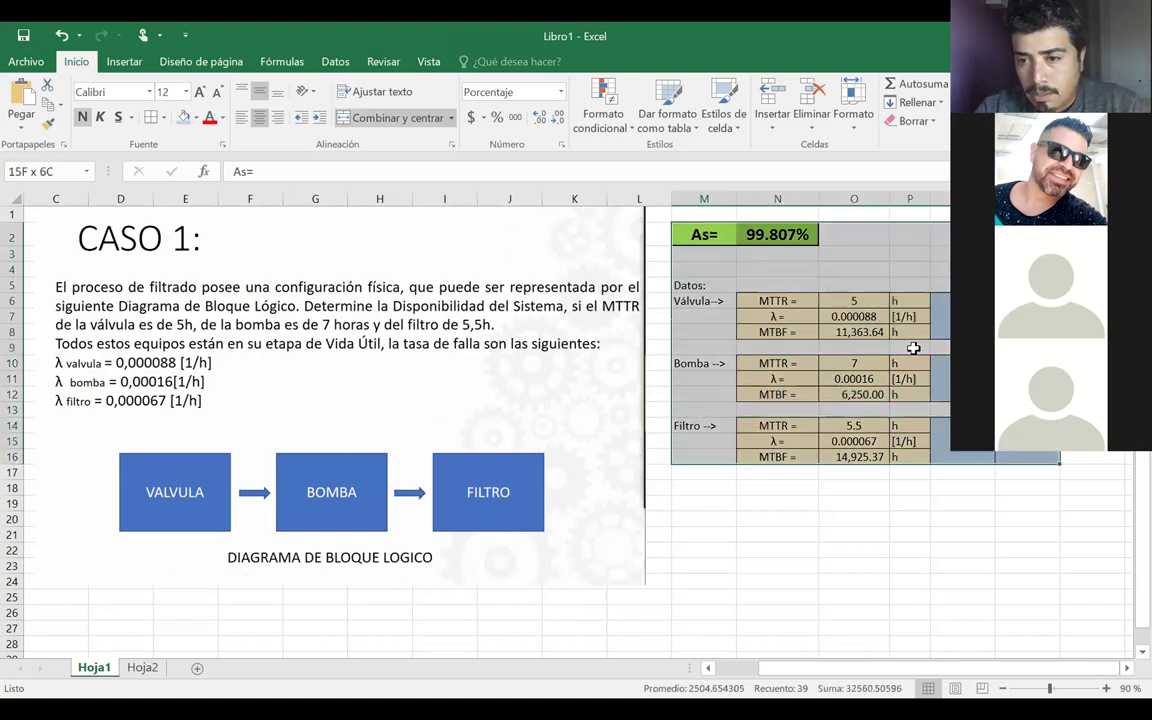
- Copy the As and Datos block from Hoja1 to Hoja2 starting at cell J2, and fit column K's width to its contents
{"action": "key", "text": "ctrl+c"}
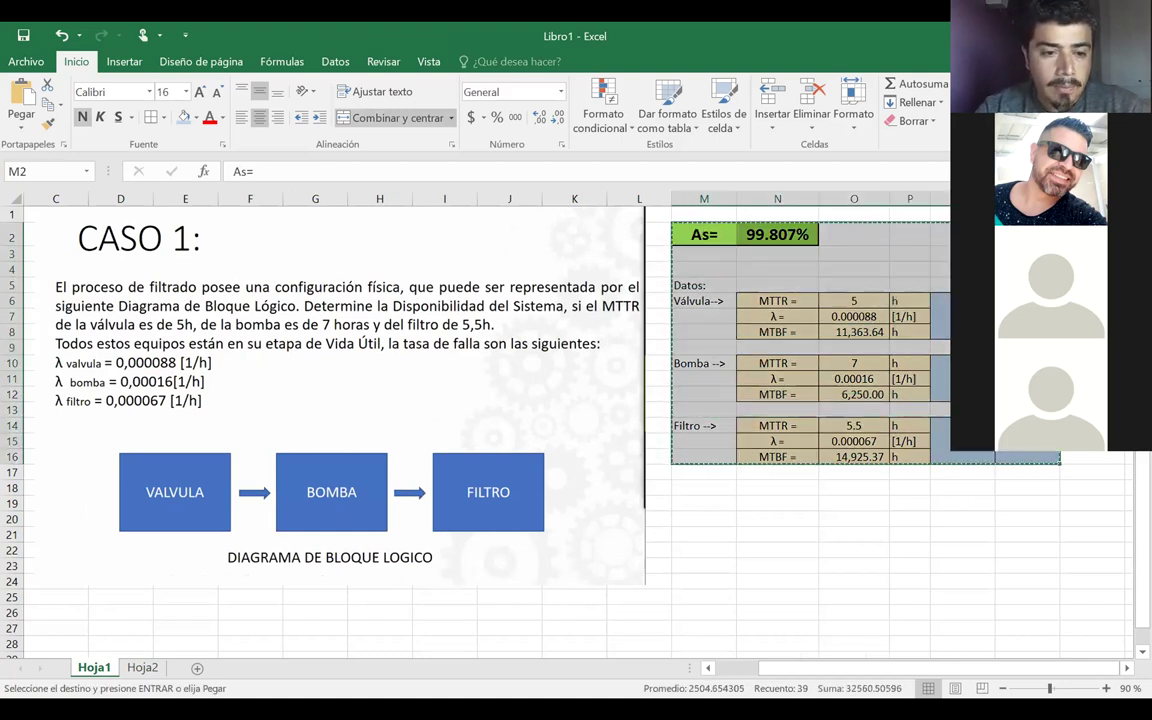
{"action": "left_click", "coordinate": [142, 667]}
{"action": "left_click", "coordinate": [640, 234]}
{"action": "key", "text": "ctrl+v"}
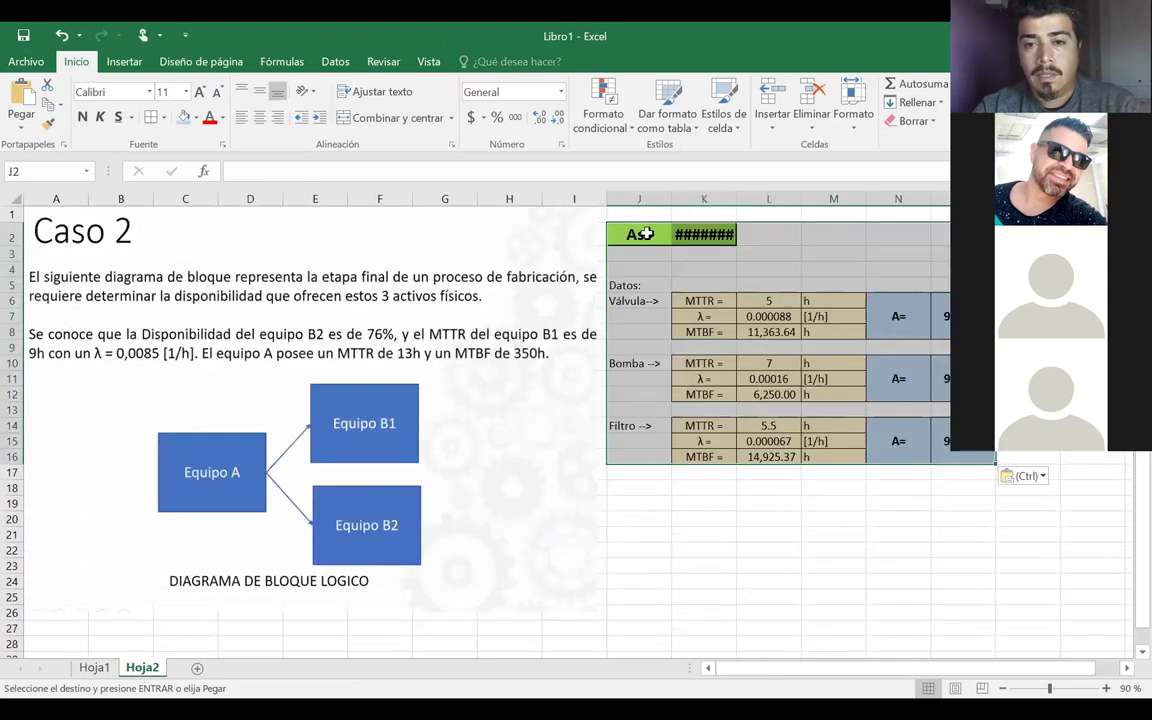
{"action": "double_click", "coordinate": [737, 195]}
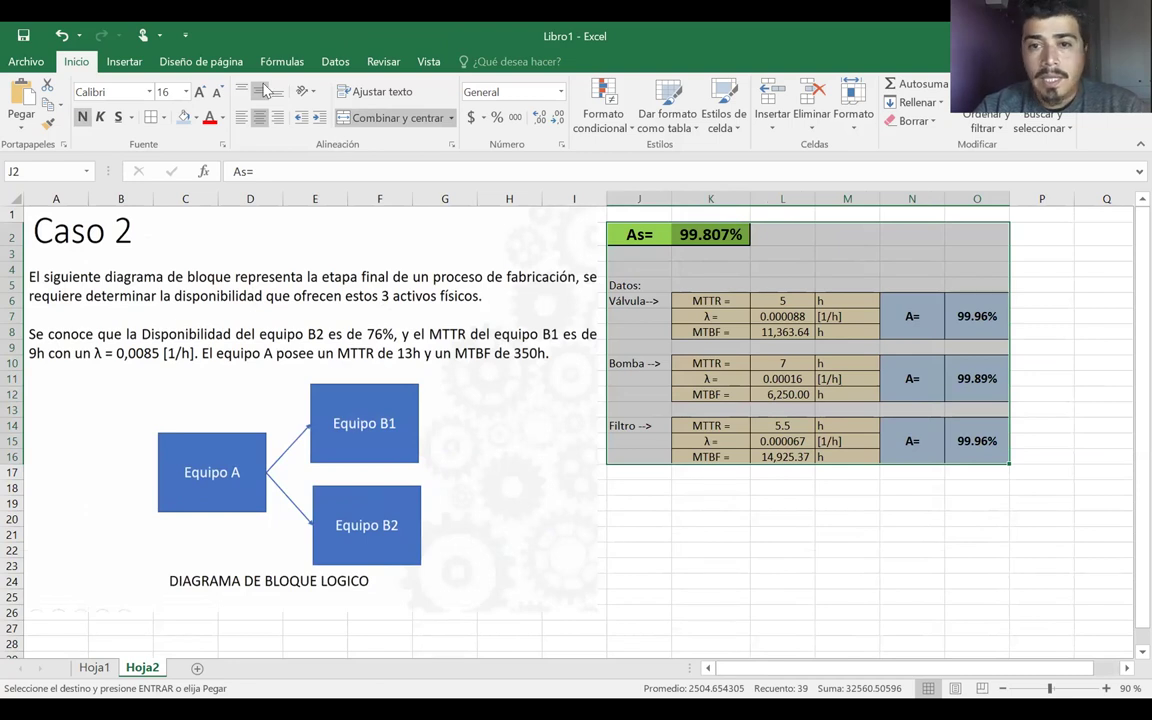
- Clear the system availability formula from cell K2 beside the As= label
{"action": "left_click", "coordinate": [711, 230]}
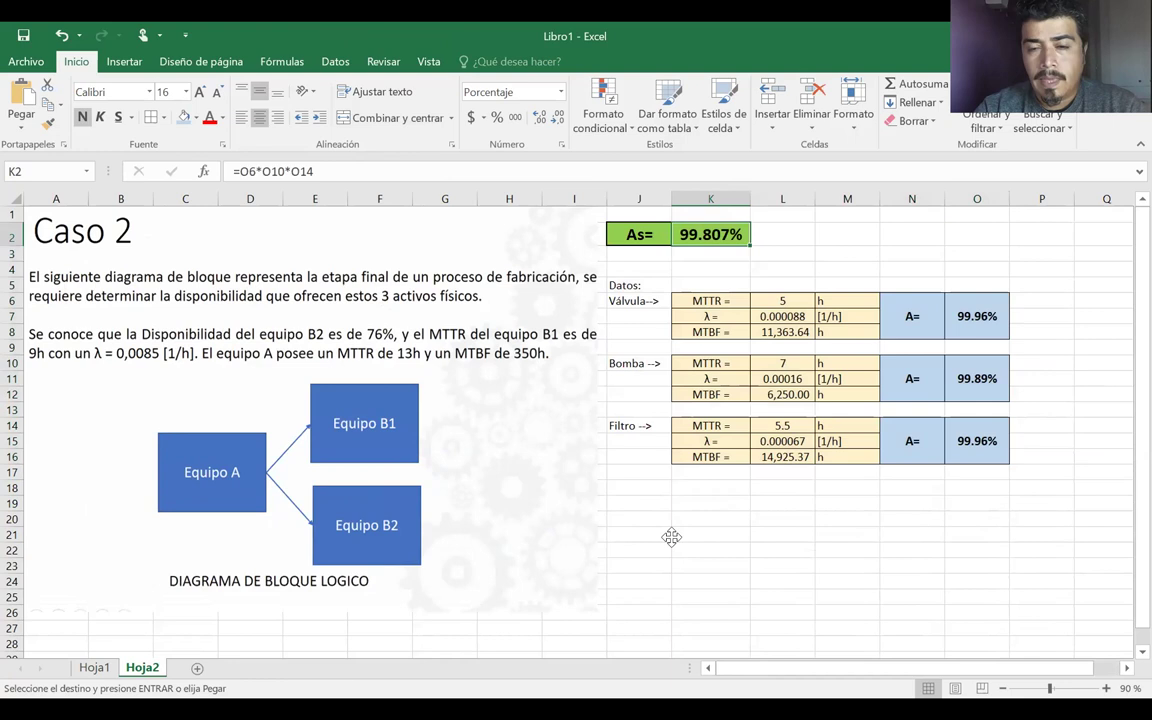
{"action": "left_click", "coordinate": [313, 171]}
{"action": "left_click_drag", "start_coordinate": [313, 171], "coordinate": [222, 172]}
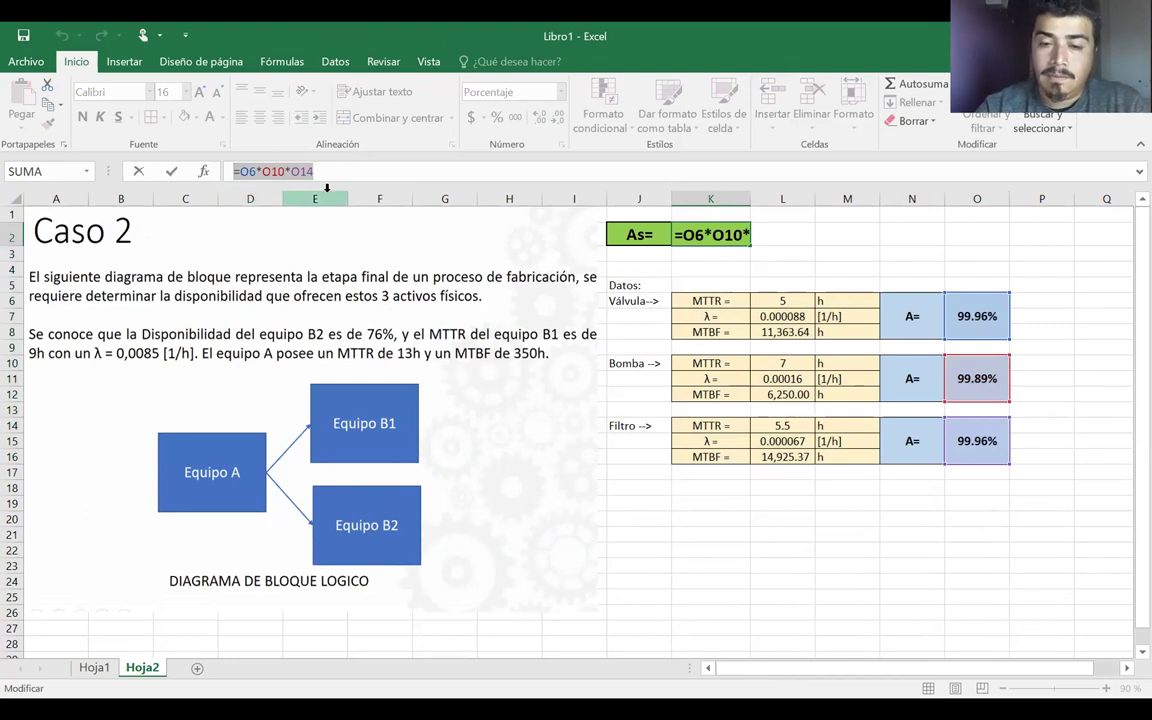
{"action": "key", "text": "BackSpace"}
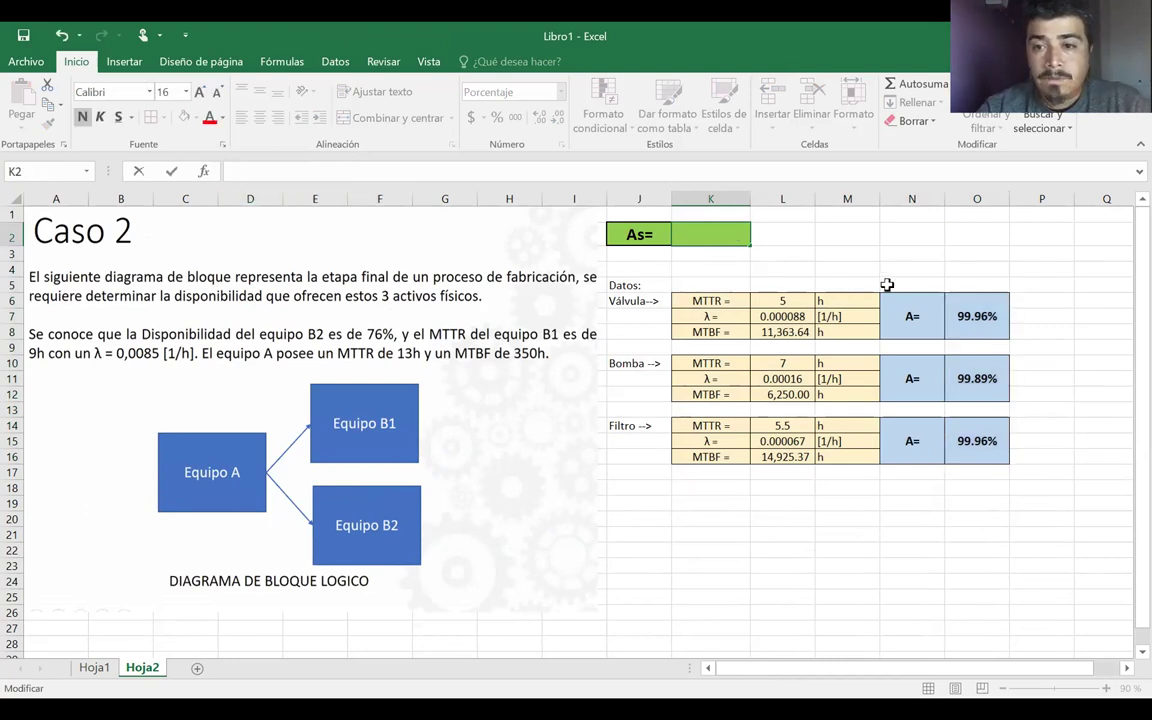
{"action": "left_click", "coordinate": [541, 393]}
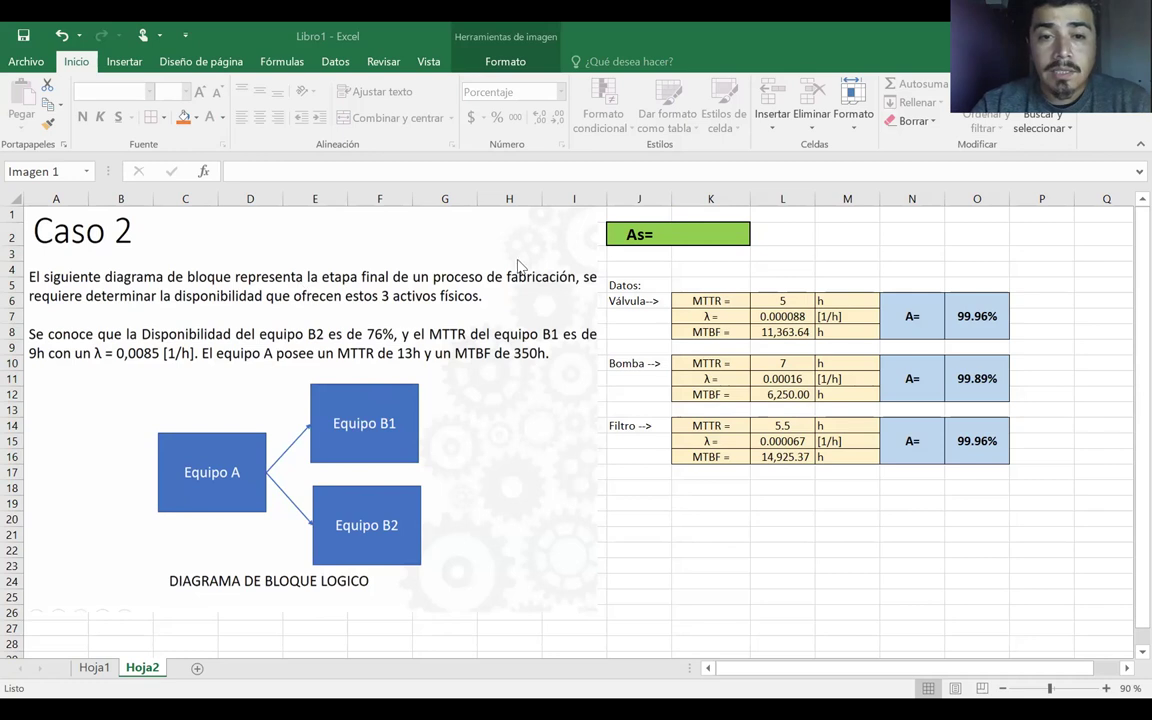
- Replace the Válvula label in J6 with "Equipo A -->"
{"action": "left_click", "coordinate": [622, 299]}
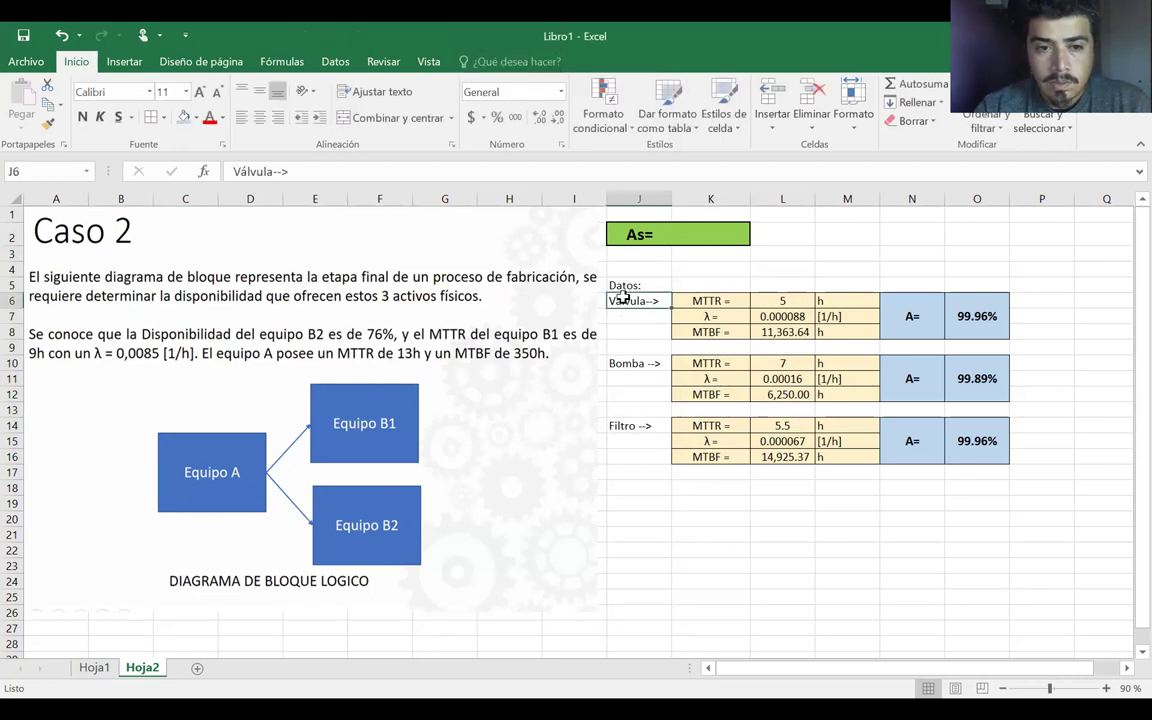
{"action": "type", "text": "Equipo A"}
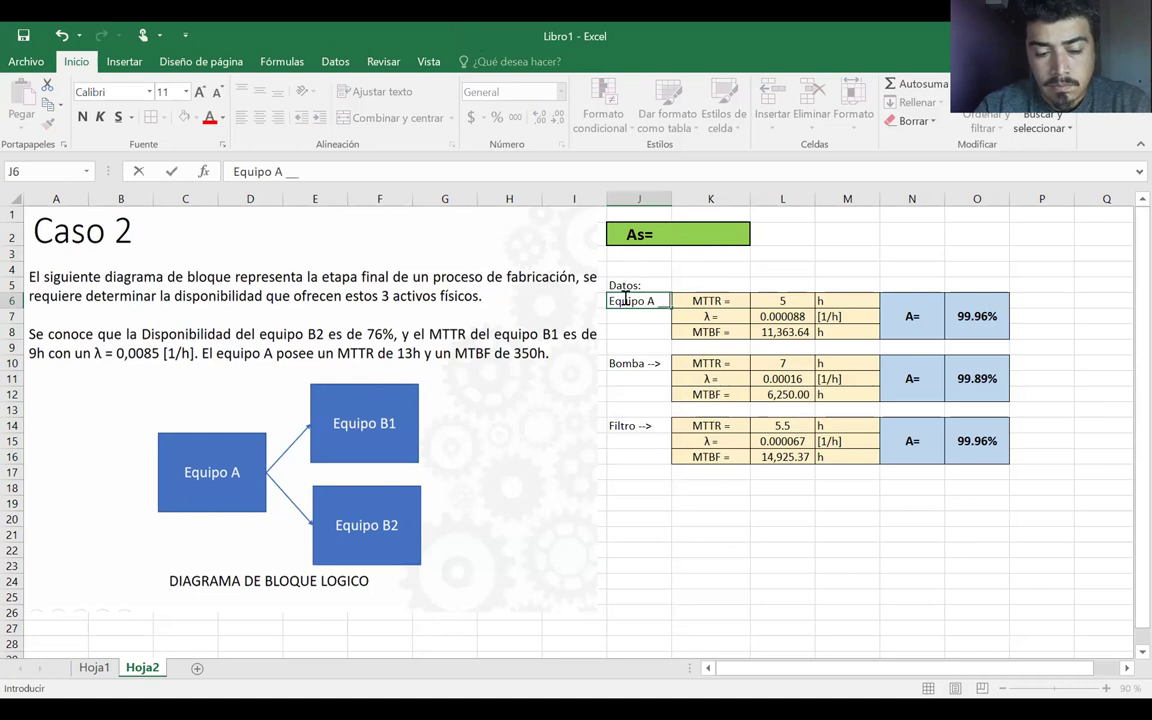
{"action": "key", "text": "BackSpace"}
{"action": "key", "text": "BackSpace"}
{"action": "type", "text": "-->"}
{"action": "key", "text": "Down"}
- Replace the Bomba label in J10 with "Equipo B1-->"
{"action": "key", "text": "Down"}
{"action": "key", "text": "Down"}
{"action": "key", "text": "Down"}
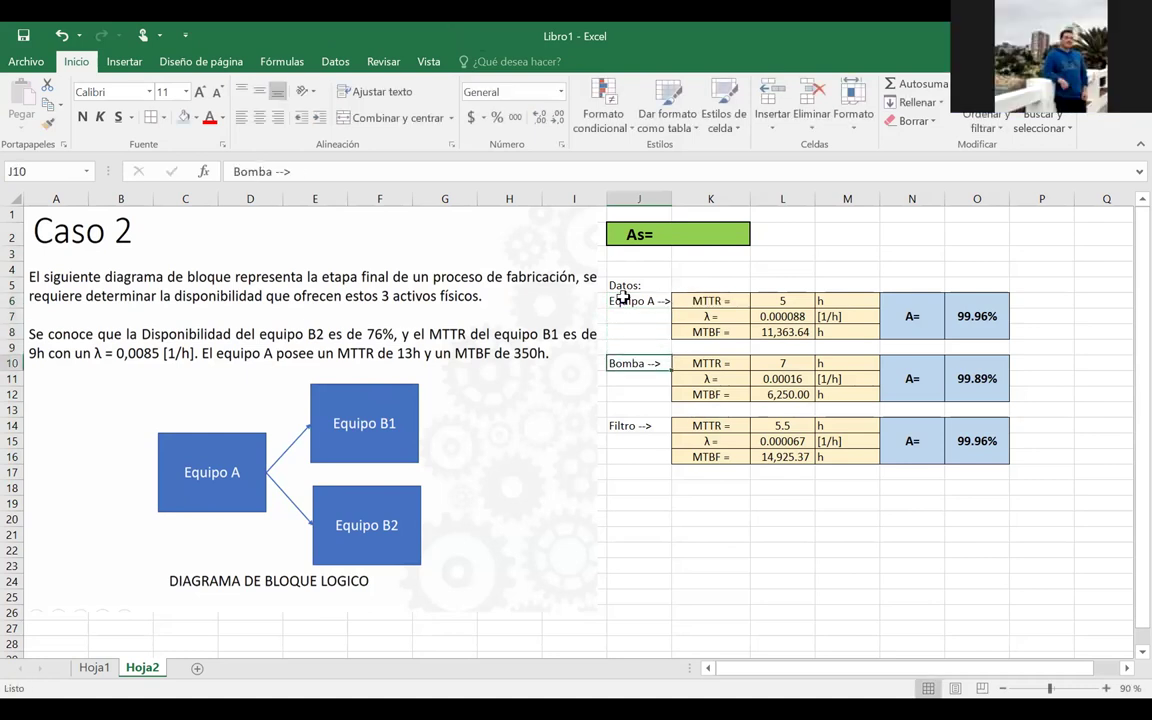
{"action": "type", "text": "Equipo"}
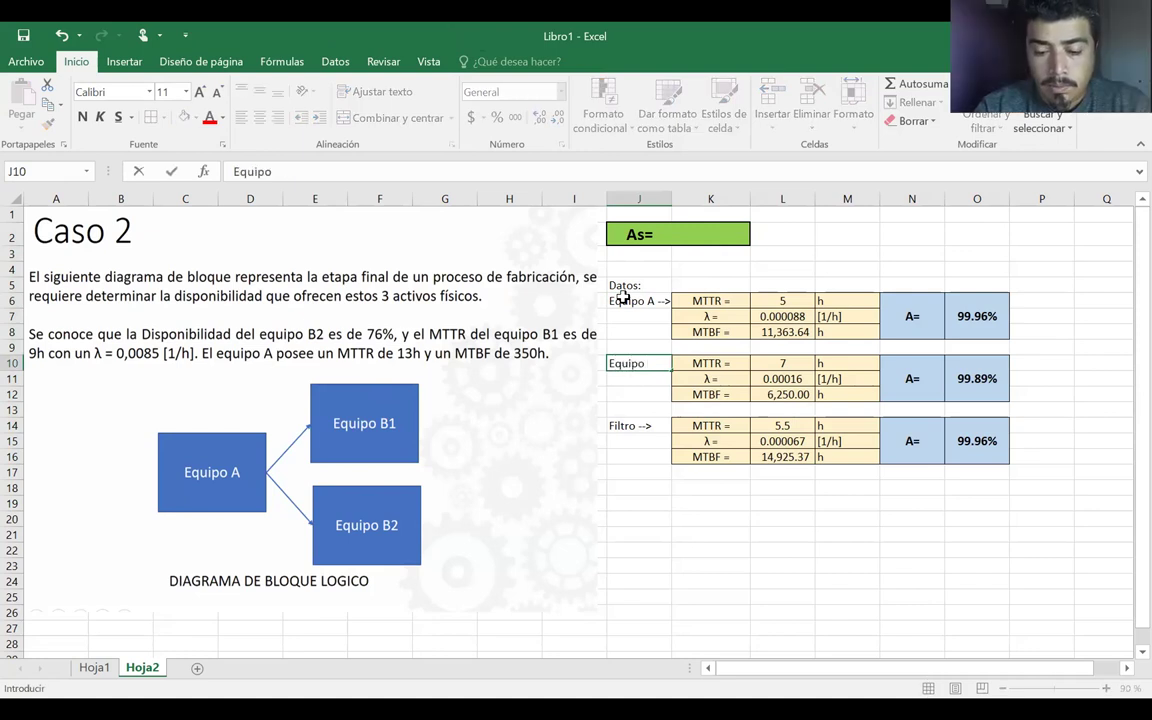
{"action": "type", "text": " B1--"}
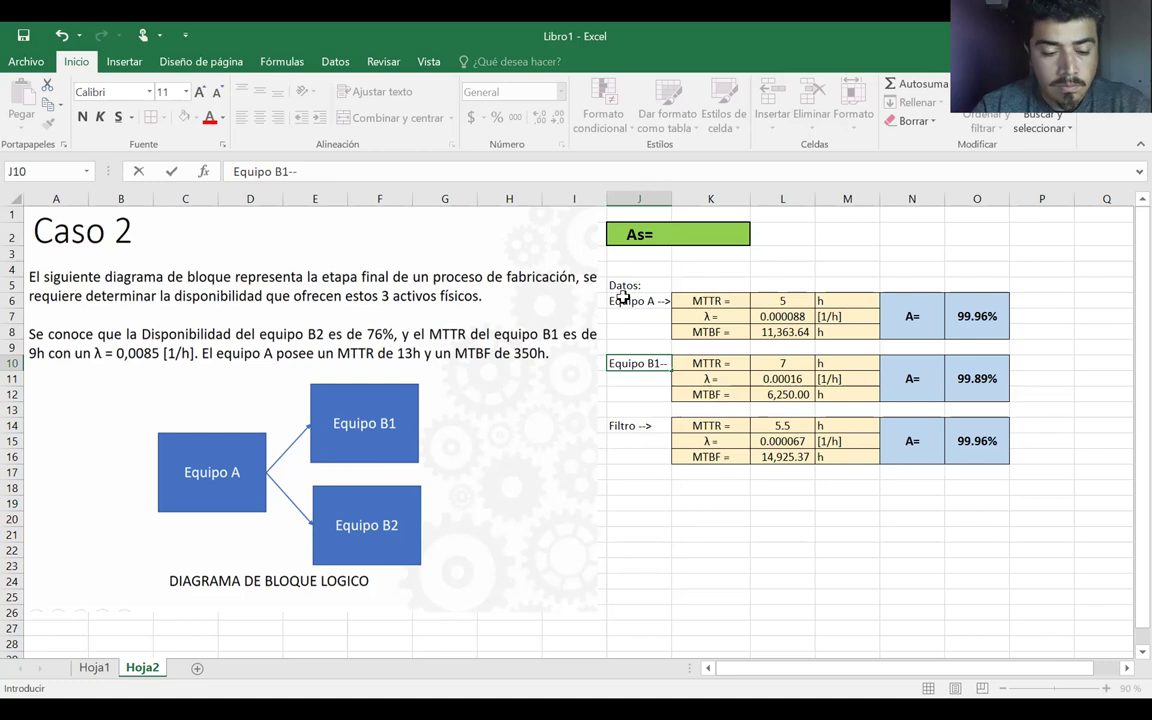
{"action": "type", "text": ">"}
{"action": "key", "text": "Return"}
- Replace the Filtro label in J14 with "Equipo B2-->"
{"action": "key", "text": "Down"}
{"action": "key", "text": "Down"}
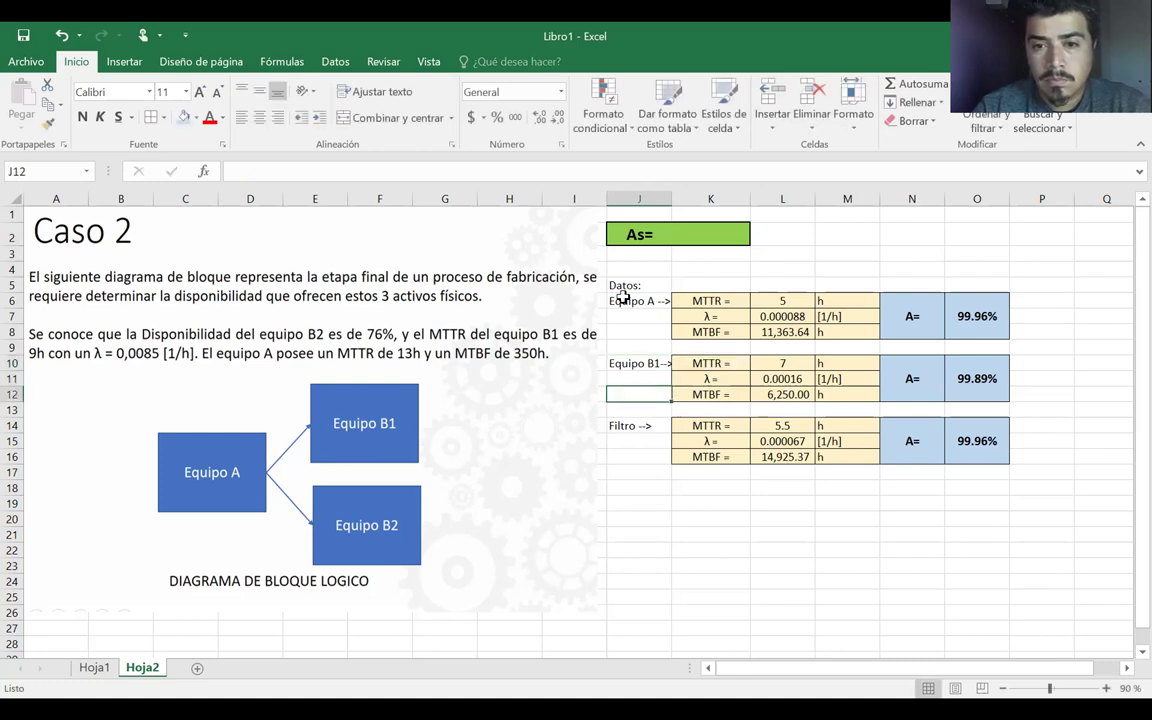
{"action": "key", "text": "Down"}
{"action": "type", "text": "Equi"}
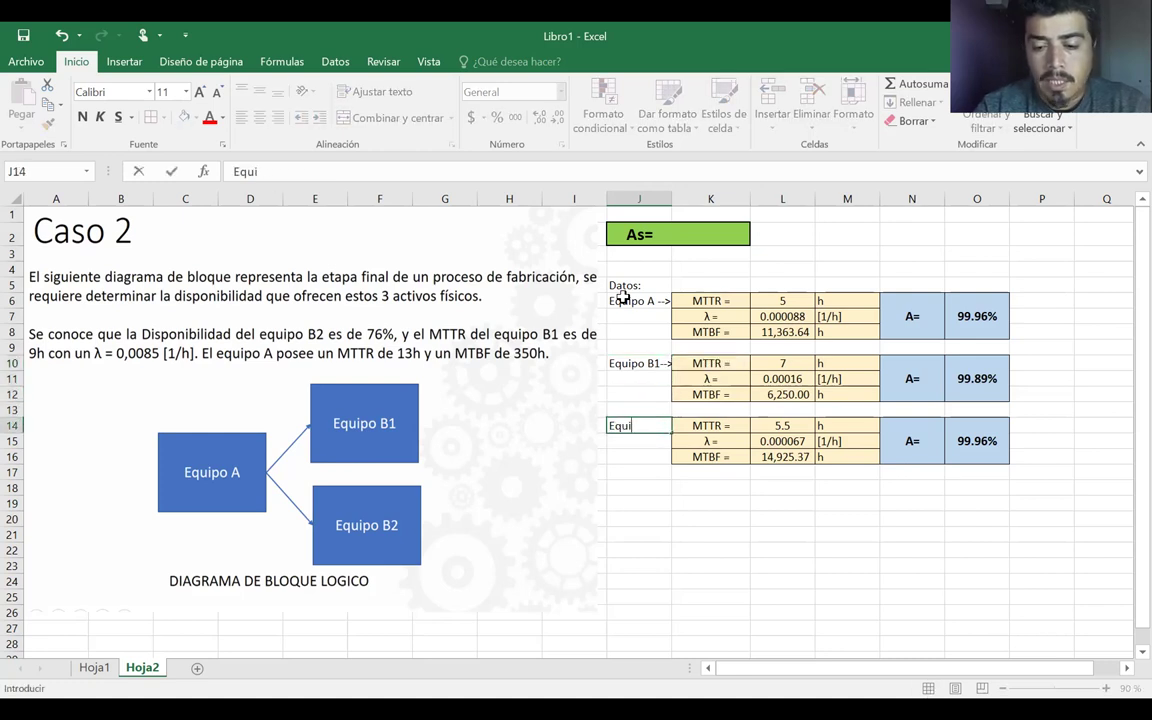
{"action": "type", "text": "po B2"}
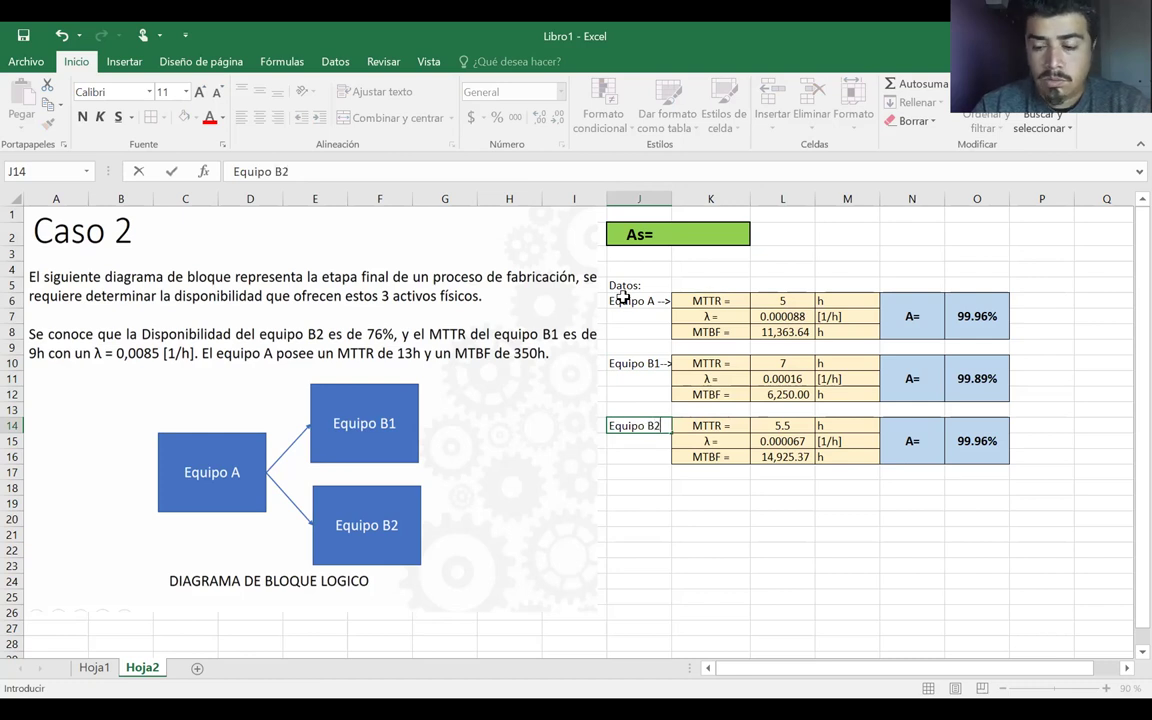
{"action": "type", "text": "-->"}
{"action": "key", "text": "Return"}
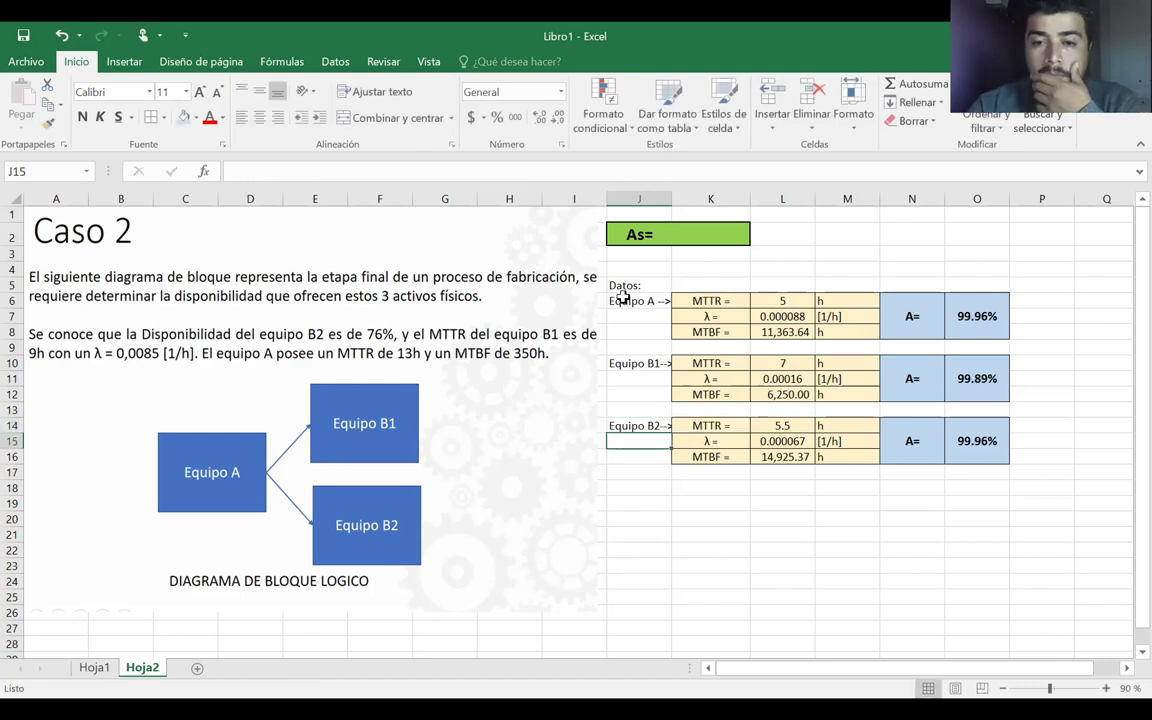
- Widen column J slightly to fit the equipment labels and underline the "Datos:" heading in J5
{"action": "left_click_drag", "start_coordinate": [671, 199], "coordinate": [677, 199]}
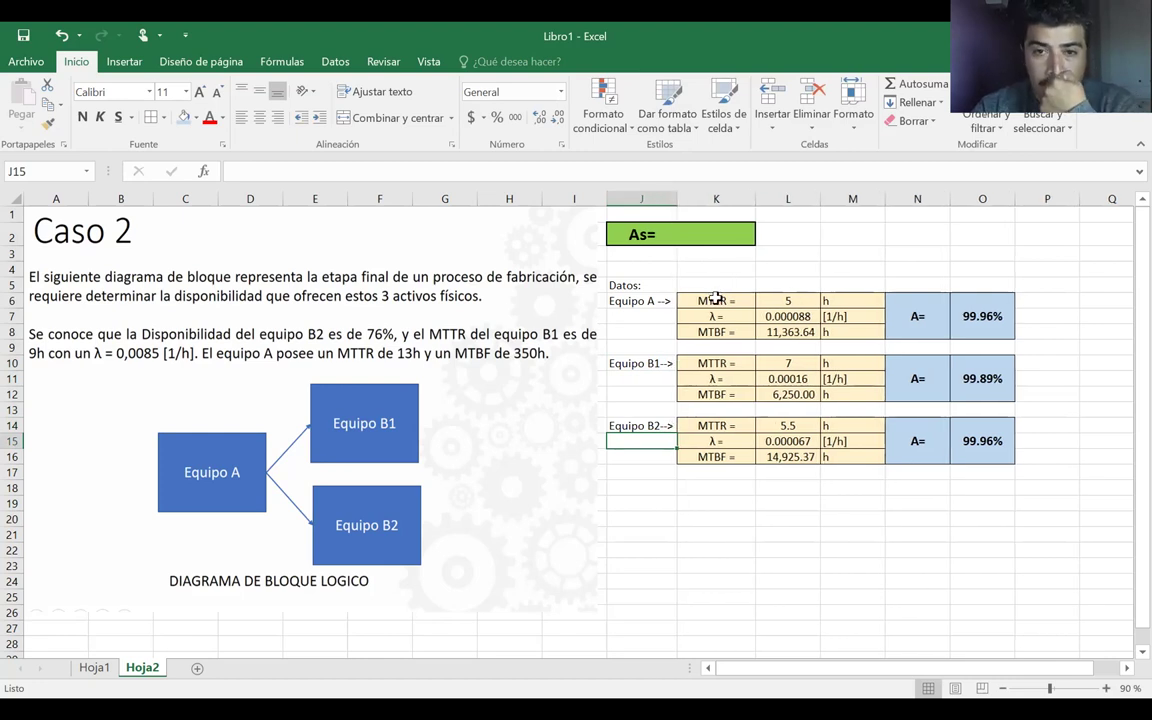
{"action": "left_click", "coordinate": [636, 289]}
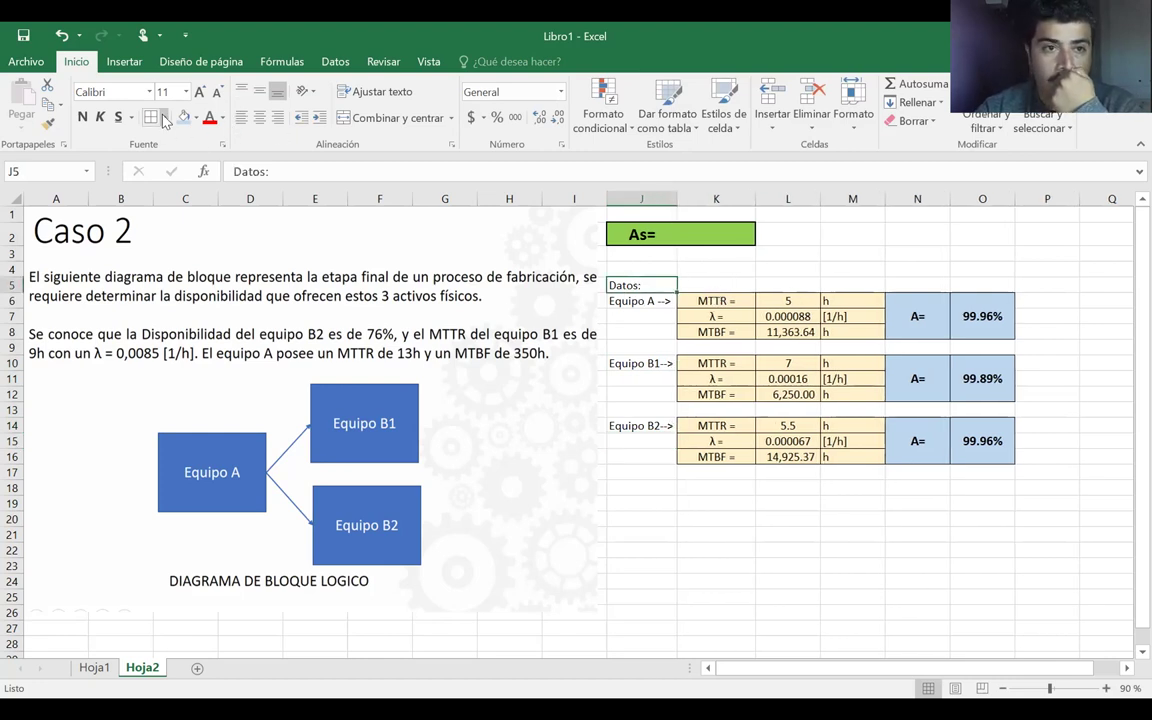
{"action": "left_click", "coordinate": [720, 331]}
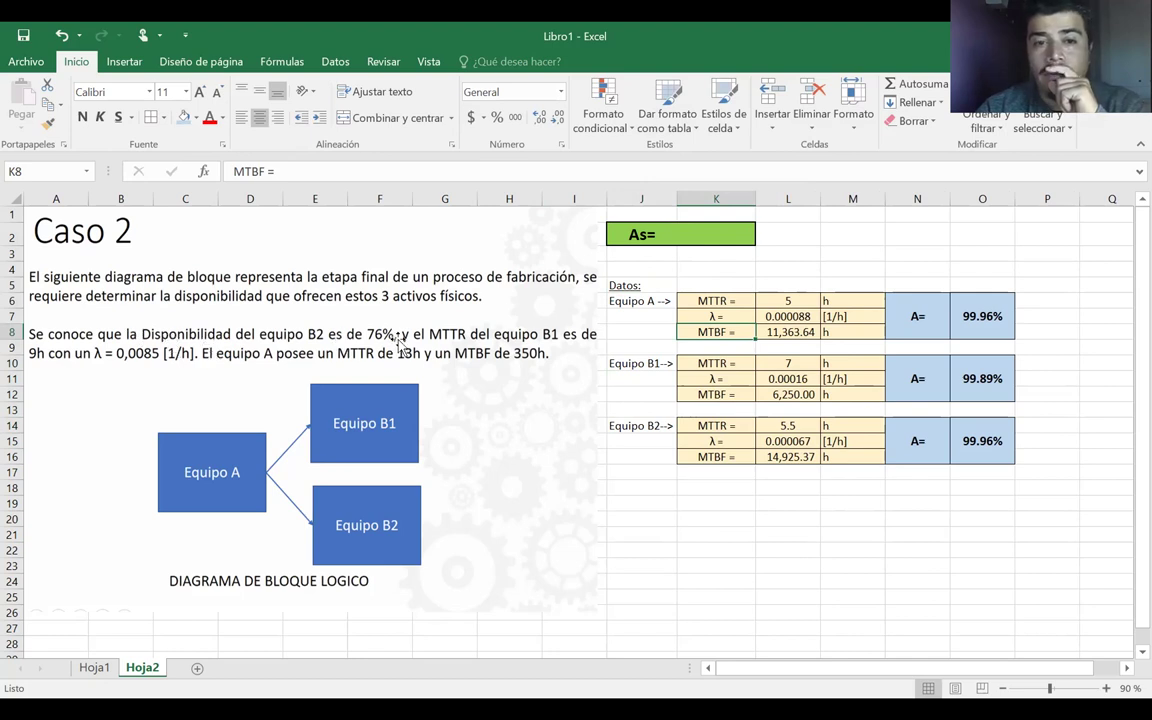
- Clear all content and formatting from Equipo B2's MTTR, λ and MTBF rows, and move its A= availability block to K14
{"action": "left_click_drag", "start_coordinate": [716, 425], "coordinate": [849, 455]}
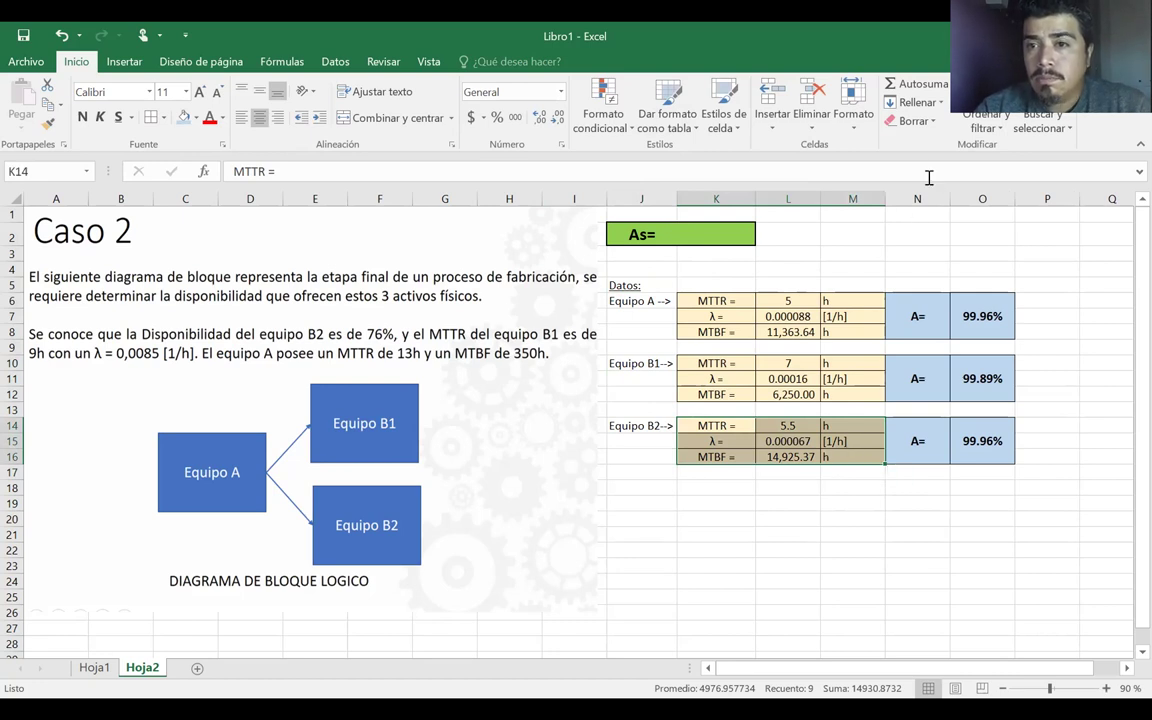
{"action": "left_click", "coordinate": [912, 124]}
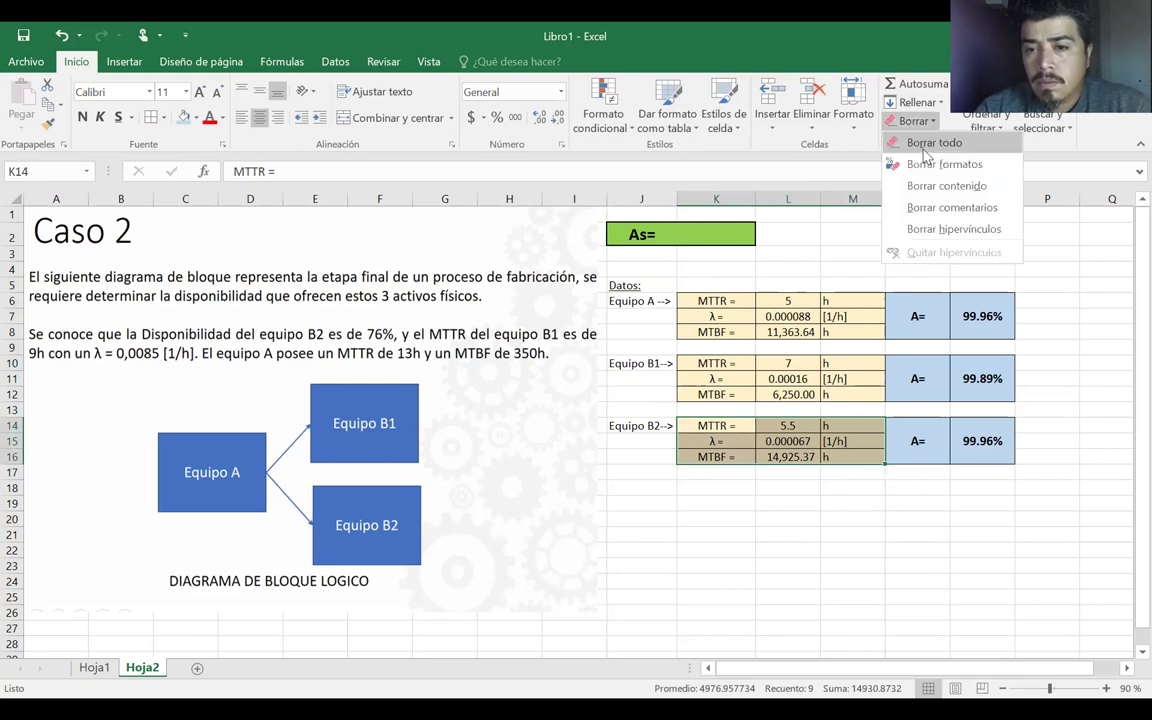
{"action": "left_click", "coordinate": [924, 141]}
{"action": "left_click_drag", "start_coordinate": [915, 432], "coordinate": [994, 432]}
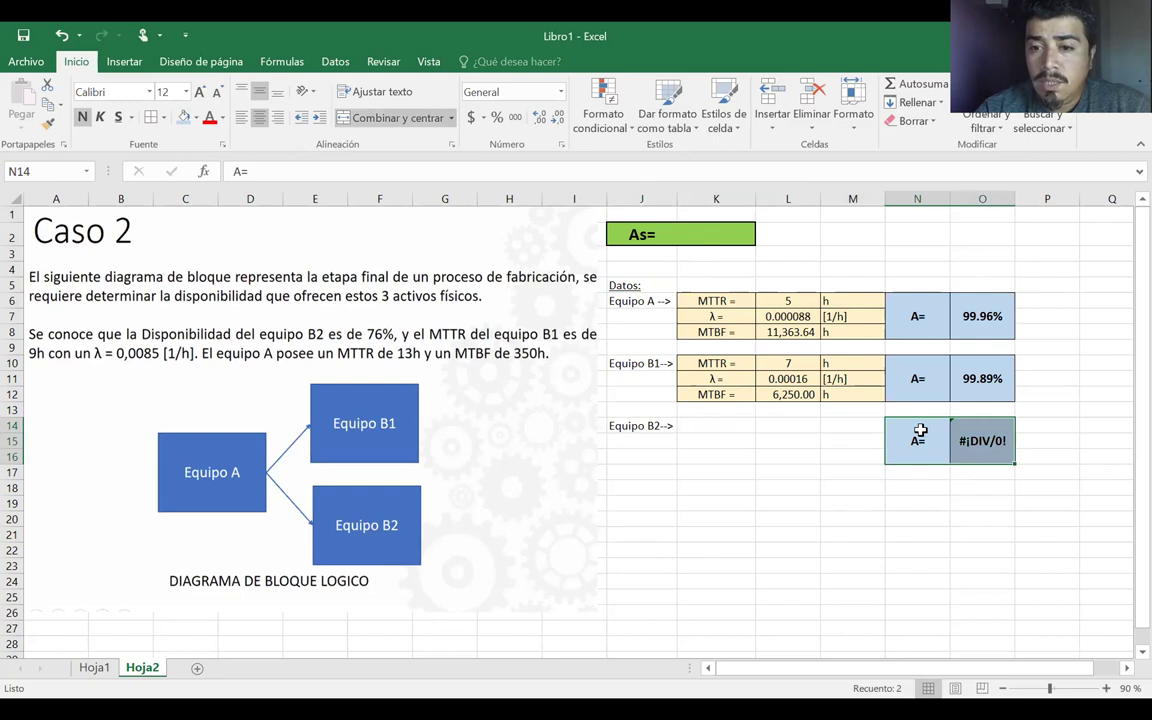
{"action": "left_click_drag", "start_coordinate": [917, 425], "coordinate": [725, 424]}
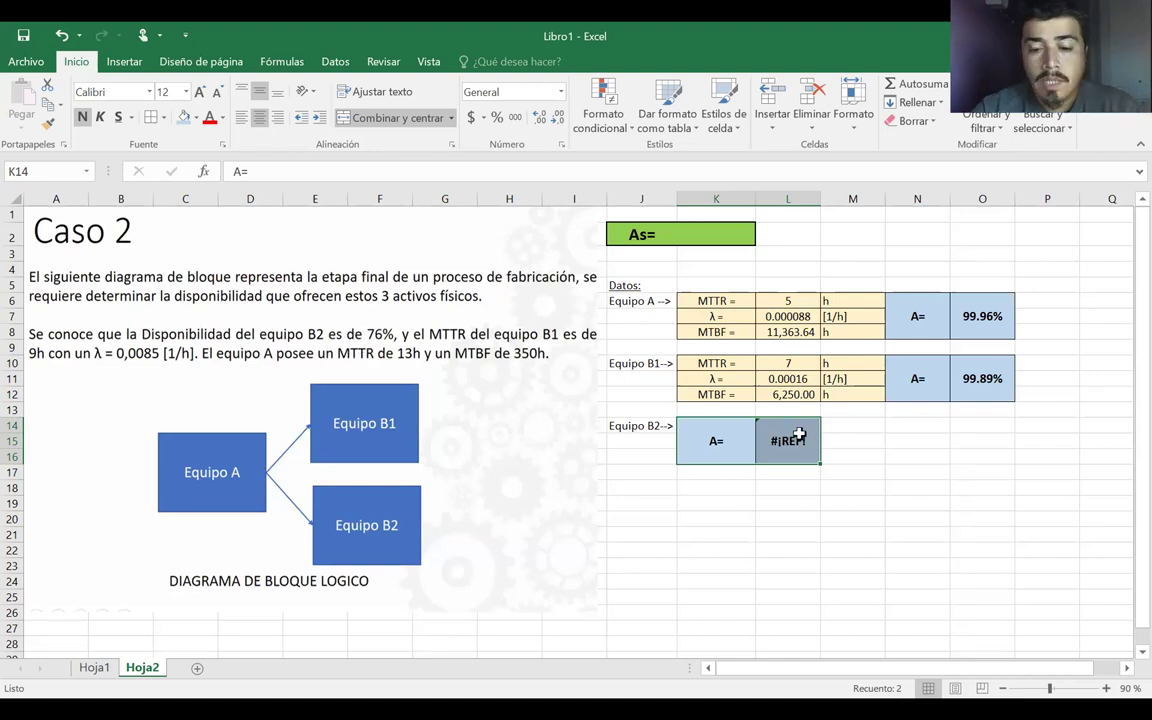
- Set Equipo B2's availability in L14 to 76%, keeping the A= label beside it
{"action": "type", "text": "76"}
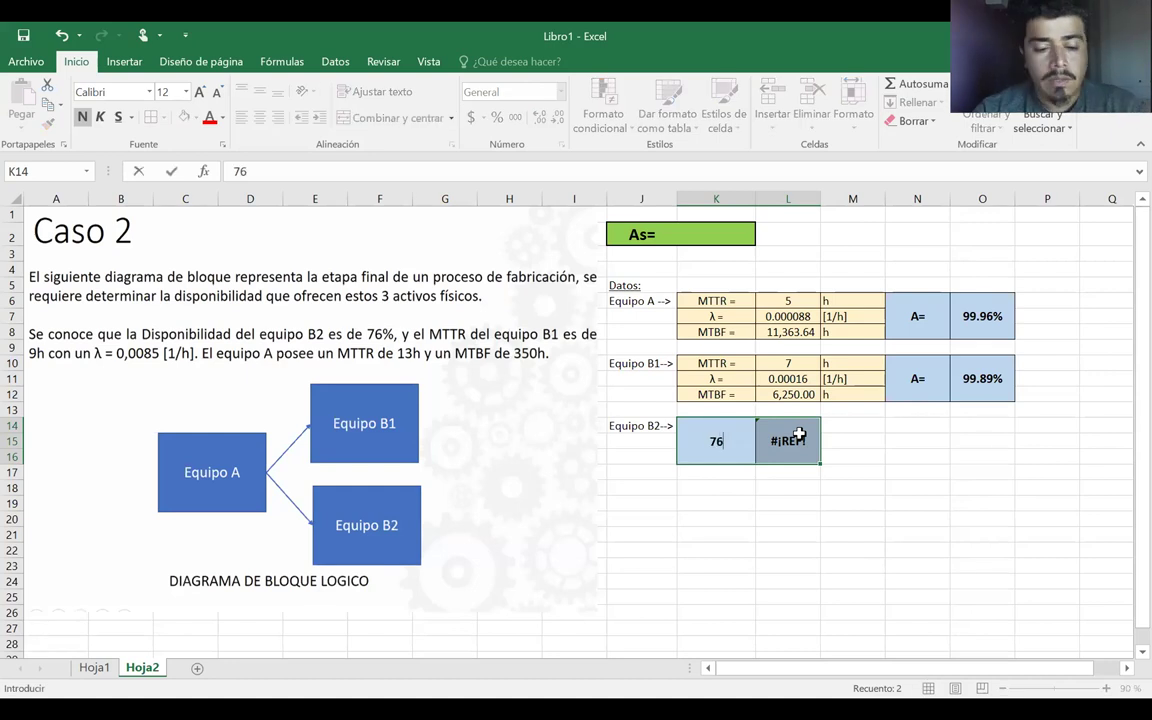
{"action": "key", "text": "Escape"}
{"action": "left_click", "coordinate": [798, 436]}
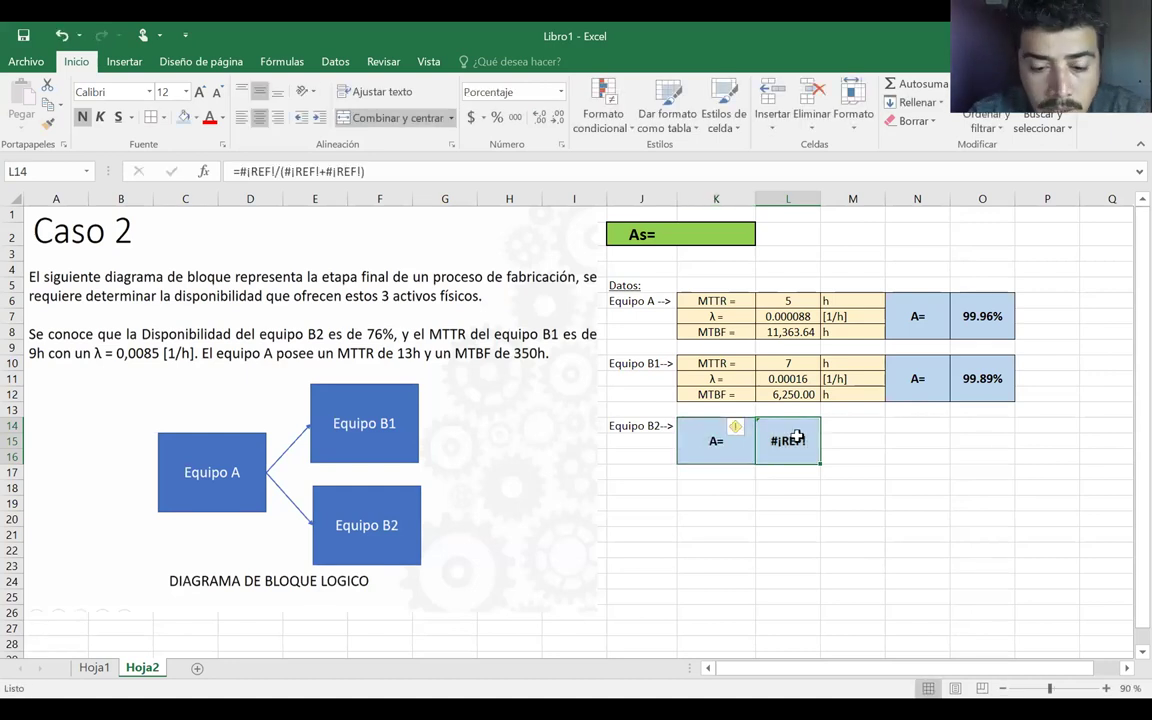
{"action": "type", "text": "76"}
{"action": "key", "text": "Return"}
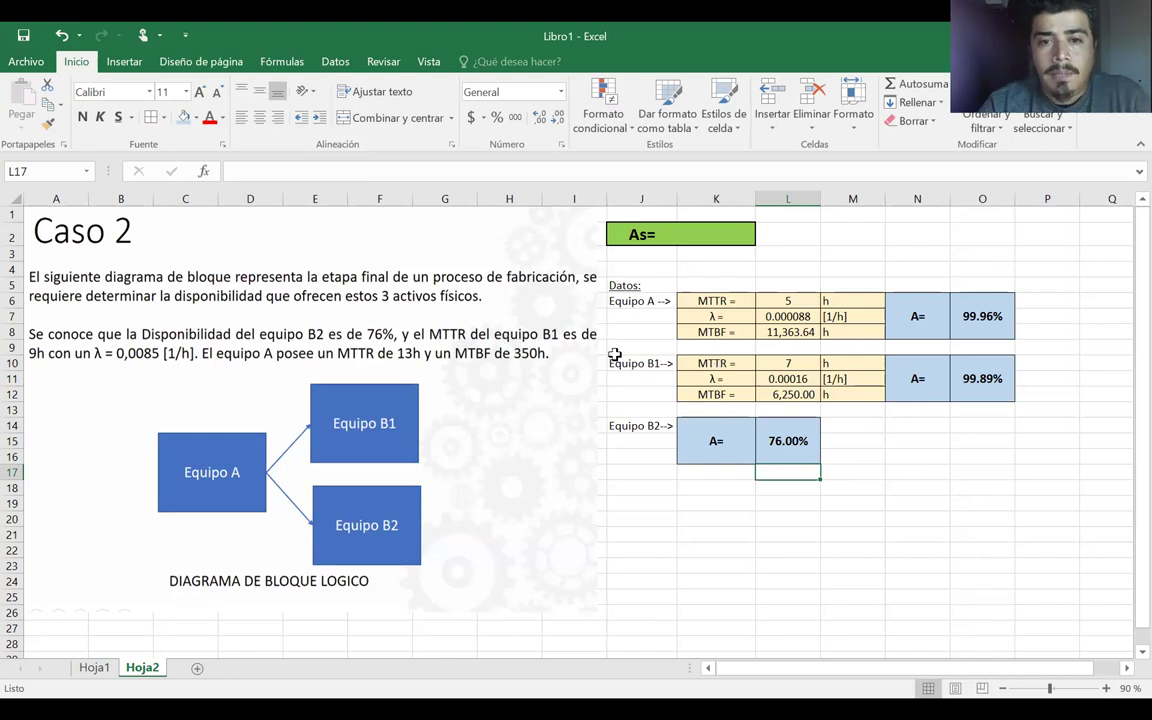
- Set Equipo B1's MTTR to 9 h and its failure rate λ to 0.0085
{"action": "left_click", "coordinate": [711, 364]}
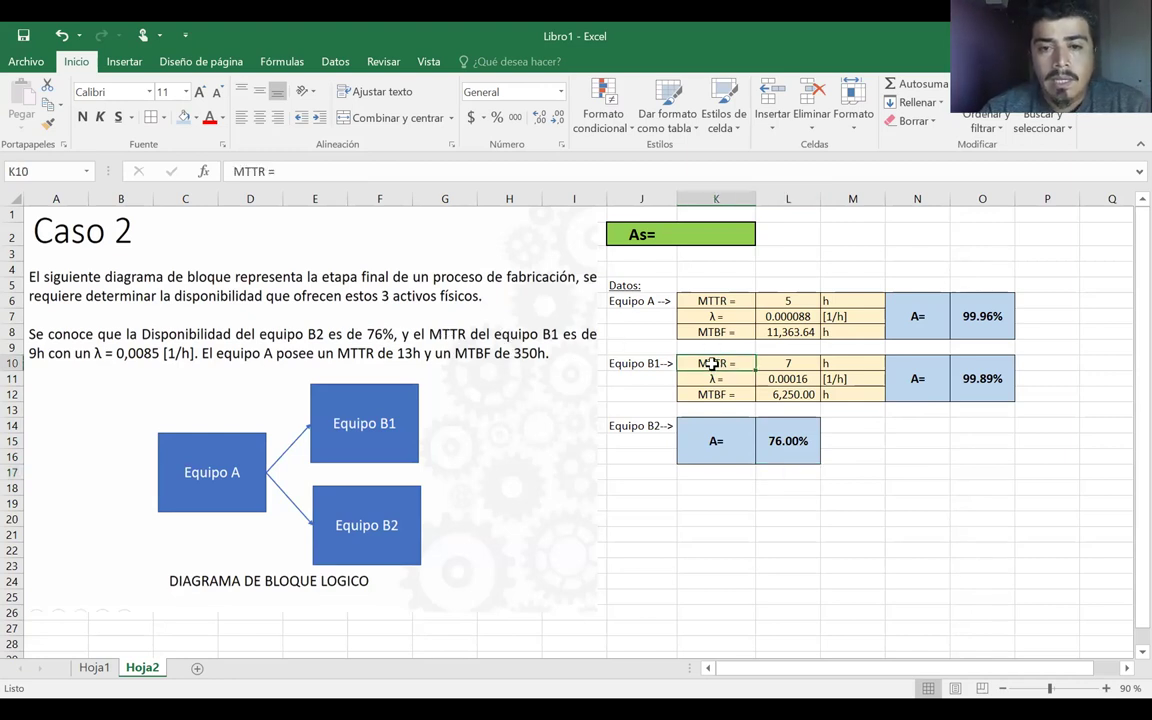
{"action": "left_click_drag", "start_coordinate": [711, 364], "coordinate": [780, 362]}
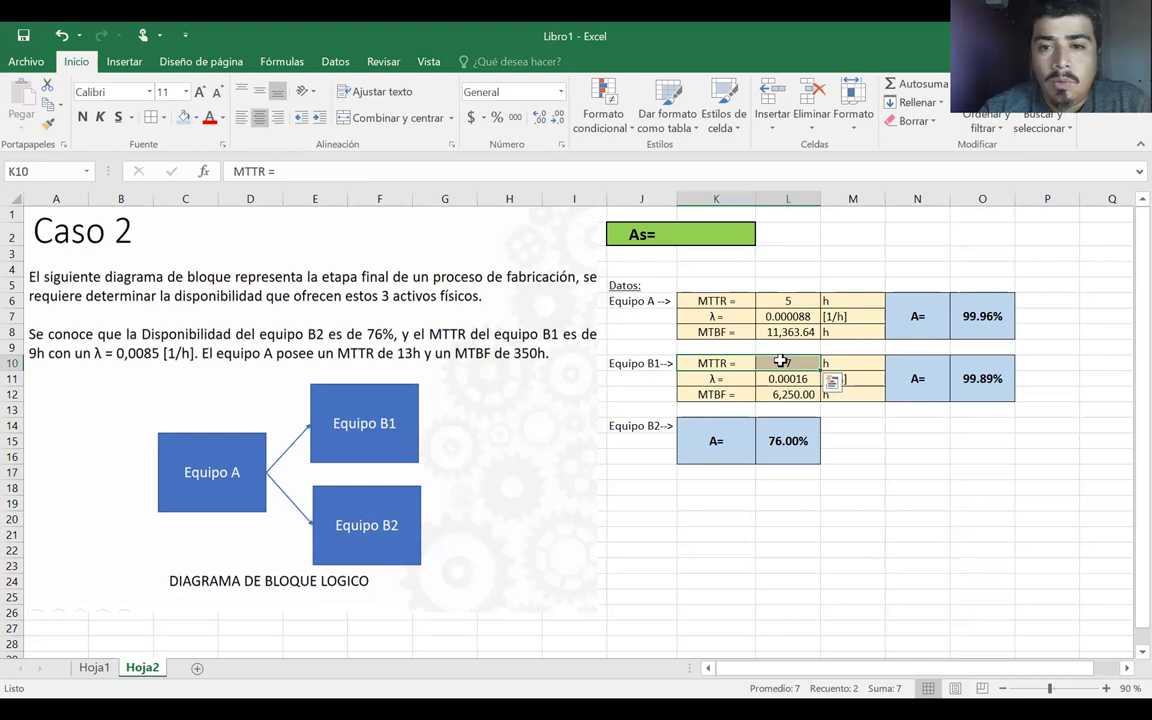
{"action": "left_click", "coordinate": [780, 362]}
{"action": "type", "text": "9"}
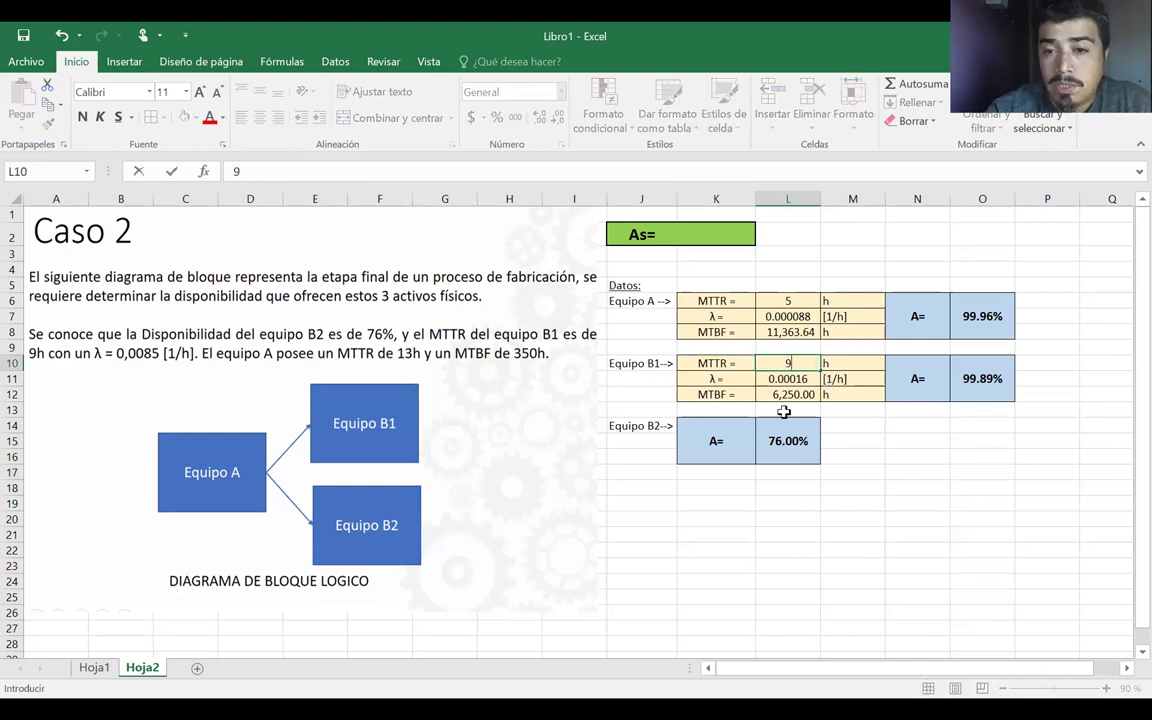
{"action": "key", "text": "Return"}
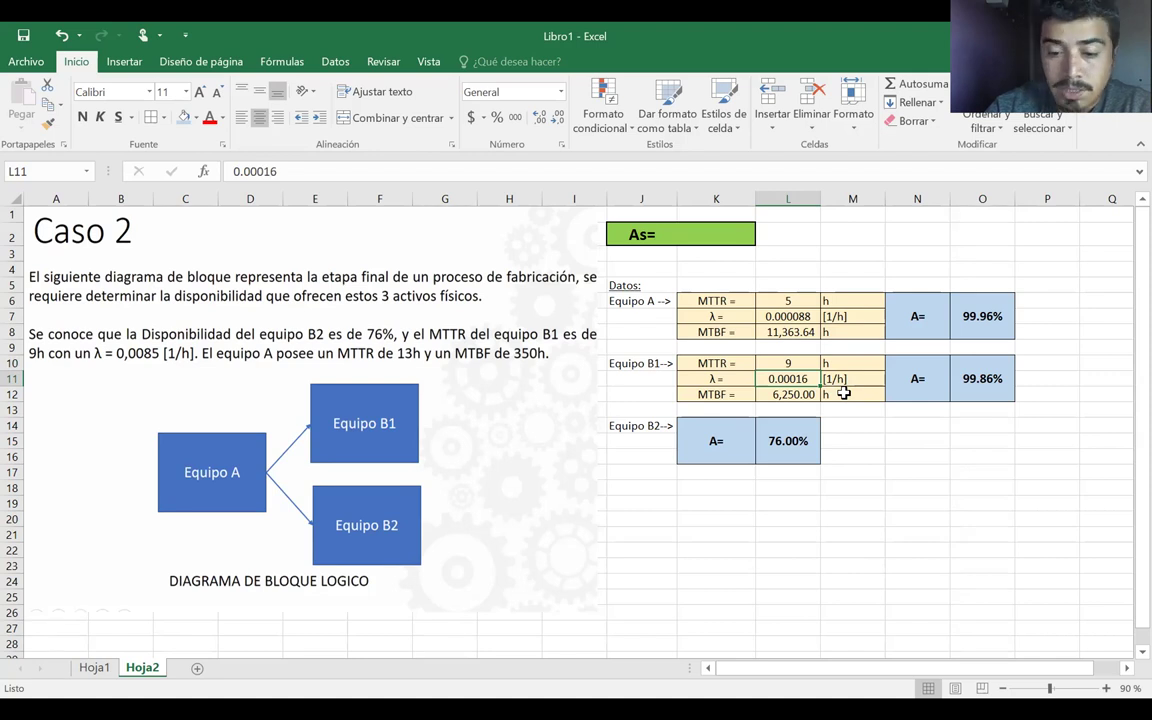
{"action": "type", "text": "0.0085"}
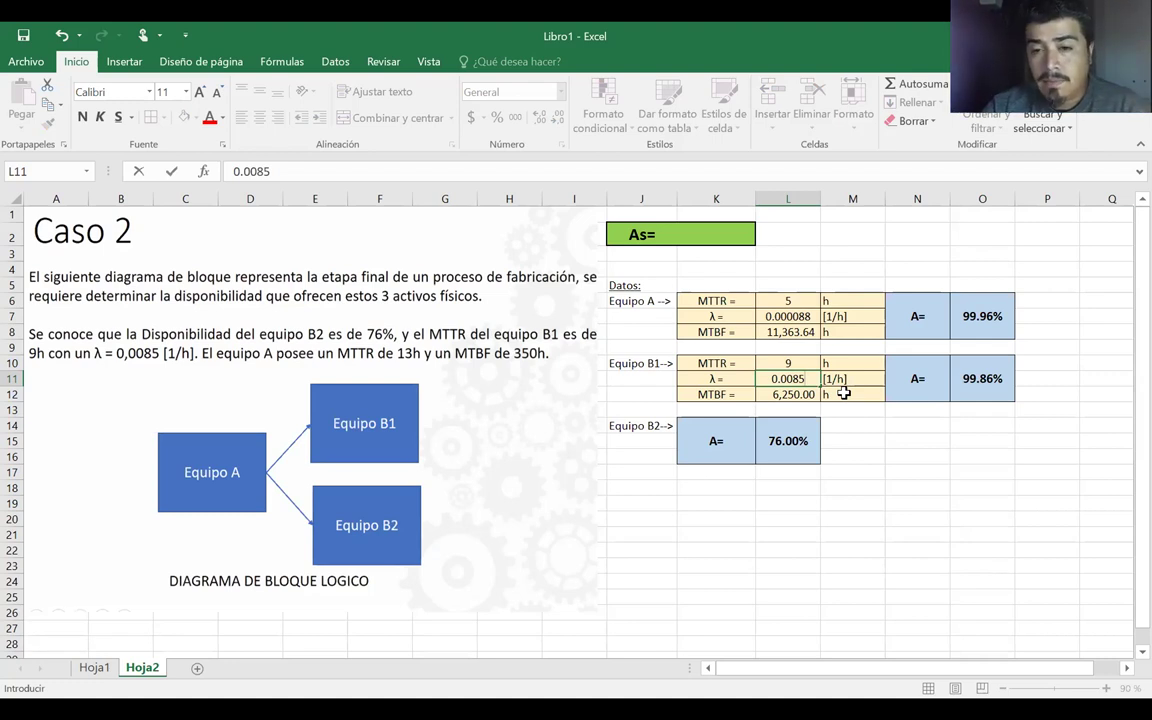
{"action": "key", "text": "Return"}
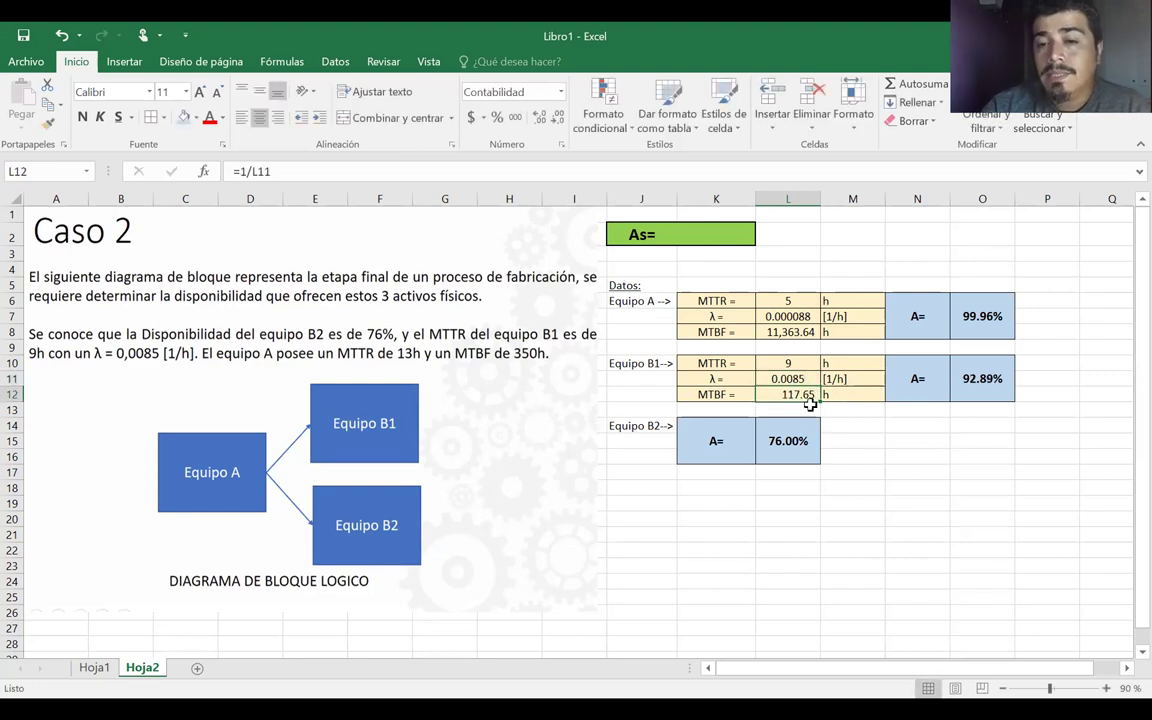
{"action": "left_click", "coordinate": [869, 416]}
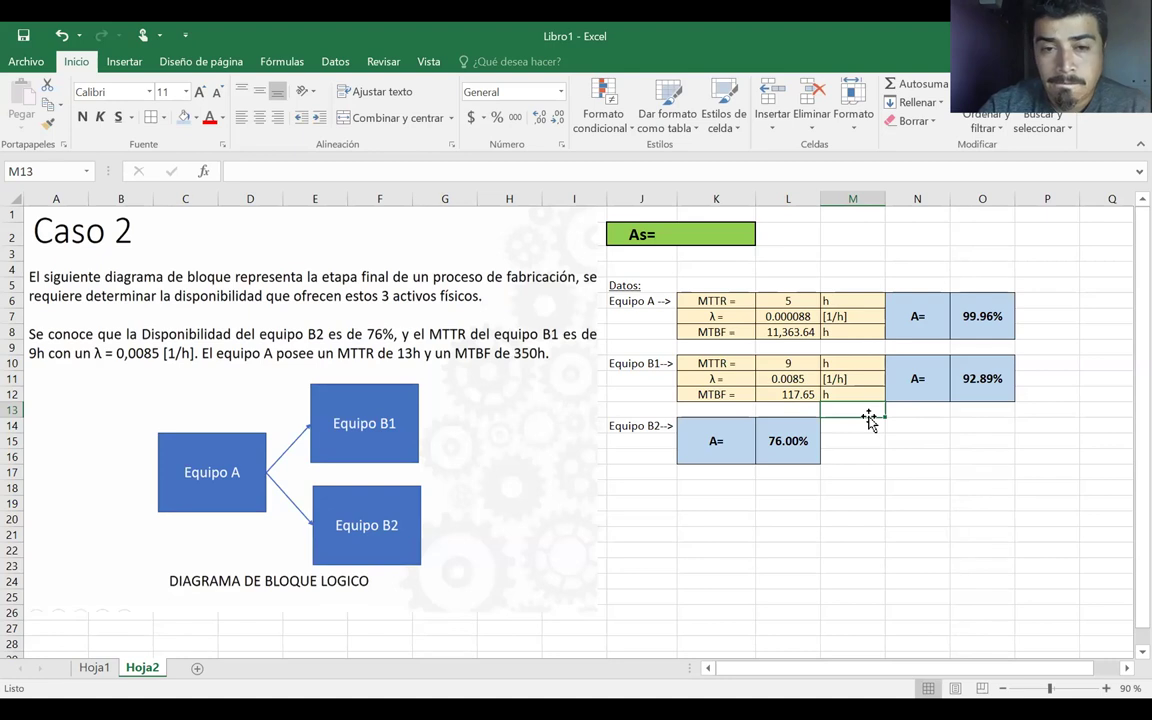
{"action": "right_click", "coordinate": [960, 378]}
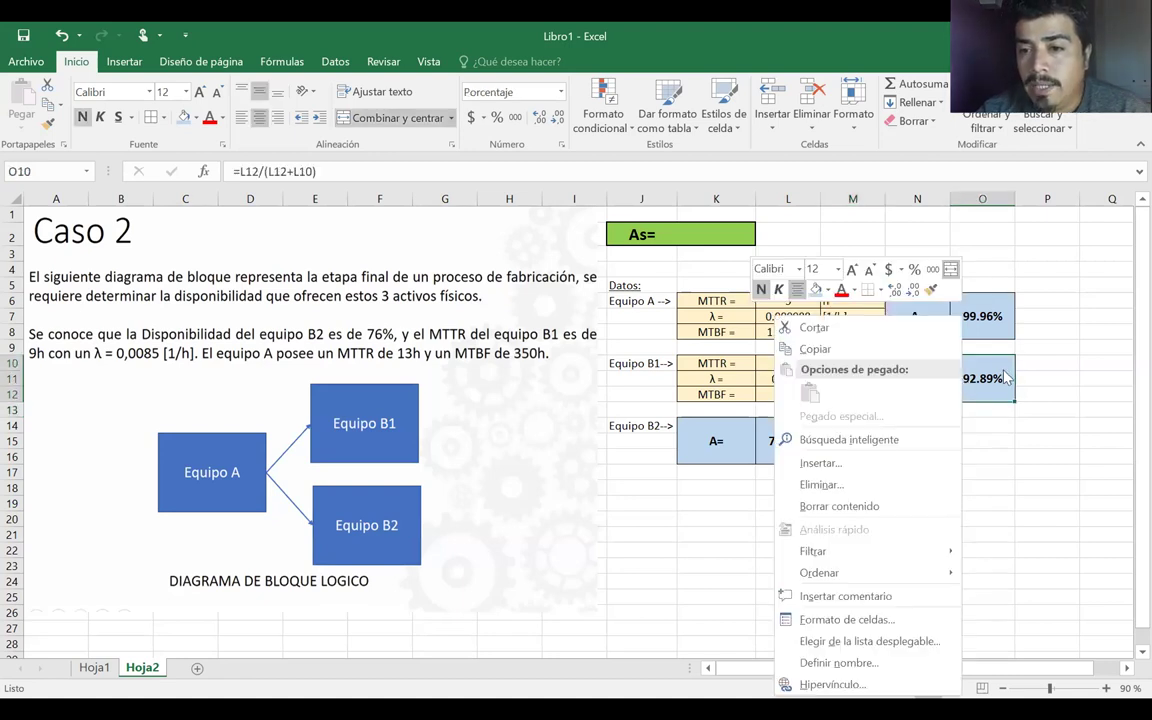
{"action": "left_click", "coordinate": [1003, 370]}
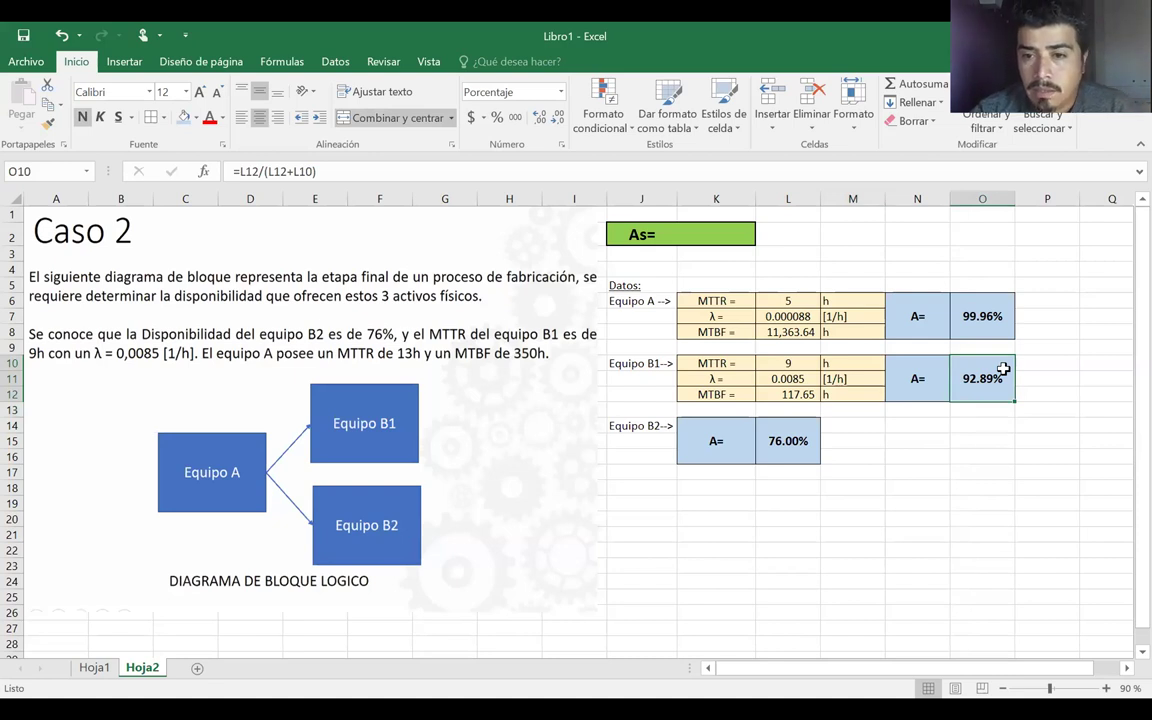
- Check the cell references in Equipo B1's availability formula in O10
{"action": "double_click", "coordinate": [1003, 370]}
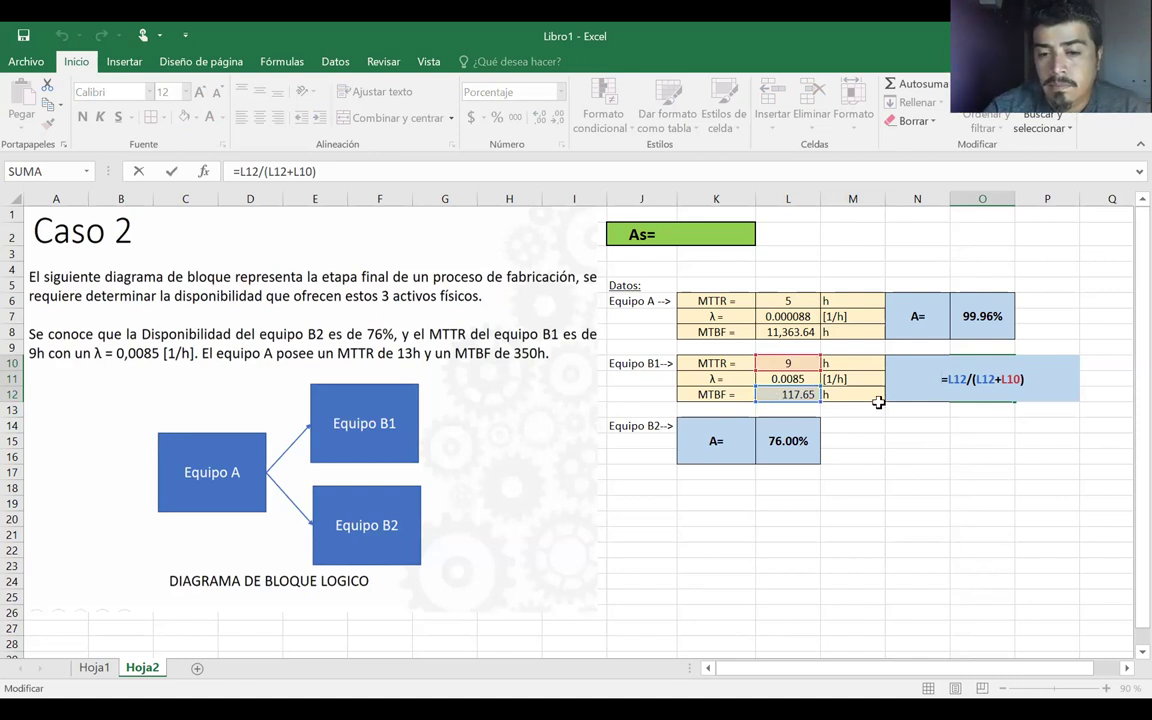
{"action": "key", "text": "Return"}
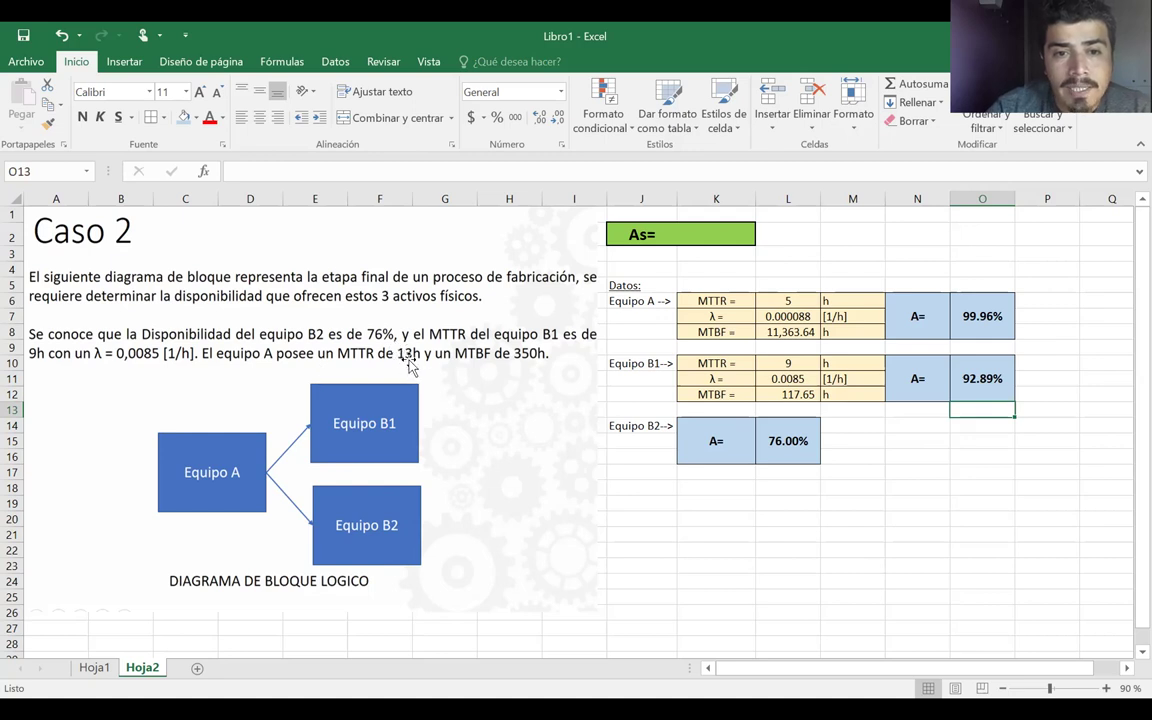
- Set Equipo A's MTTR to 13 h and its MTBF to 350 h, clearing its old λ value
{"action": "left_click", "coordinate": [787, 300]}
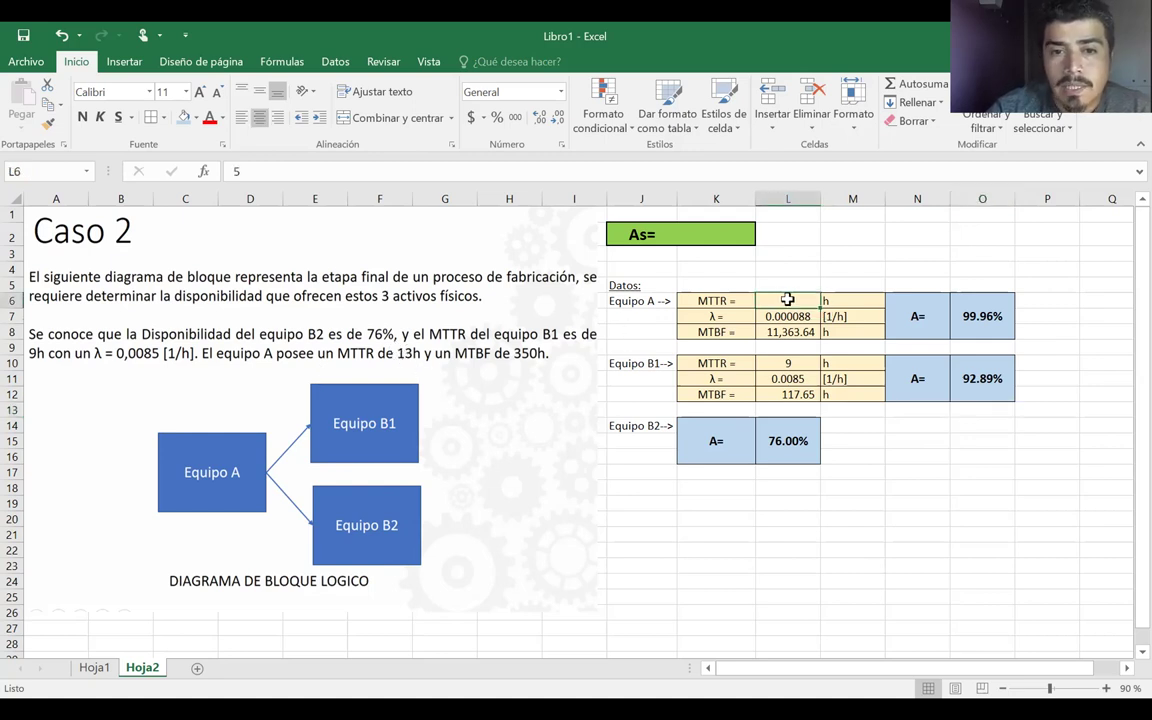
{"action": "type", "text": "13"}
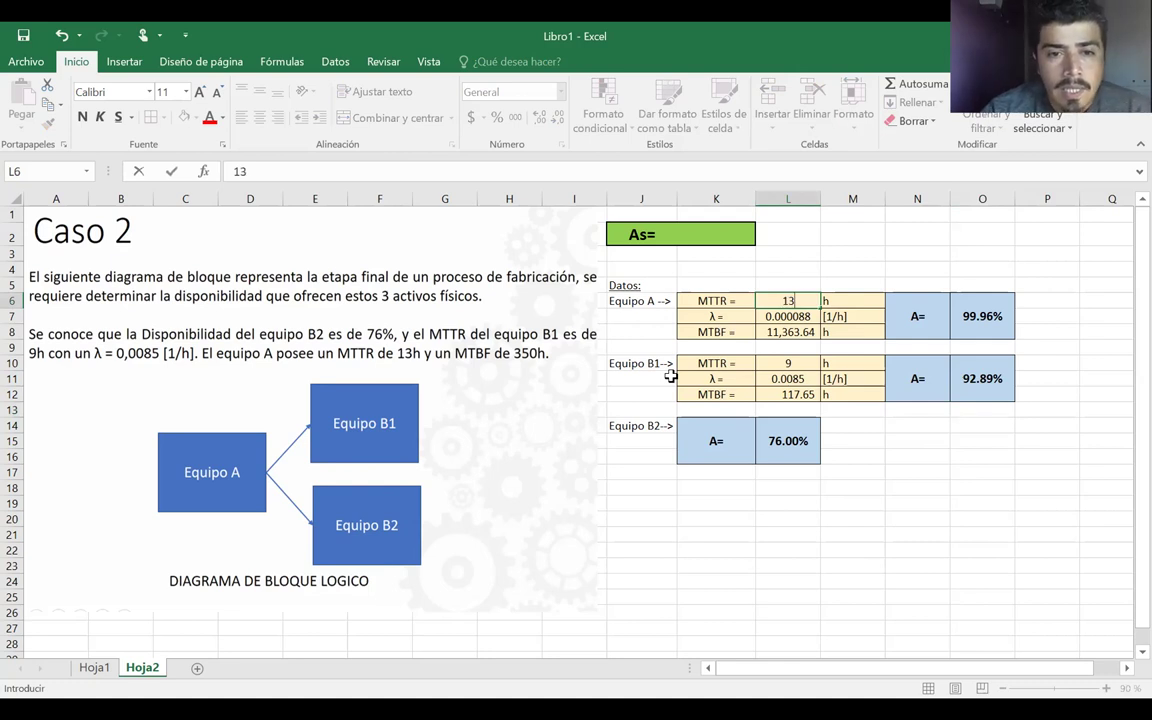
{"action": "key", "text": "Return"}
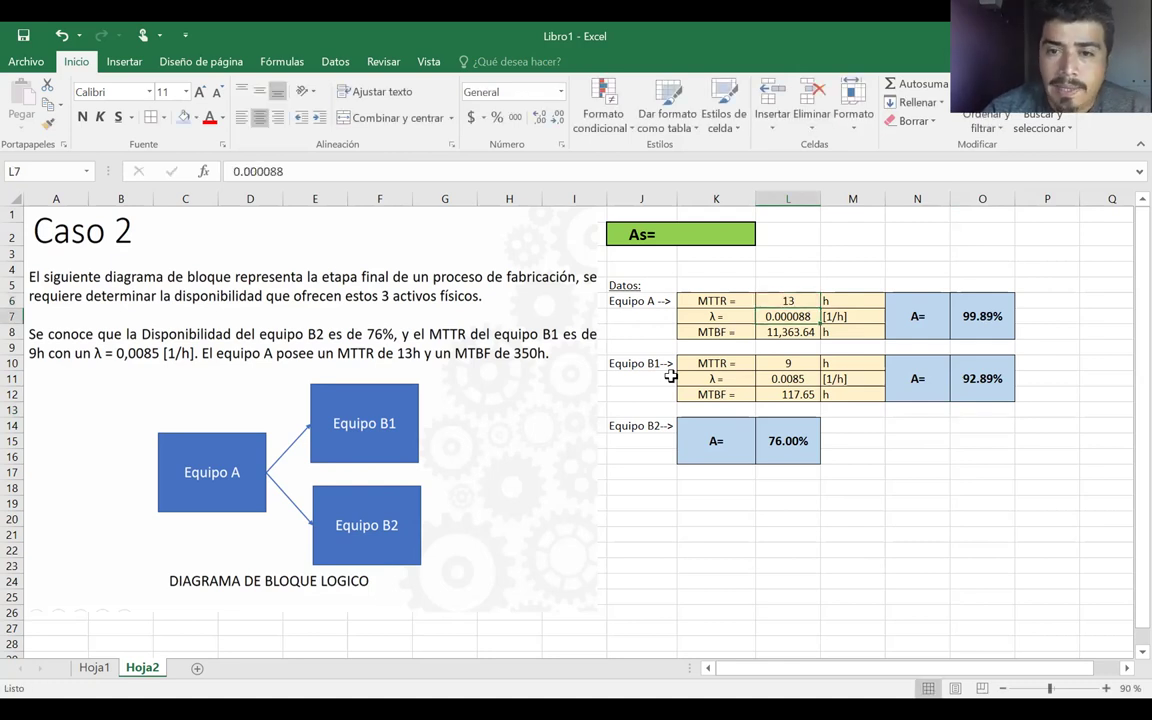
{"action": "key", "text": "Delete"}
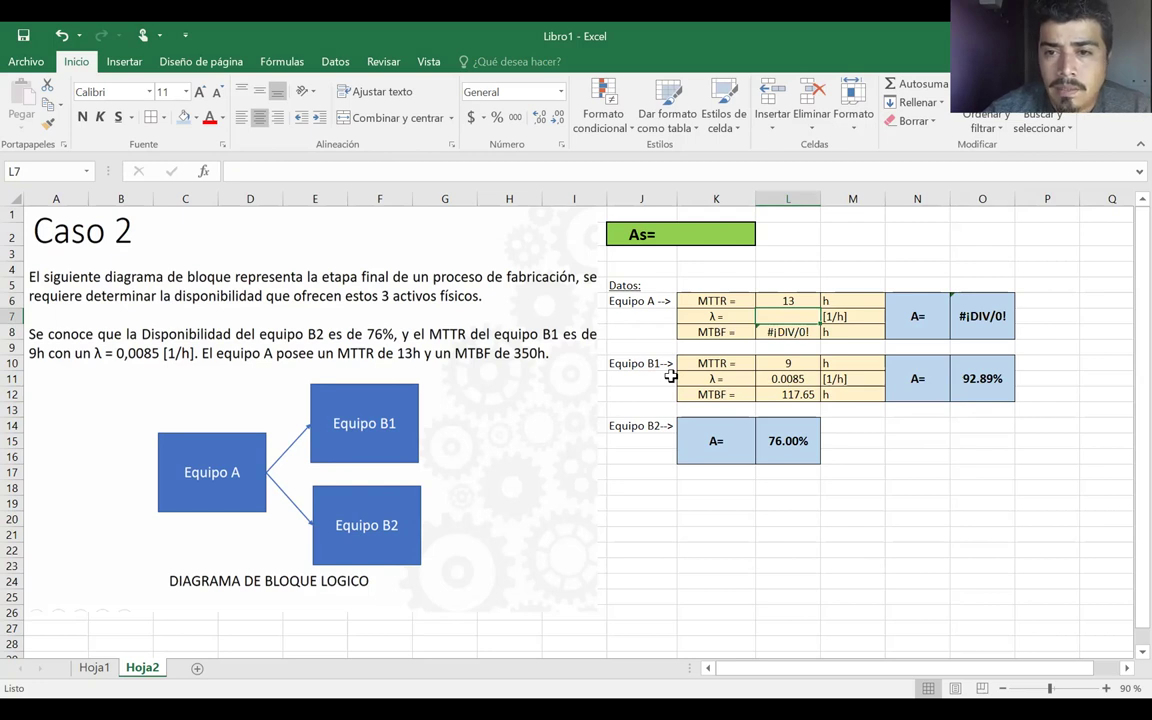
{"action": "key", "text": "Down"}
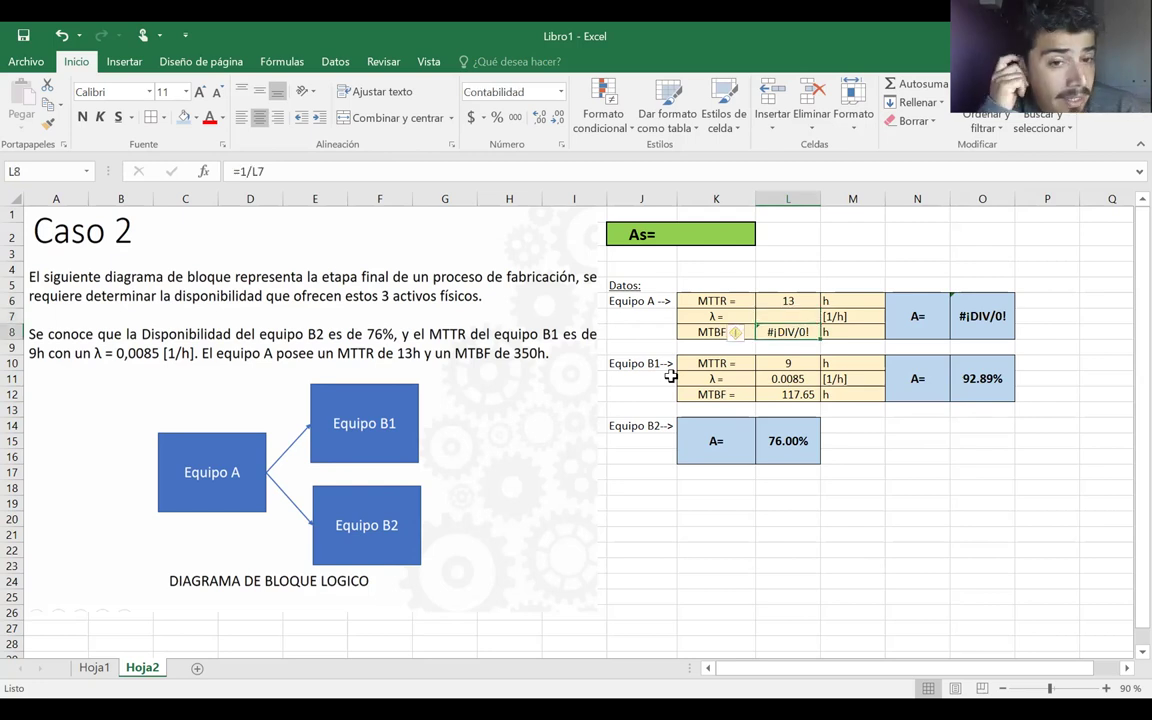
{"action": "type", "text": "350"}
{"action": "key", "text": "Return"}
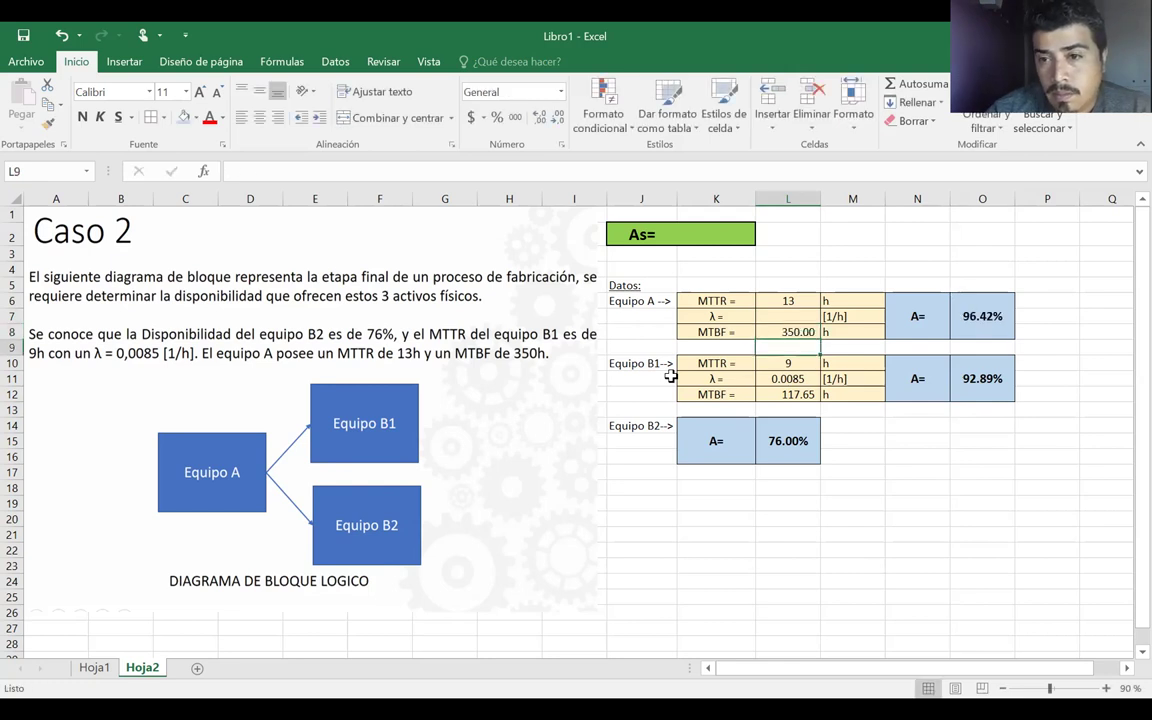
- Calculate Equipo A's failure rate λ in L7 from its MTBF with the formula =1/L8
{"action": "key", "text": "Up"}
{"action": "key", "text": "Up"}
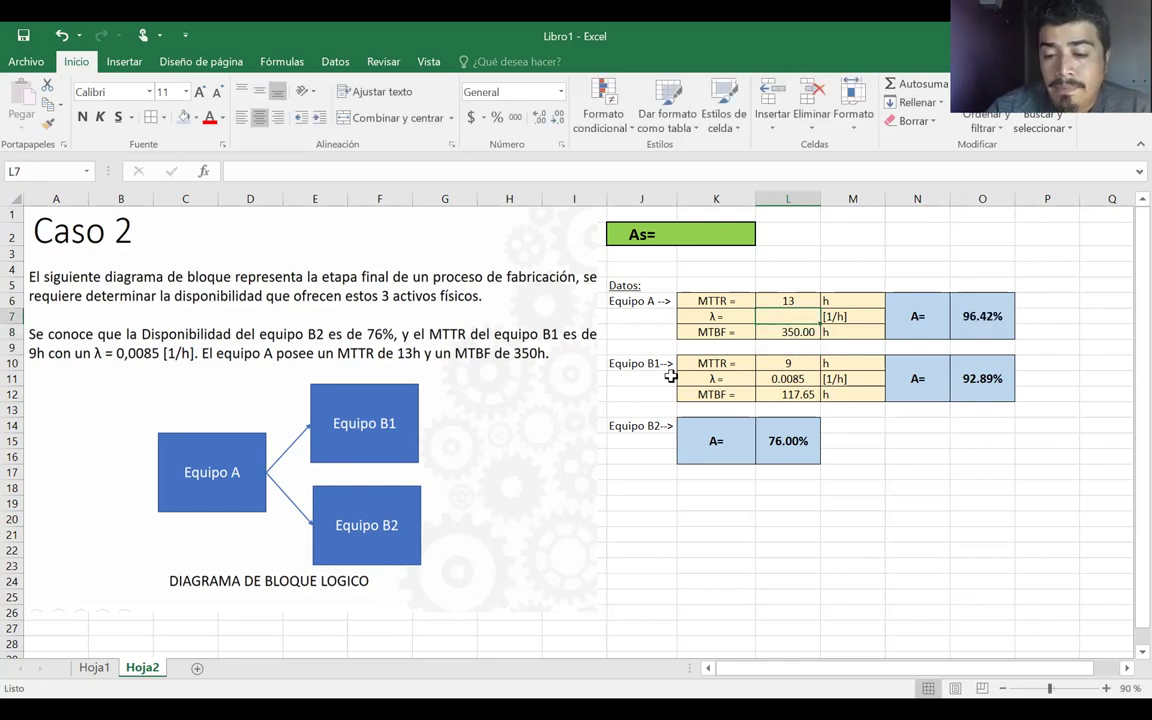
{"action": "type", "text": "=1"}
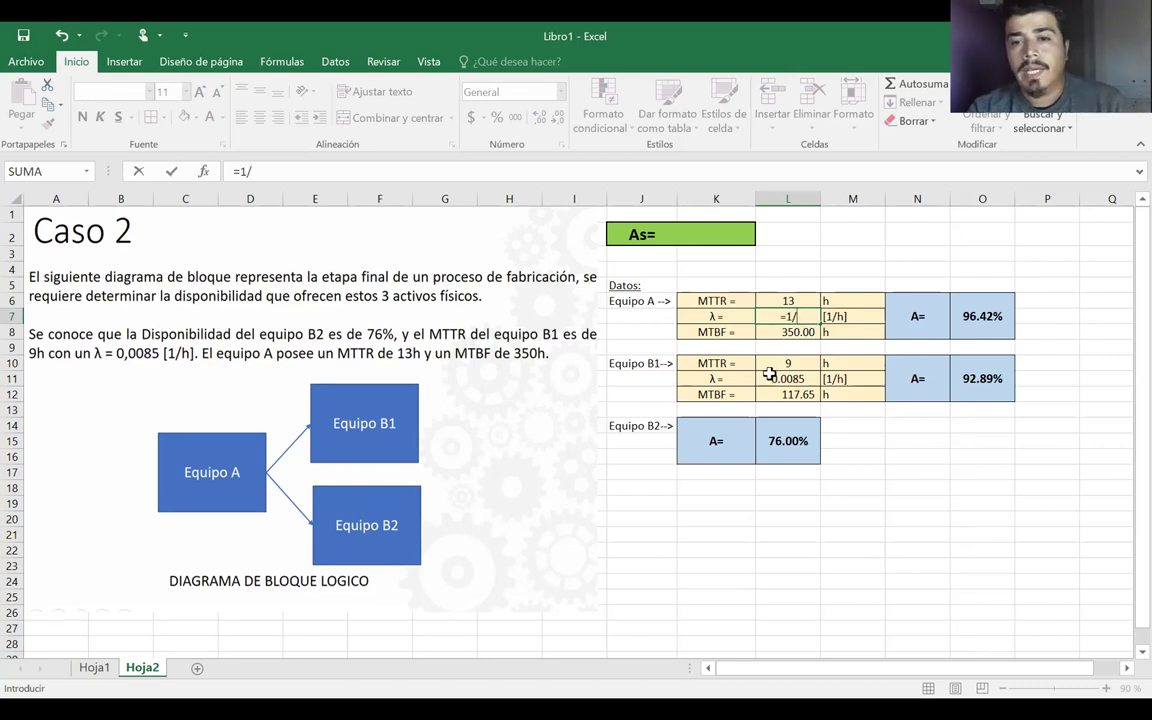
{"action": "type", "text": "/"}
{"action": "left_click", "coordinate": [774, 334]}
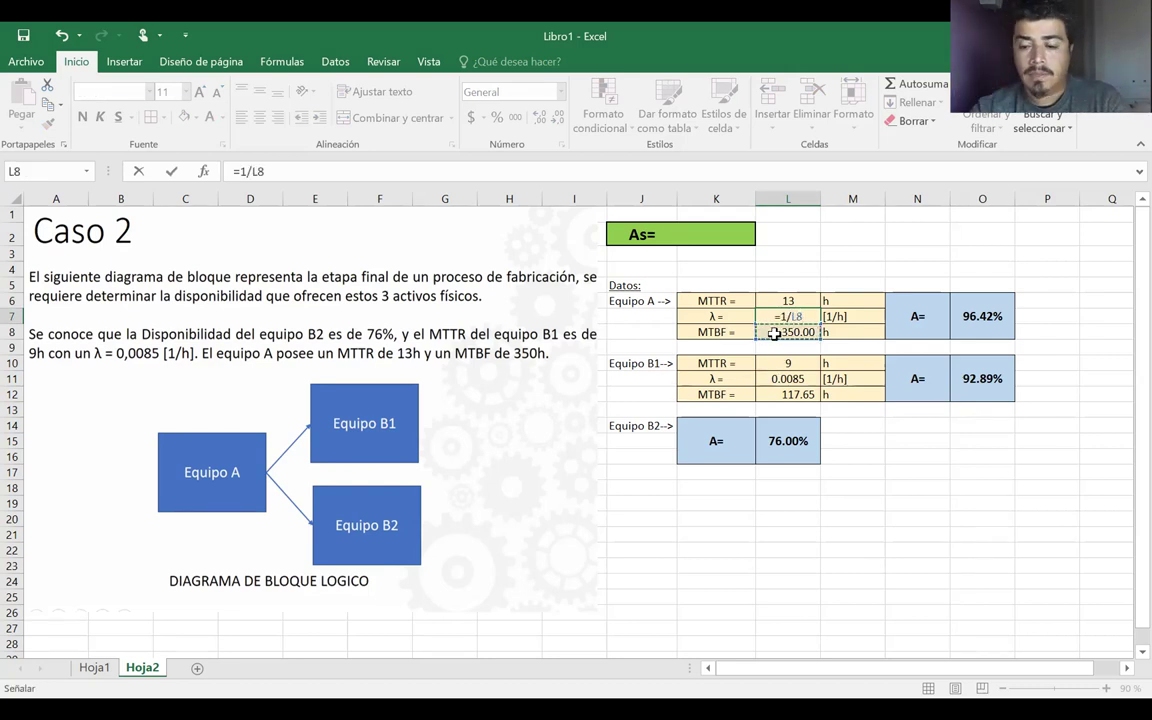
{"action": "key", "text": "Return"}
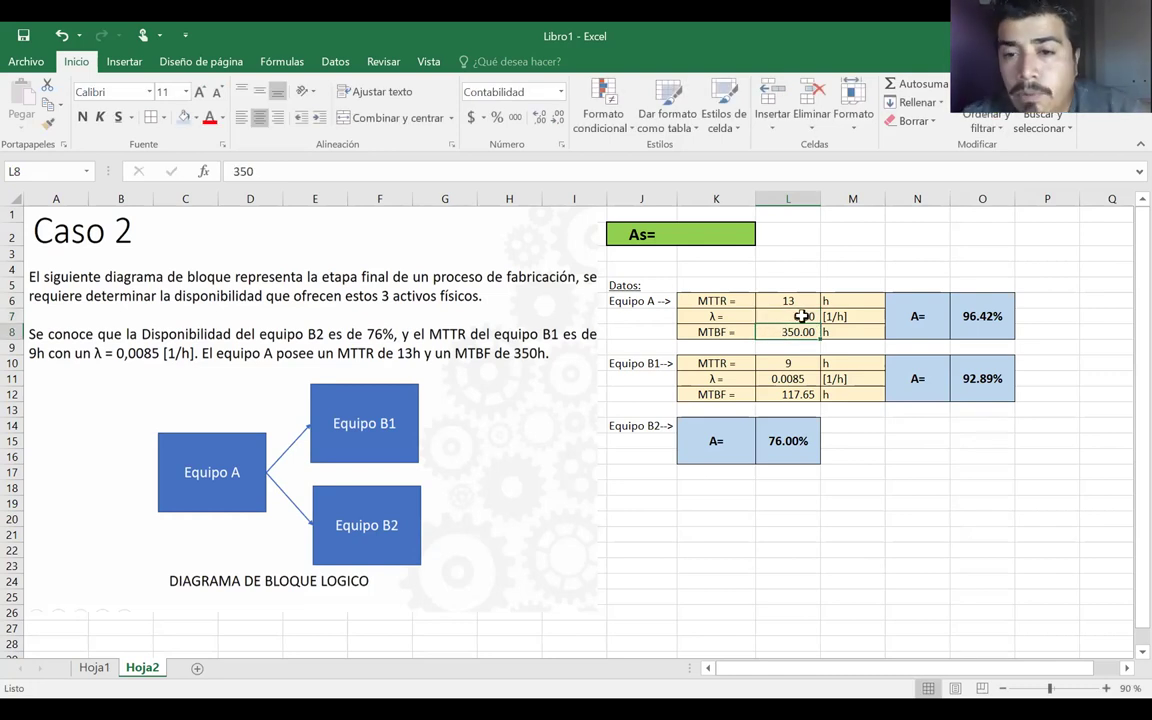
- Show Equipo A's λ value in L7 with six decimal places
{"action": "left_click", "coordinate": [806, 316]}
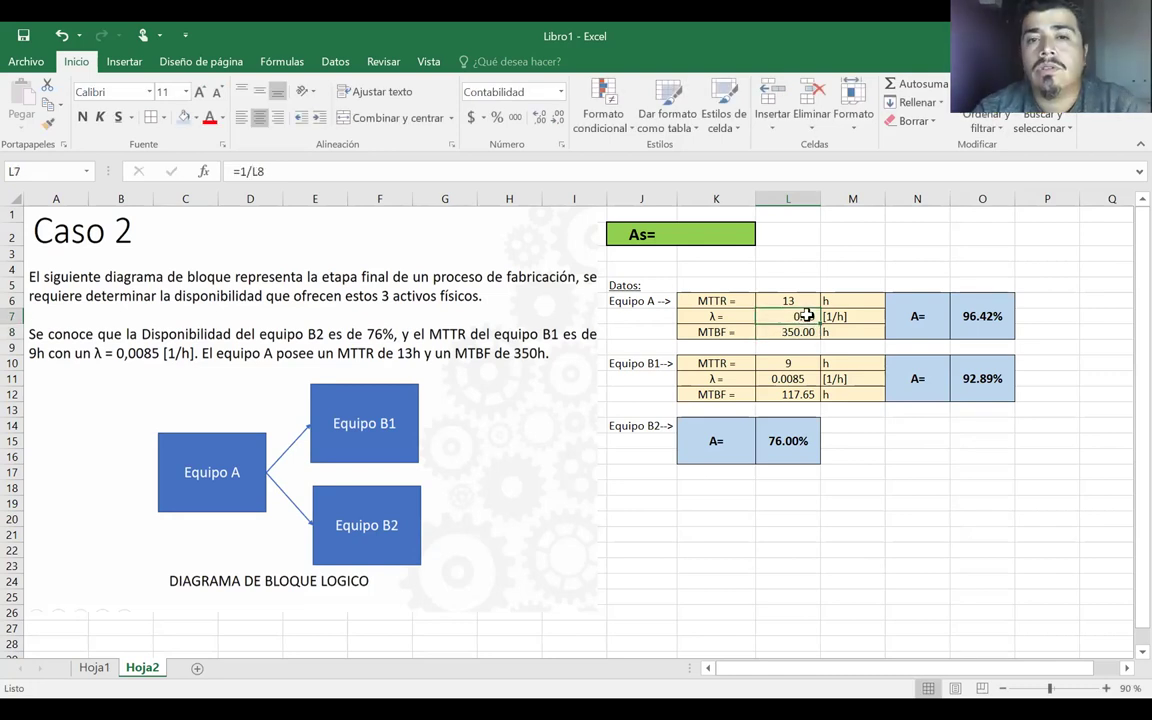
{"action": "left_click", "coordinate": [537, 117]}
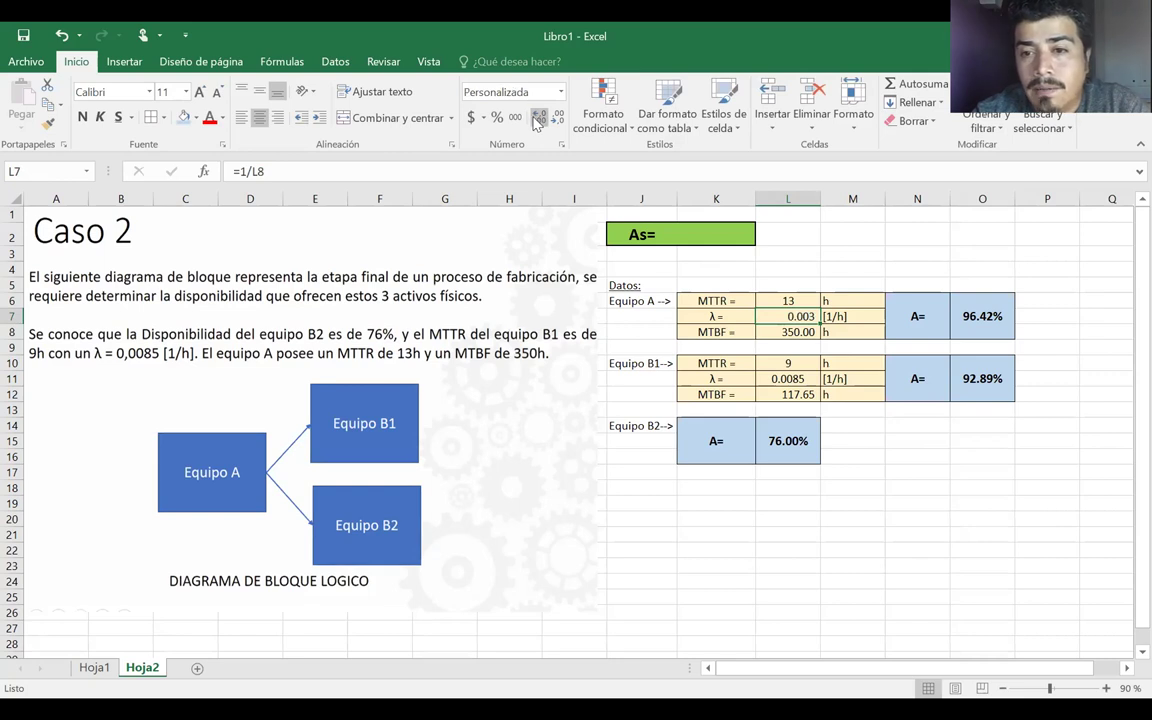
{"action": "left_click", "coordinate": [538, 117]}
{"action": "left_click", "coordinate": [538, 117]}
{"action": "left_click", "coordinate": [538, 117]}
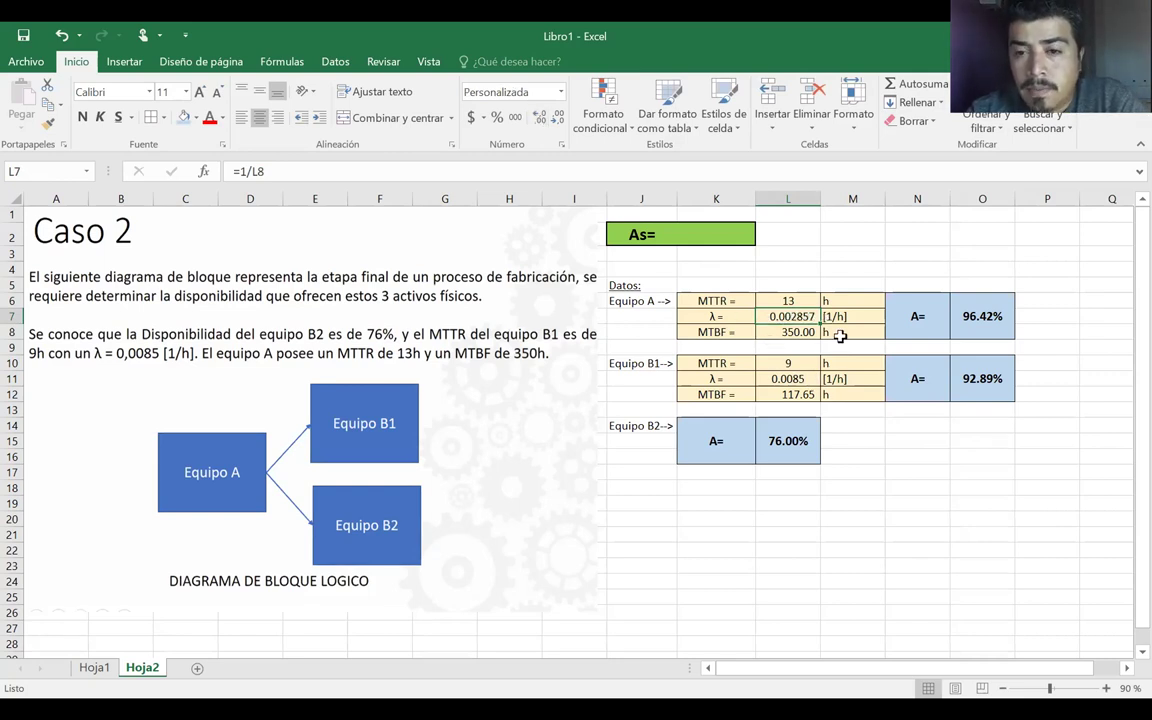
{"action": "left_click", "coordinate": [790, 333]}
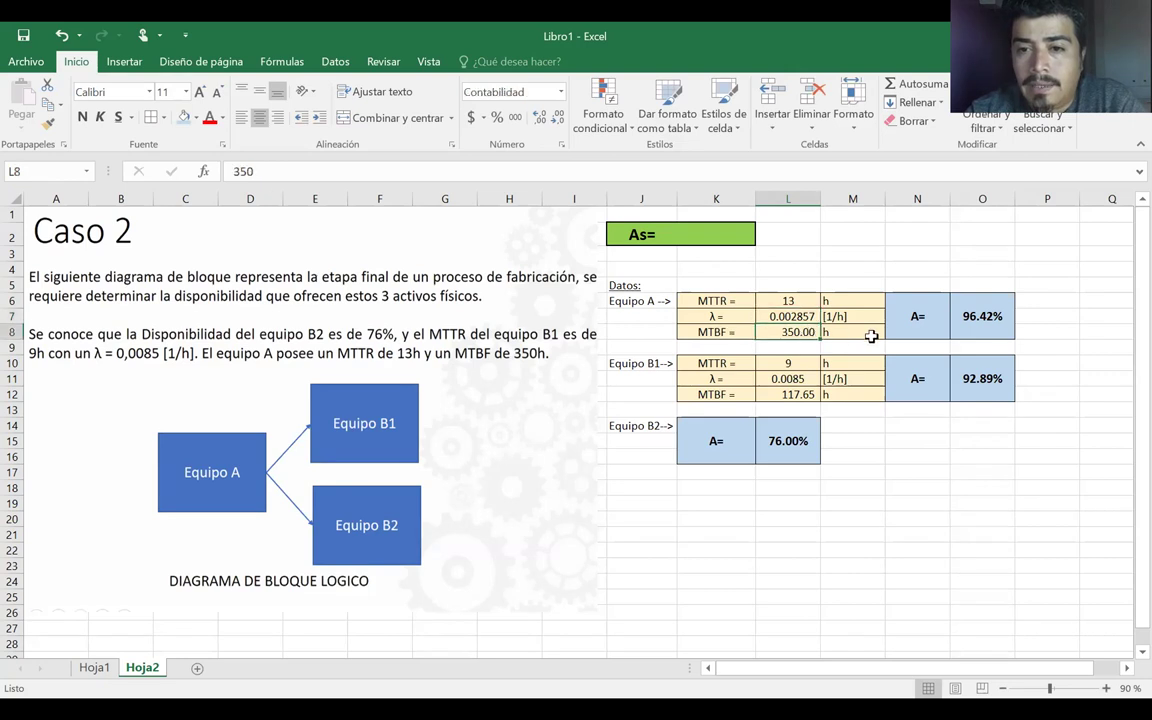
{"action": "left_click", "coordinate": [778, 316]}
{"action": "left_click", "coordinate": [788, 330]}
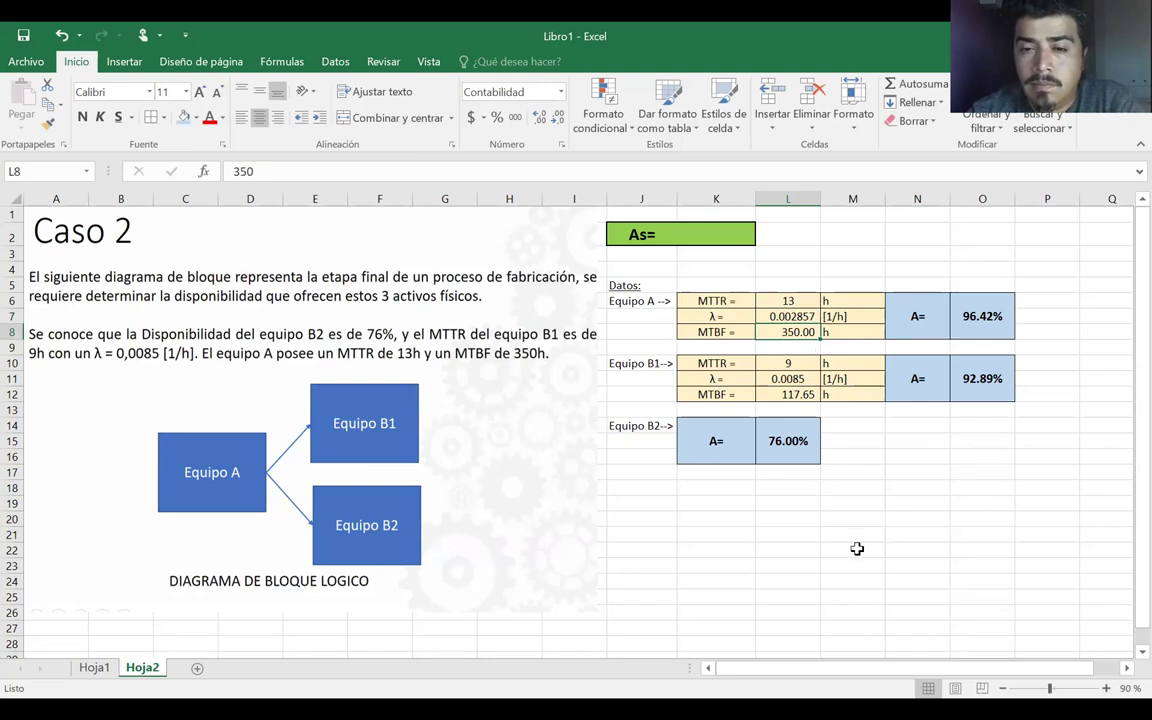
- Copy Equipo A's λ label and value to K21:L21 and correct the copied formula to =1/L8
{"action": "left_click", "coordinate": [722, 313]}
{"action": "left_click_drag", "start_coordinate": [722, 313], "coordinate": [806, 318]}
{"action": "key", "text": "ctrl+c"}
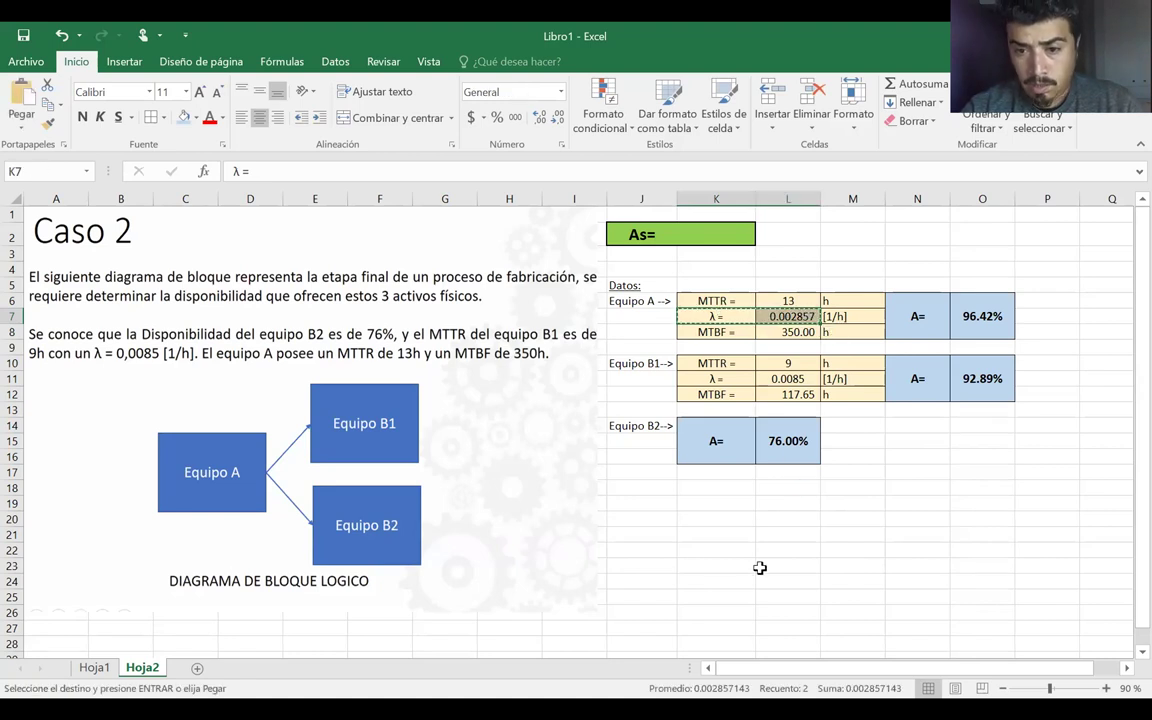
{"action": "left_click", "coordinate": [727, 537]}
{"action": "key", "text": "ctrl+v"}
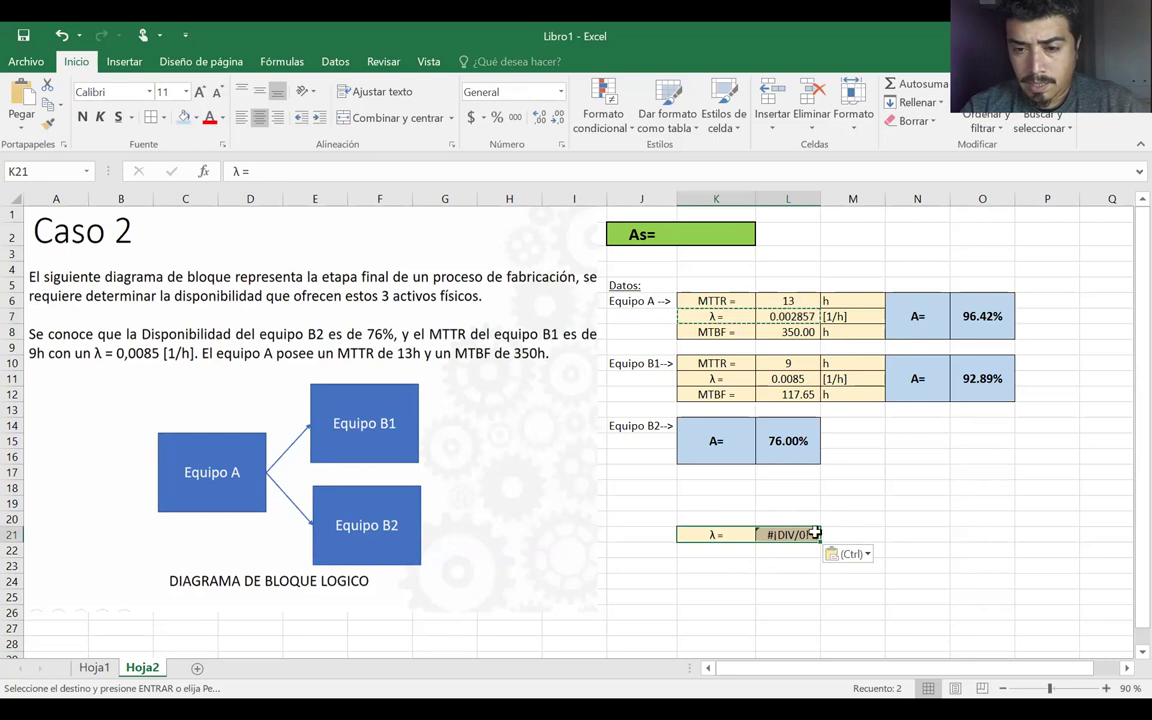
{"action": "double_click", "coordinate": [800, 535]}
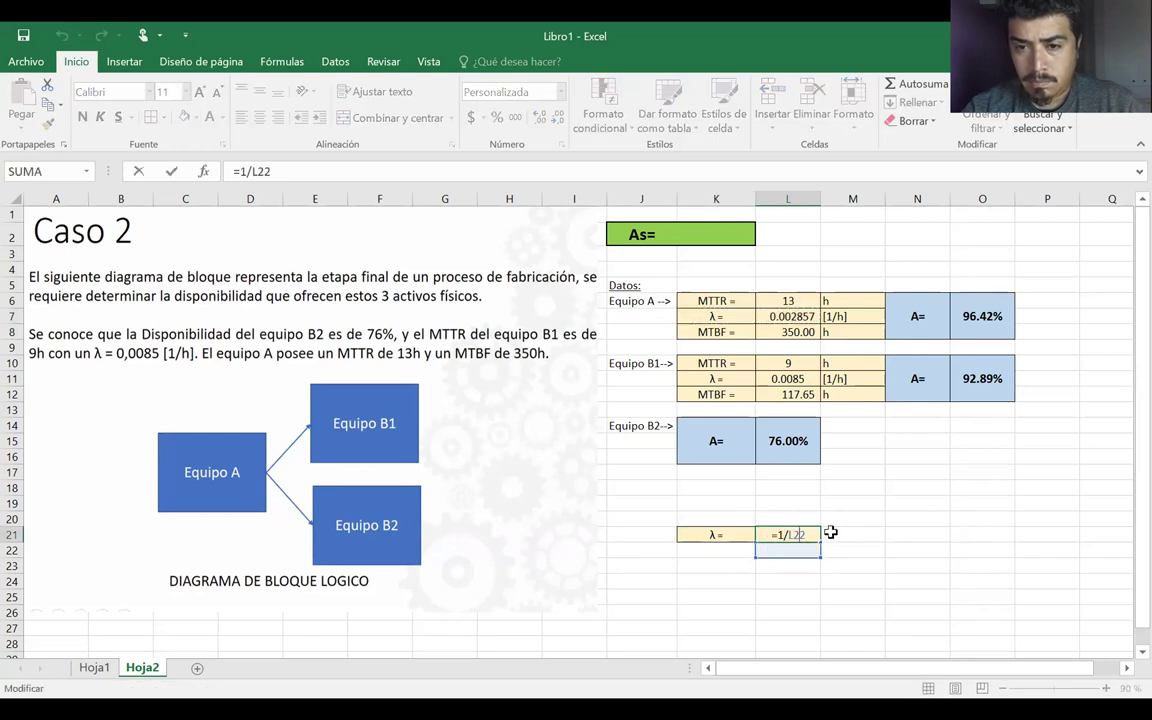
{"action": "left_click_drag", "start_coordinate": [800, 558], "coordinate": [790, 333]}
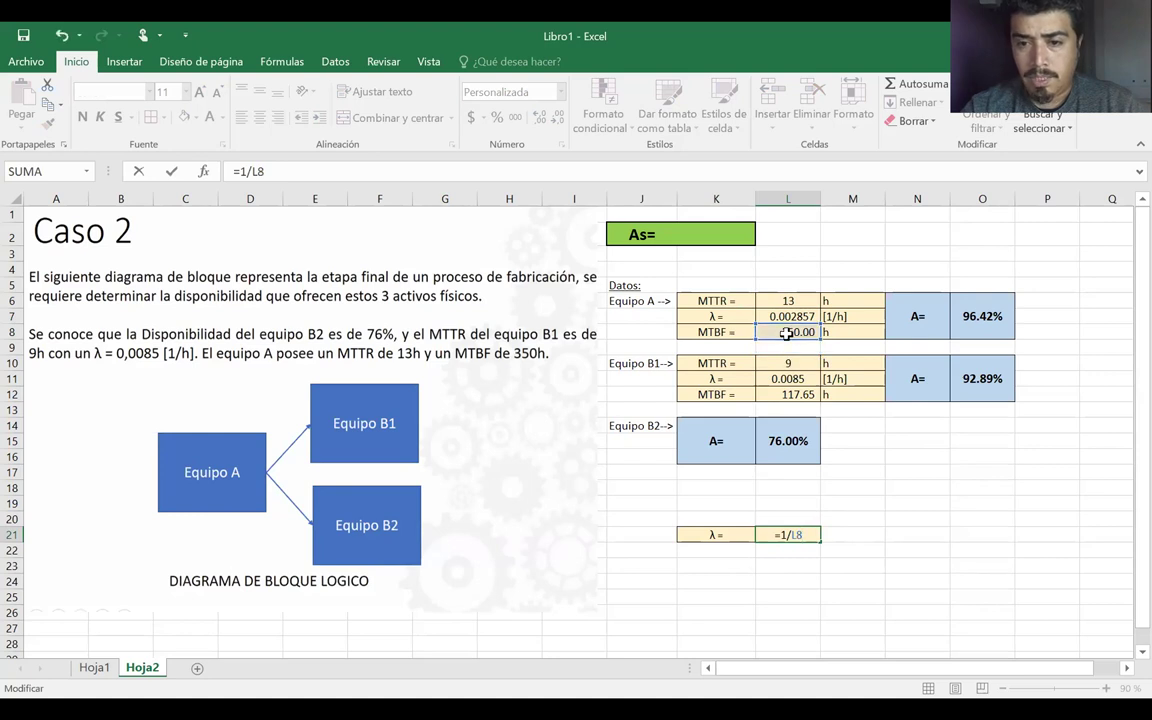
{"action": "key", "text": "Return"}
- Enter the conversion factors 24 in M20 and 365 in N20, above the copied λ row
{"action": "left_click", "coordinate": [834, 534]}
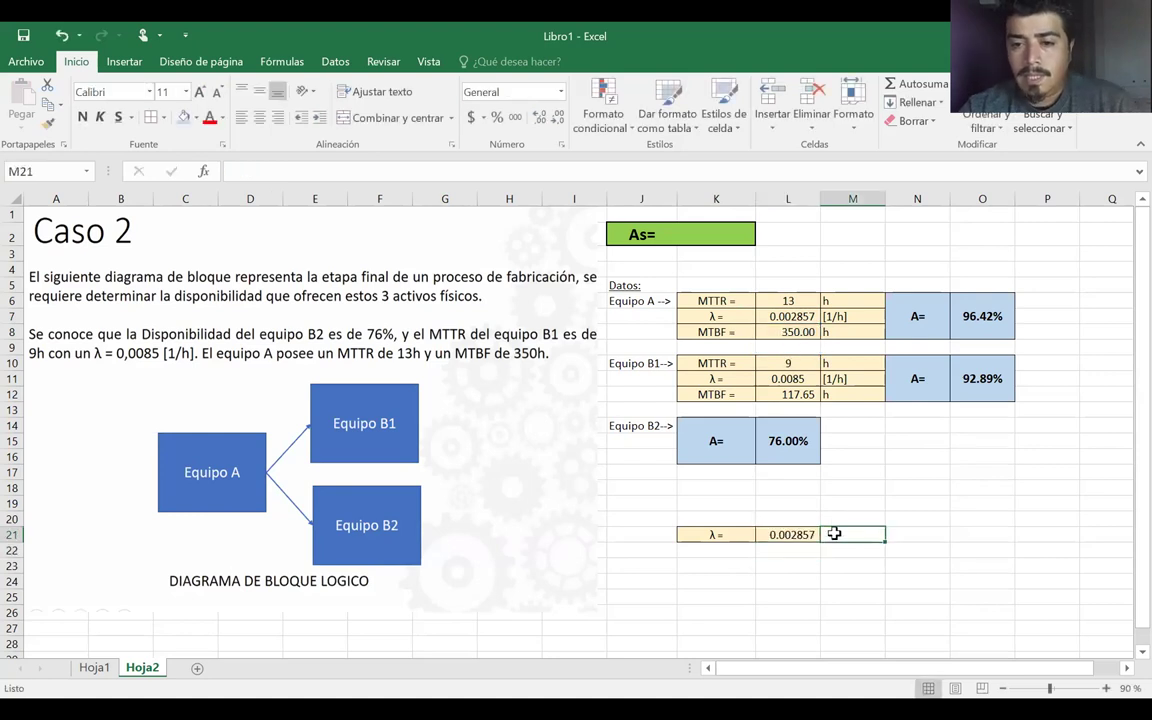
{"action": "left_click", "coordinate": [847, 518]}
{"action": "type", "text": "24"}
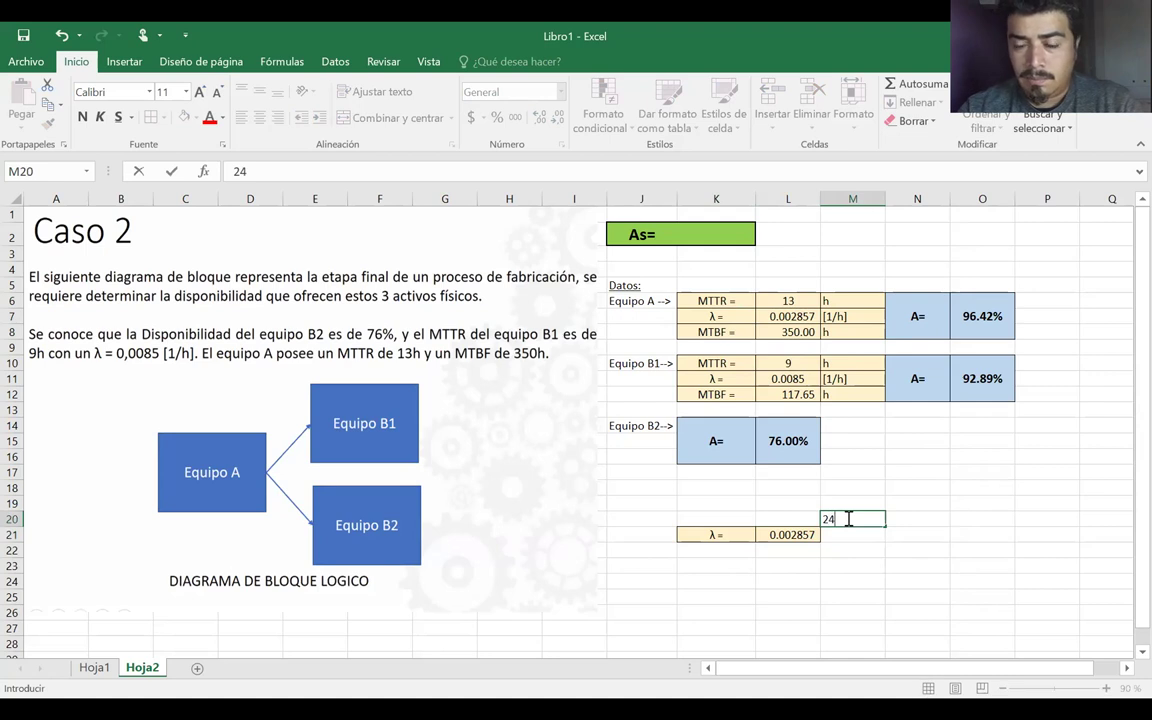
{"action": "key", "text": "Tab"}
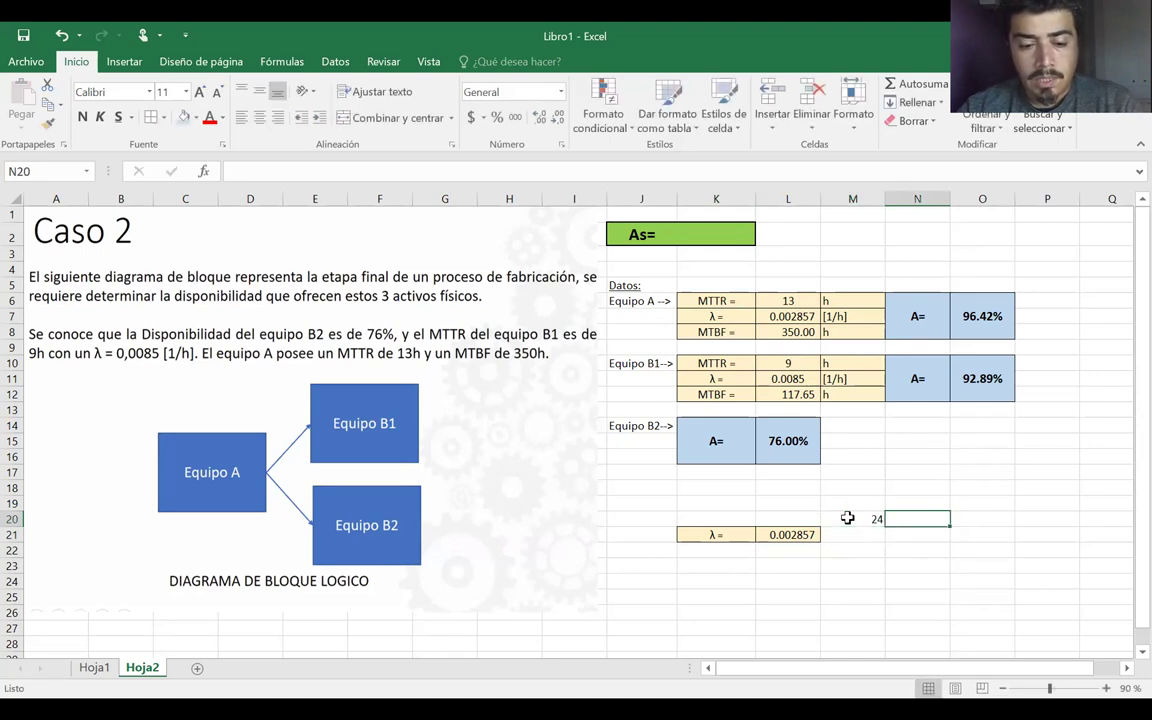
{"action": "type", "text": "365"}
{"action": "key", "text": "Return"}
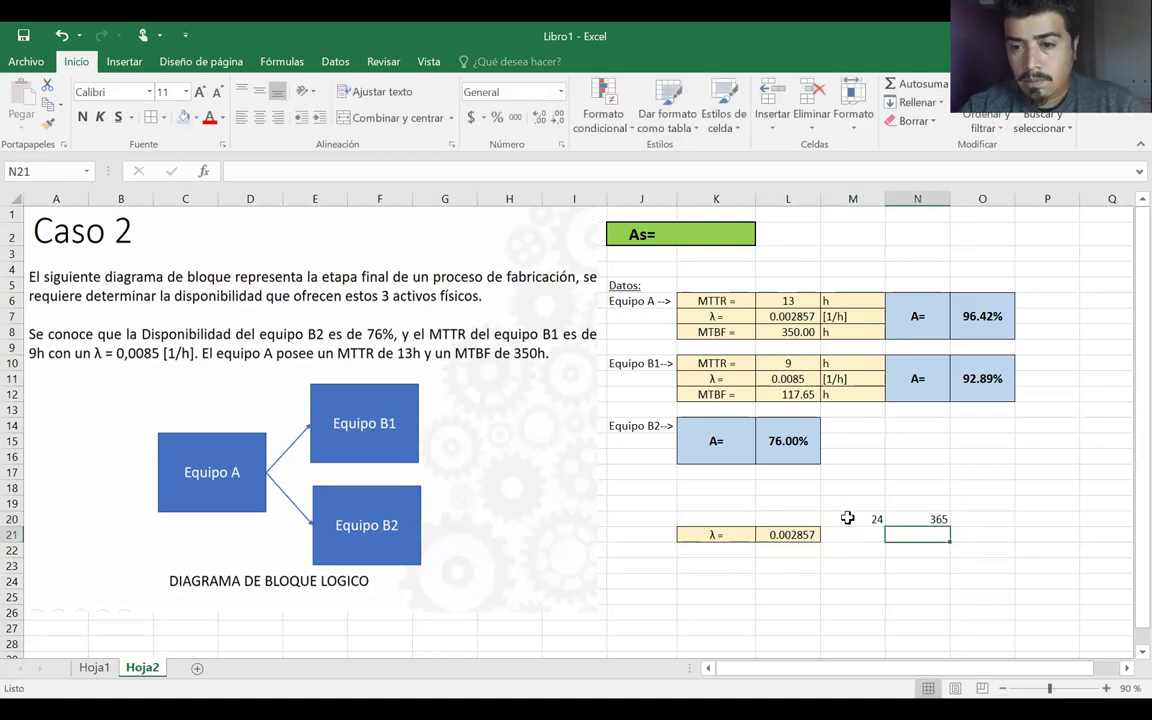
- Convert the hourly λ to a daily rate in M21 with the formula =M20*L21
{"action": "left_click", "coordinate": [857, 540]}
{"action": "type", "text": "="}
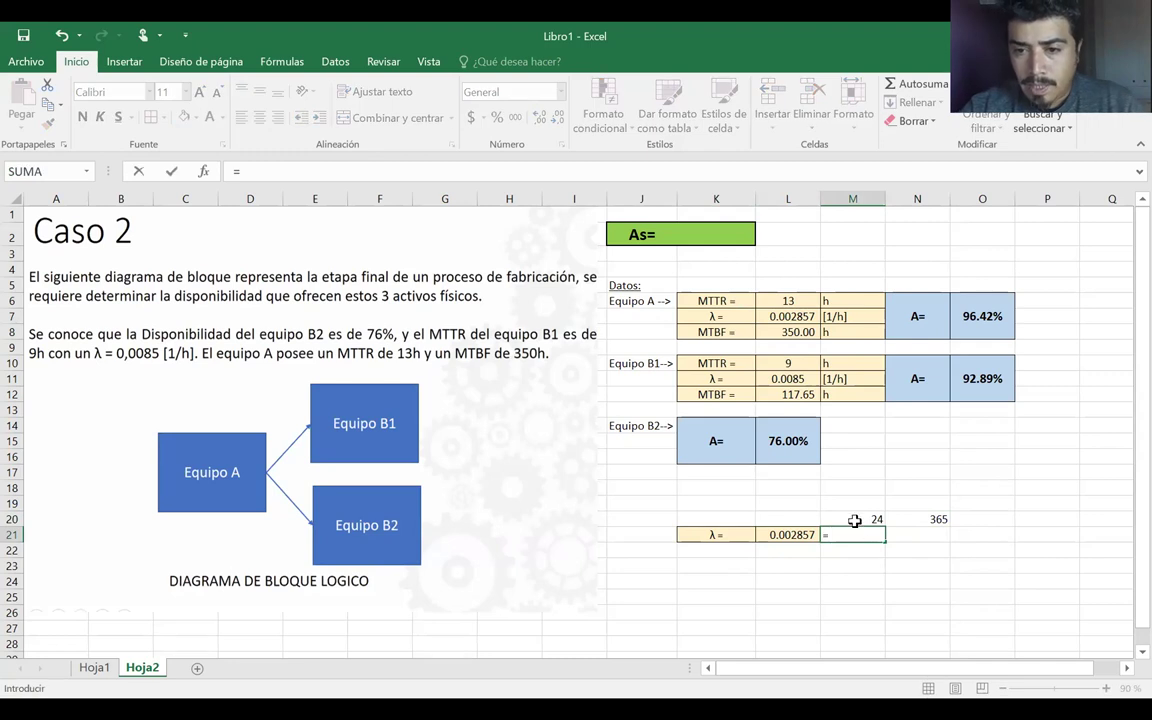
{"action": "left_click", "coordinate": [851, 519]}
{"action": "type", "text": "+"}
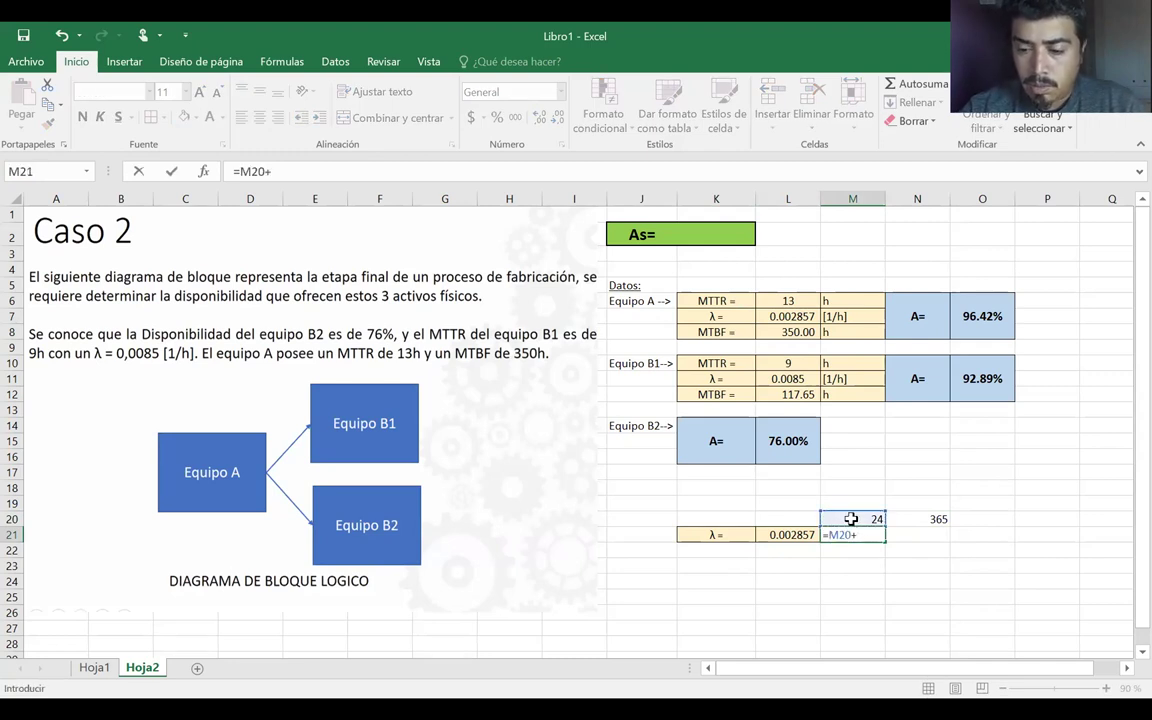
{"action": "left_click", "coordinate": [800, 535]}
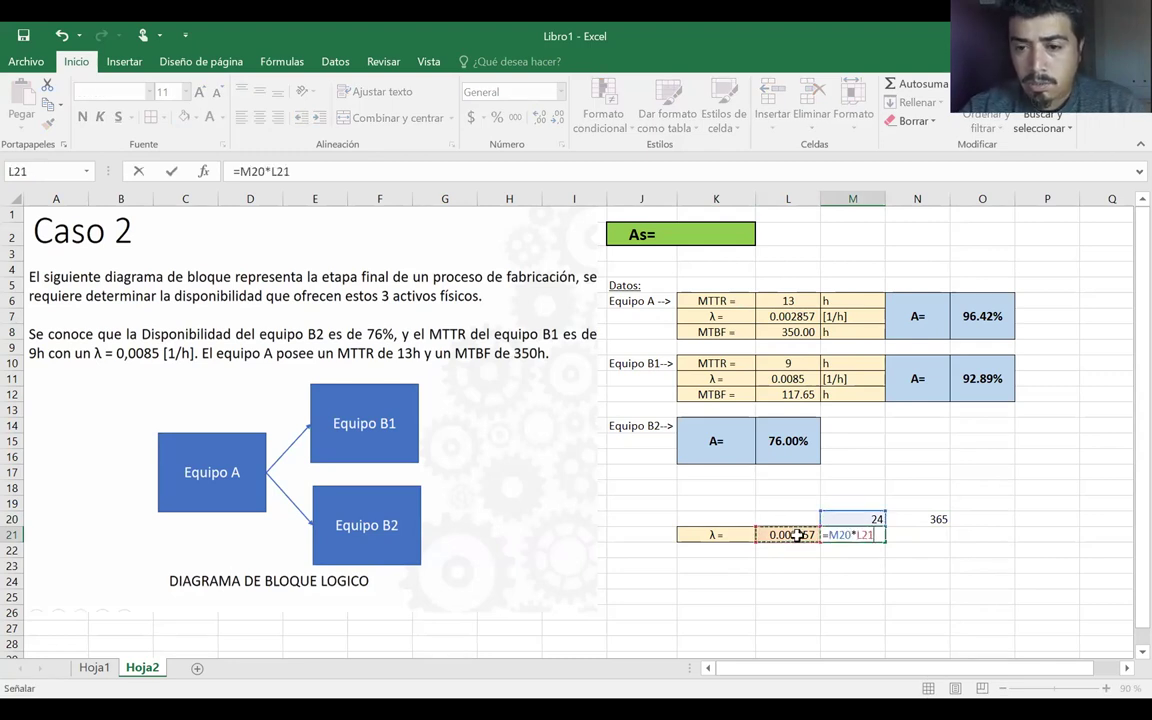
{"action": "key", "text": "Return"}
{"action": "left_click", "coordinate": [843, 535]}
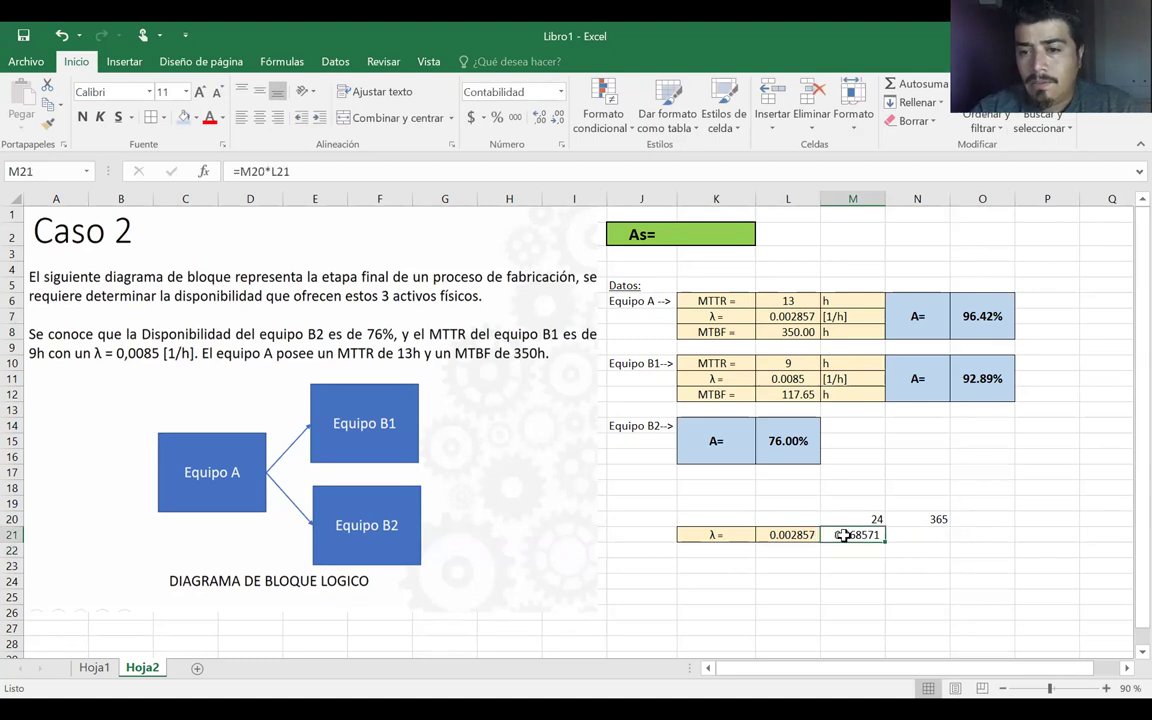
- Convert the daily λ to a yearly rate in N21 with the formula =M21*N20
{"action": "left_click", "coordinate": [931, 534]}
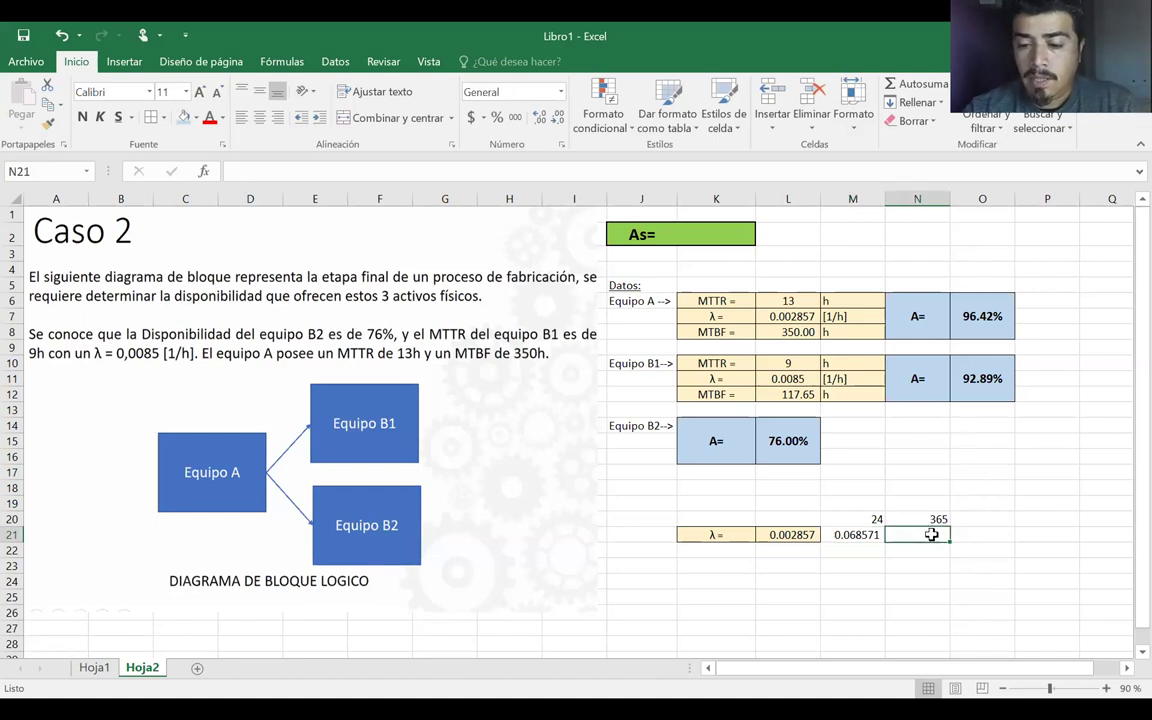
{"action": "type", "text": "="}
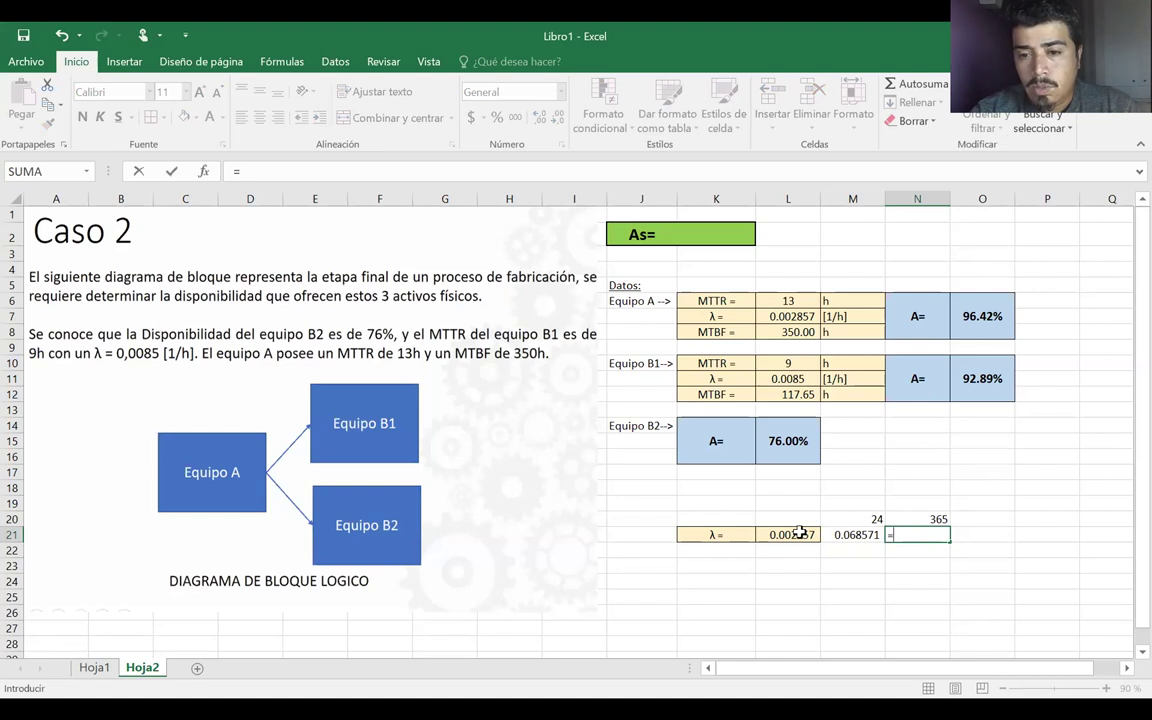
{"action": "left_click", "coordinate": [850, 536]}
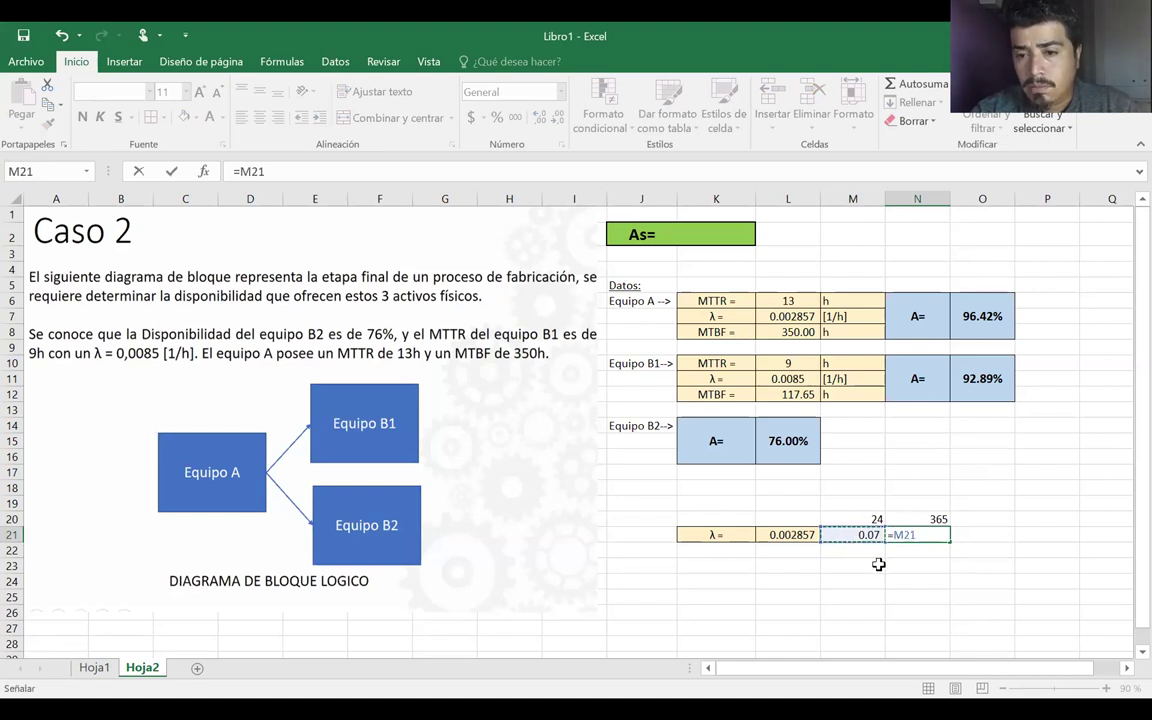
{"action": "type", "text": "*"}
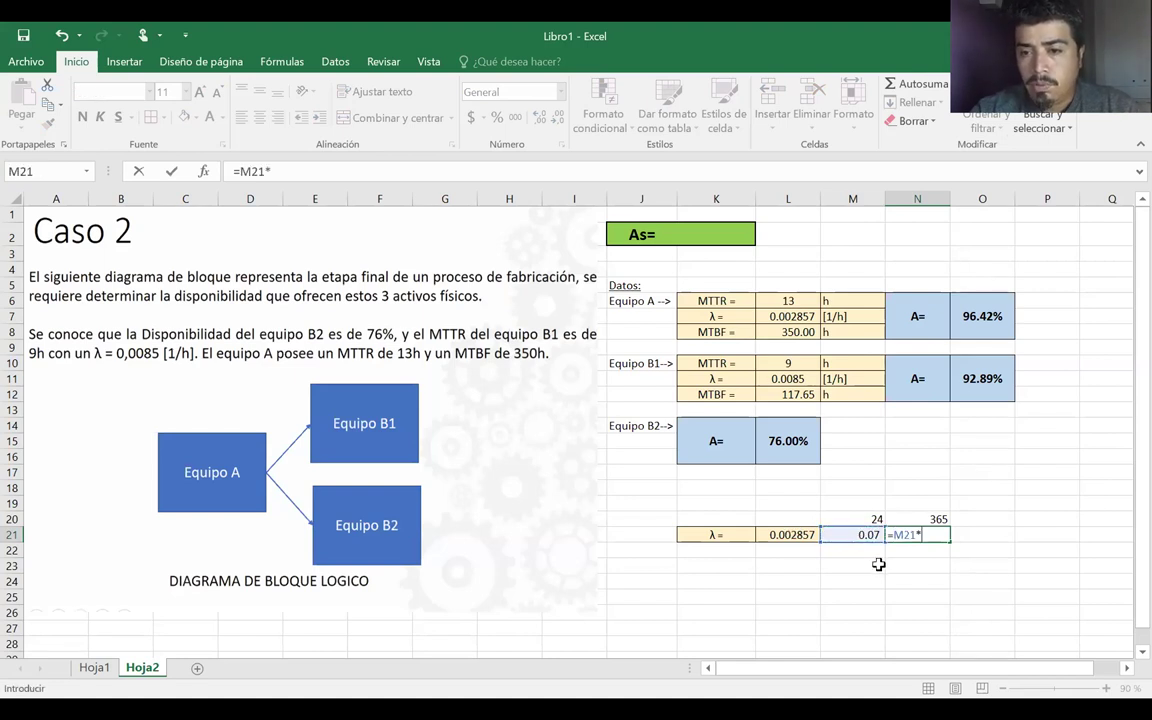
{"action": "left_click", "coordinate": [938, 520]}
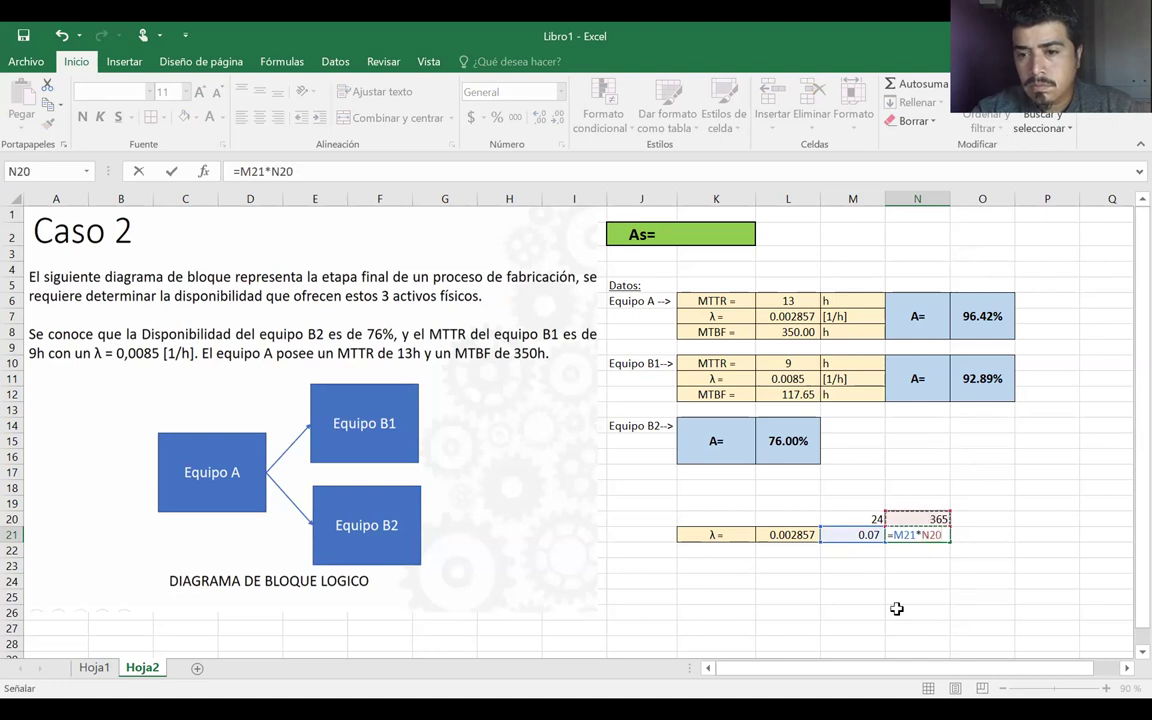
{"action": "key", "text": "Return"}
{"action": "left_click", "coordinate": [848, 535]}
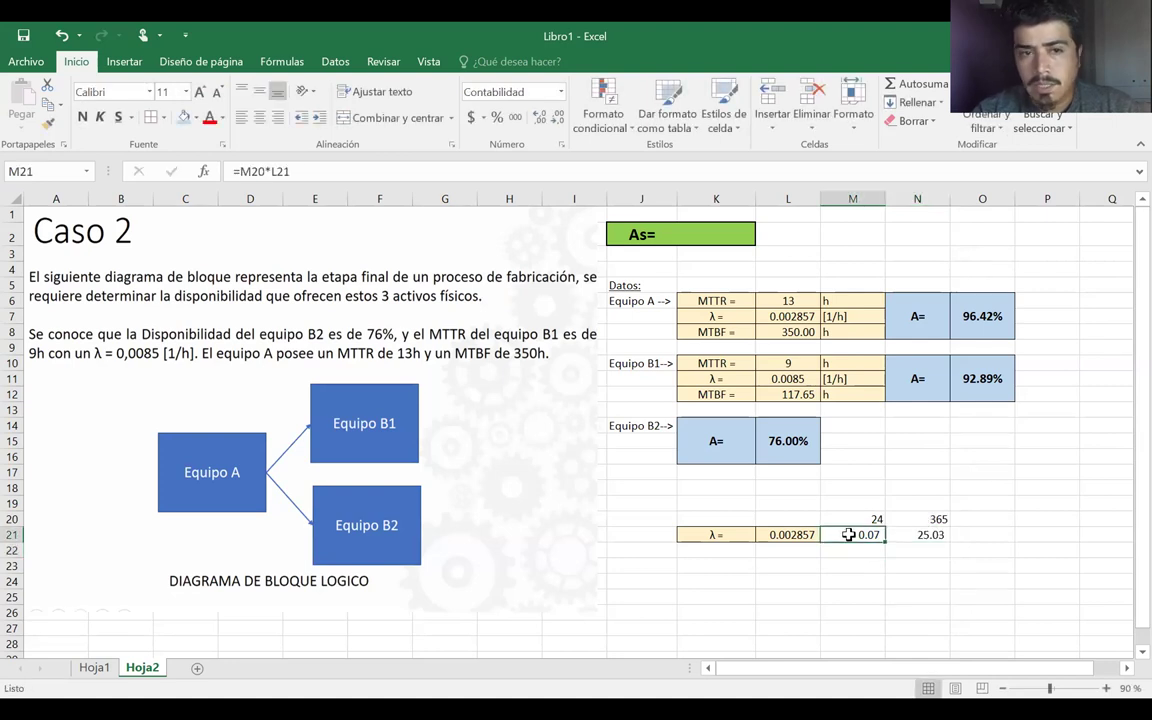
- Review the formulas that convert Equipo A's λ to daily and yearly rates in M21 and N21
{"action": "double_click", "coordinate": [848, 535]}
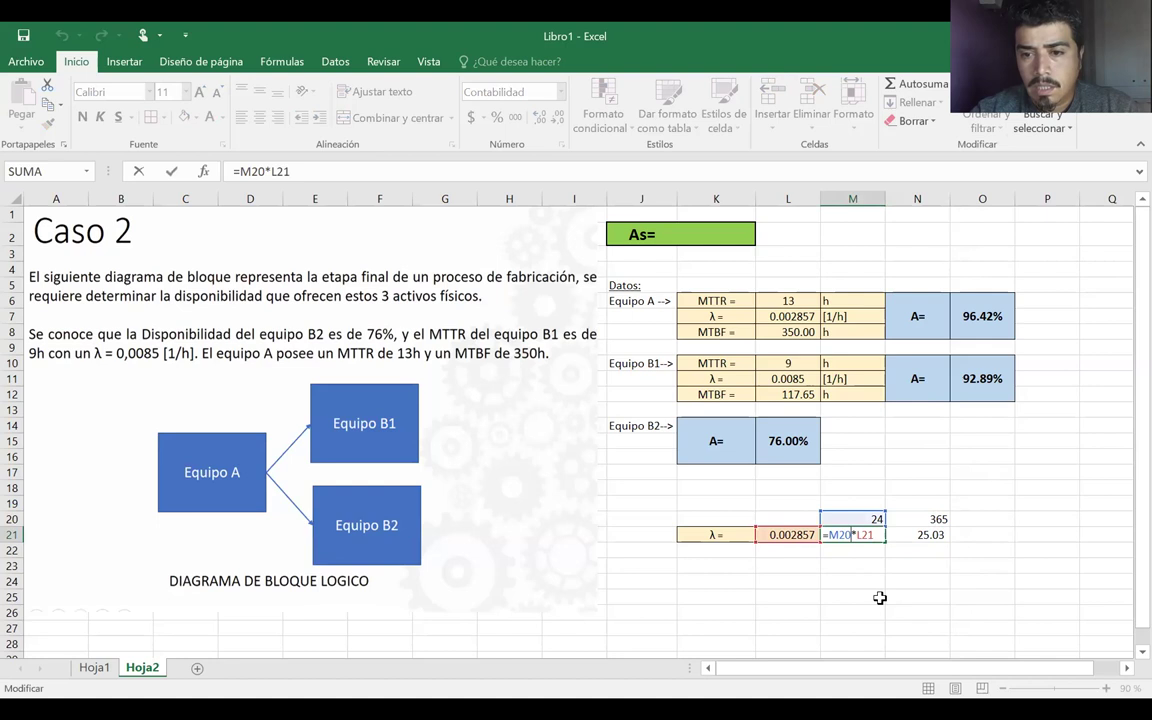
{"action": "key", "text": "Return"}
{"action": "double_click", "coordinate": [938, 535]}
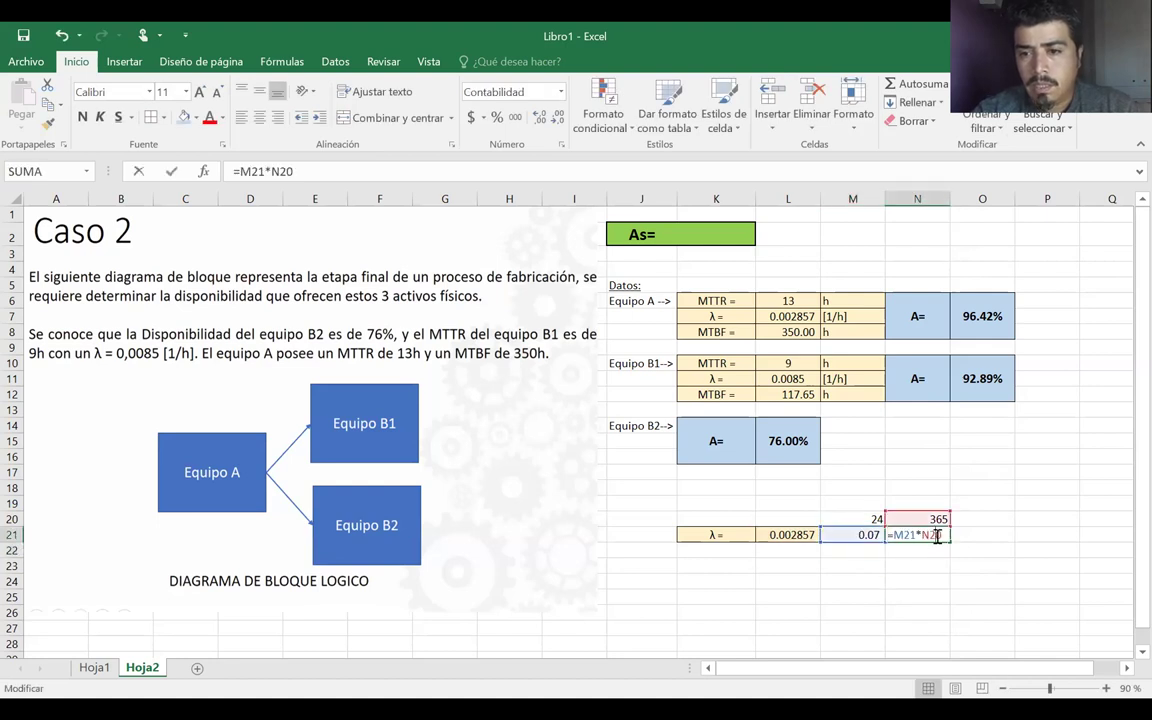
{"action": "key", "text": "Return"}
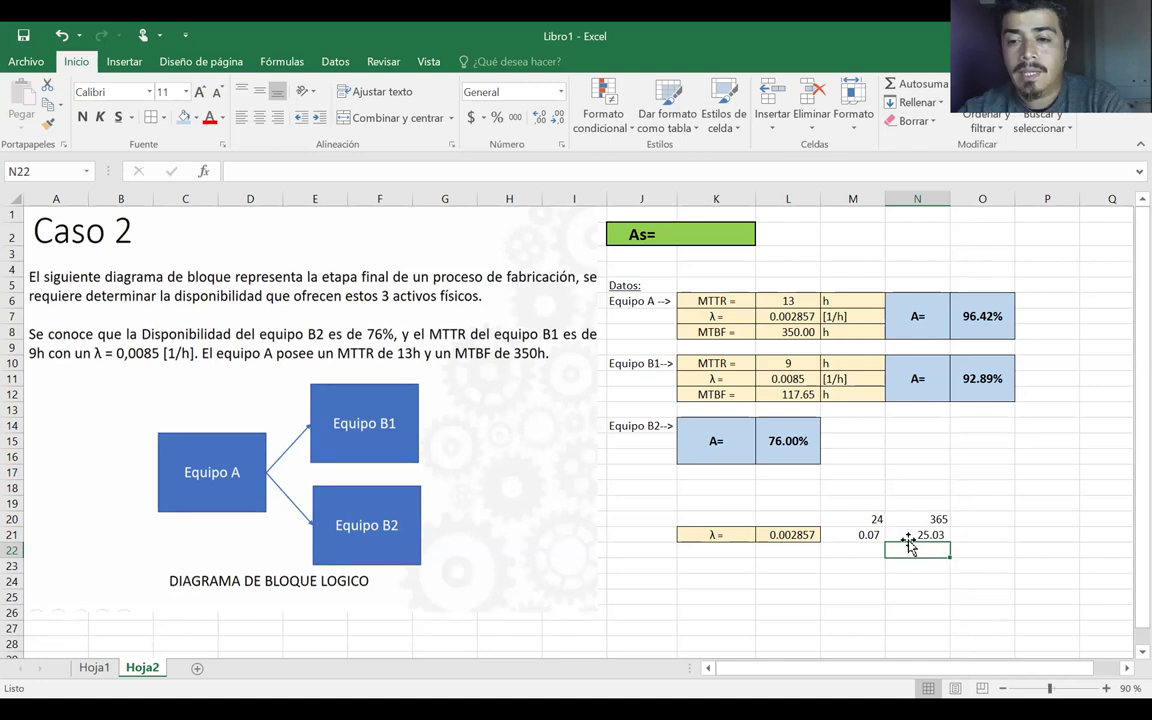
- Label the yearly λ as "Anual" in N22 and move the yearly cells N20:N22 to O20:O22
{"action": "type", "text": "Anual"}
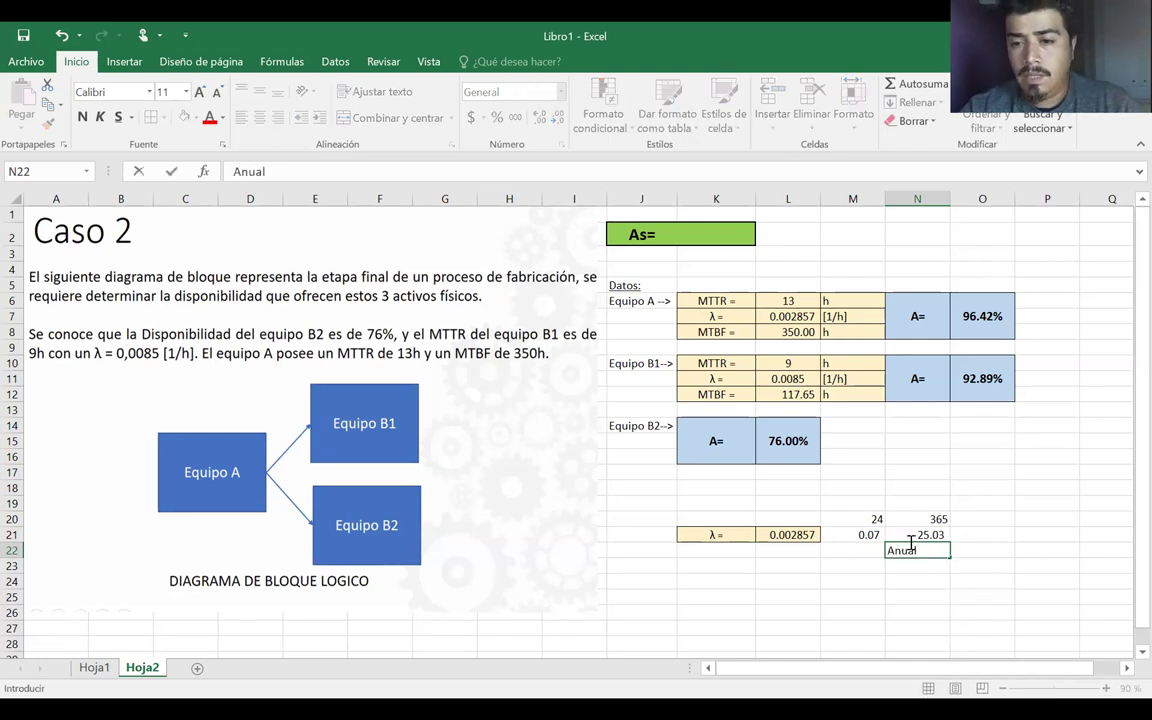
{"action": "key", "text": "Return"}
{"action": "left_click_drag", "start_coordinate": [930, 535], "coordinate": [918, 552]}
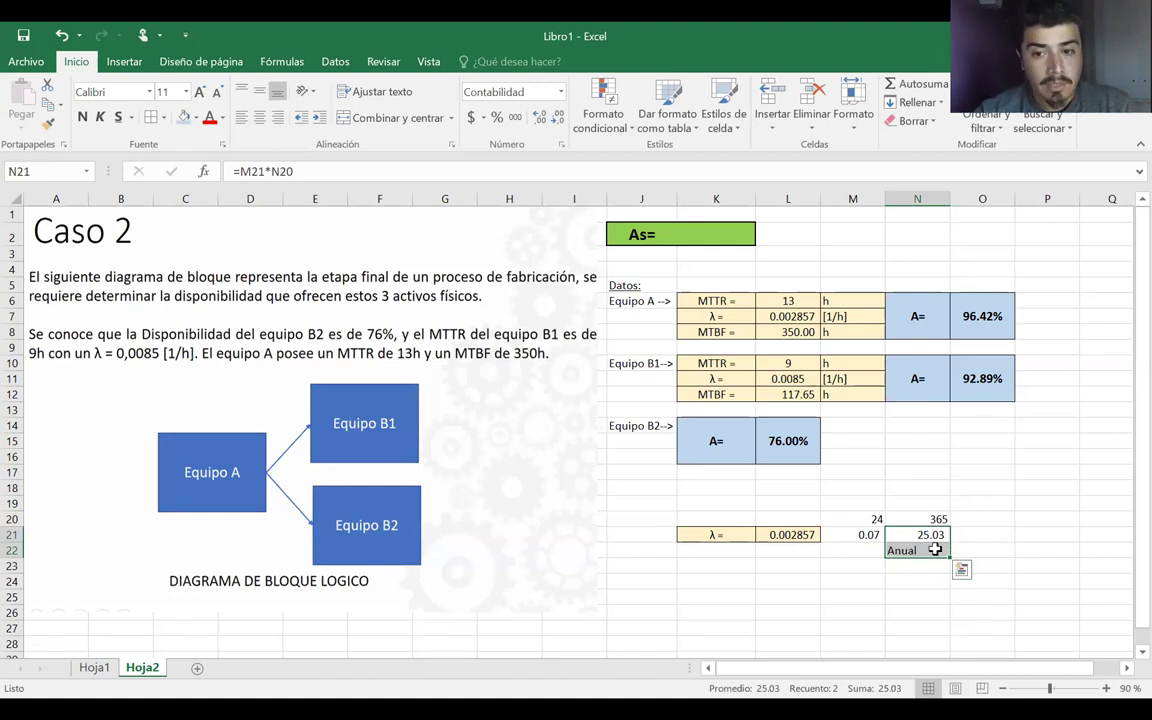
{"action": "left_click", "coordinate": [859, 550]}
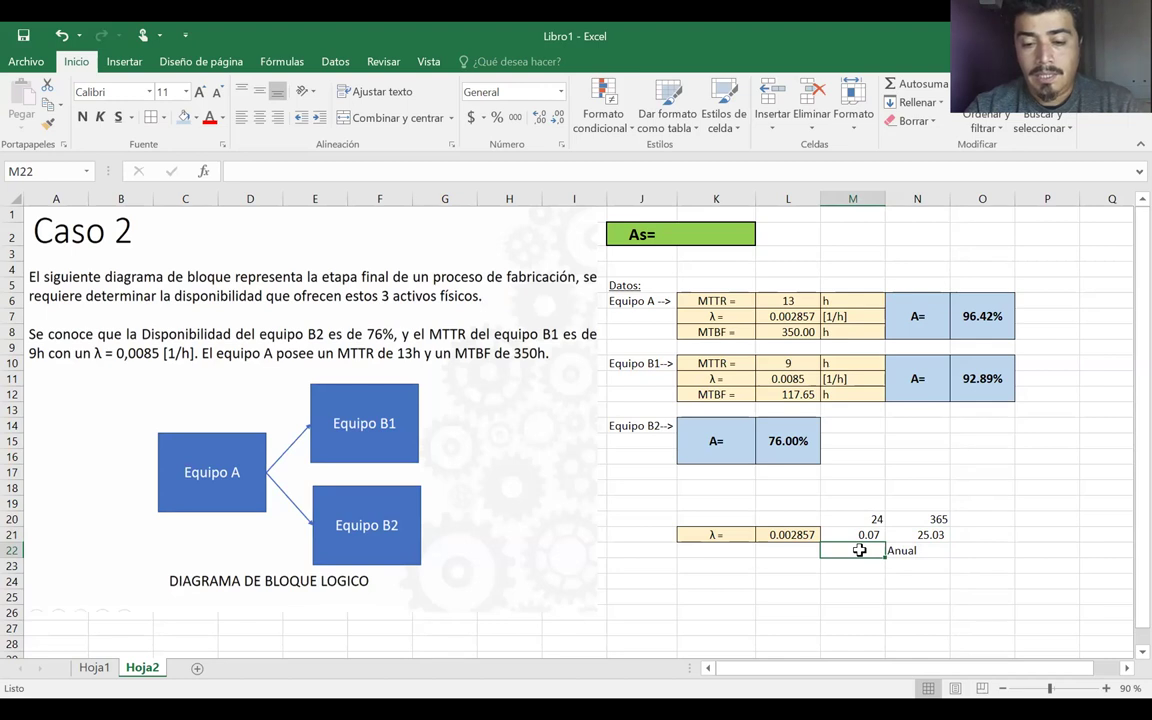
{"action": "left_click_drag", "start_coordinate": [908, 519], "coordinate": [1005, 530]}
- Add a monthly column with the label "mensual" in N22 and the factor 30 in N20
{"action": "left_click", "coordinate": [918, 550]}
{"action": "type", "text": "mensual"}
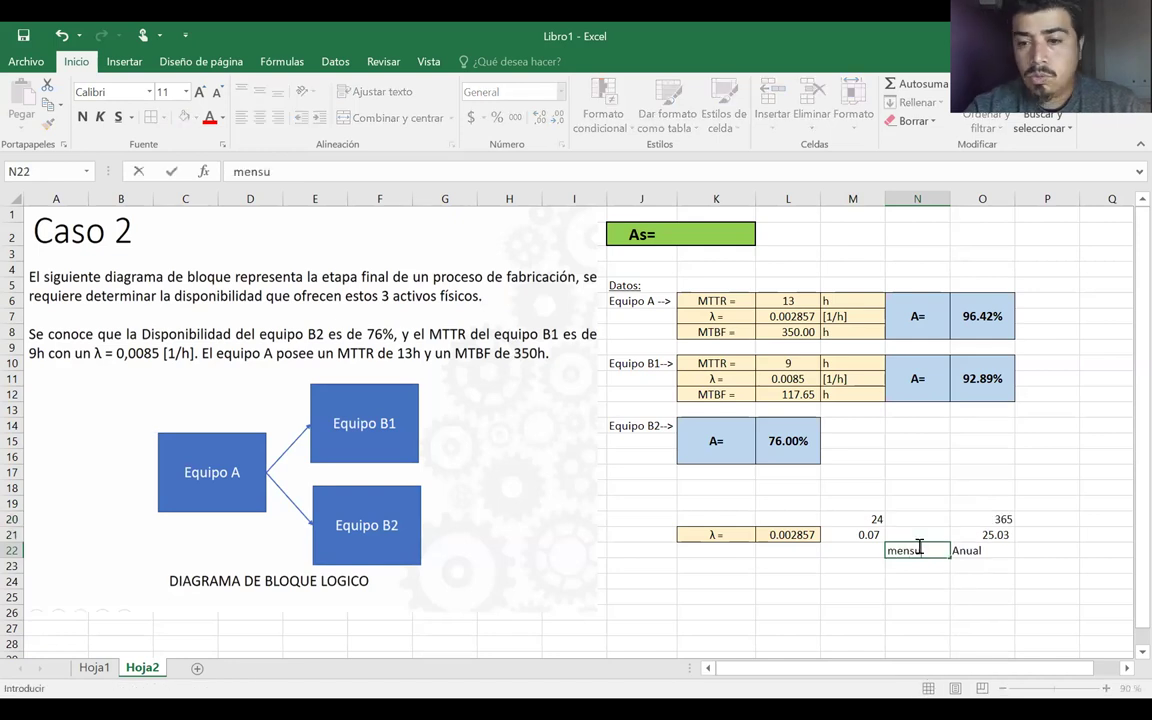
{"action": "left_click", "coordinate": [912, 518]}
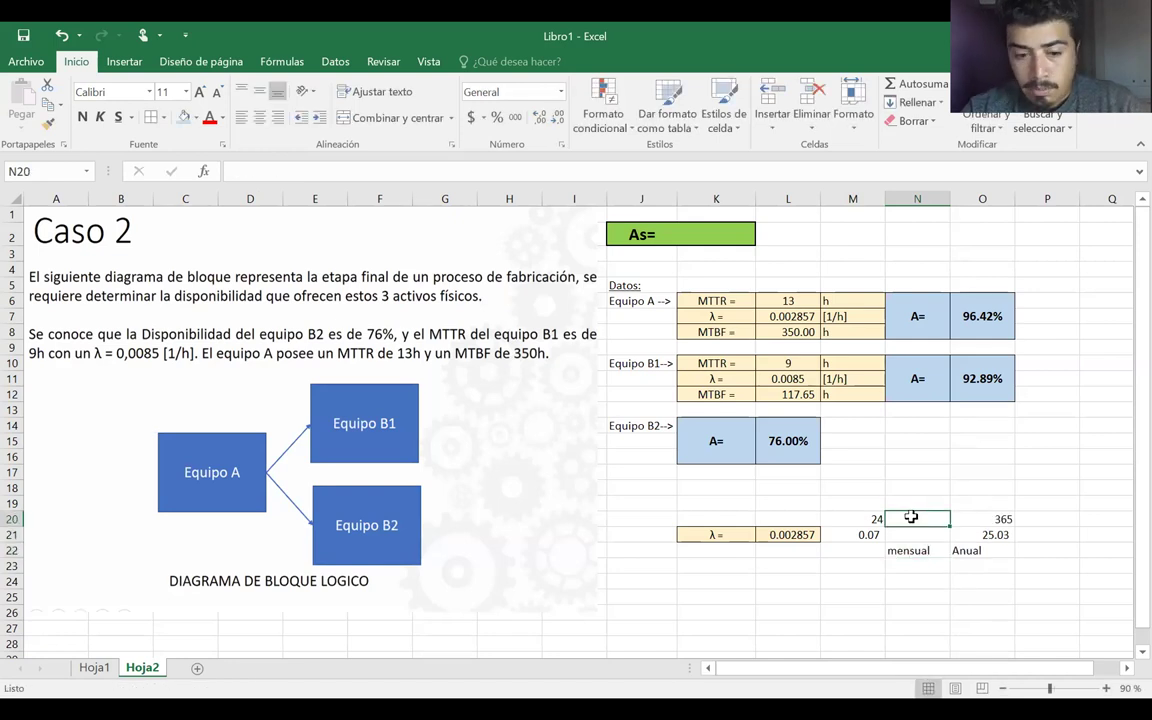
{"action": "type", "text": "30"}
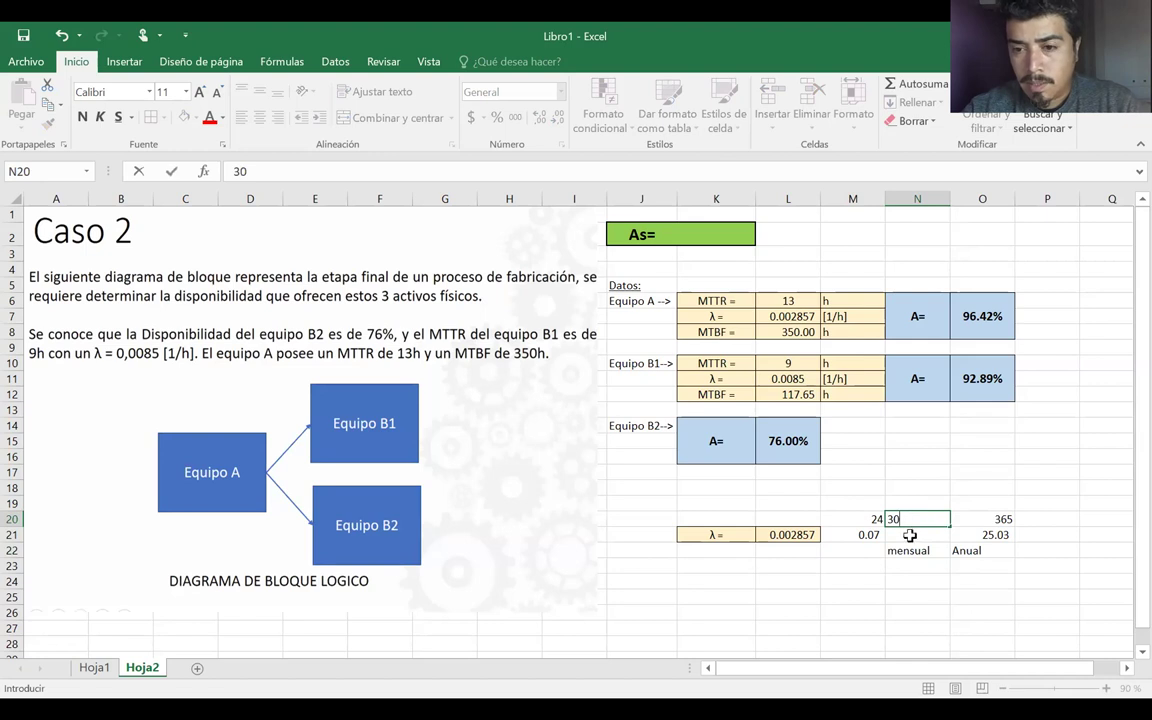
{"action": "key", "text": "Return"}
{"action": "type", "text": "="}
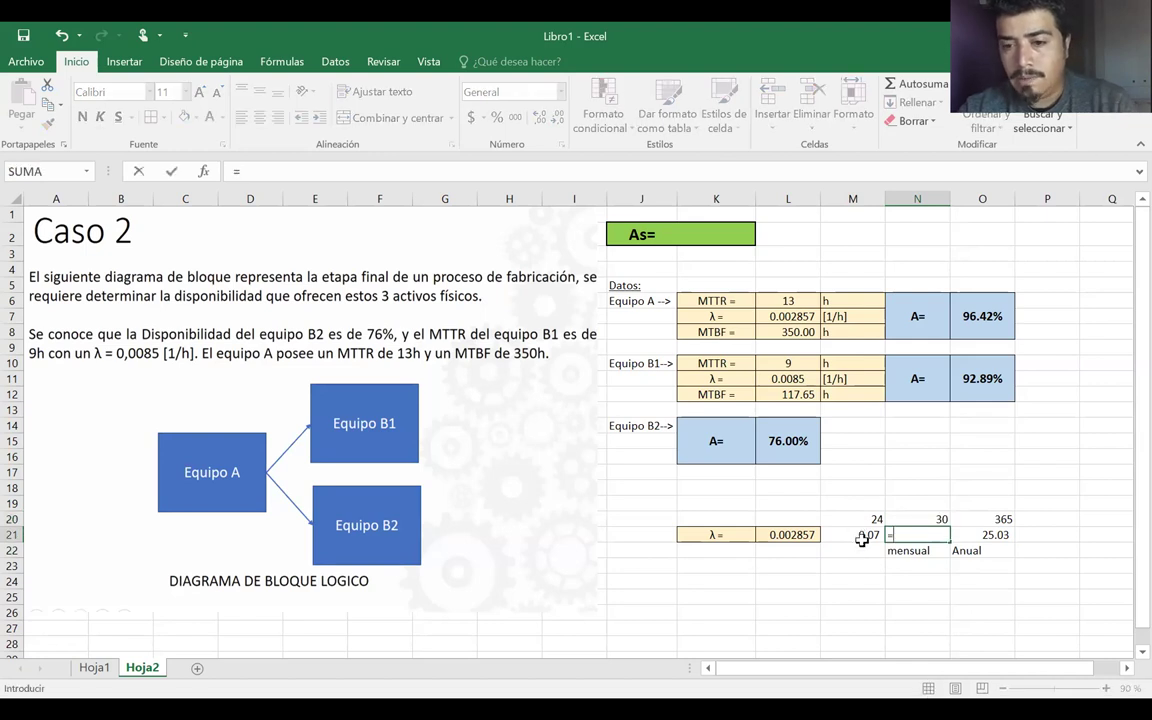
{"action": "left_click", "coordinate": [859, 540]}
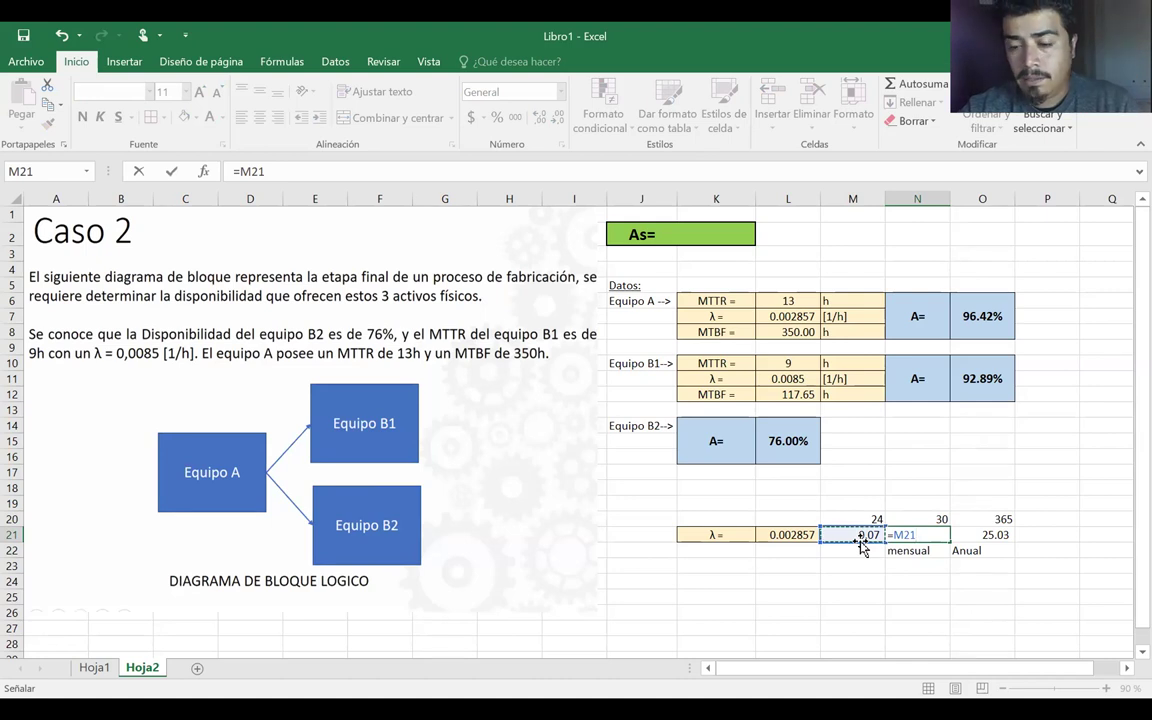
{"action": "key", "text": "BackSpace"}
{"action": "key", "text": "Escape"}
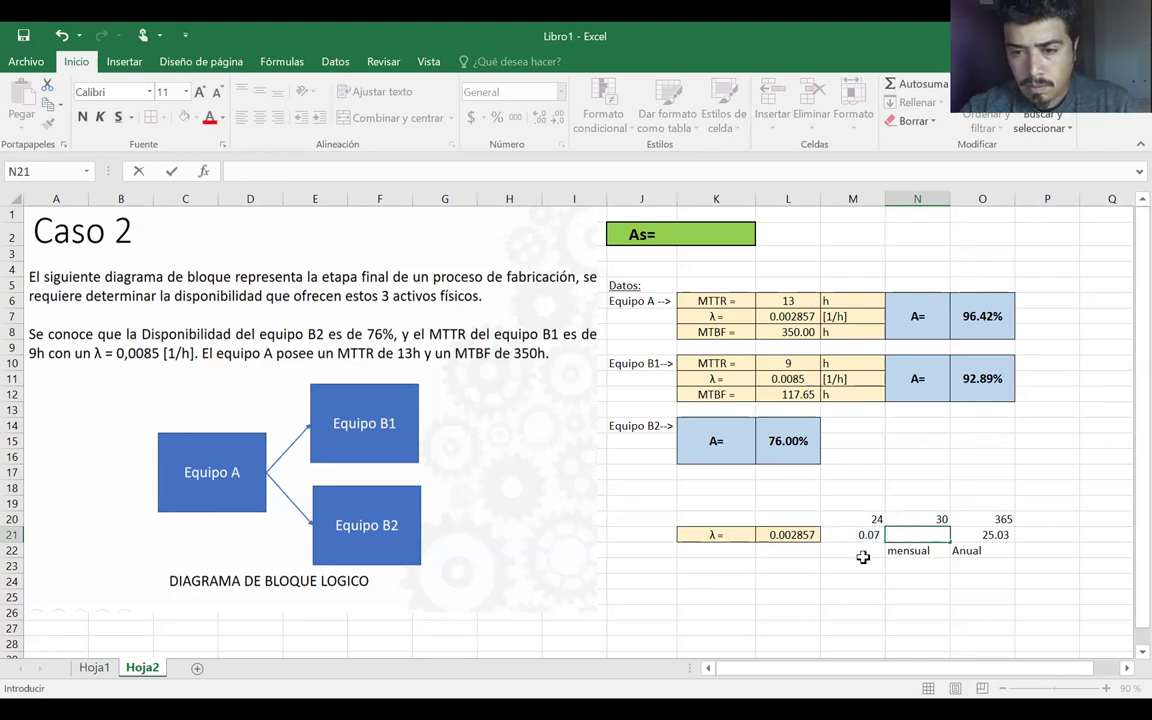
- Label M22 "diaria" and calculate the monthly λ in N21 with the formula =M21*N20
{"action": "left_click", "coordinate": [858, 550]}
{"action": "type", "text": "diaria"}
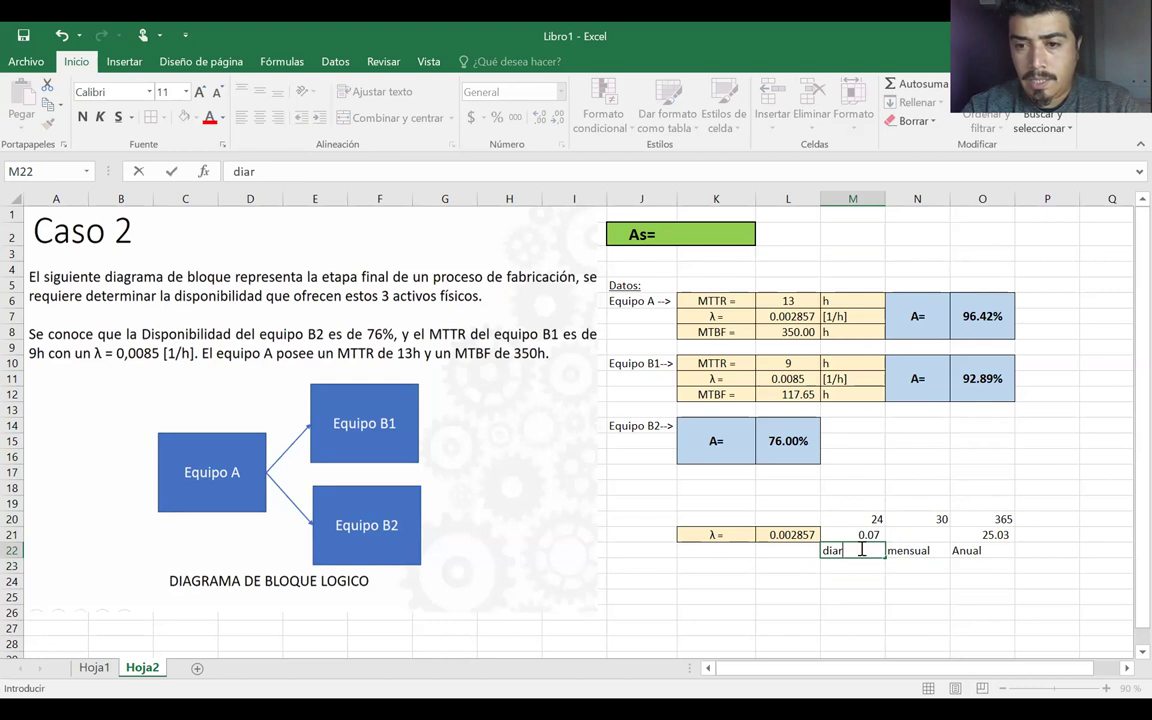
{"action": "left_click", "coordinate": [927, 537]}
{"action": "type", "text": "="}
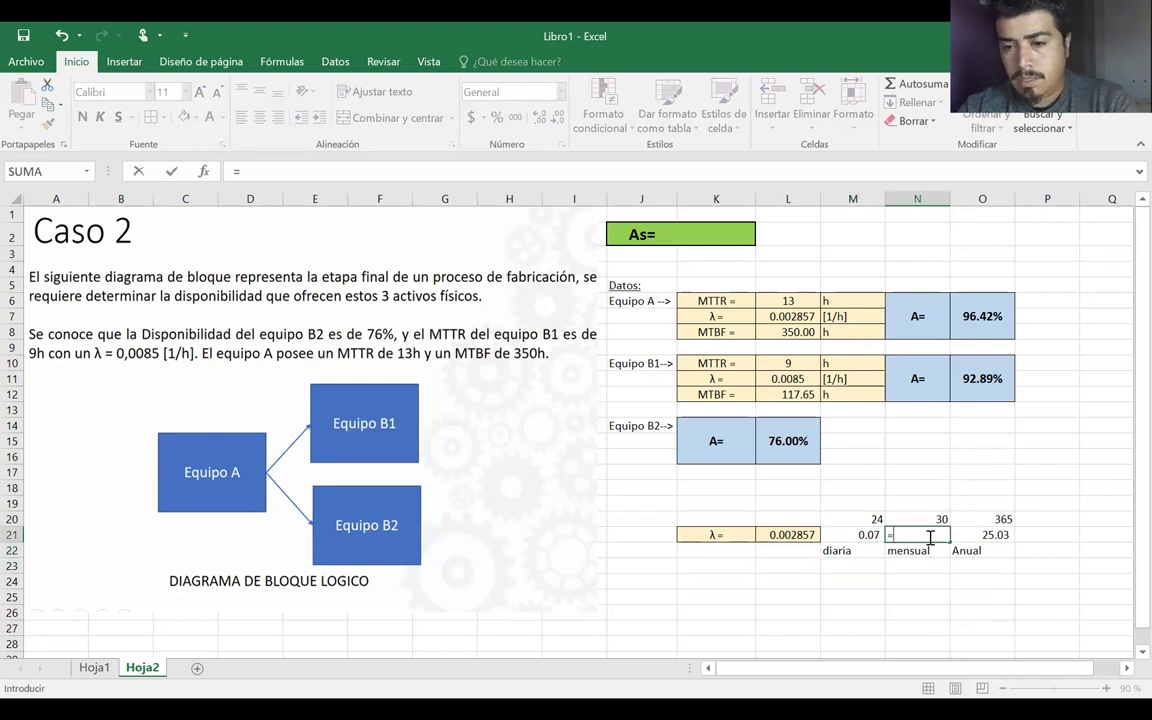
{"action": "left_click", "coordinate": [863, 536]}
{"action": "type", "text": "*"}
{"action": "left_click", "coordinate": [920, 519]}
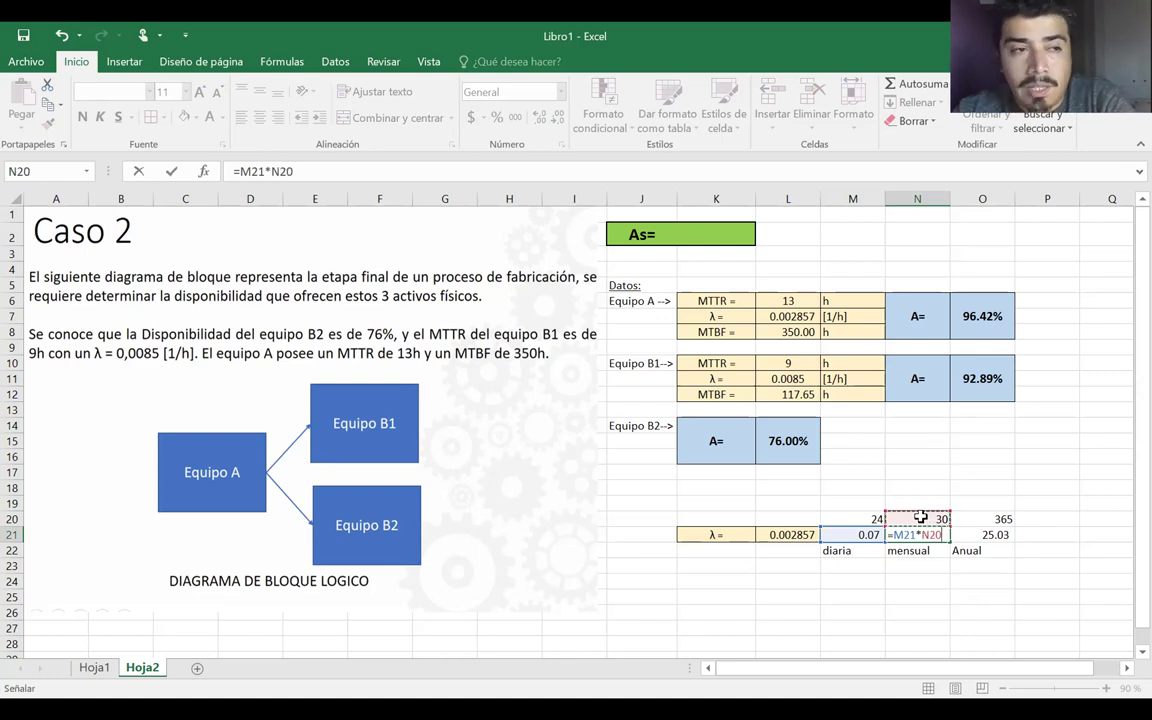
{"action": "key", "text": "Return"}
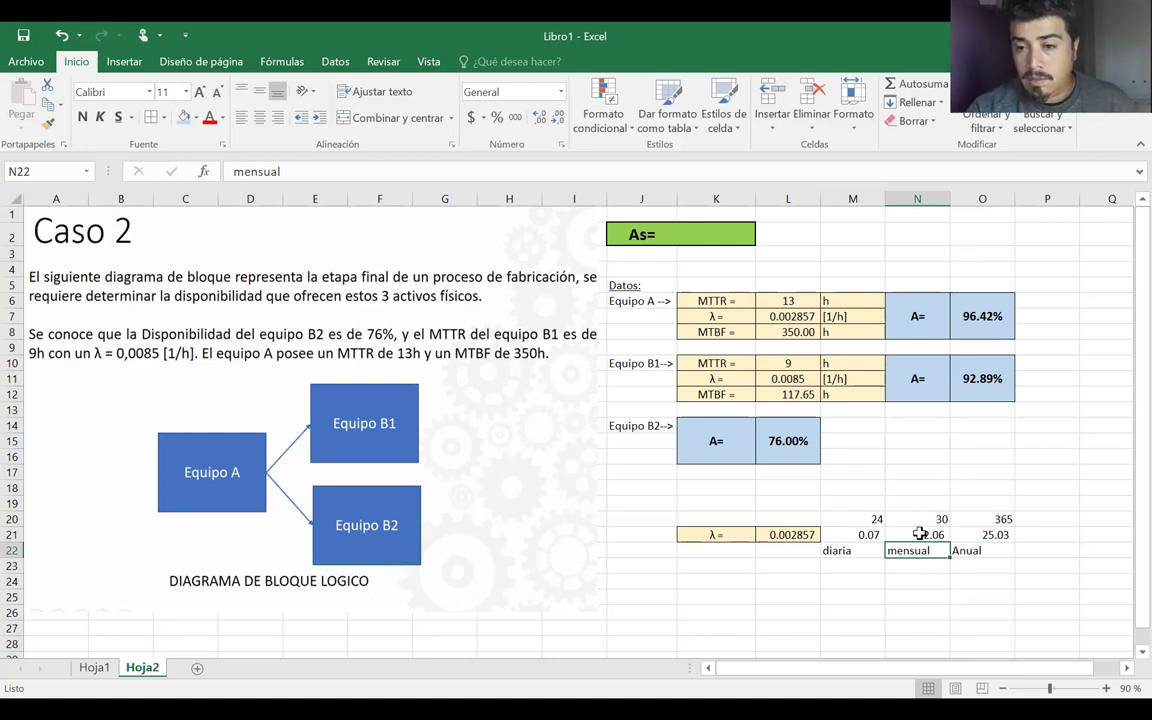
- Examine the converted λ values in K20:O22 and compare them with Equipo A's hourly λ and MTBF data
{"action": "left_click", "coordinate": [919, 536]}
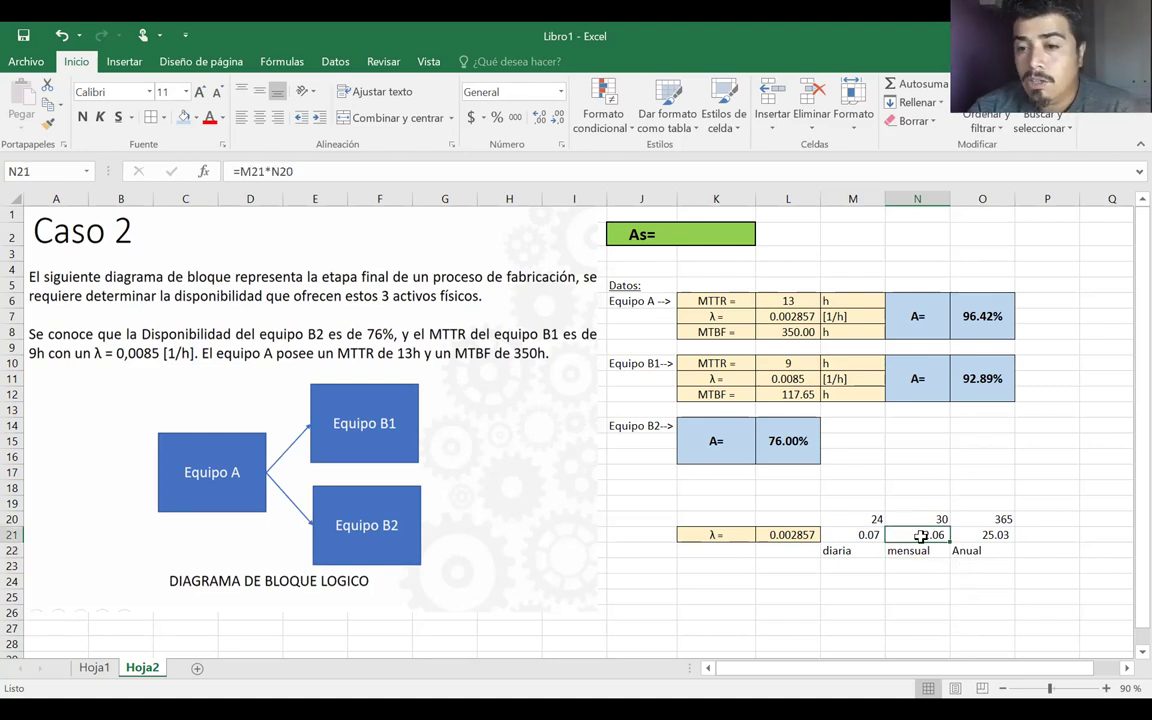
{"action": "left_click", "coordinate": [900, 552]}
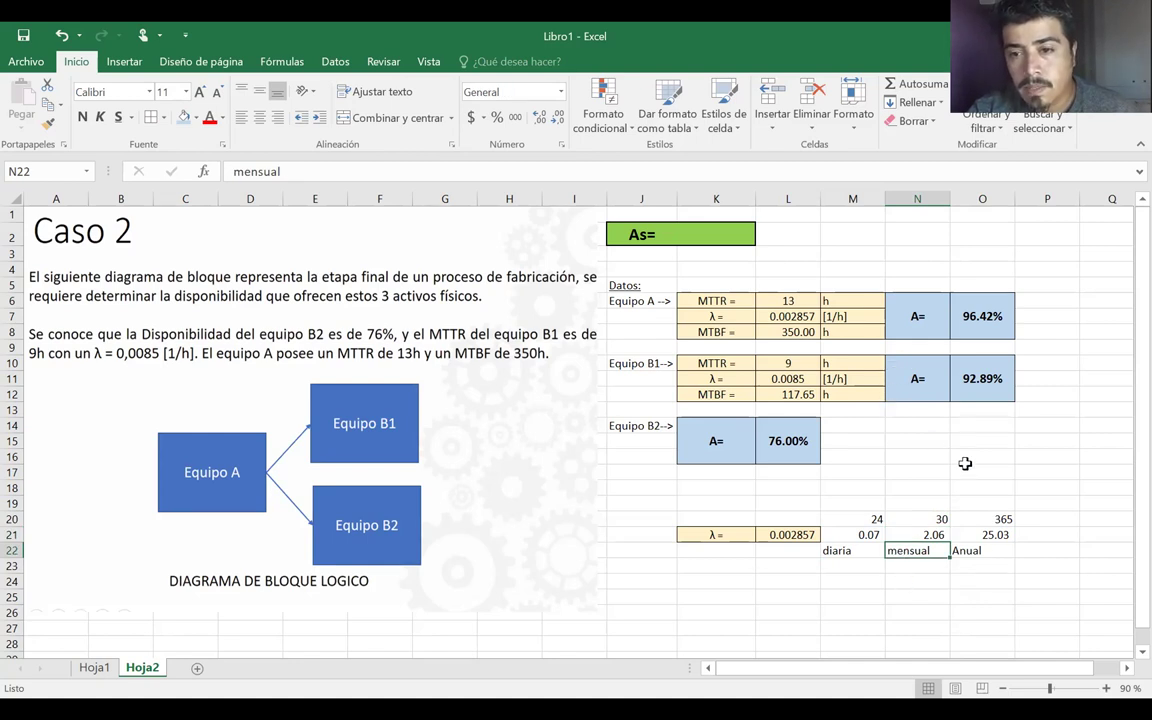
{"action": "left_click_drag", "start_coordinate": [990, 519], "coordinate": [715, 546]}
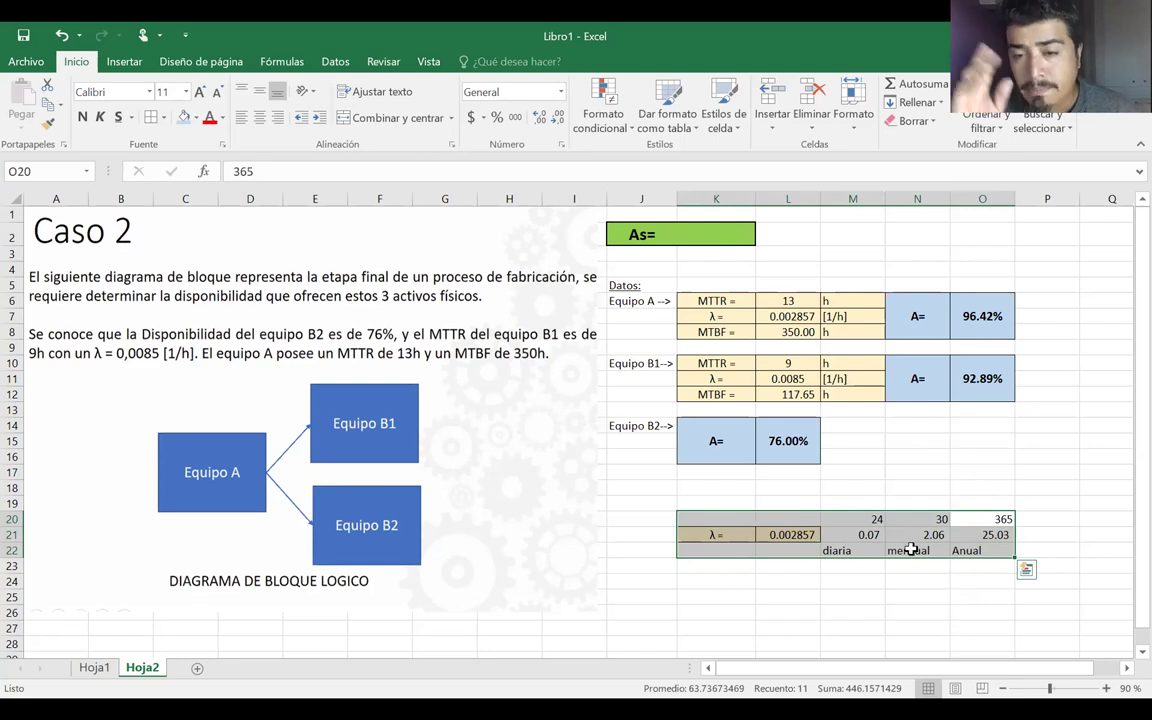
{"action": "left_click", "coordinate": [716, 316]}
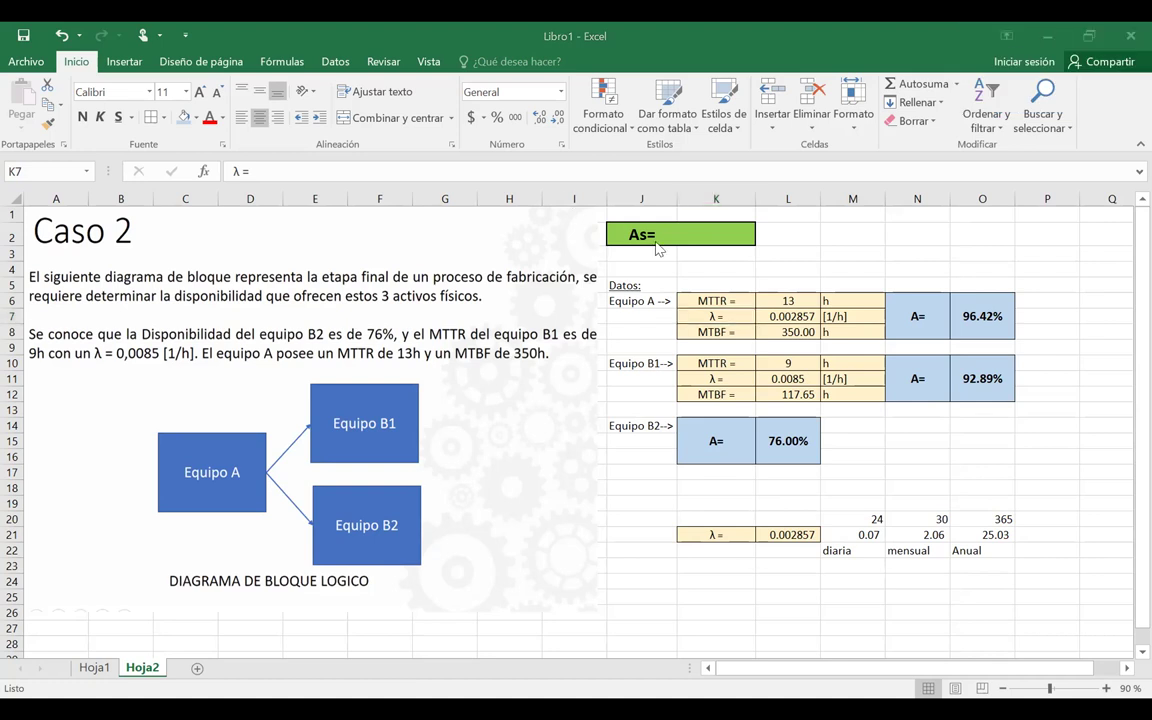
{"action": "left_click", "coordinate": [790, 318]}
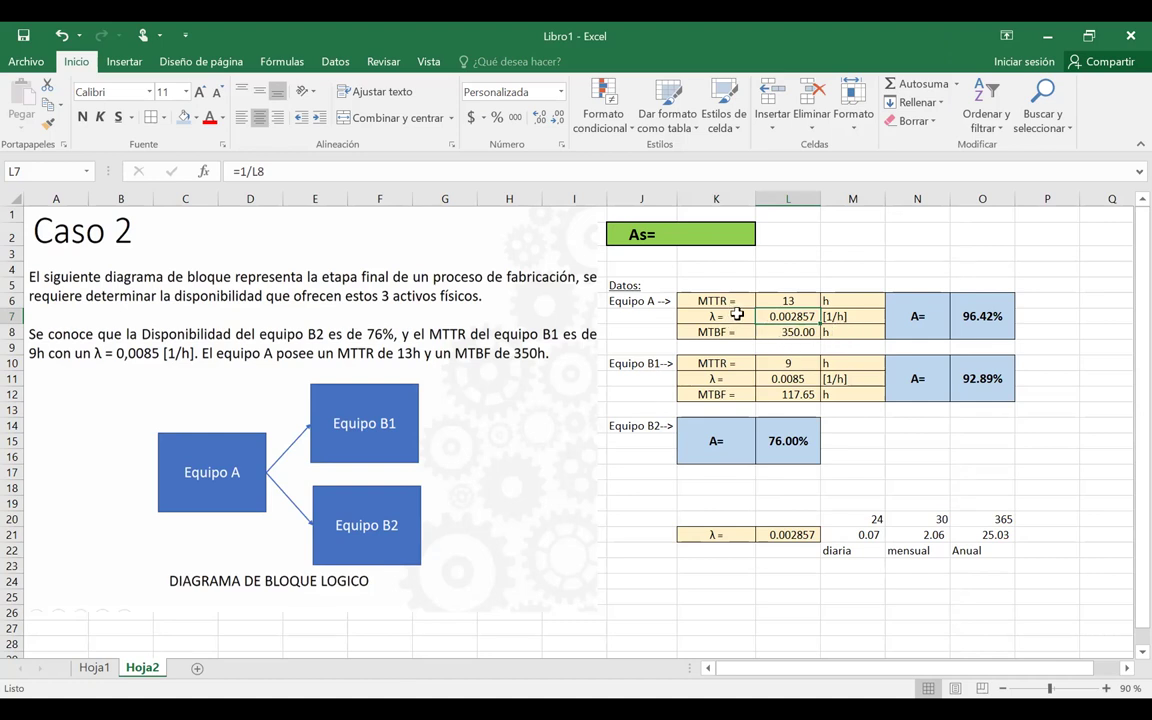
{"action": "left_click", "coordinate": [793, 330]}
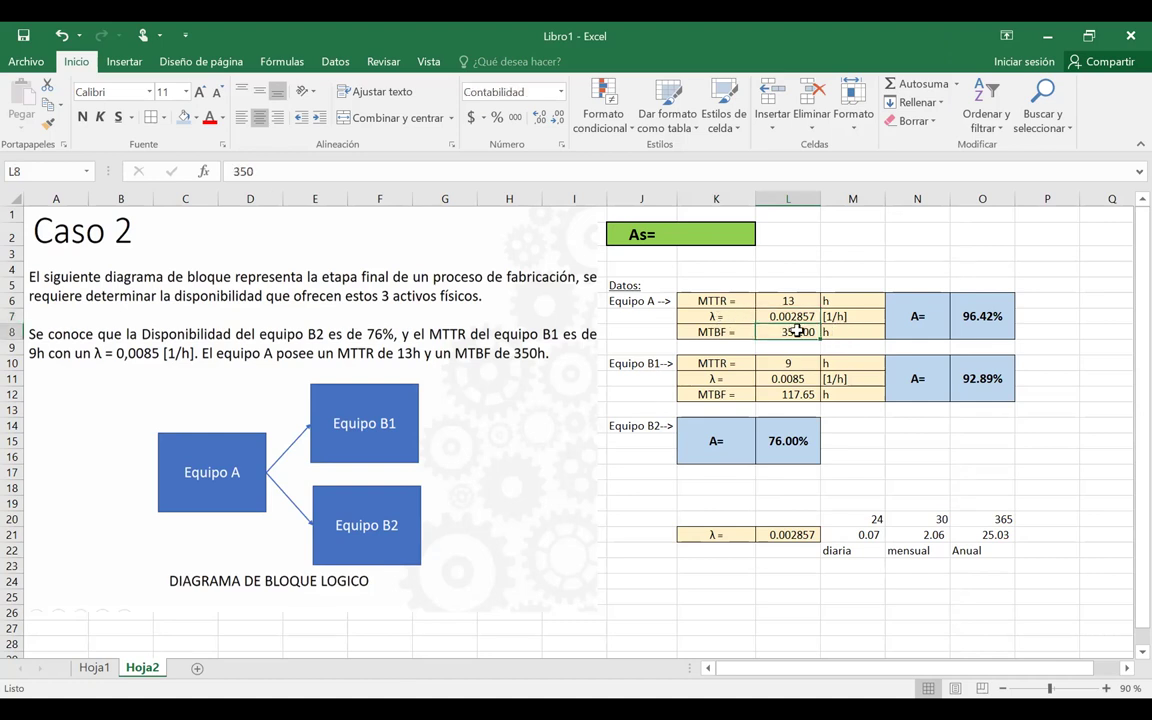
{"action": "left_click_drag", "start_coordinate": [838, 332], "coordinate": [720, 334]}
{"action": "left_click", "coordinate": [779, 316]}
{"action": "left_click_drag", "start_coordinate": [838, 316], "coordinate": [805, 316]}
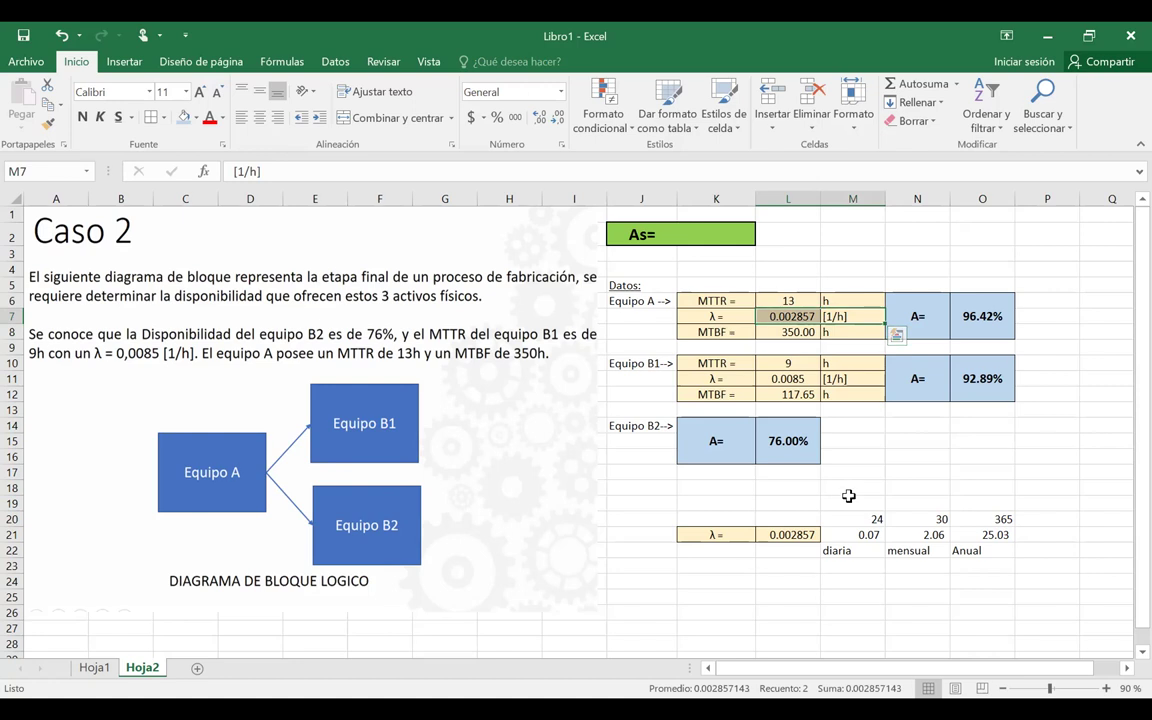
- Check the cell references in the daily and monthly λ formulas in M21 and N21
{"action": "left_click", "coordinate": [847, 538]}
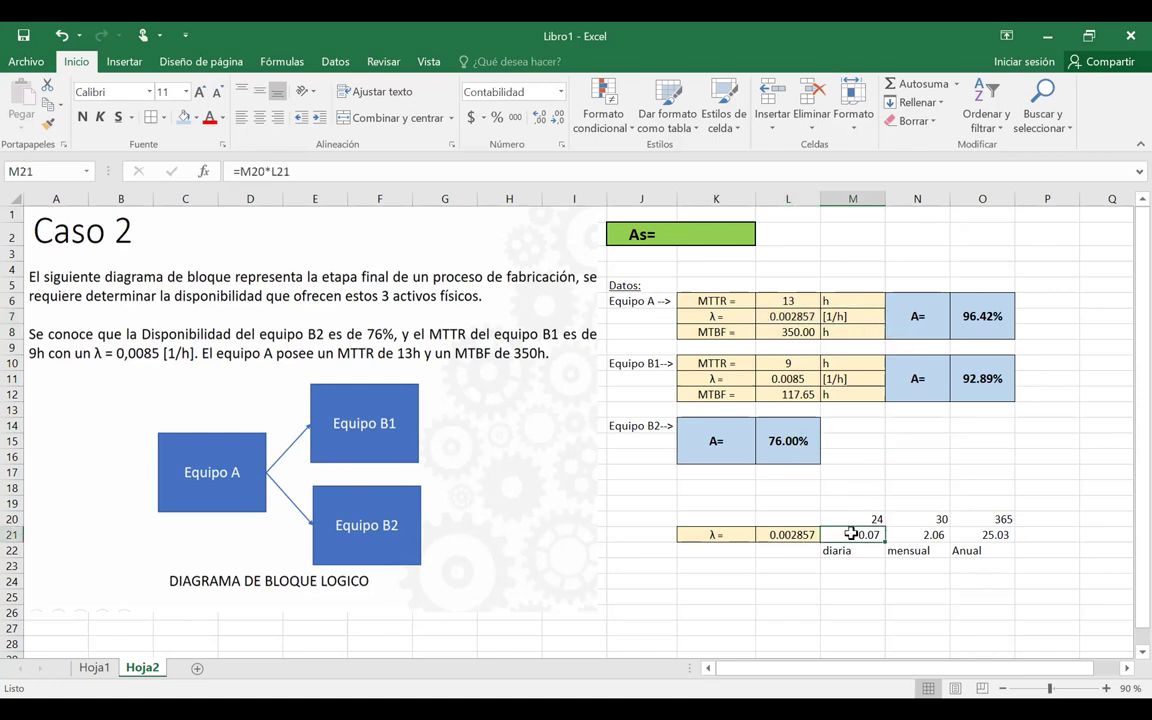
{"action": "double_click", "coordinate": [850, 534]}
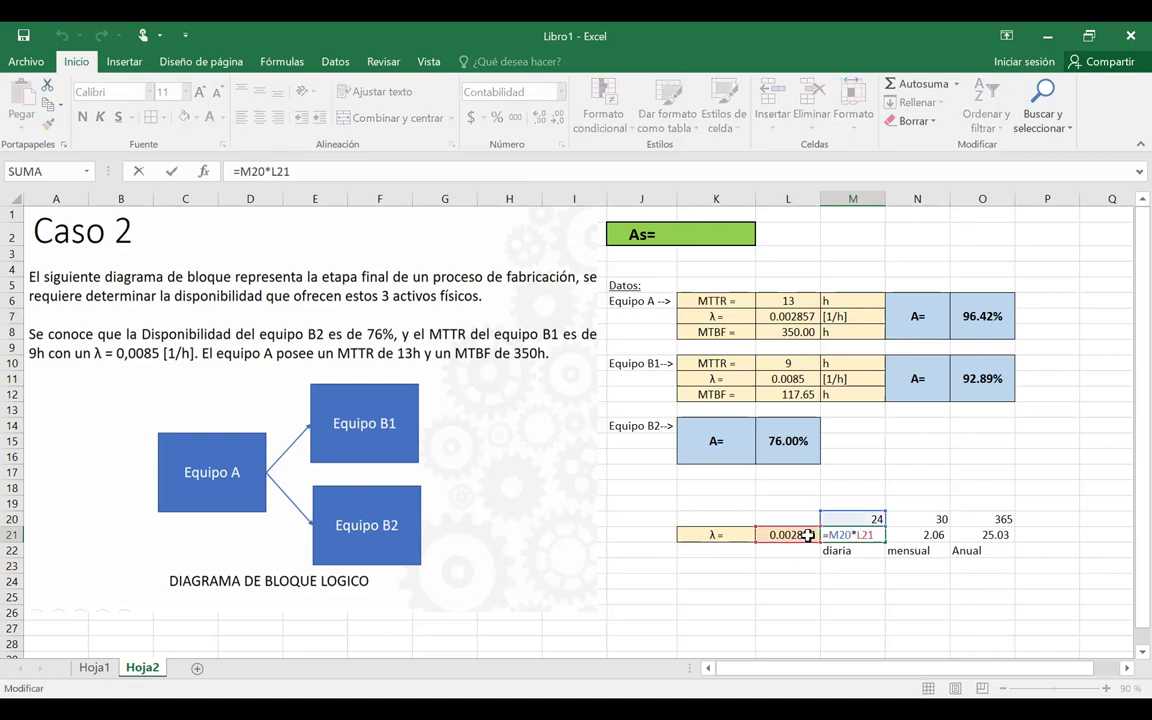
{"action": "key", "text": "Return"}
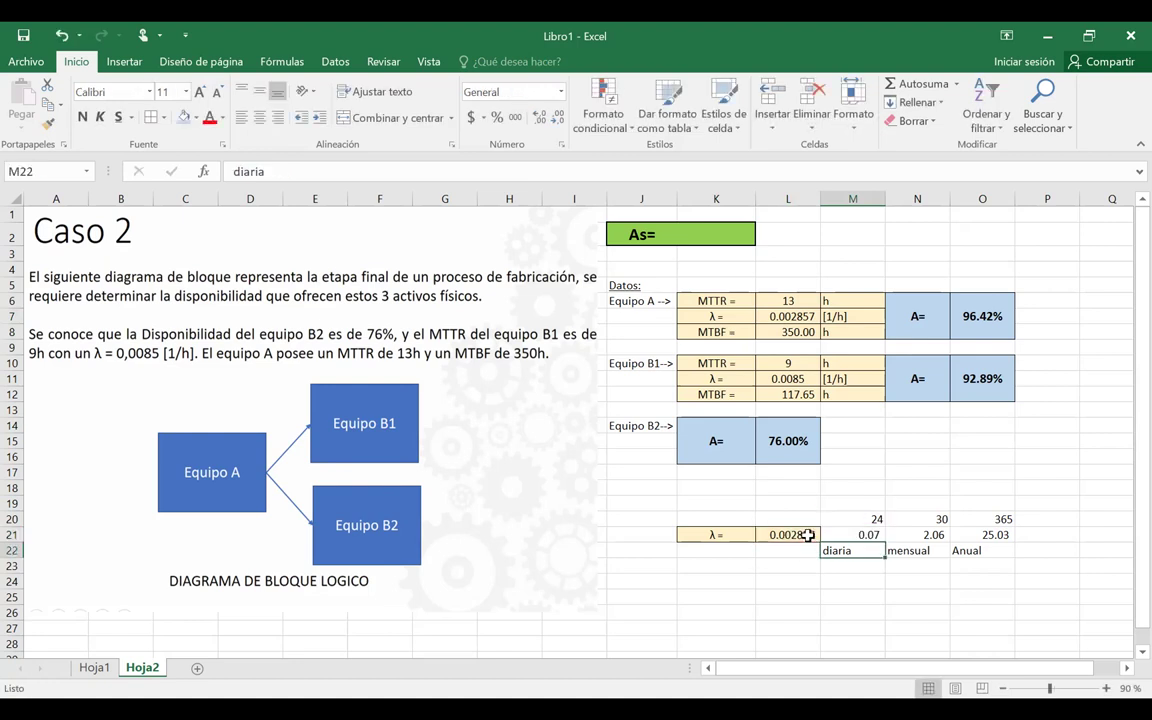
{"action": "left_click", "coordinate": [928, 535]}
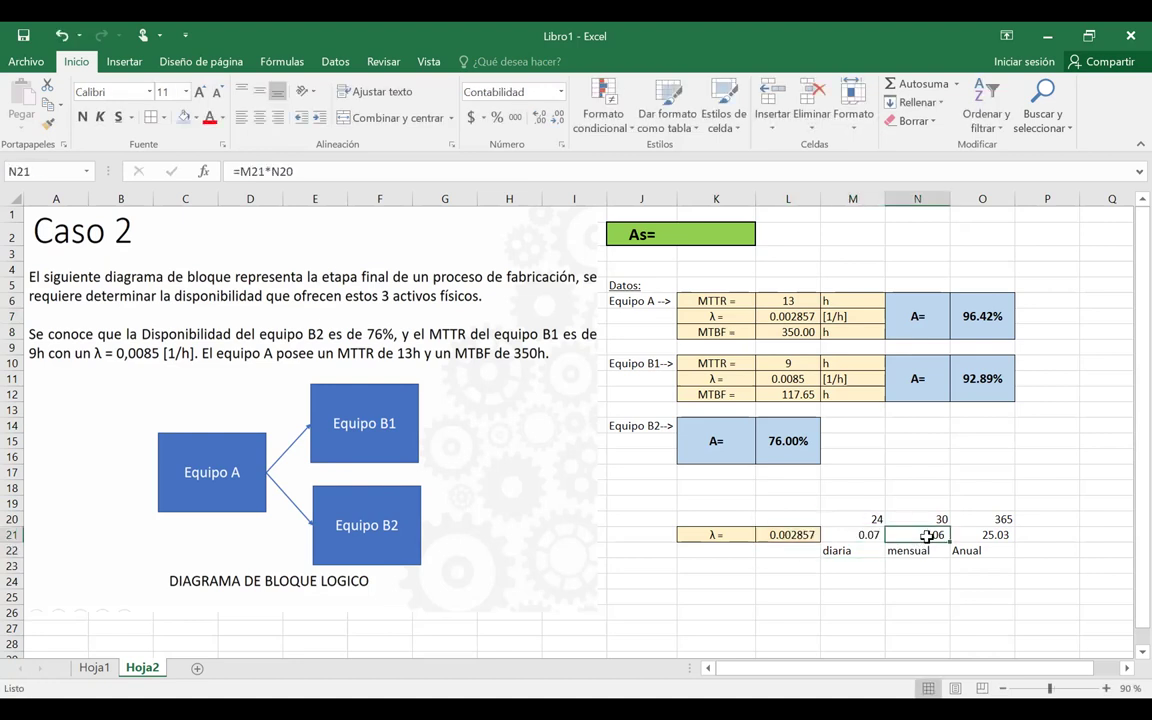
{"action": "double_click", "coordinate": [928, 535]}
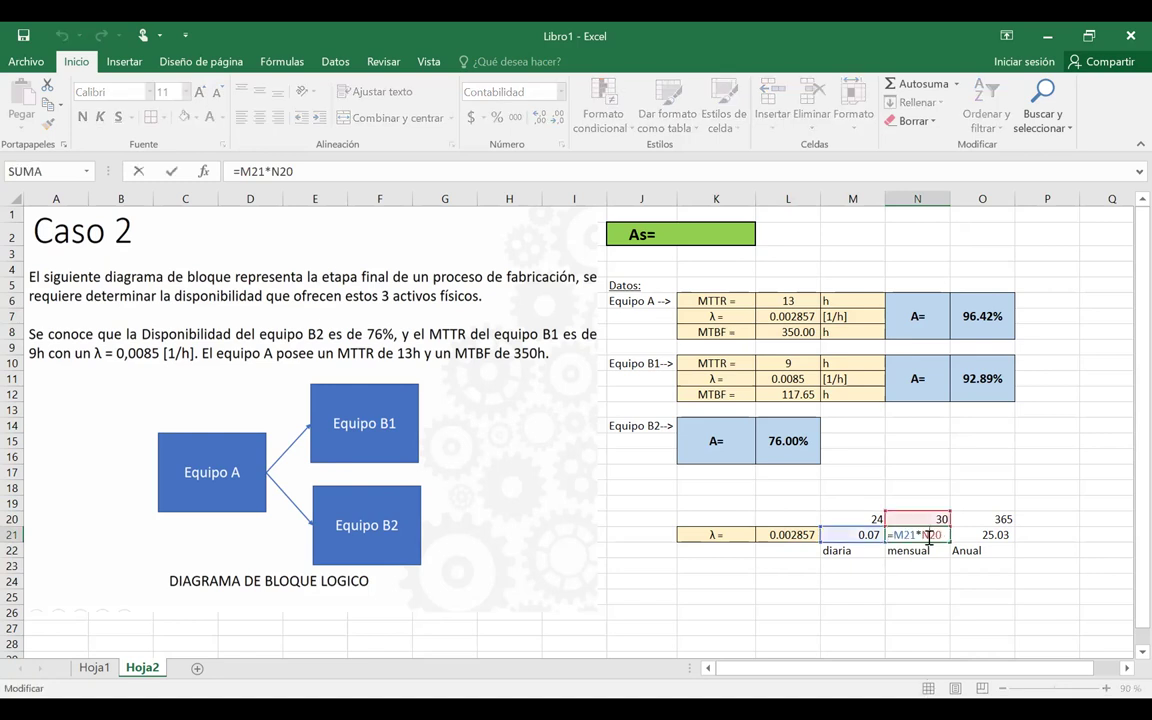
{"action": "key", "text": "Return"}
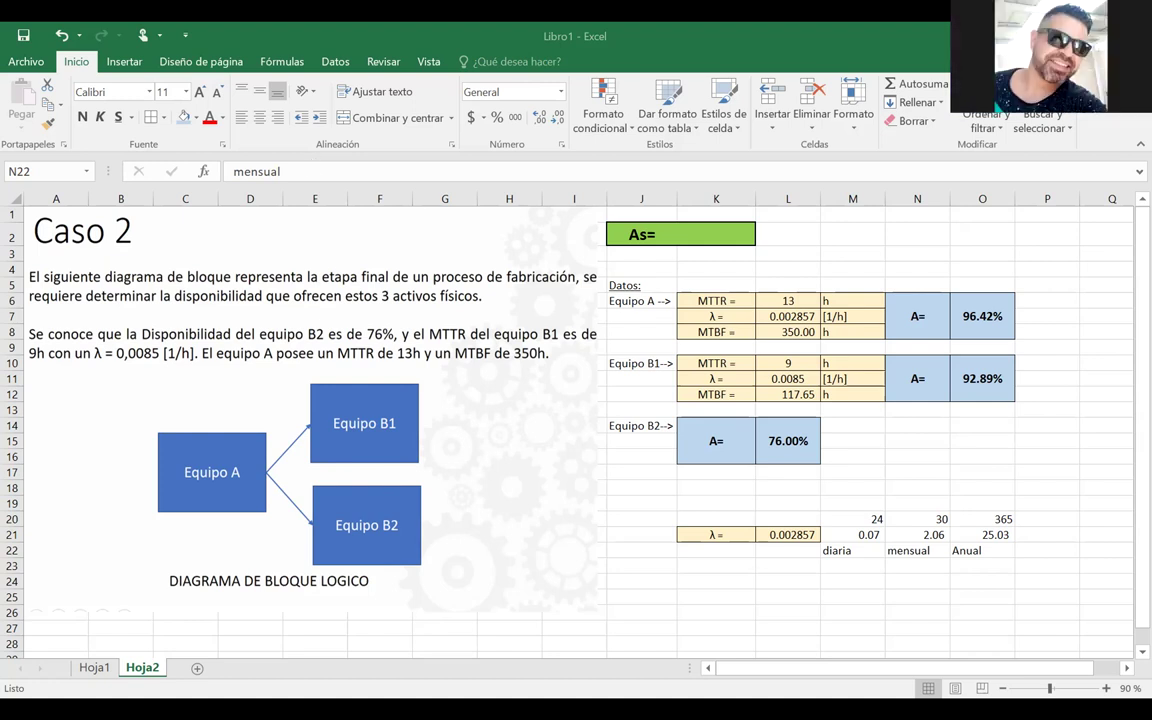
- Review the Válvula λ and MTBF cells of Caso 1 on Hoja1, then return to Hoja2
{"action": "left_click", "coordinate": [94, 667]}
{"action": "left_click", "coordinate": [850, 316]}
{"action": "mouse_move", "coordinate": [845, 332]}
{"action": "left_mouse_down"}
{"action": "mouse_move", "coordinate": [808, 332]}
{"action": "mouse_move", "coordinate": [854, 330]}
{"action": "left_mouse_up"}
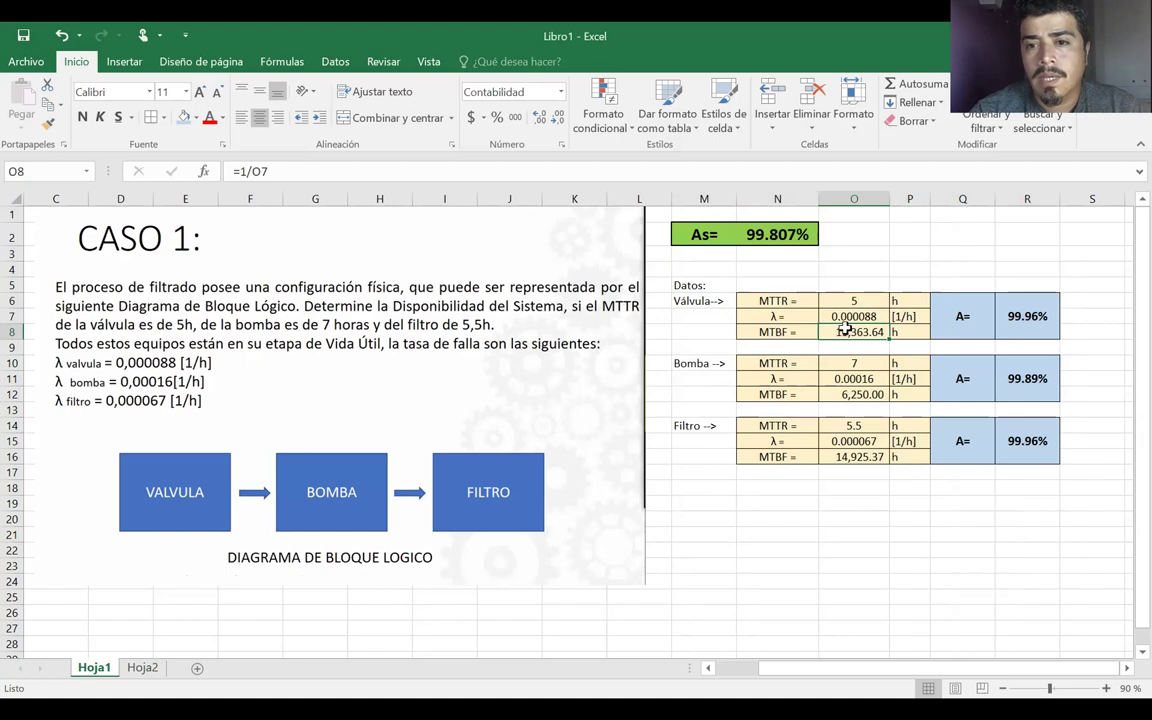
{"action": "left_click", "coordinate": [142, 668]}
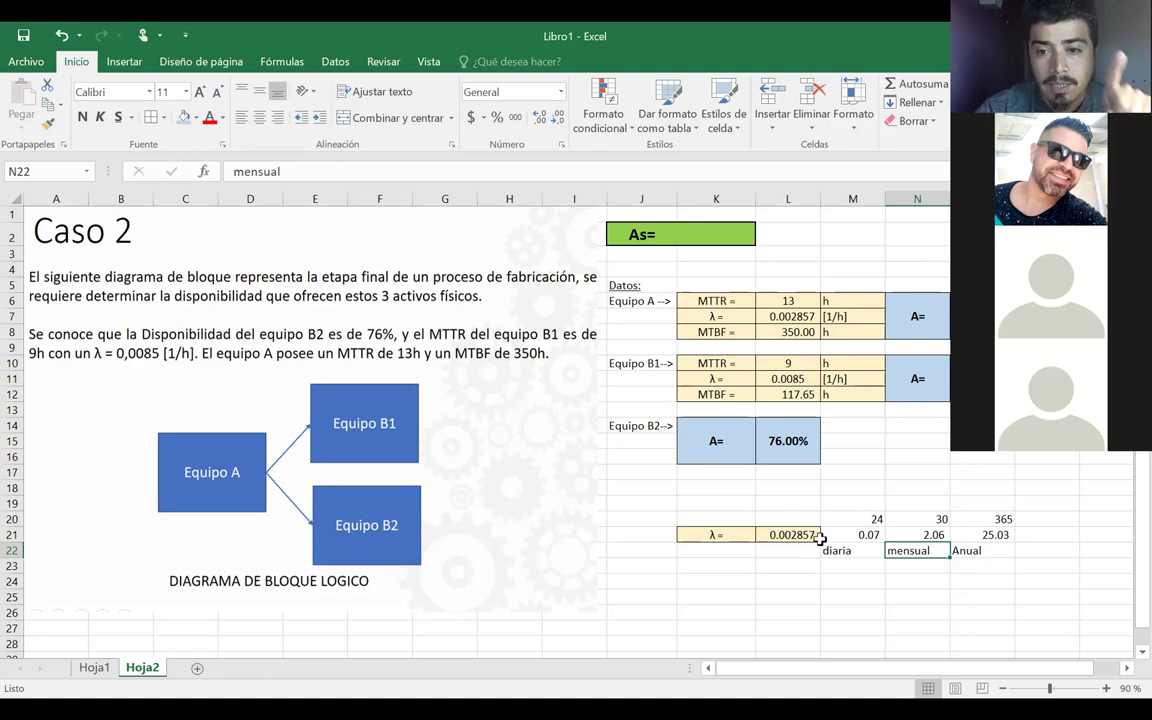
- Center the factors, λ values and period labels in M20:O22
{"action": "left_click", "coordinate": [848, 521]}
{"action": "left_click_drag", "start_coordinate": [848, 524], "coordinate": [1000, 550]}
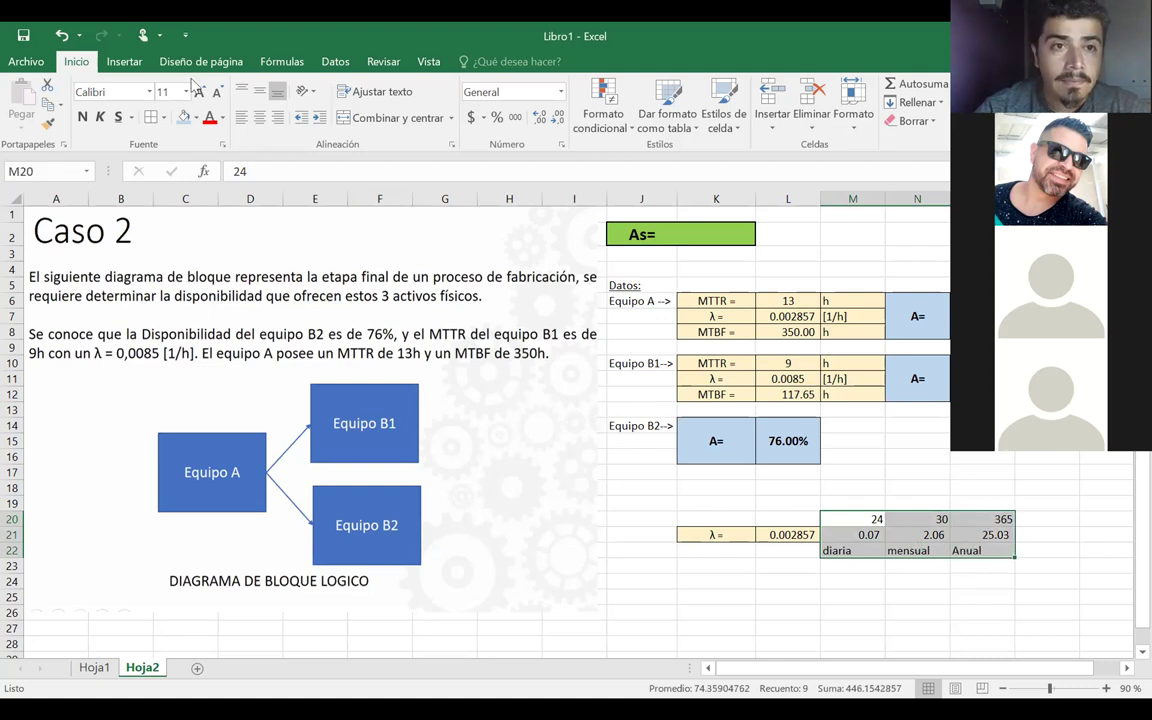
{"action": "left_click", "coordinate": [259, 117]}
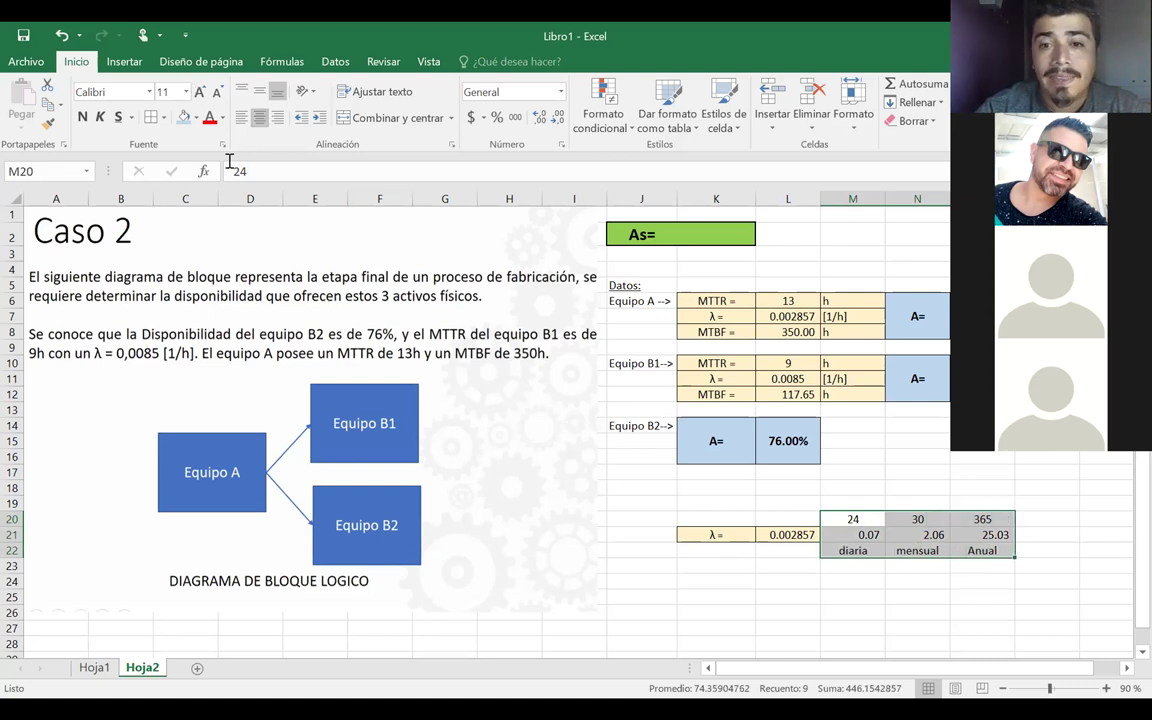
- Handwrite R(t = 1 mes) in ink beside the block diagram, cross it out, and write R(t = 720h) below it
{"action": "left_click", "coordinate": [788, 316]}
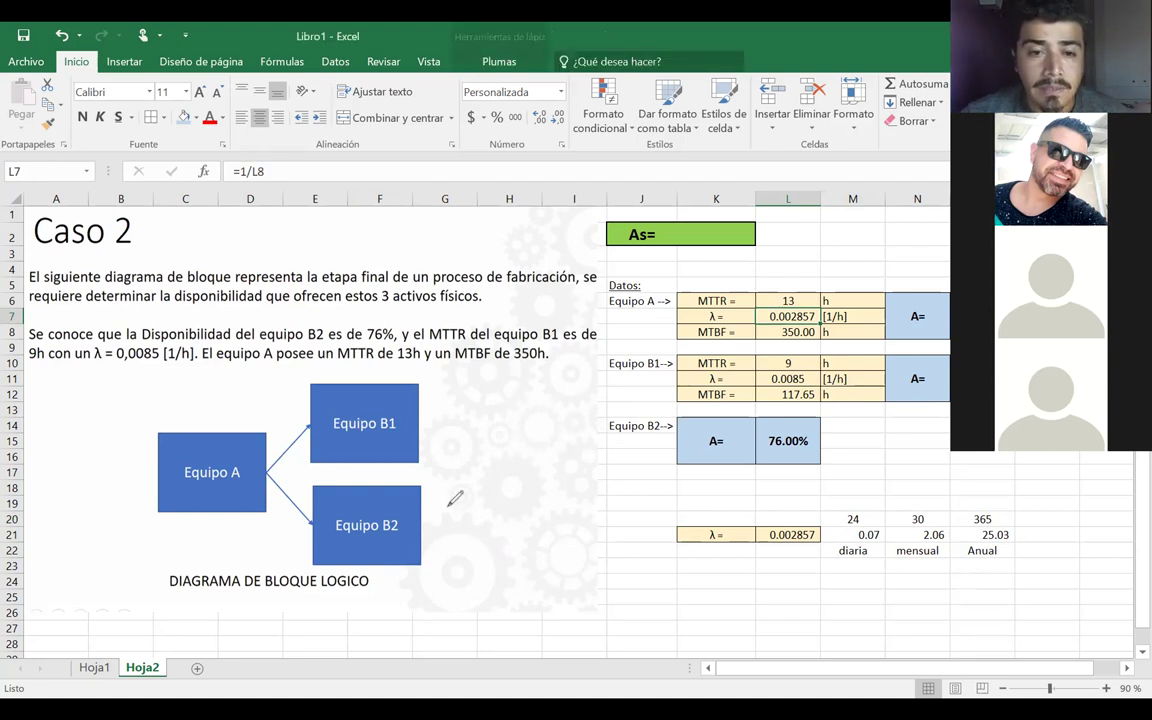
{"action": "mouse_move", "coordinate": [442, 490]}
{"action": "left_mouse_down"}
{"action": "mouse_move", "coordinate": [470, 520]}
{"action": "mouse_move", "coordinate": [493, 511]}
{"action": "mouse_move", "coordinate": [564, 540]}
{"action": "left_mouse_up"}
{"action": "left_click_drag", "start_coordinate": [446, 540], "coordinate": [577, 475]}
{"action": "left_click_drag", "start_coordinate": [462, 468], "coordinate": [566, 540]}
{"action": "mouse_move", "coordinate": [434, 568]}
{"action": "left_mouse_down"}
{"action": "mouse_move", "coordinate": [436, 606]}
{"action": "mouse_move", "coordinate": [479, 604]}
{"action": "mouse_move", "coordinate": [487, 586]}
{"action": "mouse_move", "coordinate": [503, 586]}
{"action": "left_mouse_up"}
{"action": "mouse_move", "coordinate": [490, 594]}
{"action": "left_mouse_down"}
{"action": "mouse_move", "coordinate": [521, 584]}
{"action": "mouse_move", "coordinate": [513, 598]}
{"action": "mouse_move", "coordinate": [545, 596]}
{"action": "mouse_move", "coordinate": [550, 586]}
{"action": "mouse_move", "coordinate": [574, 604]}
{"action": "left_mouse_up"}
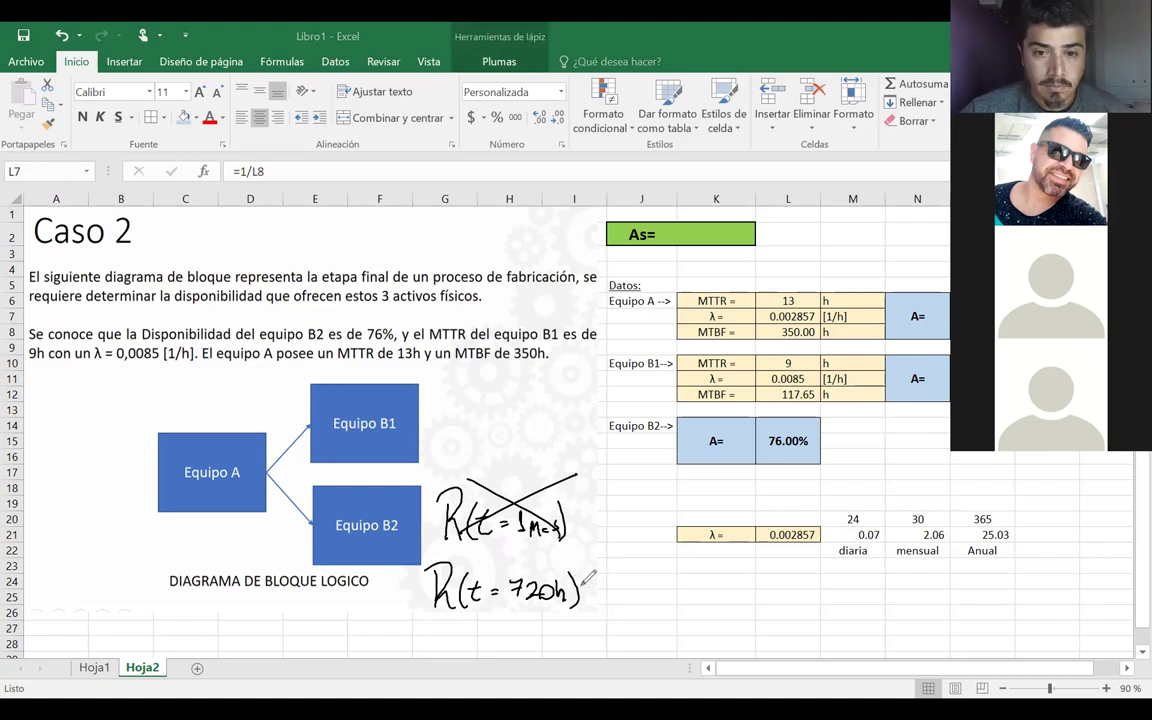
- Complete the handwritten R(t = 720h) expression in ink with = e^(-λ·720h), and clear the ink
{"action": "mouse_move", "coordinate": [590, 583]}
{"action": "left_mouse_down"}
{"action": "mouse_move", "coordinate": [640, 574]}
{"action": "mouse_move", "coordinate": [658, 600]}
{"action": "mouse_move", "coordinate": [666, 562]}
{"action": "mouse_move", "coordinate": [742, 562]}
{"action": "left_mouse_up"}
{"action": "left_click", "coordinate": [697, 557]}
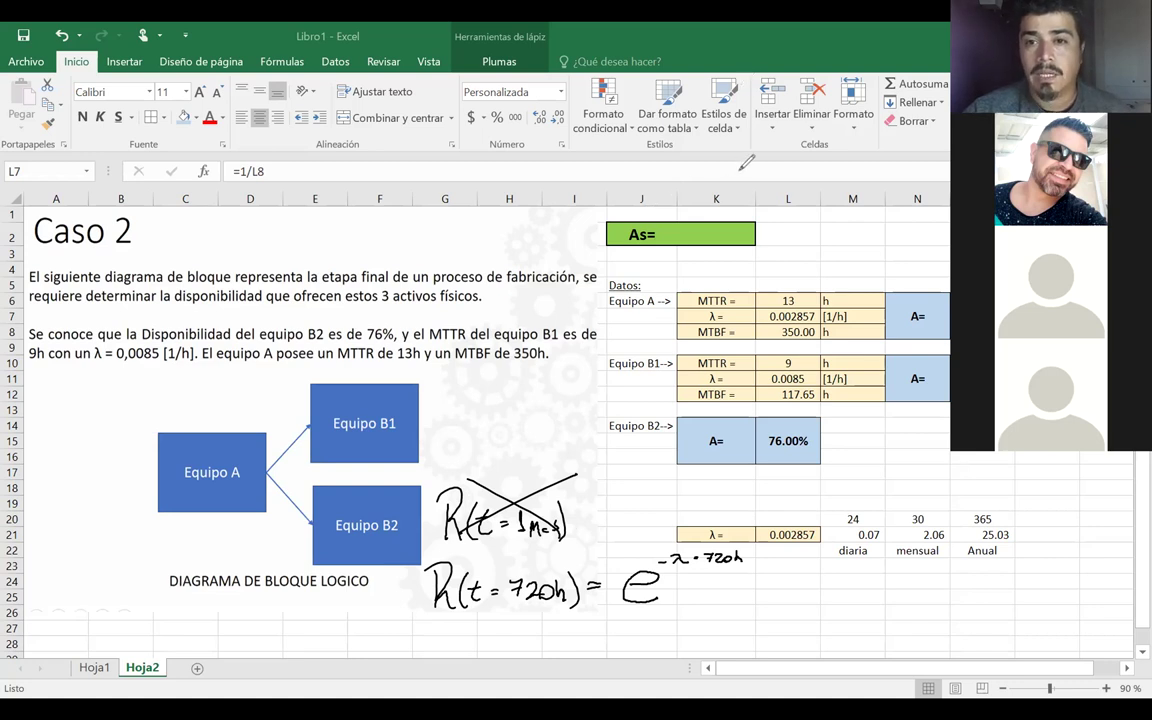
{"action": "key", "text": "Escape"}
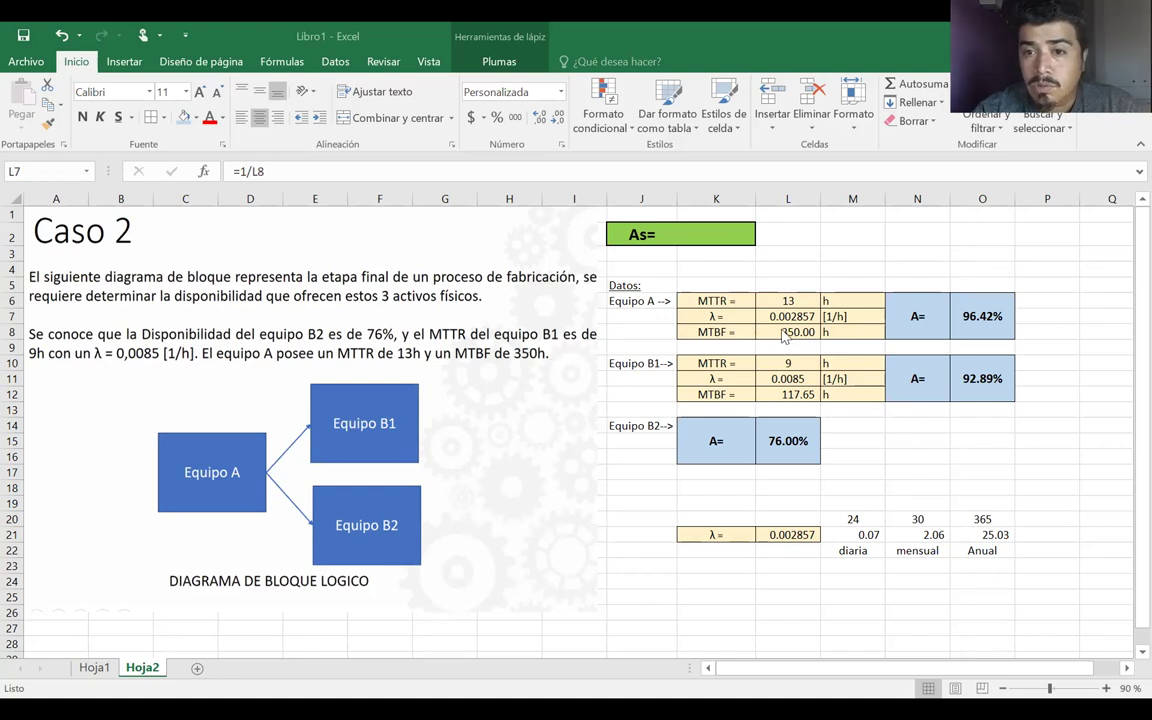
- Check the availability formulas of Equipo A and Equipo B1 and the entered availability of Equipo B2
{"action": "double_click", "coordinate": [982, 316]}
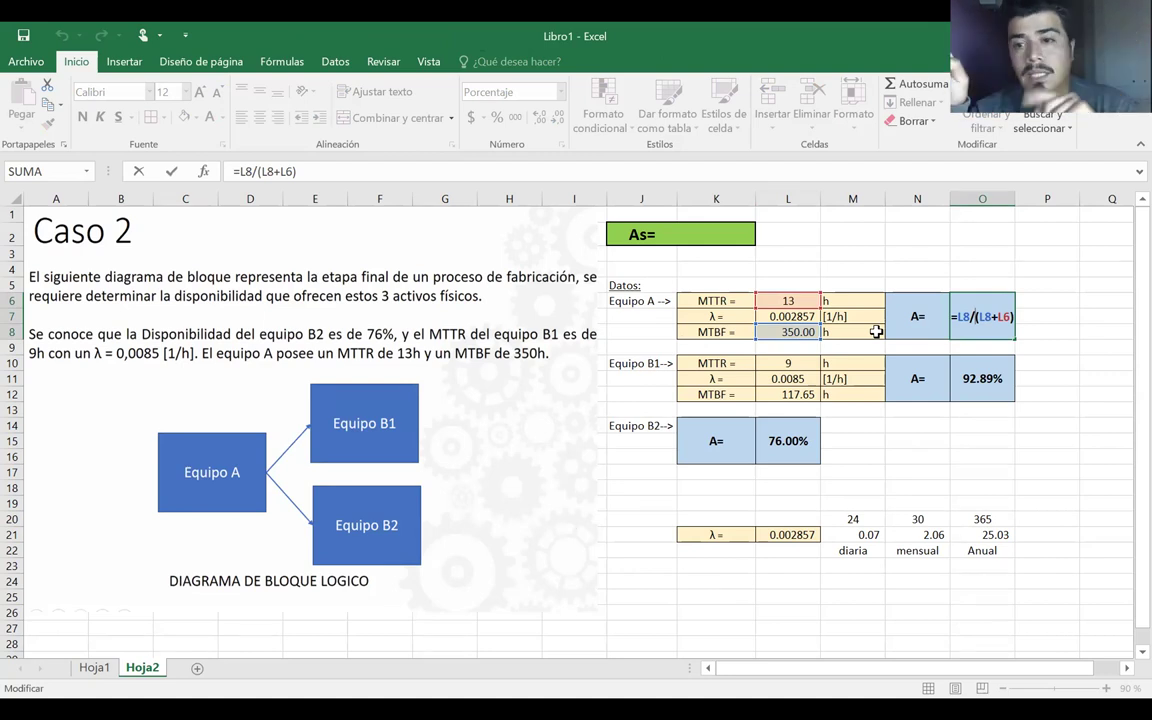
{"action": "key", "text": "Return"}
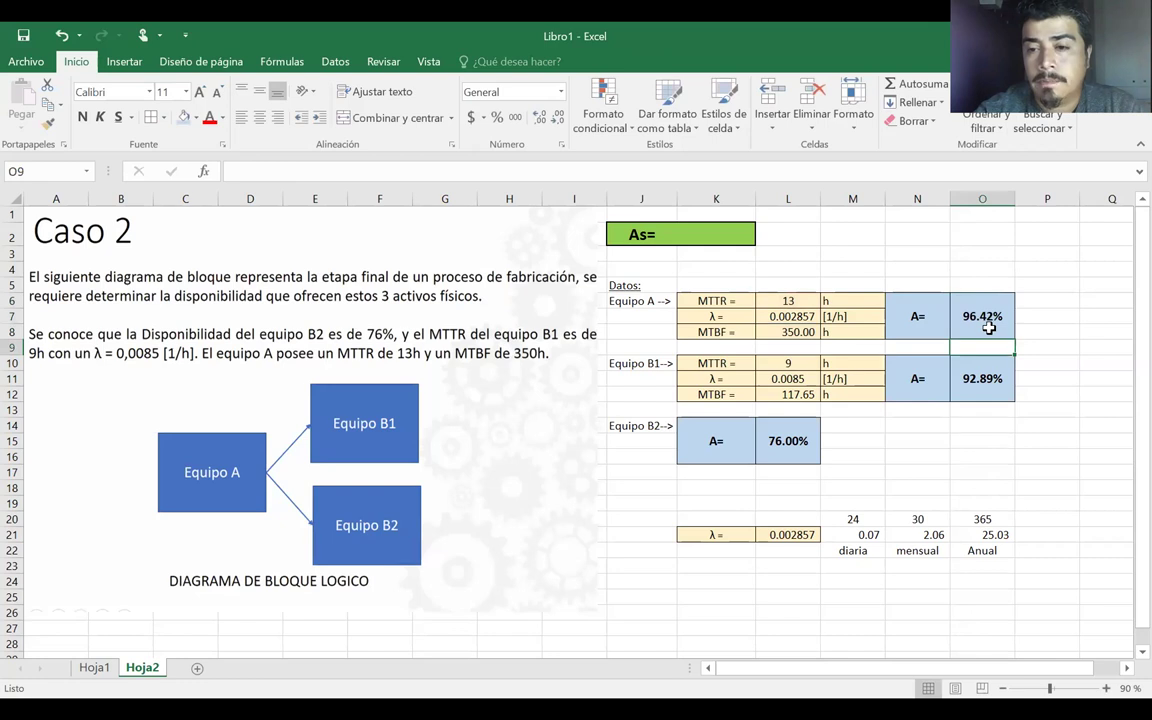
{"action": "double_click", "coordinate": [974, 366]}
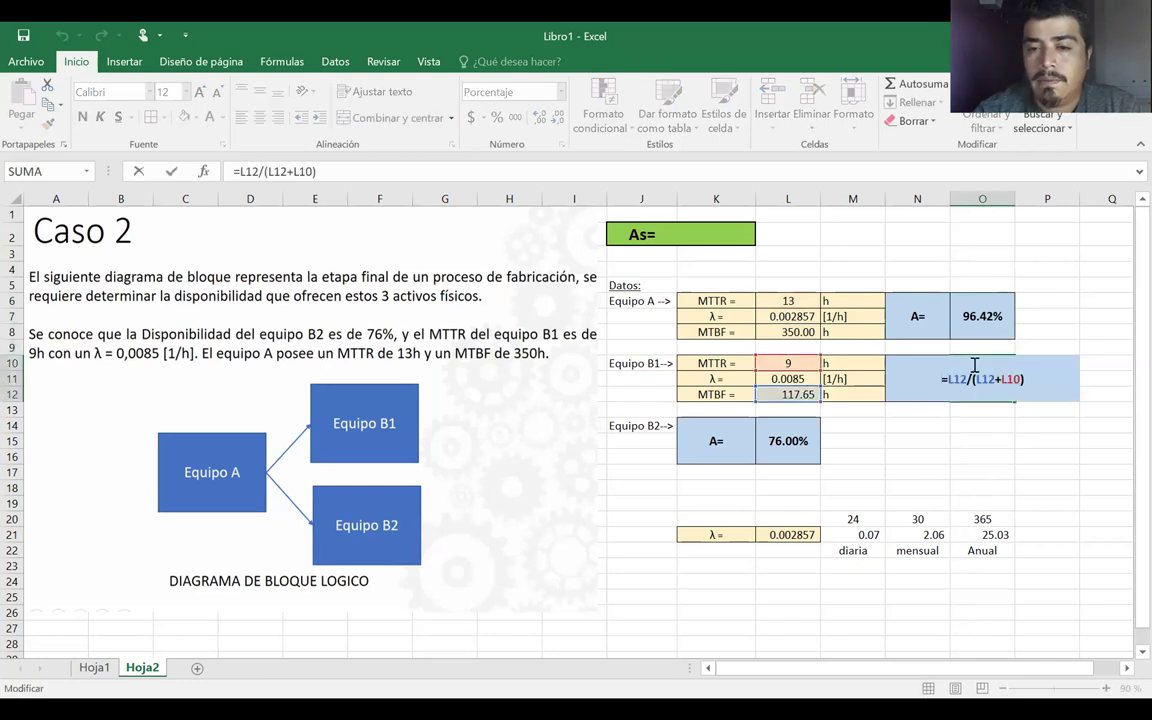
{"action": "key", "text": "Return"}
{"action": "left_click", "coordinate": [791, 440]}
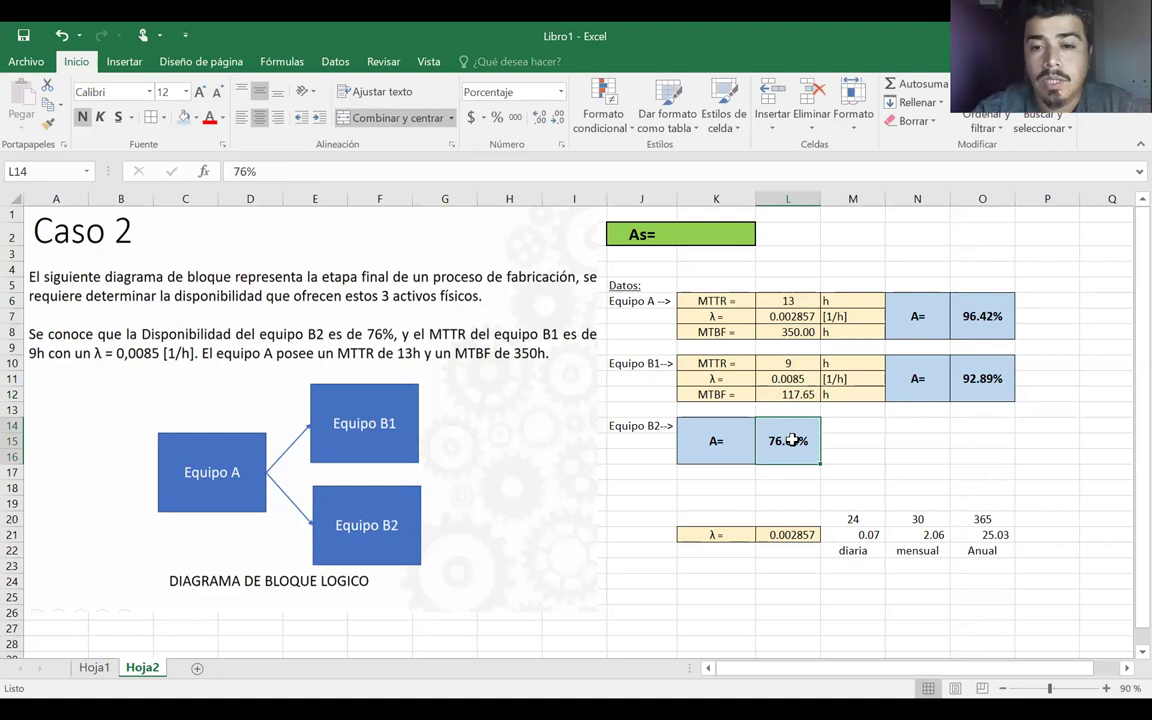
- Handwrite the total parallel availability formula in ink below the diagram and data: As = 1 - ∏ (i=1 to n) (1 - Ai)
{"action": "left_click", "coordinate": [700, 228]}
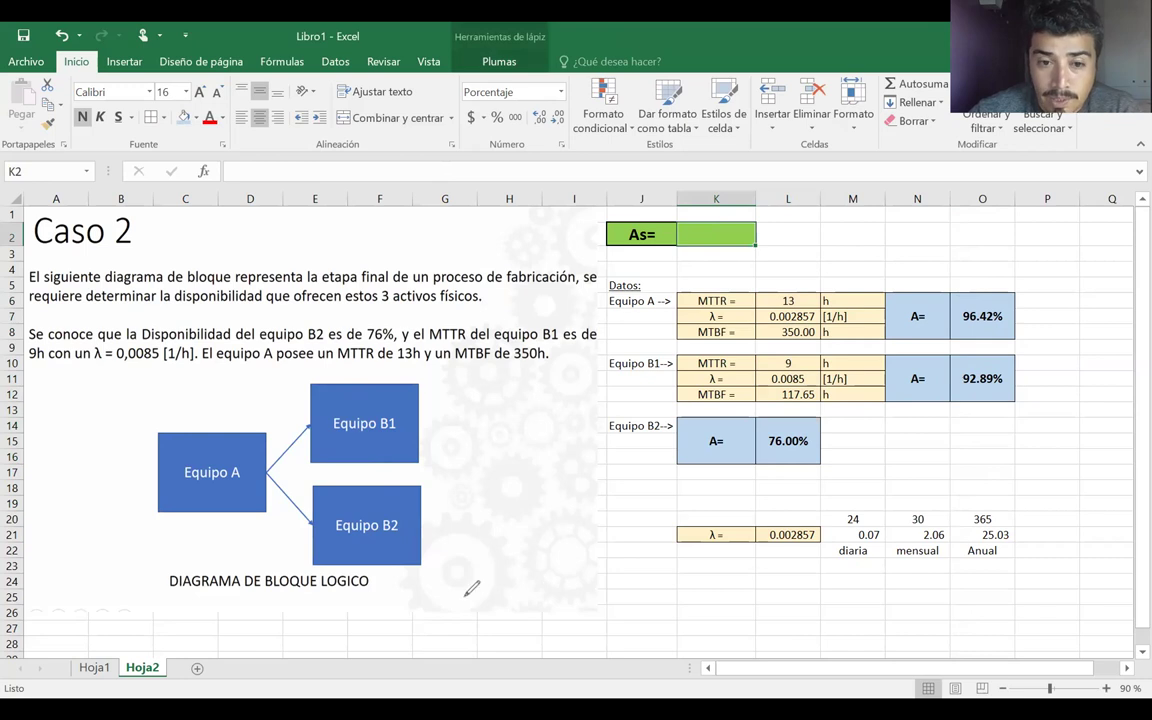
{"action": "mouse_move", "coordinate": [466, 601]}
{"action": "left_mouse_down"}
{"action": "mouse_move", "coordinate": [476, 563]}
{"action": "mouse_move", "coordinate": [490, 601]}
{"action": "mouse_move", "coordinate": [488, 574]}
{"action": "mouse_move", "coordinate": [505, 600]}
{"action": "left_mouse_up"}
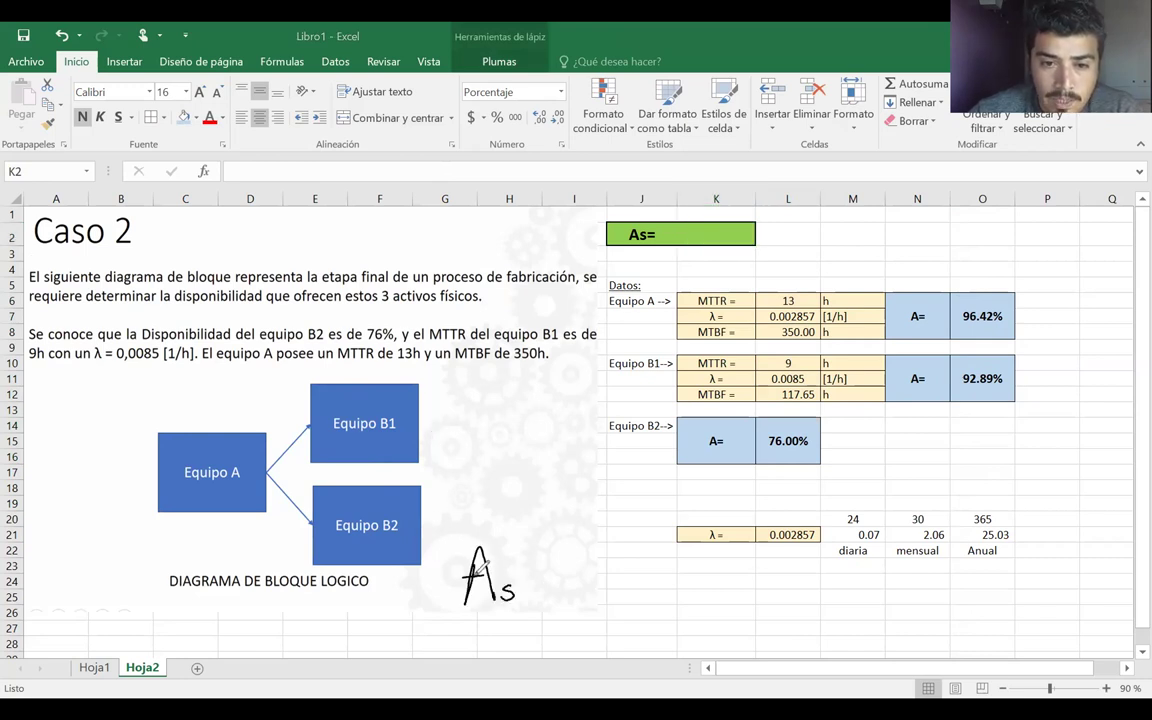
{"action": "mouse_move", "coordinate": [442, 622]}
{"action": "left_mouse_down"}
{"action": "mouse_move", "coordinate": [441, 643]}
{"action": "mouse_move", "coordinate": [446, 632]}
{"action": "mouse_move", "coordinate": [504, 638]}
{"action": "left_mouse_up"}
{"action": "left_click_drag", "start_coordinate": [434, 658], "coordinate": [454, 656]}
{"action": "mouse_move", "coordinate": [444, 657]}
{"action": "left_mouse_down"}
{"action": "mouse_move", "coordinate": [446, 671]}
{"action": "mouse_move", "coordinate": [462, 668]}
{"action": "left_mouse_up"}
{"action": "left_click_drag", "start_coordinate": [466, 652], "coordinate": [484, 668]}
{"action": "left_click_drag", "start_coordinate": [547, 594], "coordinate": [563, 603]}
{"action": "mouse_move", "coordinate": [628, 573]}
{"action": "left_mouse_down"}
{"action": "mouse_move", "coordinate": [631, 626]}
{"action": "mouse_move", "coordinate": [704, 601]}
{"action": "mouse_move", "coordinate": [752, 620]}
{"action": "left_mouse_up"}
{"action": "mouse_move", "coordinate": [771, 587]}
{"action": "left_mouse_down"}
{"action": "mouse_move", "coordinate": [768, 614]}
{"action": "mouse_move", "coordinate": [785, 575]}
{"action": "left_mouse_up"}
{"action": "mouse_move", "coordinate": [741, 645]}
{"action": "left_mouse_down"}
{"action": "mouse_move", "coordinate": [747, 634]}
{"action": "mouse_move", "coordinate": [775, 646]}
{"action": "left_mouse_up"}
{"action": "mouse_move", "coordinate": [756, 572]}
{"action": "left_mouse_down"}
{"action": "mouse_move", "coordinate": [770, 569]}
{"action": "mouse_move", "coordinate": [820, 632]}
{"action": "mouse_move", "coordinate": [939, 590]}
{"action": "mouse_move", "coordinate": [948, 616]}
{"action": "mouse_move", "coordinate": [964, 618]}
{"action": "mouse_move", "coordinate": [966, 592]}
{"action": "mouse_move", "coordinate": [980, 625]}
{"action": "left_mouse_up"}
{"action": "left_click_drag", "start_coordinate": [845, 570], "coordinate": [858, 562]}
{"action": "left_click", "coordinate": [825, 578]}
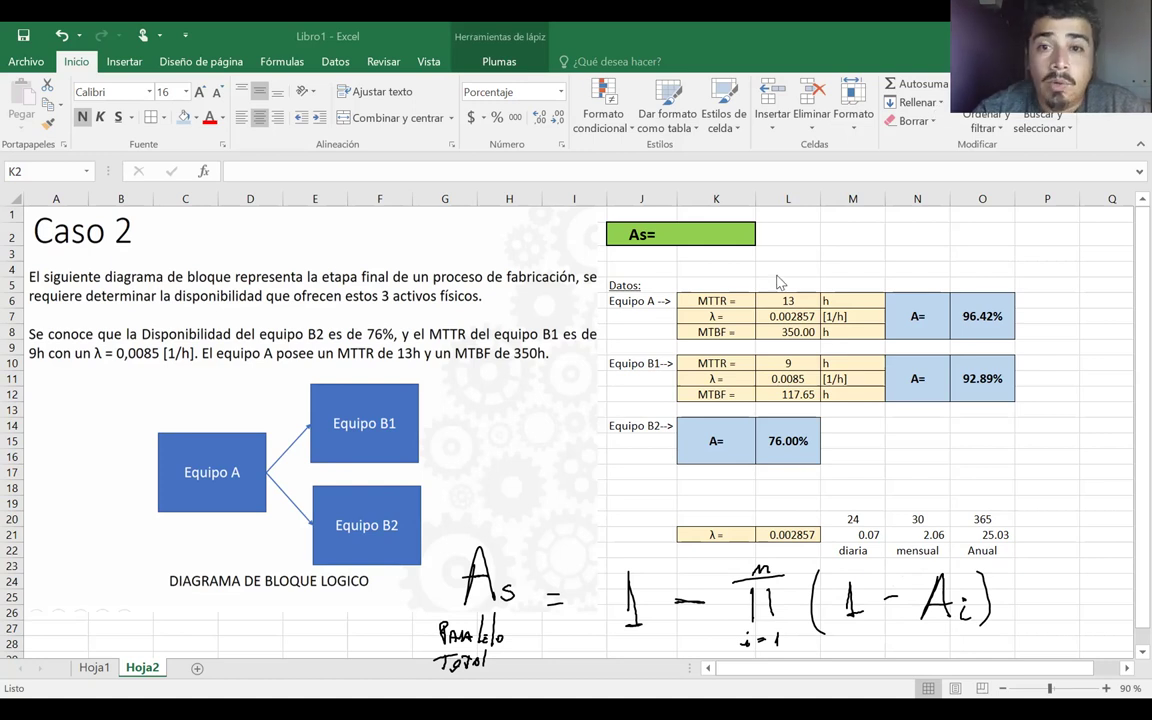
- Enter the parallel availability of Equipo B1 and B2 in the As cell K2 as =(1-(1-O10)*(1-L14))
{"action": "left_click", "coordinate": [713, 237]}
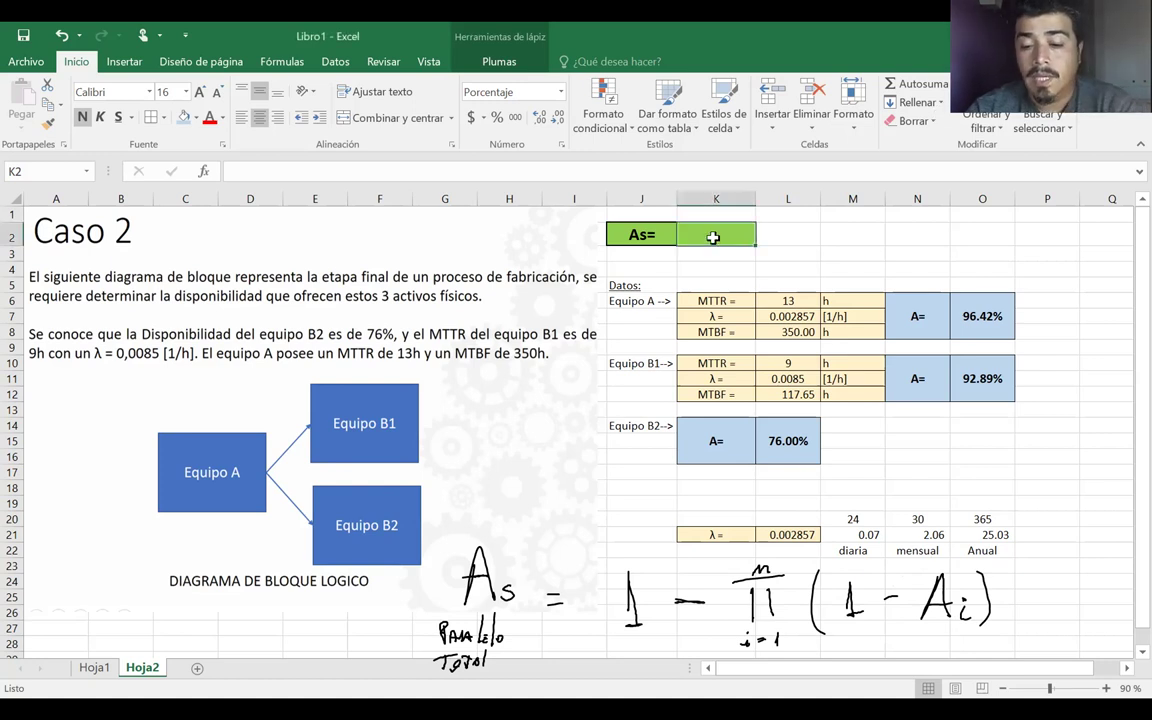
{"action": "type", "text": "="}
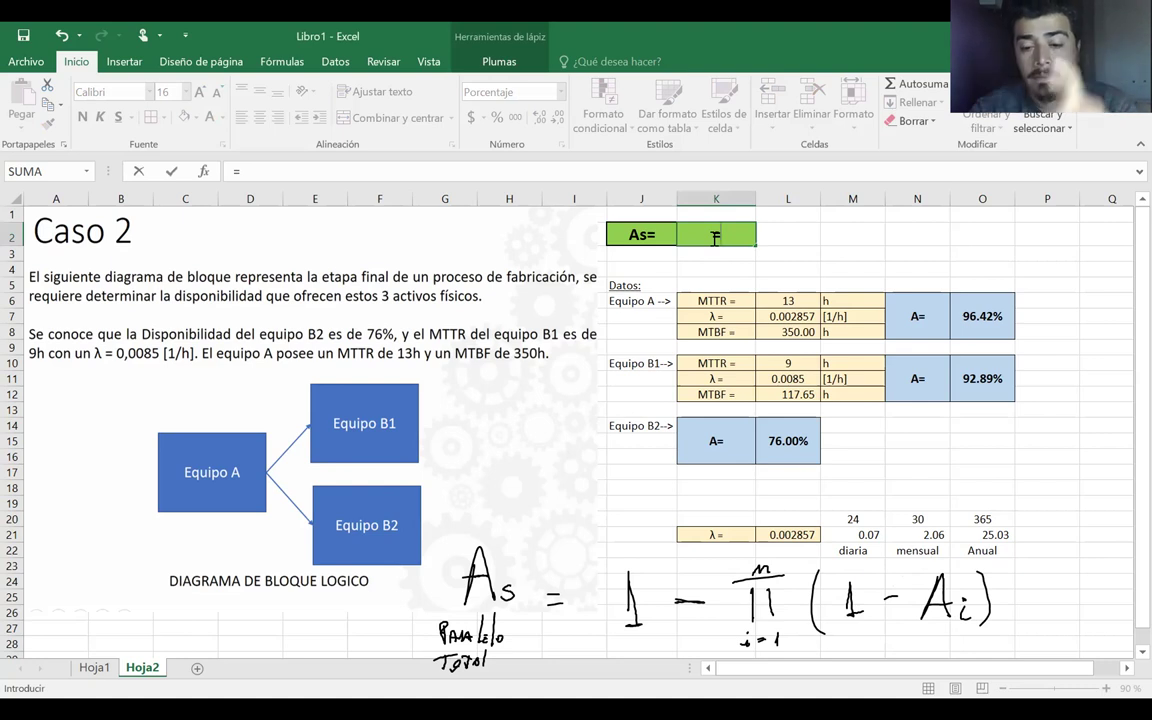
{"action": "type", "text": "("}
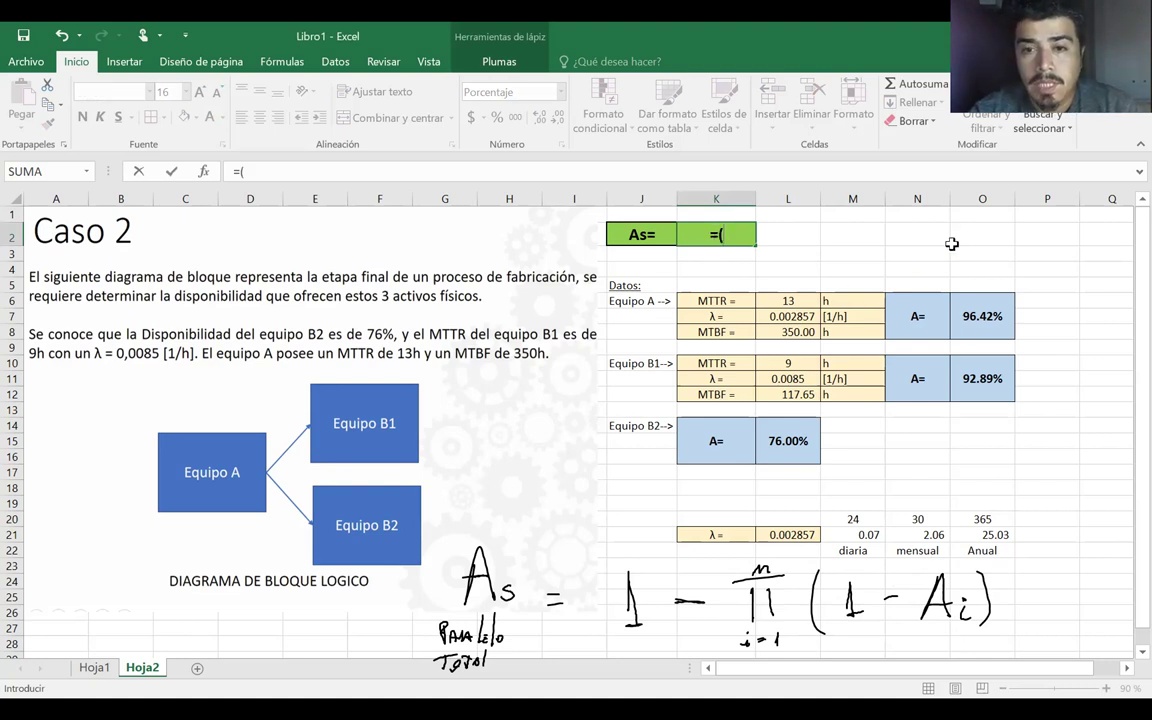
{"action": "type", "text": "1"}
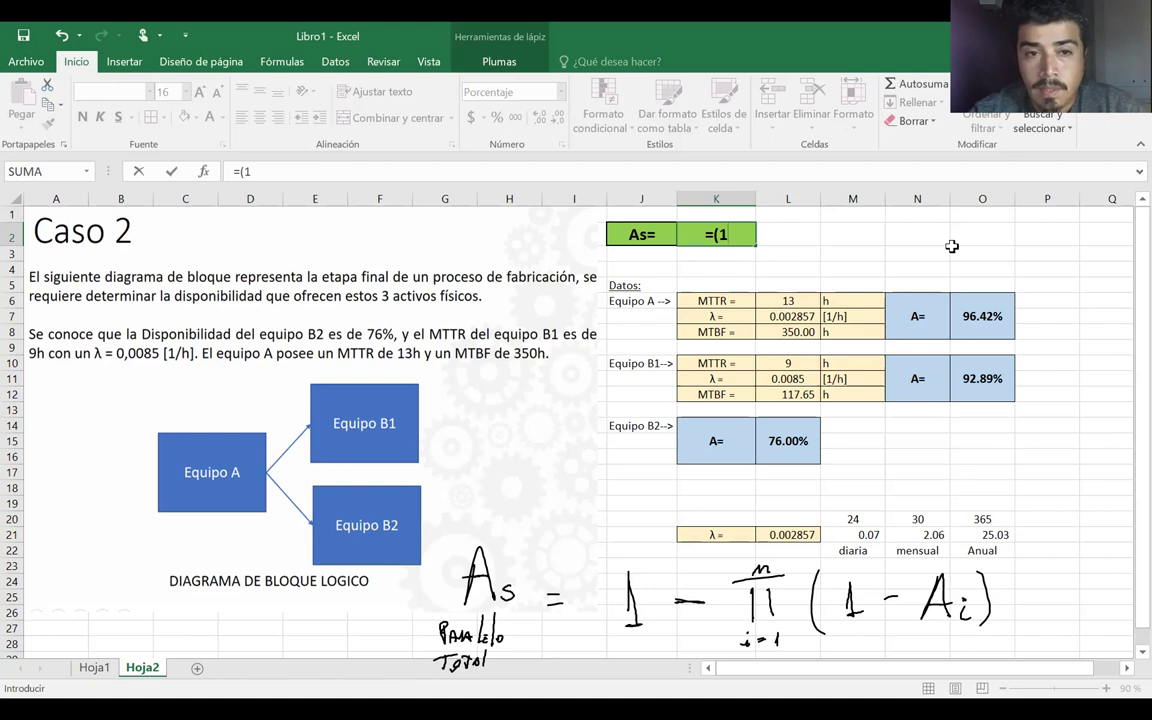
{"action": "type", "text": "-"}
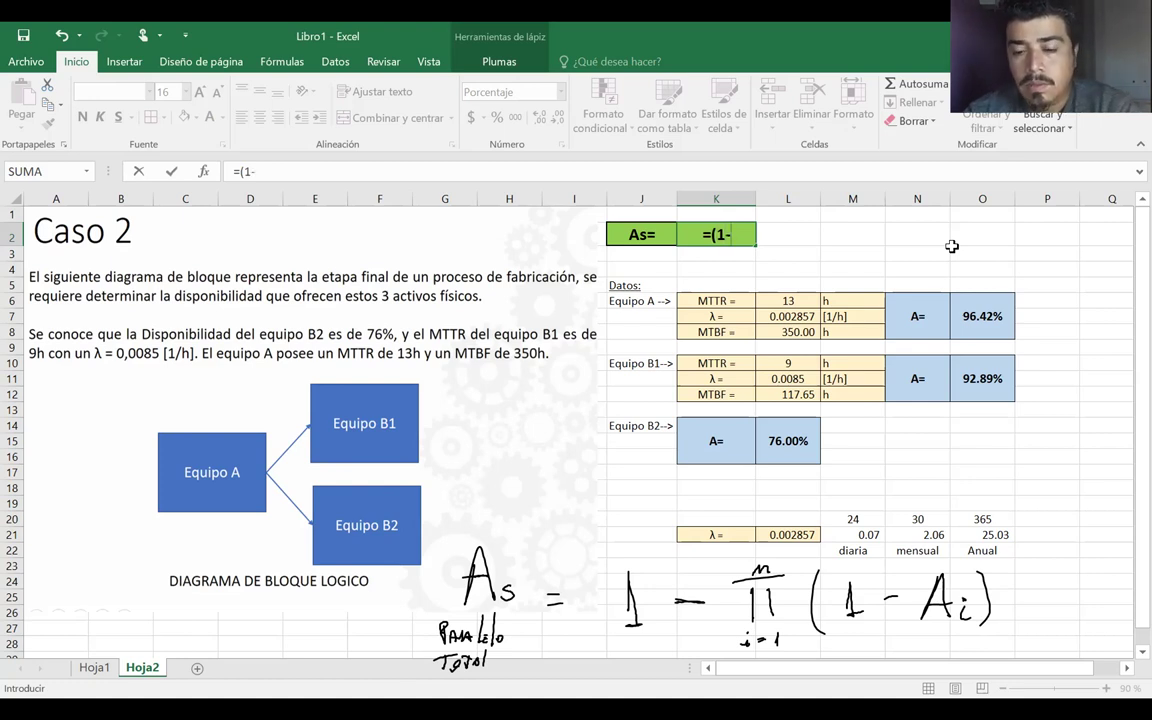
{"action": "type", "text": "("}
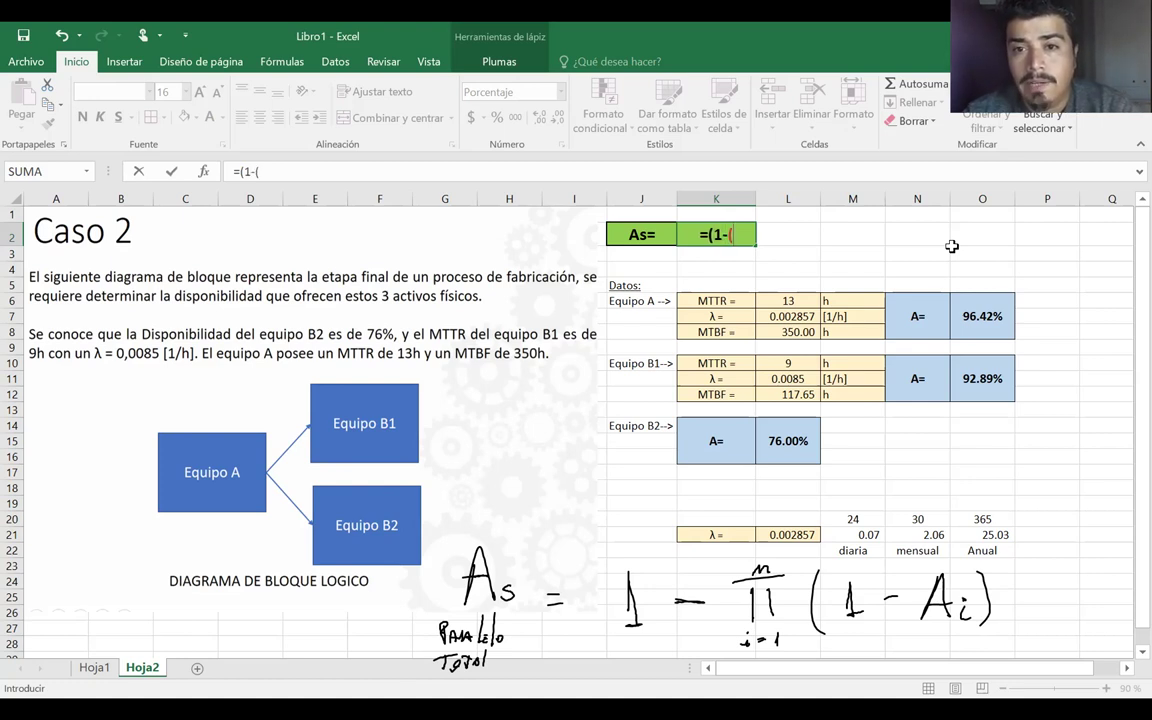
{"action": "type", "text": "1-"}
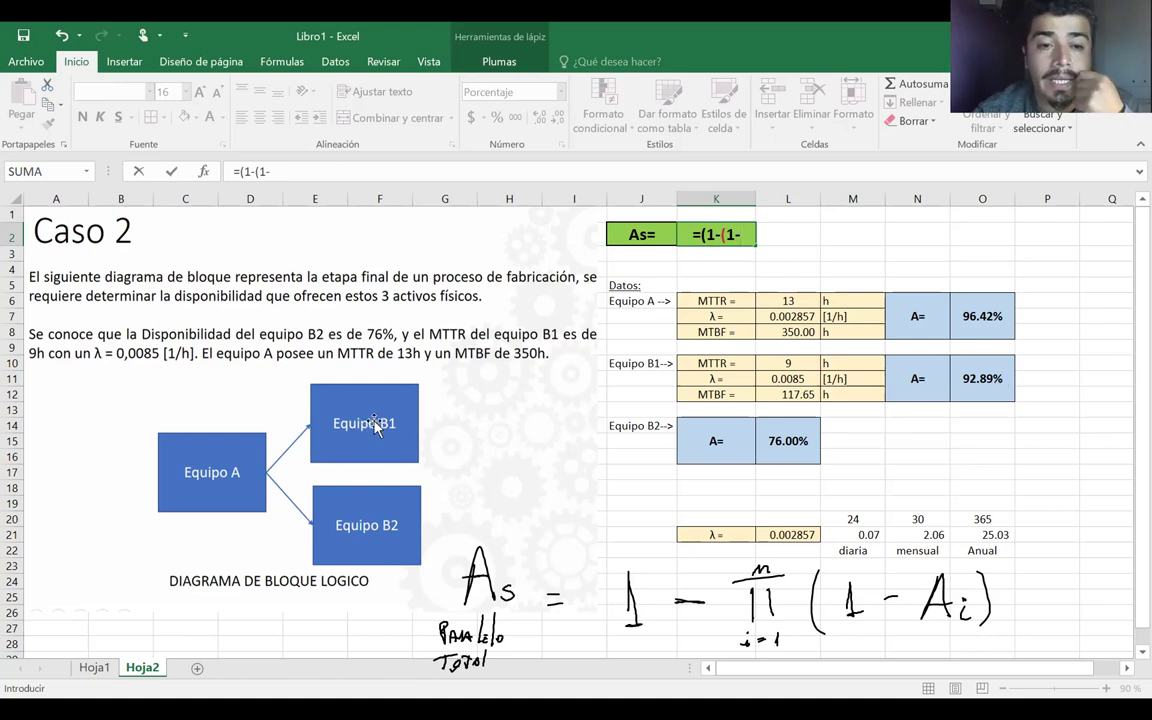
{"action": "left_click", "coordinate": [981, 370]}
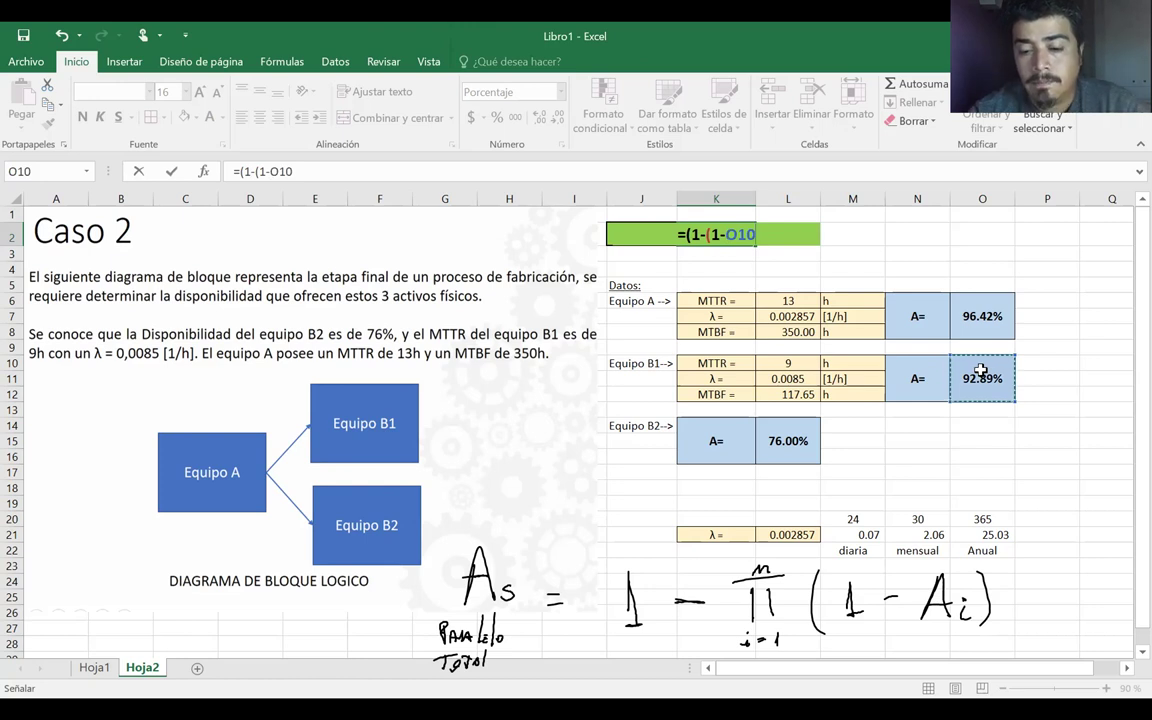
{"action": "type", "text": ")"}
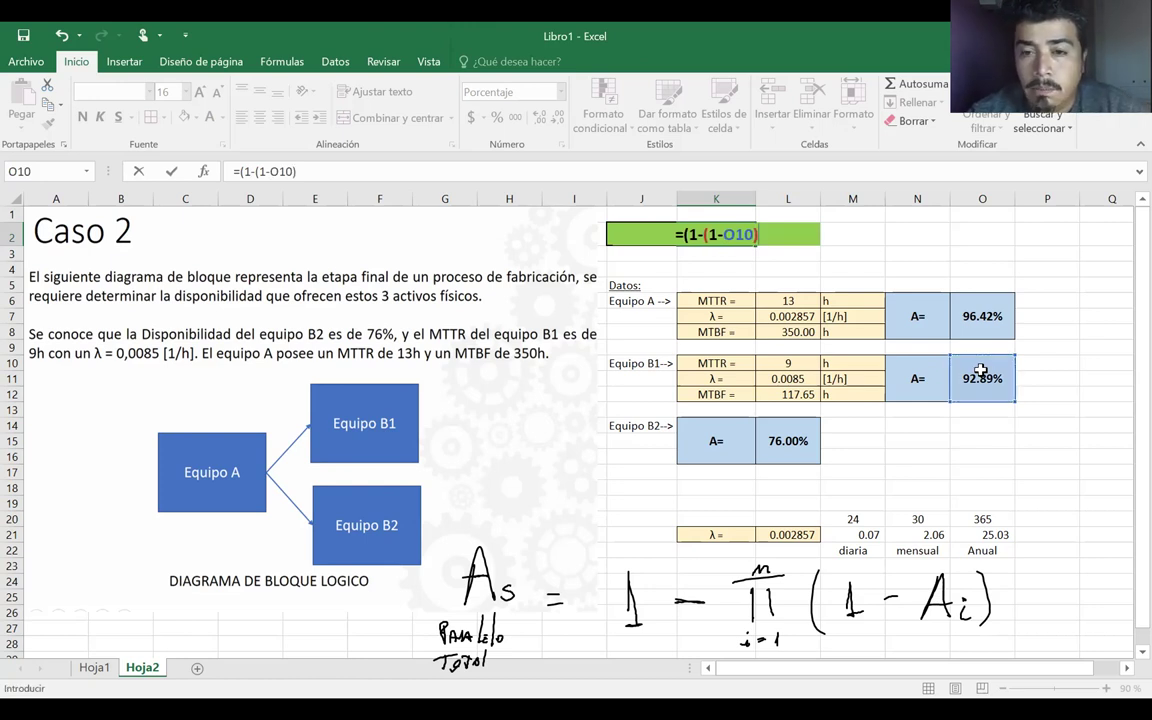
{"action": "type", "text": "*("}
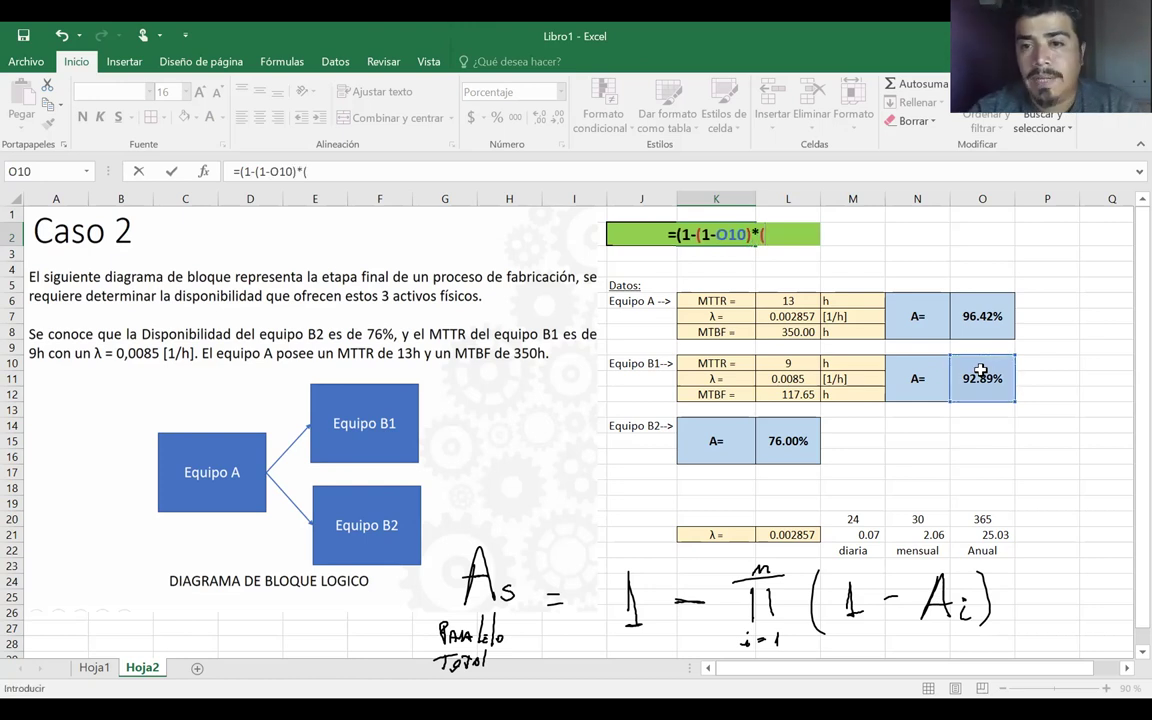
{"action": "type", "text": "1-"}
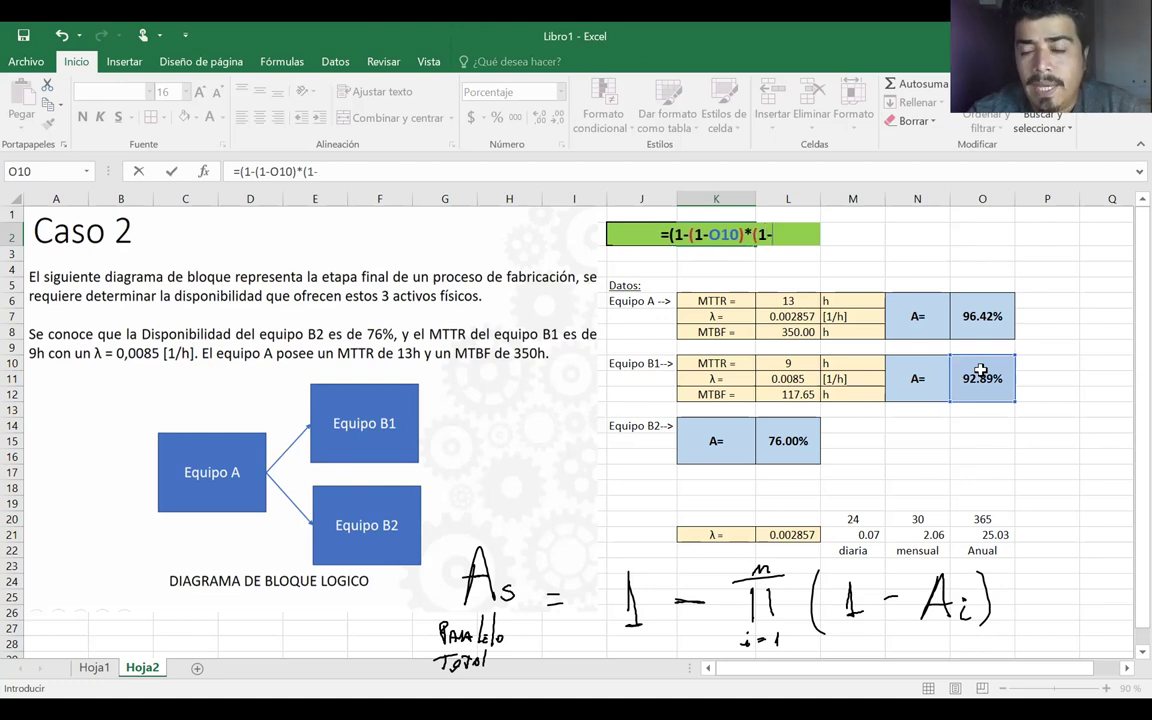
{"action": "left_click", "coordinate": [773, 432]}
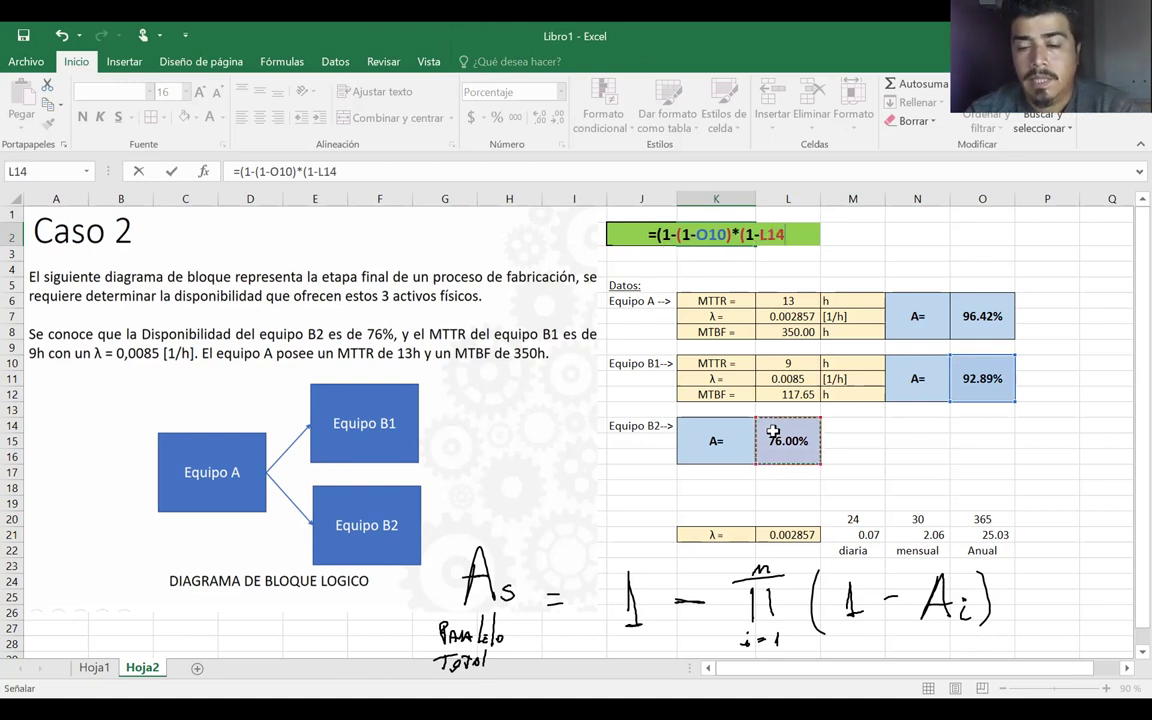
{"action": "type", "text": "))"}
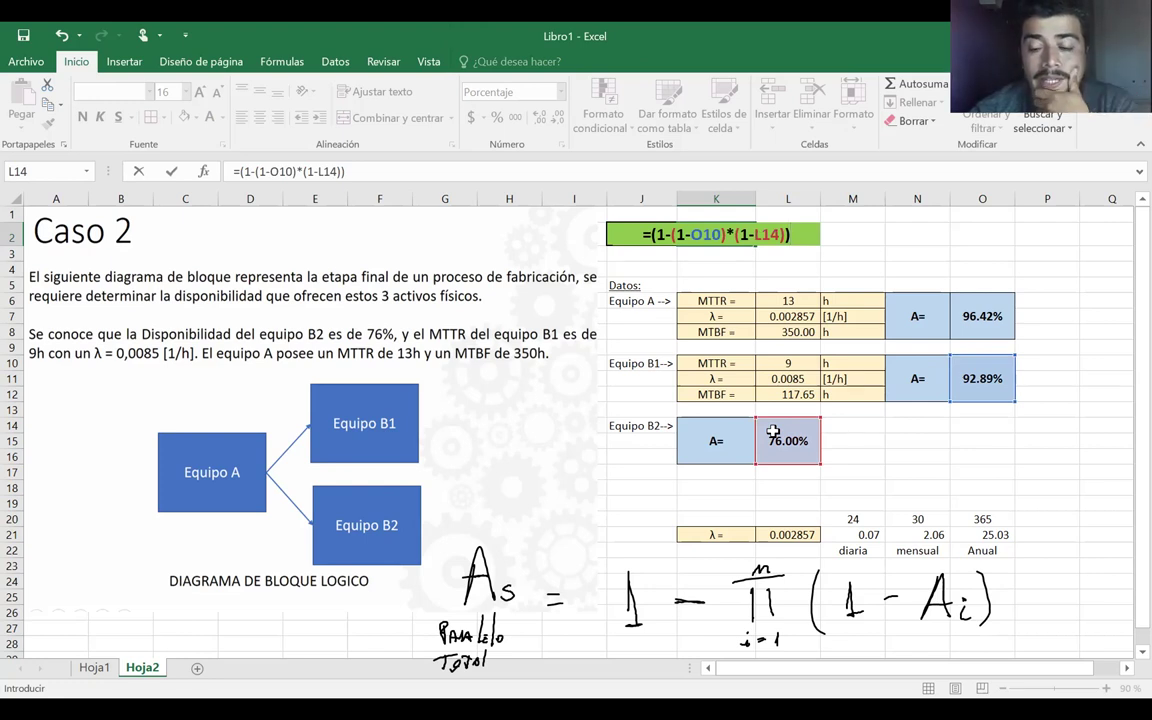
{"action": "key", "text": "Return"}
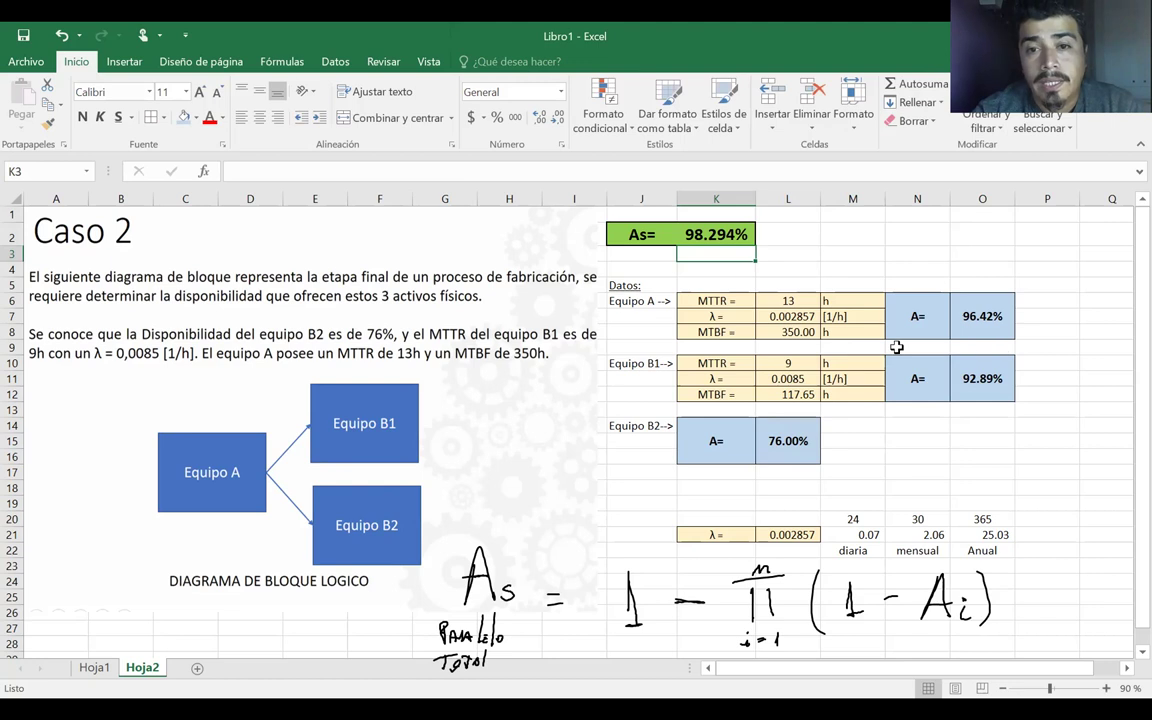
- Cover Equipo B1 and B2 with one blue ink block labelled B, and draw a black ink arrow to it from Equipo A
{"action": "key", "text": "Up"}
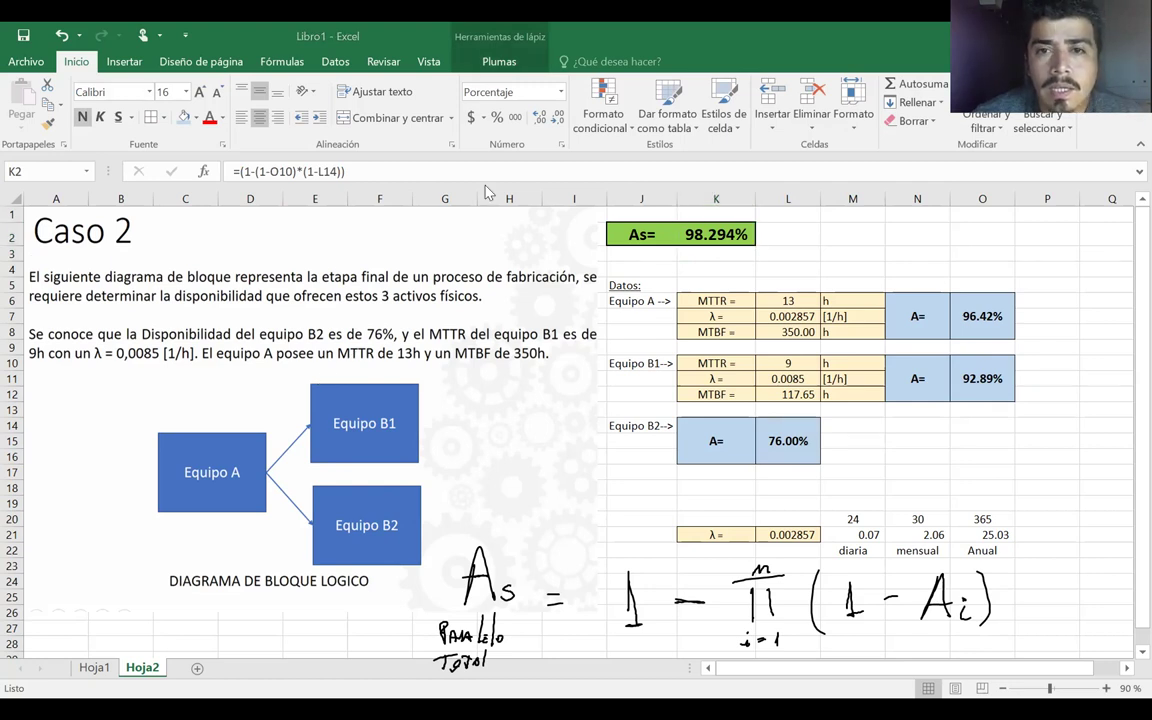
{"action": "left_click_drag", "start_coordinate": [374, 511], "coordinate": [423, 565]}
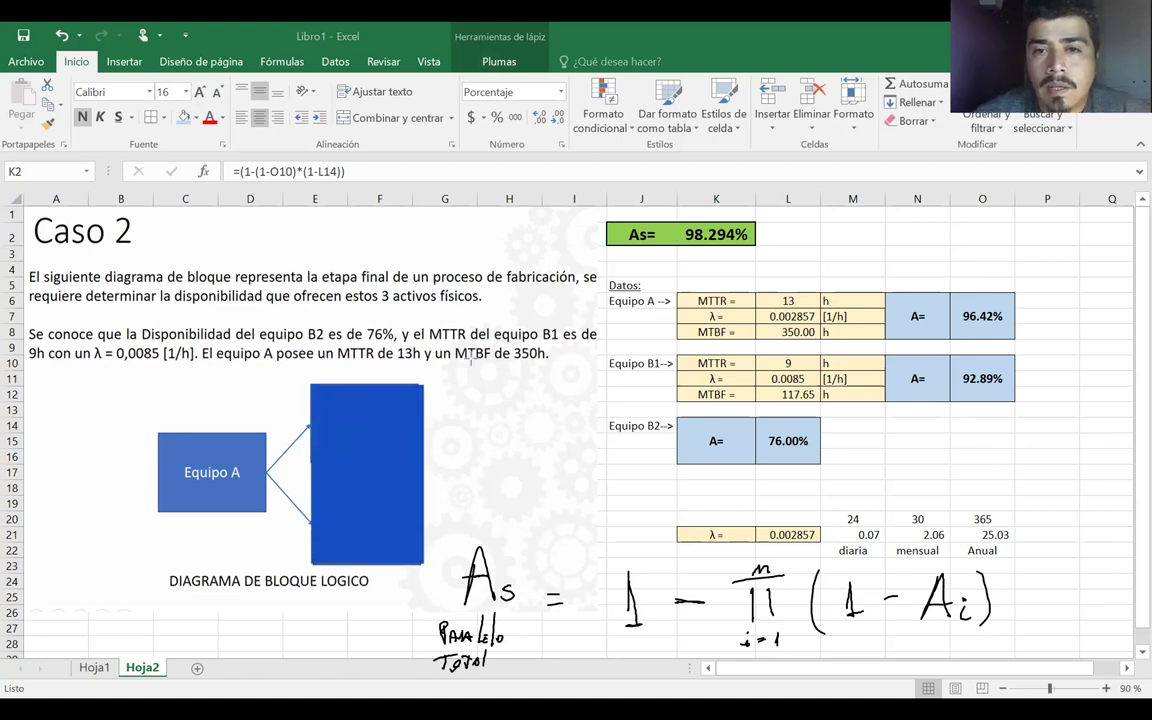
{"action": "left_click_drag", "start_coordinate": [343, 450], "coordinate": [345, 480]}
{"action": "left_click_drag", "start_coordinate": [378, 458], "coordinate": [388, 448]}
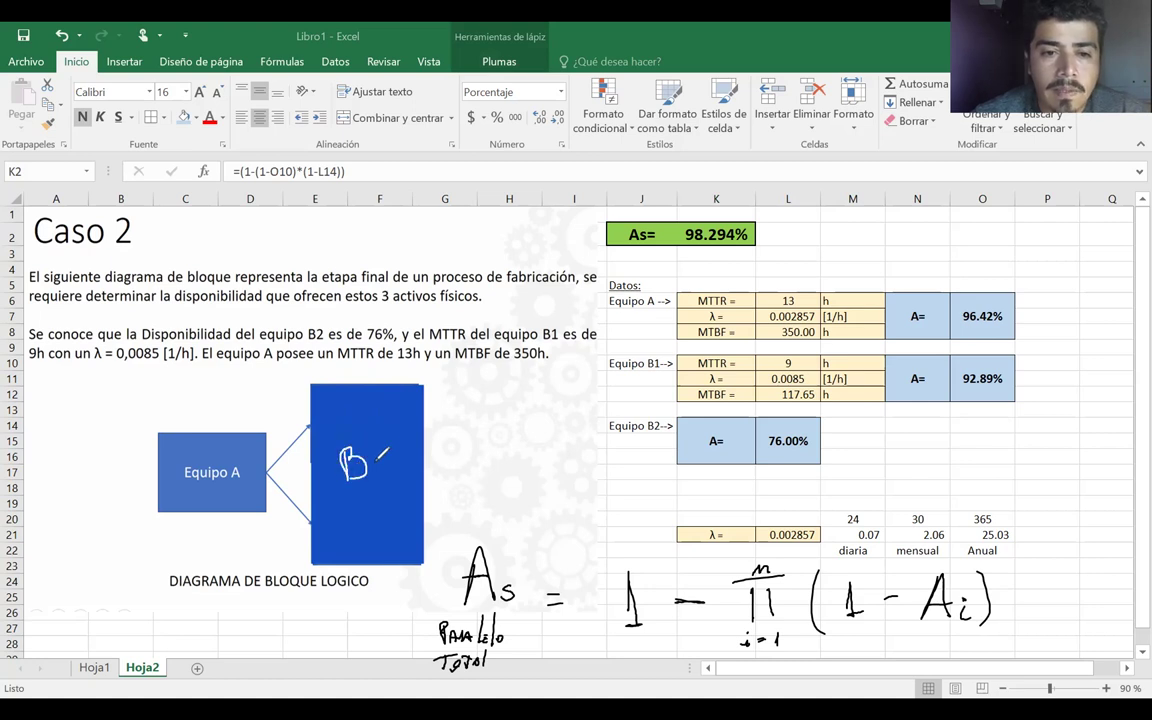
{"action": "key", "text": "ctrl+z"}
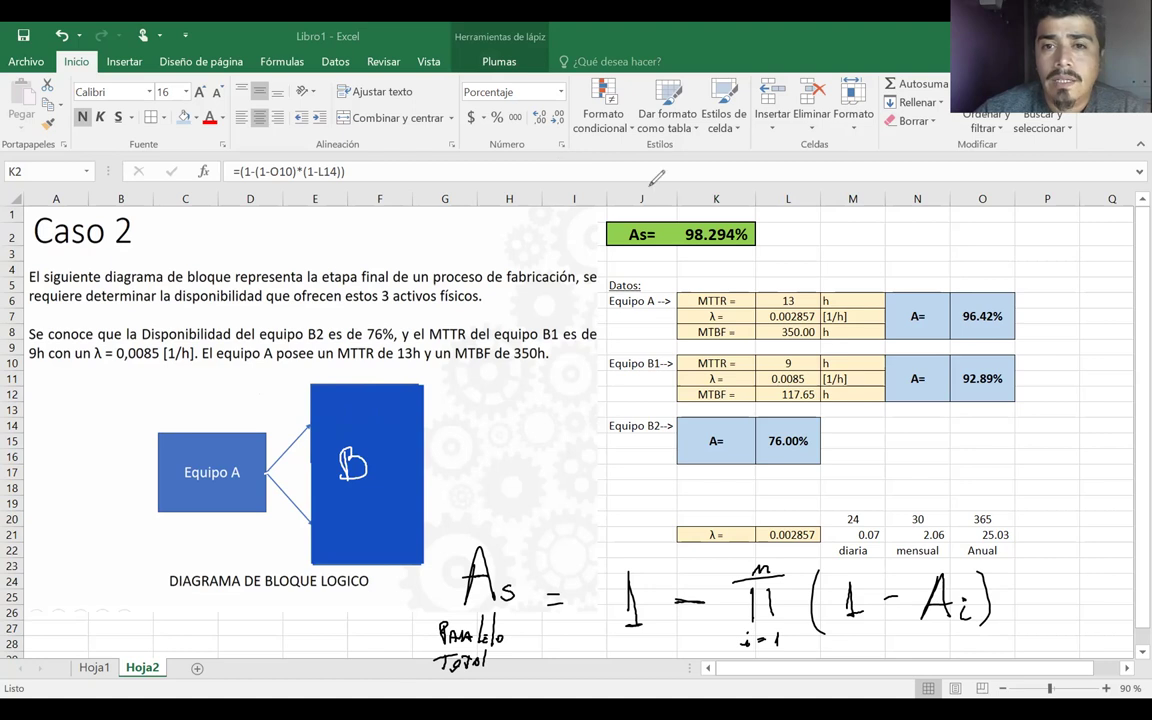
{"action": "mouse_move", "coordinate": [266, 474]}
{"action": "left_mouse_down"}
{"action": "mouse_move", "coordinate": [300, 473]}
{"action": "mouse_move", "coordinate": [289, 495]}
{"action": "left_mouse_up"}
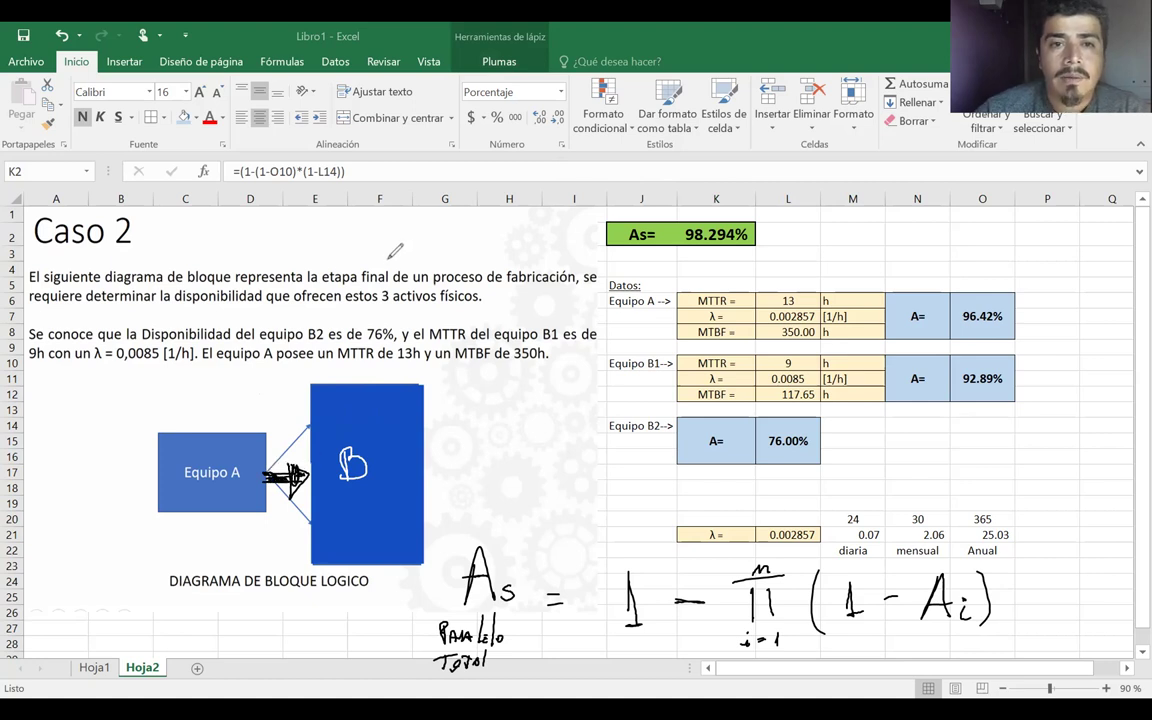
- Circle the As result and its formula in ink, mark the Equipo A block, and clear all ink
{"action": "mouse_move", "coordinate": [685, 210]}
{"action": "left_mouse_down"}
{"action": "mouse_move", "coordinate": [722, 200]}
{"action": "mouse_move", "coordinate": [675, 258]}
{"action": "left_mouse_up"}
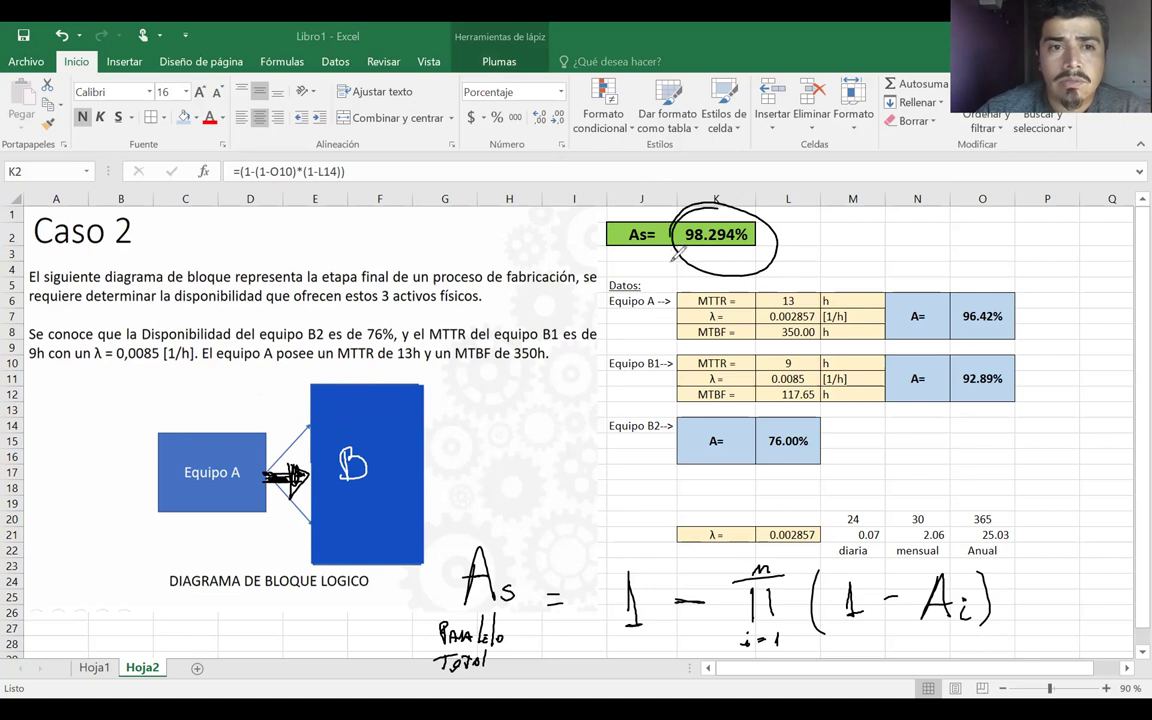
{"action": "left_click_drag", "start_coordinate": [325, 175], "coordinate": [265, 152]}
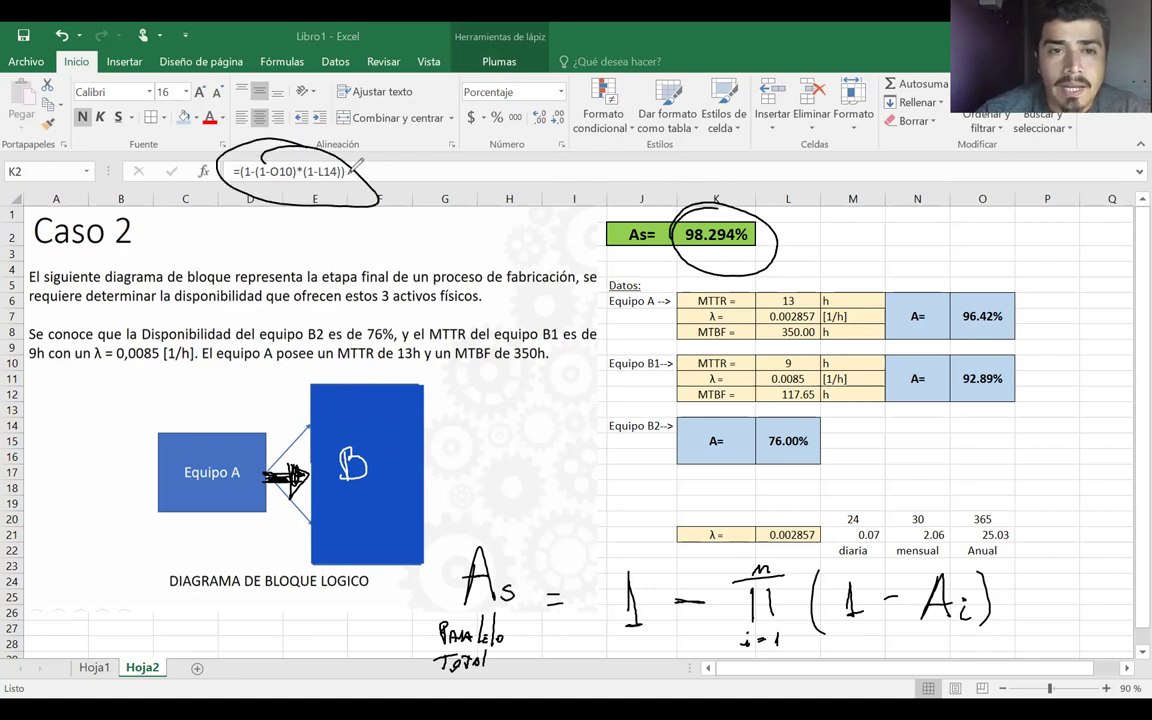
{"action": "left_click_drag", "start_coordinate": [360, 158], "coordinate": [362, 165]}
{"action": "mouse_move", "coordinate": [205, 443]}
{"action": "left_mouse_down"}
{"action": "mouse_move", "coordinate": [172, 485]}
{"action": "mouse_move", "coordinate": [236, 460]}
{"action": "mouse_move", "coordinate": [212, 442]}
{"action": "left_mouse_up"}
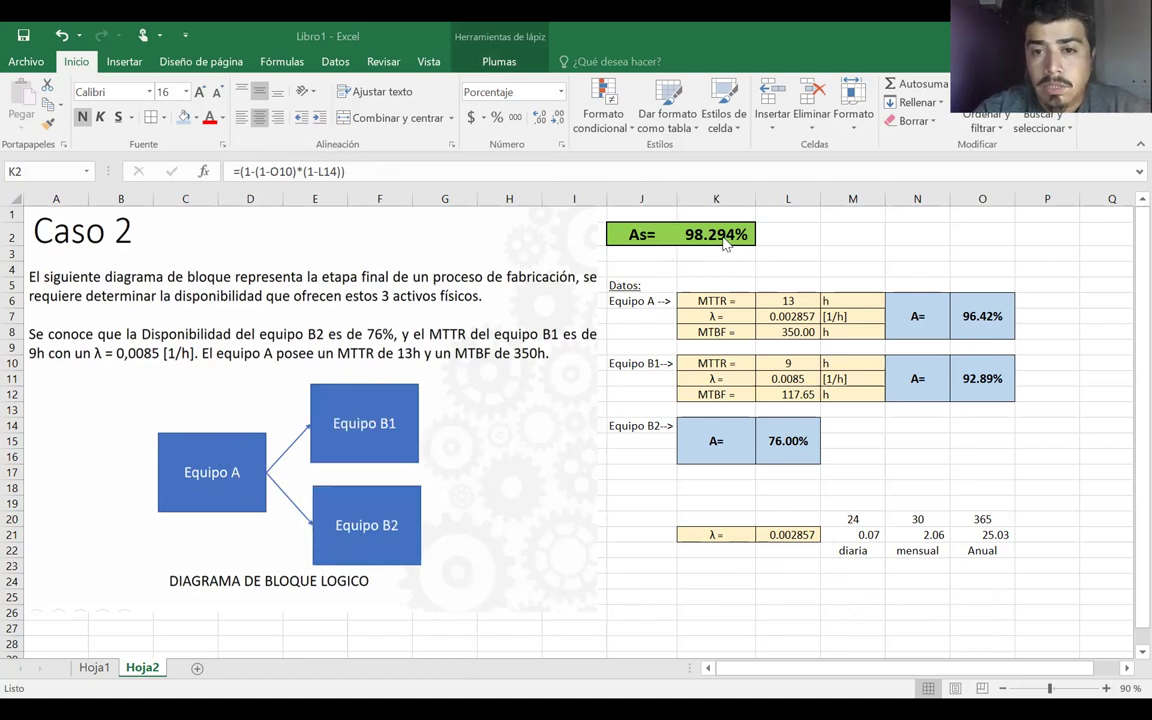
{"action": "key", "text": "Escape"}
- Multiply the parallel result in K2 by Equipo A's availability, making the formula =(O6)*(1-(1-O10)*(1-L14))
{"action": "left_click", "coordinate": [395, 175]}
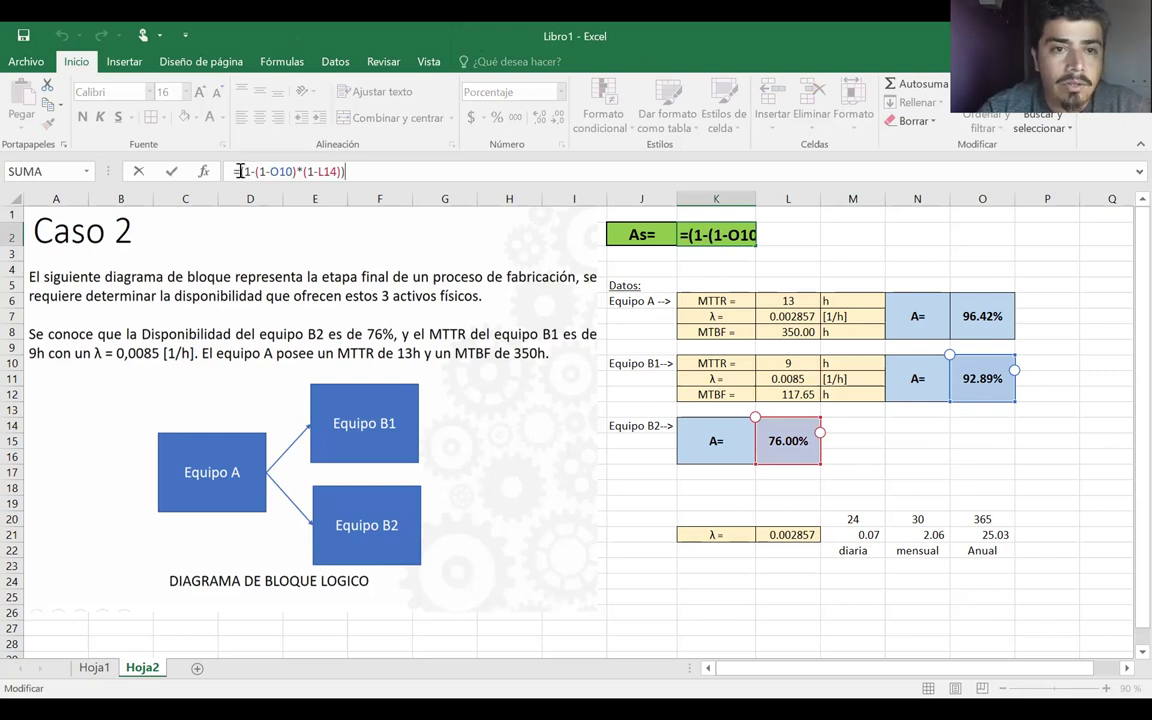
{"action": "left_click", "coordinate": [242, 171]}
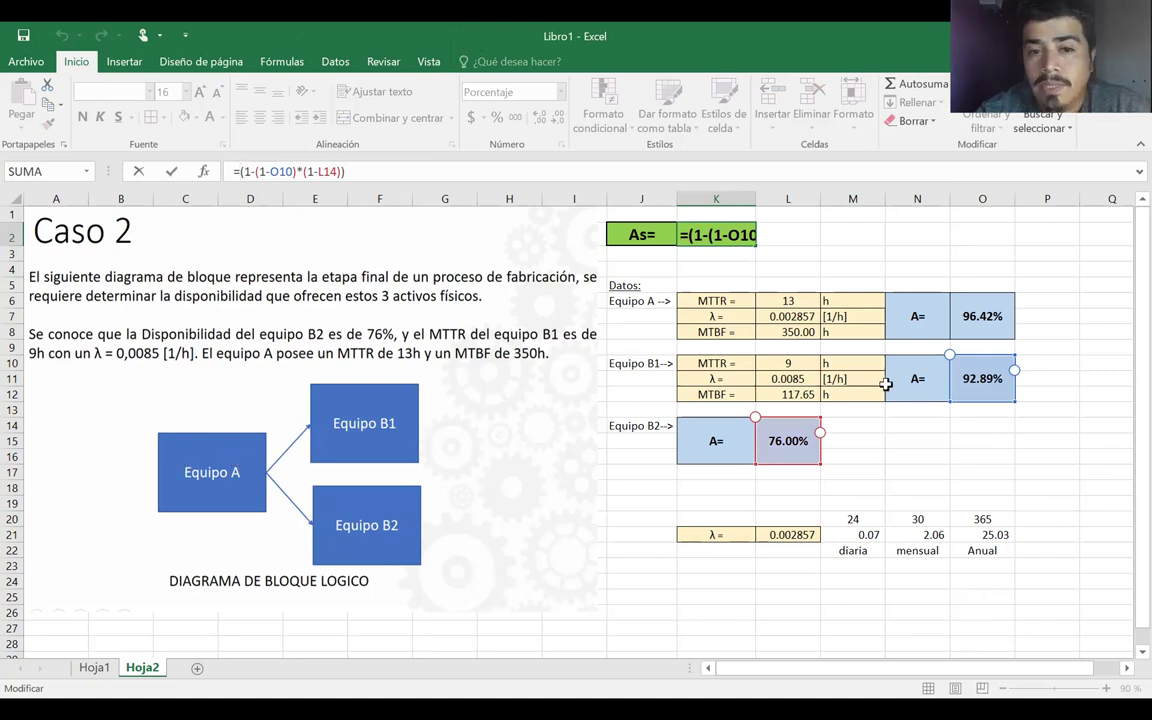
{"action": "left_click", "coordinate": [983, 326]}
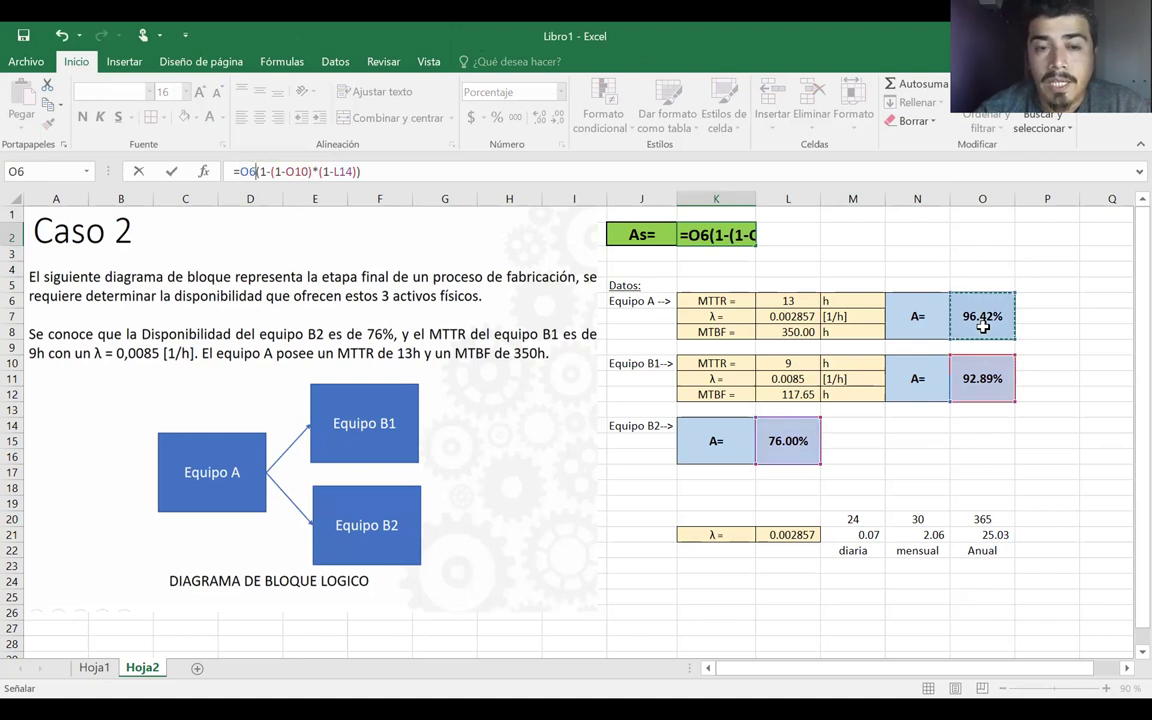
{"action": "type", "text": "*"}
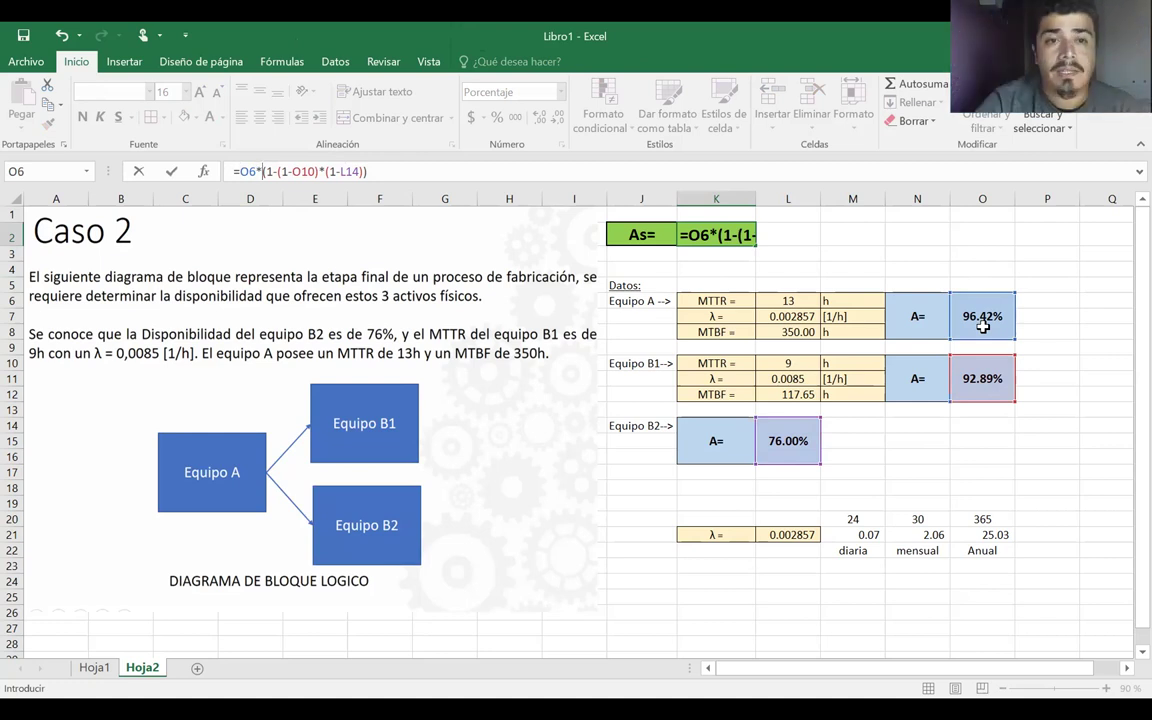
{"action": "left_click", "coordinate": [230, 170]}
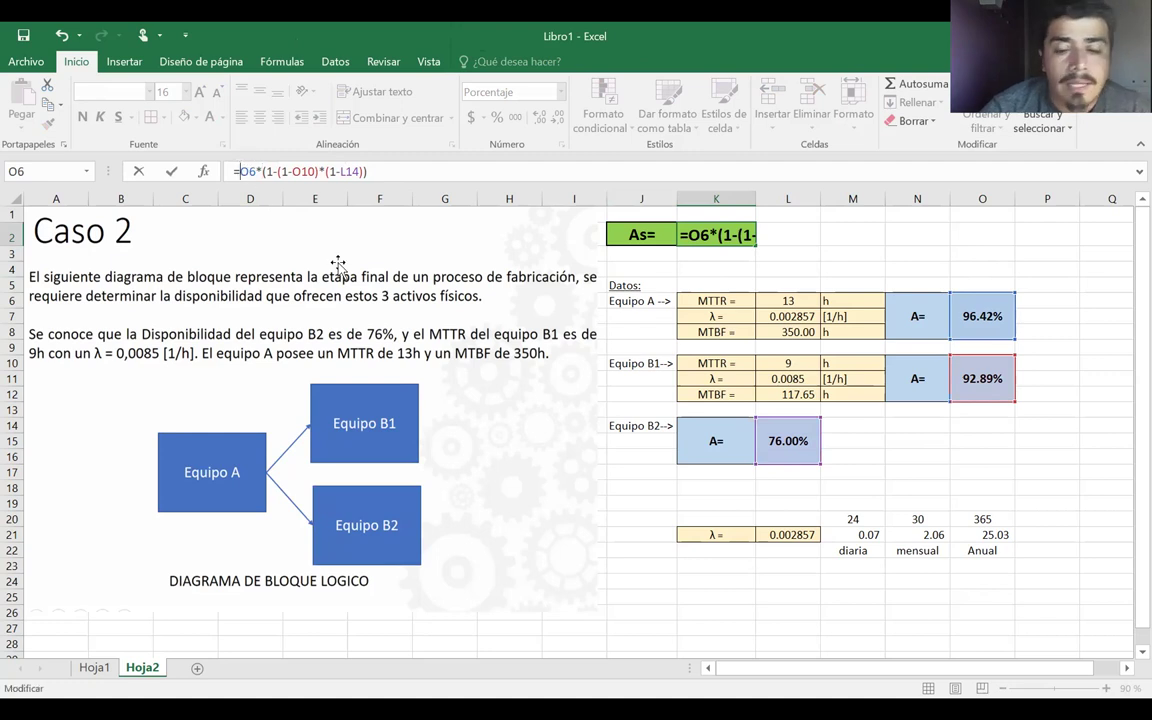
{"action": "type", "text": "("}
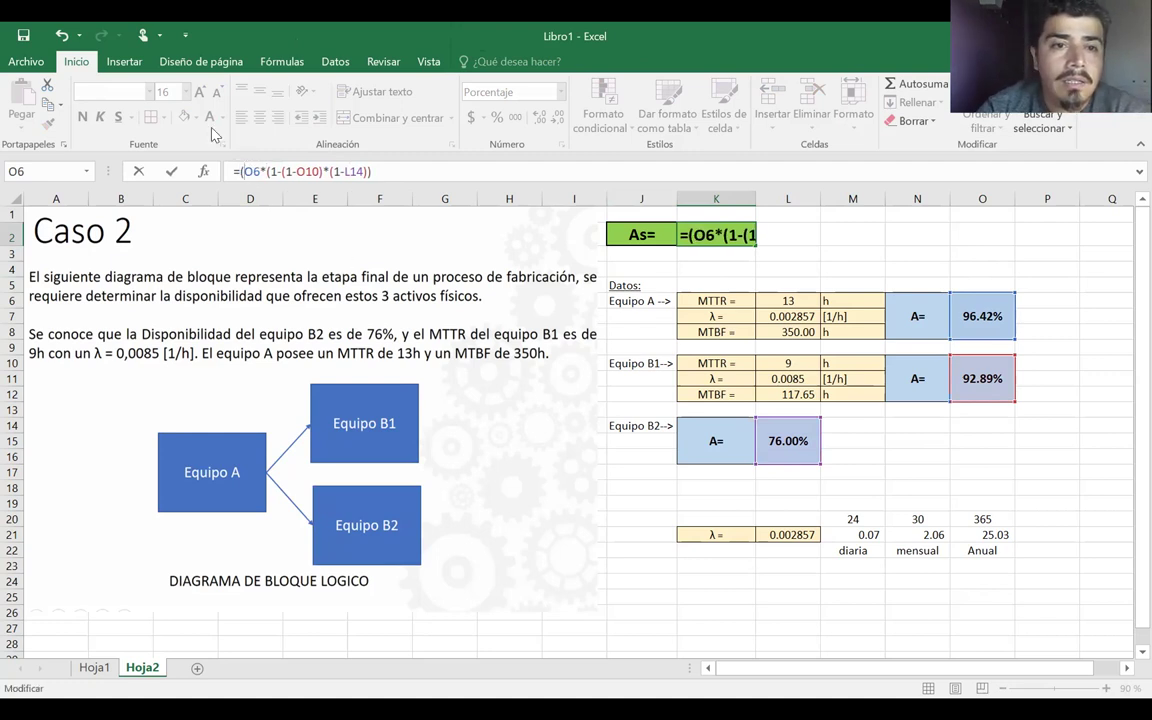
{"action": "left_click", "coordinate": [260, 171]}
{"action": "type", "text": ")"}
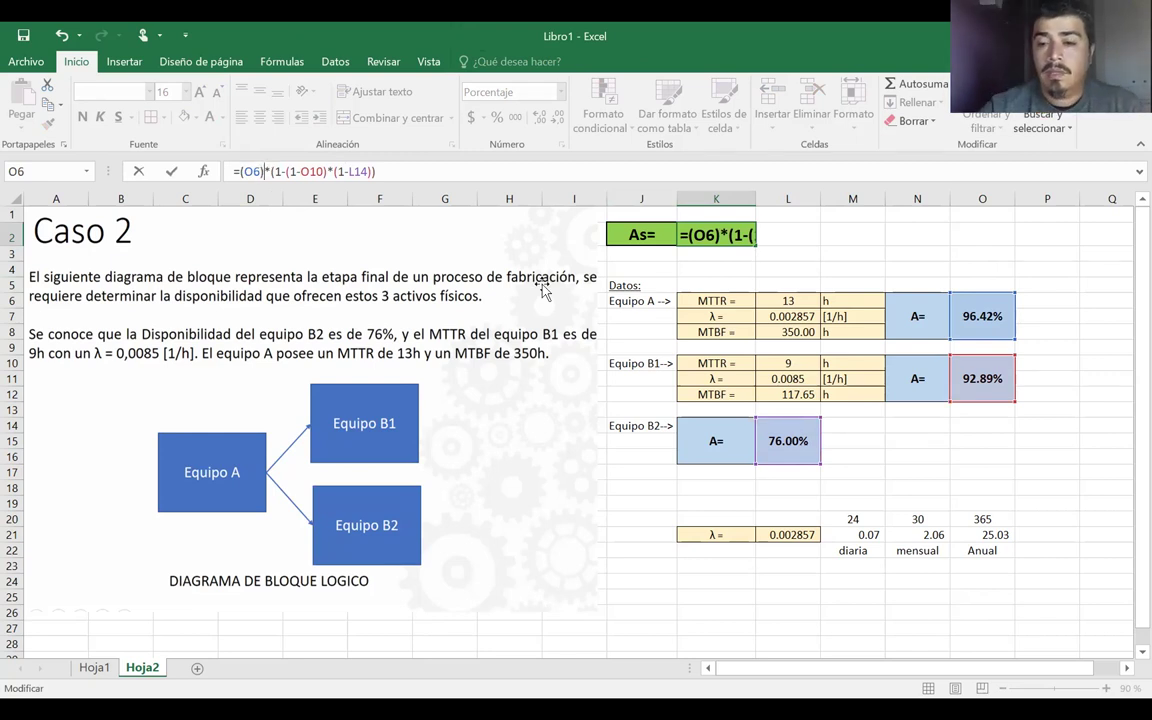
{"action": "key", "text": "Return"}
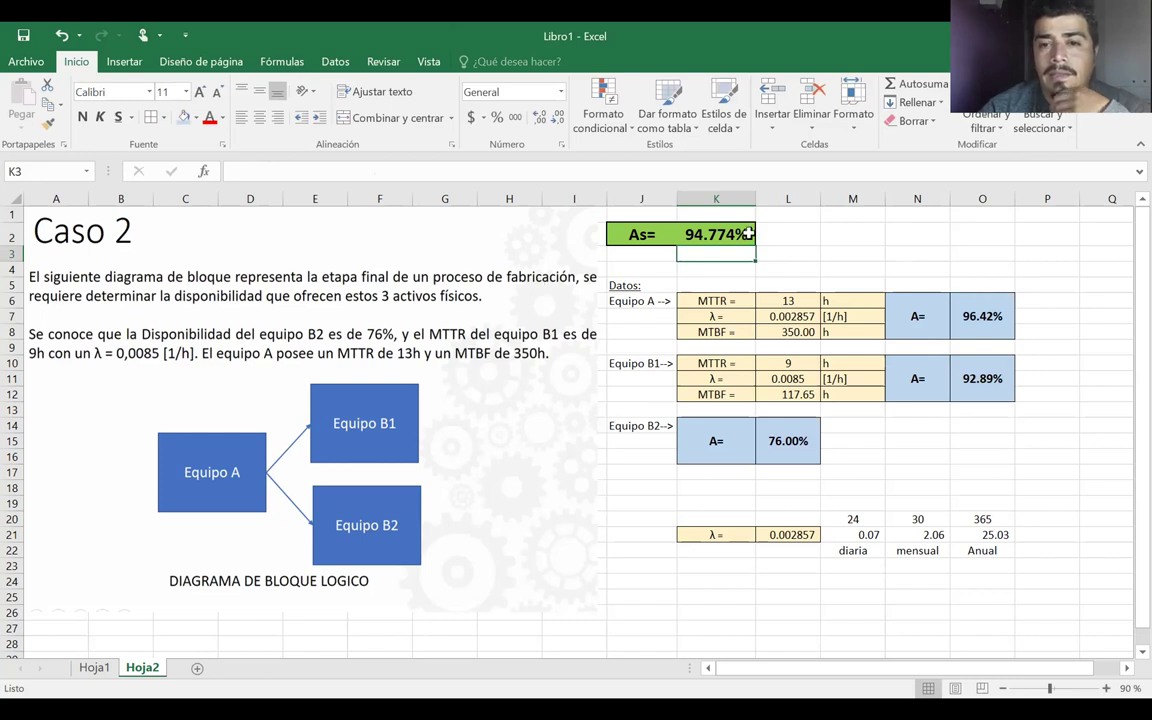
- Remove the parentheses around O6 in the As formula in K2, leaving =O6*(1-(1-O10)*(1-L14))
{"action": "left_click", "coordinate": [745, 234]}
{"action": "left_click", "coordinate": [244, 172]}
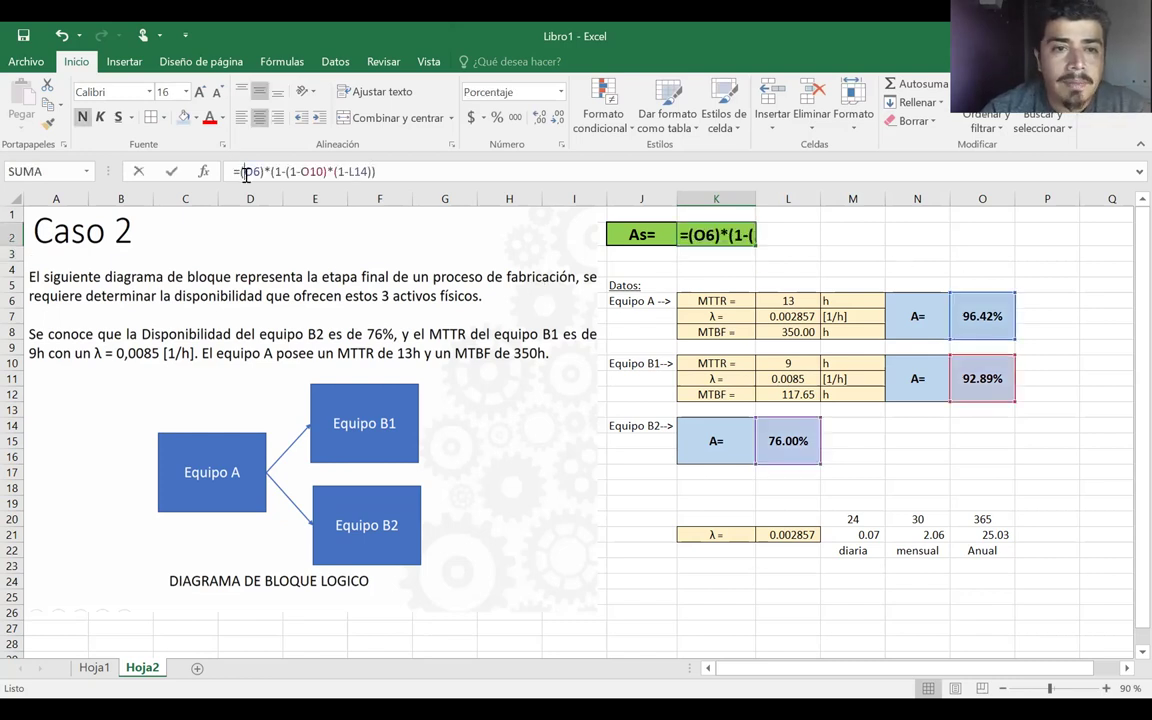
{"action": "key", "text": "BackSpace"}
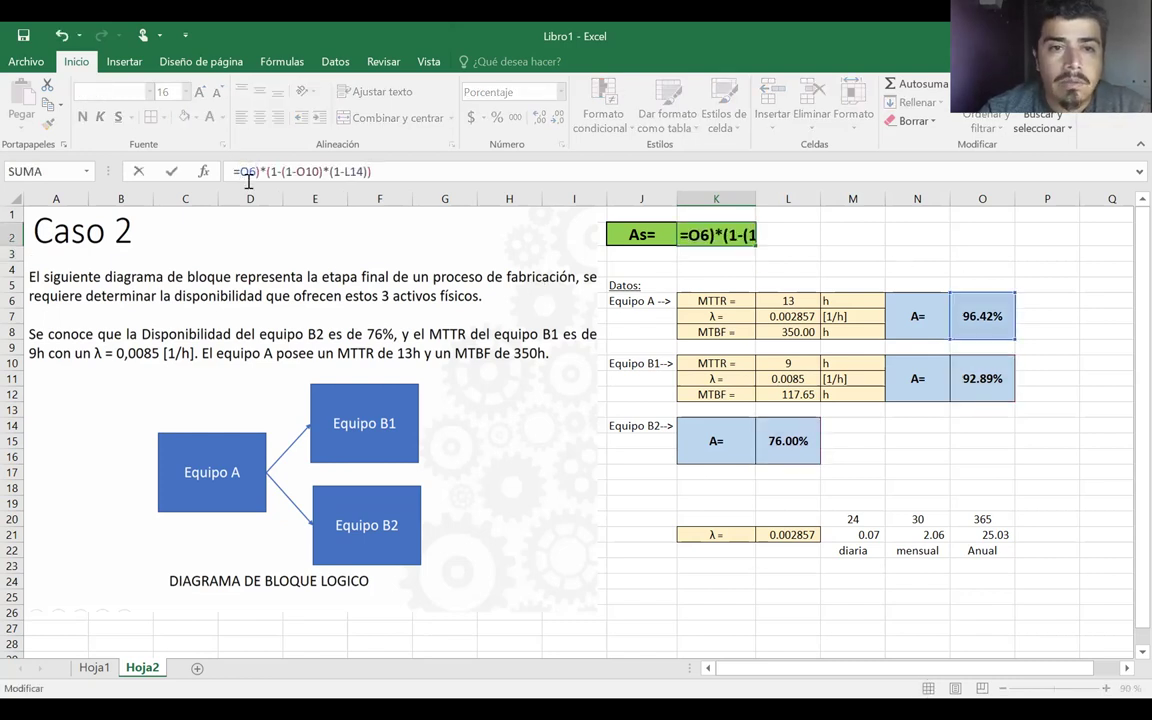
{"action": "key", "text": "Right"}
{"action": "key", "text": "Right"}
{"action": "key", "text": "Right"}
{"action": "key", "text": "BackSpace"}
{"action": "key", "text": "Return"}
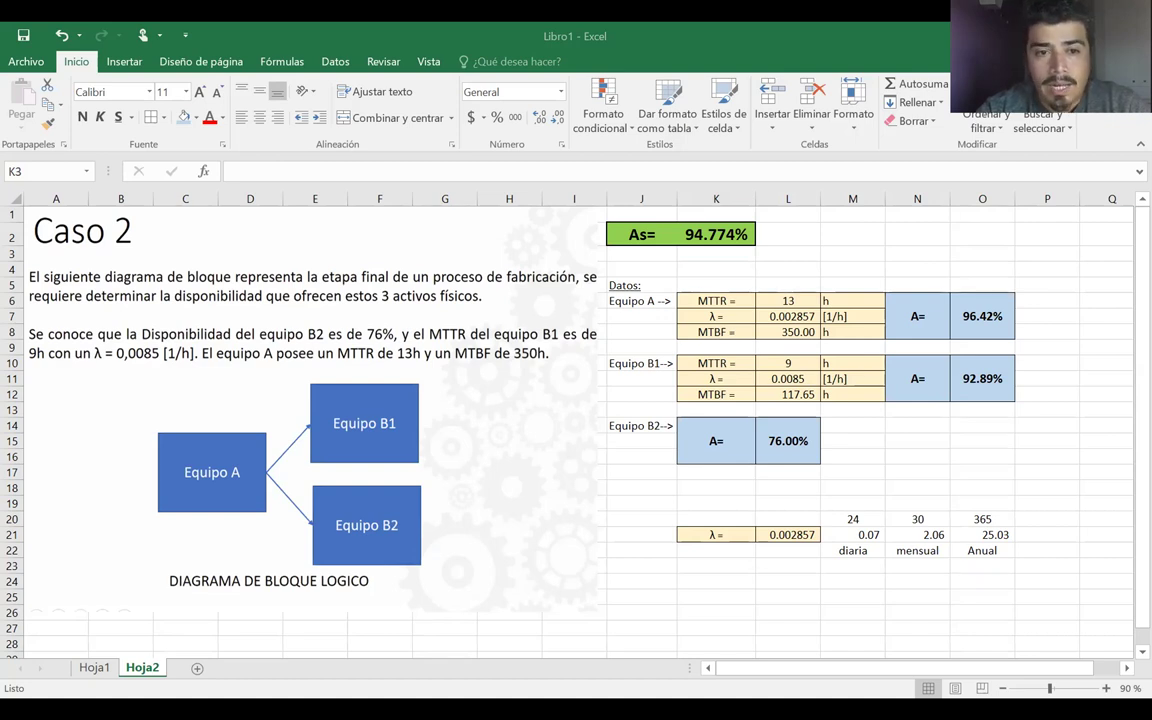
- Switch to the PowerPoint slide with exercise 4, and enlarge the exercise picture on Hoja3 to span columns A–H down to row 23
{"action": "key", "text": "alt+Tab"}
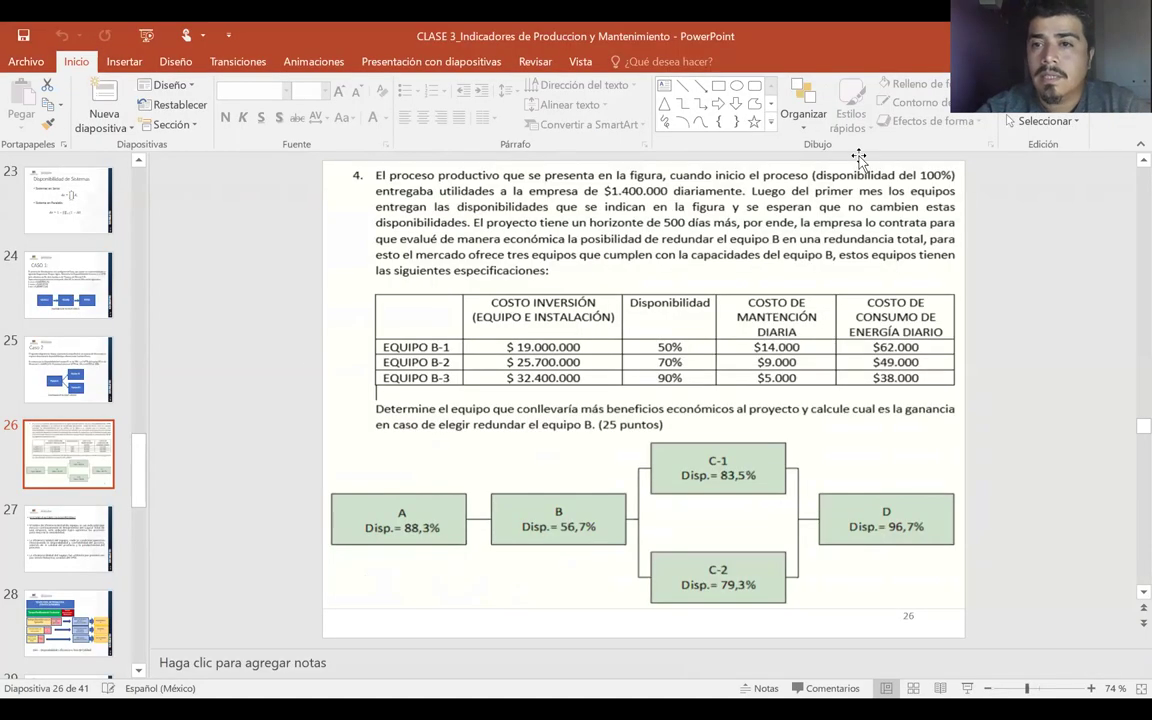
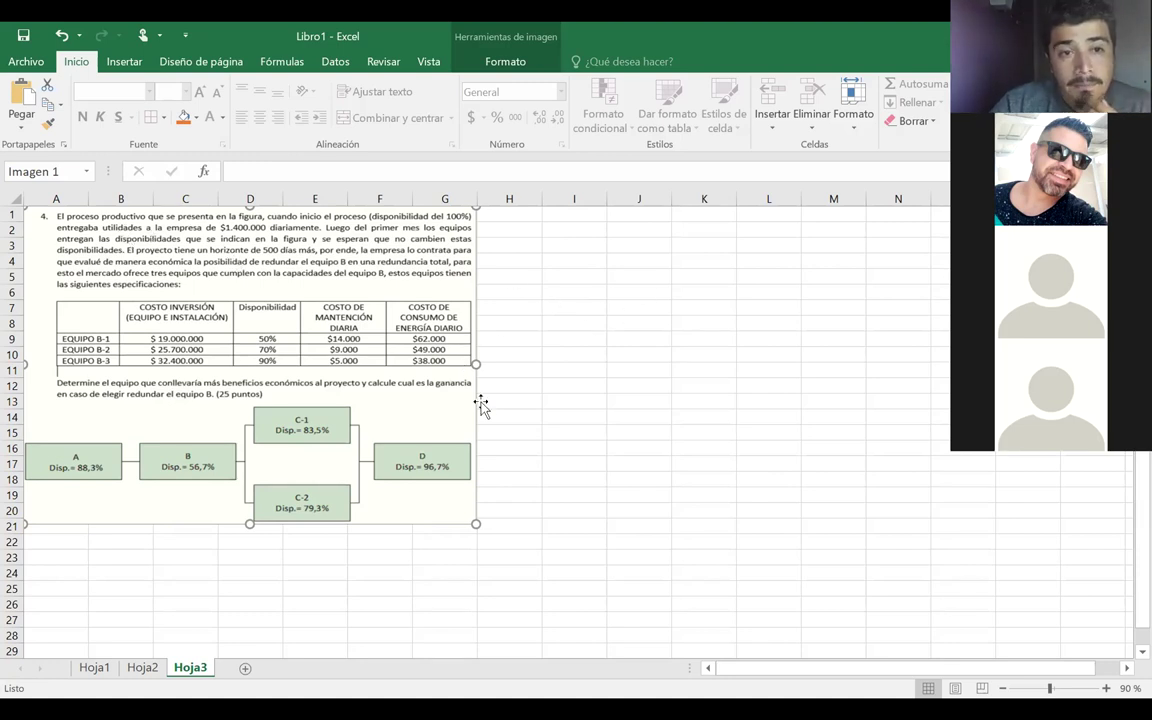
{"action": "left_click_drag", "start_coordinate": [476, 523], "coordinate": [540, 568]}
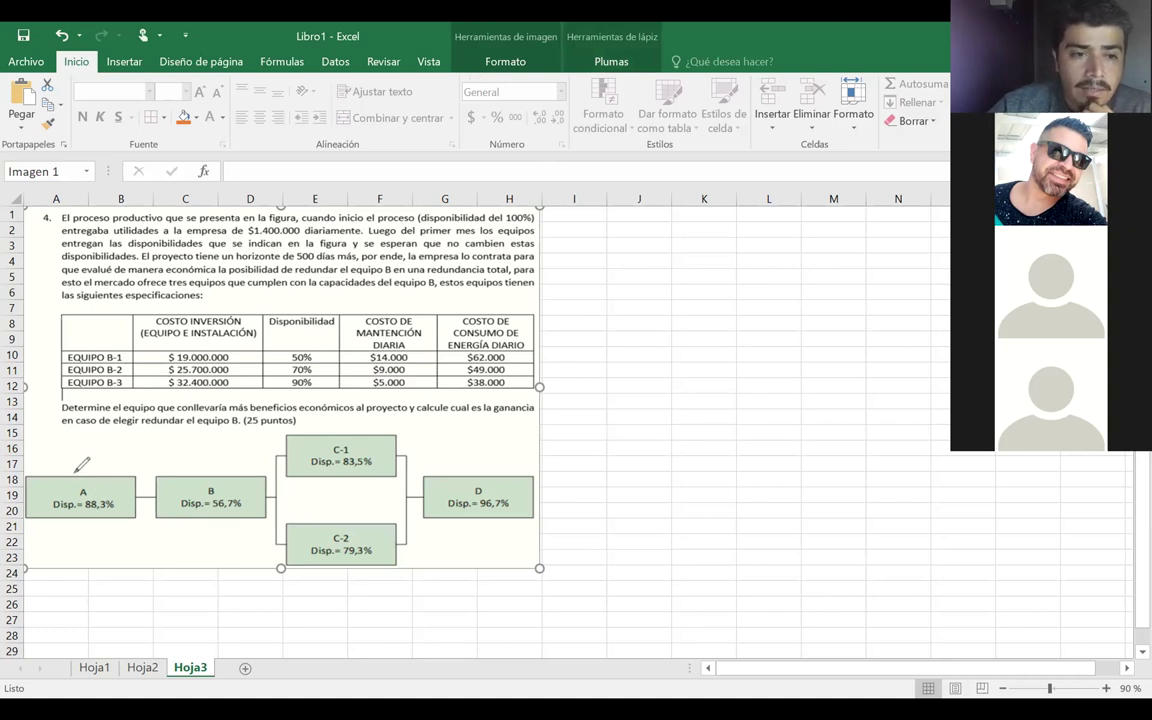
- Trace the process flow in ink from block A to B, on to C-1 and C-2, and from C-1 to D, marking both C blocks
{"action": "left_click_drag", "start_coordinate": [76, 474], "coordinate": [178, 466]}
{"action": "left_click", "coordinate": [205, 473]}
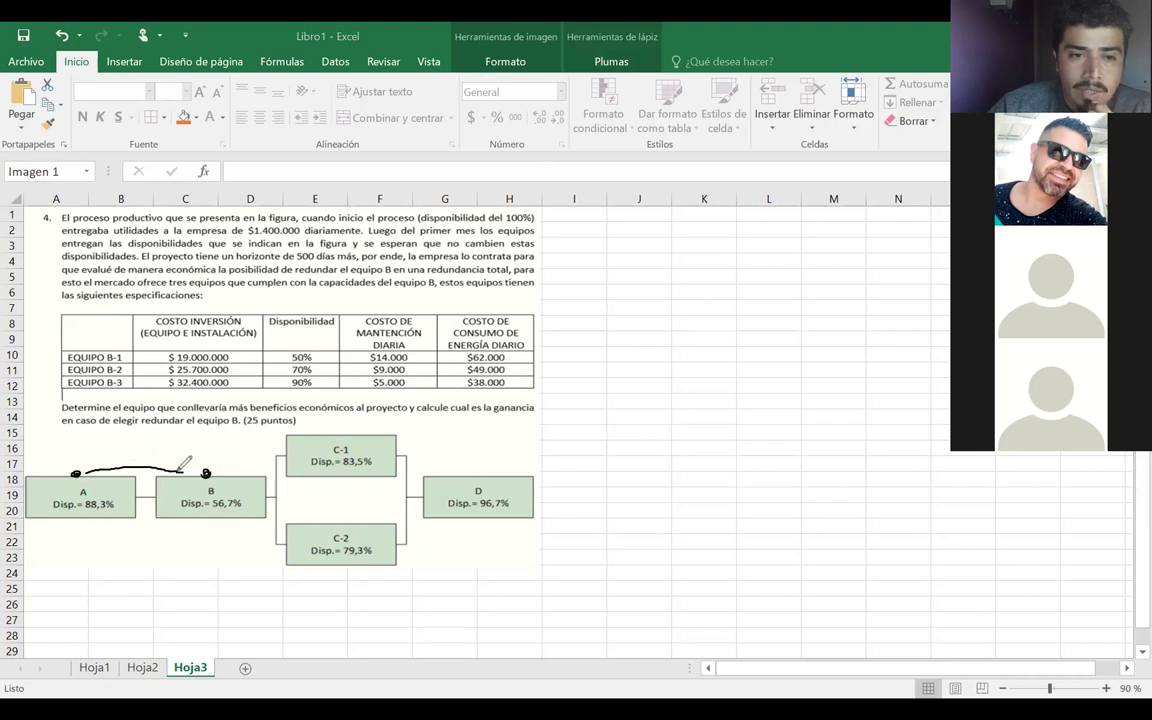
{"action": "mouse_move", "coordinate": [277, 494]}
{"action": "left_mouse_down"}
{"action": "mouse_move", "coordinate": [281, 470]}
{"action": "mouse_move", "coordinate": [302, 456]}
{"action": "mouse_move", "coordinate": [293, 532]}
{"action": "left_mouse_up"}
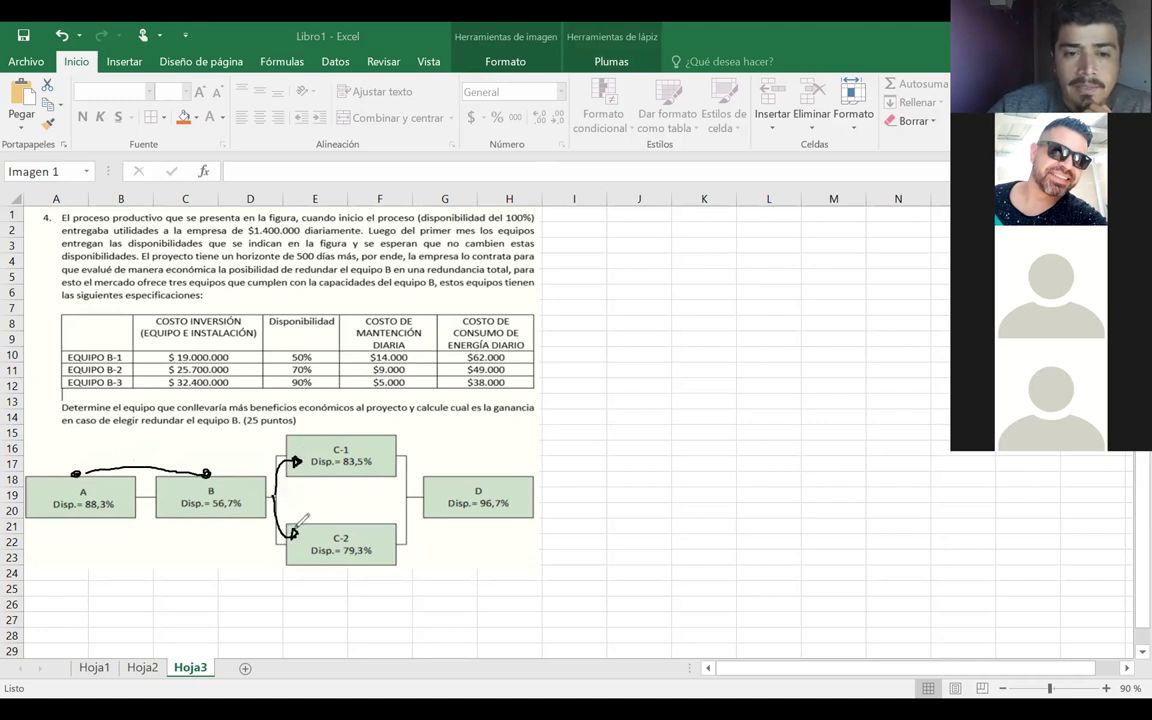
{"action": "left_click_drag", "start_coordinate": [365, 440], "coordinate": [379, 434]}
{"action": "left_click_drag", "start_coordinate": [360, 535], "coordinate": [366, 532]}
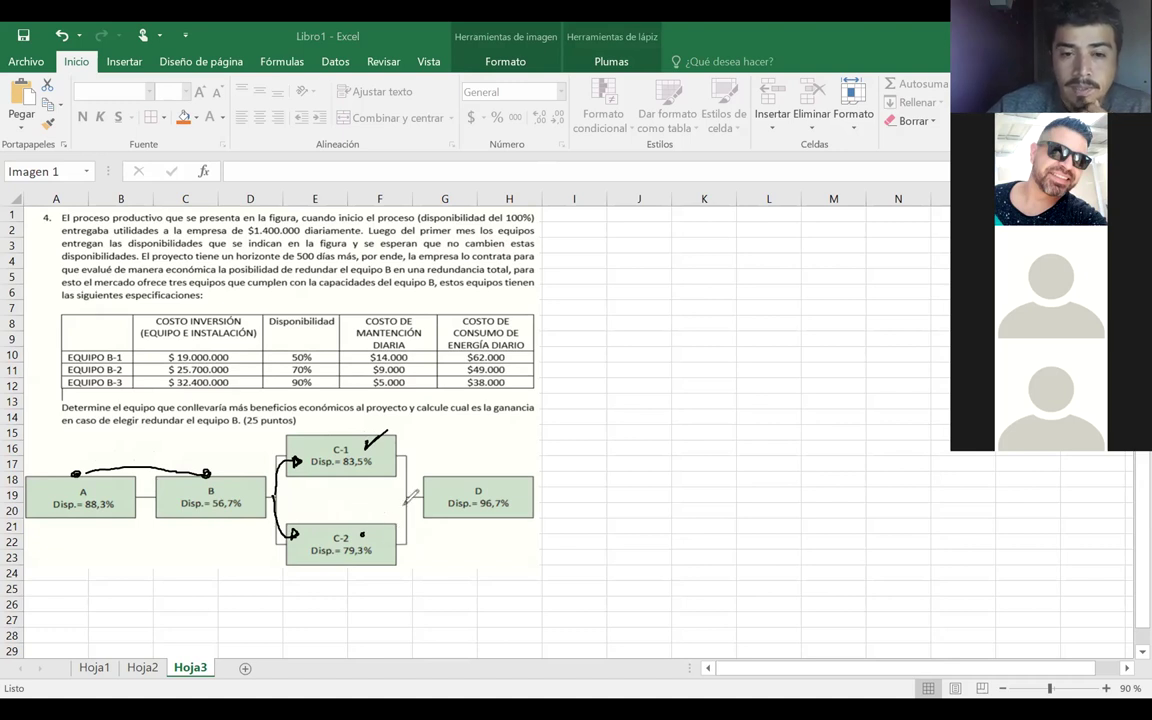
{"action": "left_click_drag", "start_coordinate": [397, 458], "coordinate": [419, 497]}
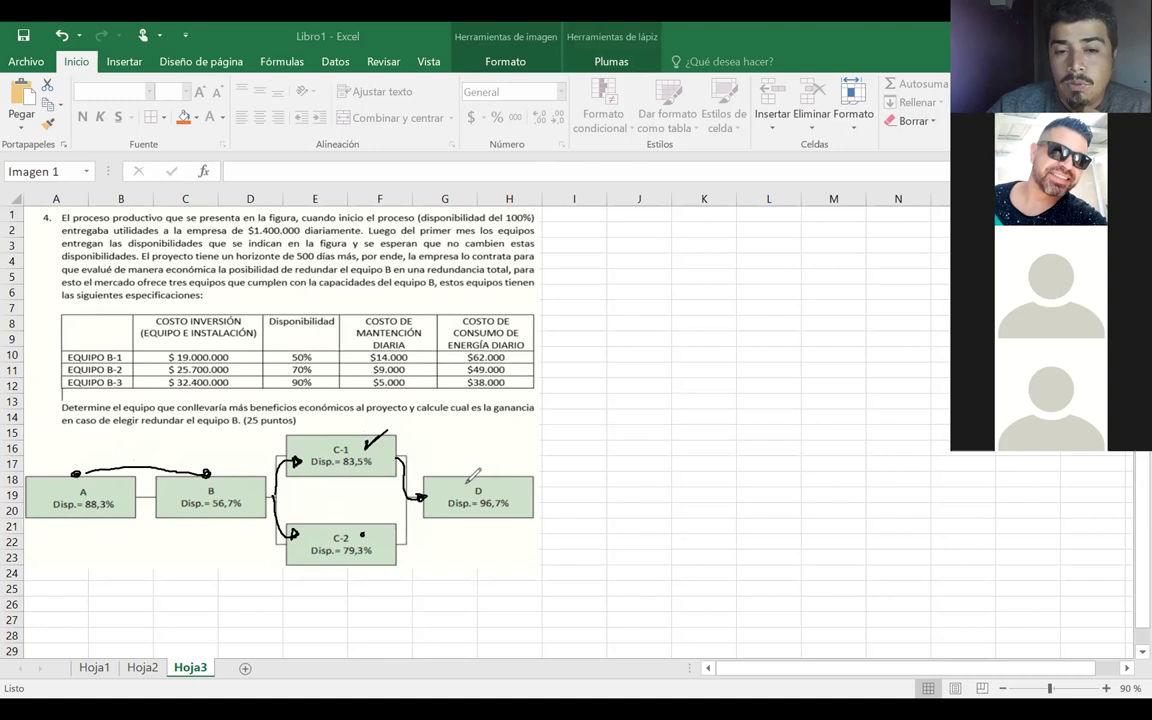
- Handwrite Producto beside block D and MP with an arrow above block A, and clear all ink
{"action": "left_click_drag", "start_coordinate": [588, 480], "coordinate": [590, 512]}
{"action": "mouse_move", "coordinate": [588, 481]}
{"action": "left_mouse_down"}
{"action": "mouse_move", "coordinate": [591, 497]}
{"action": "mouse_move", "coordinate": [628, 507]}
{"action": "mouse_move", "coordinate": [673, 500]}
{"action": "mouse_move", "coordinate": [710, 520]}
{"action": "mouse_move", "coordinate": [734, 508]}
{"action": "left_mouse_up"}
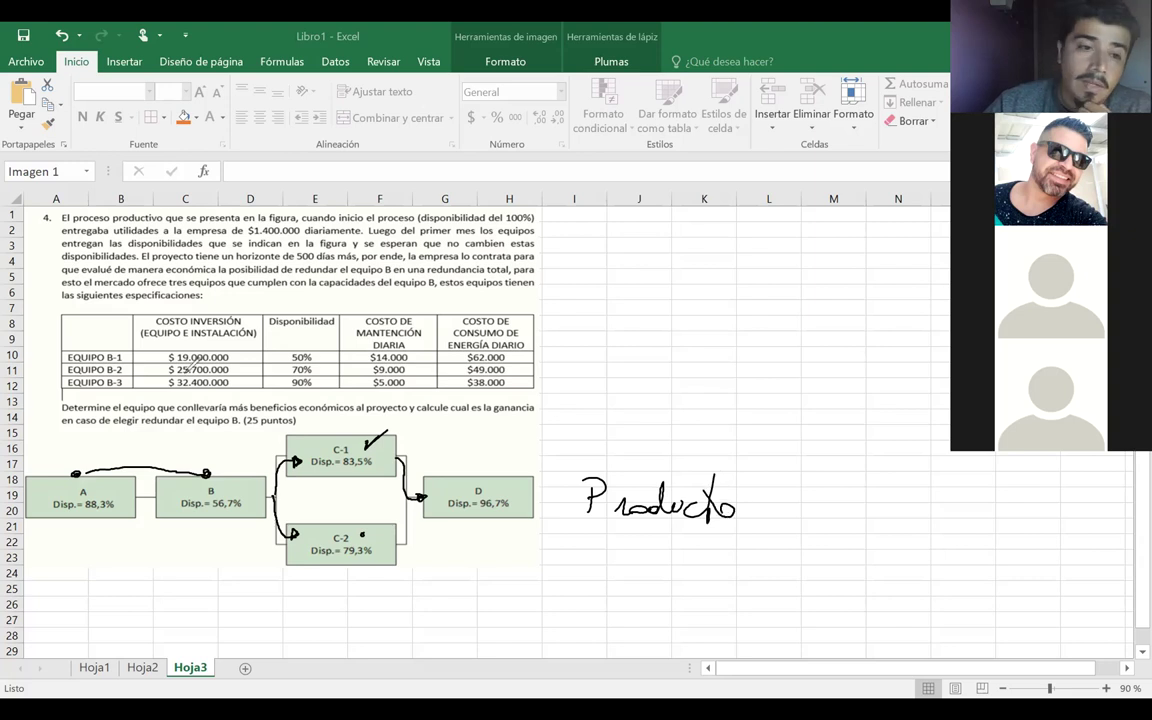
{"action": "mouse_move", "coordinate": [38, 440]}
{"action": "left_mouse_down"}
{"action": "mouse_move", "coordinate": [52, 422]}
{"action": "mouse_move", "coordinate": [57, 440]}
{"action": "mouse_move", "coordinate": [62, 430]}
{"action": "left_mouse_up"}
{"action": "left_click_drag", "start_coordinate": [30, 470], "coordinate": [41, 455]}
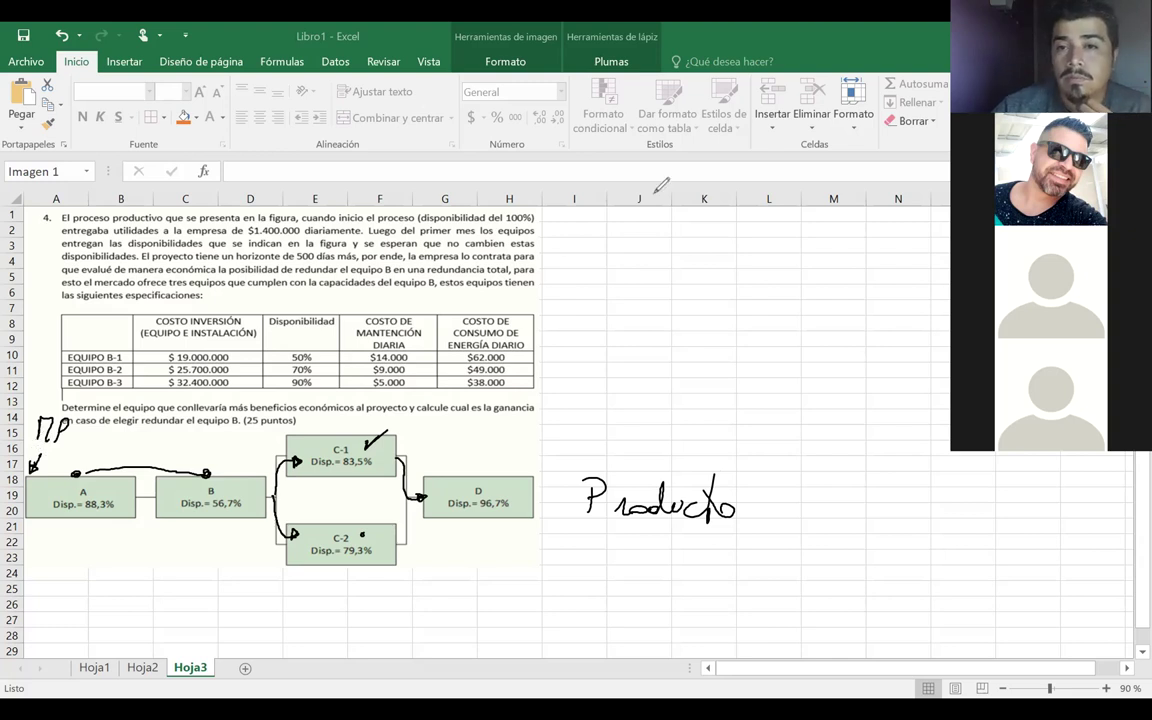
{"action": "key", "text": "e"}
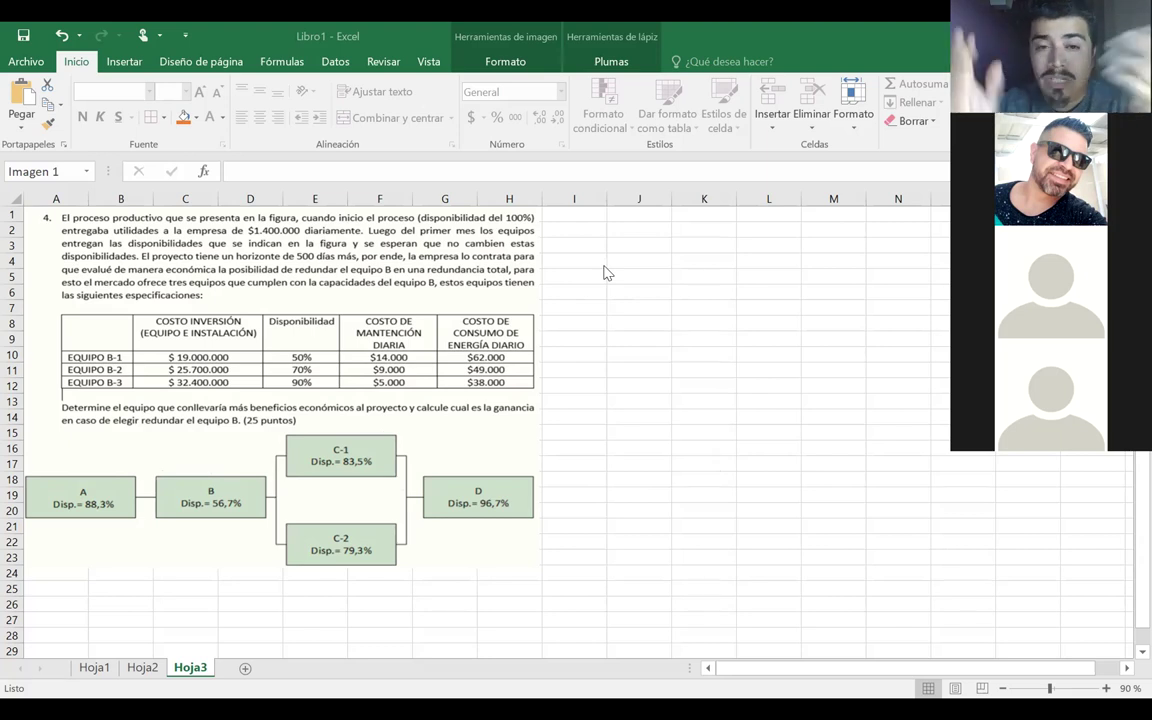
{"action": "left_click", "coordinate": [556, 219]}
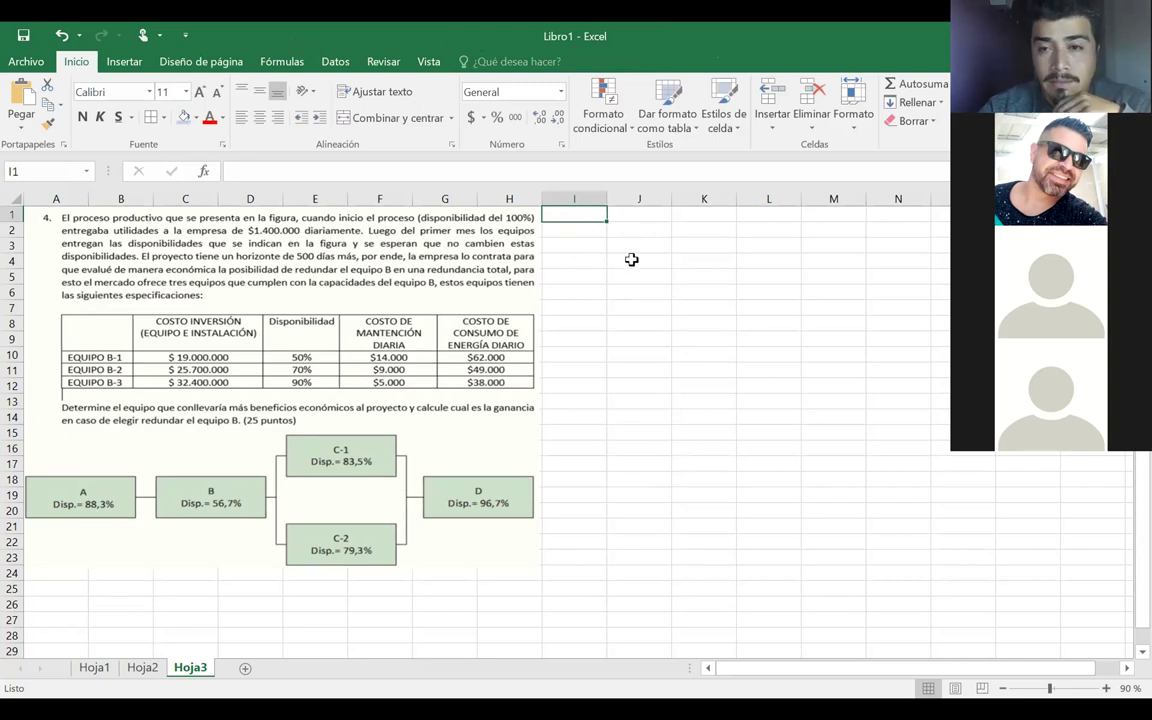
{"action": "type", "text": "Utilidad"}
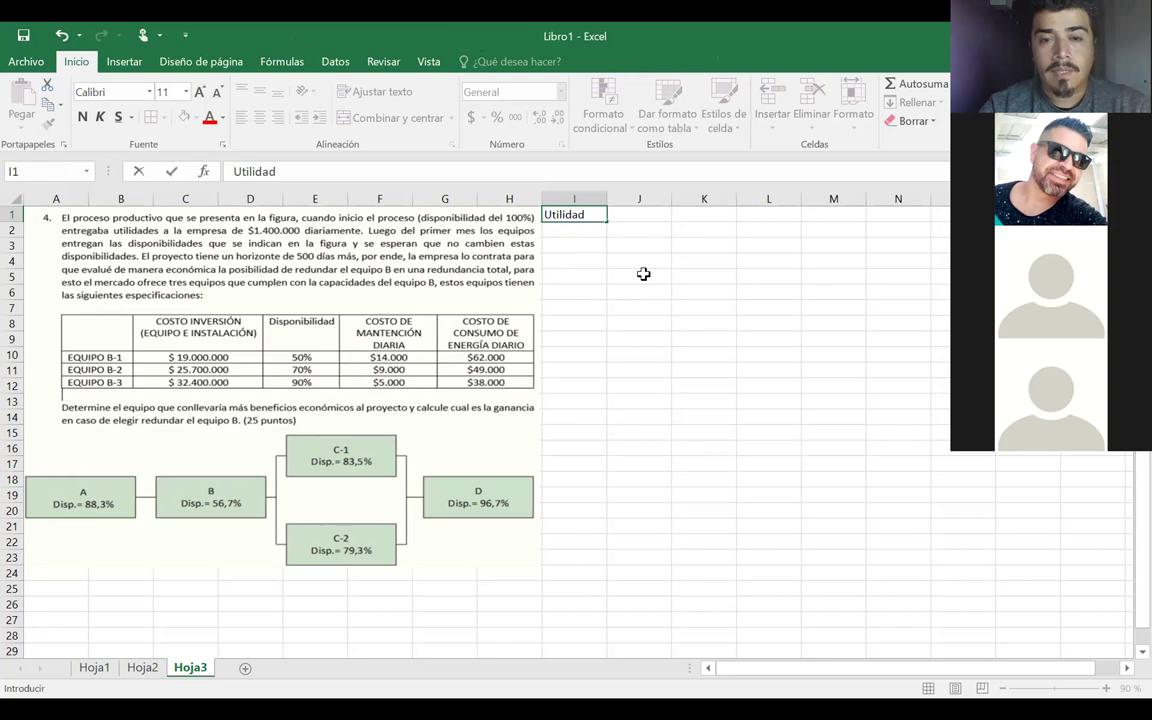
{"action": "left_click", "coordinate": [643, 275]}
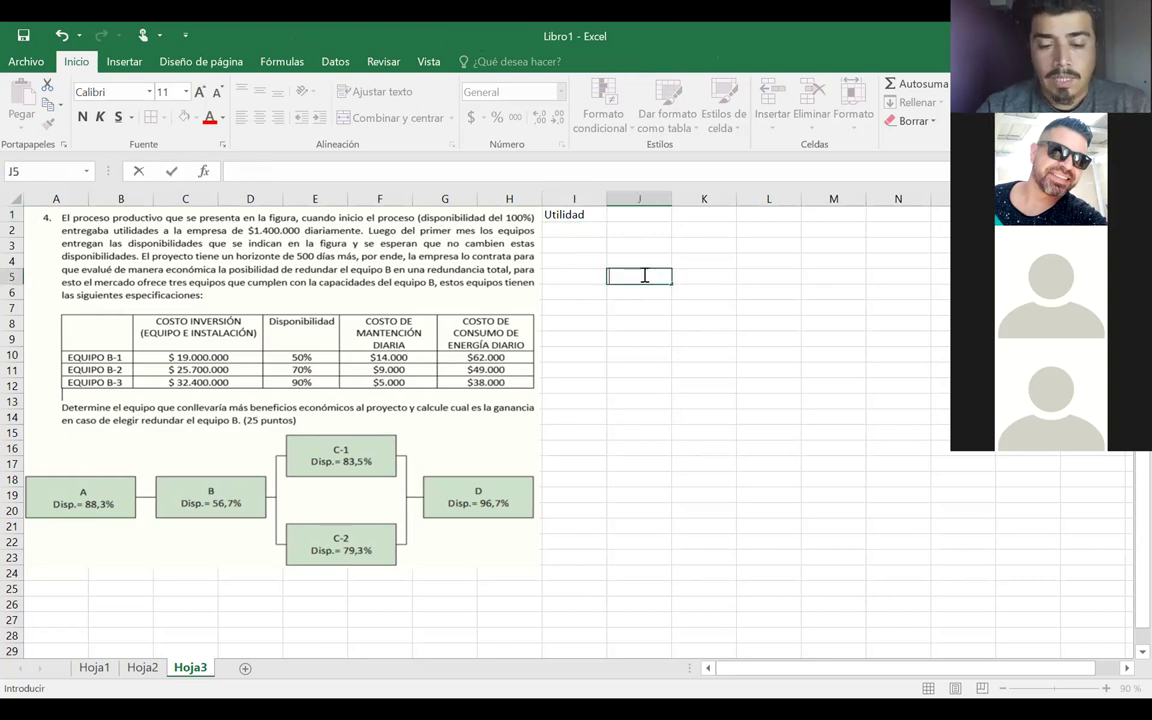
- Enter the heading DATOS: in I1 and the label Utilidad= in I2
{"action": "left_click", "coordinate": [562, 214]}
{"action": "type", "text": "DATOS:"}
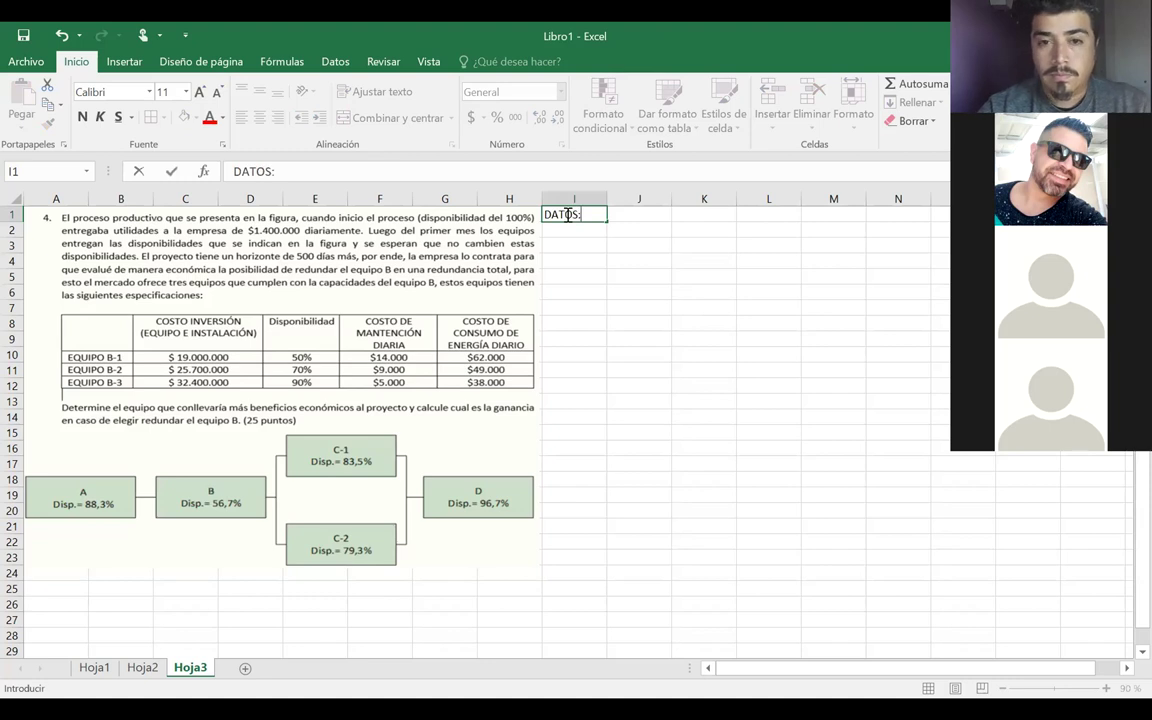
{"action": "key", "text": "Return"}
{"action": "type", "text": "Utili"}
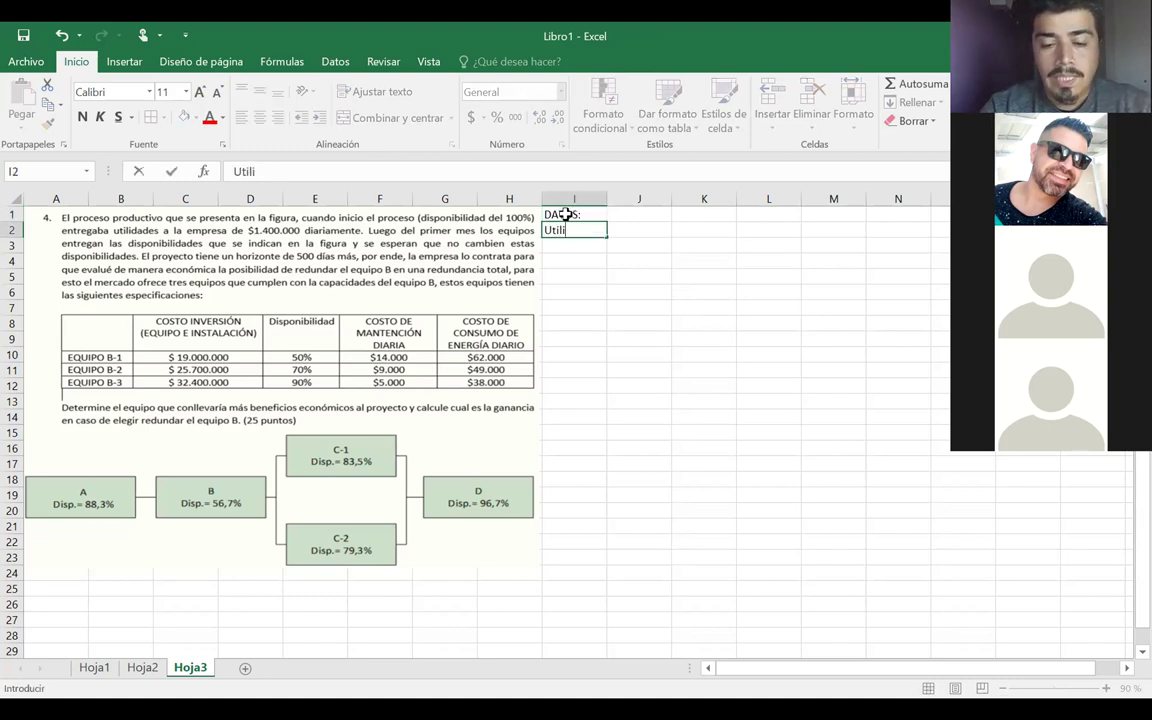
{"action": "type", "text": "dad="}
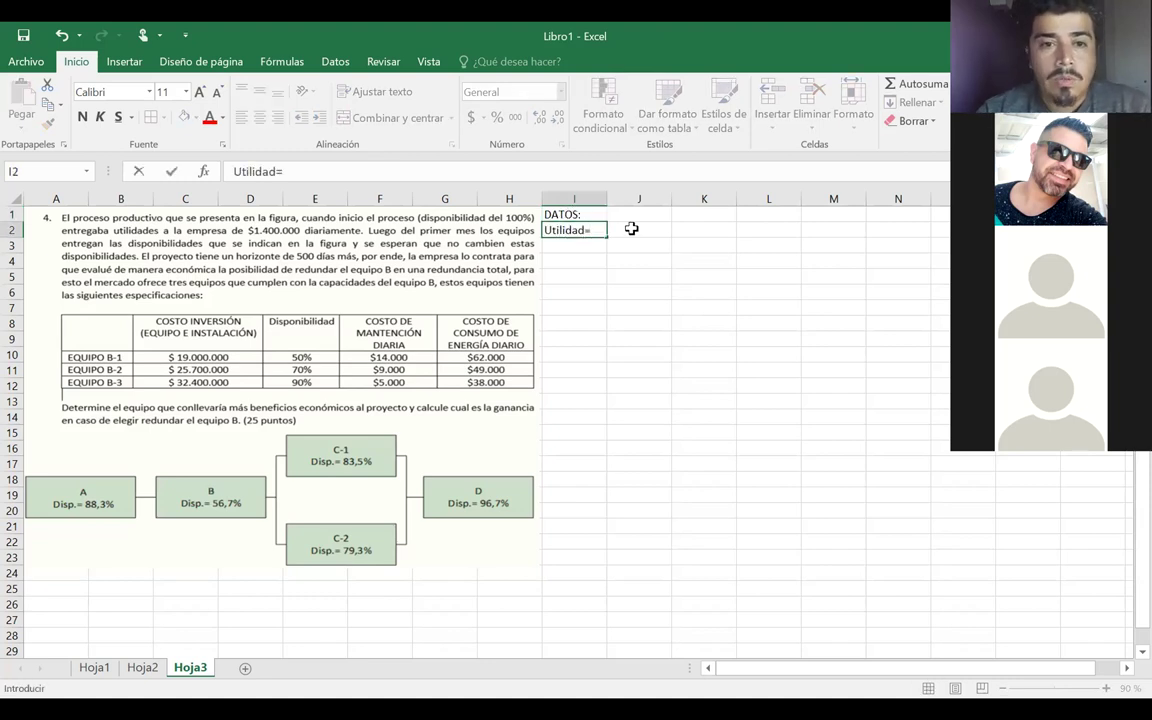
- Enter 1400000 in J2 in dollar accounting format without decimals, and narrow column J slightly
{"action": "left_click", "coordinate": [638, 233]}
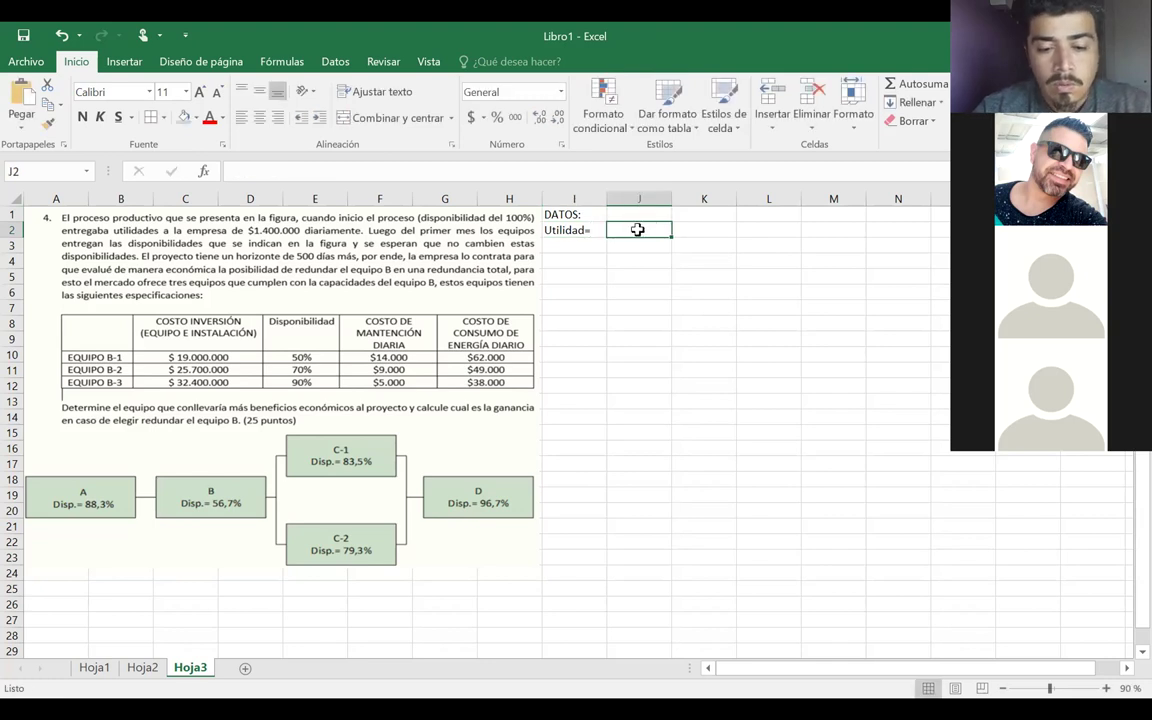
{"action": "type", "text": "1400"}
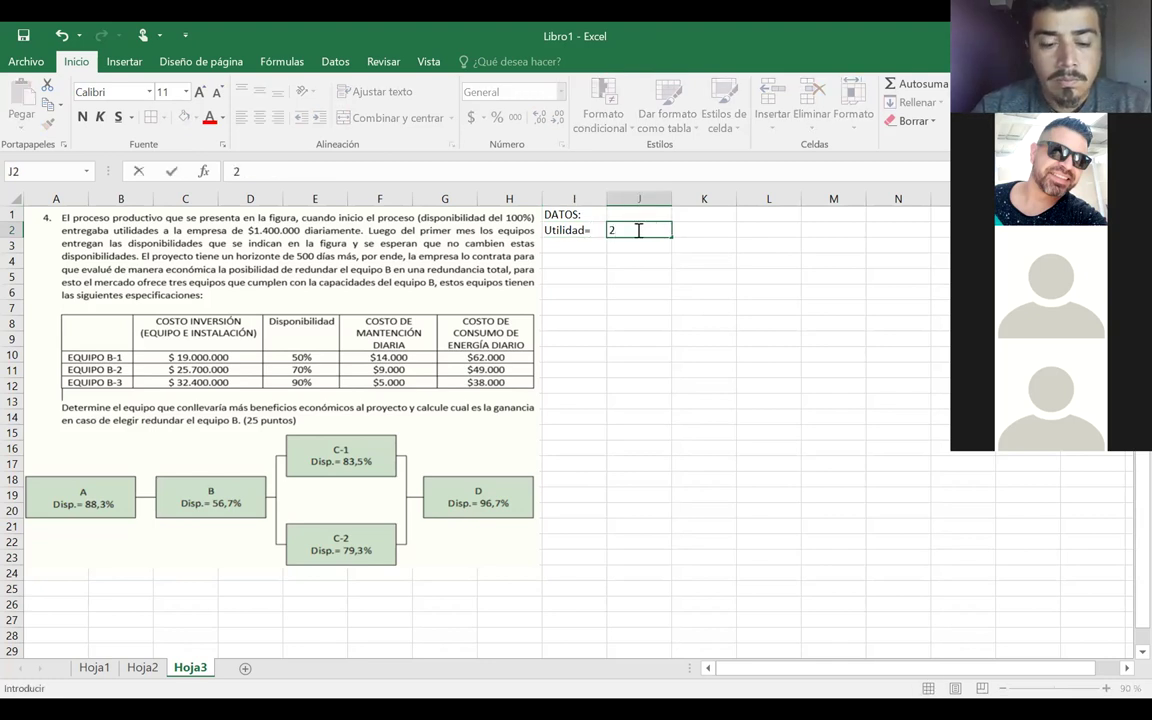
{"action": "type", "text": "0000"}
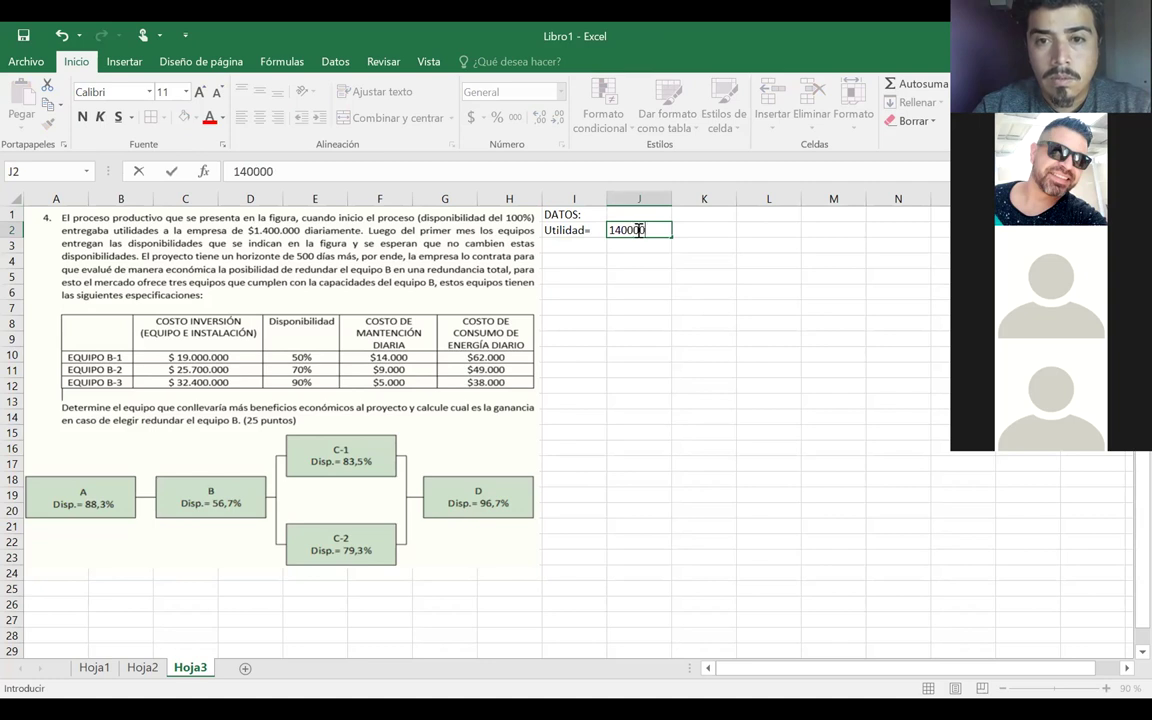
{"action": "key", "text": "Return"}
{"action": "left_click", "coordinate": [637, 230]}
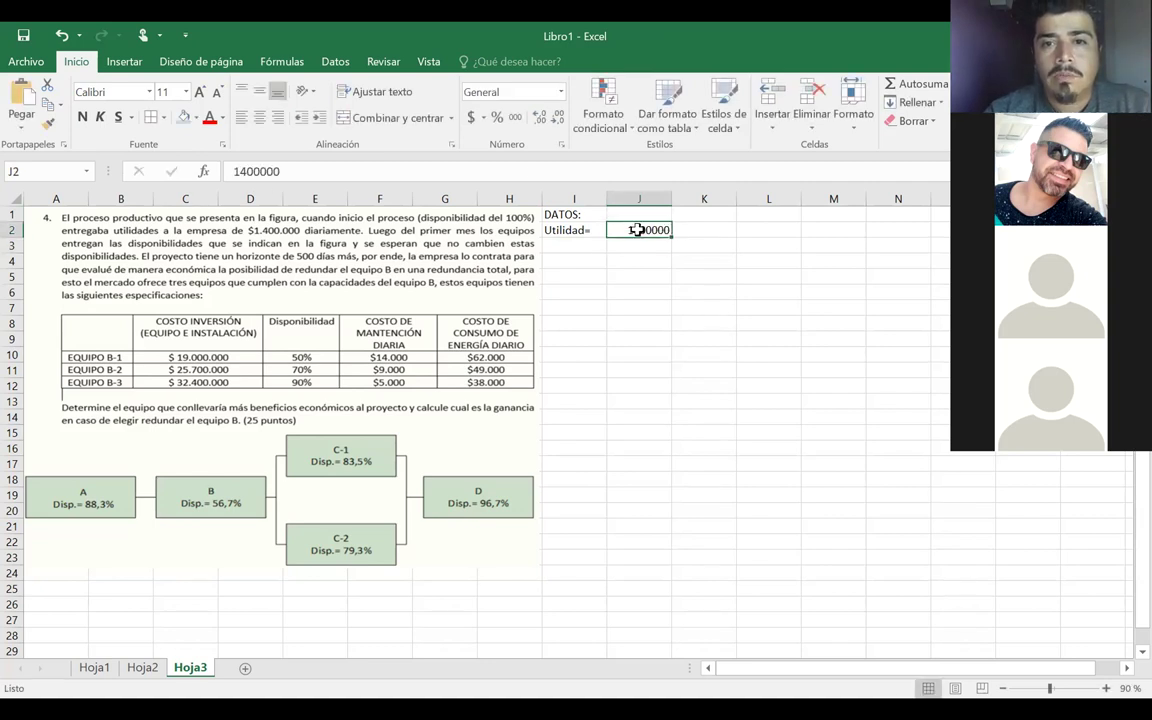
{"action": "left_click", "coordinate": [471, 117]}
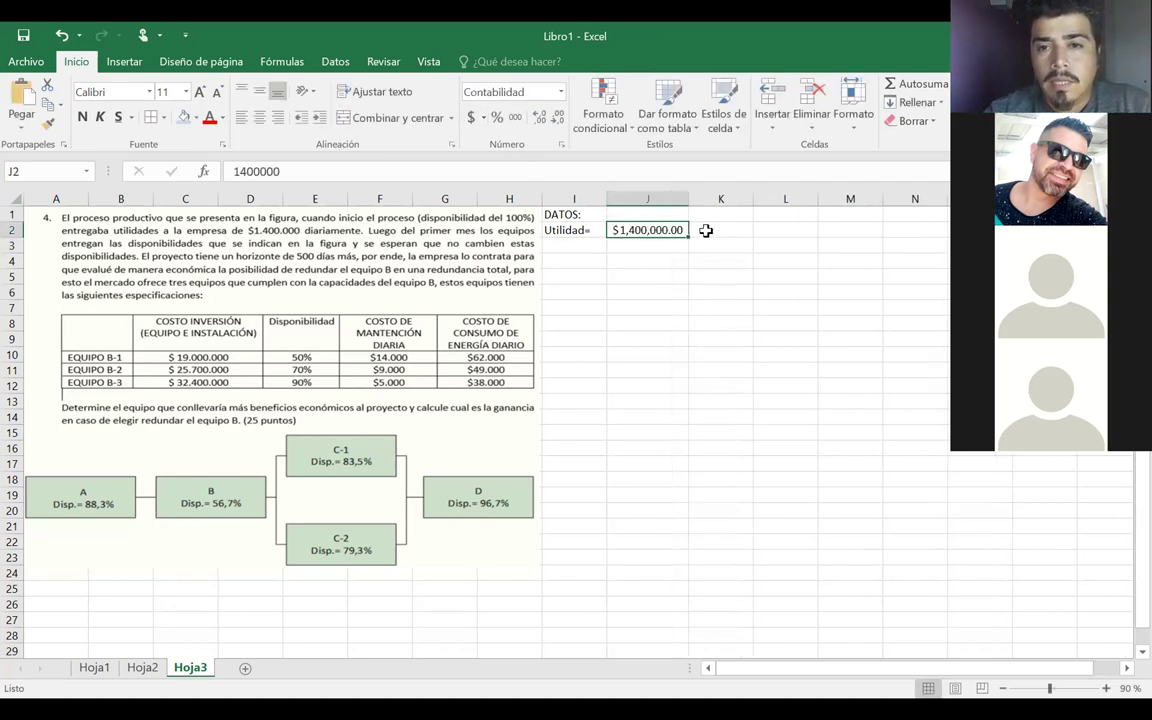
{"action": "left_click", "coordinate": [557, 117]}
{"action": "left_click", "coordinate": [557, 117]}
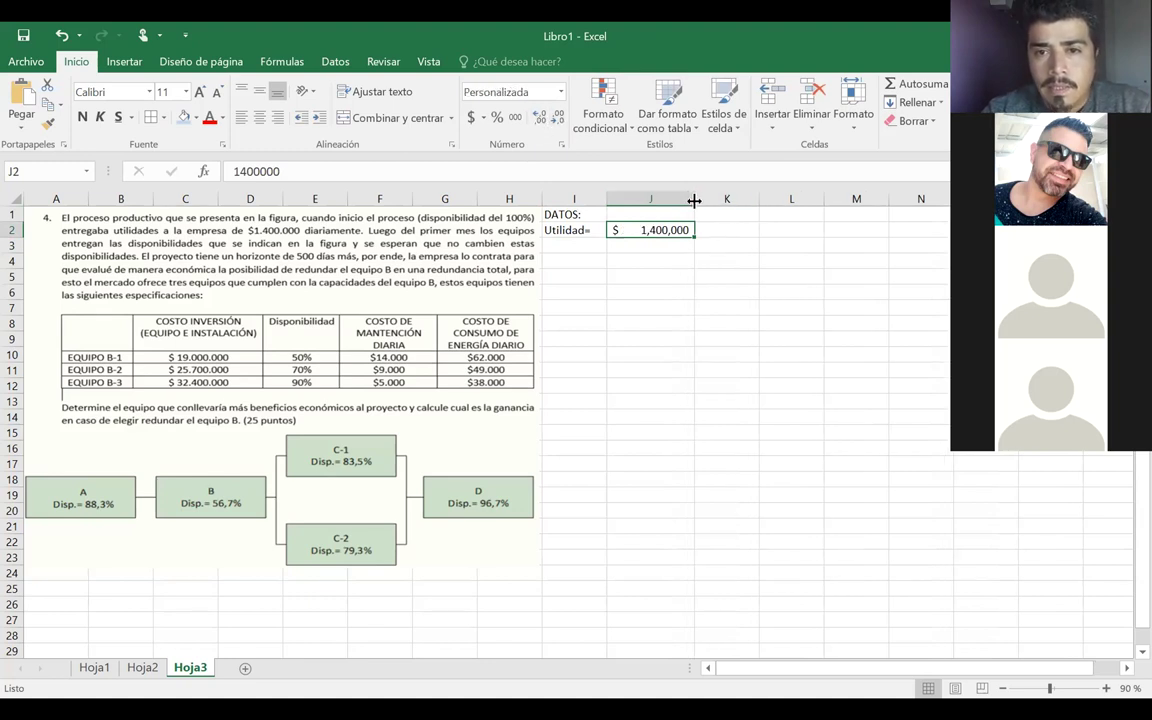
{"action": "left_click_drag", "start_coordinate": [694, 199], "coordinate": [688, 200]}
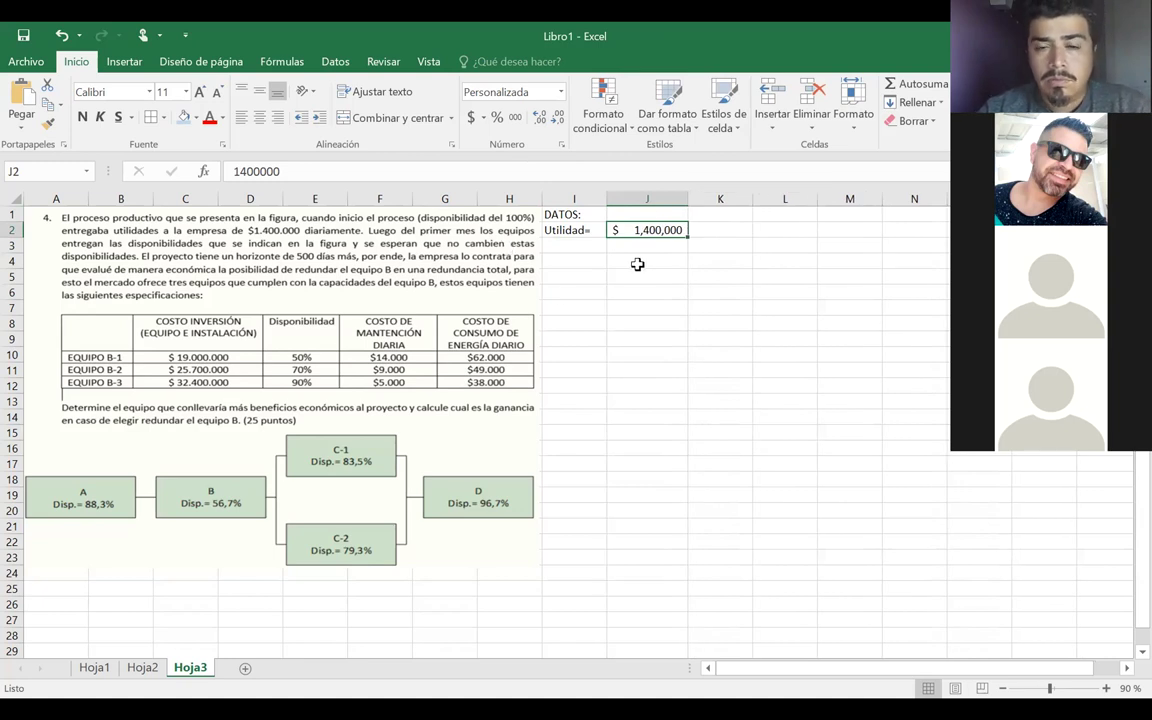
- Enter diaria in K2 as the period beside the Utilidad amount
{"action": "left_click", "coordinate": [703, 231]}
{"action": "type", "text": "diari"}
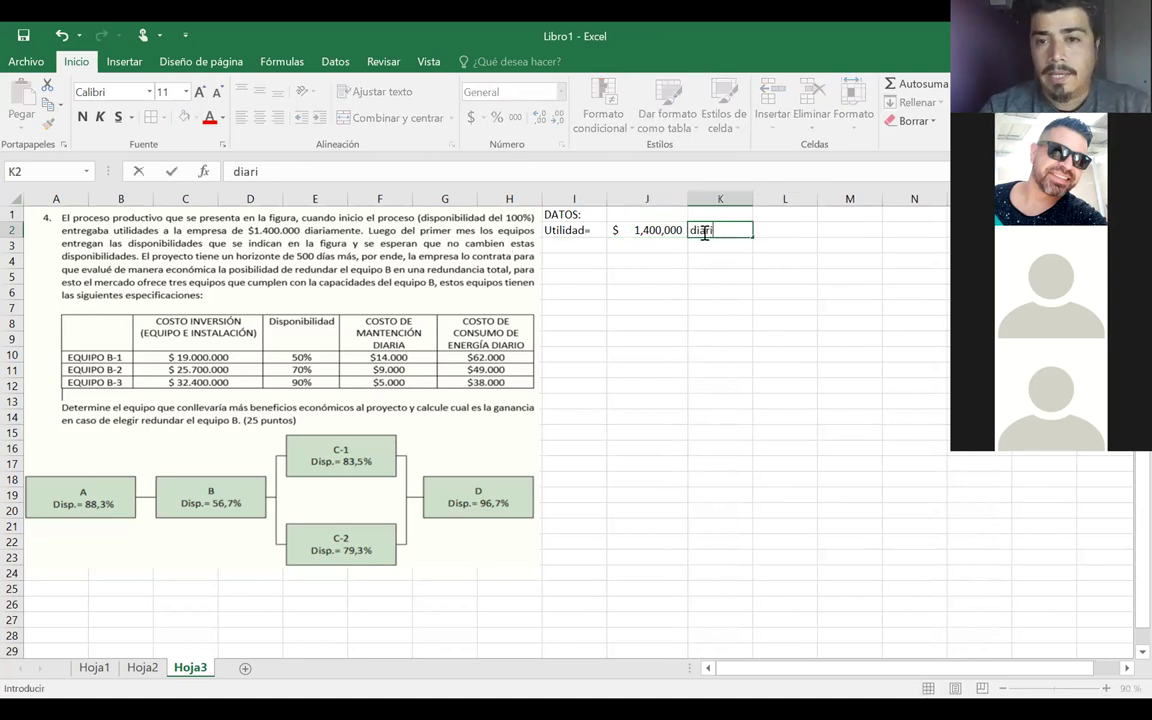
{"action": "type", "text": "a"}
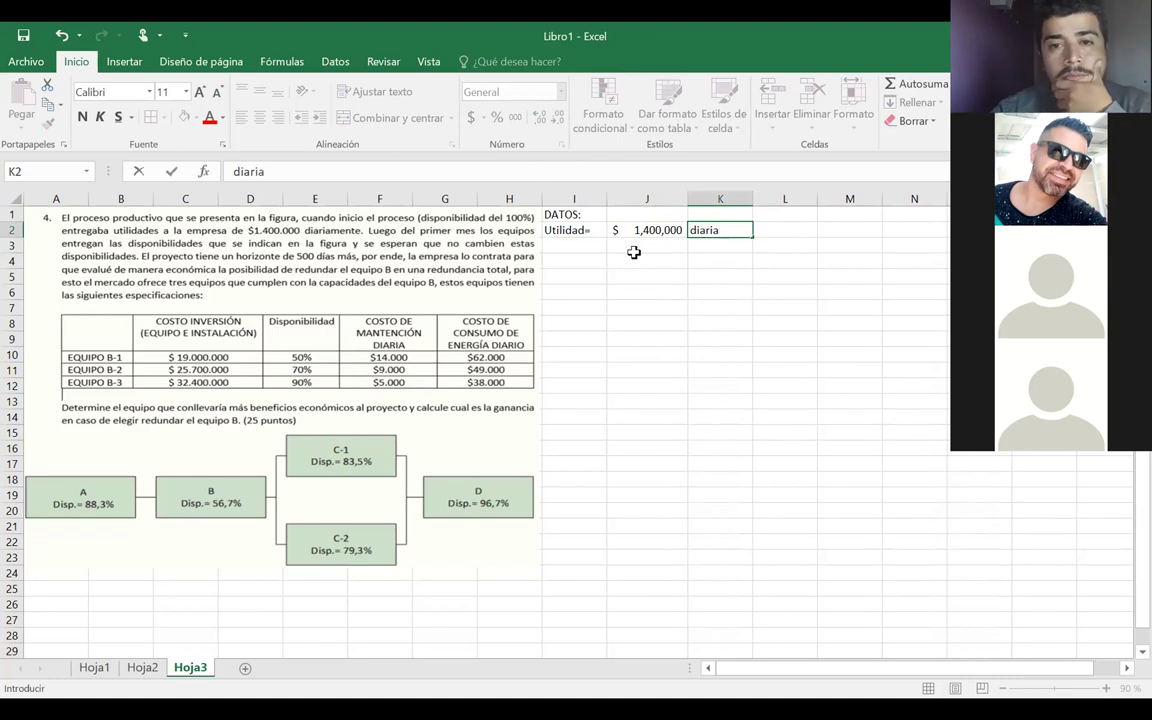
- Enter the label Horizonte= in I3, the value 500 in J3 and the unit días in K3
{"action": "left_click", "coordinate": [575, 245]}
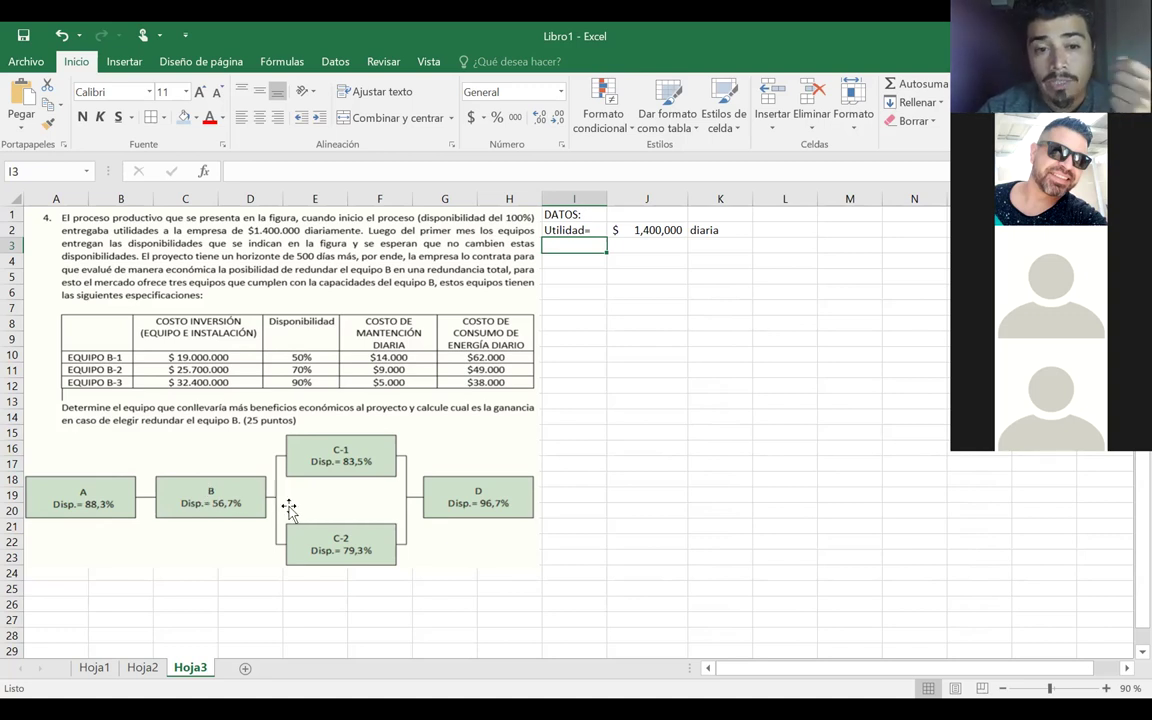
{"action": "left_click", "coordinate": [212, 512]}
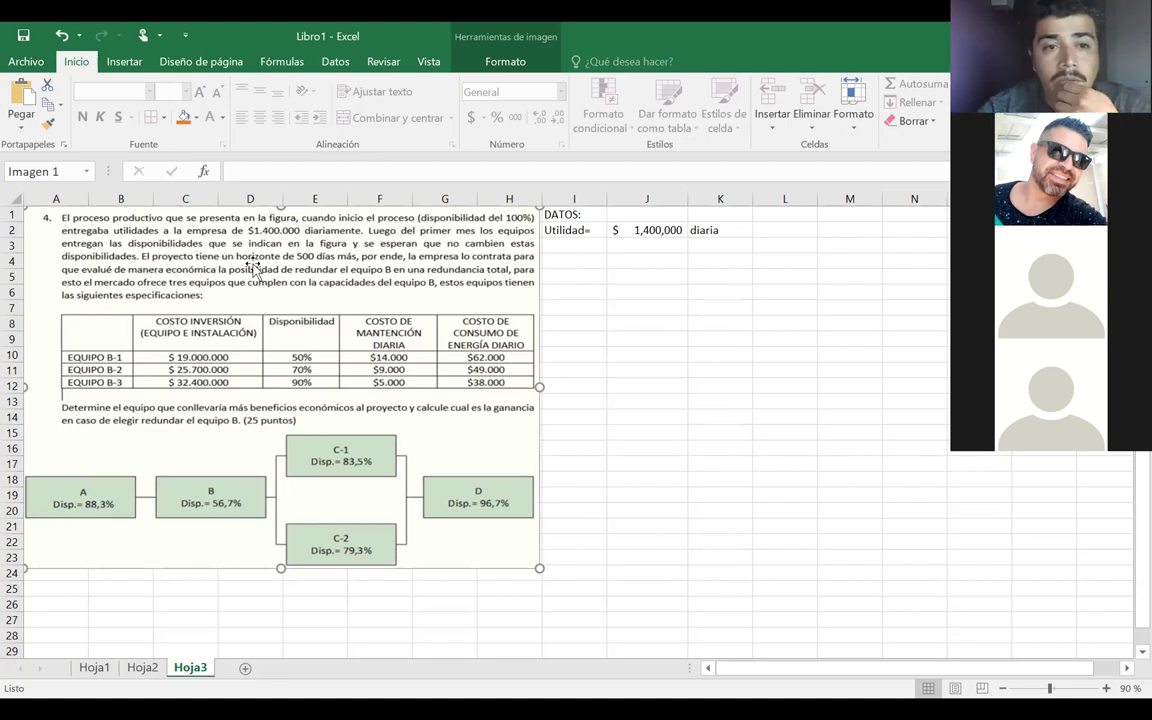
{"action": "left_click", "coordinate": [576, 246]}
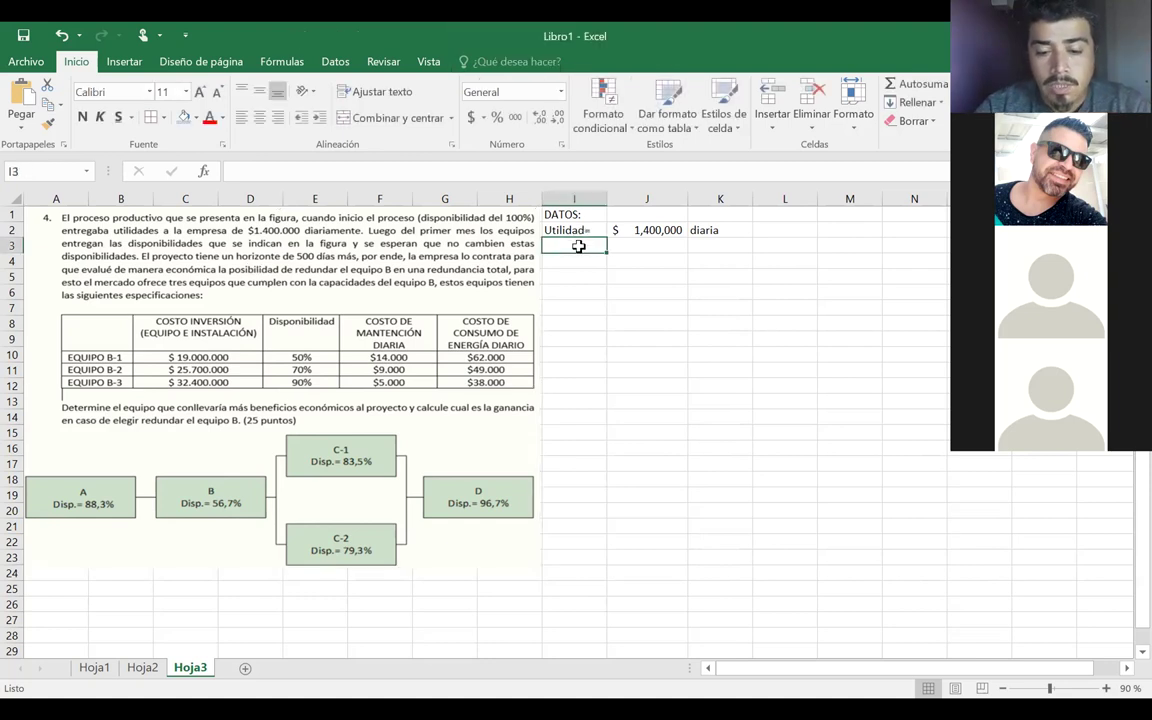
{"action": "type", "text": "Horizont"}
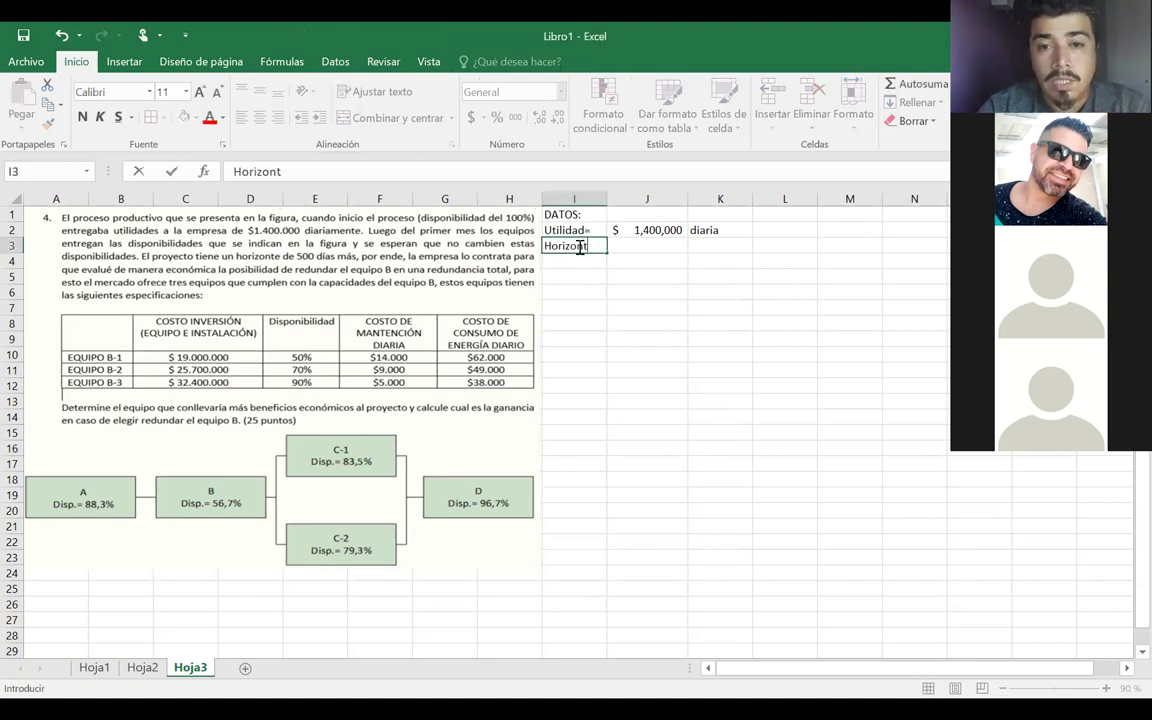
{"action": "type", "text": "e="}
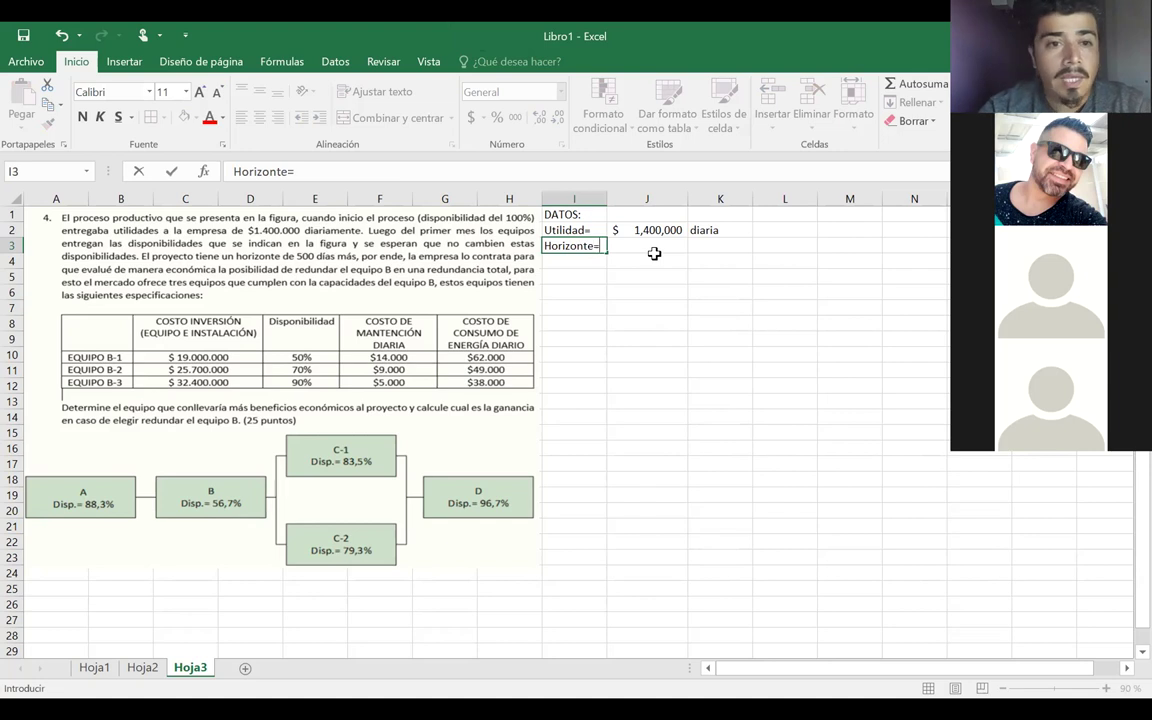
{"action": "left_click", "coordinate": [654, 254]}
{"action": "type", "text": "500"}
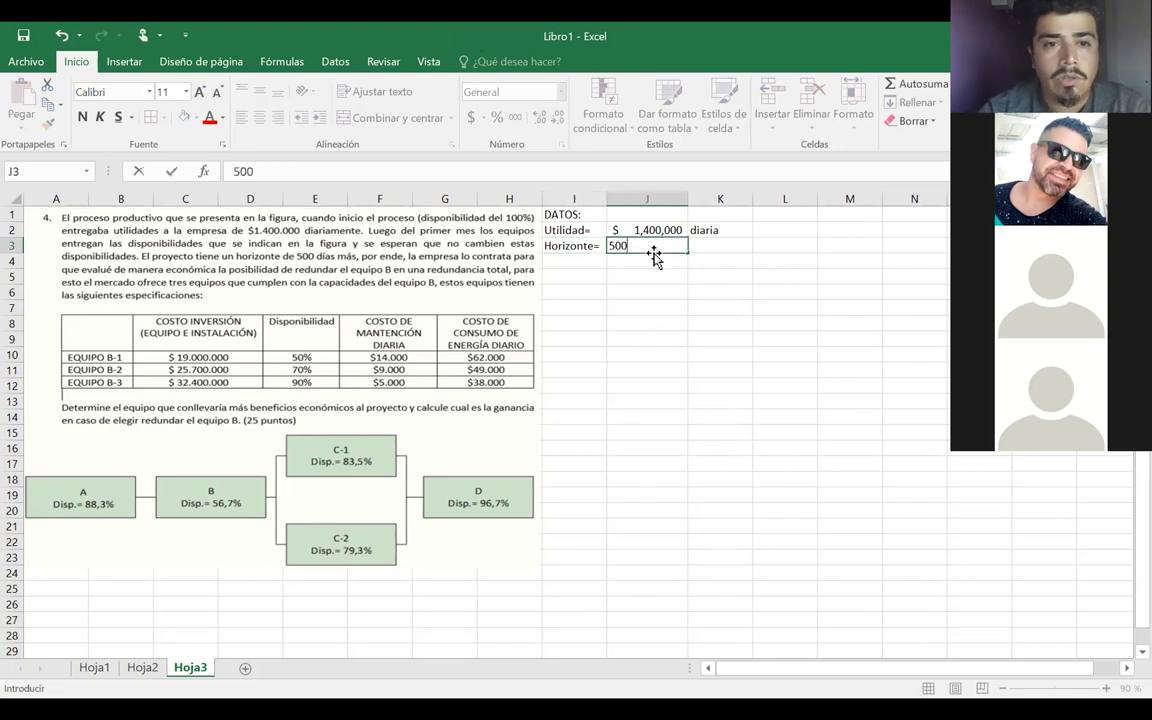
{"action": "key", "text": "Tab"}
{"action": "type", "text": "día"}
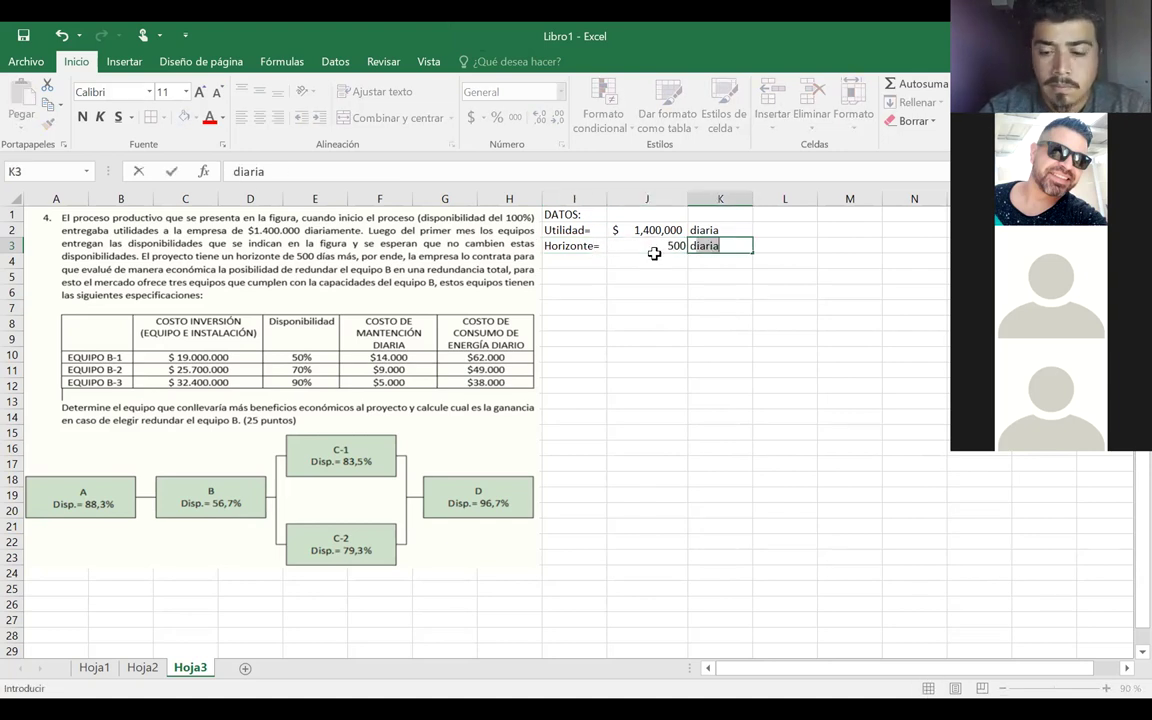
{"action": "type", "text": "s"}
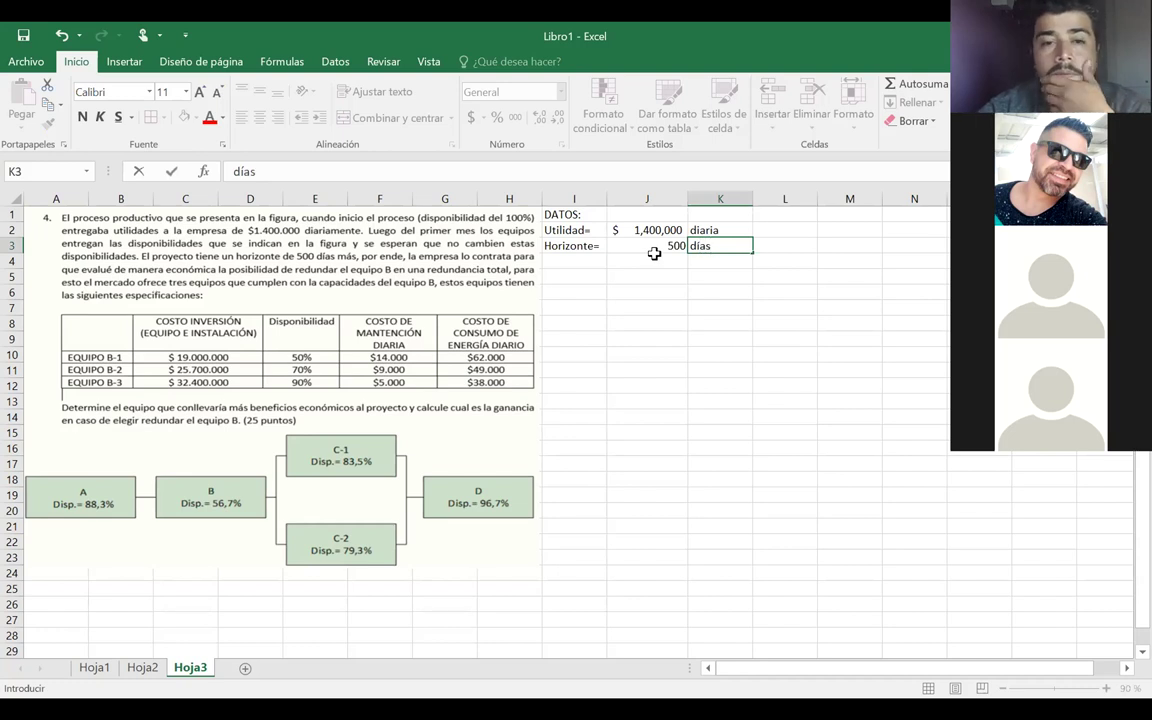
{"action": "key", "text": "Return"}
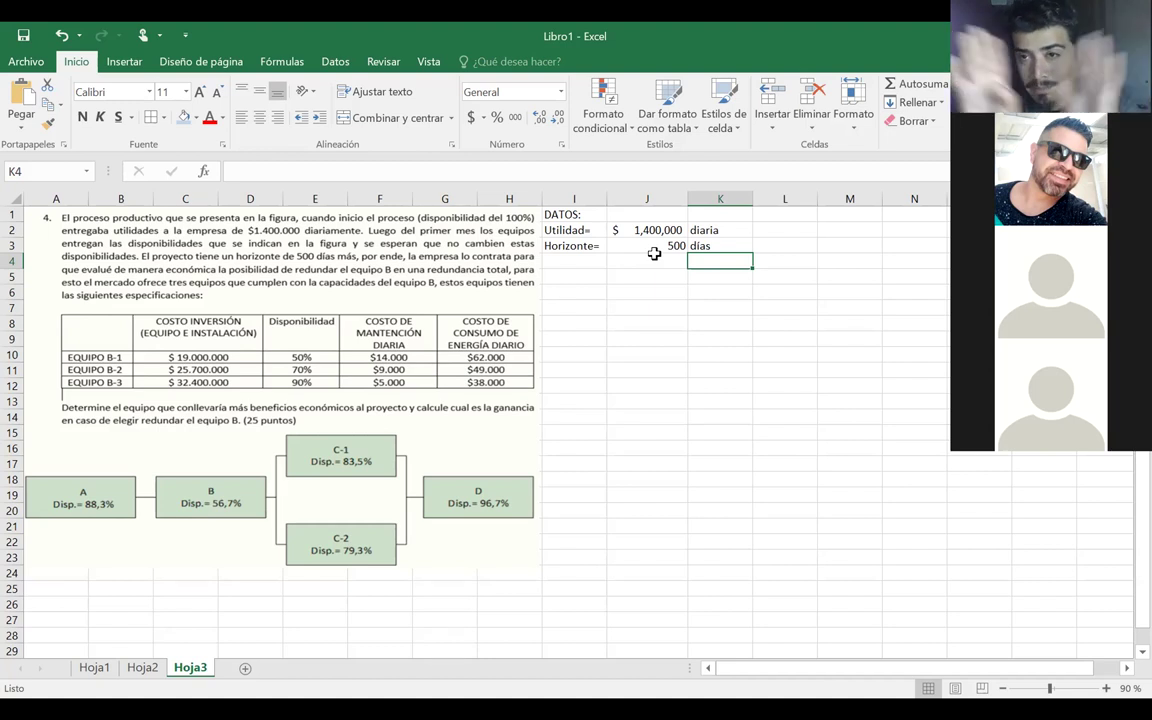
- Shade the data cells I2:K3 with a light gold fill and apply borders to all of them
{"action": "left_click_drag", "start_coordinate": [572, 245], "coordinate": [730, 246]}
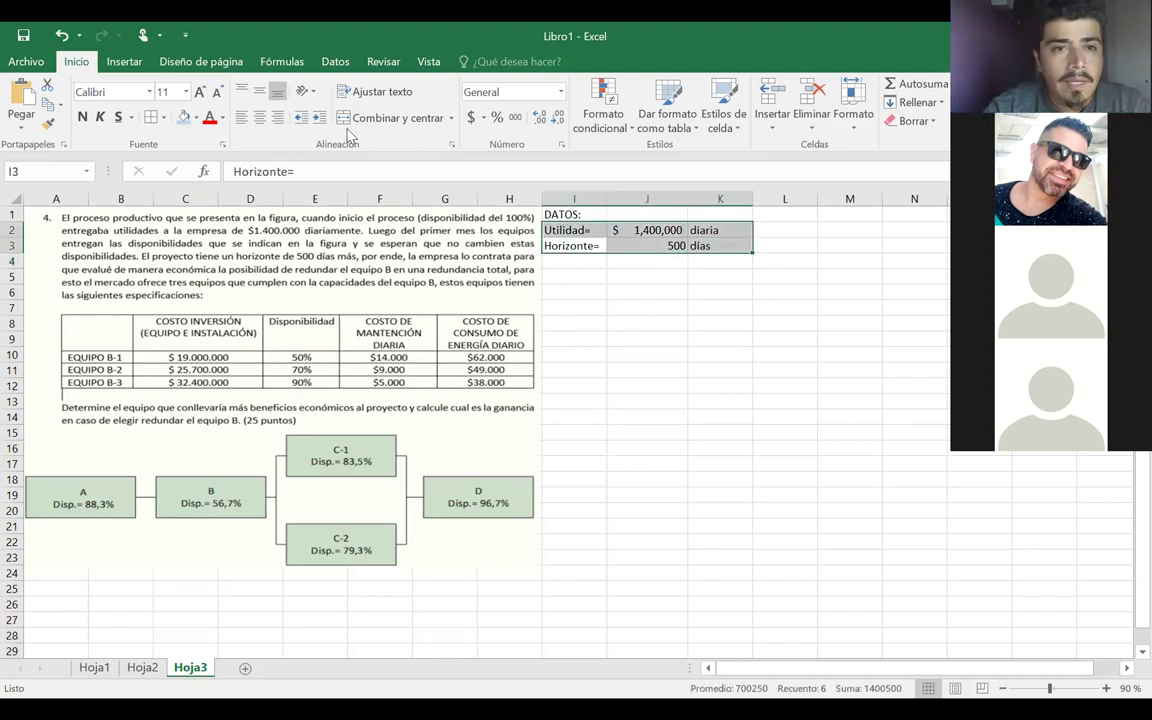
{"action": "left_click", "coordinate": [196, 117]}
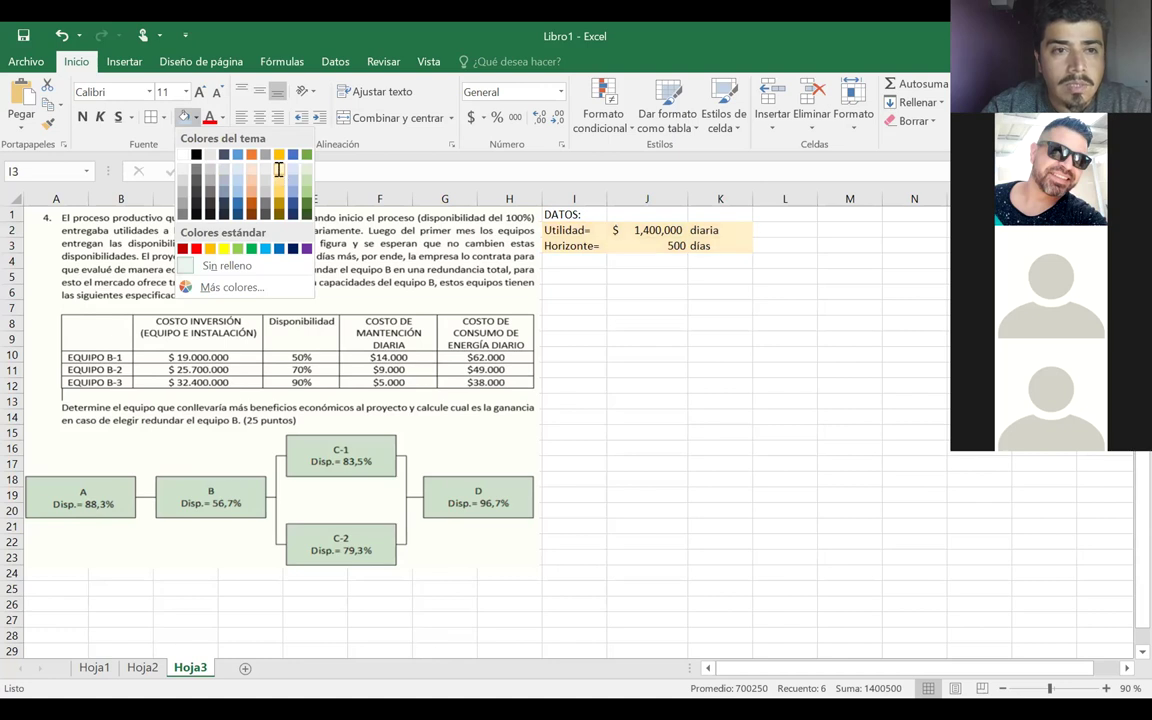
{"action": "left_click", "coordinate": [249, 154]}
{"action": "left_click", "coordinate": [149, 118]}
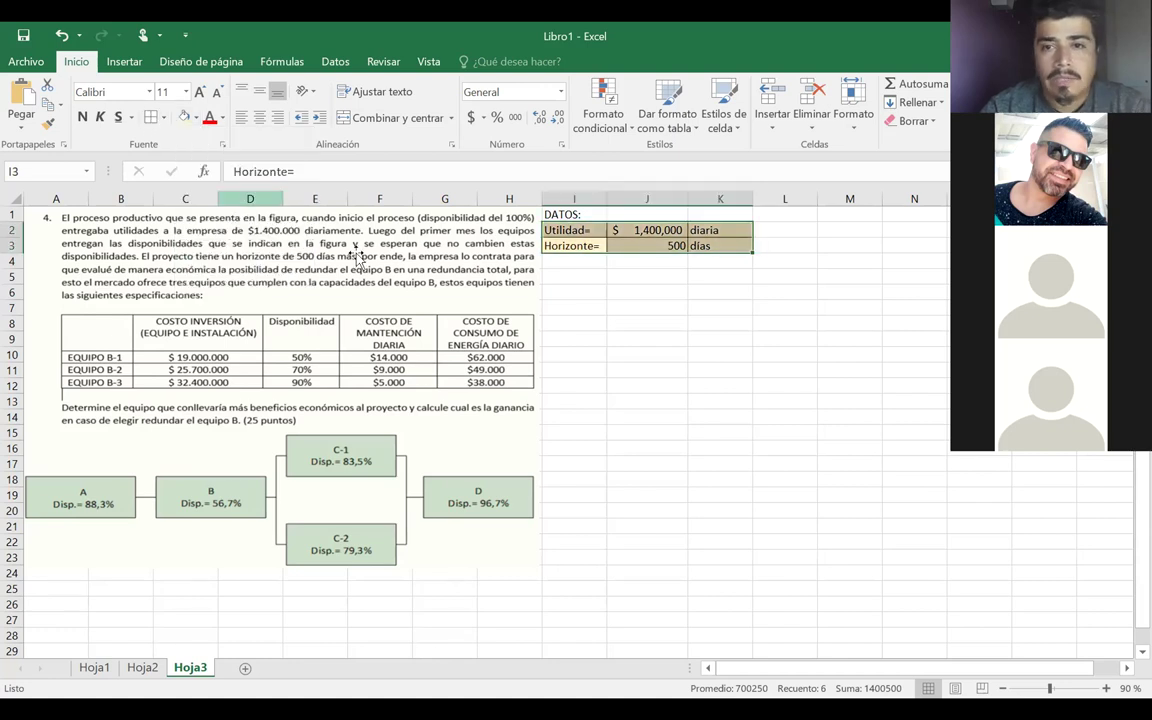
{"action": "left_click", "coordinate": [576, 324]}
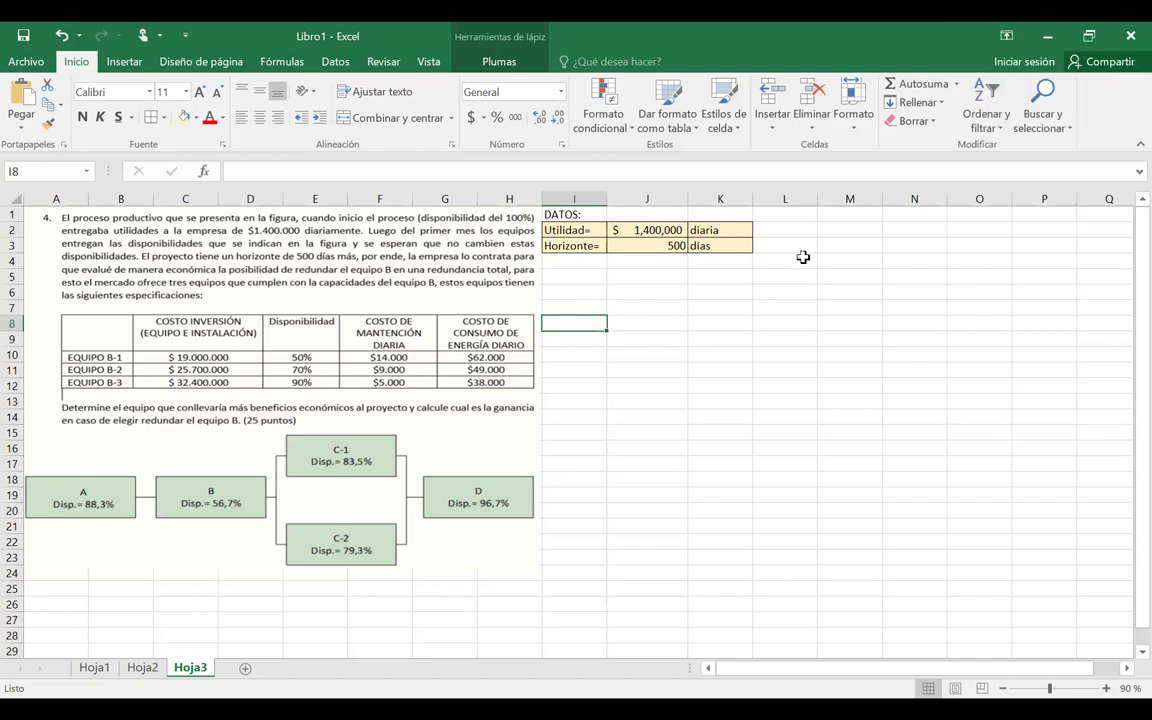
- Enter Equipo B-1 in M2 and extend the series down to Equipo B-3 in M4
{"action": "left_click_drag", "start_coordinate": [788, 278], "coordinate": [1035, 289]}
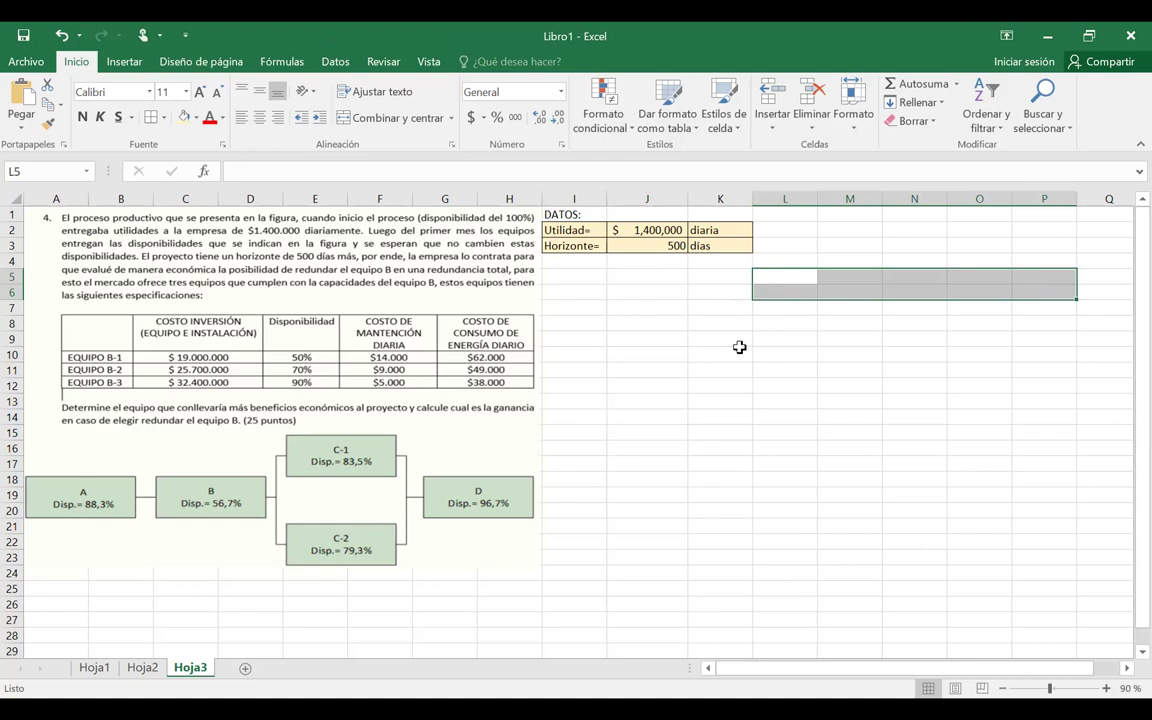
{"action": "scroll", "coordinate": [738, 345], "scroll_direction": "down", "scroll_amount": 1}
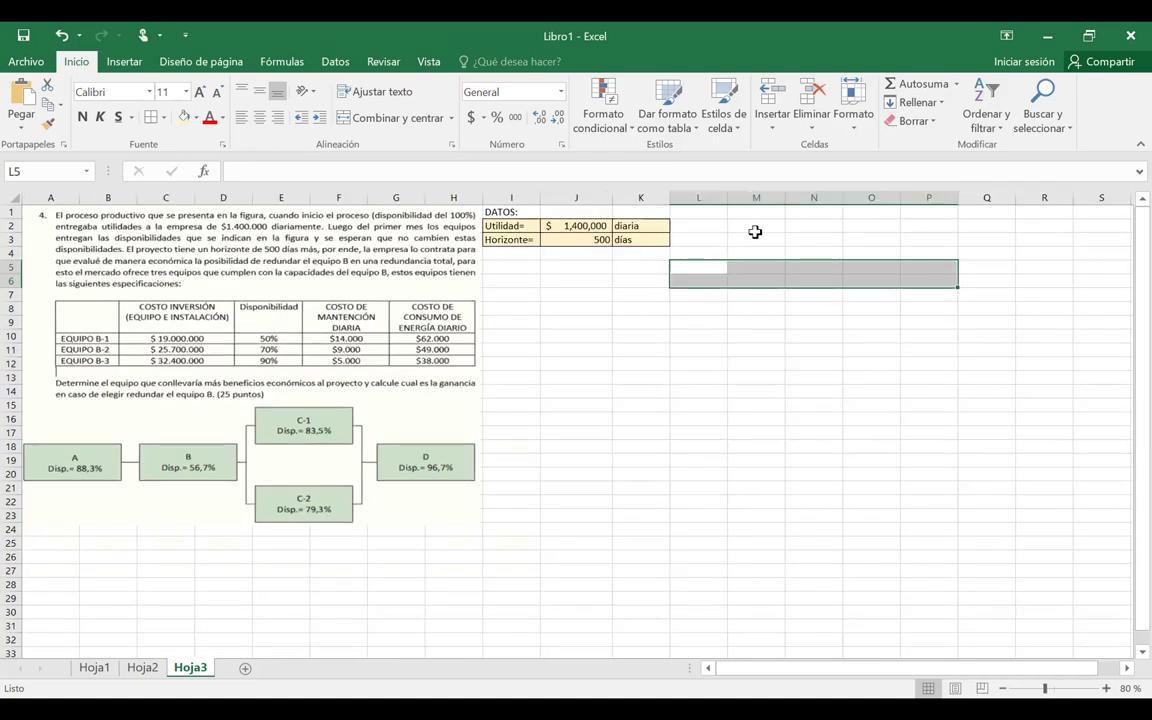
{"action": "left_click", "coordinate": [754, 234]}
{"action": "left_click", "coordinate": [742, 226]}
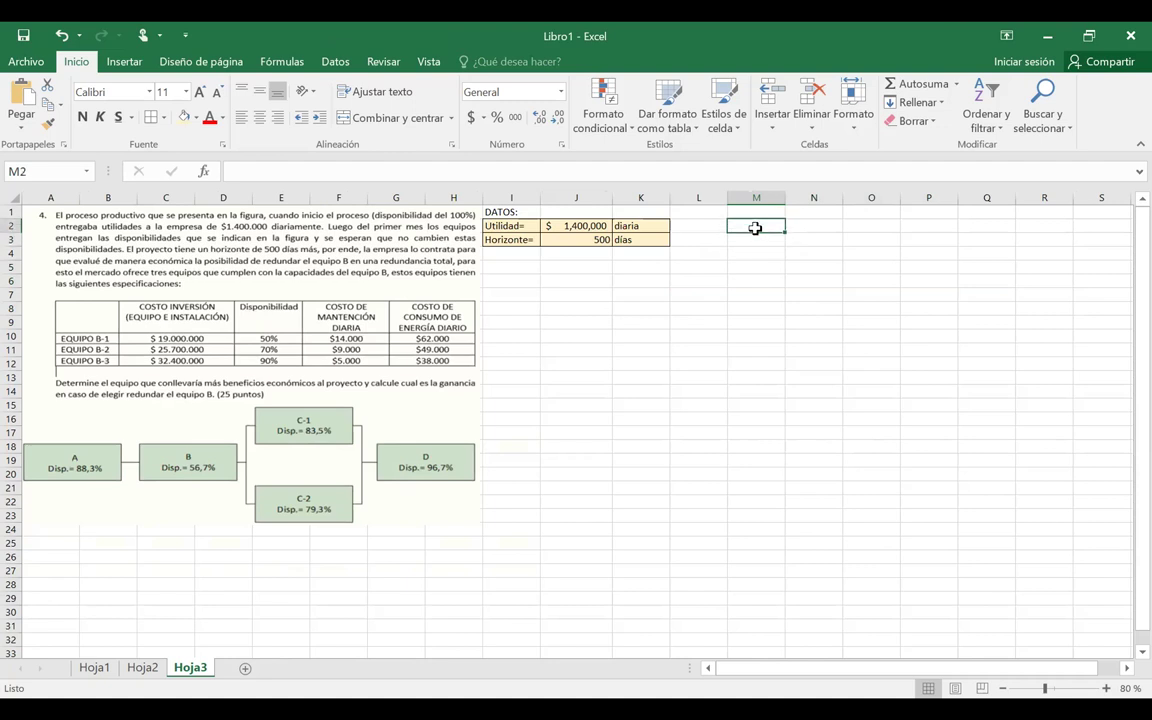
{"action": "type", "text": "Equipo "}
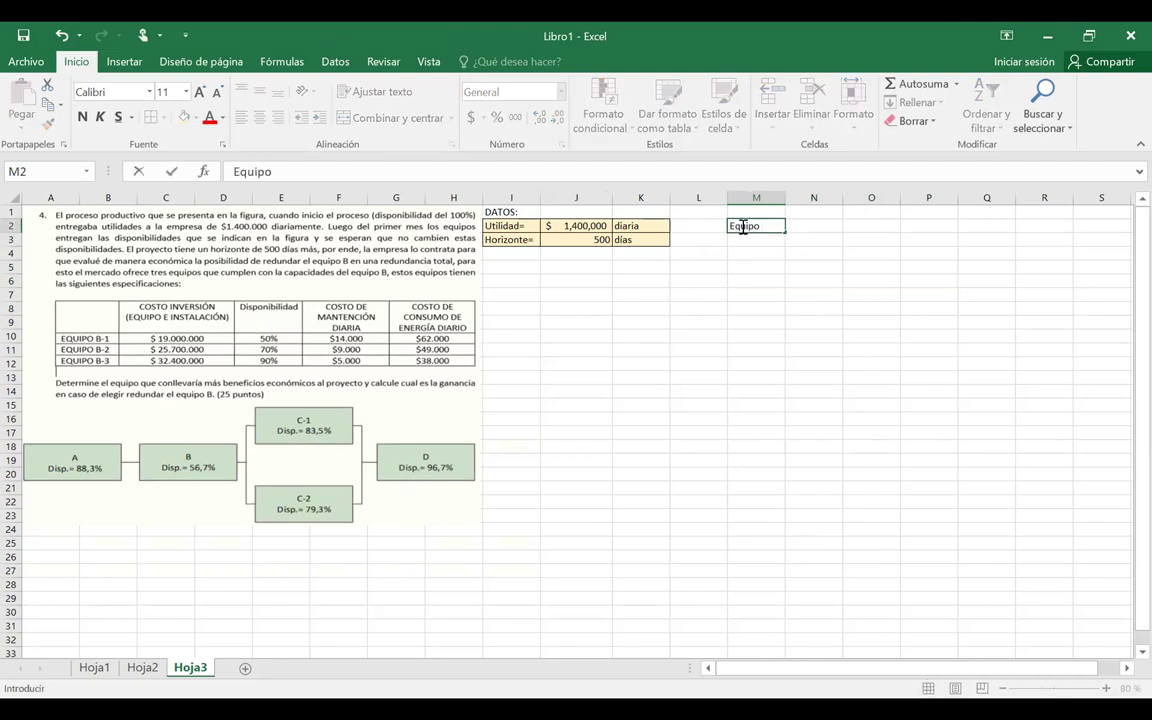
{"action": "type", "text": "B-1"}
{"action": "key", "text": "ctrl+Return"}
{"action": "left_click_drag", "start_coordinate": [784, 232], "coordinate": [786, 259]}
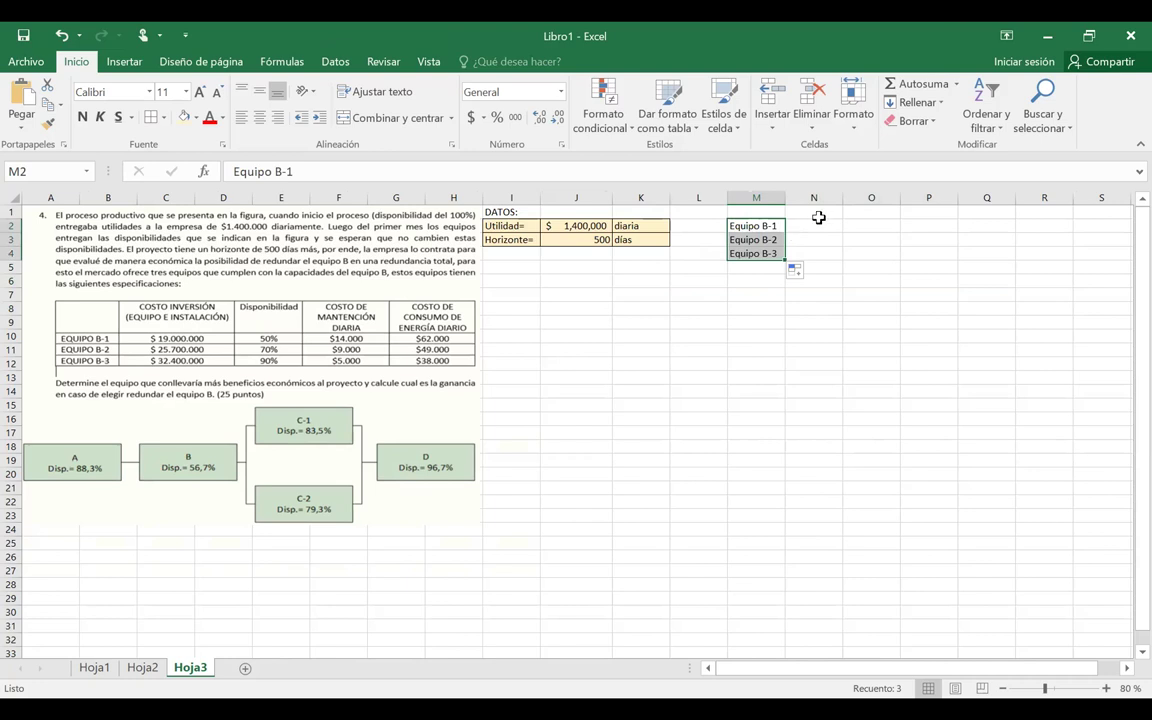
{"action": "left_click", "coordinate": [818, 218]}
{"action": "type", "text": "Cost"}
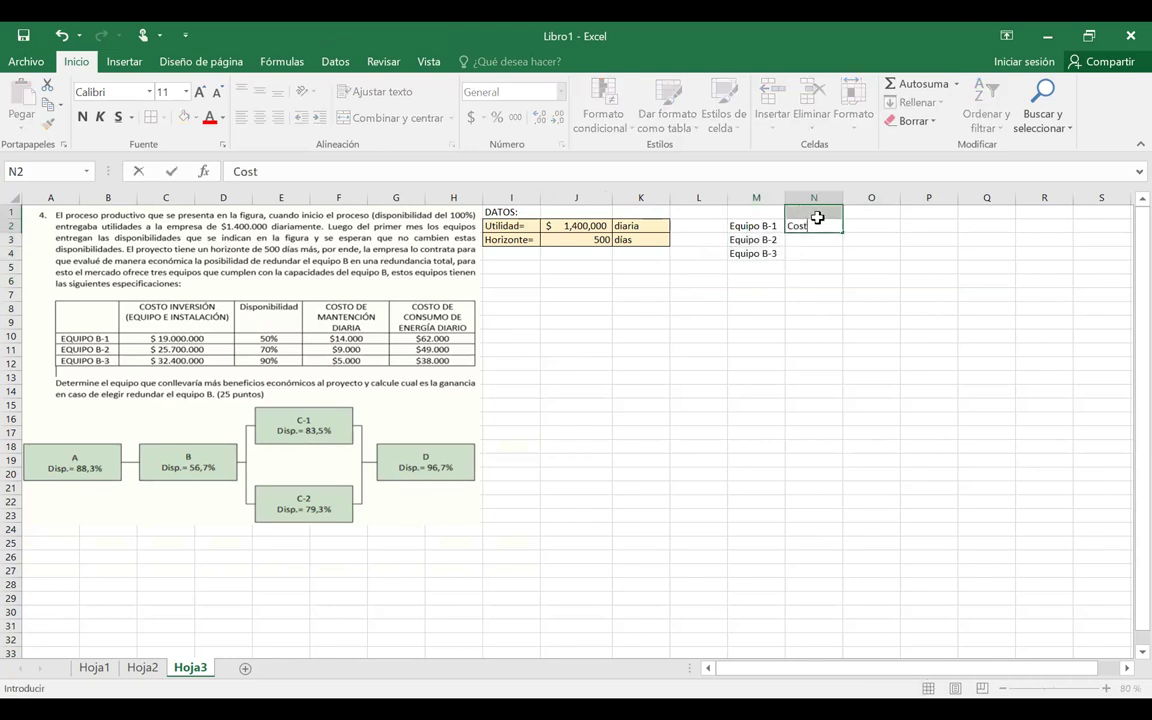
{"action": "key", "text": "Escape"}
- Enter the heading Costo Inversión in N1 with wrapped text, splitting the two words onto separate lines
{"action": "left_click", "coordinate": [818, 214]}
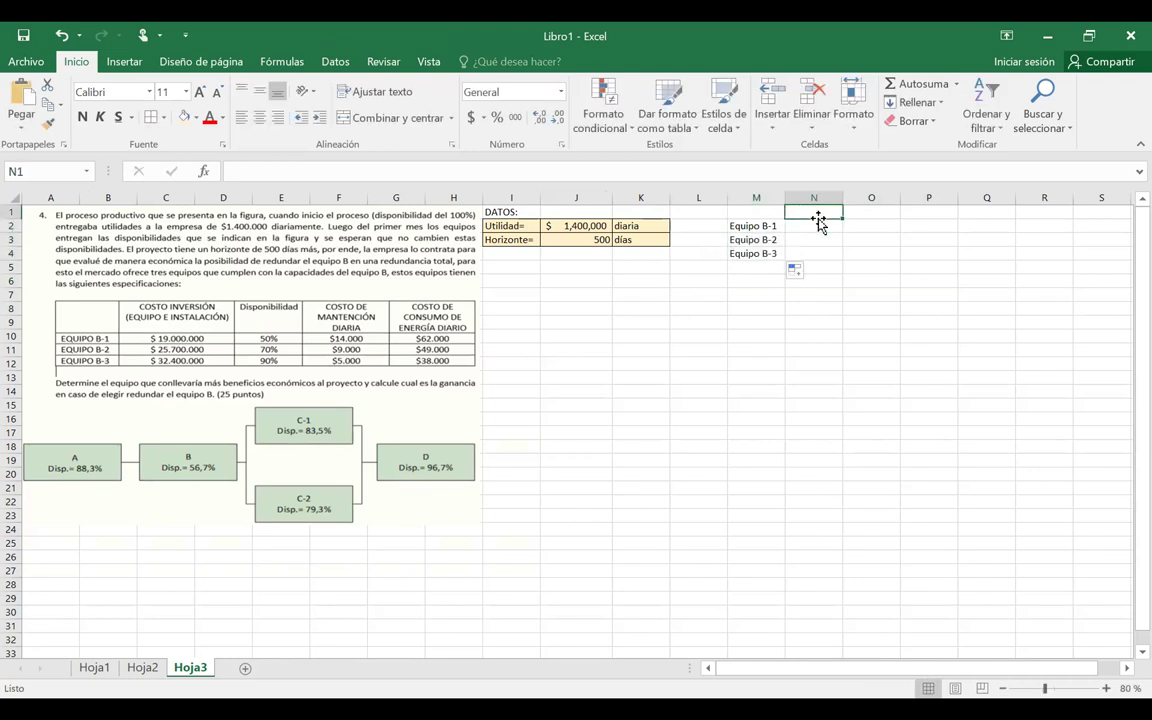
{"action": "type", "text": "Cost"}
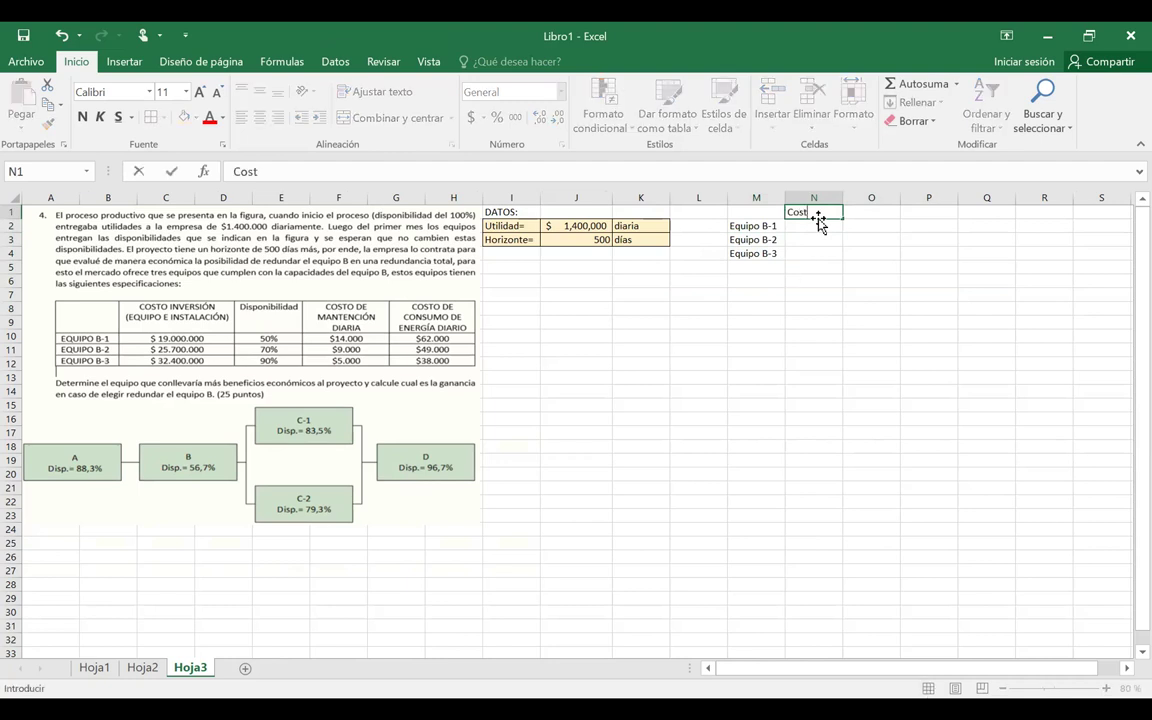
{"action": "type", "text": "oInversion"}
{"action": "key", "text": "BackSpace"}
{"action": "key", "text": "BackSpace"}
{"action": "type", "text": "ón"}
{"action": "key", "text": "ctrl+Return"}
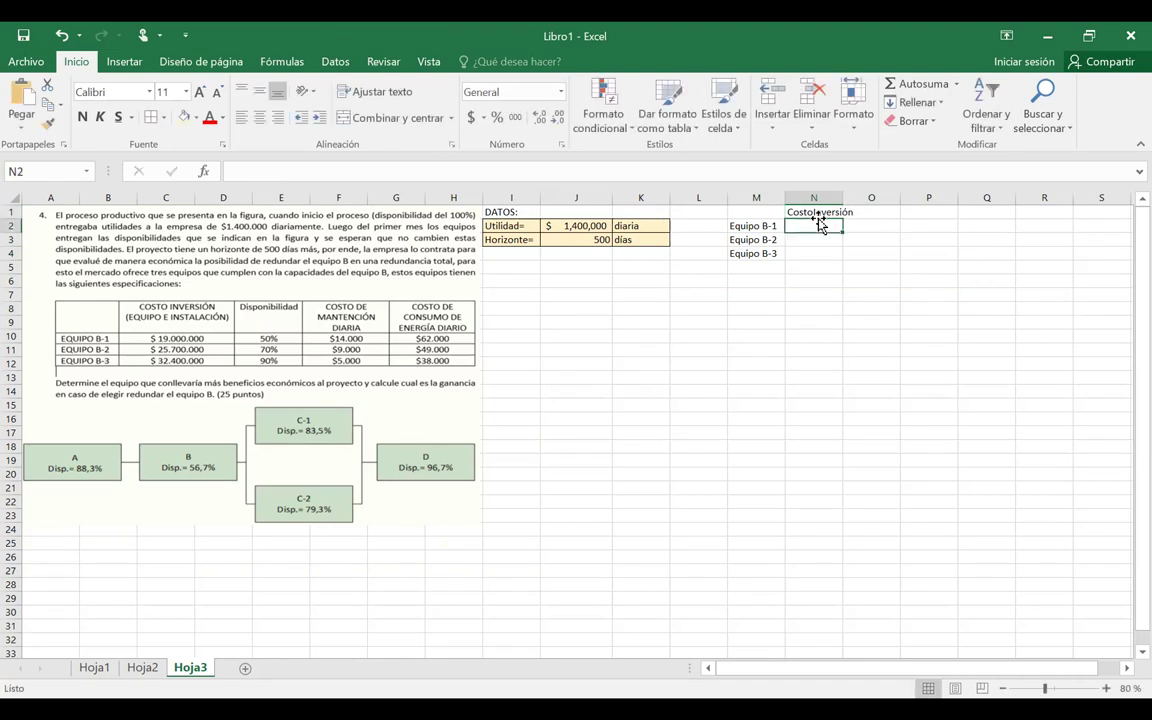
{"action": "left_click", "coordinate": [372, 91]}
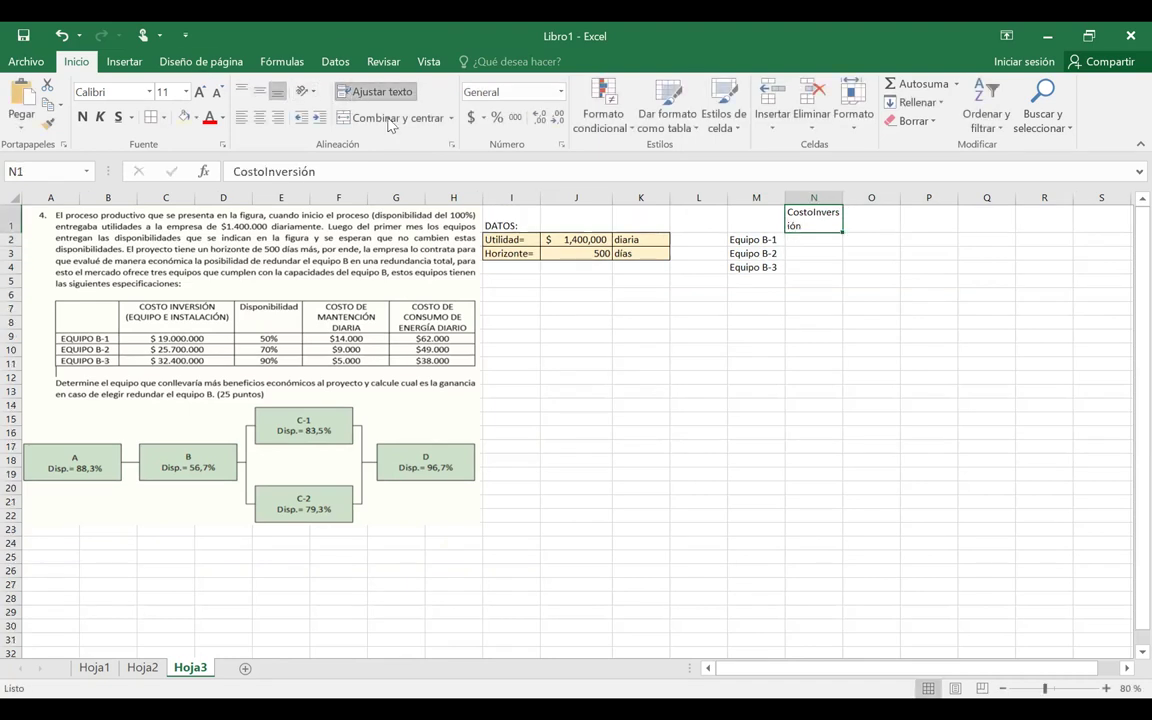
{"action": "double_click", "coordinate": [824, 214]}
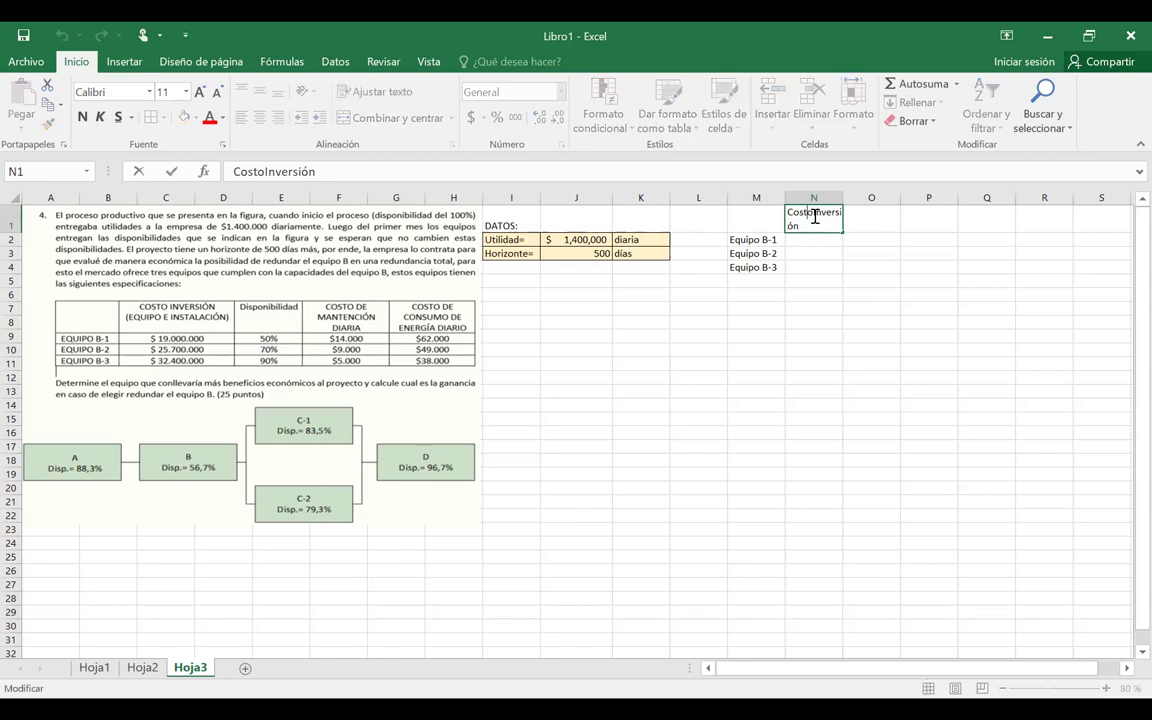
{"action": "key", "text": "alt+Return"}
{"action": "key", "text": "Return"}
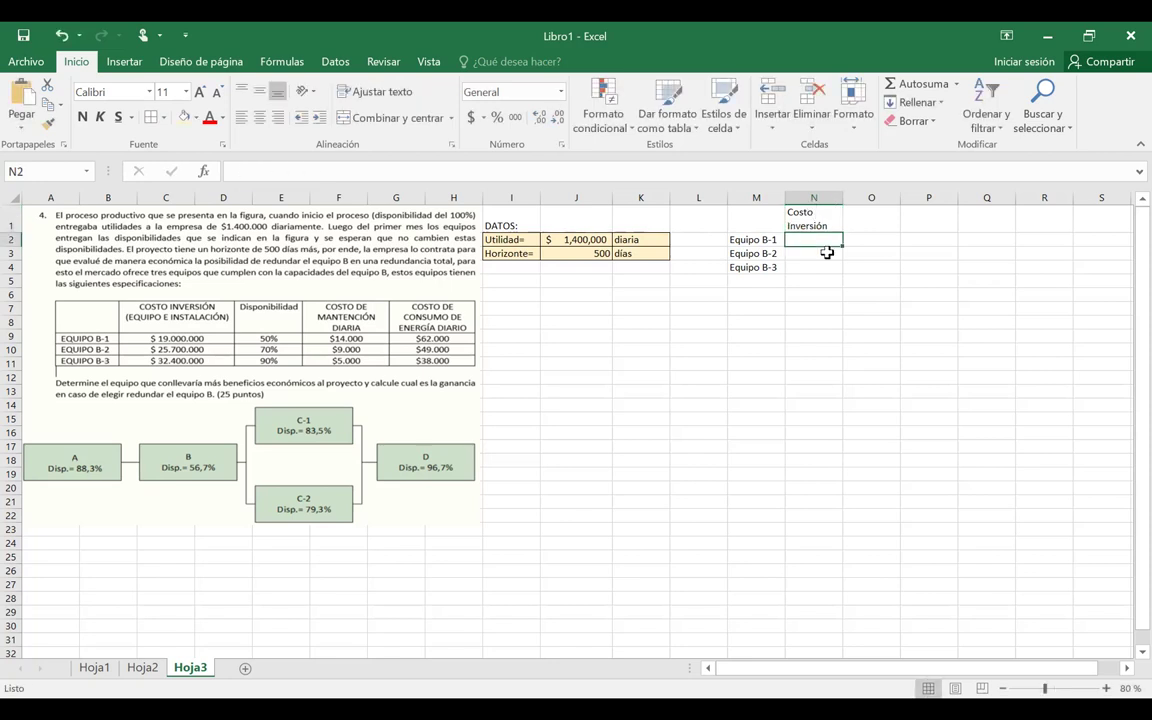
- Center the Costo Inversión heading in N1 and widen column N so the heading fits on one line
{"action": "left_click", "coordinate": [802, 212]}
{"action": "left_click", "coordinate": [259, 117]}
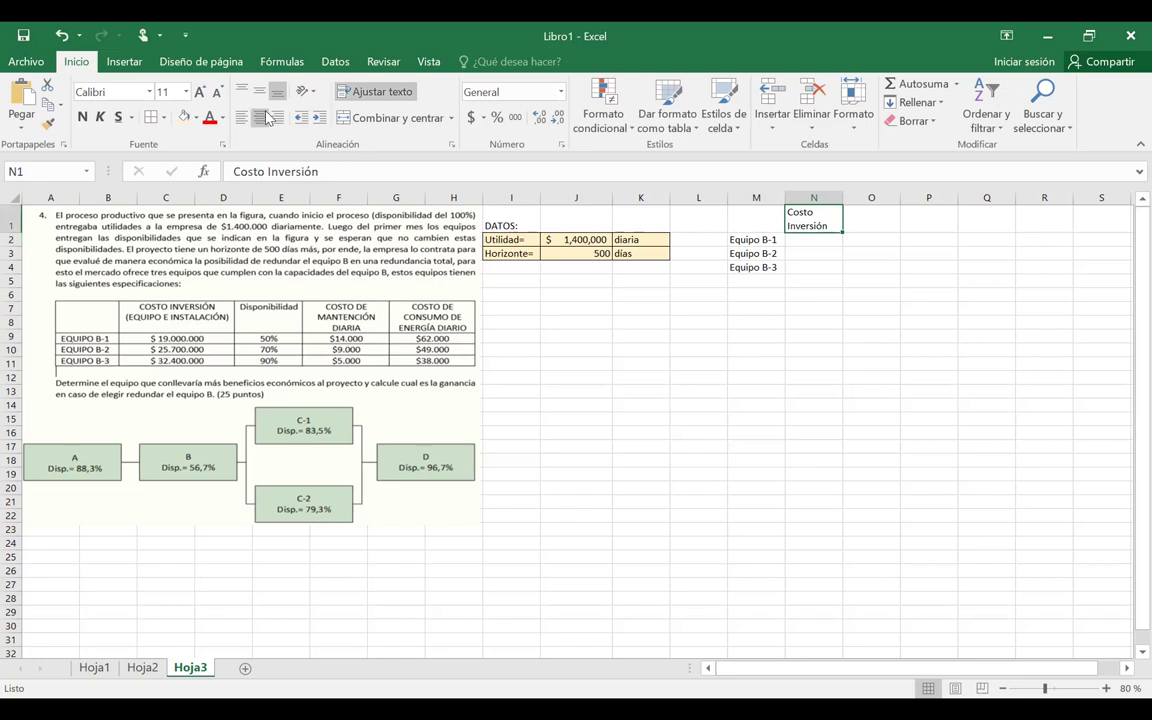
{"action": "left_click", "coordinate": [807, 242]}
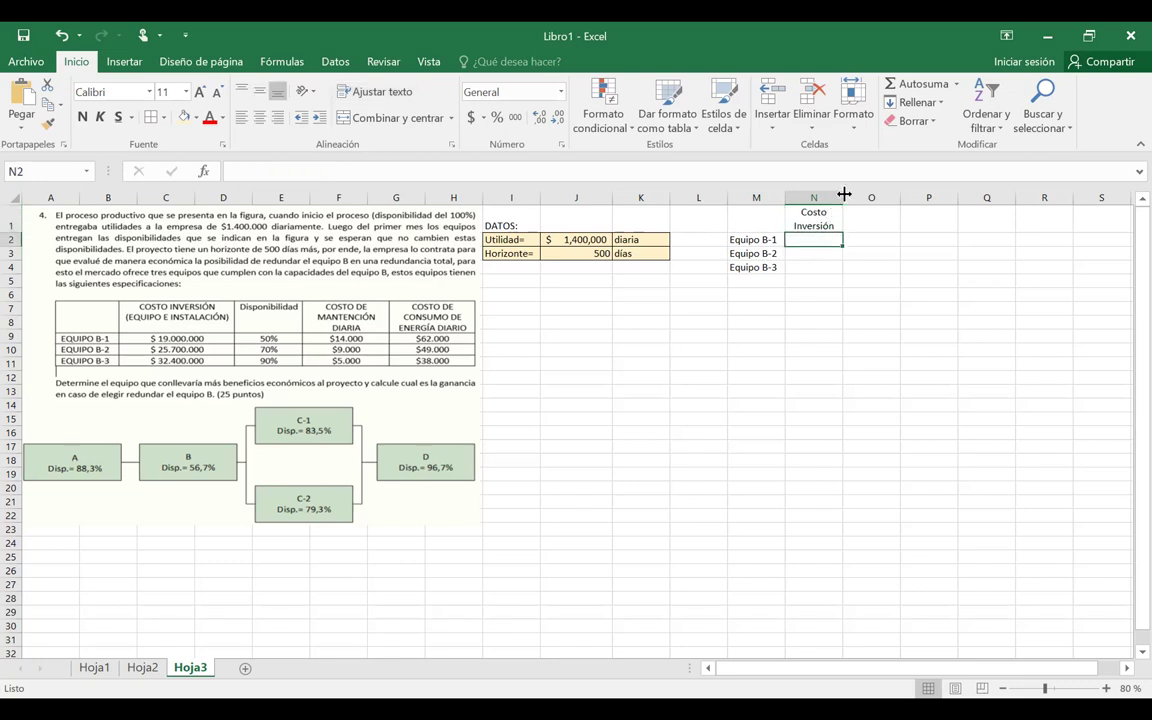
{"action": "left_click_drag", "start_coordinate": [845, 191], "coordinate": [881, 193]}
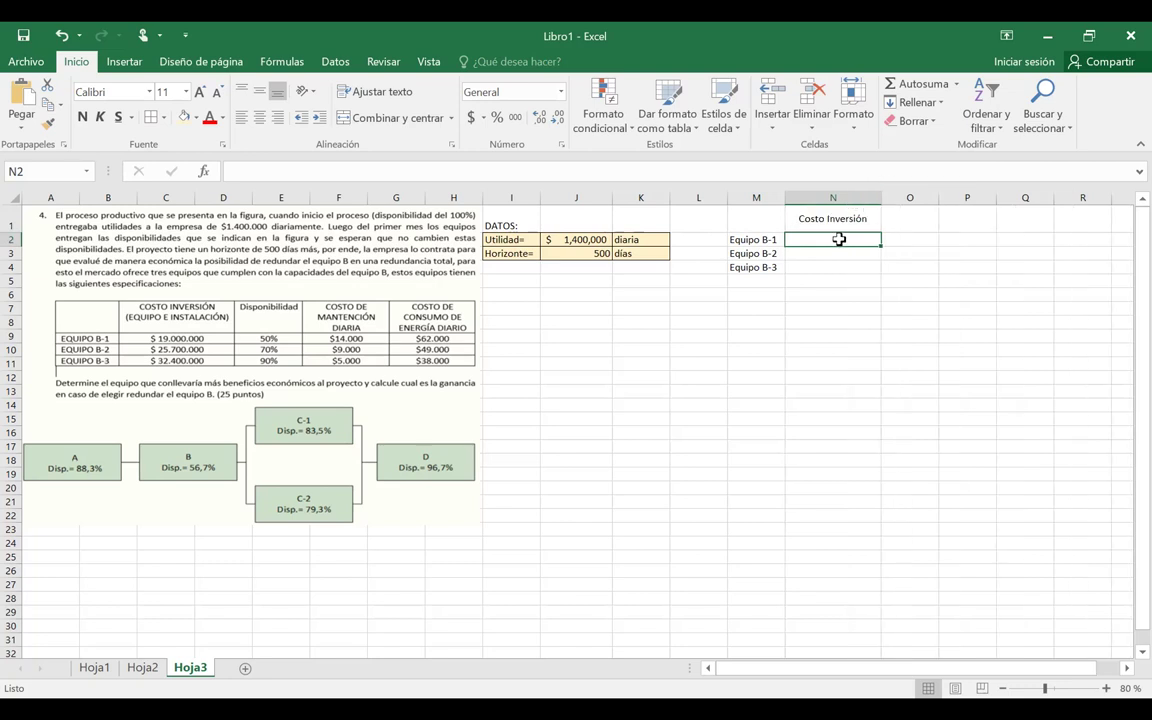
- Apply dollar accounting format to N2:N4 and enter 19,000,000 in N2 as Equipo B-1's investment cost
{"action": "left_click_drag", "start_coordinate": [839, 239], "coordinate": [838, 267]}
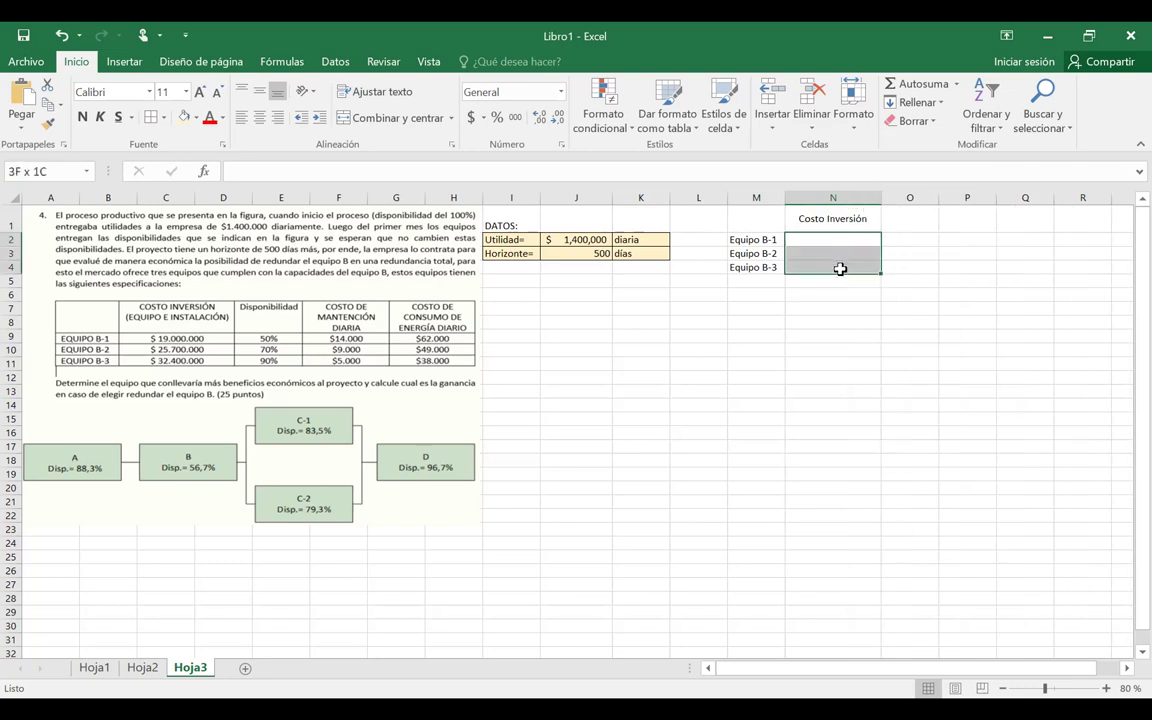
{"action": "left_click", "coordinate": [473, 117]}
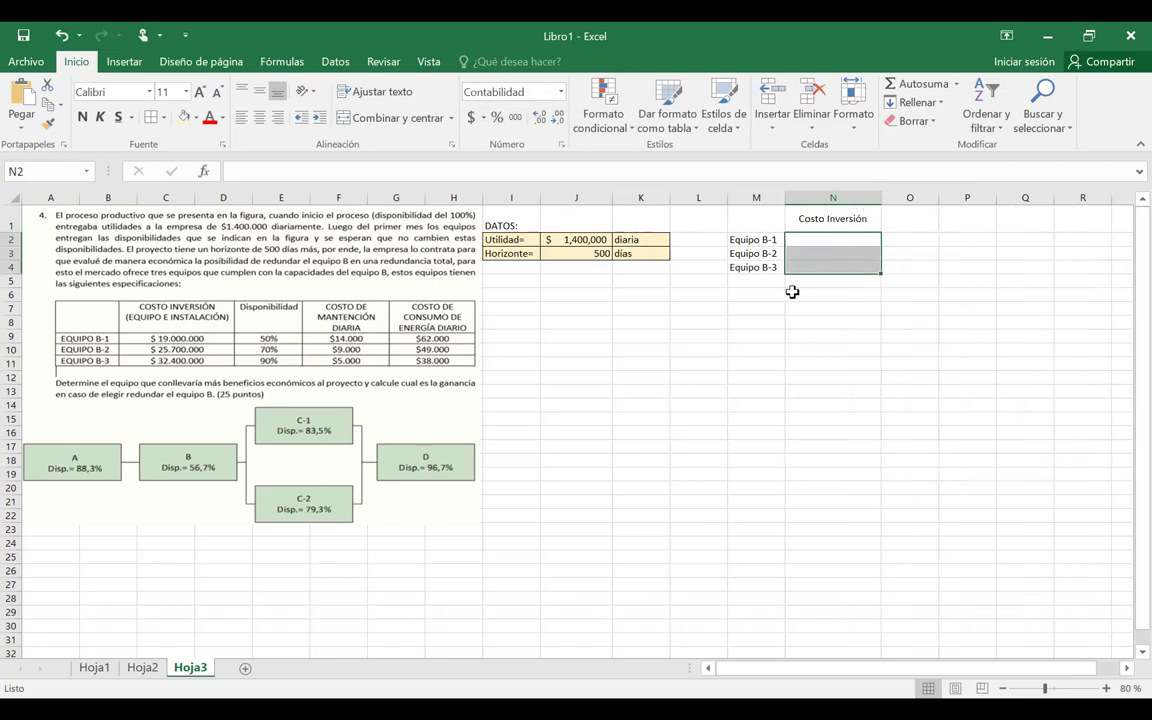
{"action": "left_click", "coordinate": [821, 237]}
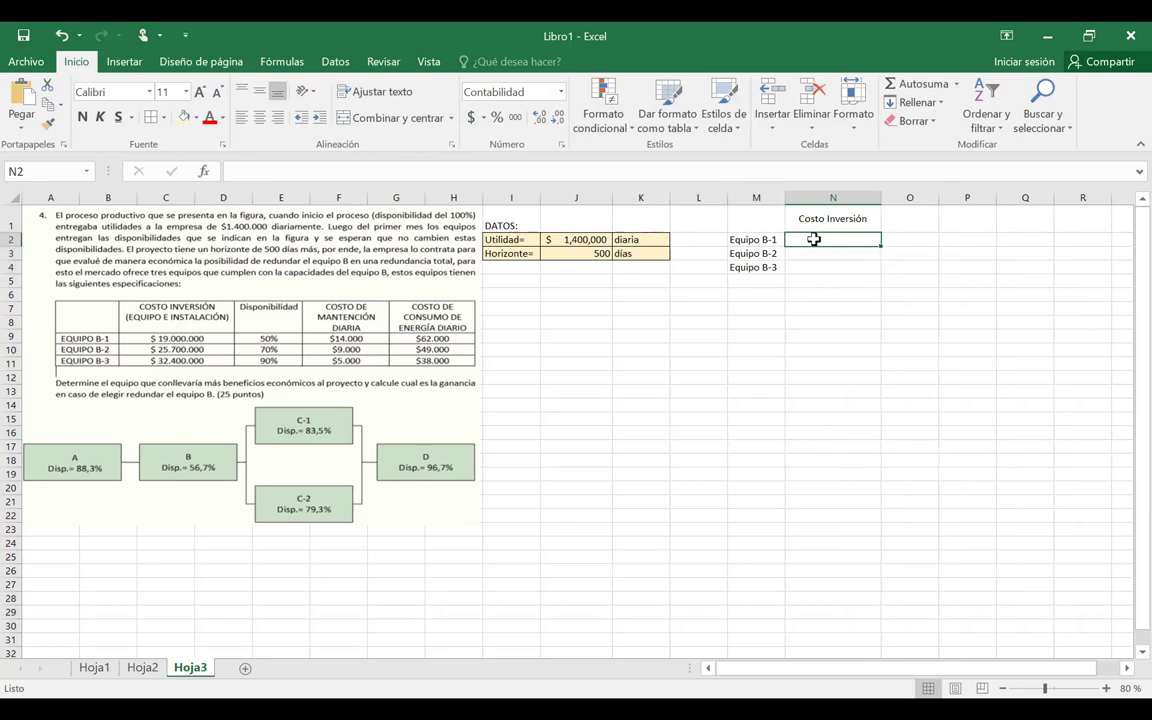
{"action": "type", "text": "19,"}
{"action": "type", "text": "000,000"}
{"action": "key", "text": "Return"}
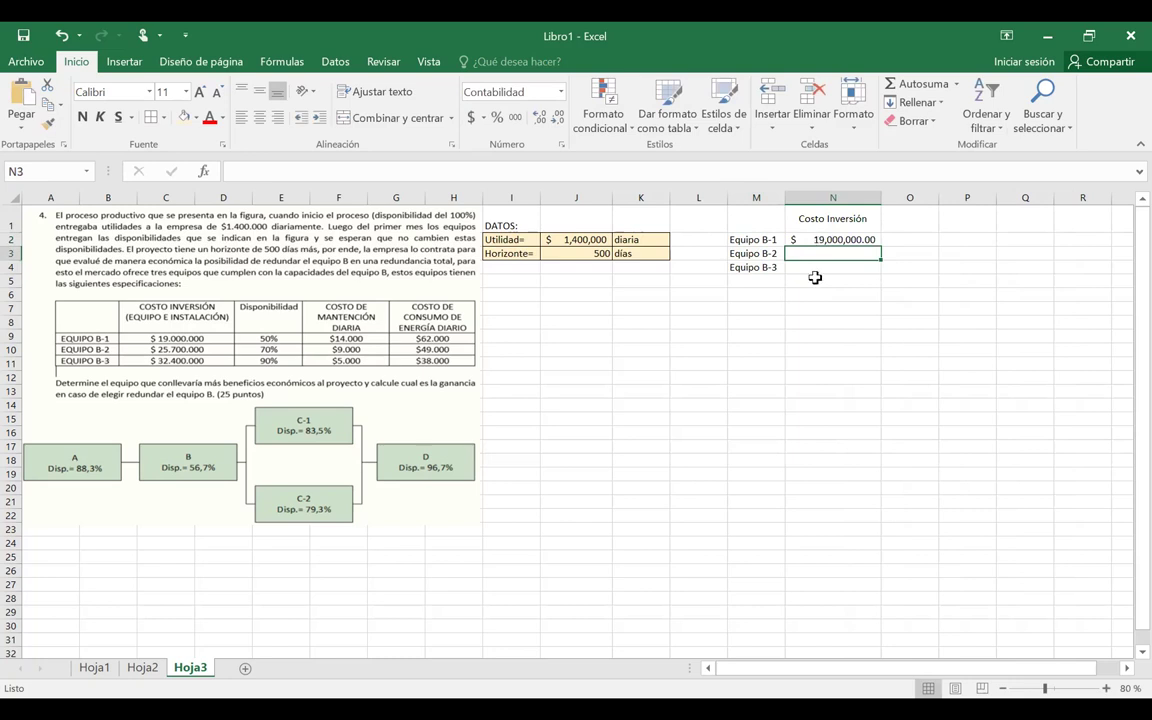
- Remove both decimal places from Equipo B-1's investment cost in N2
{"action": "left_click", "coordinate": [850, 240]}
{"action": "left_click", "coordinate": [559, 117]}
{"action": "left_click", "coordinate": [559, 117]}
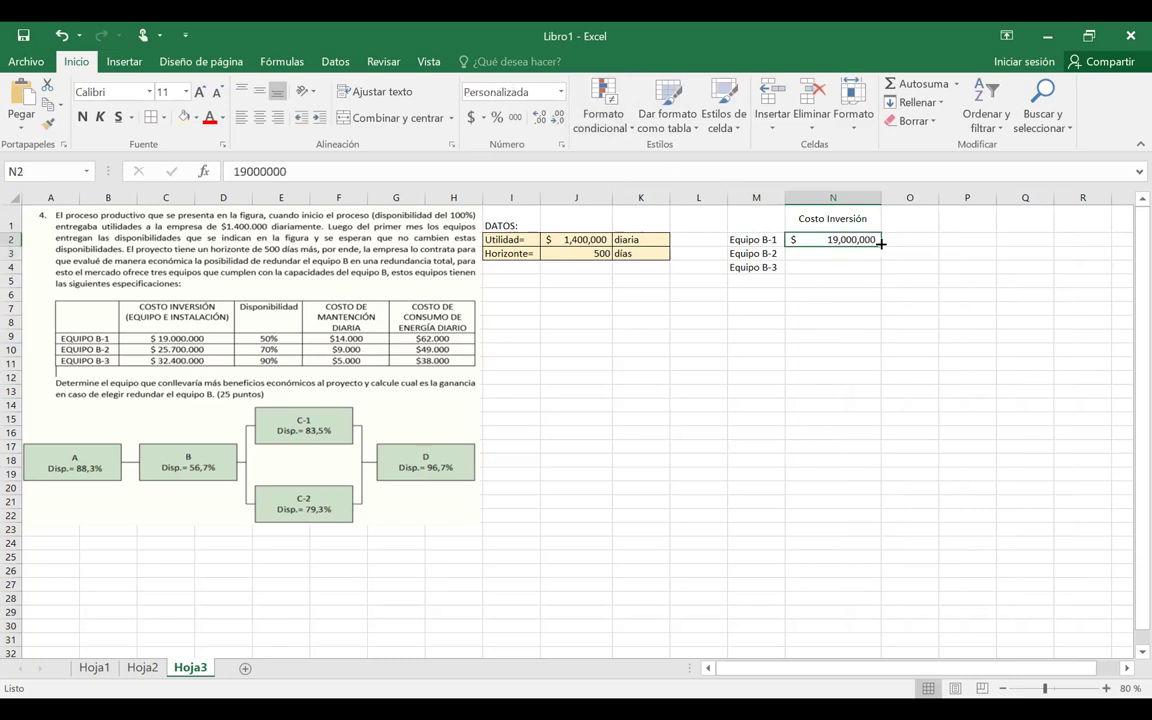
- Copy N2's number format to N3:N4 and slightly narrow column N
{"action": "left_click", "coordinate": [47, 123]}
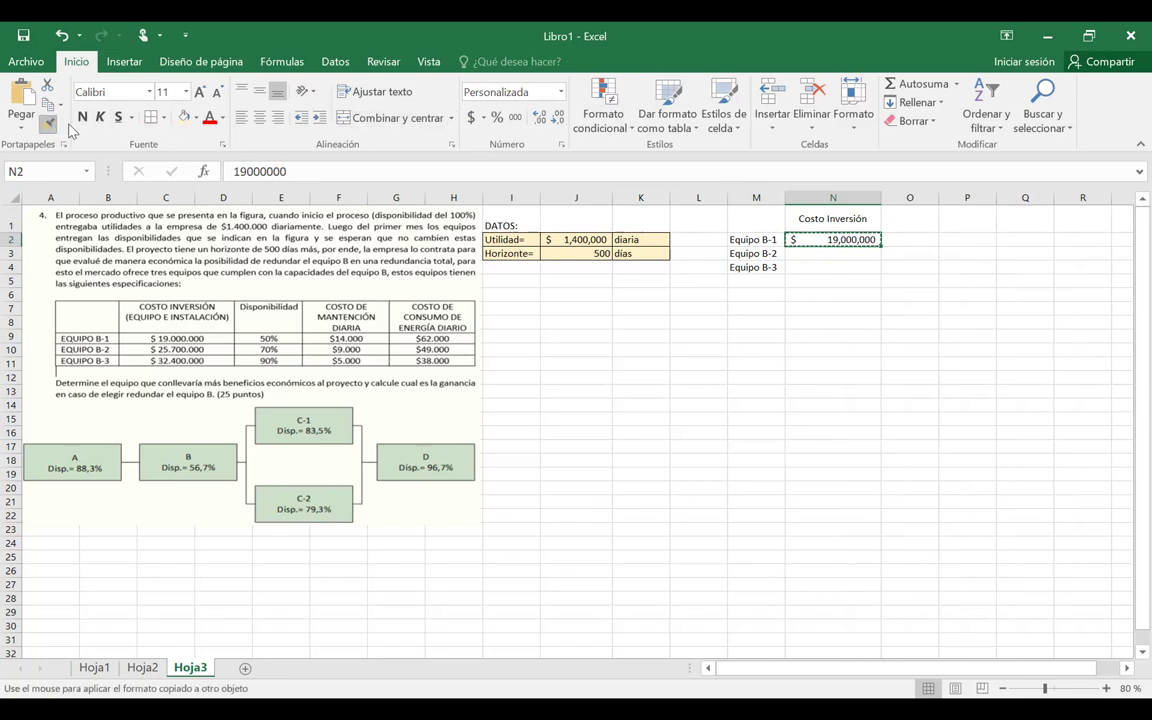
{"action": "left_click_drag", "start_coordinate": [872, 256], "coordinate": [830, 268]}
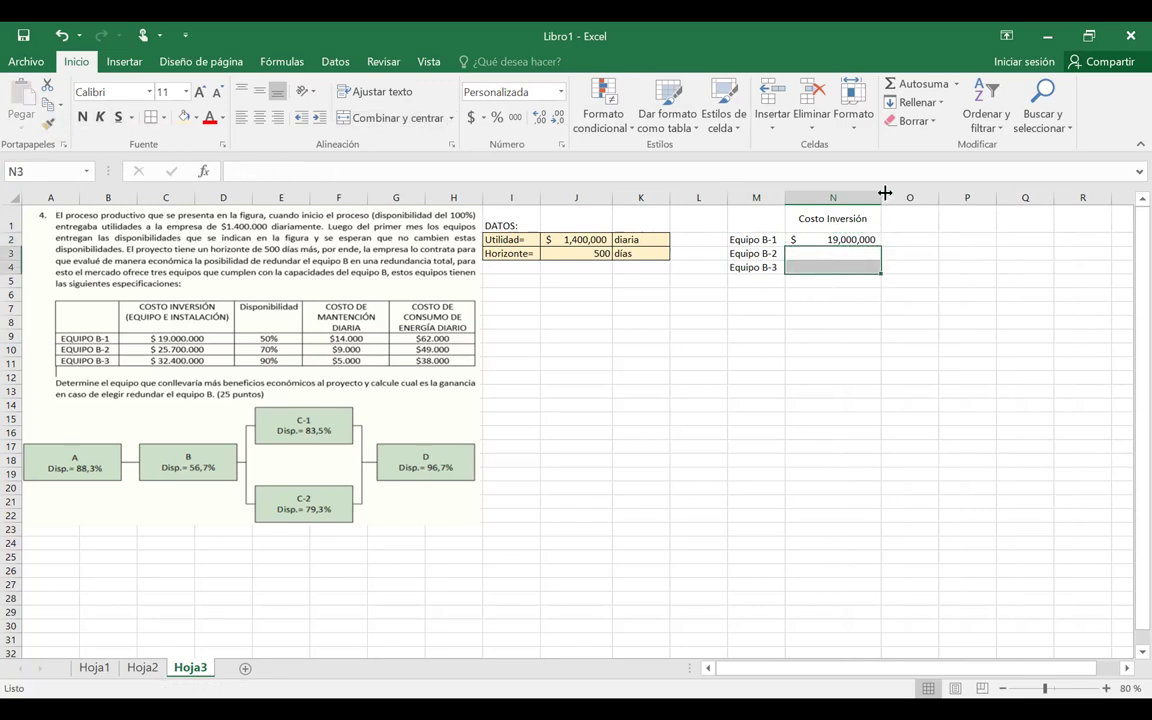
{"action": "left_click_drag", "start_coordinate": [877, 200], "coordinate": [872, 198]}
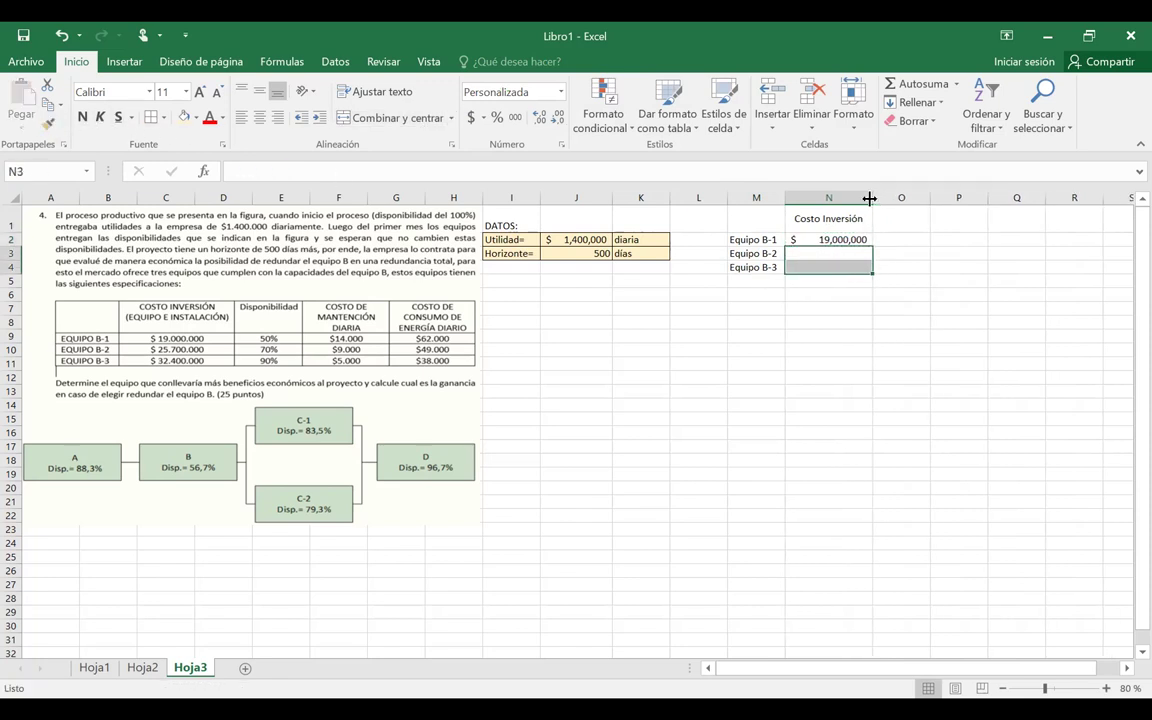
- Enter the investment costs 25,700,000 for Equipo B-2 in N3 and 32,400,000 for Equipo B-3 in N4
{"action": "left_click", "coordinate": [808, 249]}
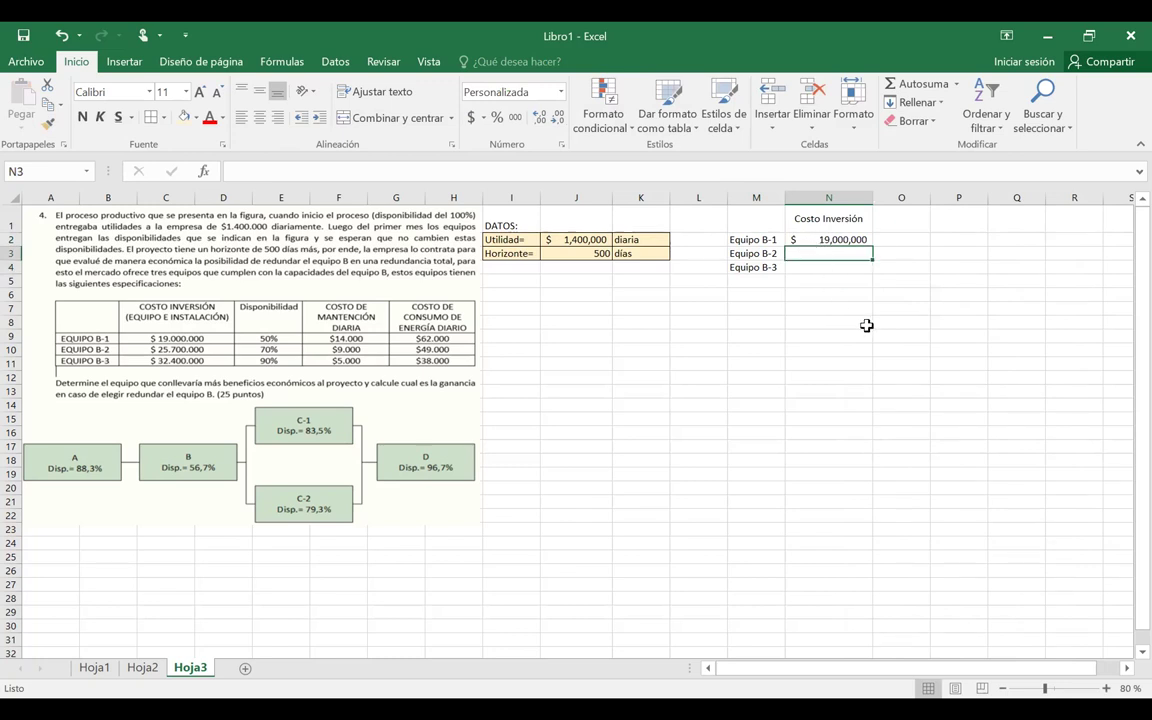
{"action": "type", "text": "2"}
{"action": "type", "text": "5,700,"}
{"action": "type", "text": "0000"}
{"action": "key", "text": "Return"}
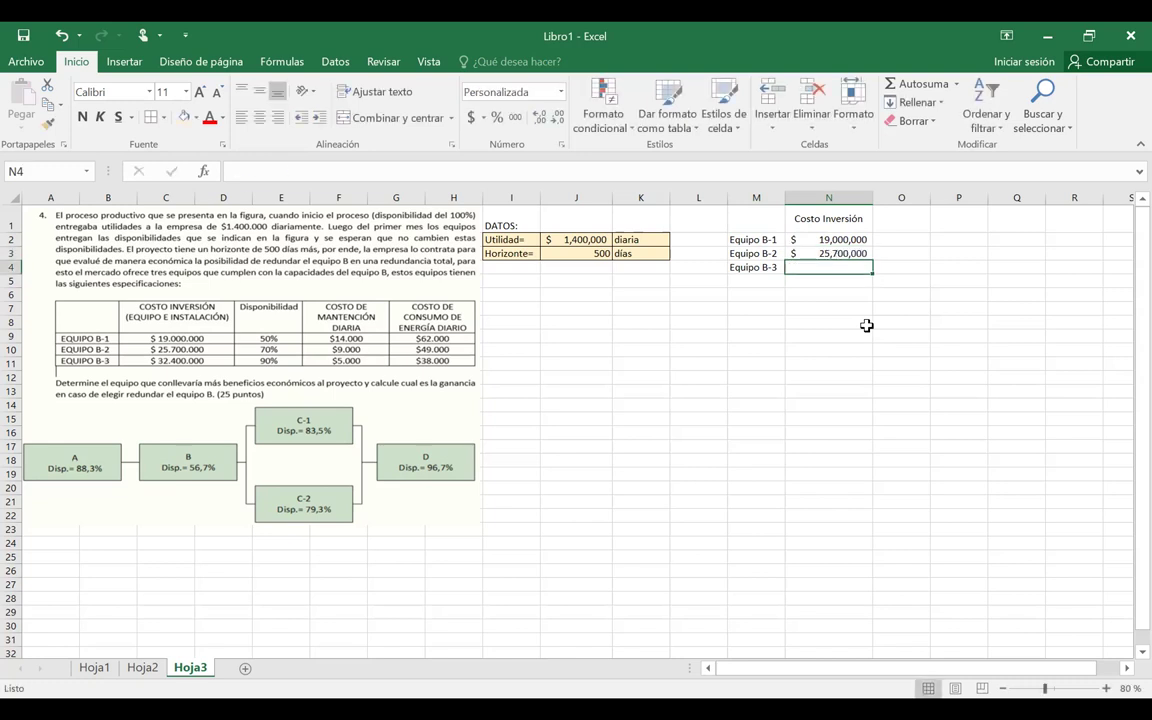
{"action": "type", "text": "32"}
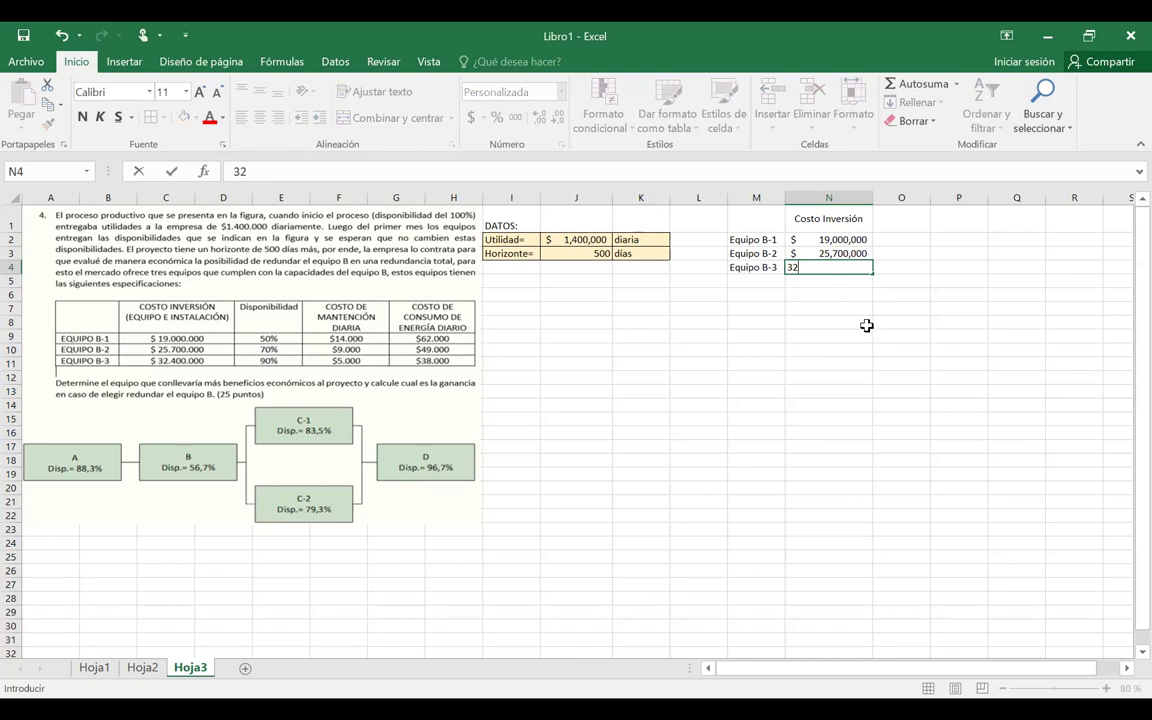
{"action": "type", "text": ",400,000"}
{"action": "key", "text": "Return"}
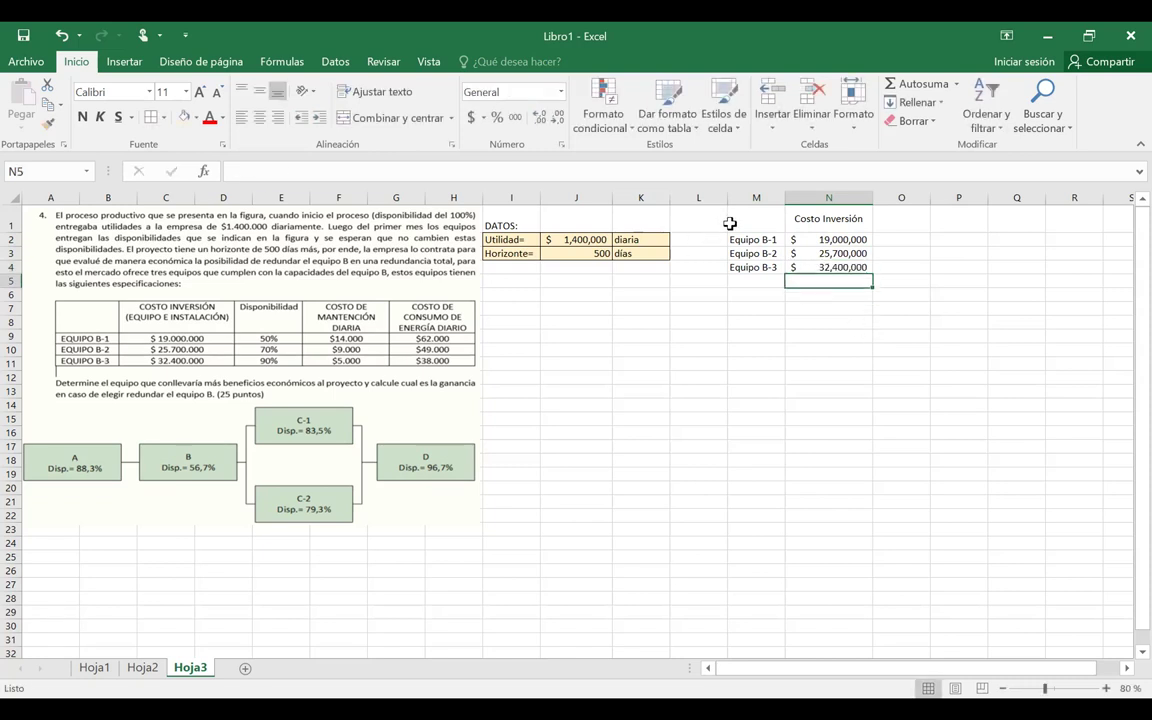
- Format the table range M1:Q4 with all borders, black font and the same light orange fill as the DATOS cells
{"action": "left_click_drag", "start_coordinate": [752, 226], "coordinate": [1025, 265]}
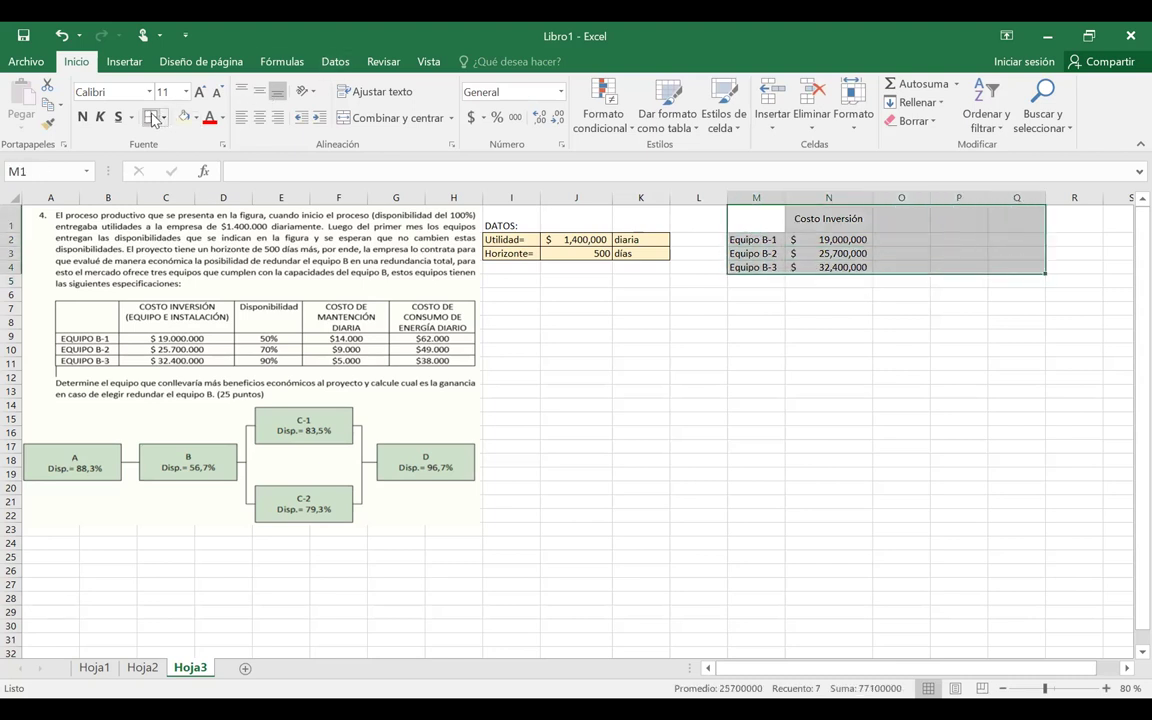
{"action": "left_click", "coordinate": [149, 117]}
{"action": "left_click", "coordinate": [207, 119]}
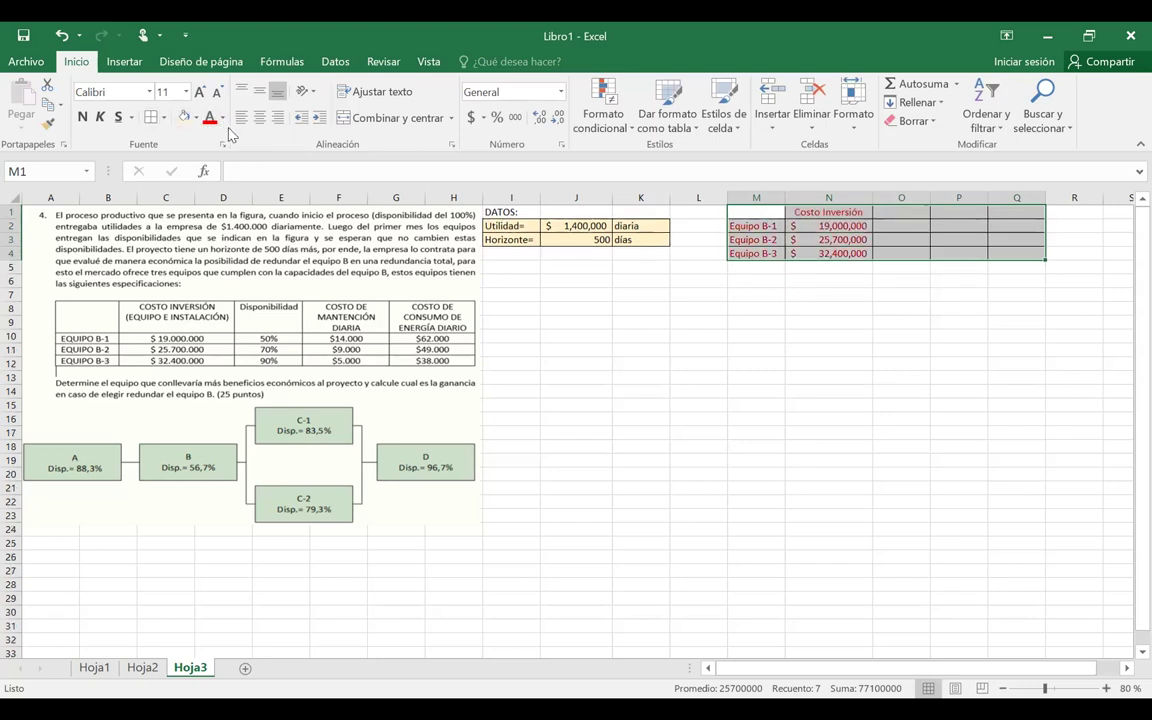
{"action": "left_click", "coordinate": [222, 118]}
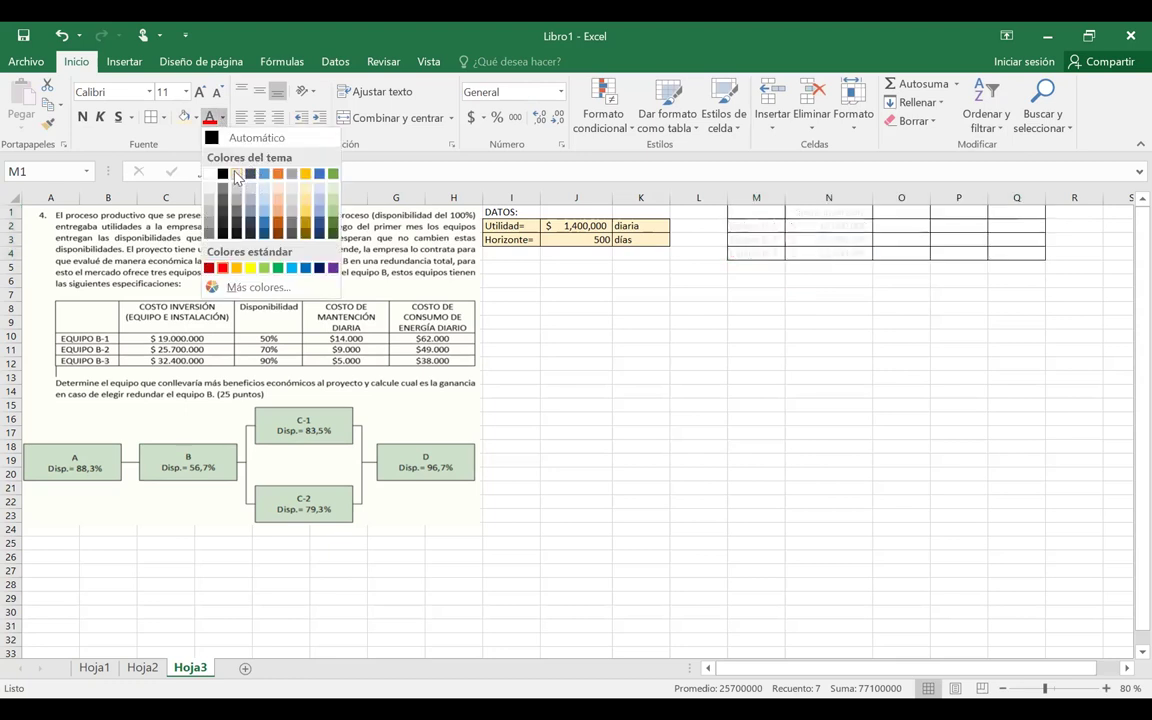
{"action": "left_click", "coordinate": [223, 175]}
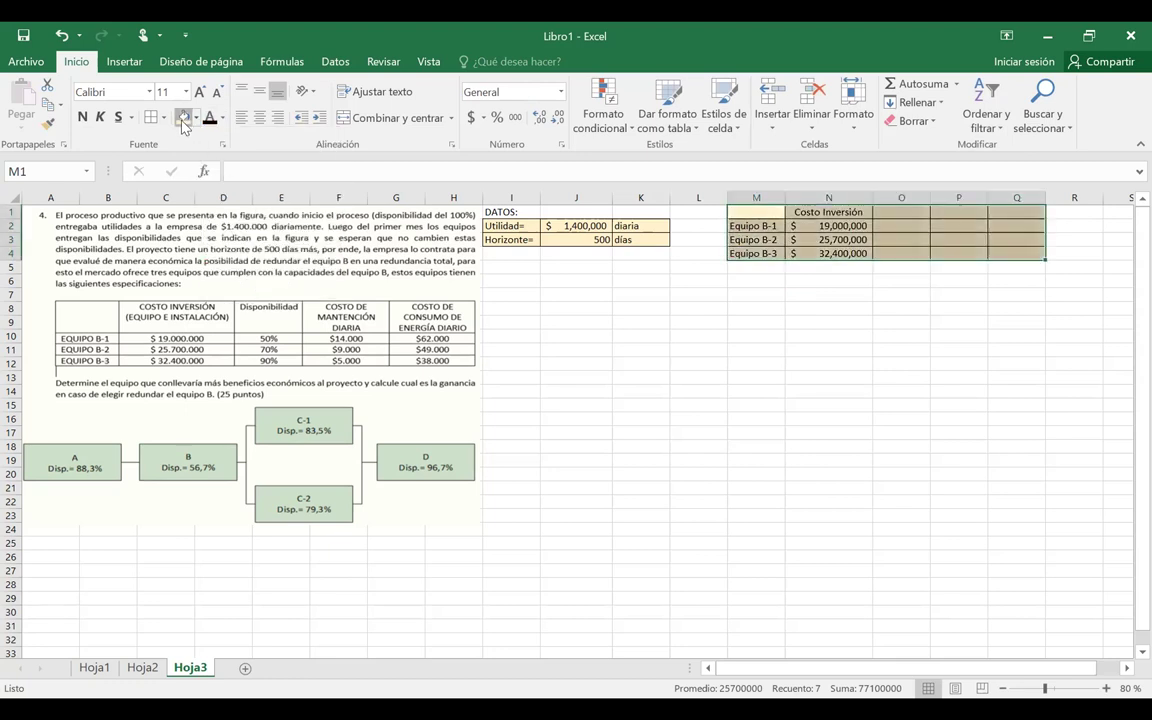
{"action": "left_click", "coordinate": [901, 281]}
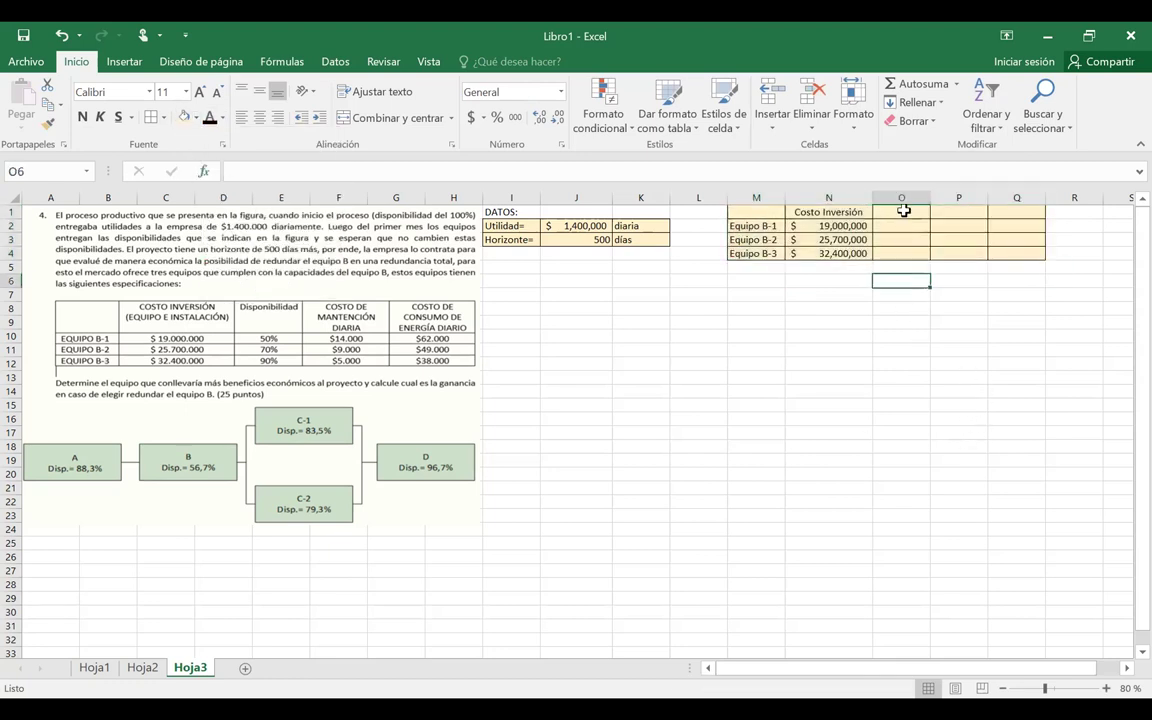
- Widen column O, narrow column N around its costs, and make row 1 tall enough for the two-line Costo Inversión heading
{"action": "left_click_drag", "start_coordinate": [929, 197], "coordinate": [939, 197]}
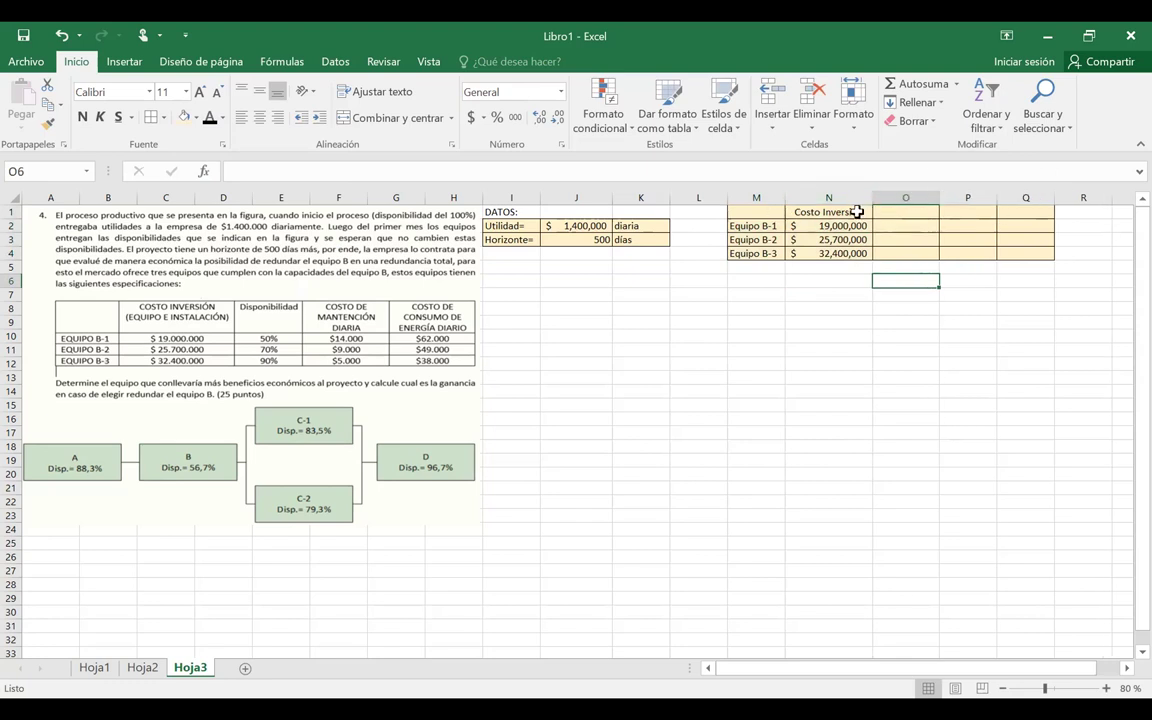
{"action": "left_click", "coordinate": [894, 212]}
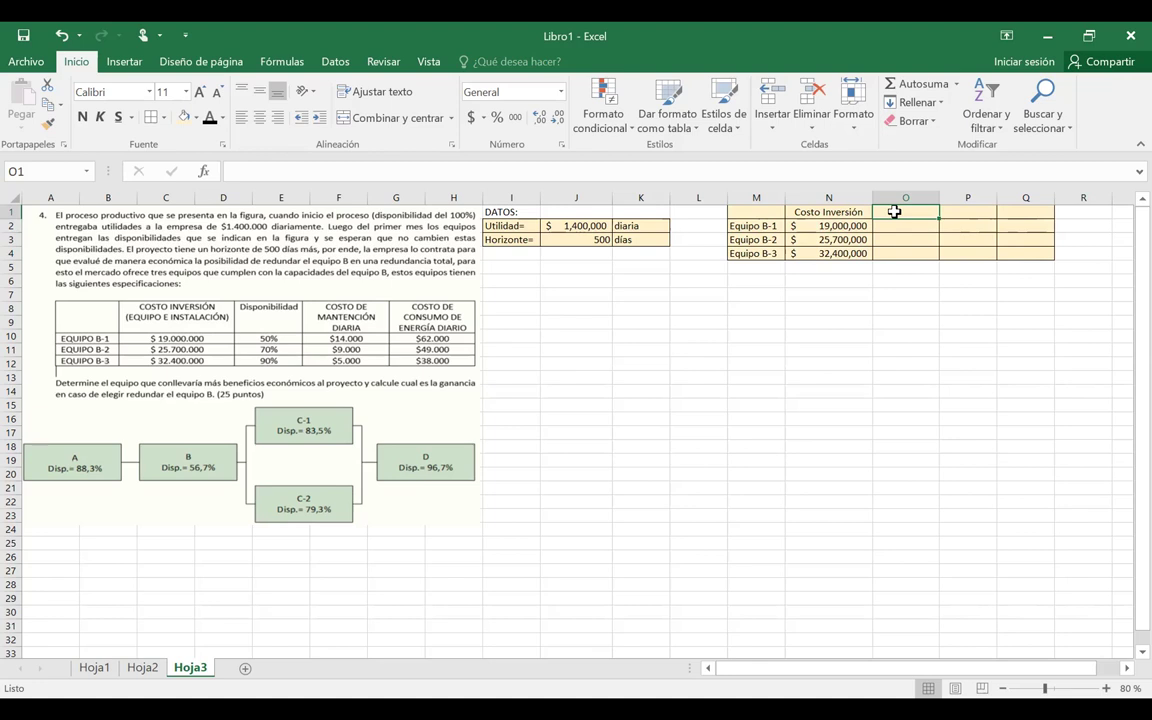
{"action": "left_click_drag", "start_coordinate": [872, 198], "coordinate": [851, 199]}
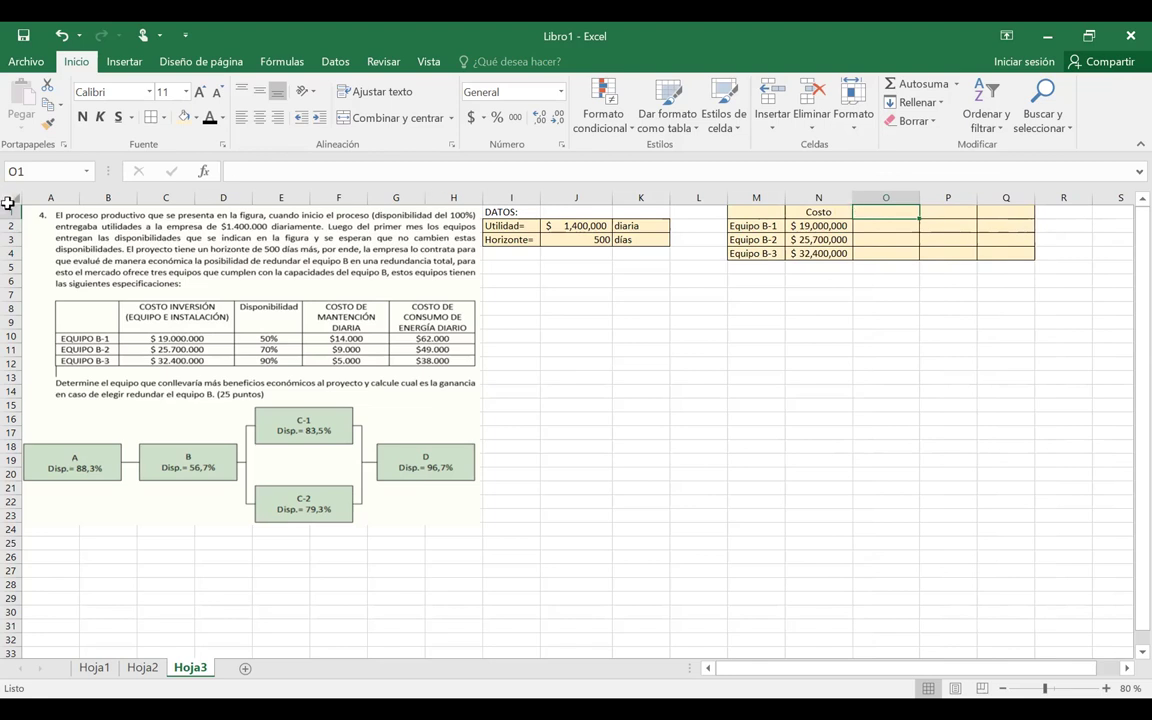
{"action": "left_click_drag", "start_coordinate": [8, 215], "coordinate": [10, 235]}
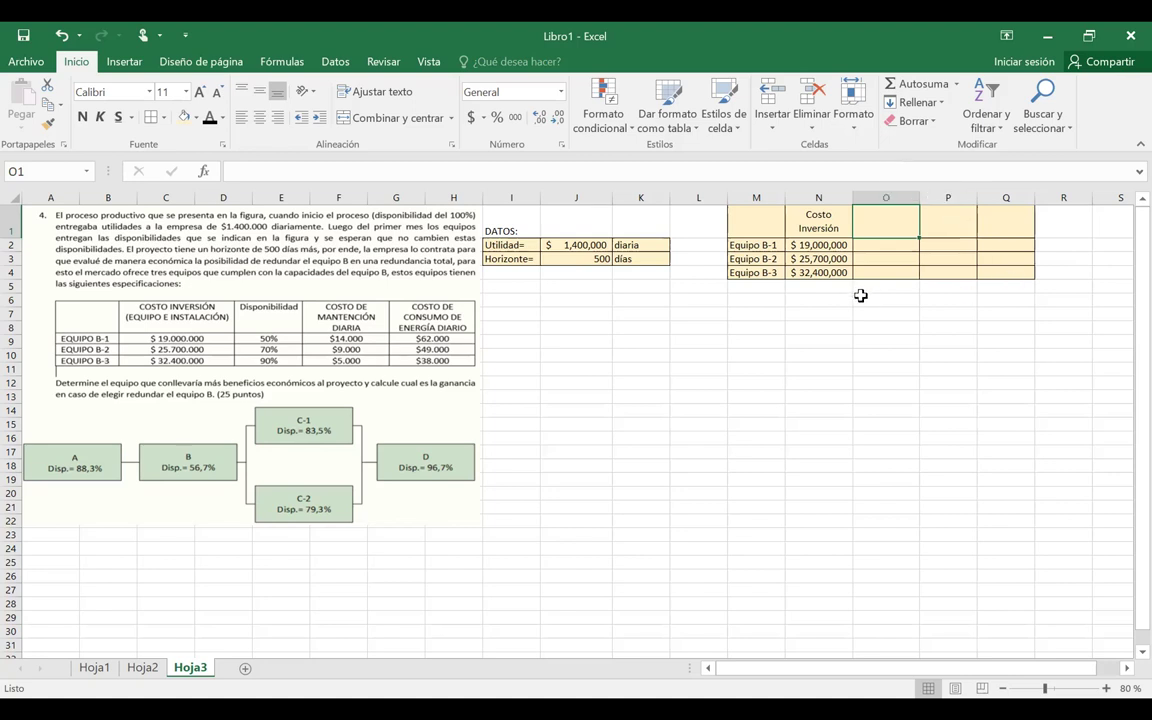
- Enter the heading Disponibilidad in O1
{"action": "type", "text": "Dispon"}
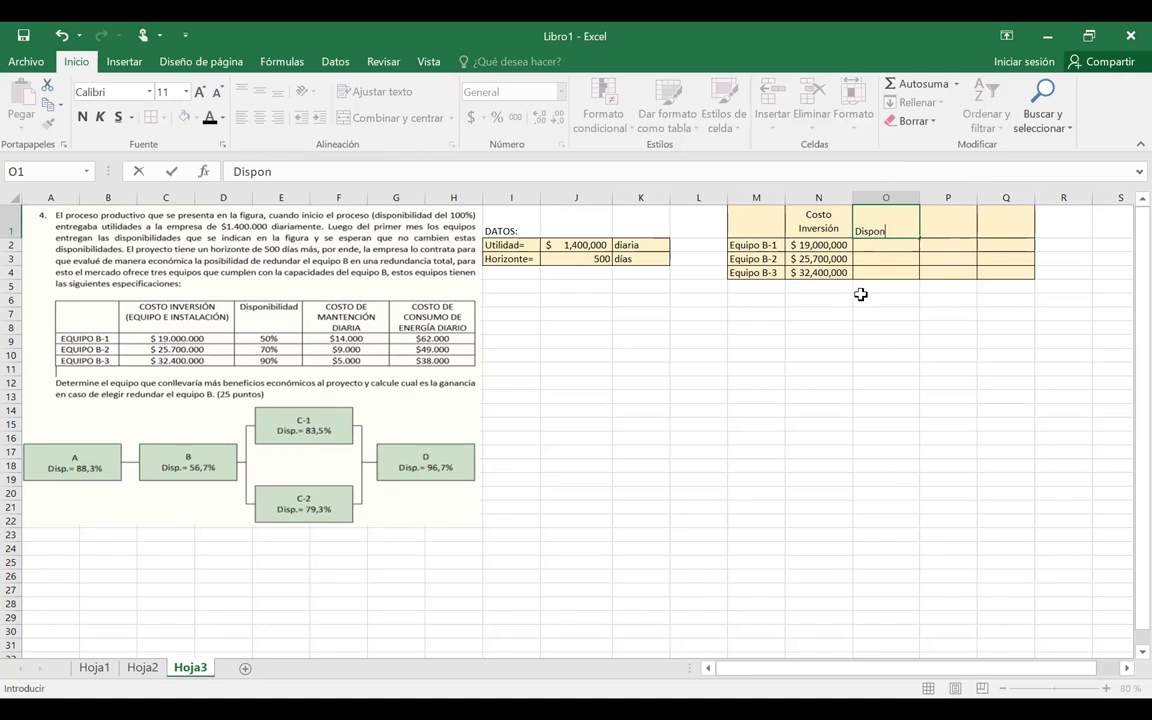
{"action": "type", "text": "ibilidad"}
{"action": "key", "text": "Return"}
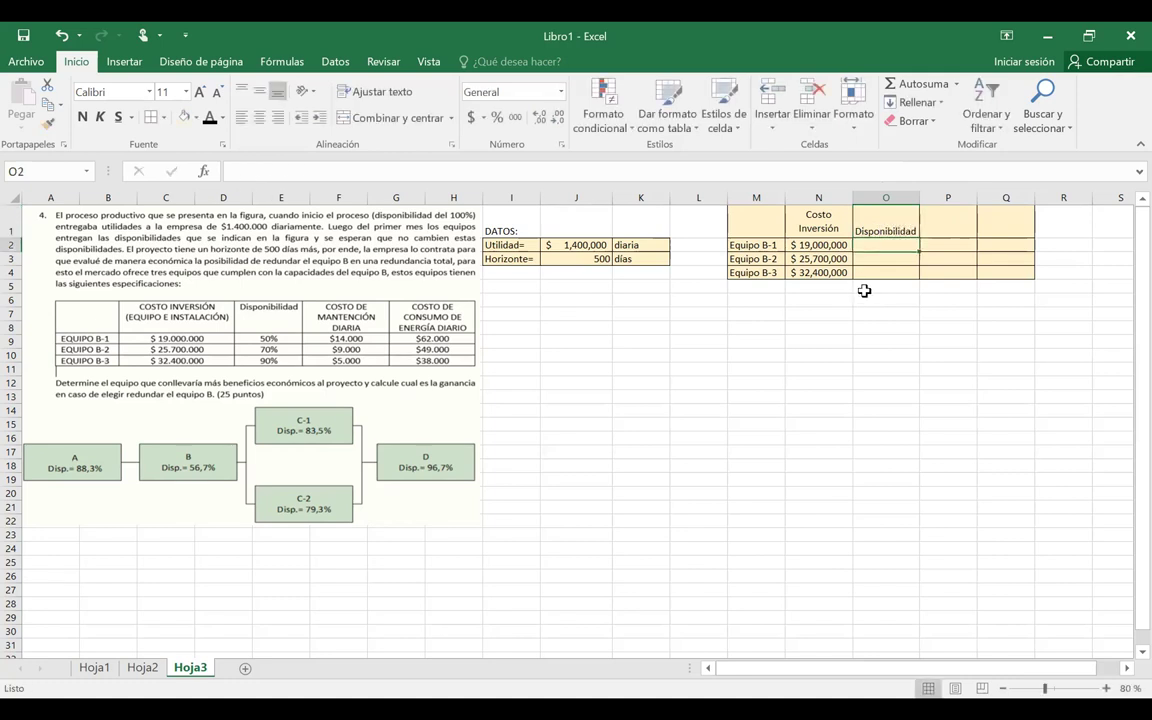
- Apply percentage format to O2:O4 and enter availabilities of 50%, 70% and 90% for Equipo B-1, B-2 and B-3
{"action": "left_click_drag", "start_coordinate": [885, 246], "coordinate": [895, 264]}
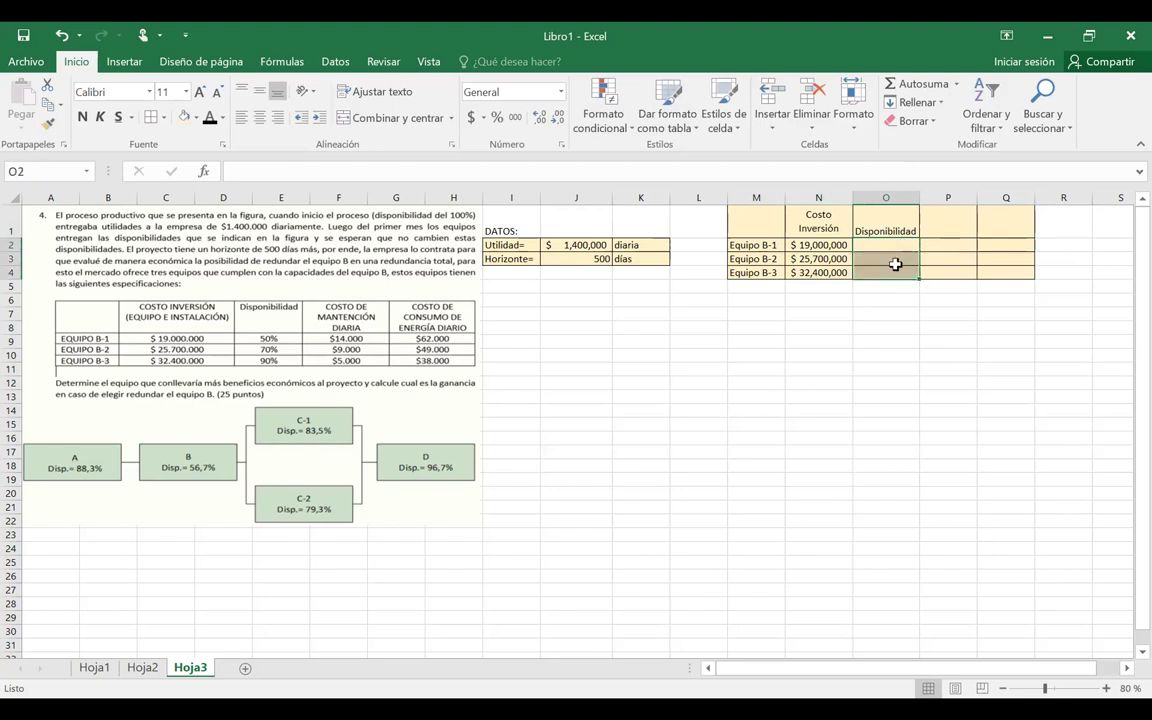
{"action": "key", "text": "ctrl+shift+5"}
{"action": "type", "text": "60"}
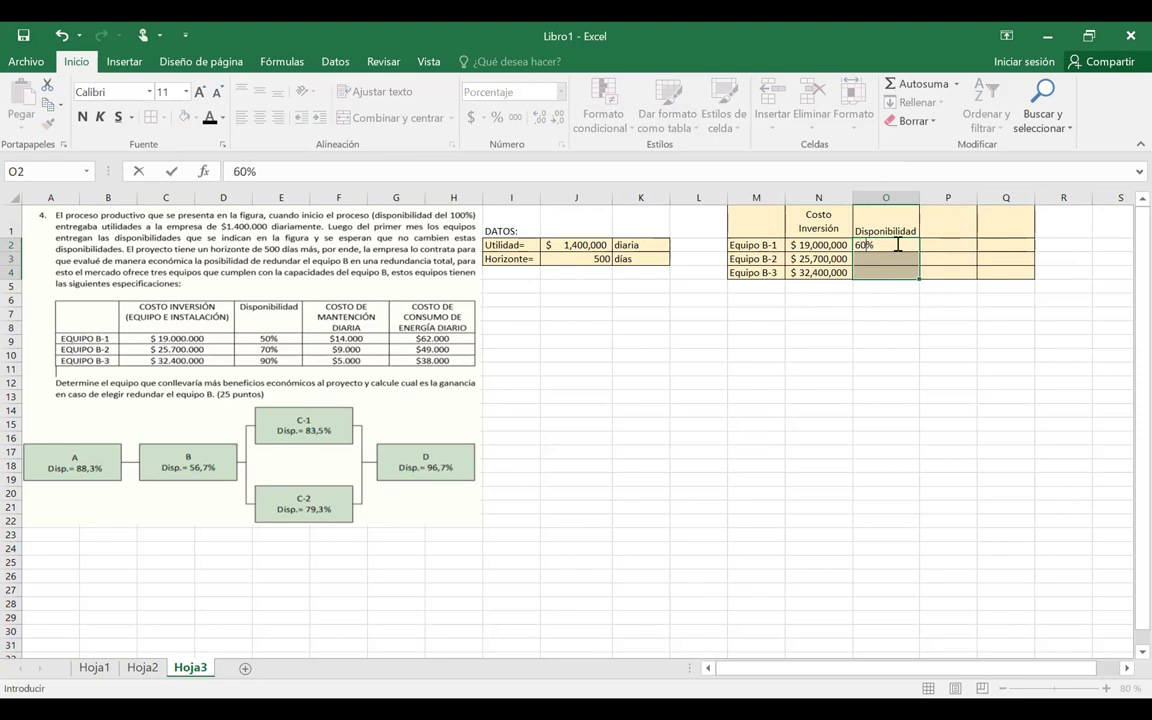
{"action": "key", "text": "BackSpace"}
{"action": "key", "text": "BackSpace"}
{"action": "type", "text": "50"}
{"action": "key", "text": "Return"}
{"action": "type", "text": "70"}
{"action": "key", "text": "Return"}
{"action": "type", "text": "8"}
{"action": "key", "text": "BackSpace"}
{"action": "type", "text": "90"}
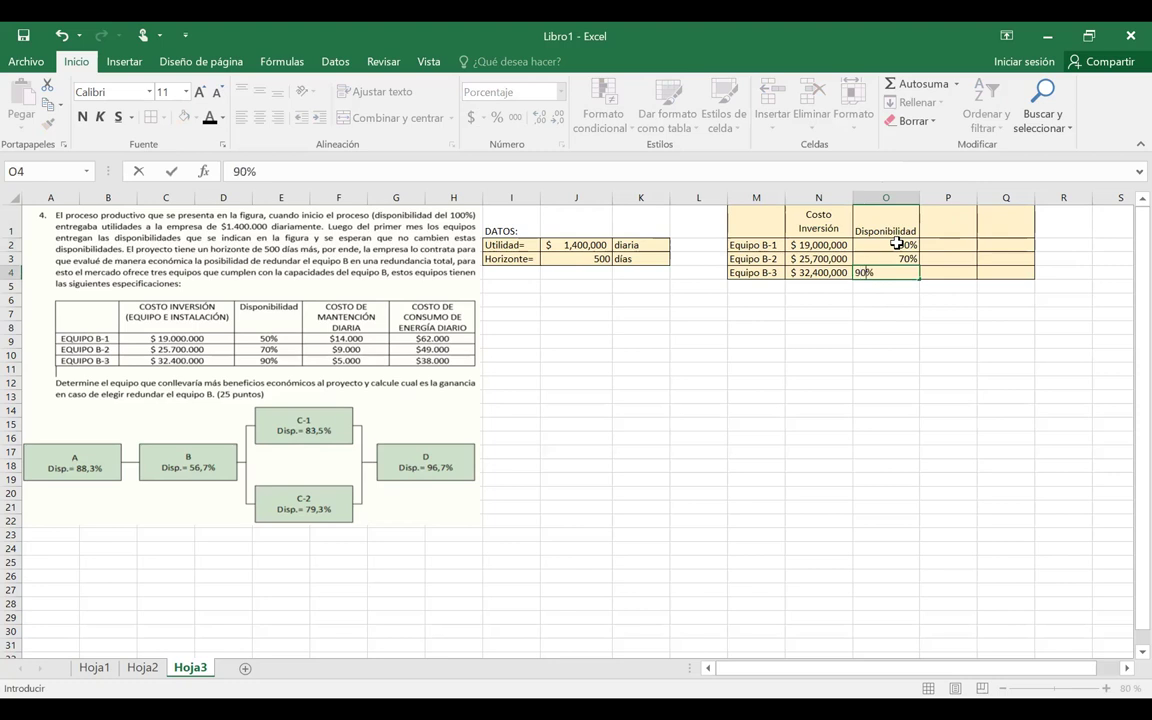
{"action": "key", "text": "Return"}
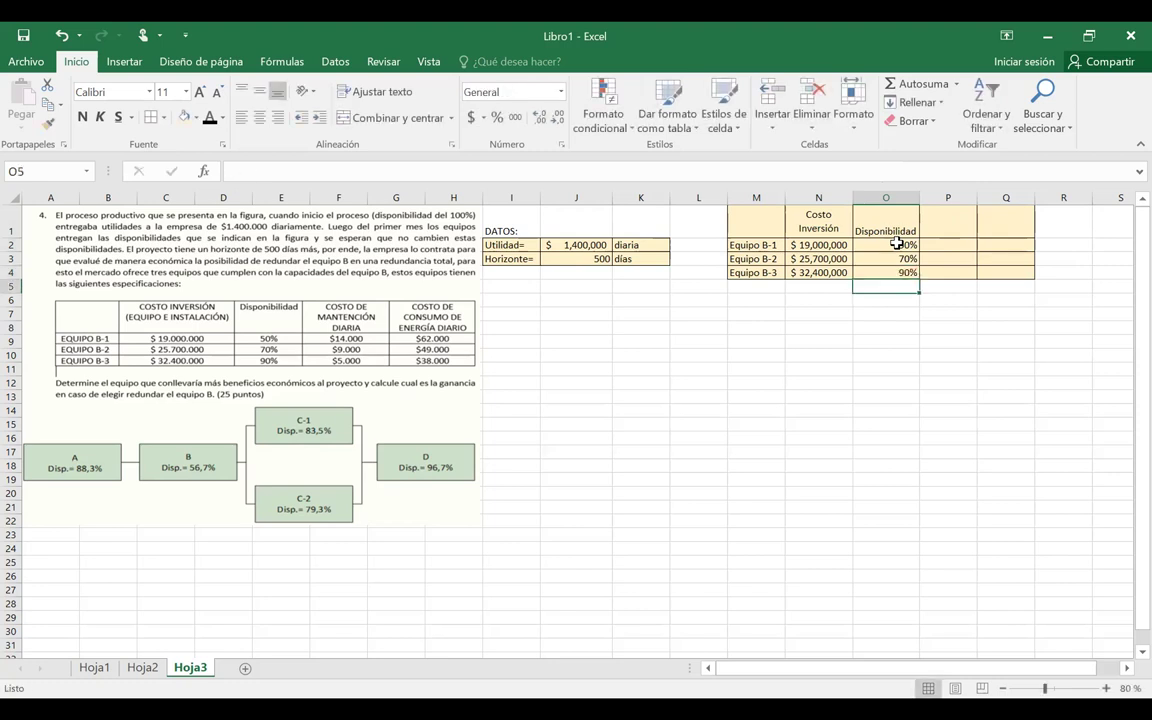
{"action": "left_click", "coordinate": [645, 408]}
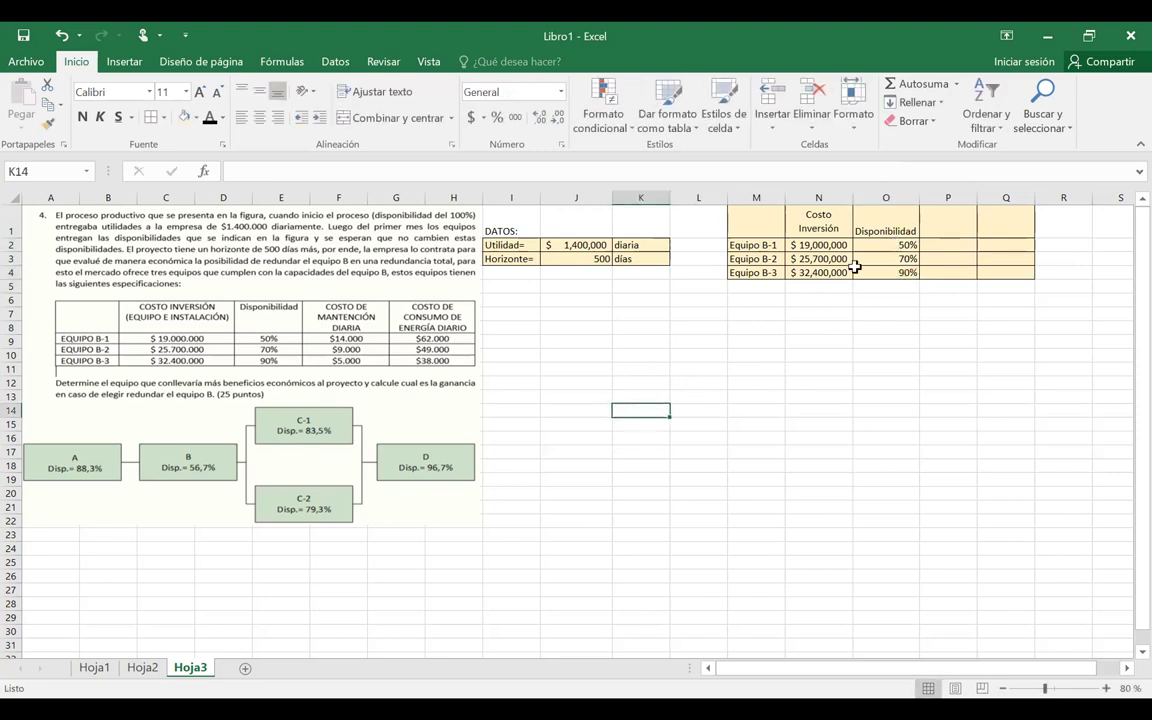
{"action": "left_click_drag", "start_coordinate": [812, 259], "coordinate": [882, 266]}
{"action": "left_click", "coordinate": [600, 258]}
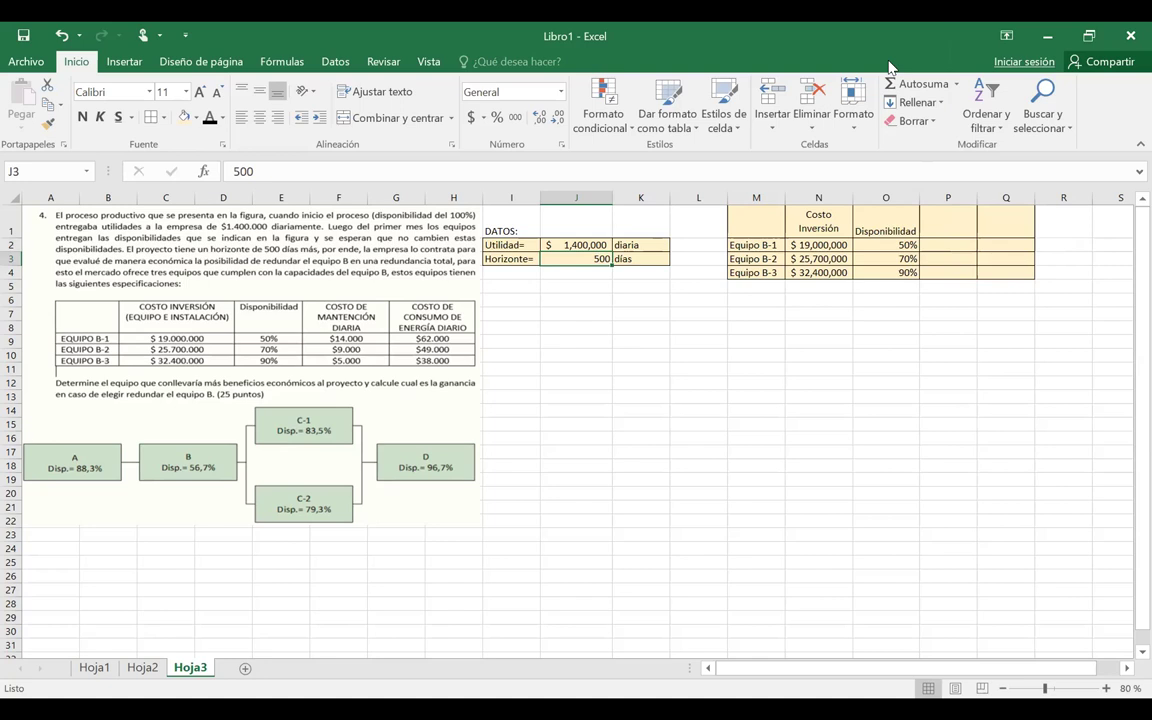
- Center the contents of O1:Q4 both horizontally and vertically
{"action": "left_click_drag", "start_coordinate": [907, 221], "coordinate": [998, 272]}
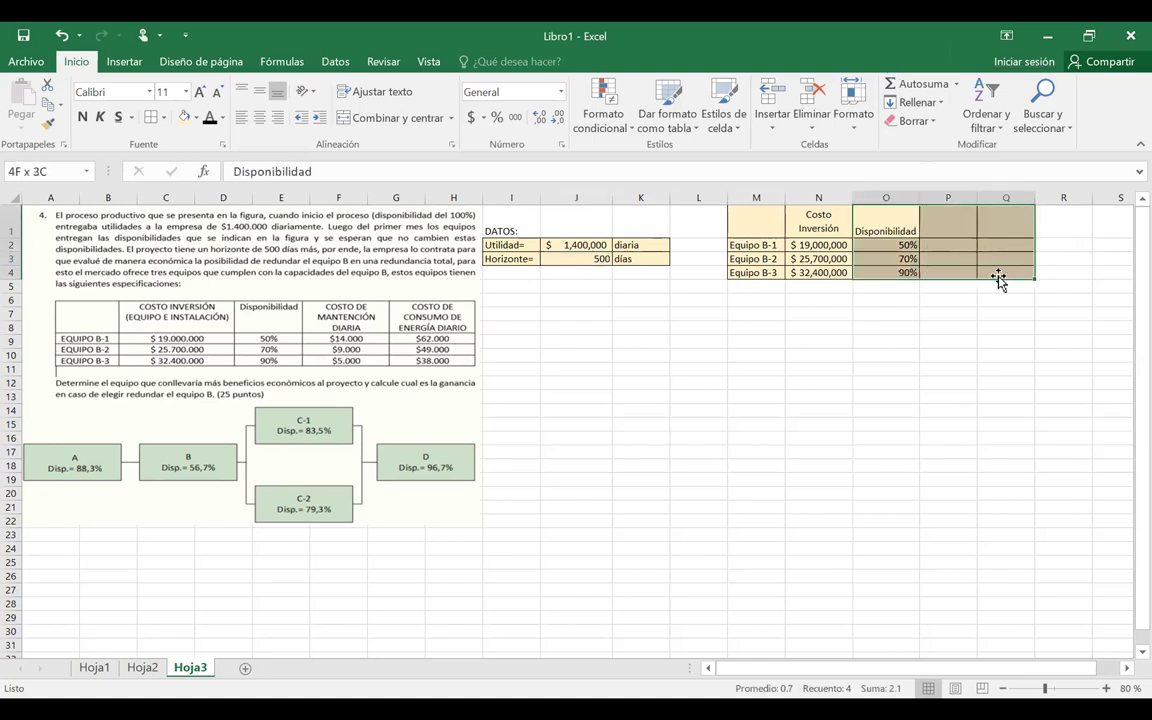
{"action": "left_click", "coordinate": [257, 117]}
{"action": "left_click", "coordinate": [259, 91]}
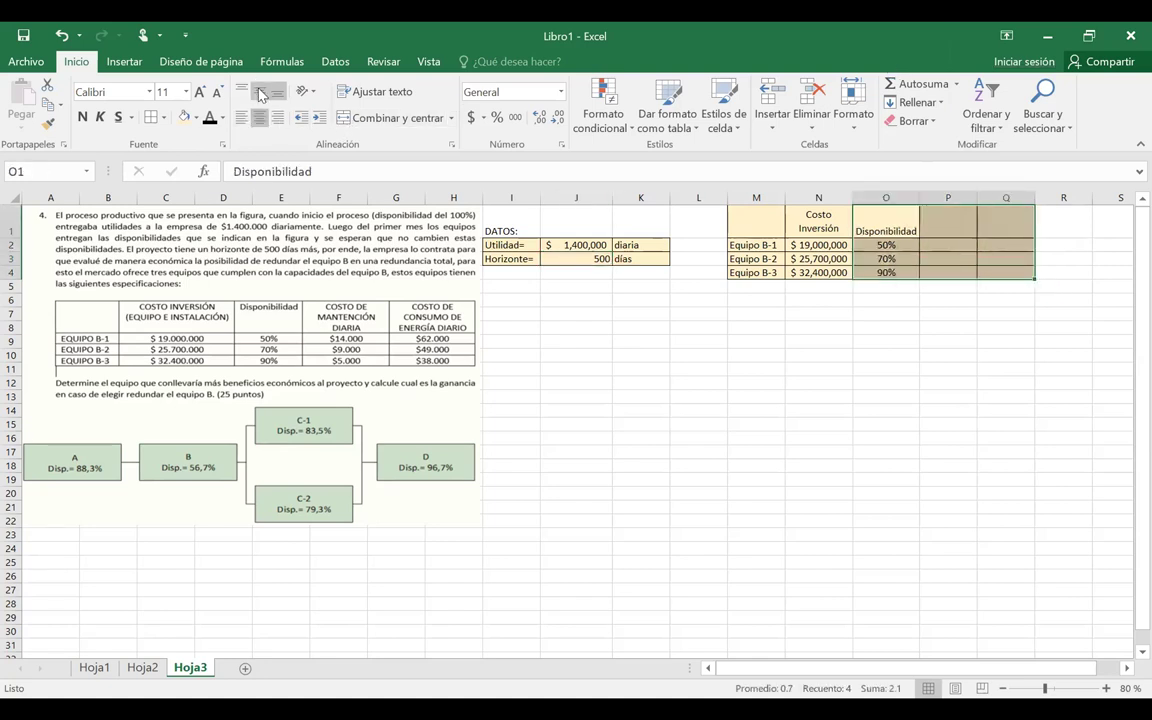
- Enter the heading Costo de Mantención in P1 and wrap its text within the cell
{"action": "left_click", "coordinate": [946, 227]}
{"action": "type", "text": "Cos"}
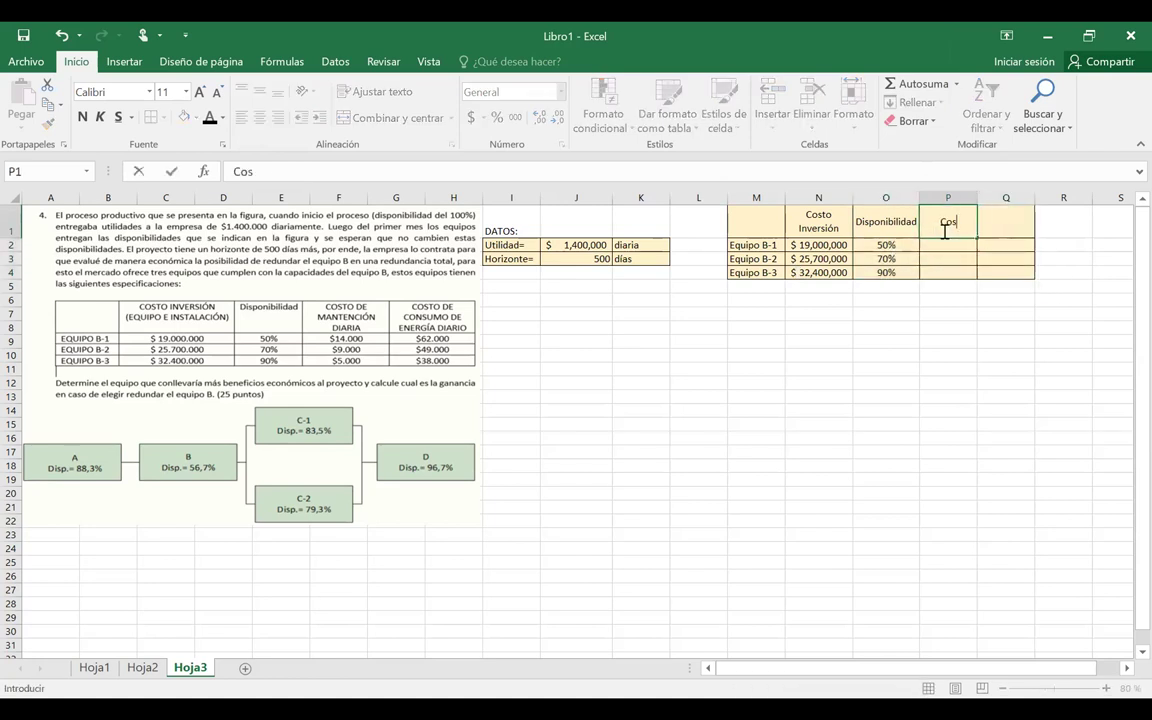
{"action": "type", "text": "to de Mantención"}
{"action": "key", "text": "Return"}
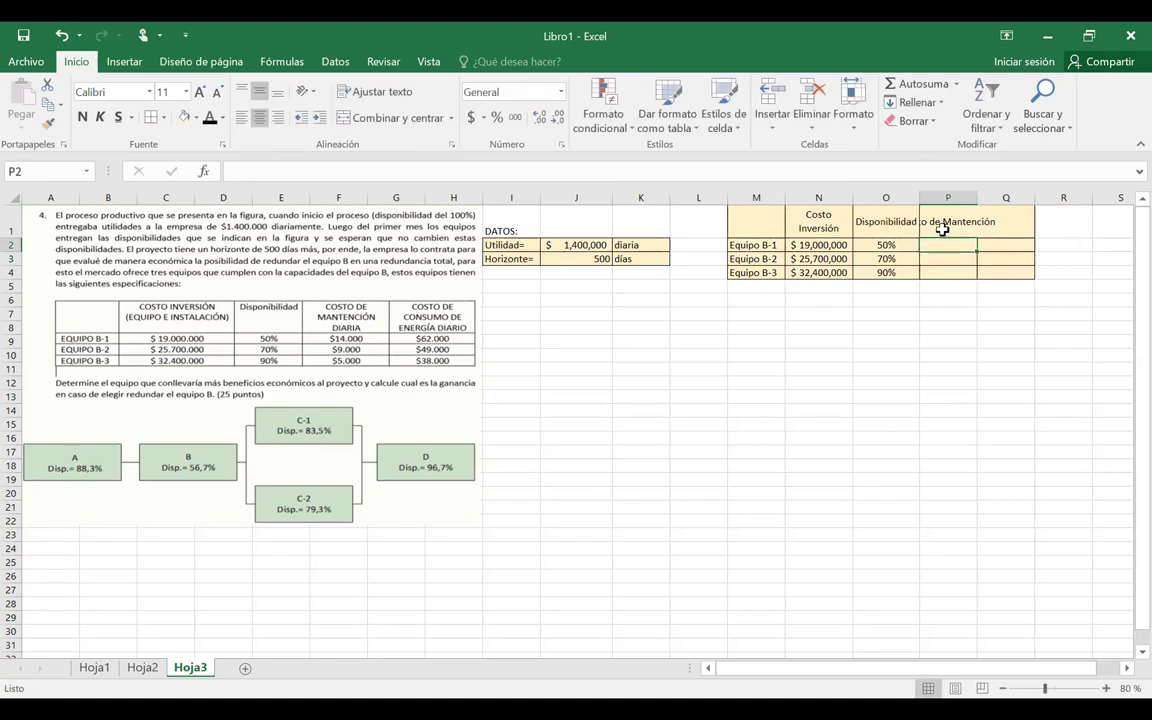
{"action": "key", "text": "Up"}
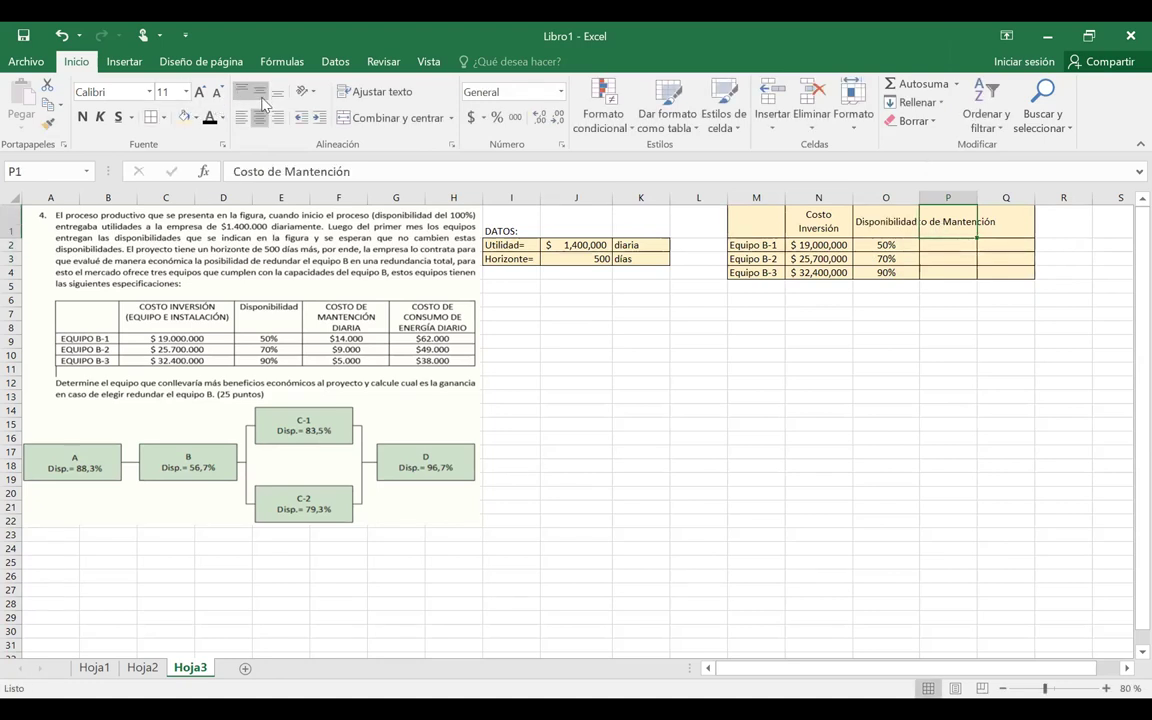
{"action": "left_click", "coordinate": [372, 93]}
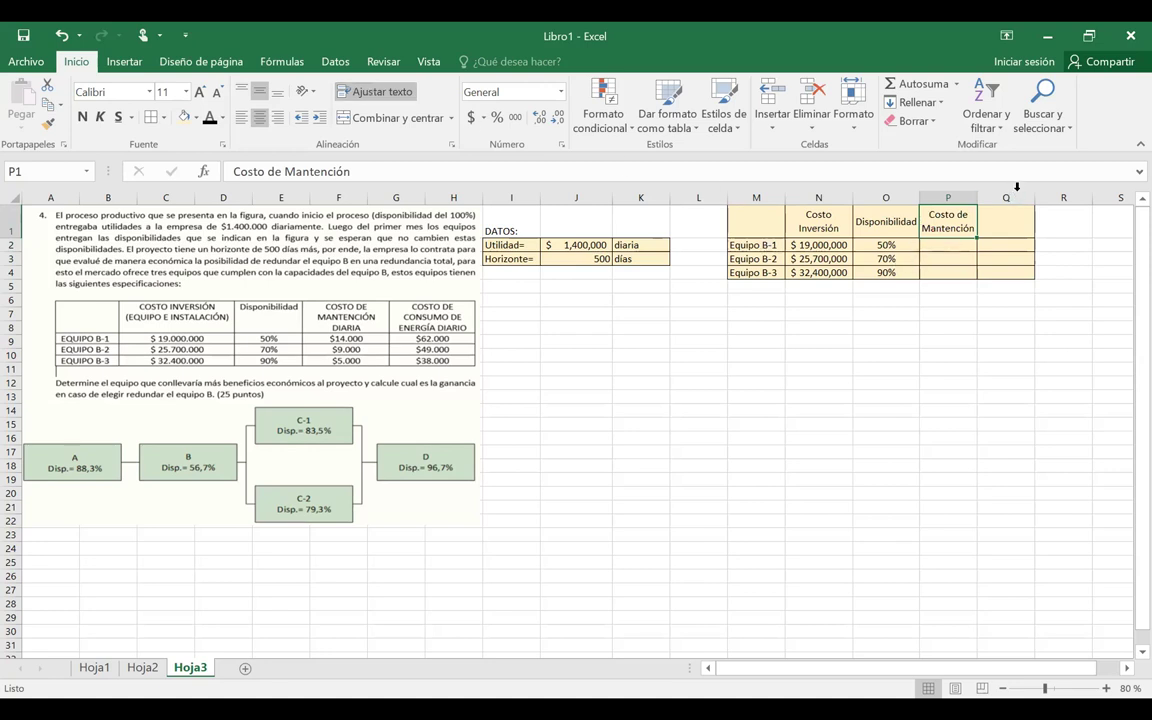
- Enter the heading Costo Energía in Q1 and wrap its text within the cell
{"action": "left_click", "coordinate": [1012, 223]}
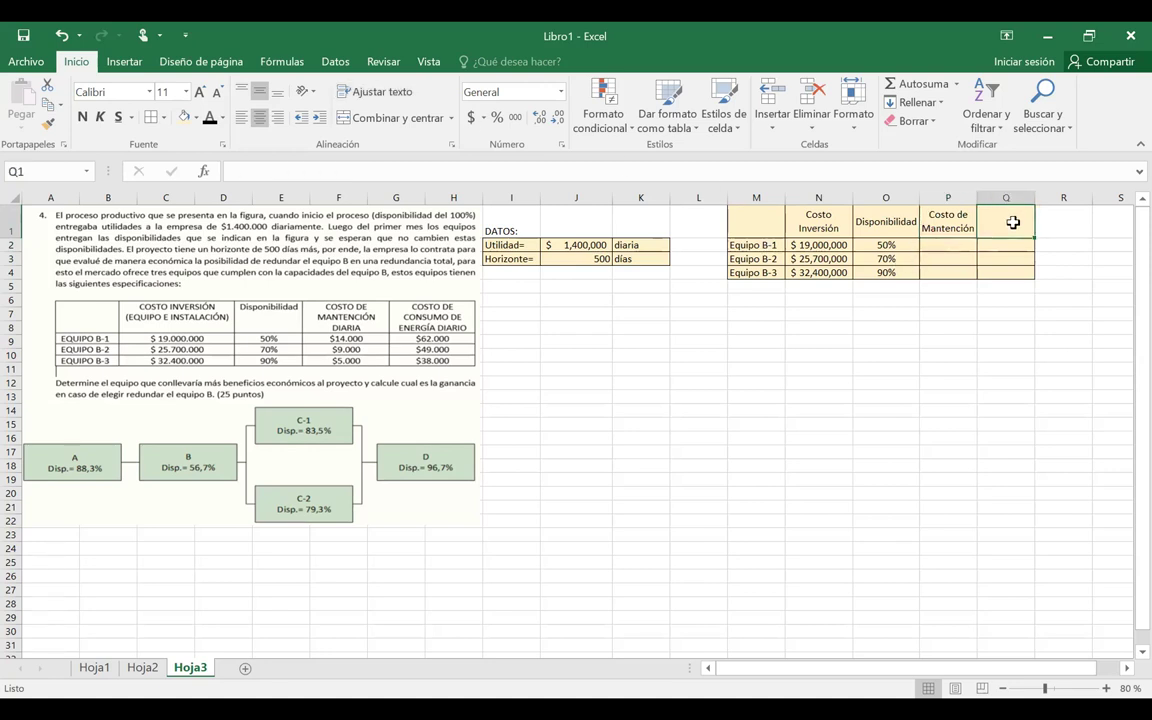
{"action": "type", "text": "Costo"}
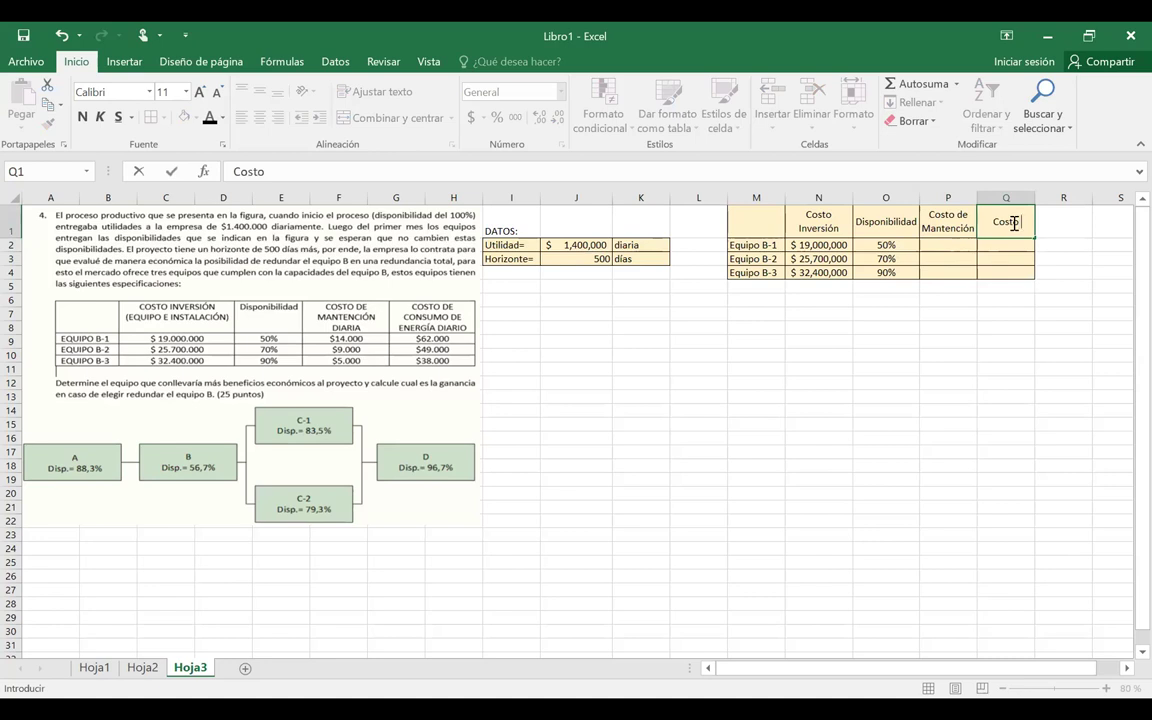
{"action": "type", "text": " Energía"}
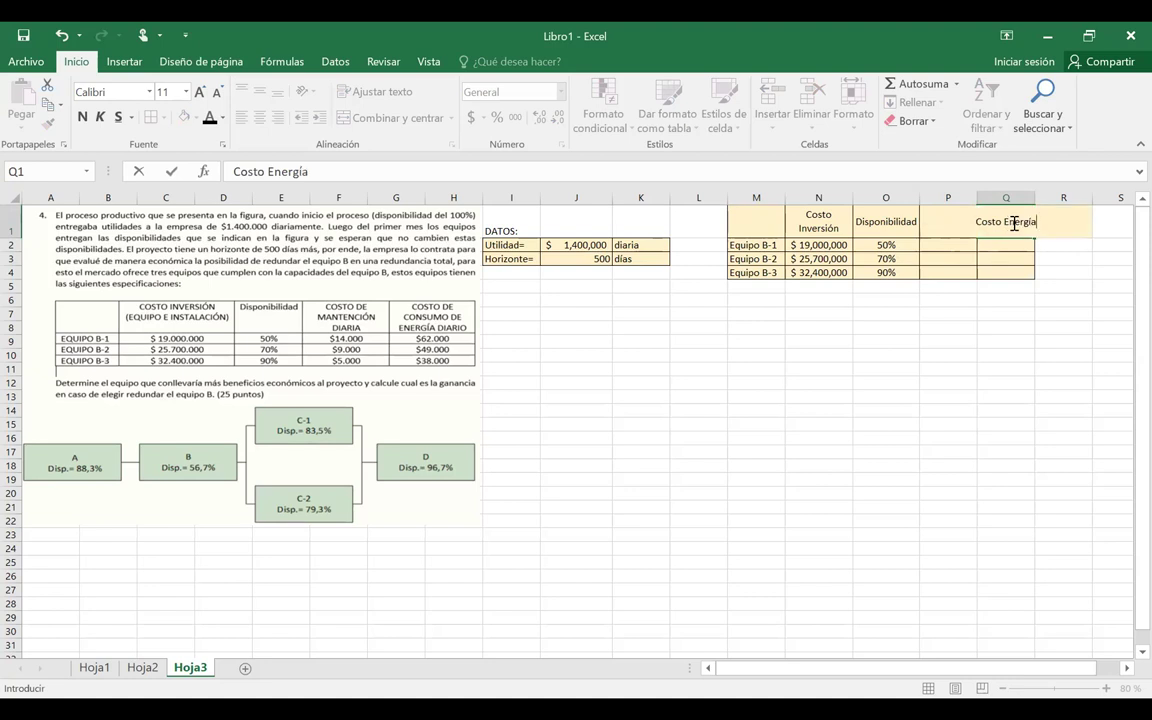
{"action": "key", "text": "Return"}
{"action": "left_click", "coordinate": [1012, 224]}
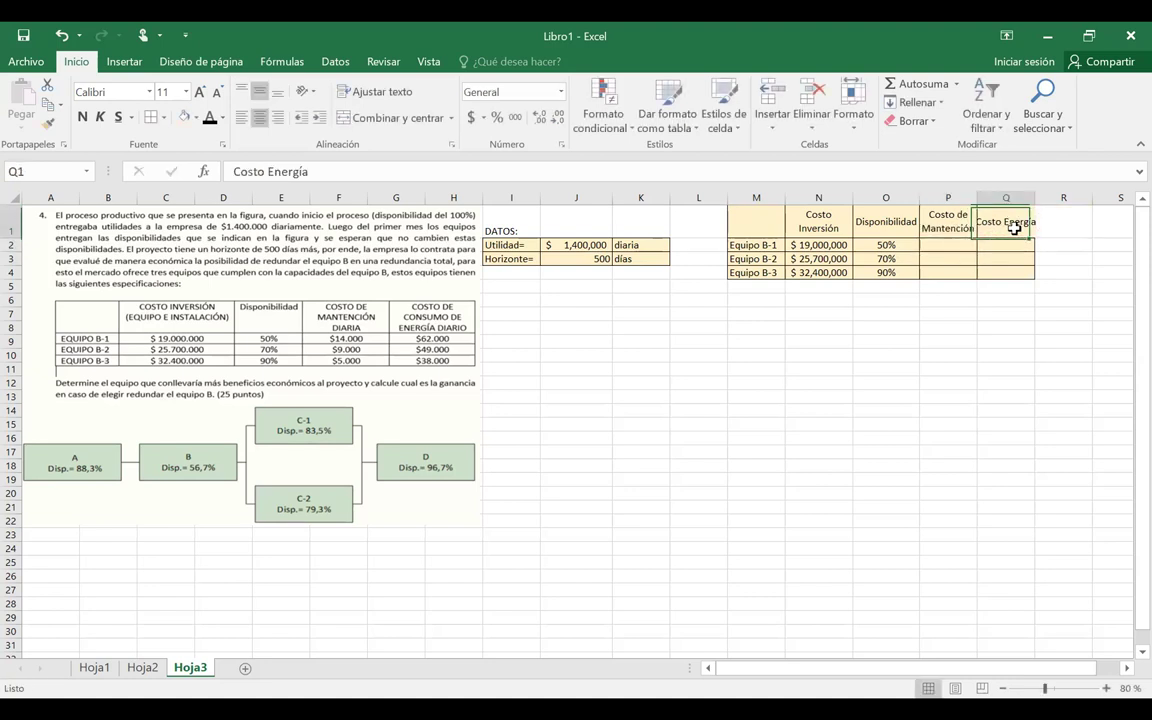
{"action": "left_click", "coordinate": [379, 94]}
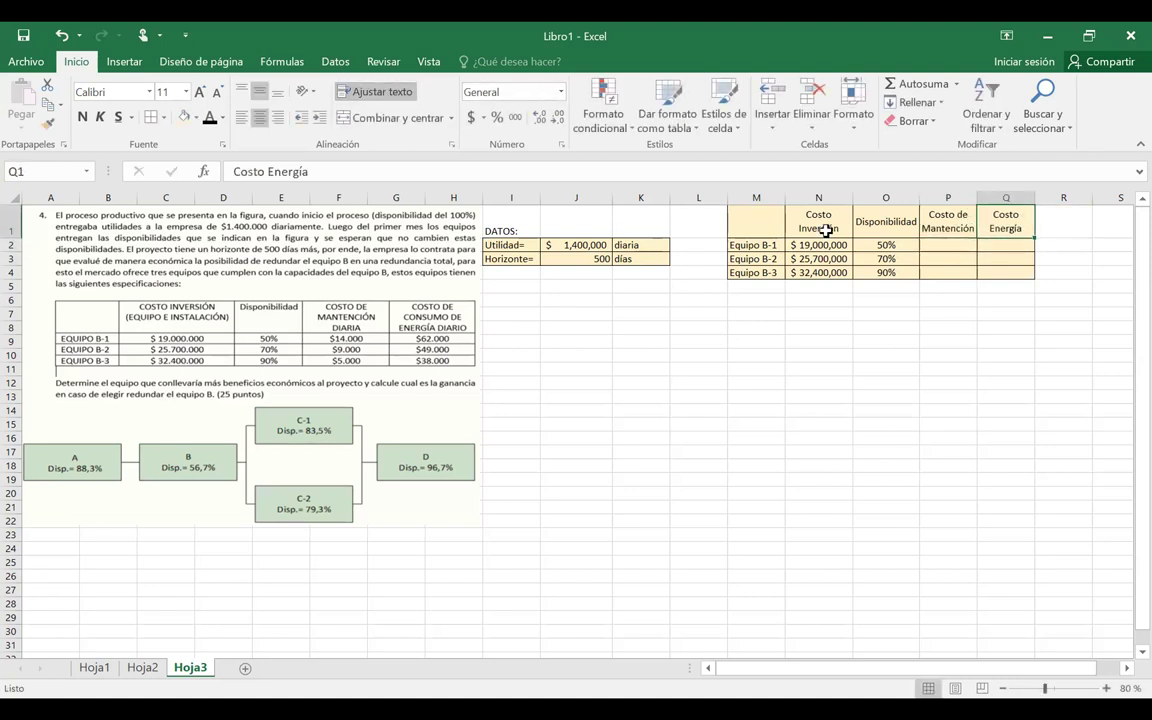
- Apply the accounting currency format to P2:Q4 and widen columns P and Q equally
{"action": "left_click_drag", "start_coordinate": [958, 245], "coordinate": [1010, 277]}
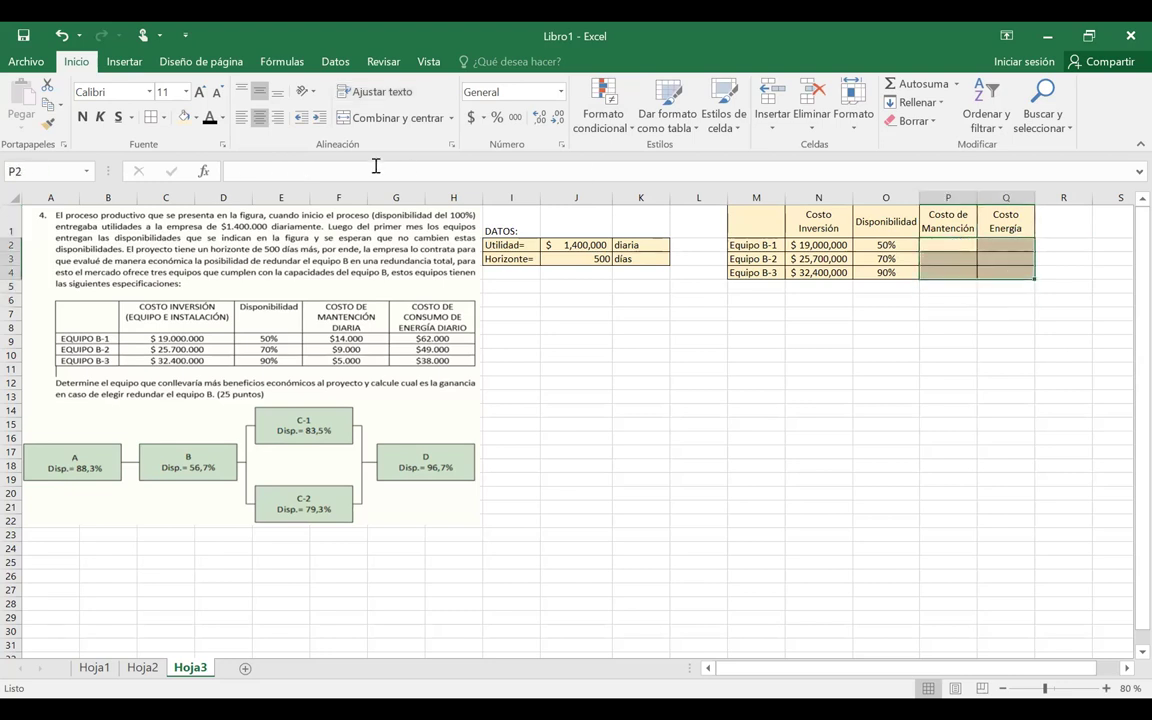
{"action": "left_click", "coordinate": [471, 117]}
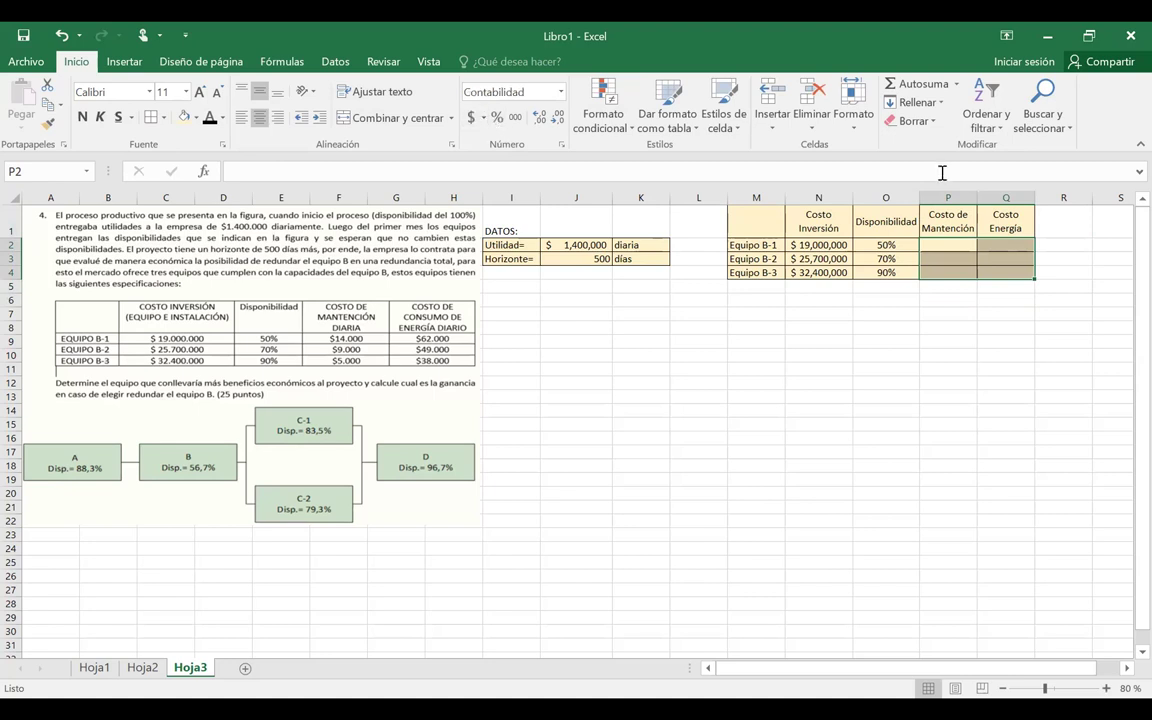
{"action": "mouse_move", "coordinate": [976, 204]}
{"action": "left_mouse_down"}
{"action": "mouse_move", "coordinate": [986, 203]}
{"action": "mouse_move", "coordinate": [955, 198]}
{"action": "mouse_move", "coordinate": [990, 198]}
{"action": "left_mouse_up"}
{"action": "left_click", "coordinate": [1000, 198]}
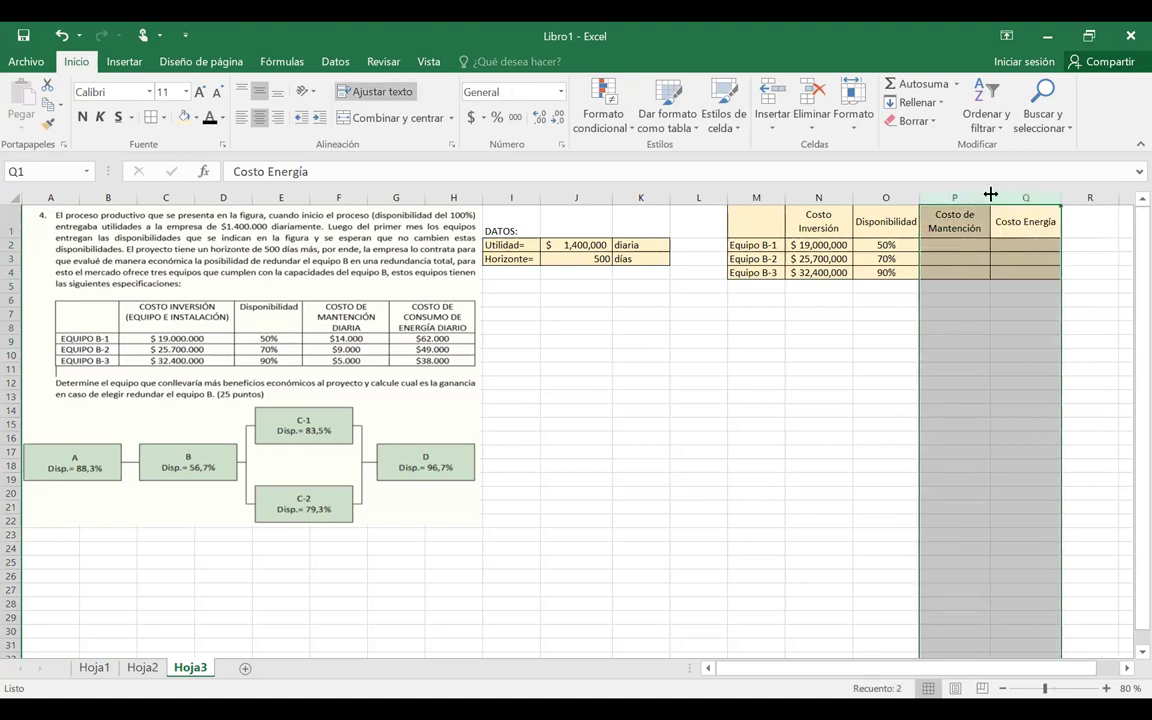
- Enter a maintenance cost of 14,000 for Equipo B-1 in P2 and remove the decimals from P2:Q4
{"action": "left_click", "coordinate": [972, 246]}
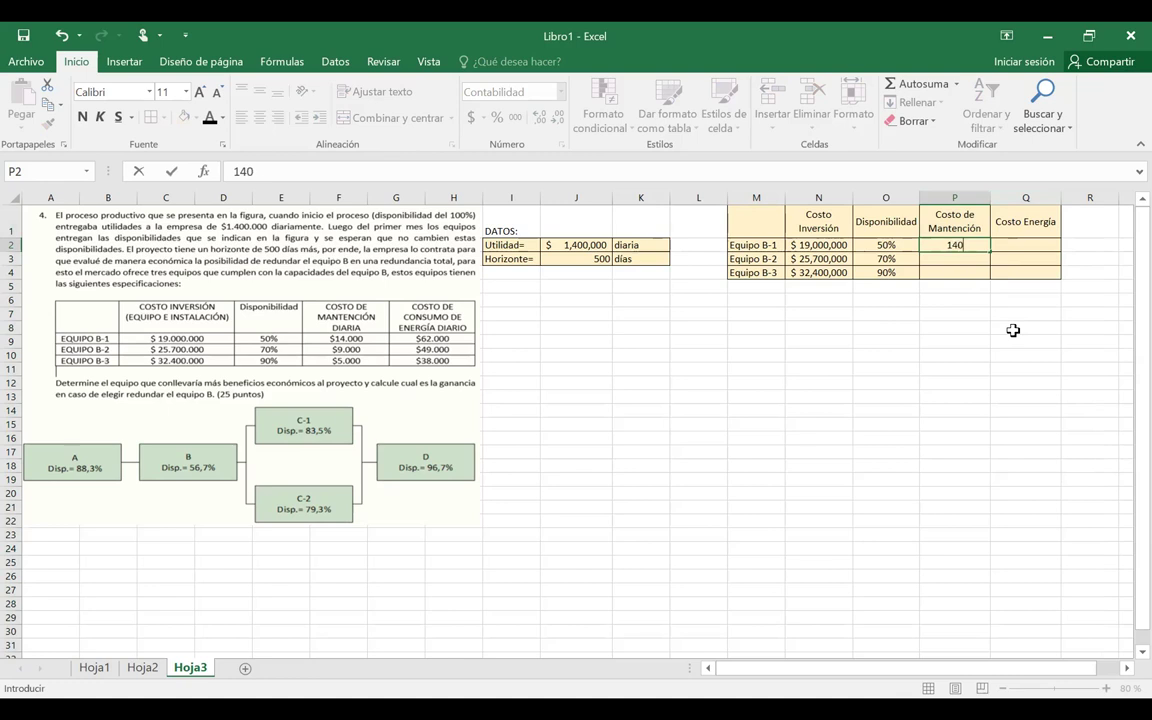
{"action": "key", "text": "Return"}
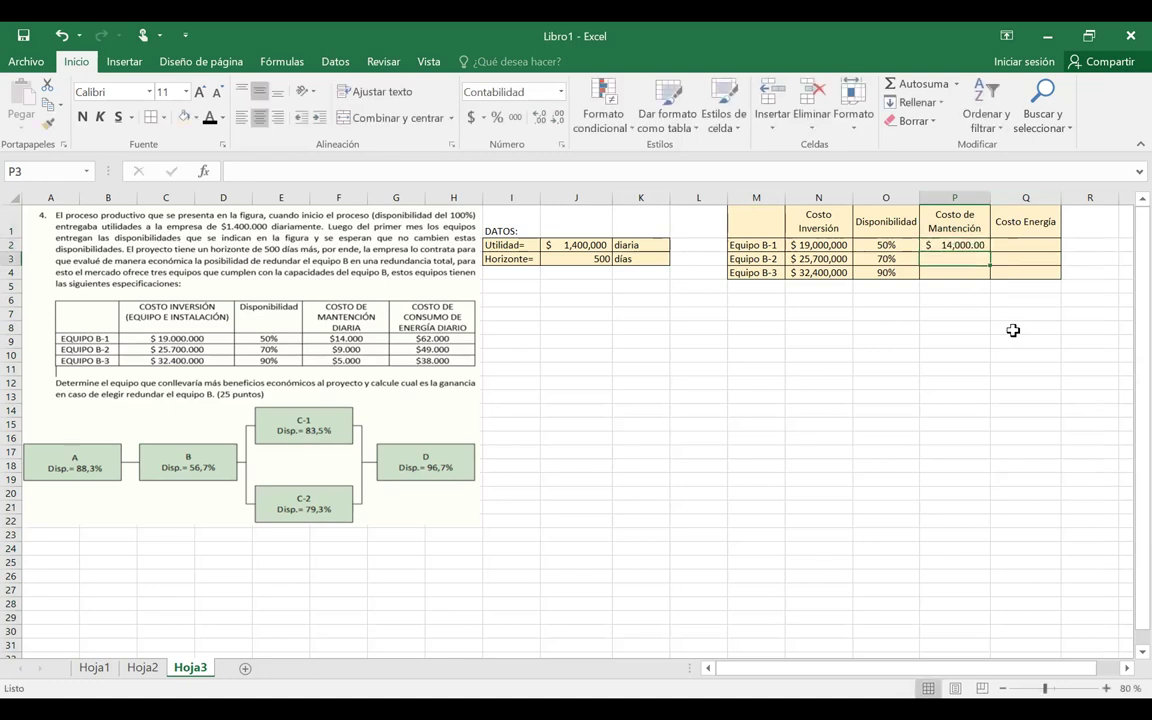
{"action": "left_click_drag", "start_coordinate": [946, 246], "coordinate": [1015, 270]}
{"action": "left_click", "coordinate": [553, 117]}
{"action": "left_click", "coordinate": [553, 117]}
- Enter maintenance costs of 9,000 for Equipo B-2 in P3 and 5,000 for Equipo B-3 in P4
{"action": "left_click", "coordinate": [967, 255]}
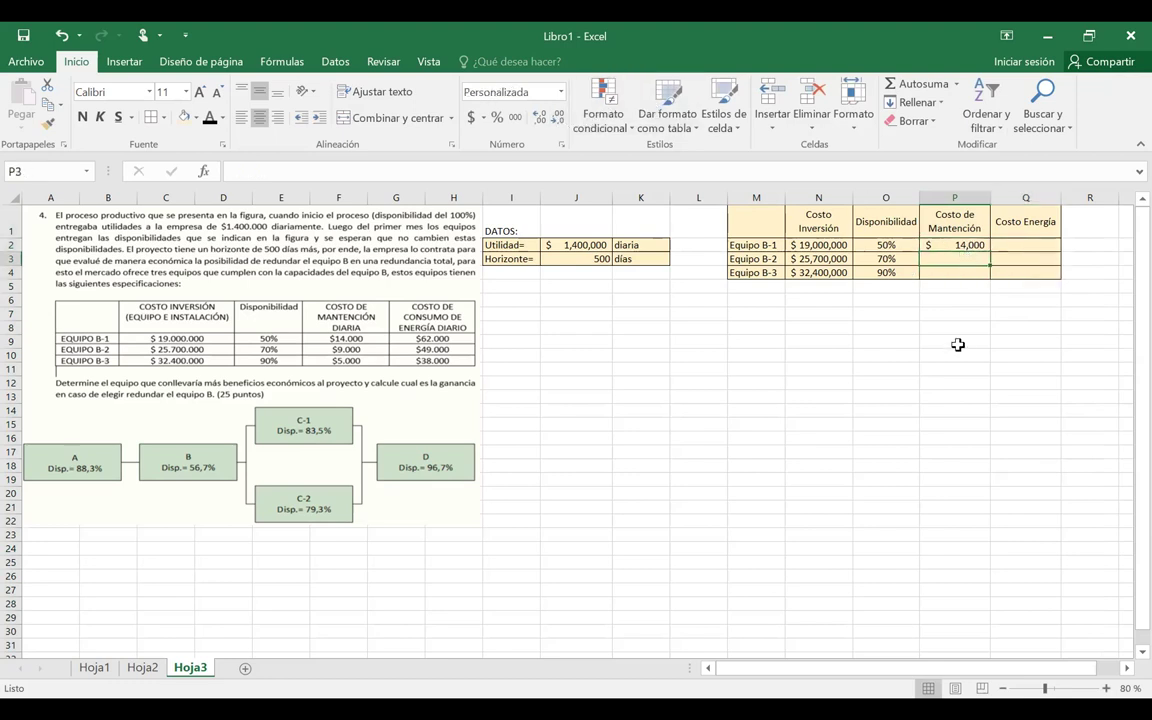
{"action": "type", "text": "9000"}
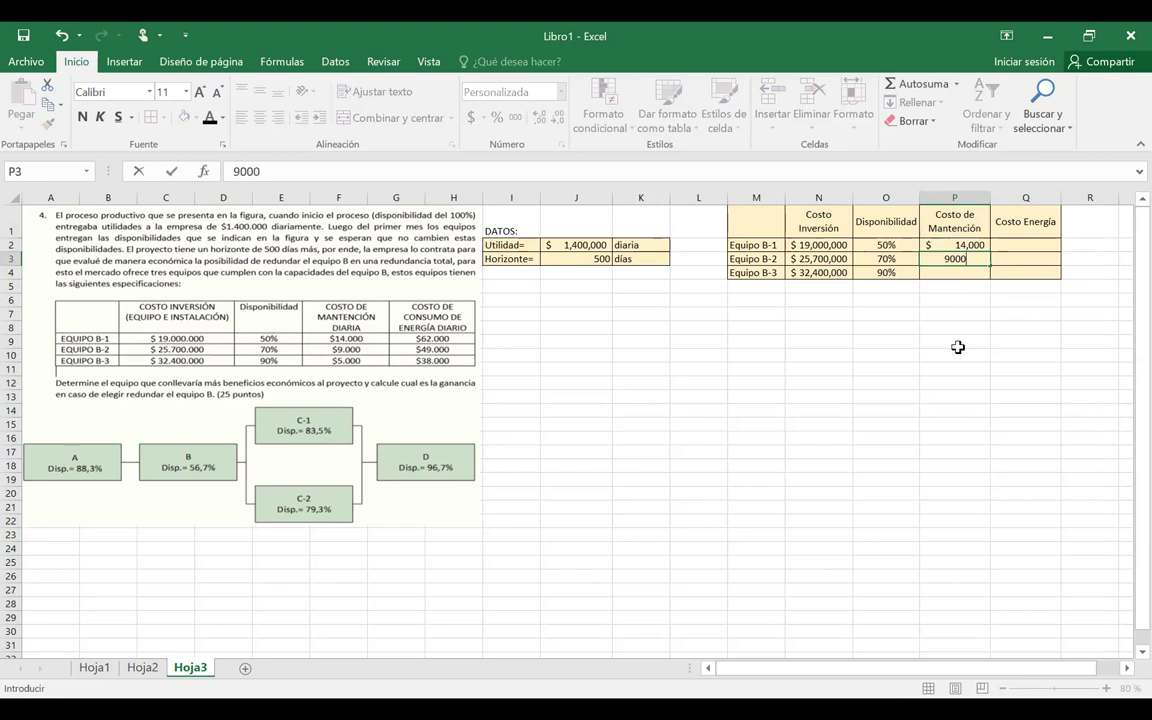
{"action": "key", "text": "Return"}
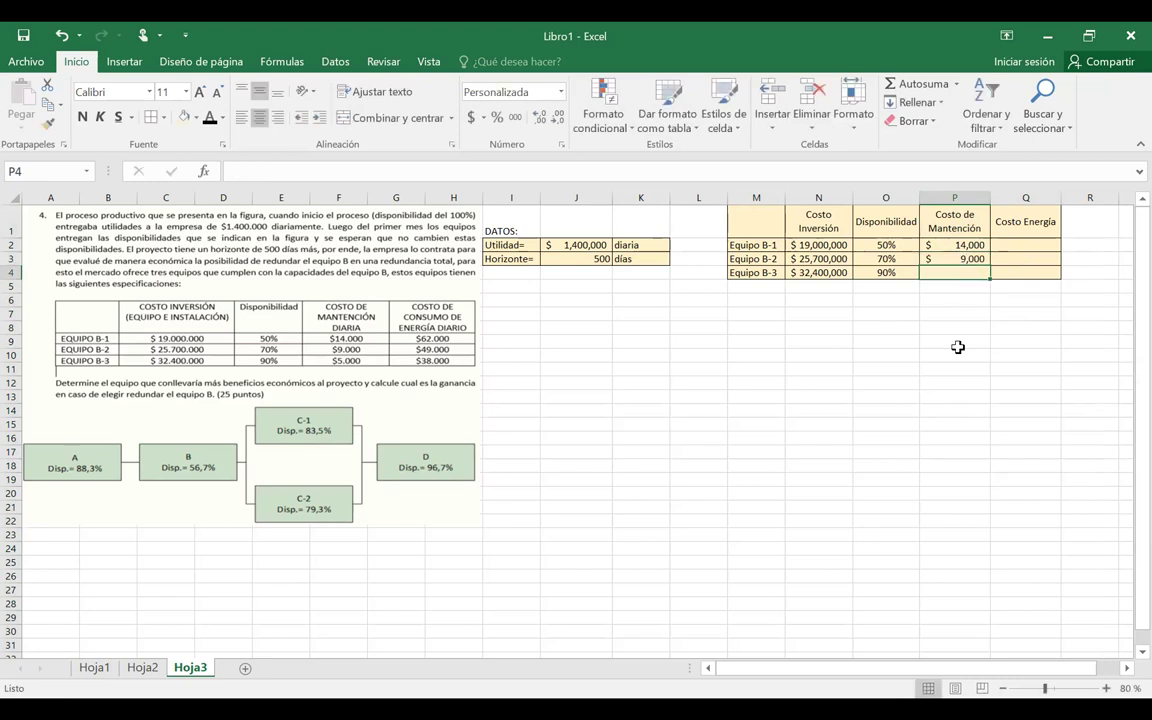
{"action": "type", "text": "5000"}
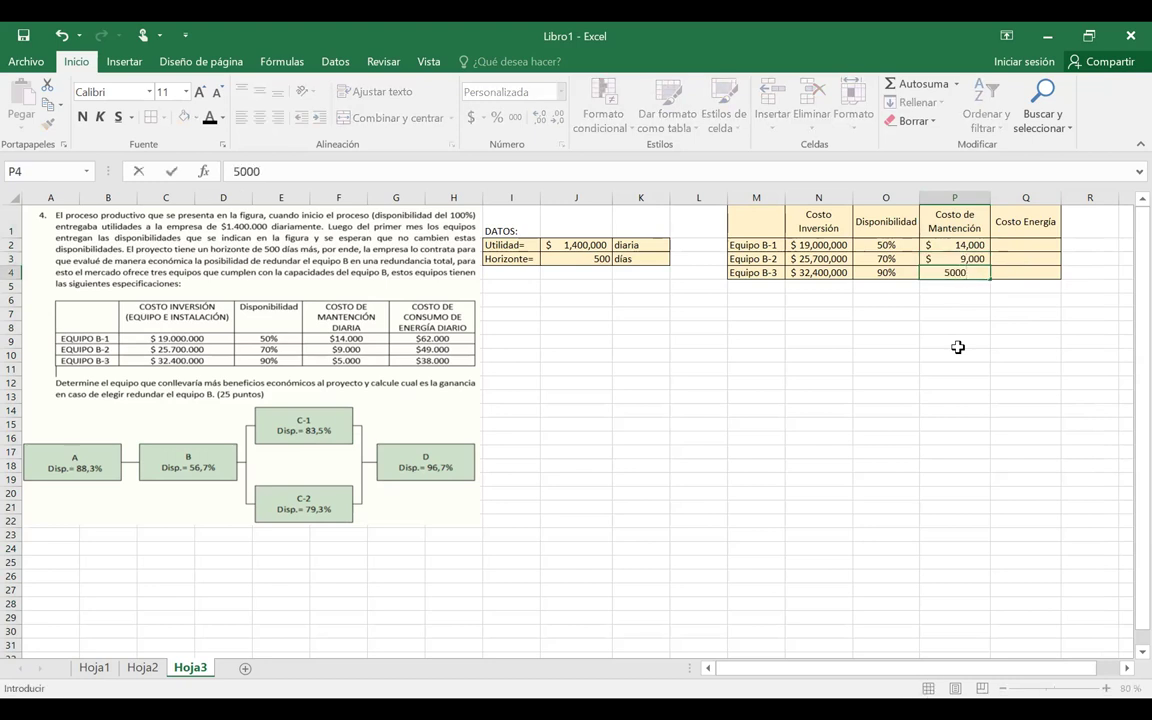
{"action": "key", "text": "Tab"}
- Enter an energy cost of 62,000 for Equipo B-1 in Q2
{"action": "key", "text": "Up"}
{"action": "key", "text": "Up"}
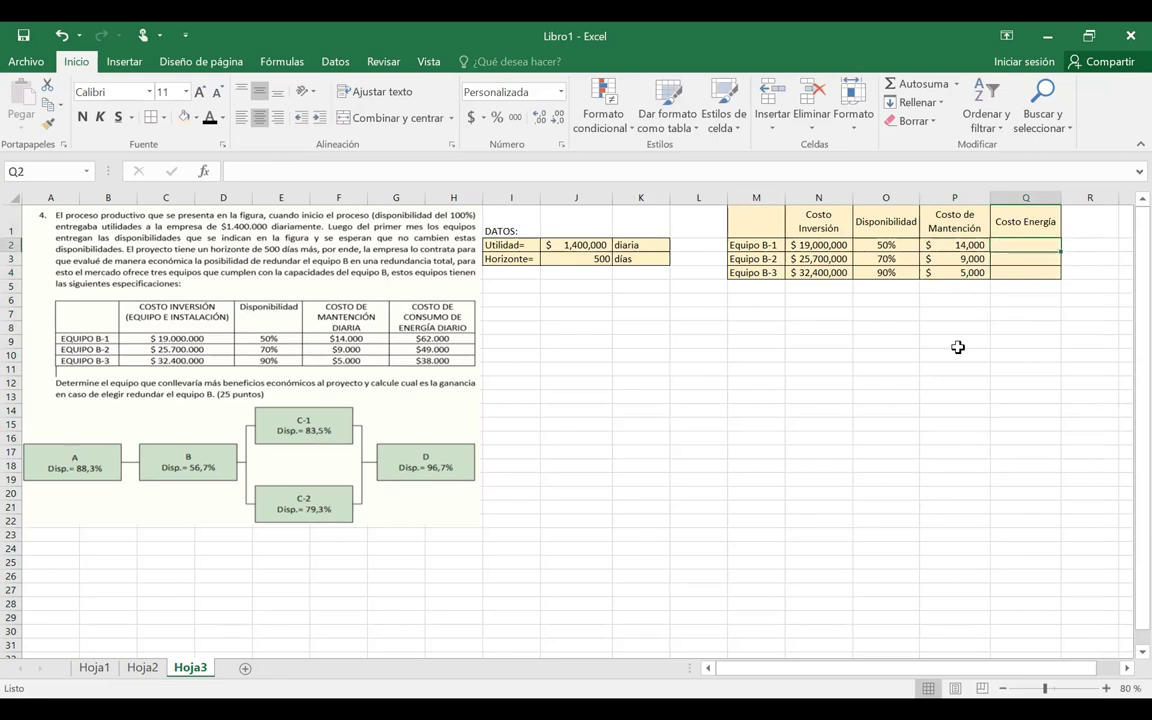
{"action": "type", "text": "6"}
{"action": "type", "text": "2,000"}
{"action": "key", "text": "Return"}
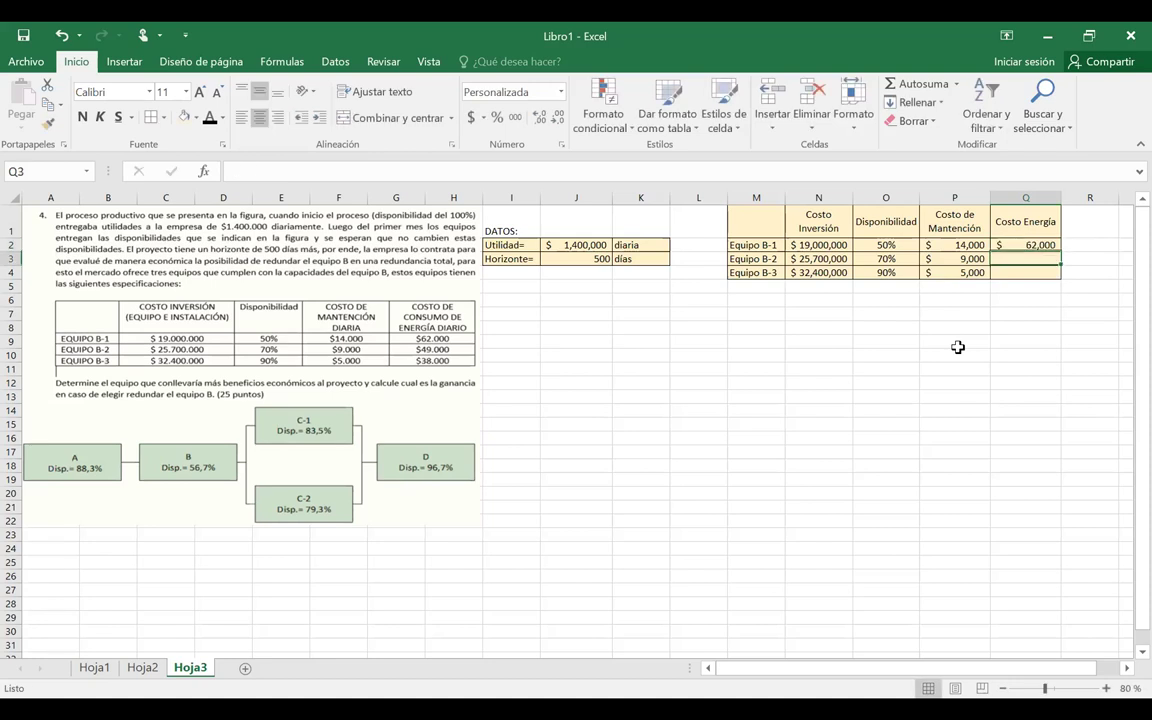
- Check the system availability formula in K2 on Hoja2, and return to Hoja3
{"action": "left_click", "coordinate": [142, 668]}
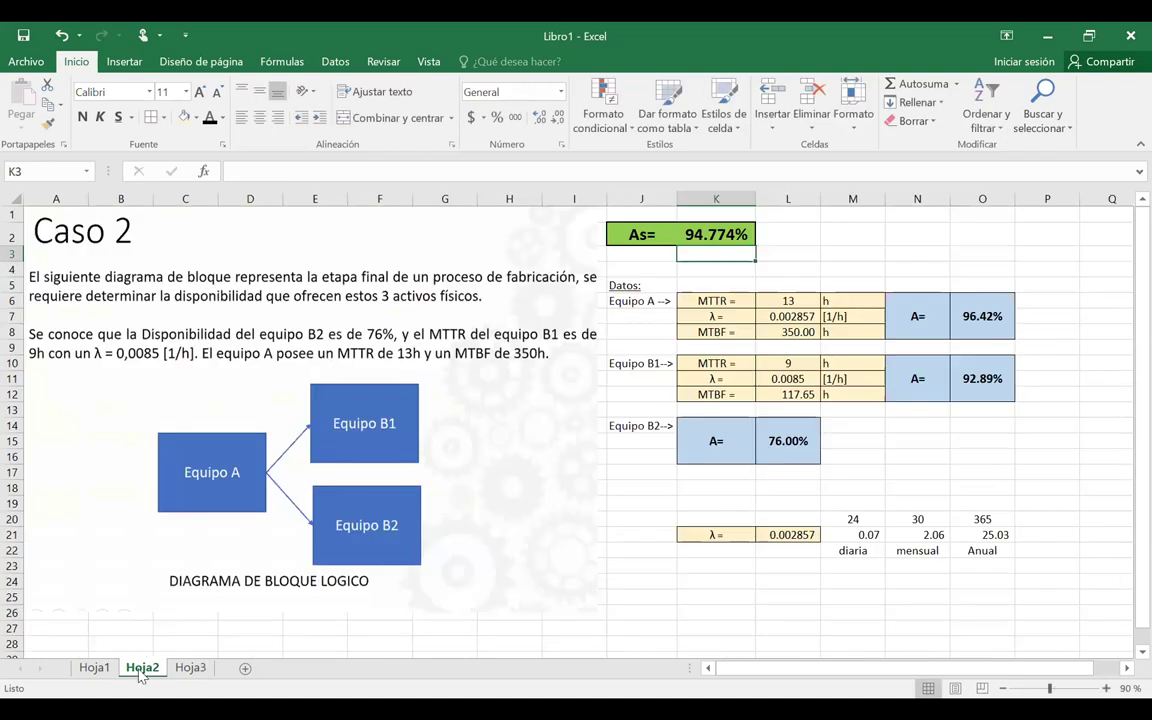
{"action": "left_click", "coordinate": [684, 238]}
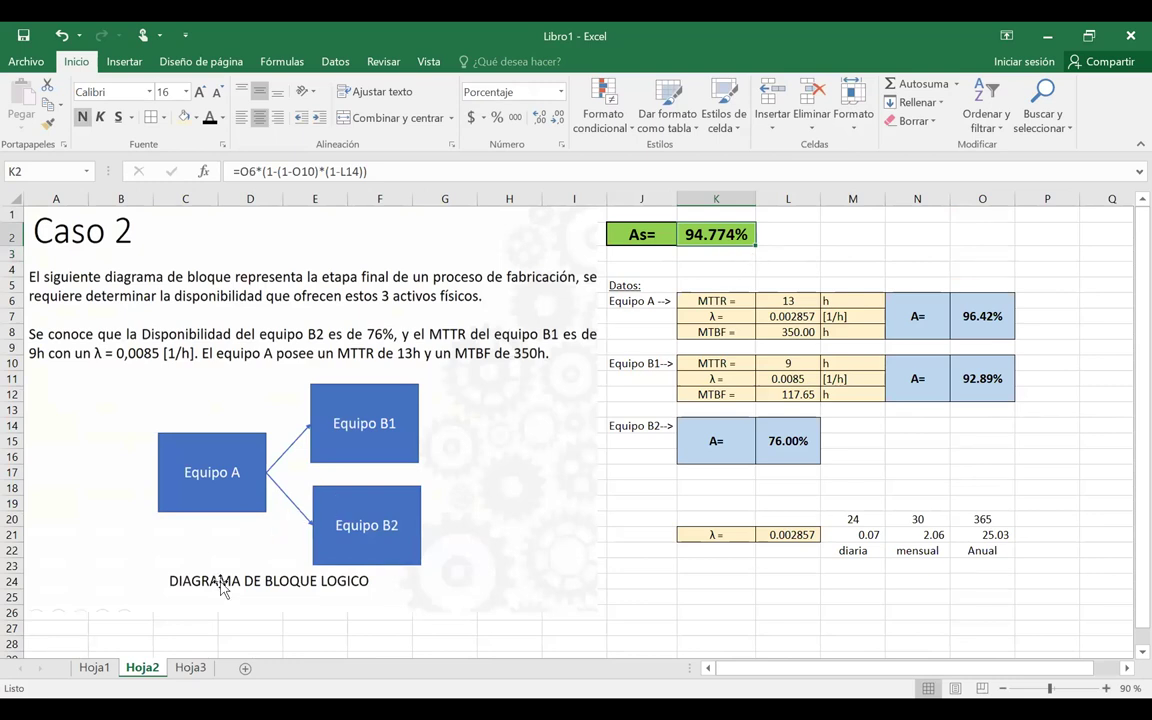
{"action": "left_click", "coordinate": [190, 668]}
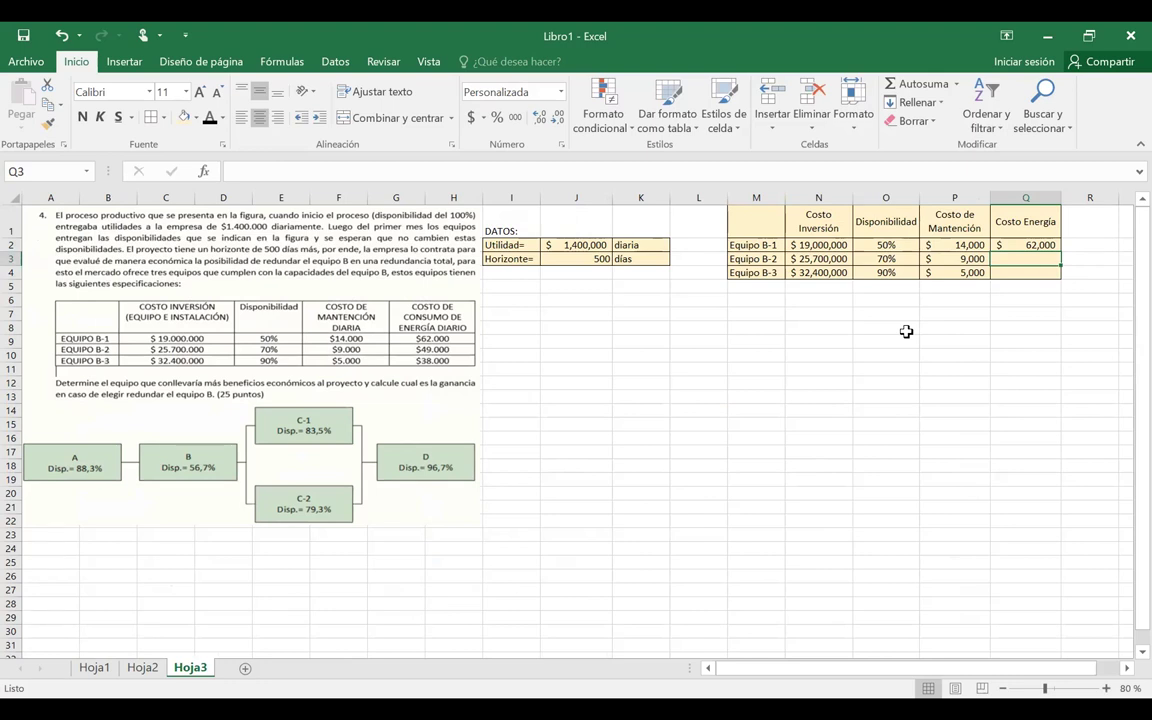
- Enter energy costs of 49,000 for Equipo B-2 in Q3 and 38,000 for Equipo B-3 in Q4
{"action": "type", "text": "49,000"}
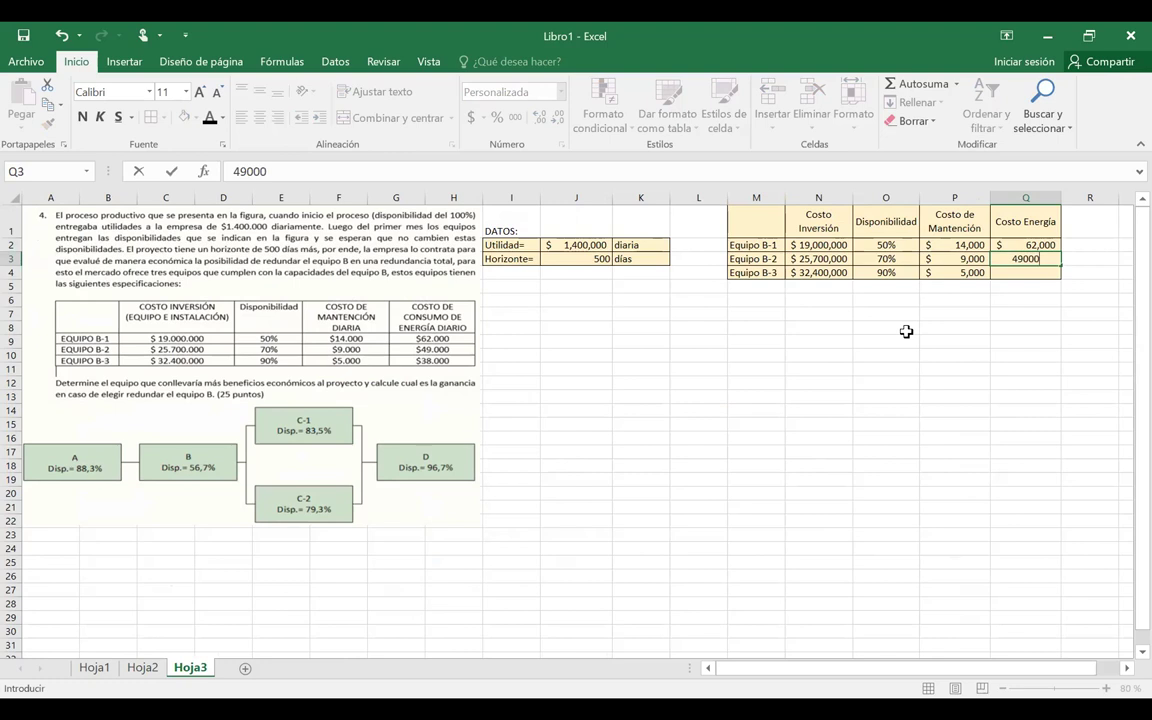
{"action": "key", "text": "Return"}
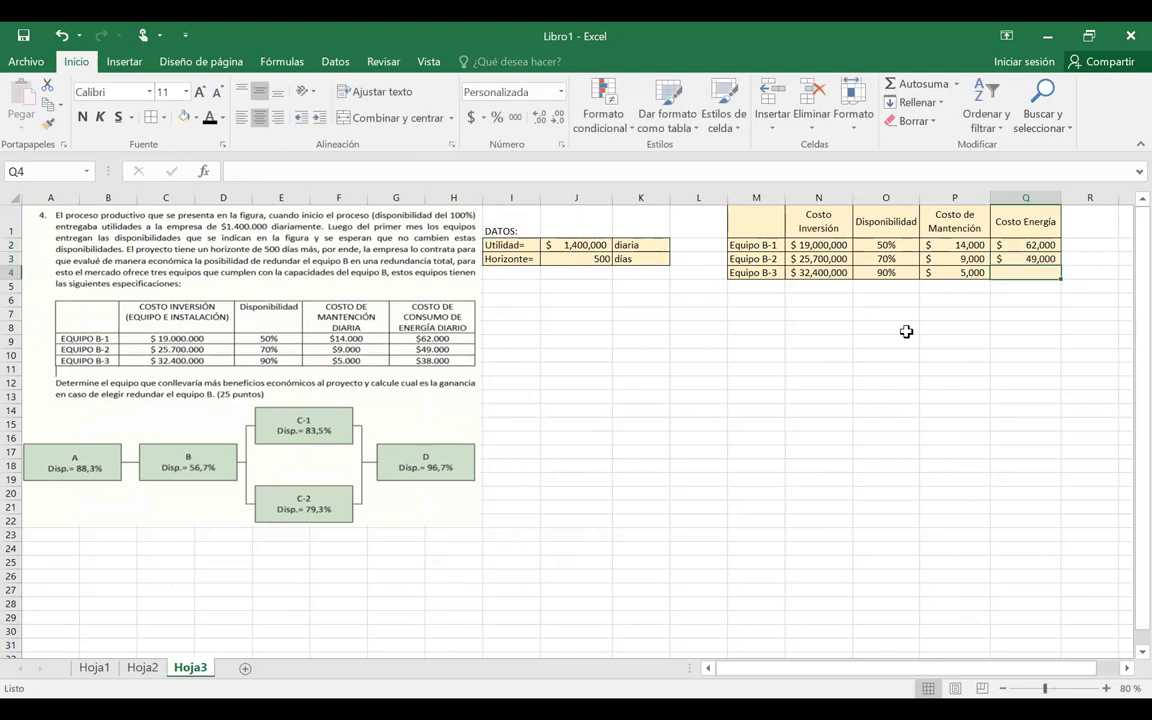
{"action": "type", "text": "3"}
{"action": "type", "text": "8,000"}
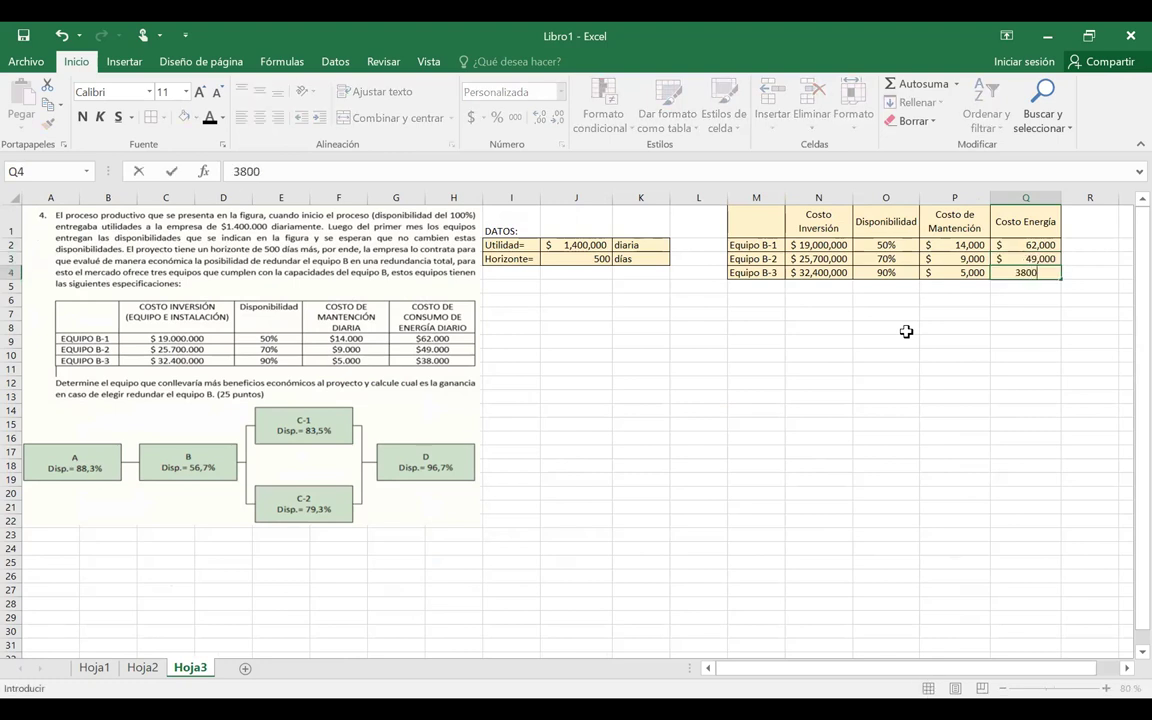
{"action": "key", "text": "Return"}
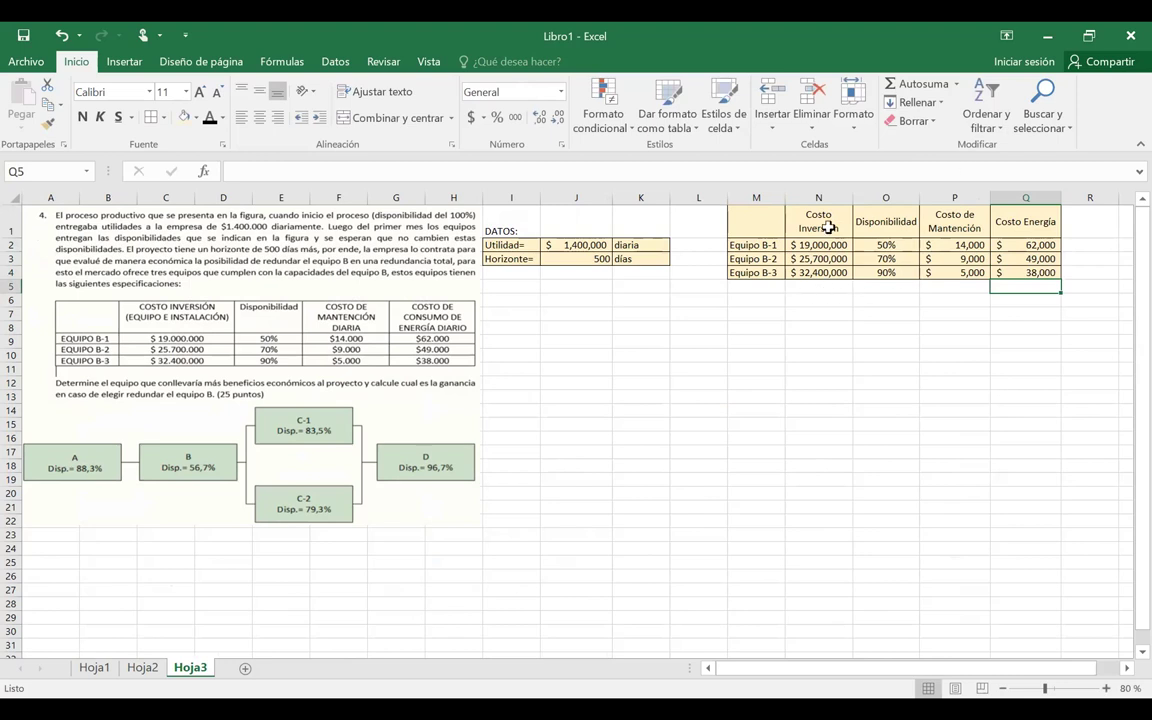
{"action": "left_click_drag", "start_coordinate": [784, 213], "coordinate": [1010, 272]}
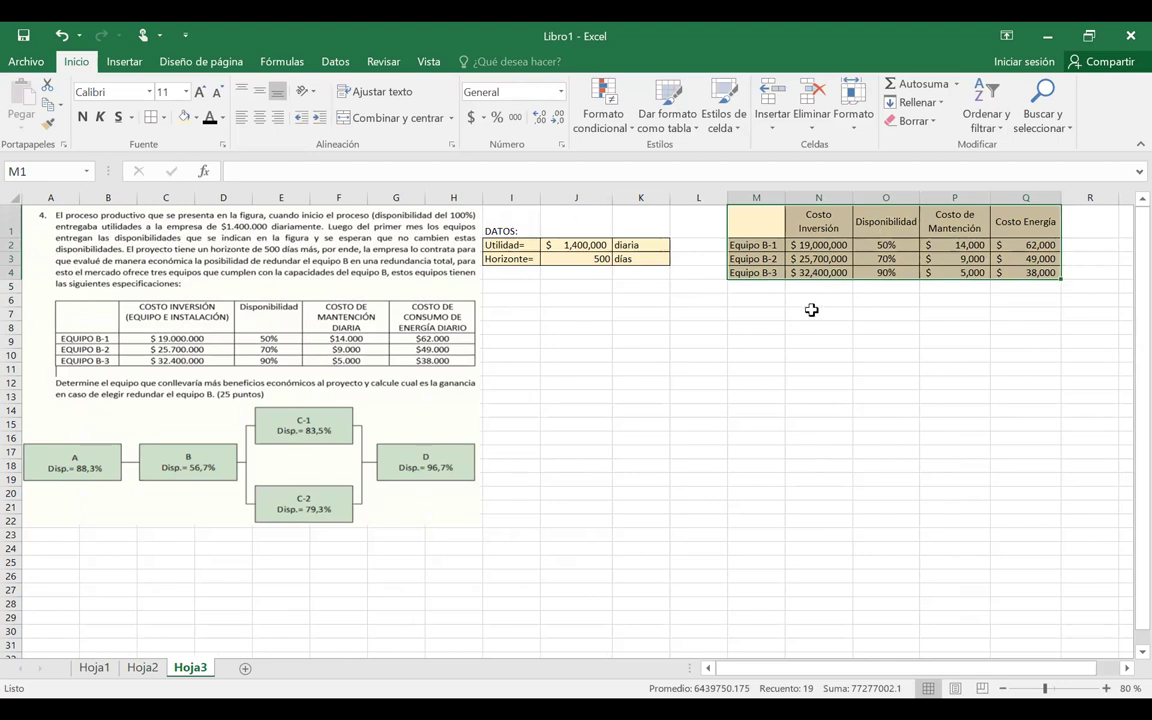
- Merge and center I6:J6 and enter the heading Disponibilidades
{"action": "left_click", "coordinate": [598, 307]}
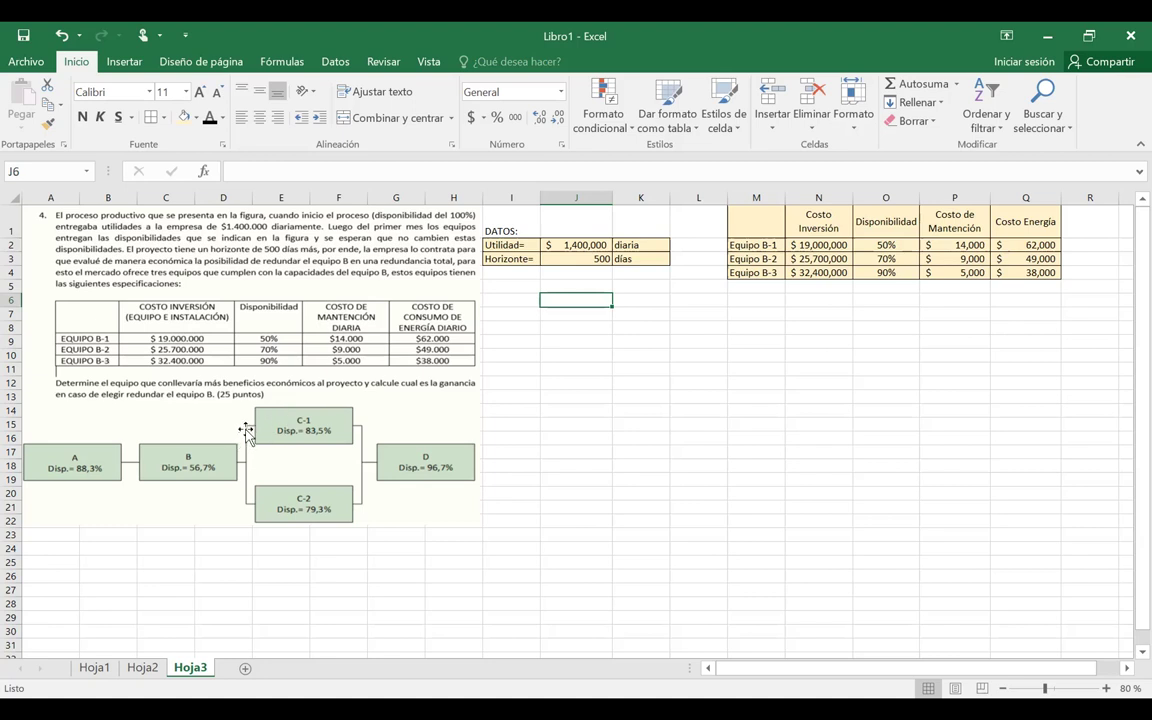
{"action": "left_click", "coordinate": [517, 300]}
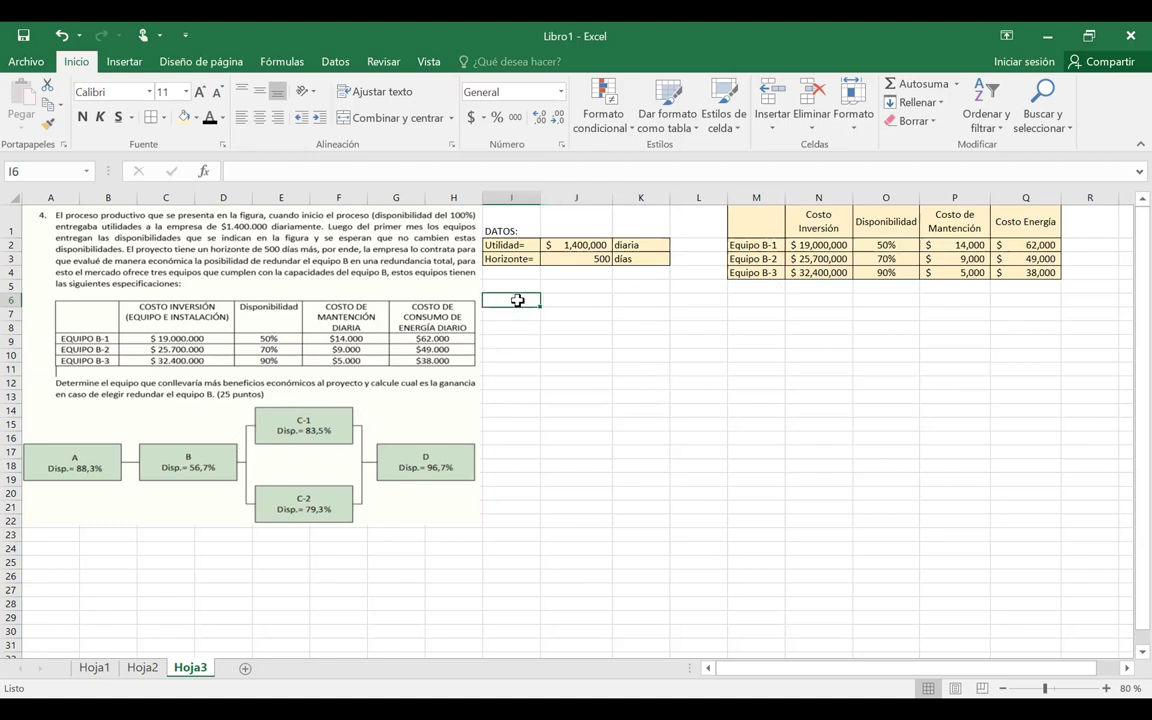
{"action": "left_click_drag", "start_coordinate": [512, 300], "coordinate": [594, 297]}
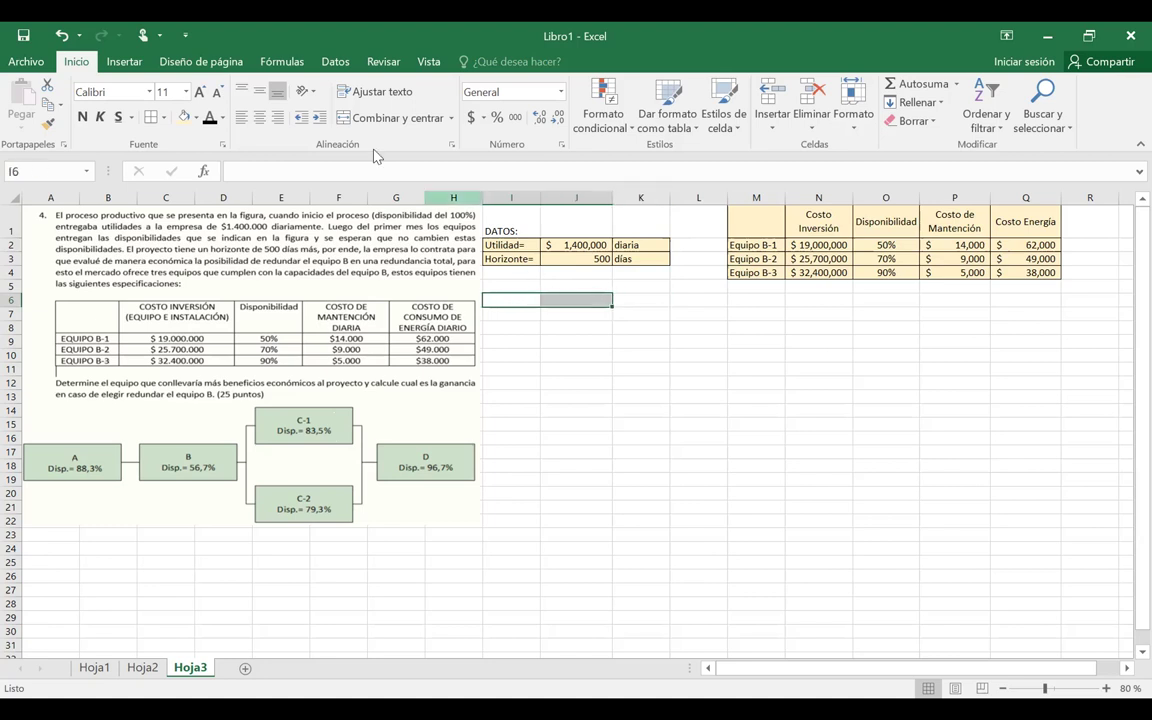
{"action": "left_click", "coordinate": [347, 119]}
{"action": "type", "text": "Dis"}
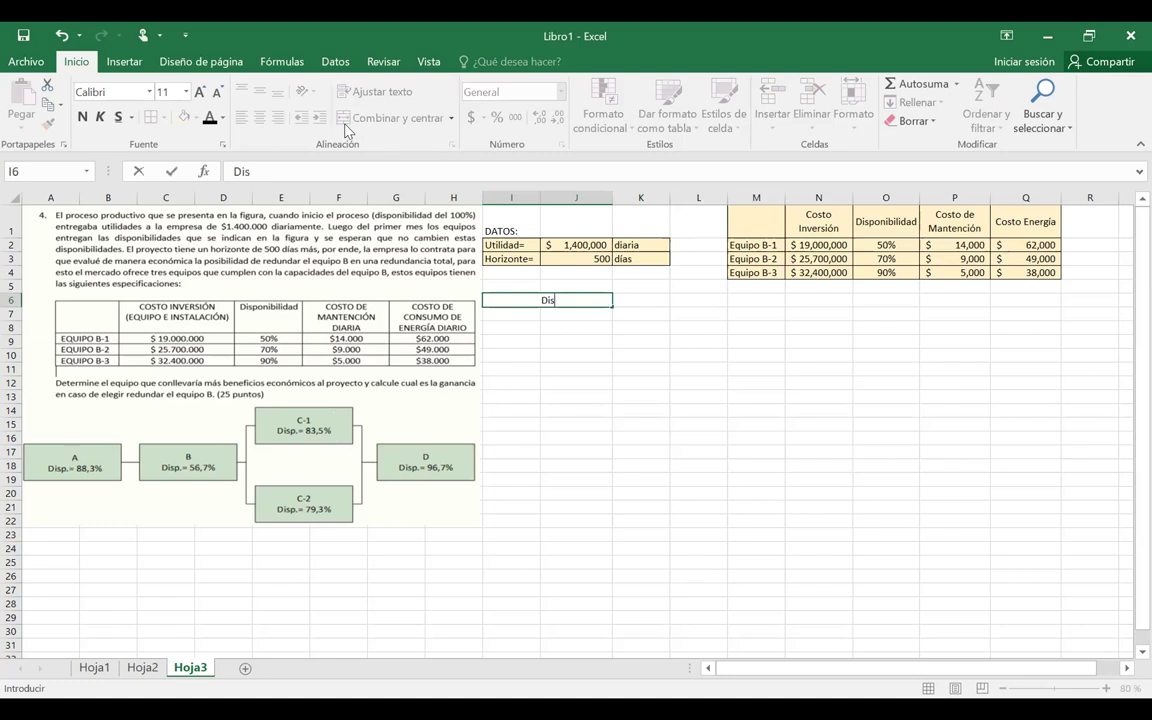
{"action": "type", "text": "ponibilidades"}
{"action": "key", "text": "Return"}
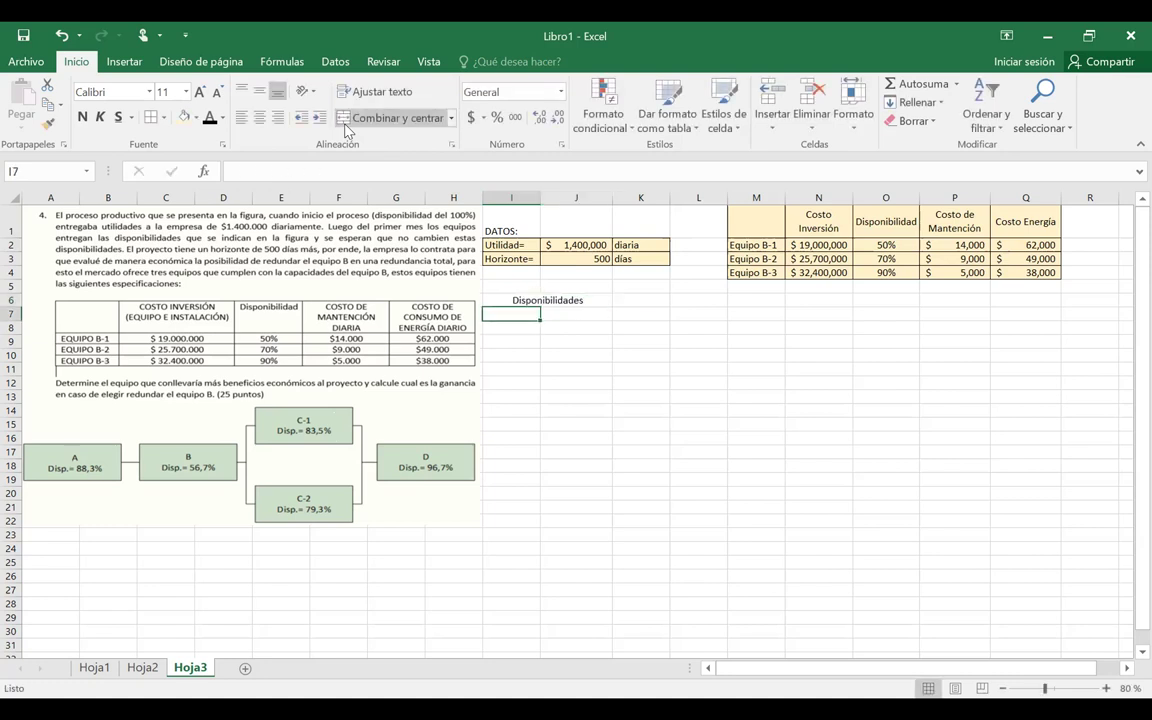
- Enter the label AA= in I7 and format its first A as bold, size 18
{"action": "type", "text": "A"}
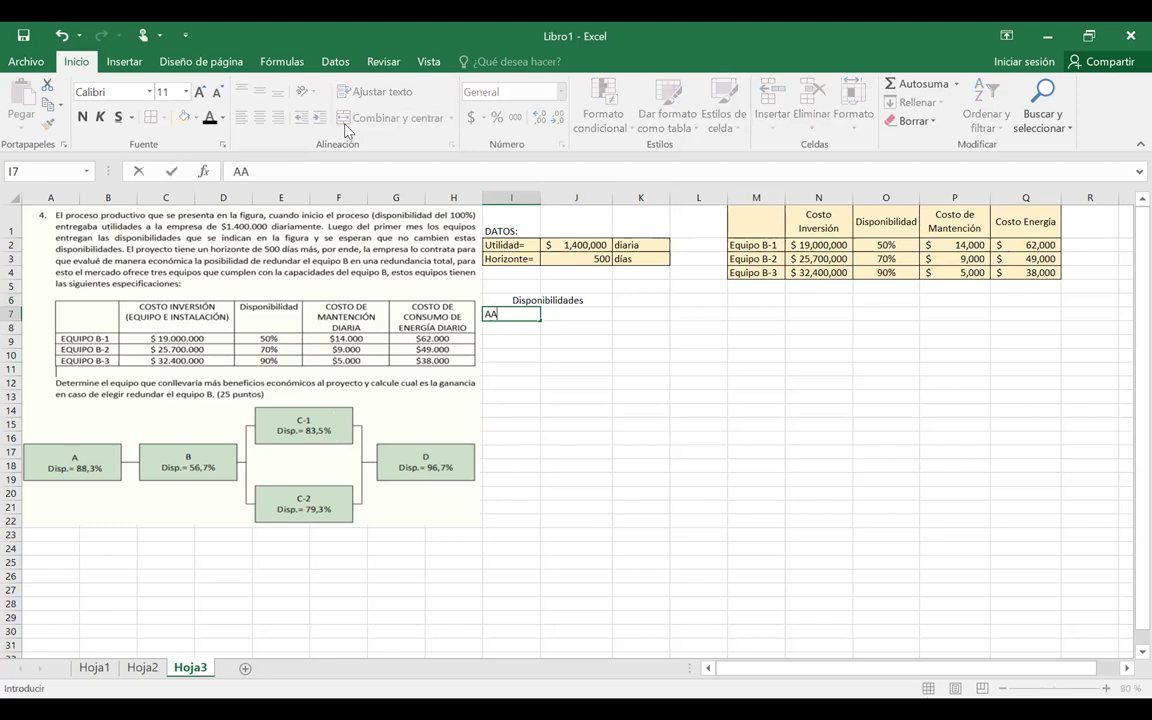
{"action": "type", "text": "A="}
{"action": "left_click", "coordinate": [490, 316]}
{"action": "left_click_drag", "start_coordinate": [490, 316], "coordinate": [485, 316]}
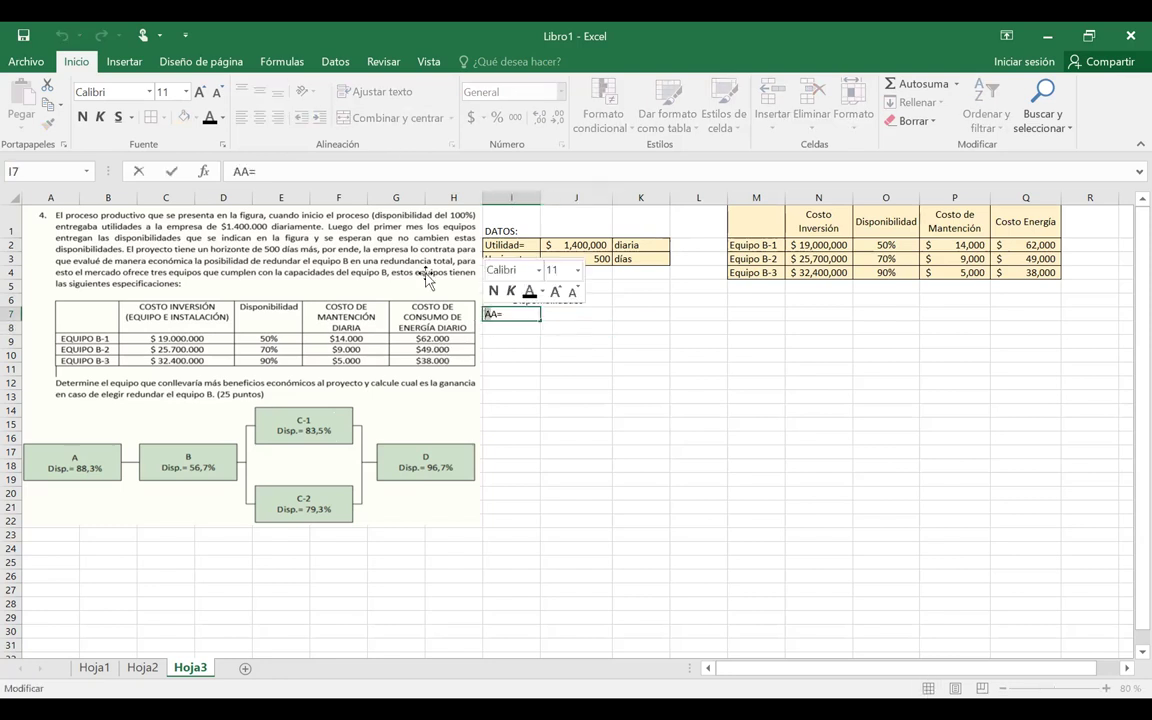
{"action": "left_click", "coordinate": [200, 92]}
{"action": "left_click", "coordinate": [200, 92]}
{"action": "left_click", "coordinate": [200, 92]}
{"action": "left_click", "coordinate": [200, 92]}
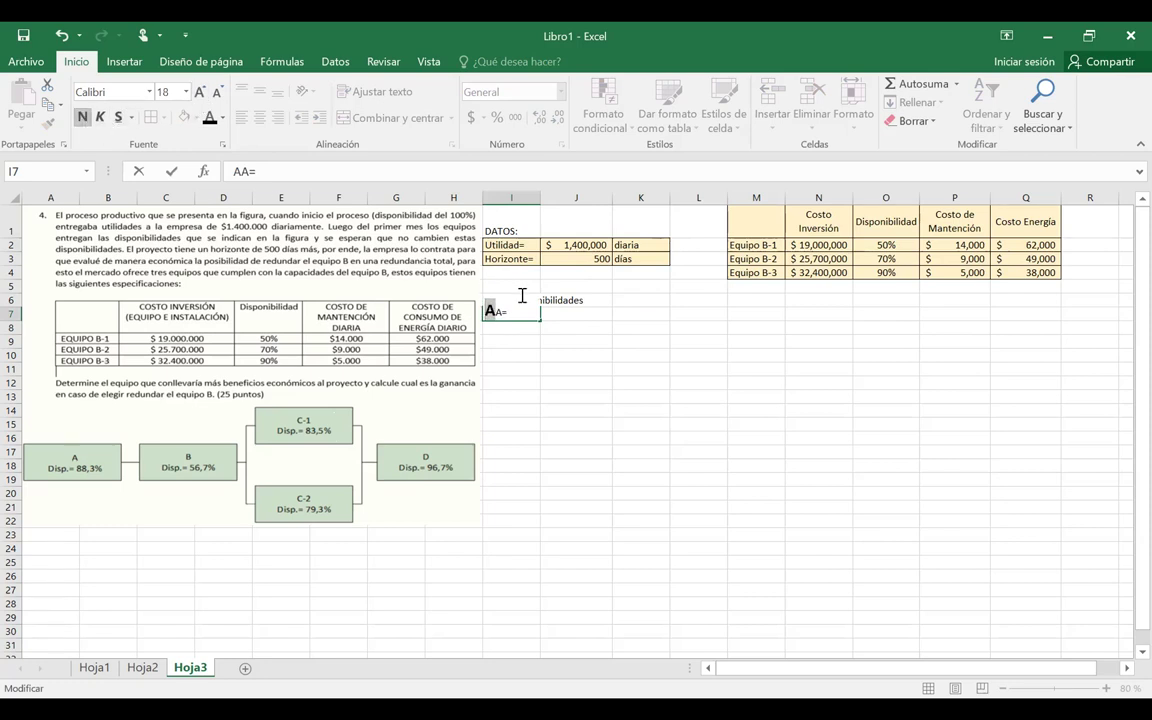
{"action": "left_click", "coordinate": [580, 338]}
- Center I7:J7 horizontally and vertically, and give the cells a light blue fill and borders
{"action": "left_click_drag", "start_coordinate": [505, 319], "coordinate": [548, 319]}
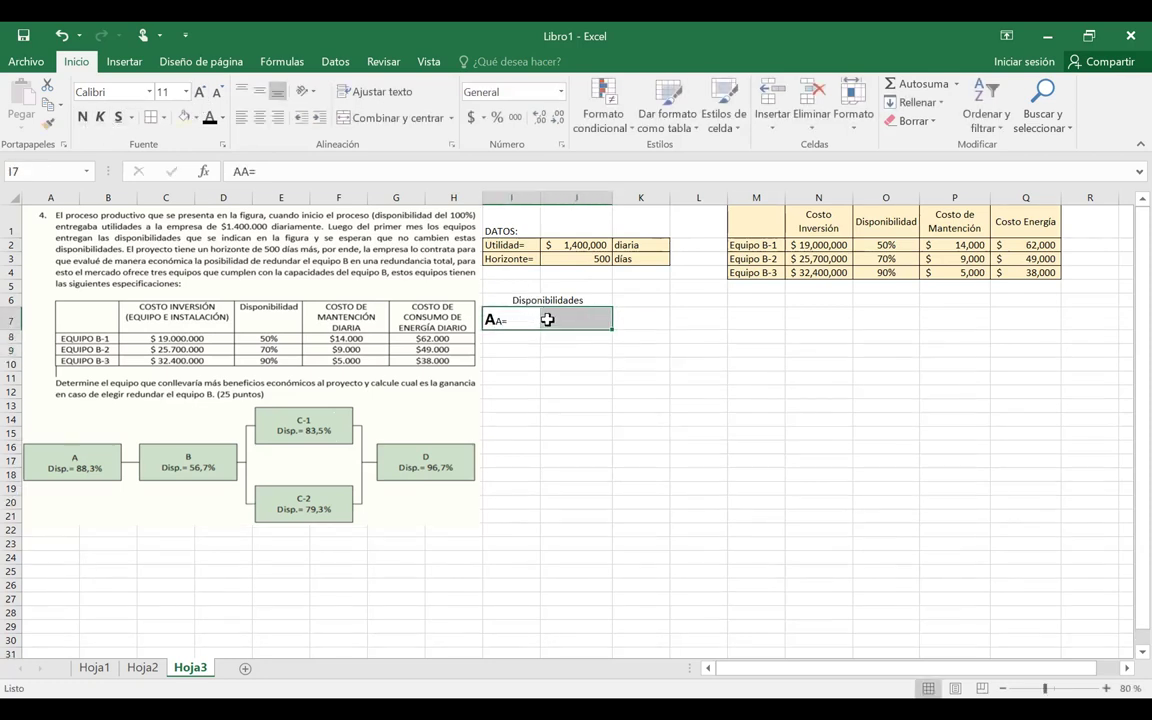
{"action": "left_click", "coordinate": [259, 117]}
{"action": "left_click", "coordinate": [259, 91]}
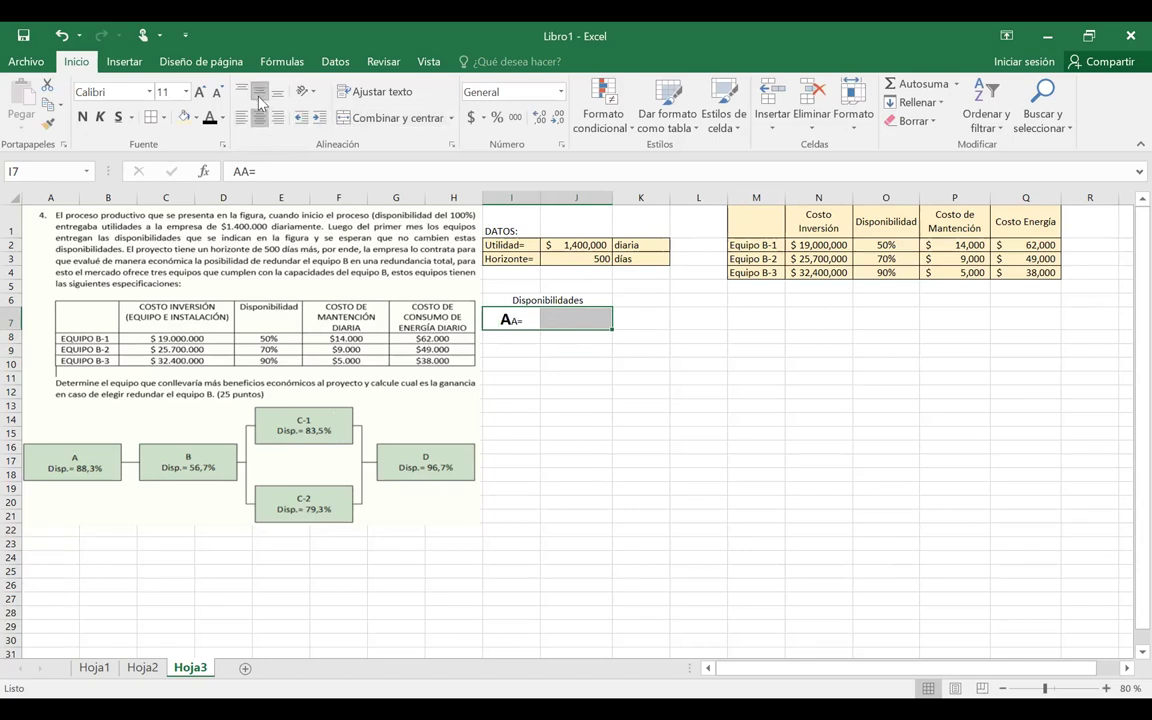
{"action": "left_click", "coordinate": [198, 119]}
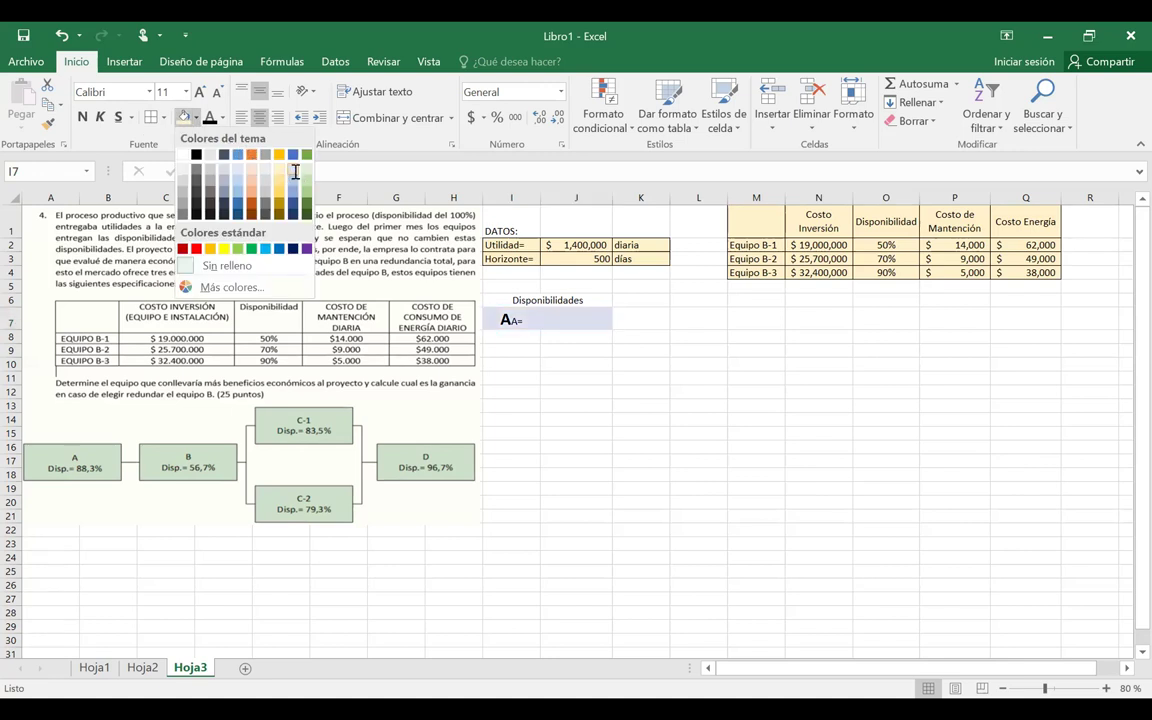
{"action": "left_click", "coordinate": [268, 162]}
- Apply percentage format to J7 and enter equipment A's availability of 88.3%
{"action": "left_click", "coordinate": [596, 316]}
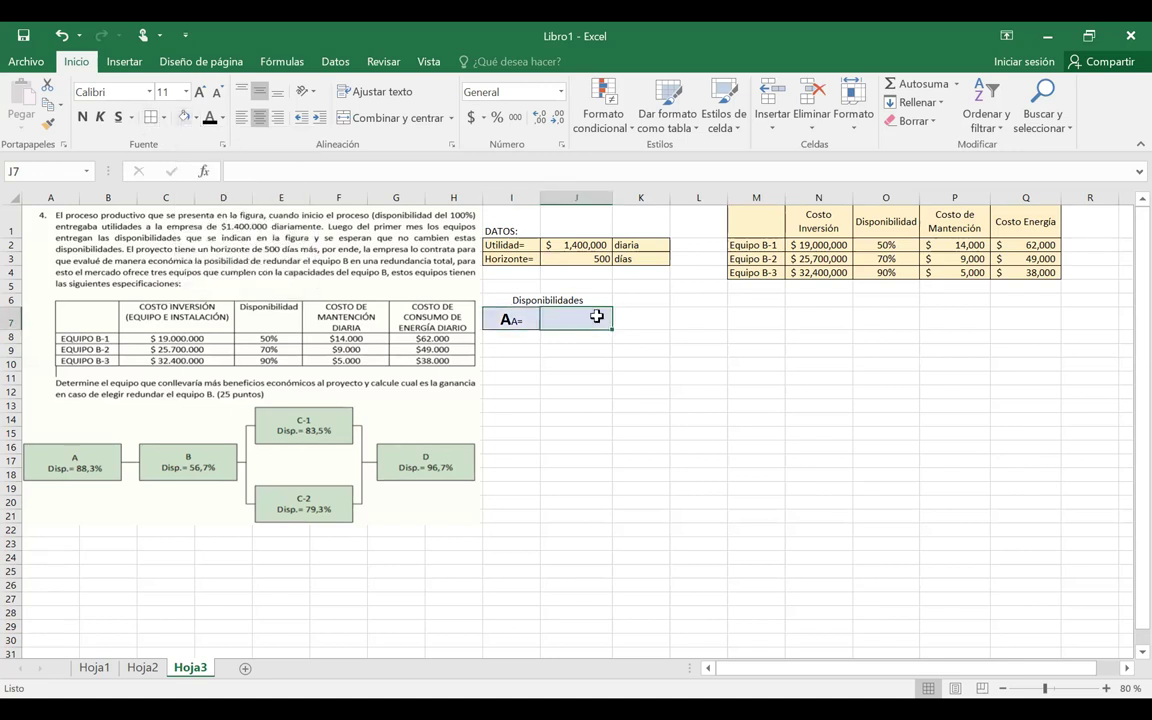
{"action": "left_click", "coordinate": [499, 120]}
{"action": "type", "text": "88."}
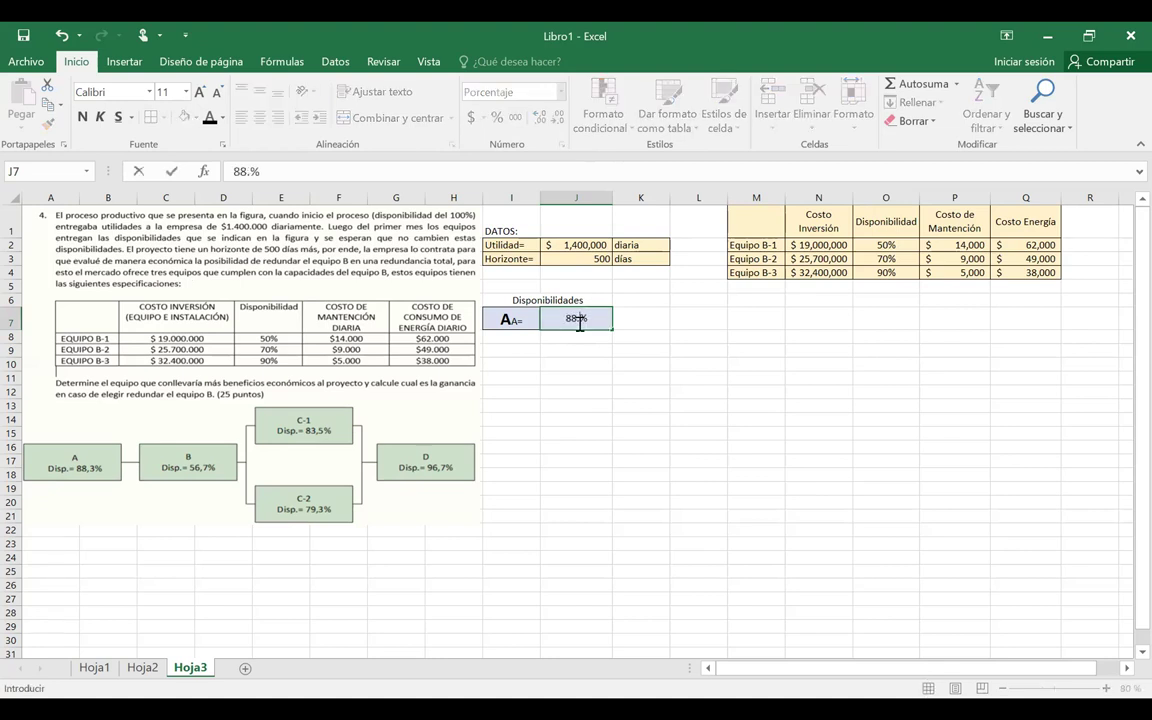
{"action": "type", "text": "3"}
{"action": "key", "text": "Return"}
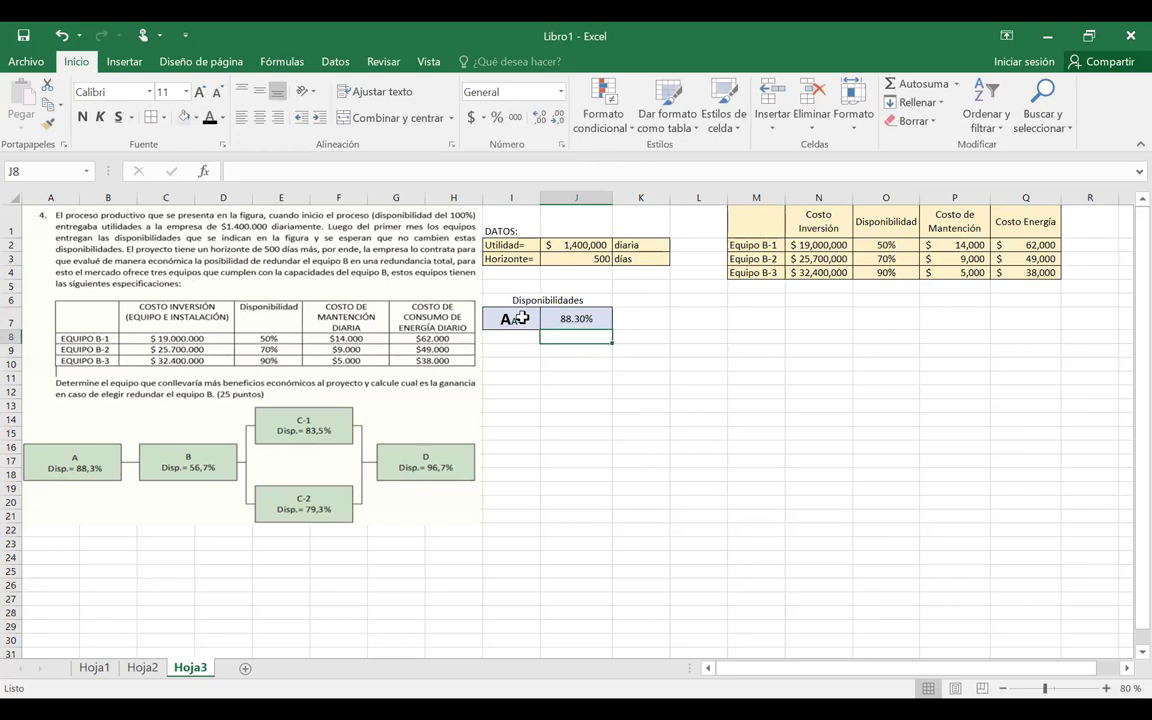
- Fill the availability row I7:J7 down through row 13 and change the label in I8 to AB=
{"action": "left_click", "coordinate": [525, 318]}
{"action": "mouse_move", "coordinate": [538, 318]}
{"action": "left_mouse_down"}
{"action": "mouse_move", "coordinate": [580, 320]}
{"action": "mouse_move", "coordinate": [612, 458]}
{"action": "left_mouse_up"}
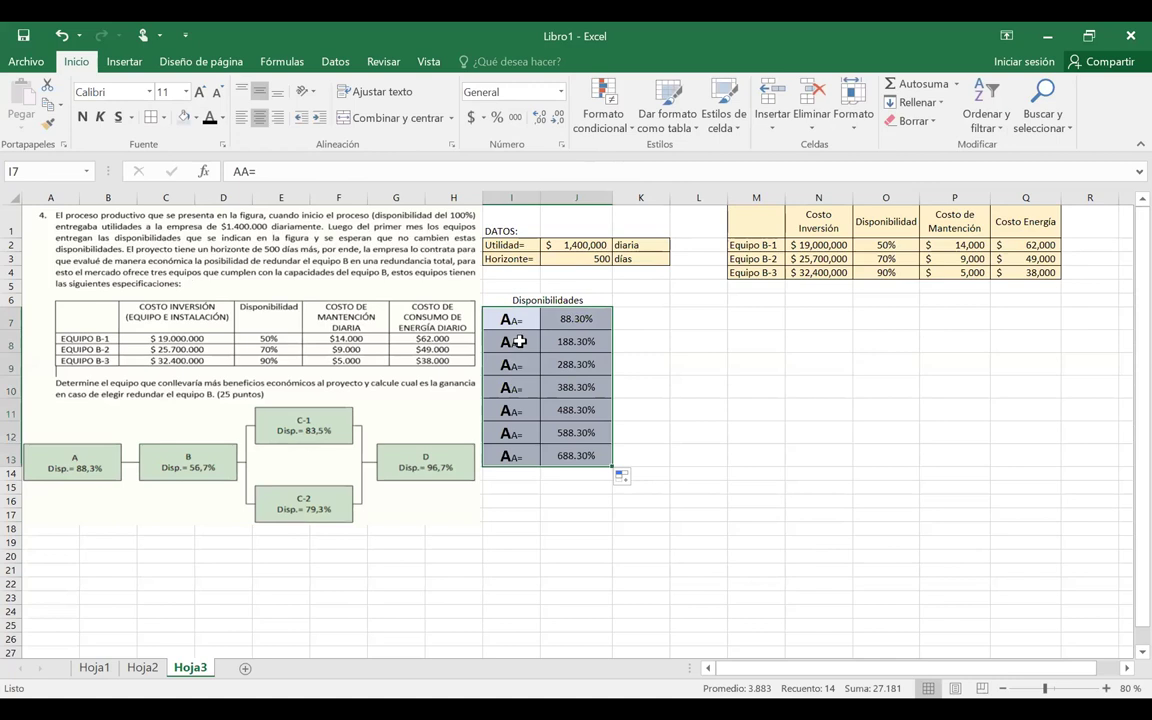
{"action": "double_click", "coordinate": [527, 343]}
{"action": "key", "text": "Right"}
{"action": "type", "text": "b"}
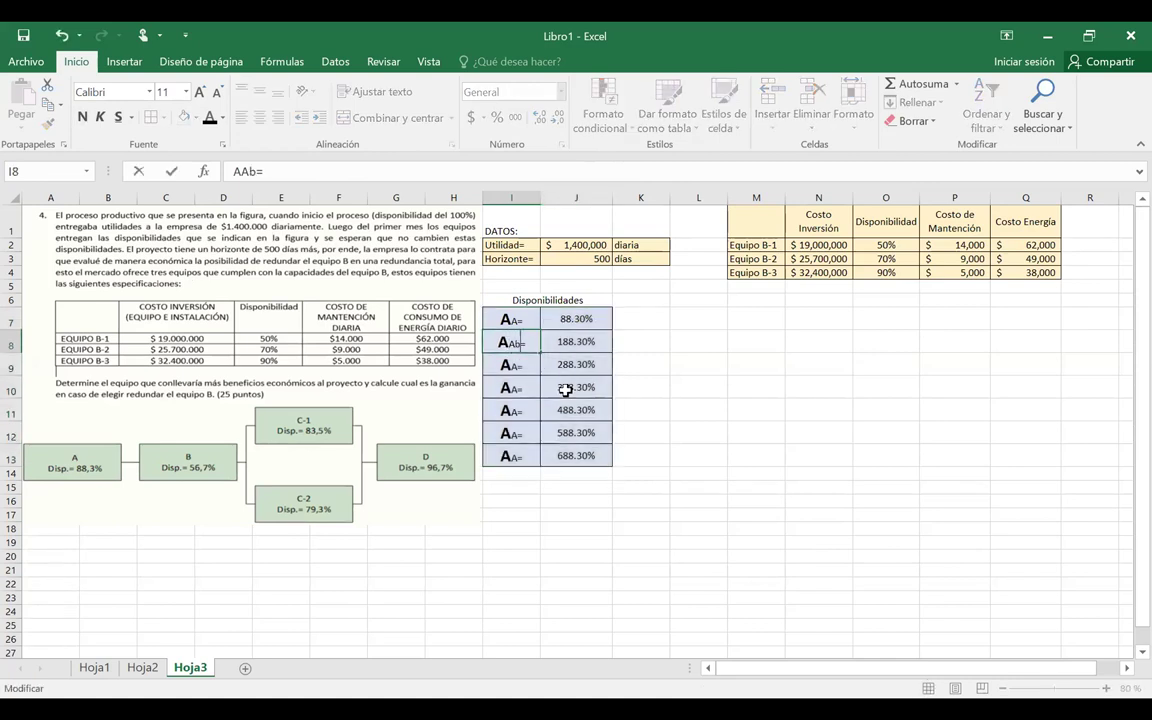
{"action": "key", "text": "BackSpace"}
{"action": "type", "text": "B"}
{"action": "key", "text": "Left"}
{"action": "key", "text": "Left"}
{"action": "key", "text": "BackSpace"}
{"action": "type", "text": "¿"}
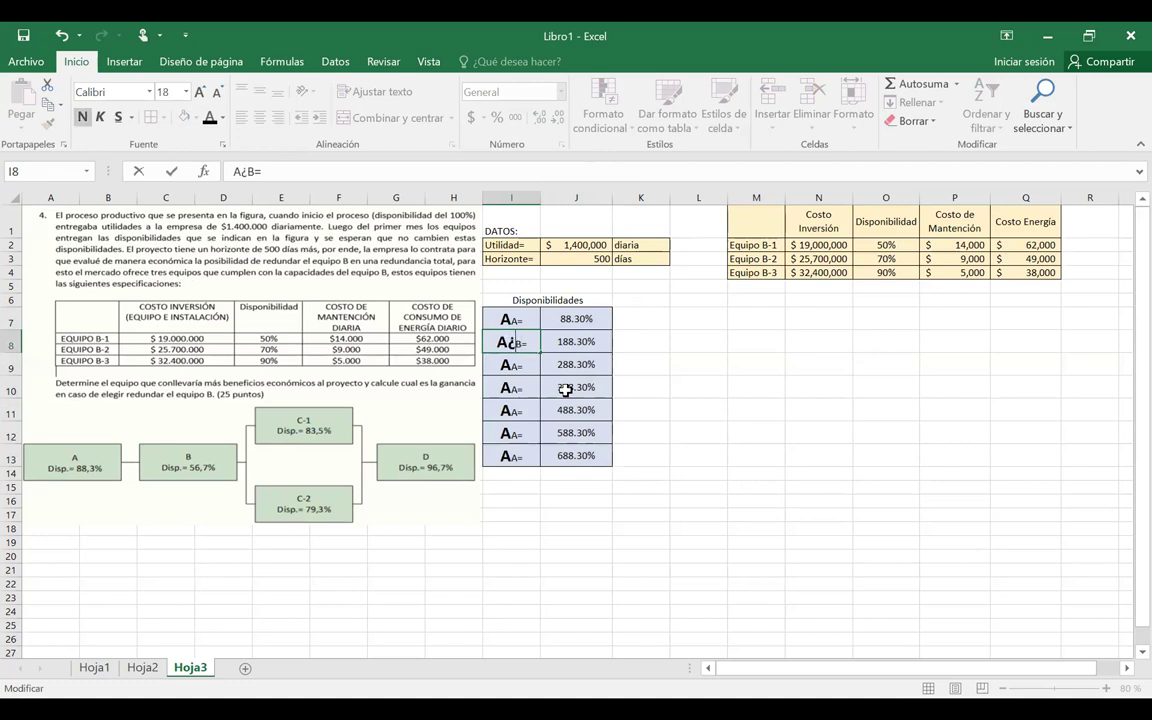
{"action": "key", "text": "BackSpace"}
- Set equipment B's availability in J8 to 56.7% and clear the filled values from J9:J13
{"action": "left_click", "coordinate": [573, 345]}
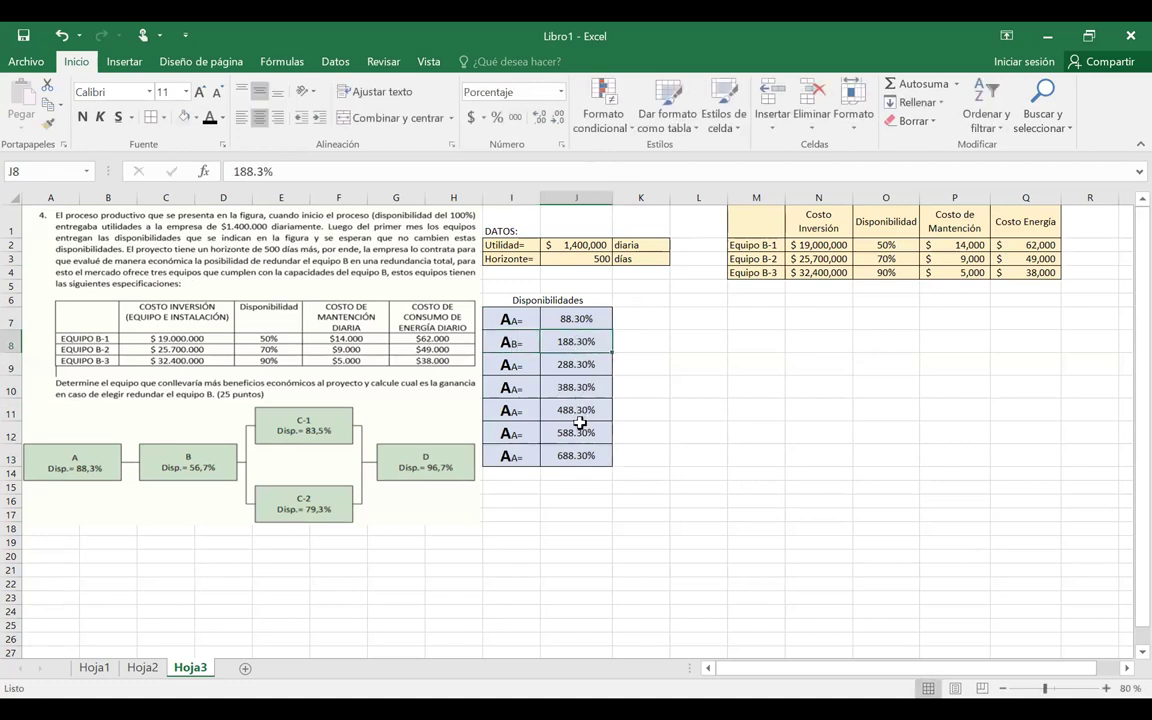
{"action": "type", "text": "56.7"}
{"action": "key", "text": "Return"}
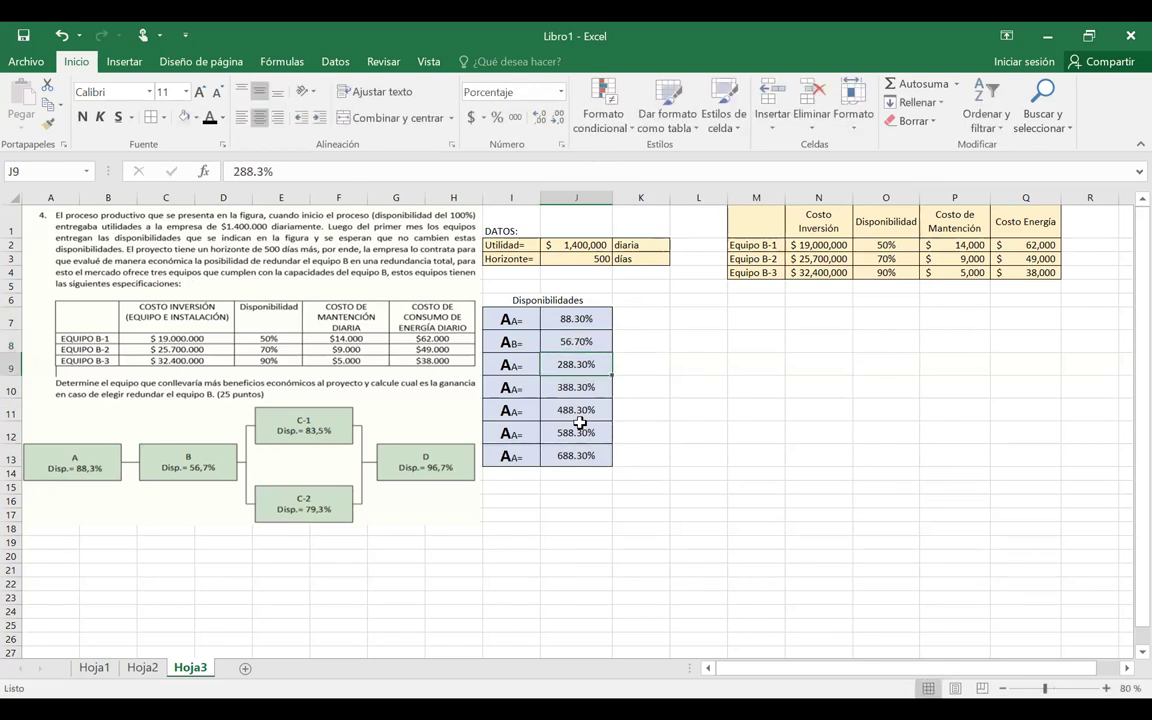
{"action": "key", "text": "Delete"}
{"action": "key", "text": "Down"}
{"action": "key", "text": "Delete"}
{"action": "key", "text": "Down"}
{"action": "key", "text": "Delete"}
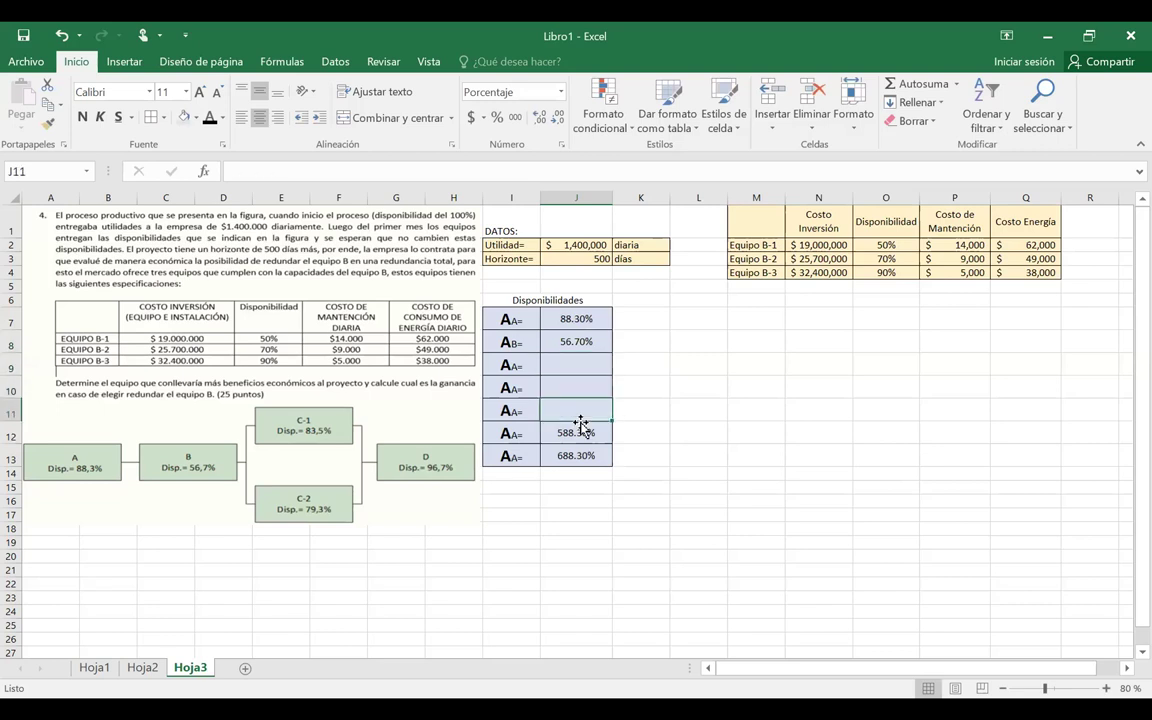
{"action": "key", "text": "Down"}
{"action": "key", "text": "Delete"}
{"action": "key", "text": "Down"}
{"action": "key", "text": "Delete"}
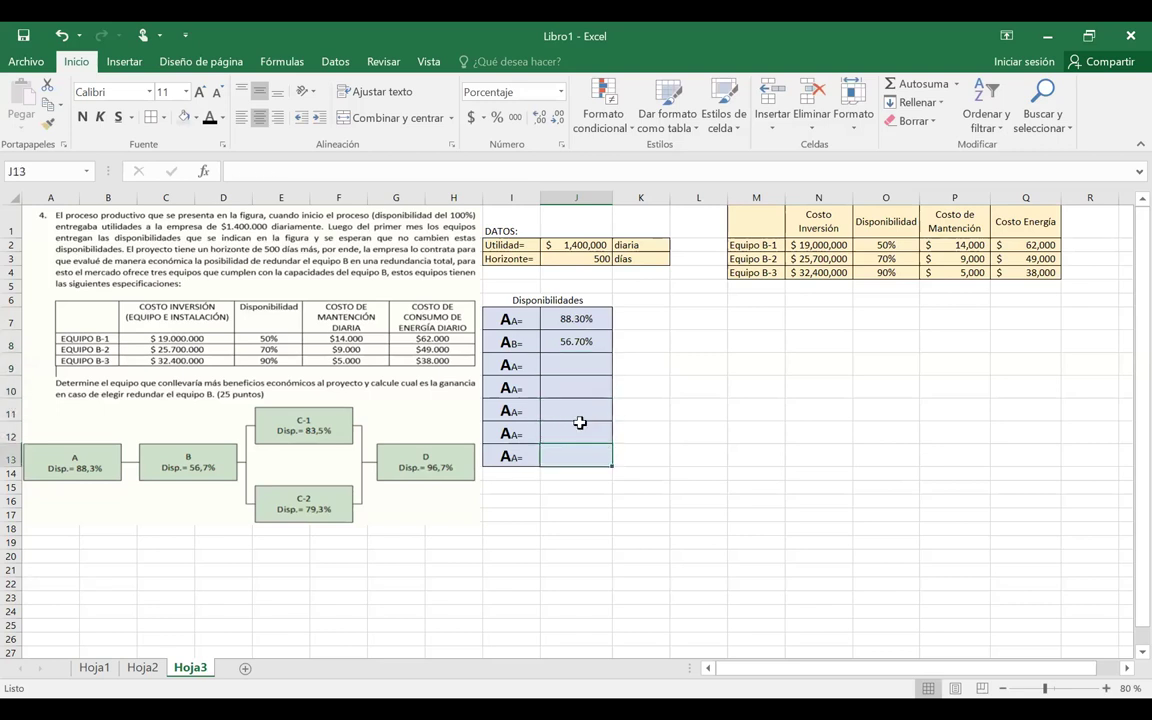
- Change the label in I9 to AC1= and enter its availability of 83.5% in J9
{"action": "left_click", "coordinate": [520, 367]}
{"action": "double_click", "coordinate": [520, 367]}
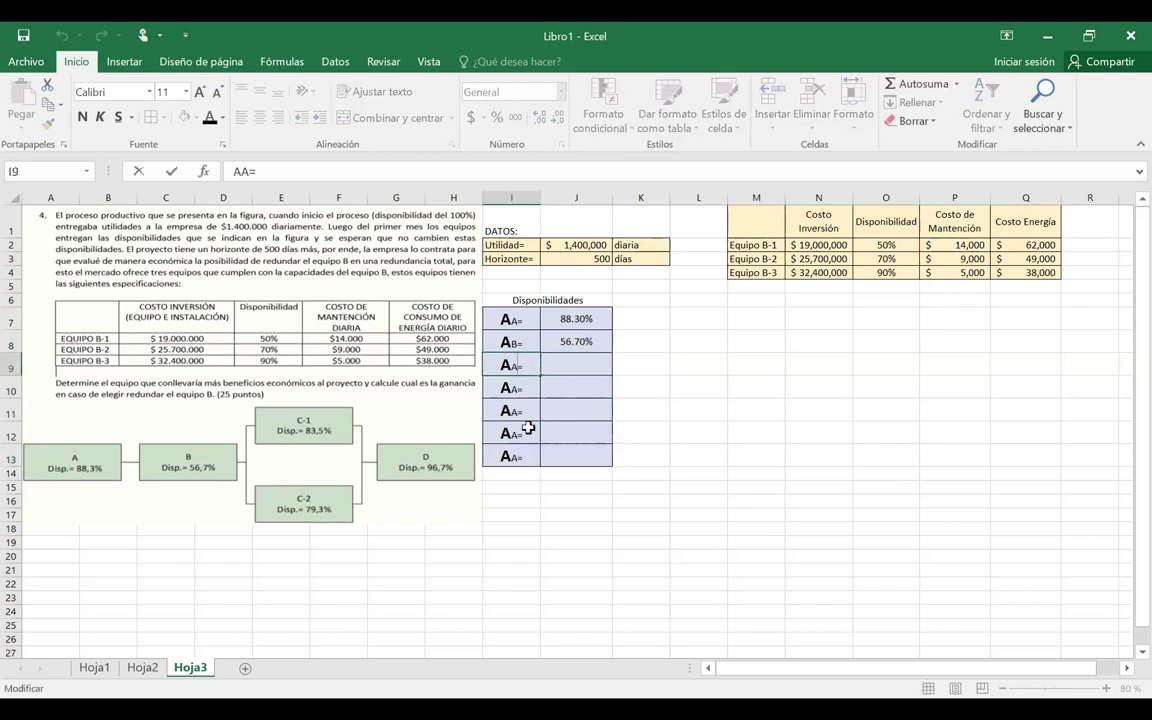
{"action": "type", "text": "C1"}
{"action": "key", "text": "Left"}
{"action": "key", "text": "Left"}
{"action": "key", "text": "BackSpace"}
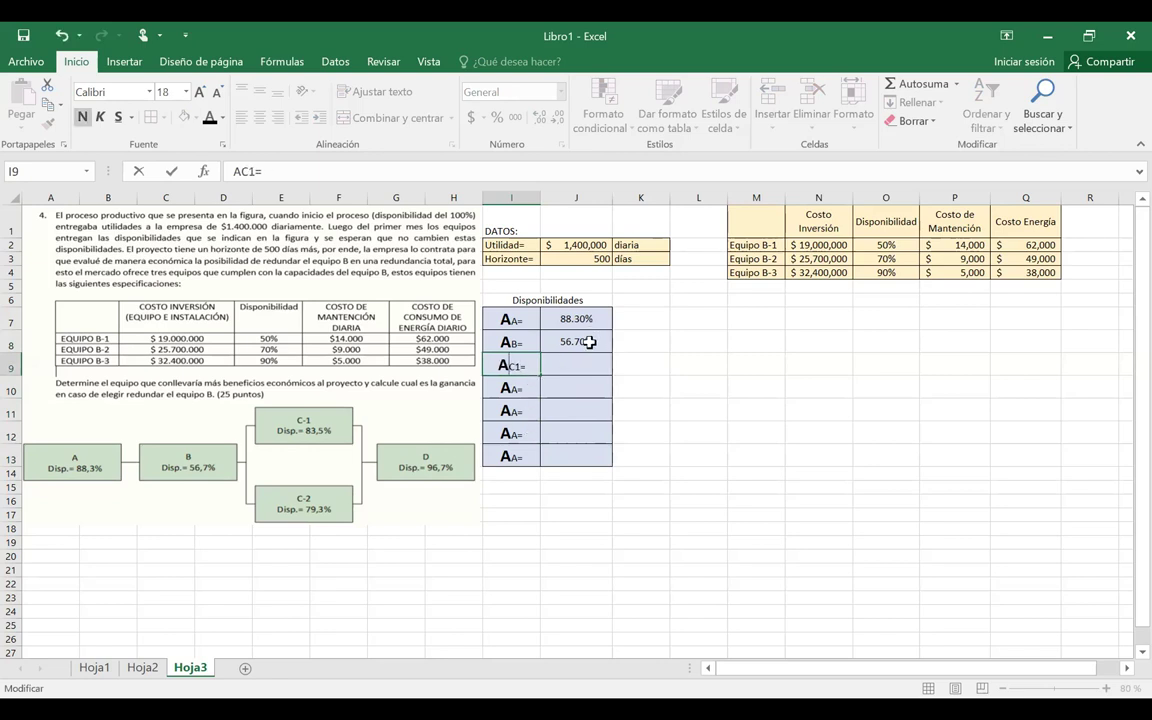
{"action": "left_click", "coordinate": [577, 364]}
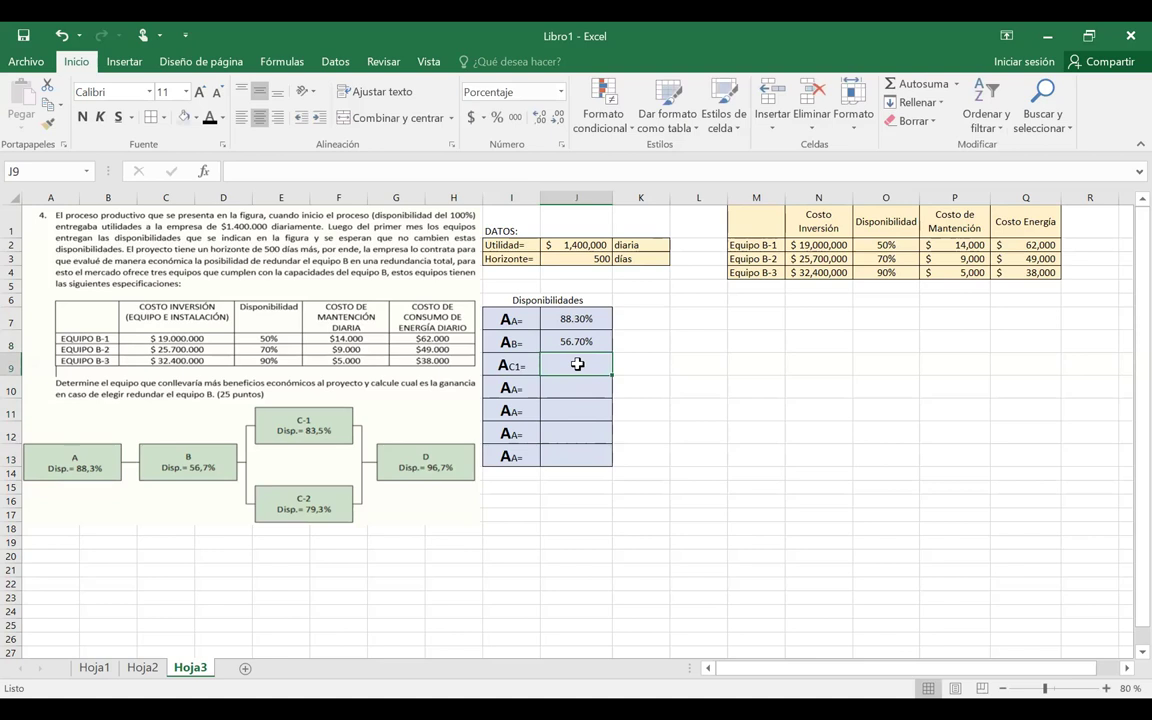
{"action": "type", "text": "83"}
{"action": "type", "text": ",5"}
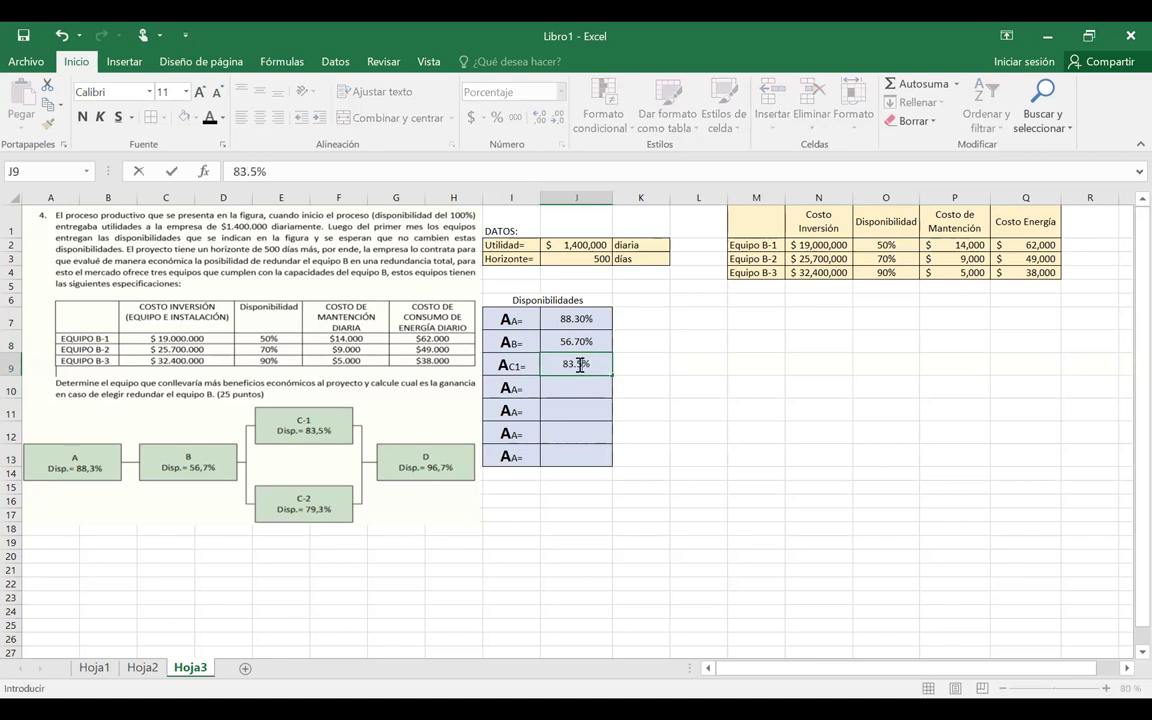
{"action": "key", "text": "Return"}
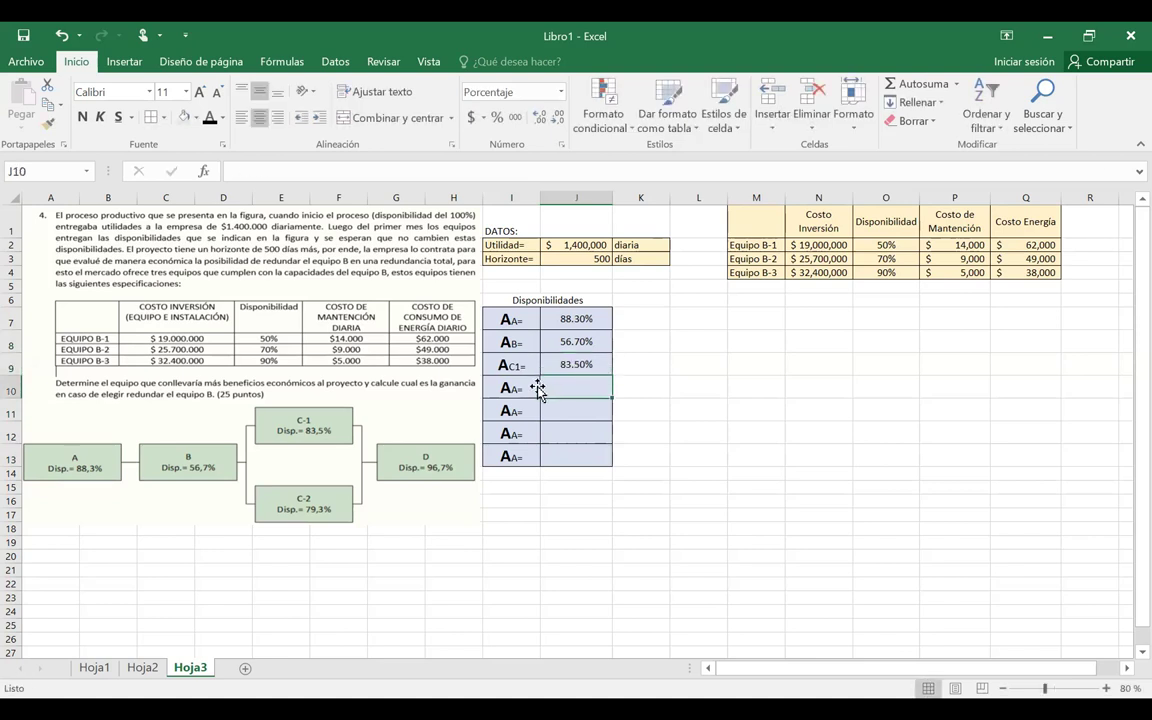
- Change the label in I10 to AC2= and enter its availability of 79.3% in J10
{"action": "double_click", "coordinate": [506, 388]}
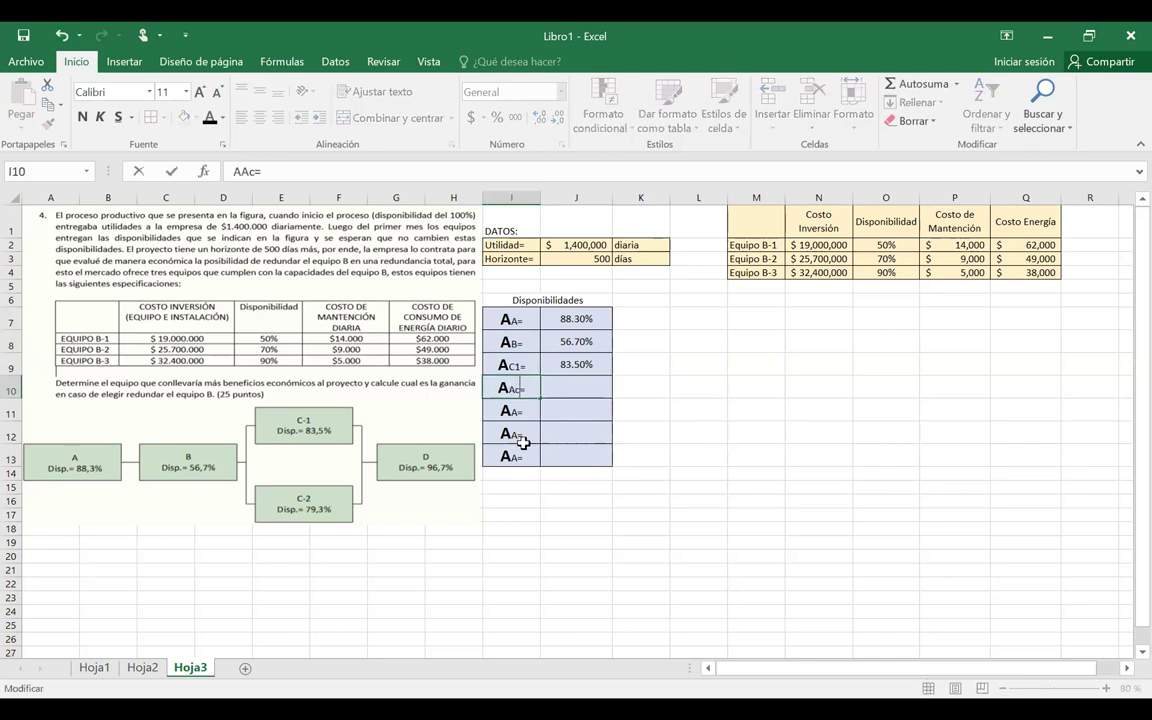
{"action": "type", "text": "C2"}
{"action": "key", "text": "BackSpace"}
{"action": "type", "text": "¿"}
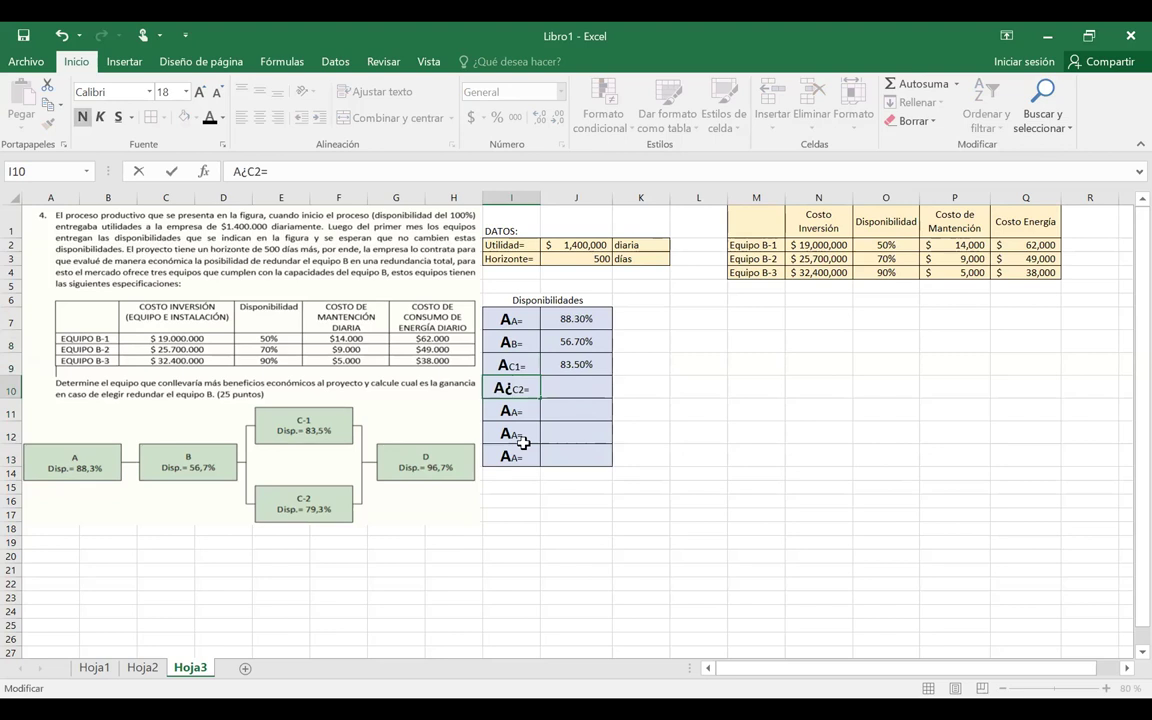
{"action": "key", "text": "BackSpace"}
{"action": "left_click", "coordinate": [559, 389]}
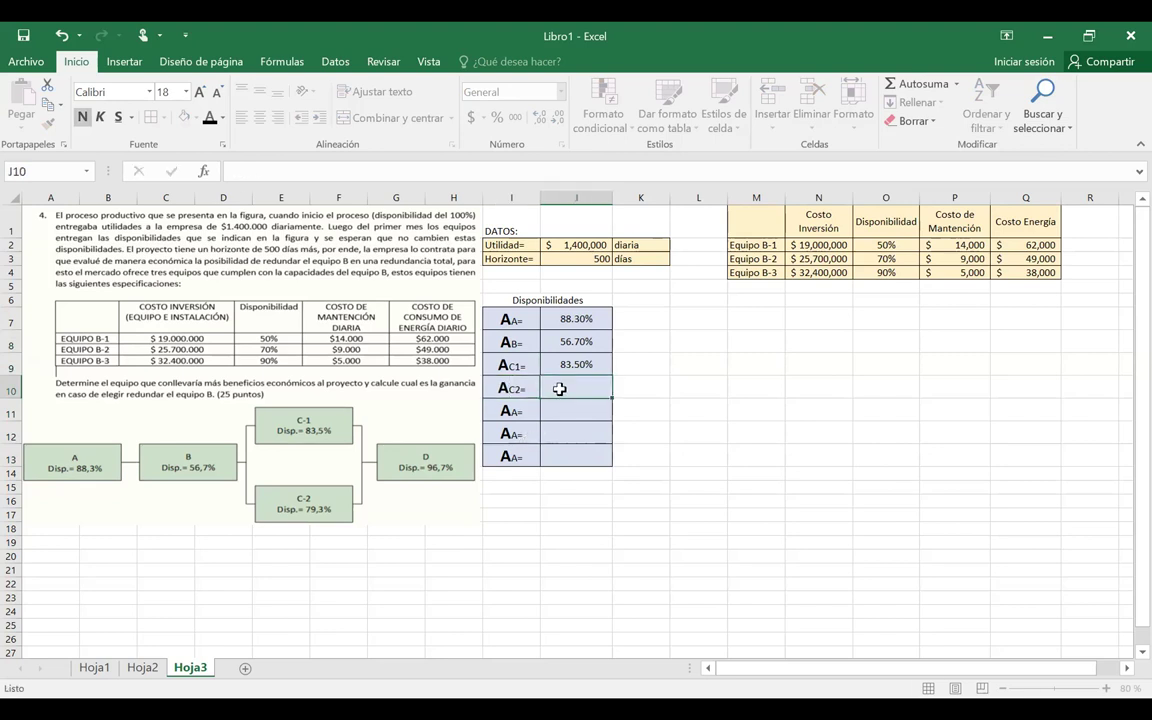
{"action": "type", "text": "79"}
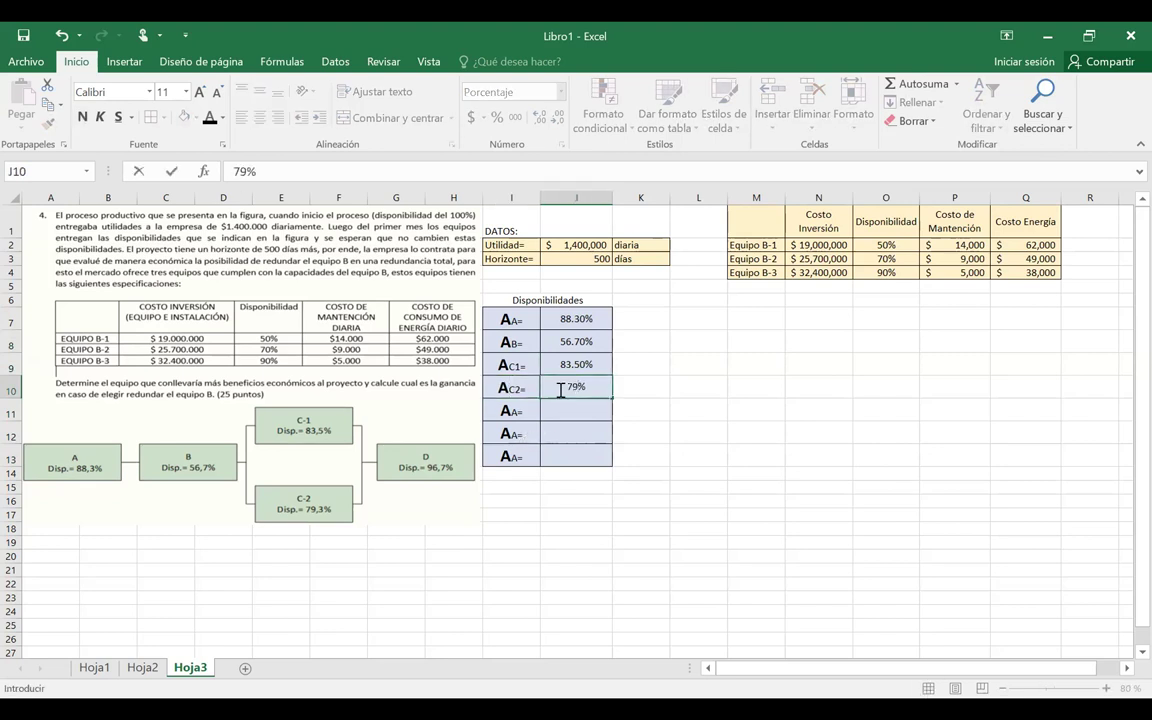
{"action": "type", "text": ".3"}
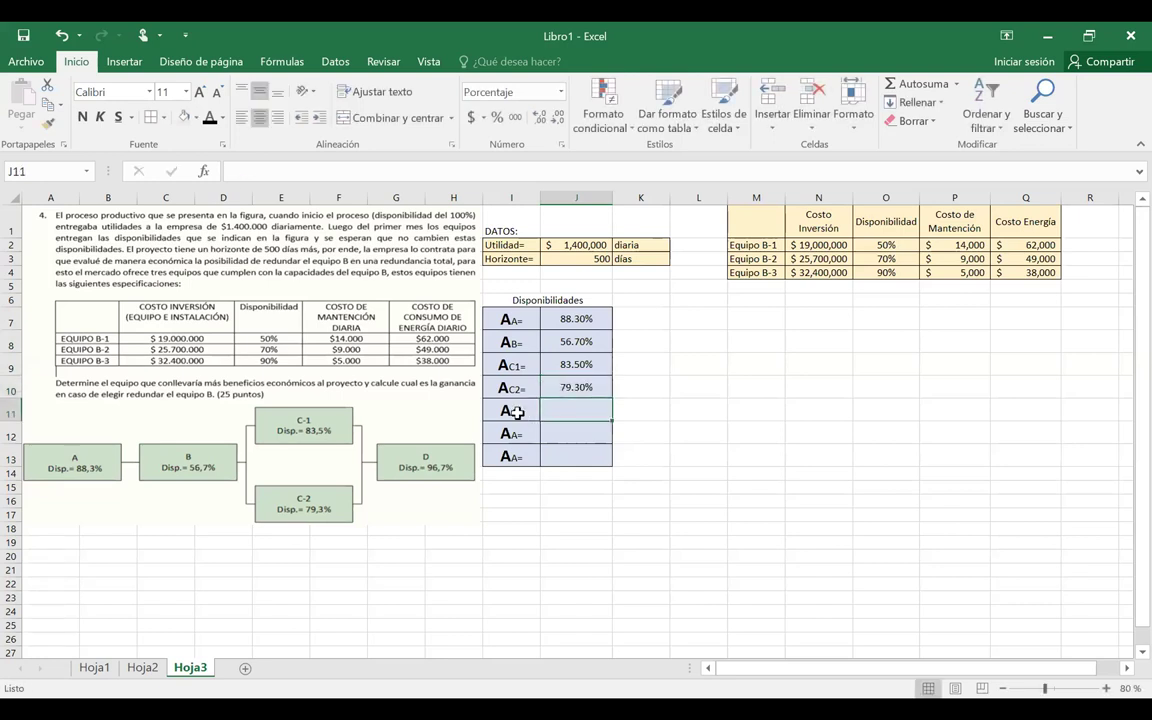
- Change the label in I11 to AD= and enter its availability of 96.7% in J11
{"action": "left_click", "coordinate": [518, 413]}
{"action": "key", "text": "Return"}
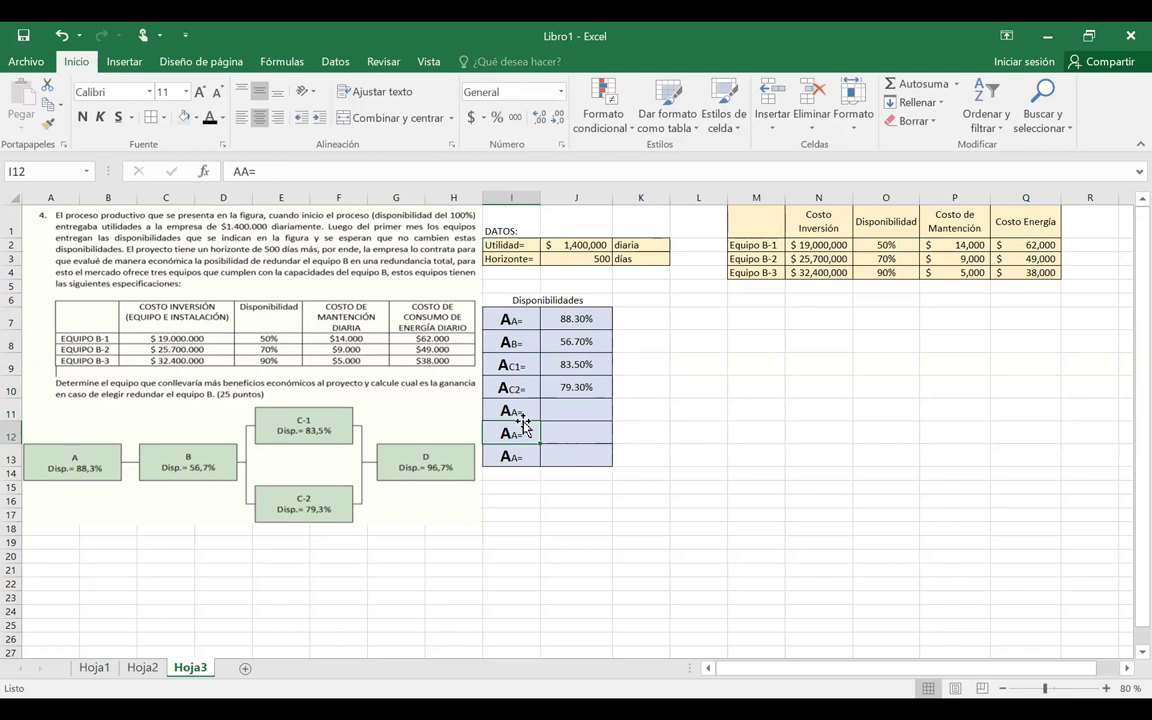
{"action": "double_click", "coordinate": [514, 411]}
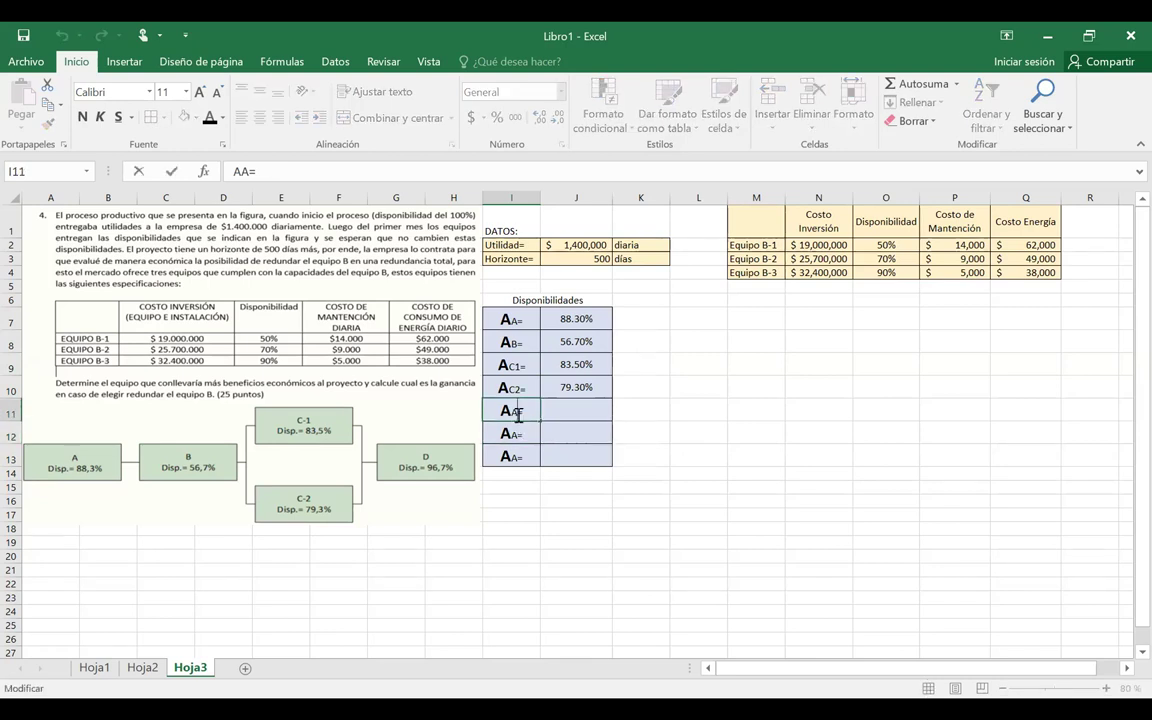
{"action": "type", "text": "D"}
{"action": "key", "text": "Left"}
{"action": "key", "text": "BackSpace"}
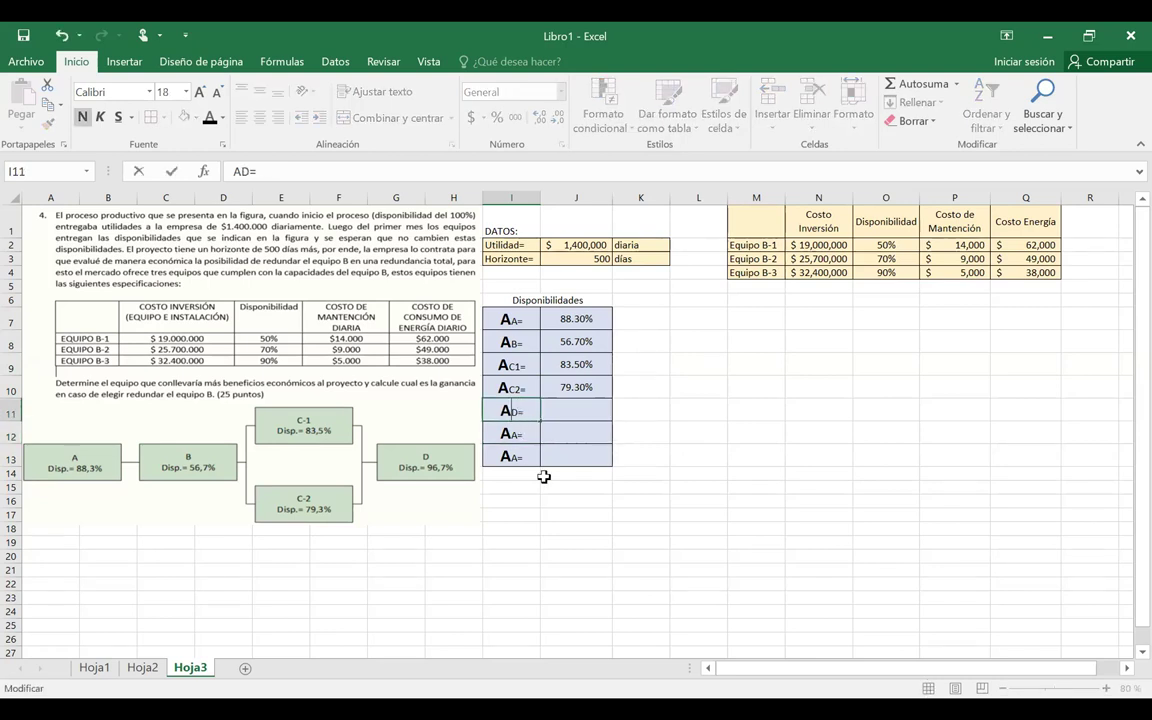
{"action": "left_click", "coordinate": [567, 412]}
{"action": "type", "text": "96%"}
{"action": "key", "text": "BackSpace"}
{"action": "type", "text": ".7%"}
{"action": "key", "text": "Return"}
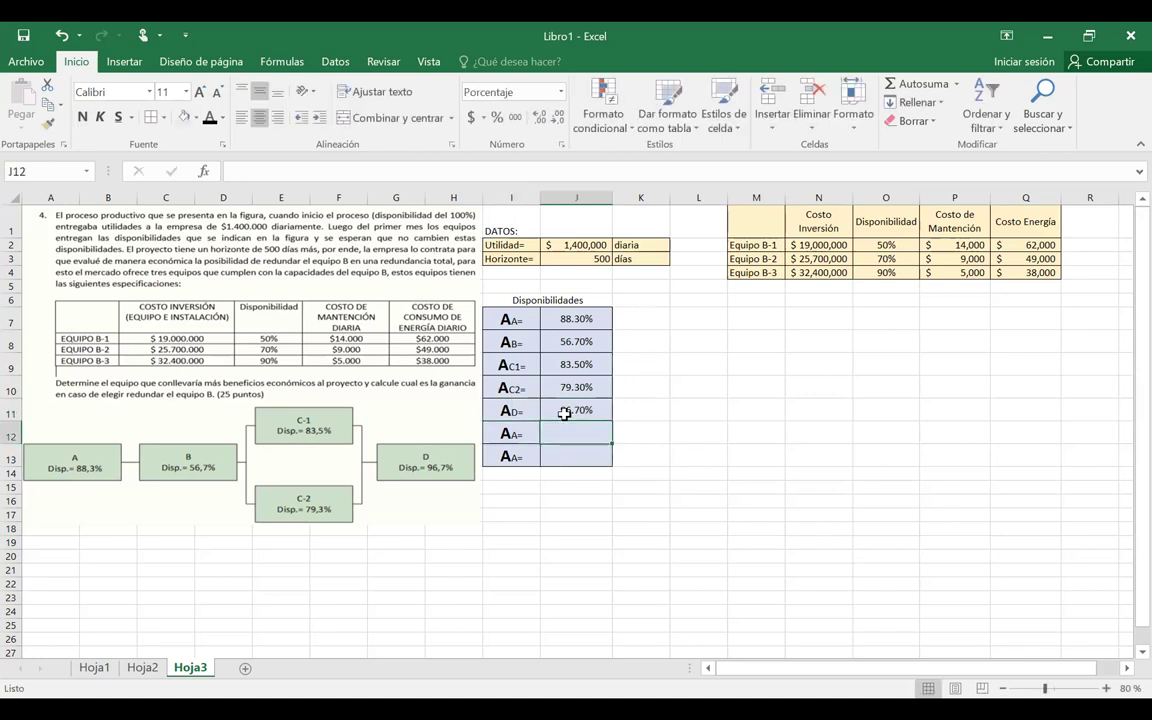
- Delete the surplus rows 12 and 13 below the availabilities table
{"action": "left_click_drag", "start_coordinate": [12, 430], "coordinate": [12, 457]}
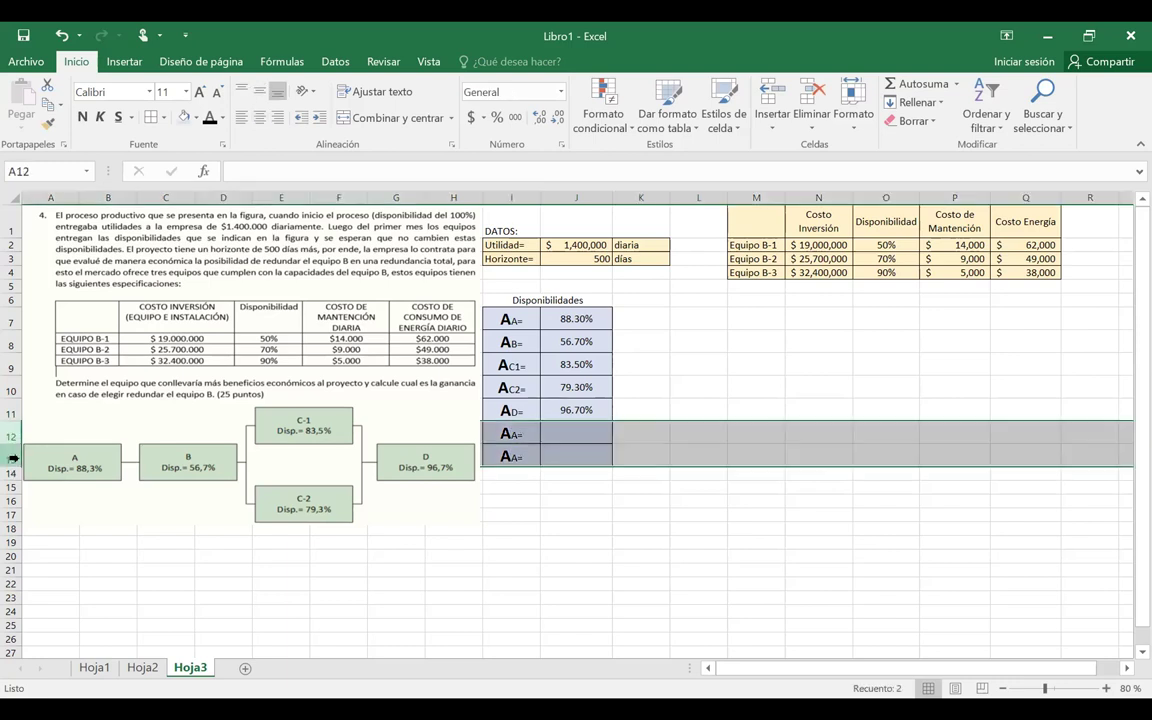
{"action": "right_click", "coordinate": [12, 458]}
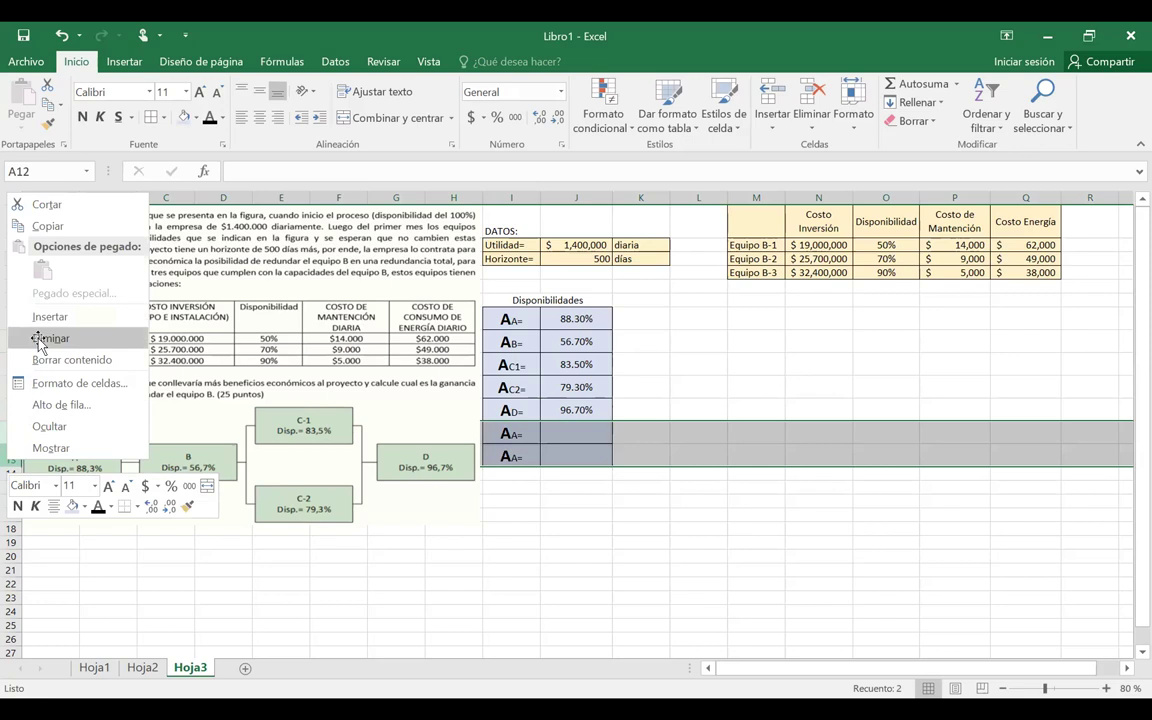
{"action": "left_click", "coordinate": [41, 343]}
{"action": "left_click", "coordinate": [673, 487]}
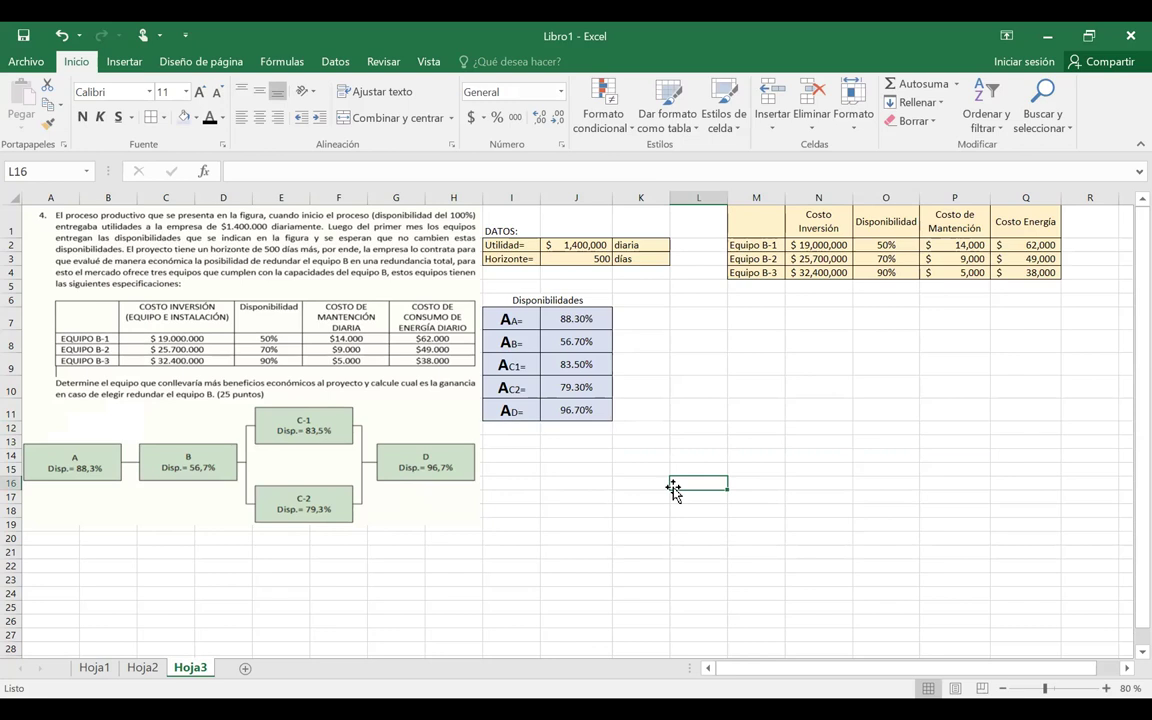
- Copy the label cell I7 to L8 and change the copied text to AS=
{"action": "double_click", "coordinate": [702, 341]}
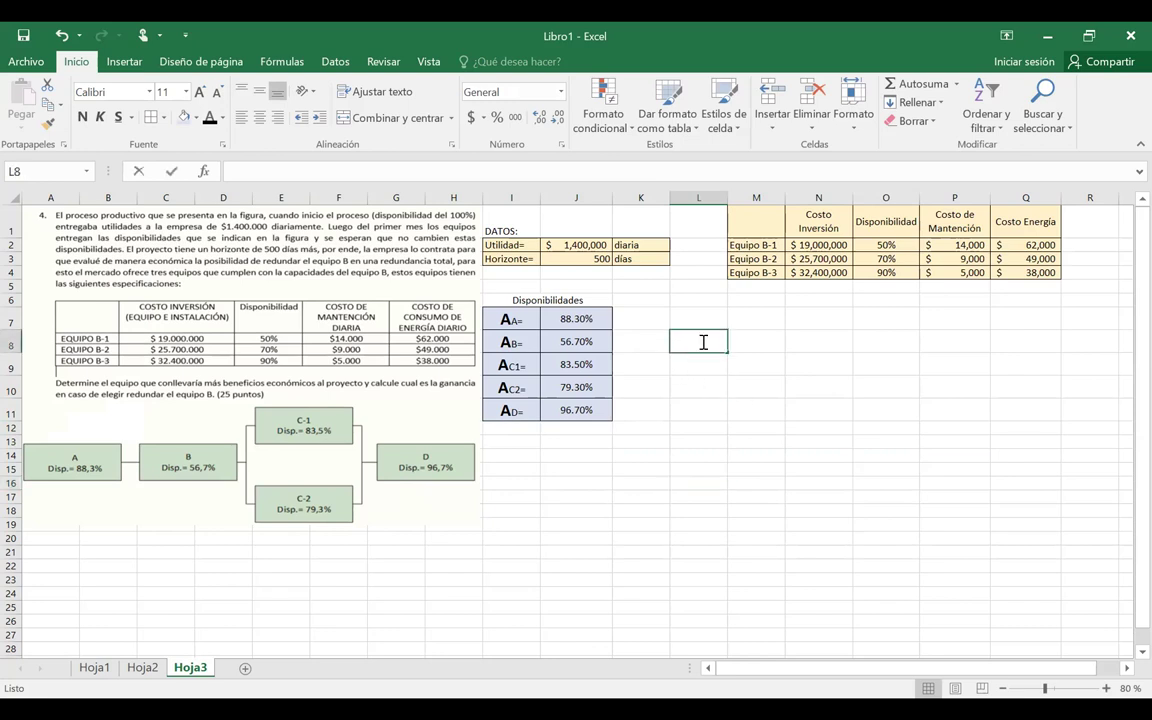
{"action": "left_click", "coordinate": [512, 319]}
{"action": "key", "text": "ctrl+c"}
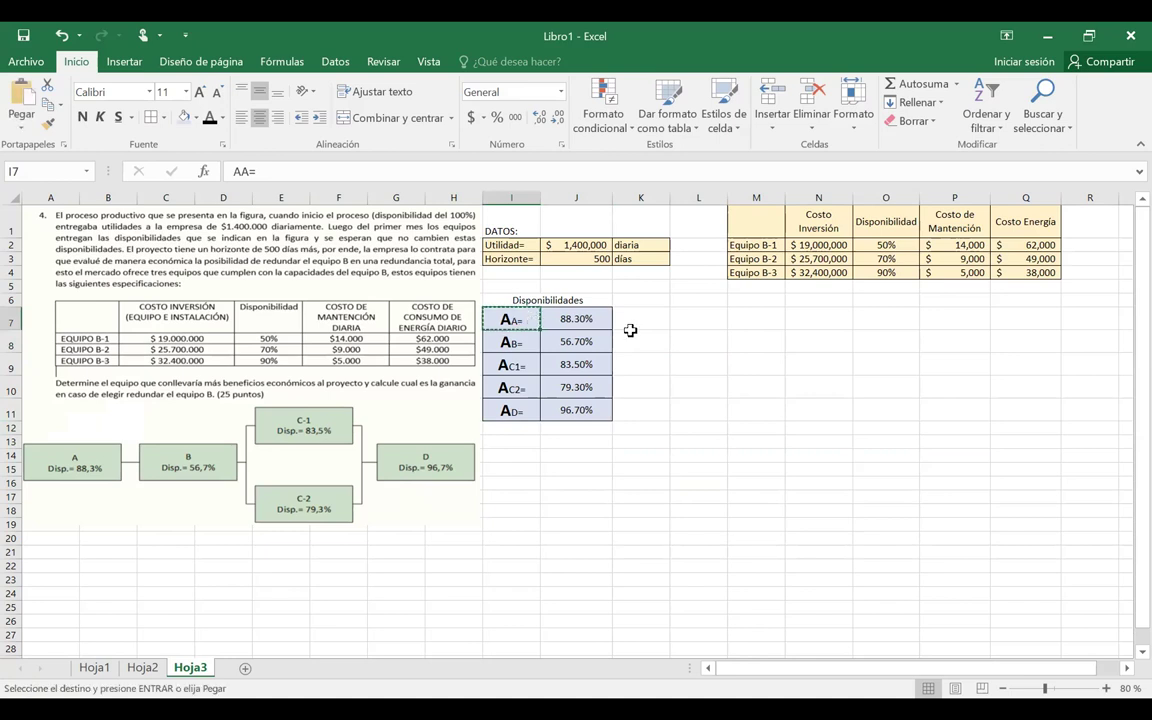
{"action": "left_click", "coordinate": [712, 342]}
{"action": "key", "text": "ctrl+v"}
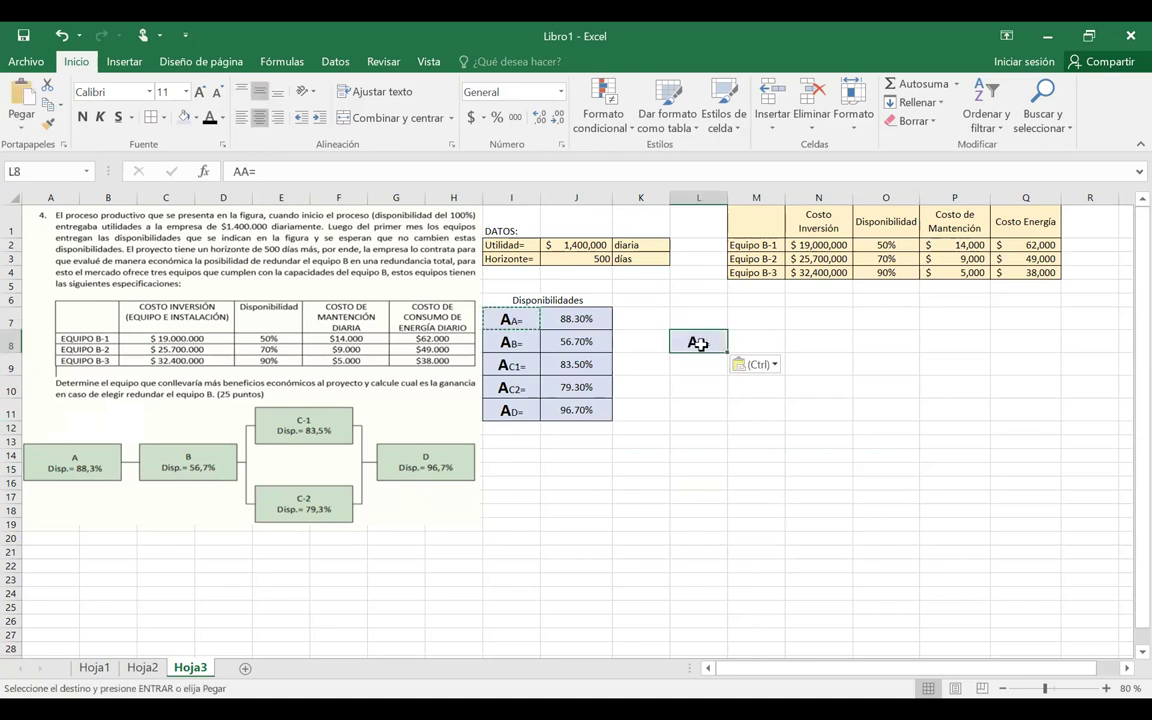
{"action": "double_click", "coordinate": [701, 342]}
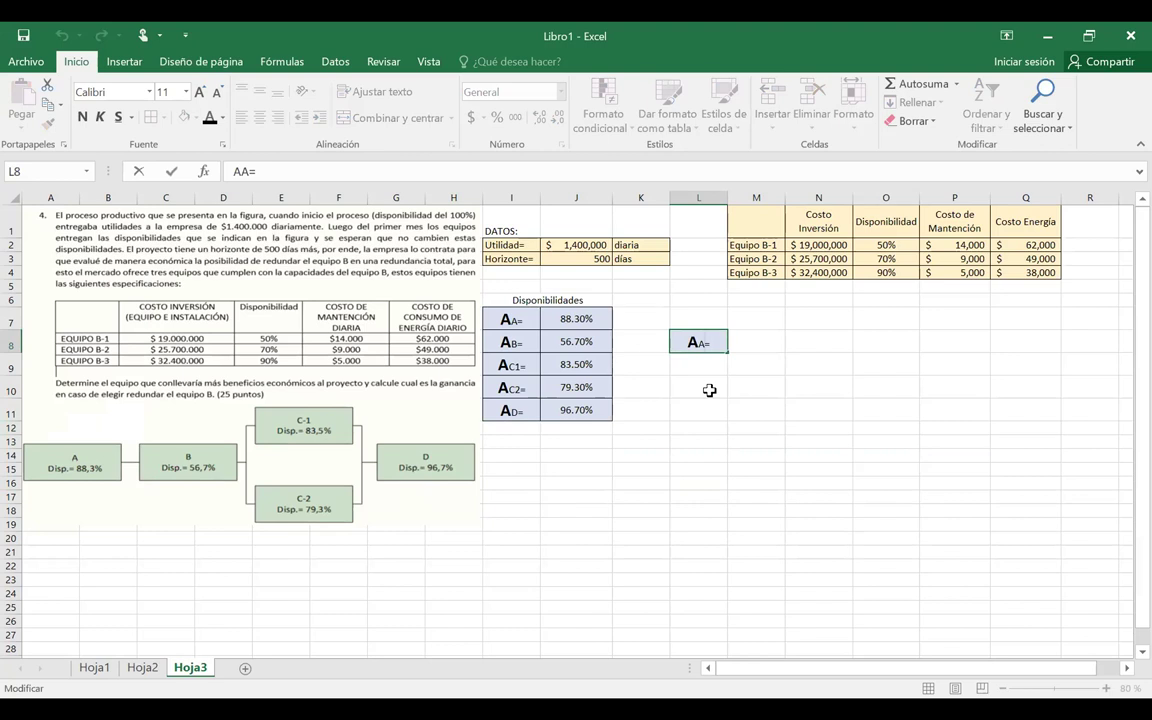
{"action": "left_click", "coordinate": [709, 390]}
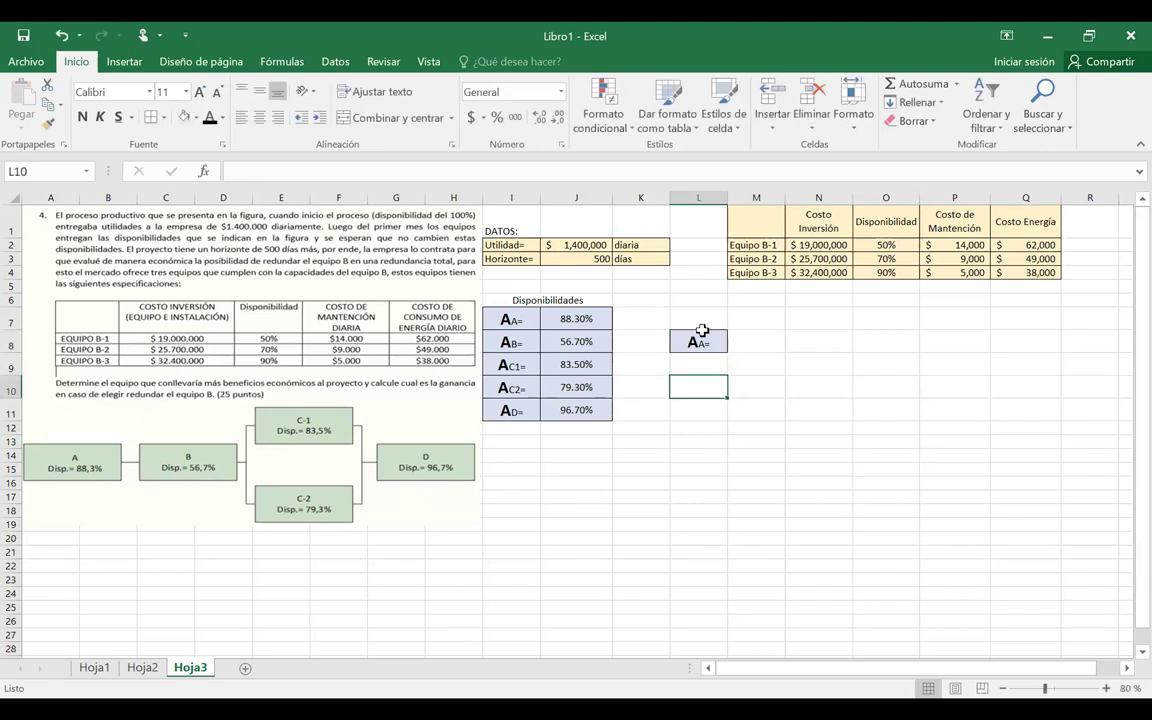
{"action": "double_click", "coordinate": [699, 342]}
{"action": "type", "text": "s"}
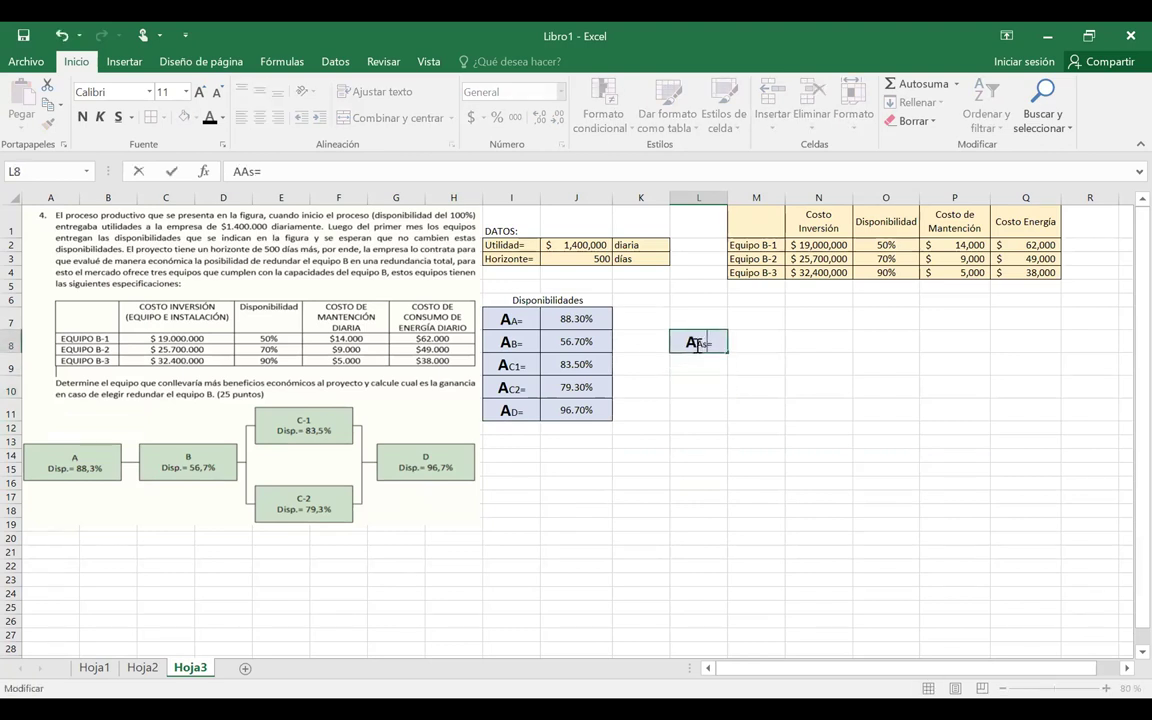
{"action": "key", "text": "BackSpace"}
{"action": "type", "text": "S"}
{"action": "left_click", "coordinate": [702, 345]}
{"action": "key", "text": "BackSpace"}
- Give cells L8:M8 a light orange fill
{"action": "mouse_move", "coordinate": [748, 337]}
{"action": "left_mouse_down"}
{"action": "mouse_move", "coordinate": [711, 340]}
{"action": "mouse_move", "coordinate": [737, 335]}
{"action": "left_mouse_up"}
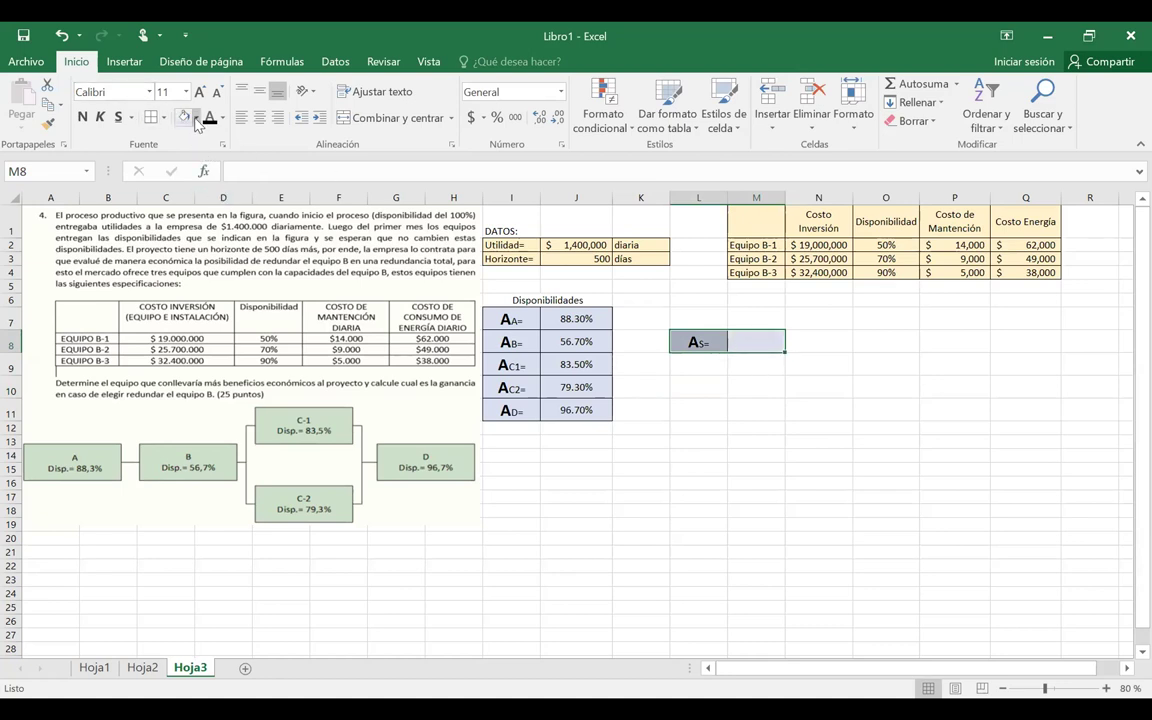
{"action": "left_click", "coordinate": [196, 117]}
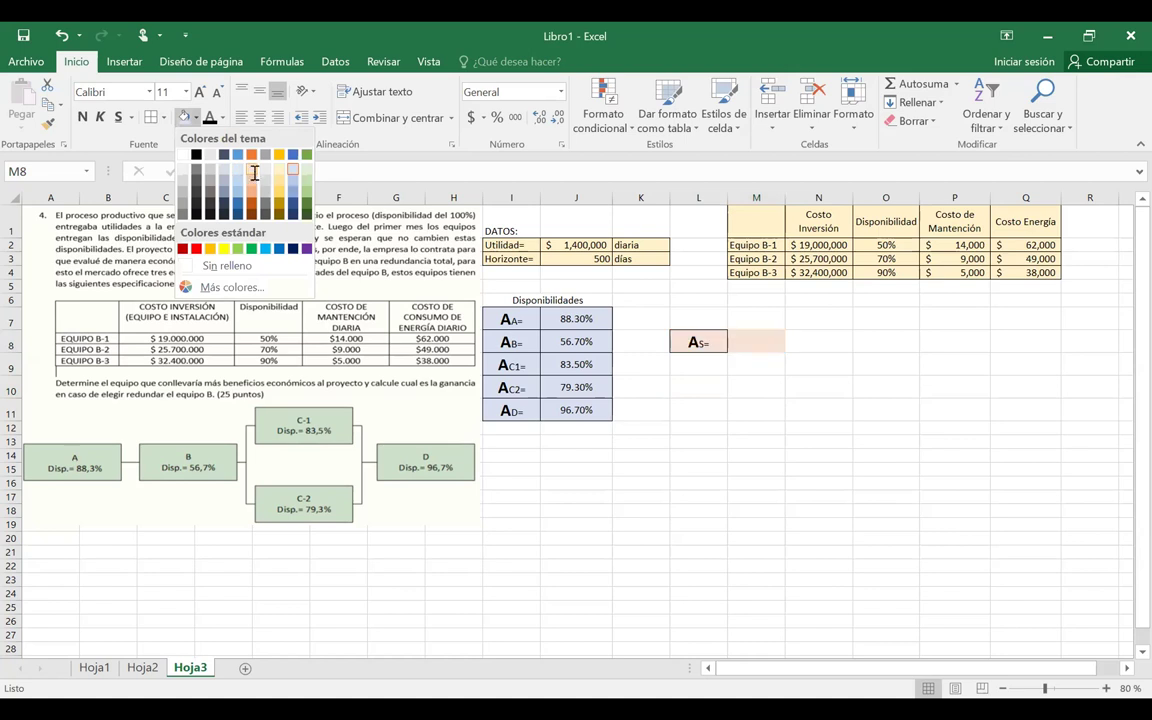
{"action": "left_click", "coordinate": [255, 177]}
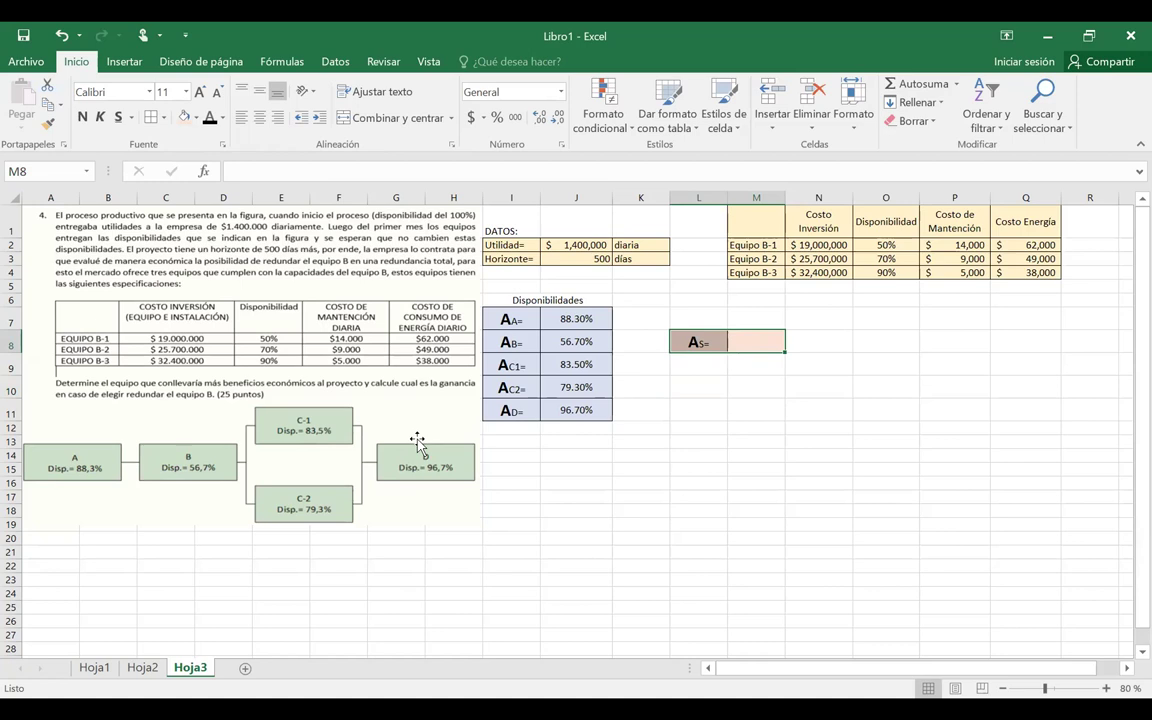
{"action": "double_click", "coordinate": [750, 341]}
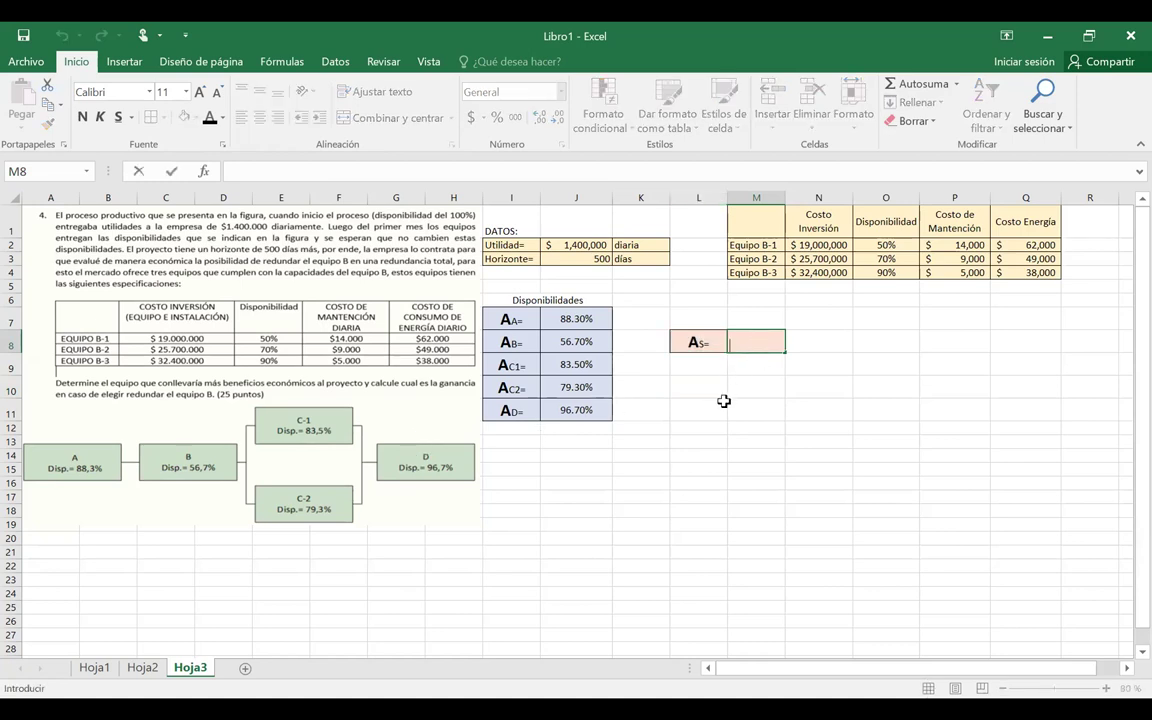
{"action": "left_click", "coordinate": [762, 368]}
{"action": "left_click", "coordinate": [755, 345]}
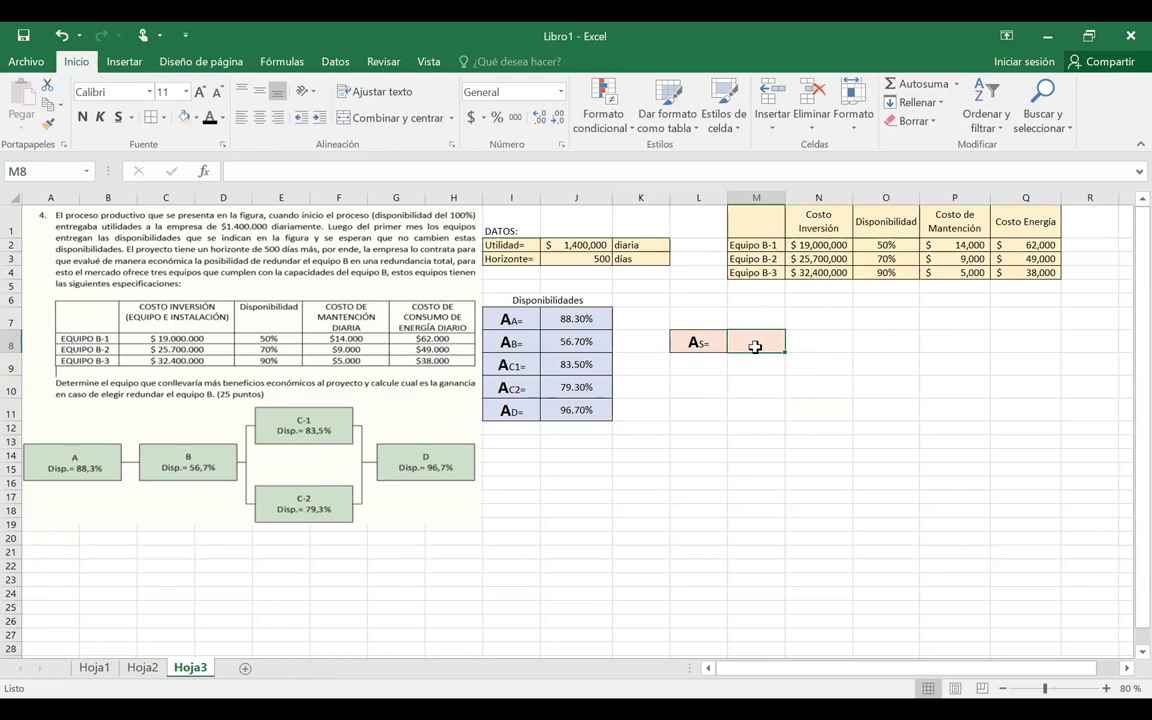
- Start the system availability formula in M8 with the series terms and an empty parallel block: =J7*J8*()*J11
{"action": "type", "text": "="}
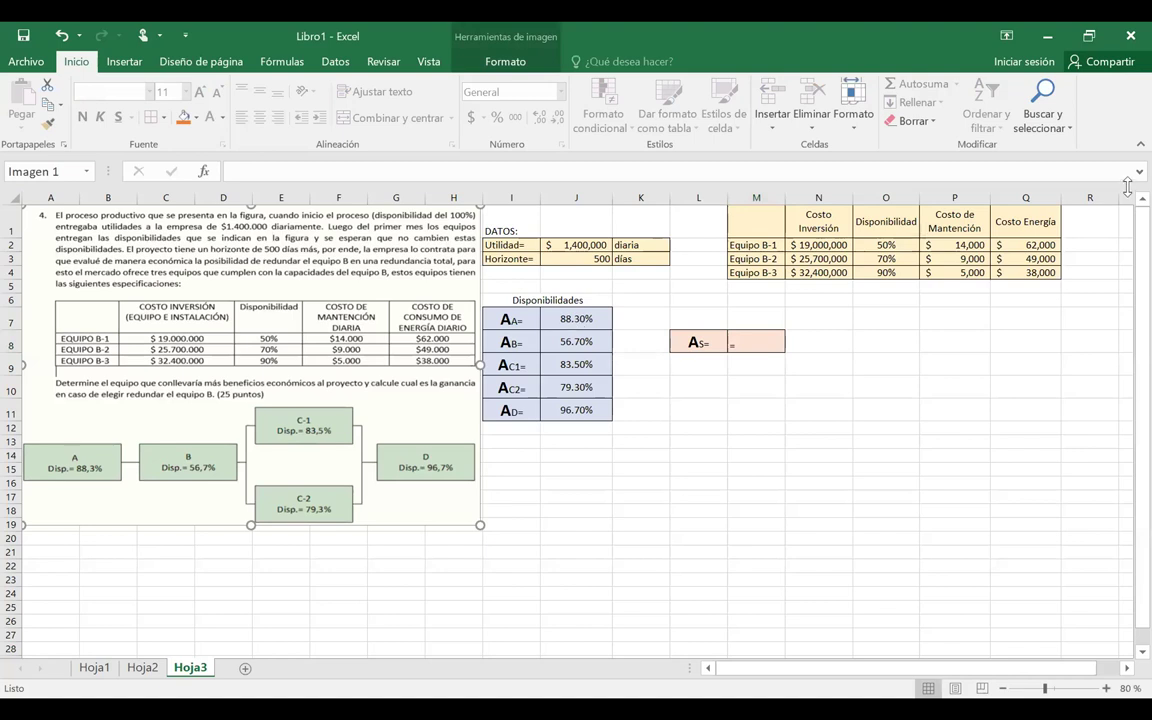
{"action": "left_click", "coordinate": [775, 343]}
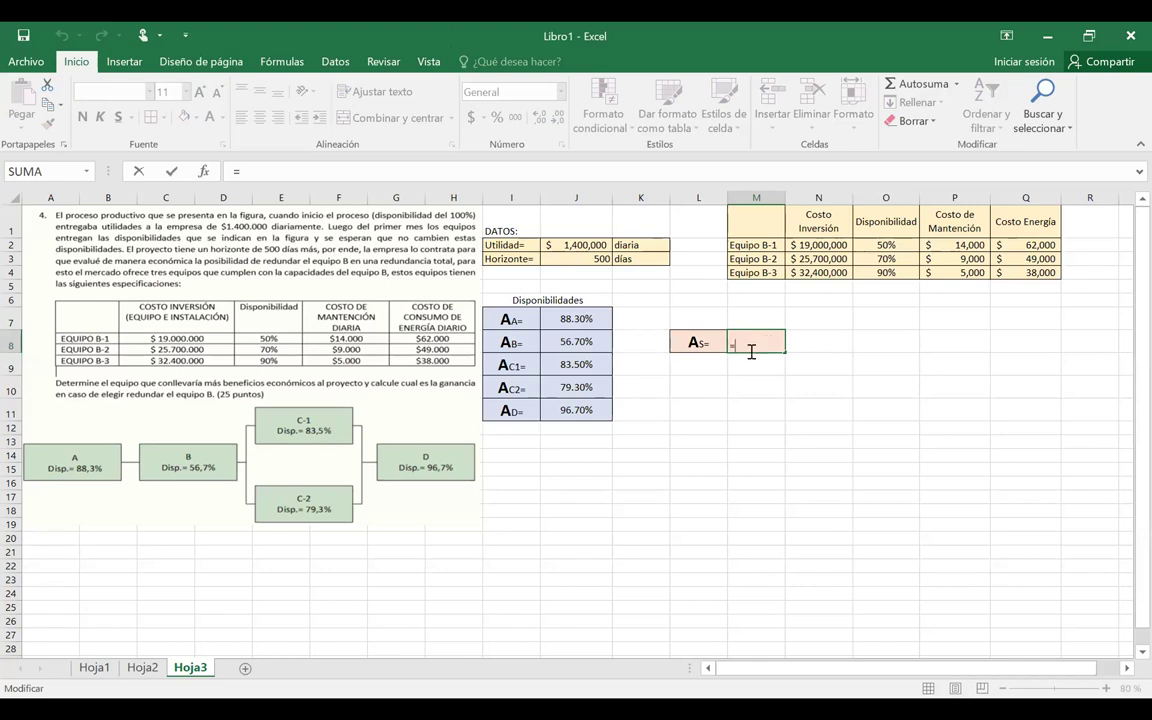
{"action": "left_click", "coordinate": [577, 317]}
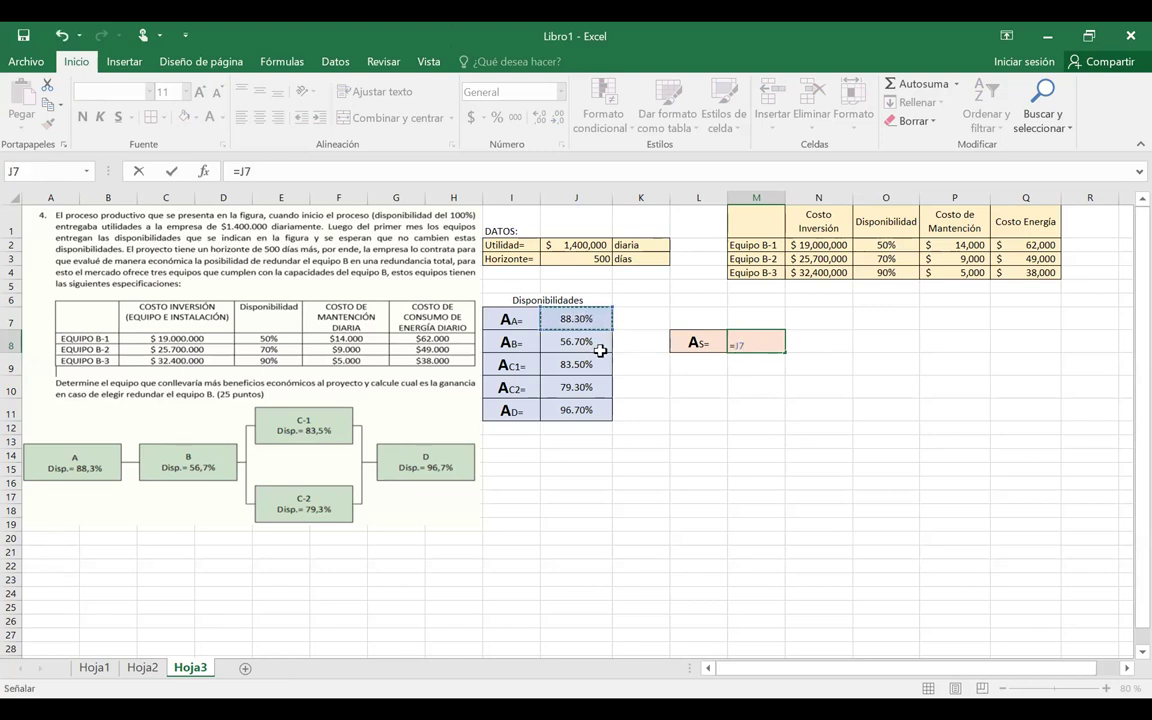
{"action": "type", "text": "*"}
{"action": "left_click", "coordinate": [571, 343]}
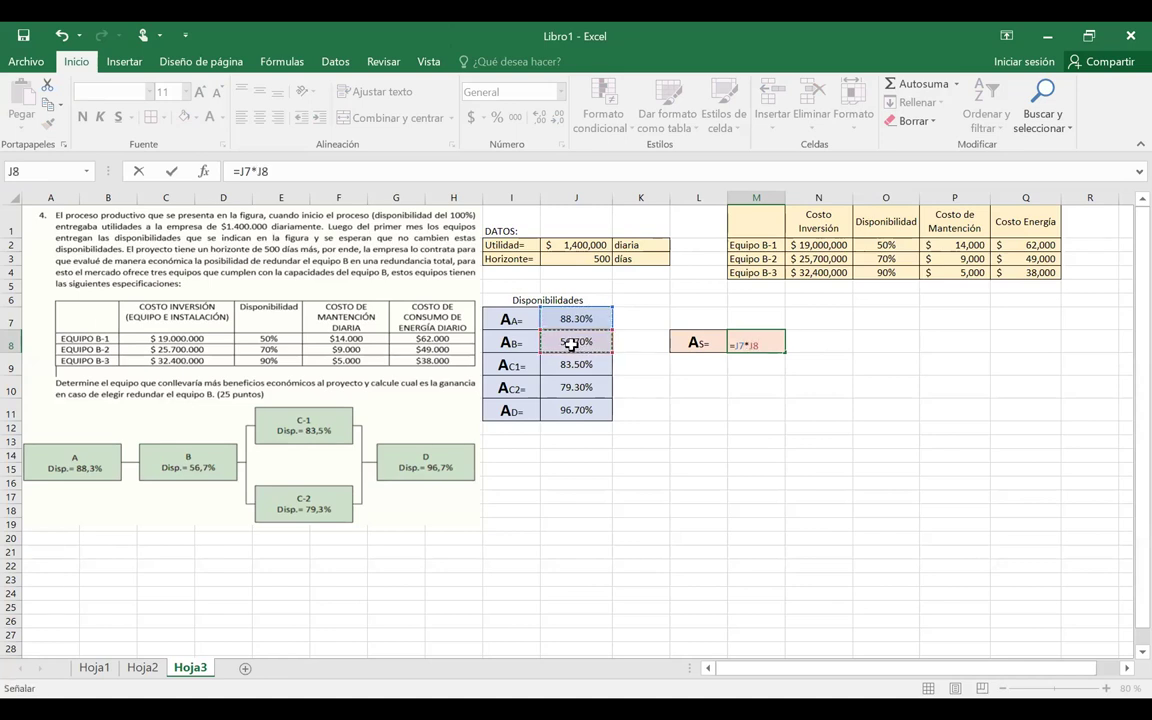
{"action": "type", "text": "*"}
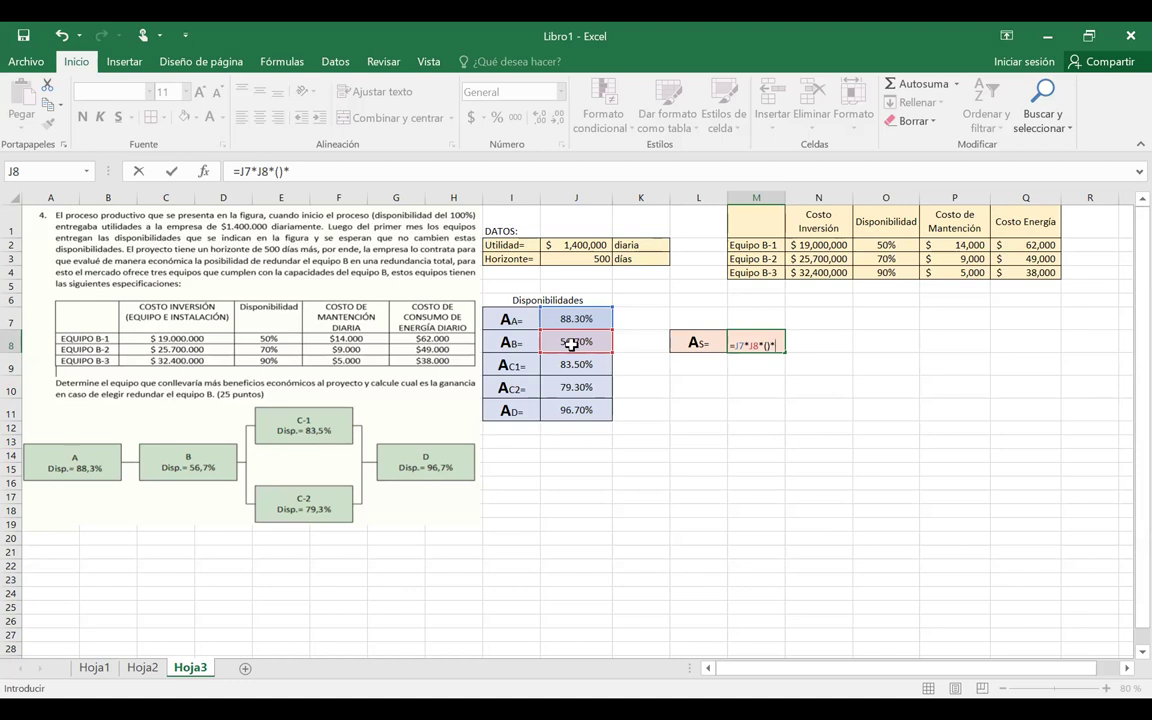
{"action": "left_click", "coordinate": [572, 409]}
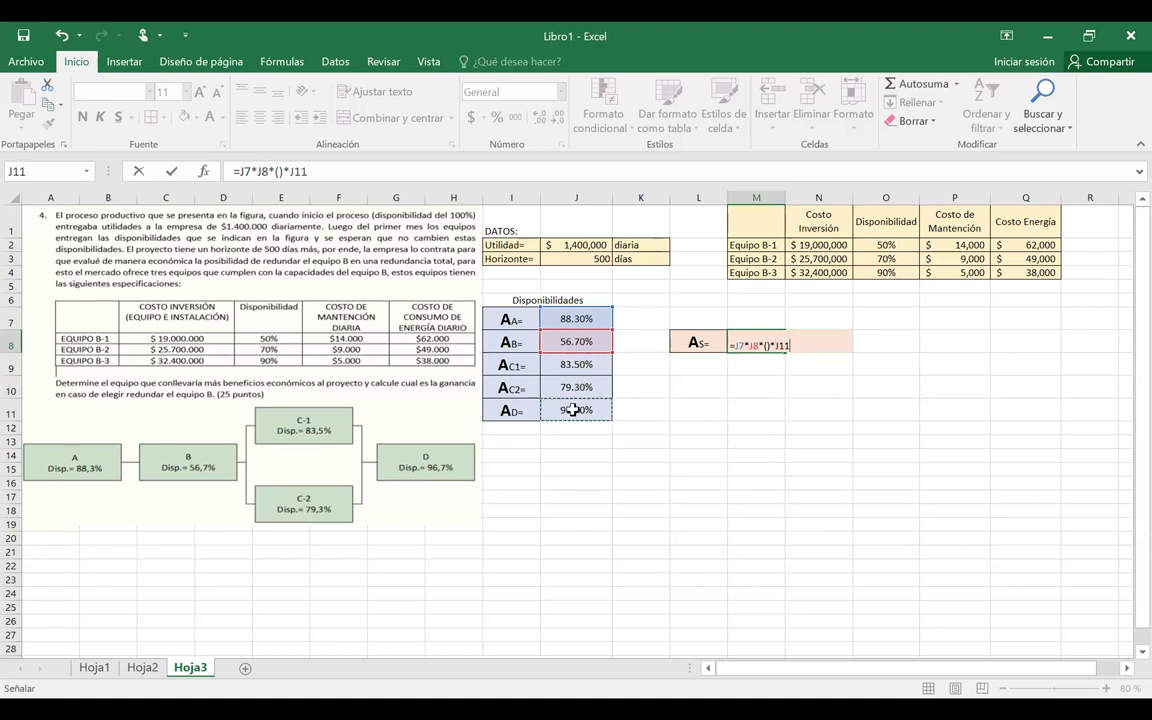
- Fill the empty parentheses in M8's formula with the C1–C2 parallel block, completing =J7*J8*(1-(1-J9)*(1-J10))*J11
{"action": "left_click", "coordinate": [770, 345]}
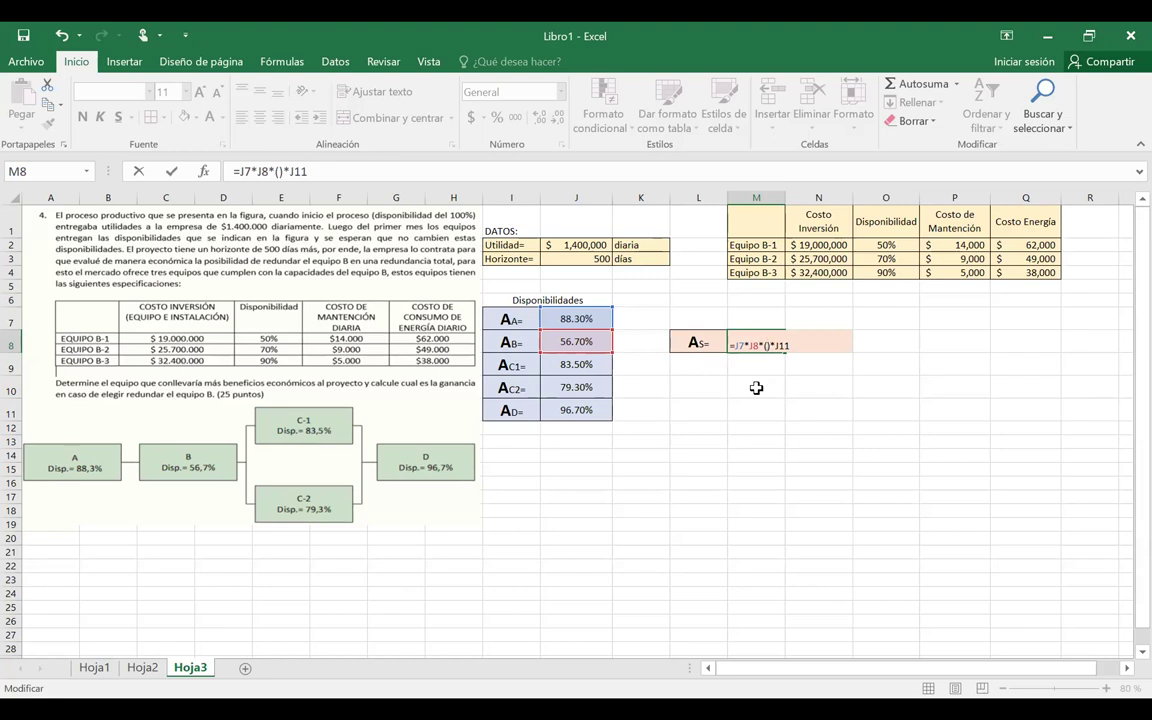
{"action": "type", "text": "1"}
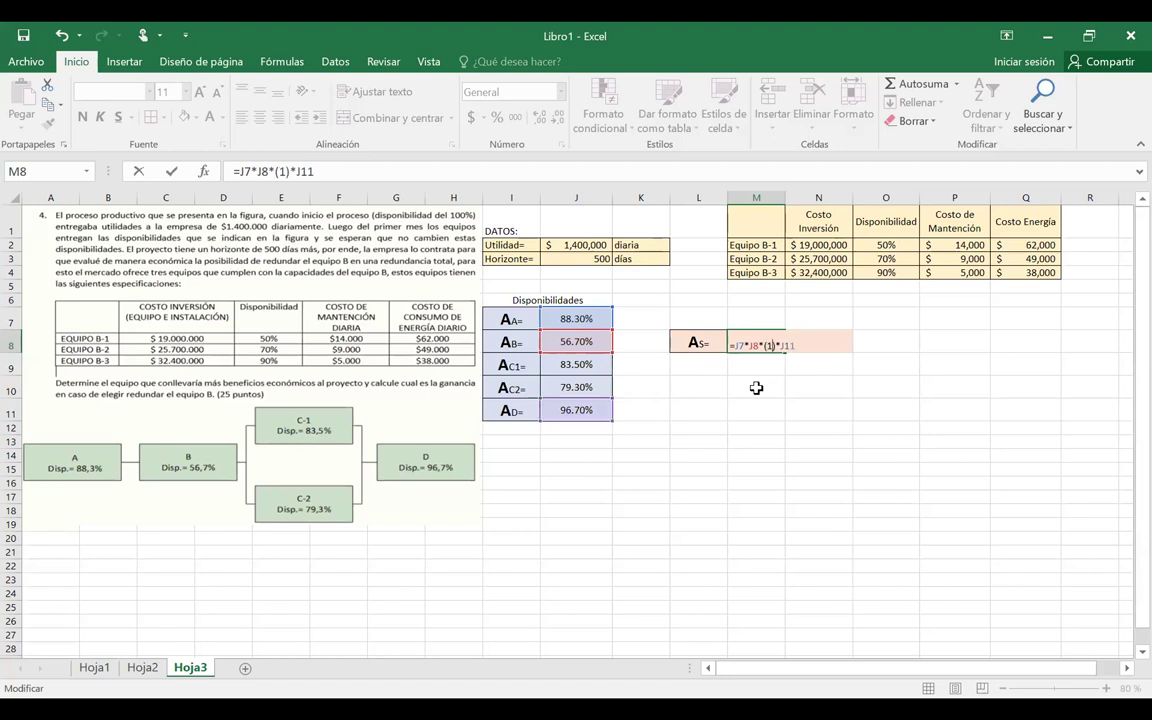
{"action": "type", "text": "-"}
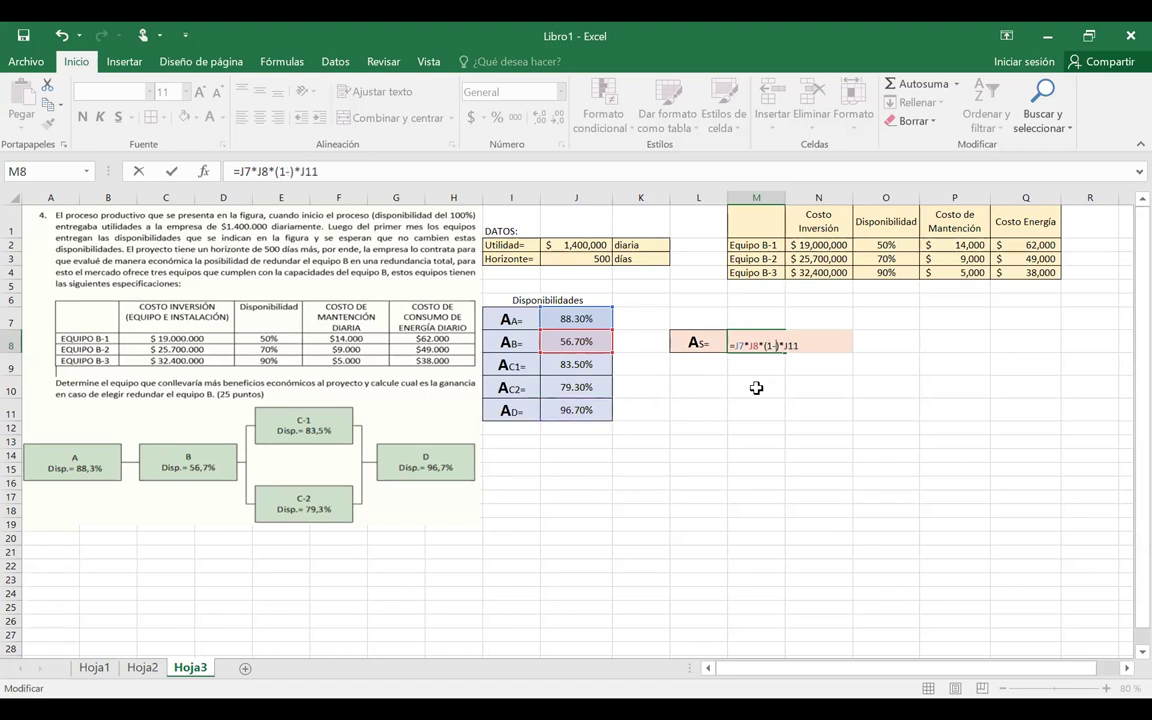
{"action": "type", "text": "(1"}
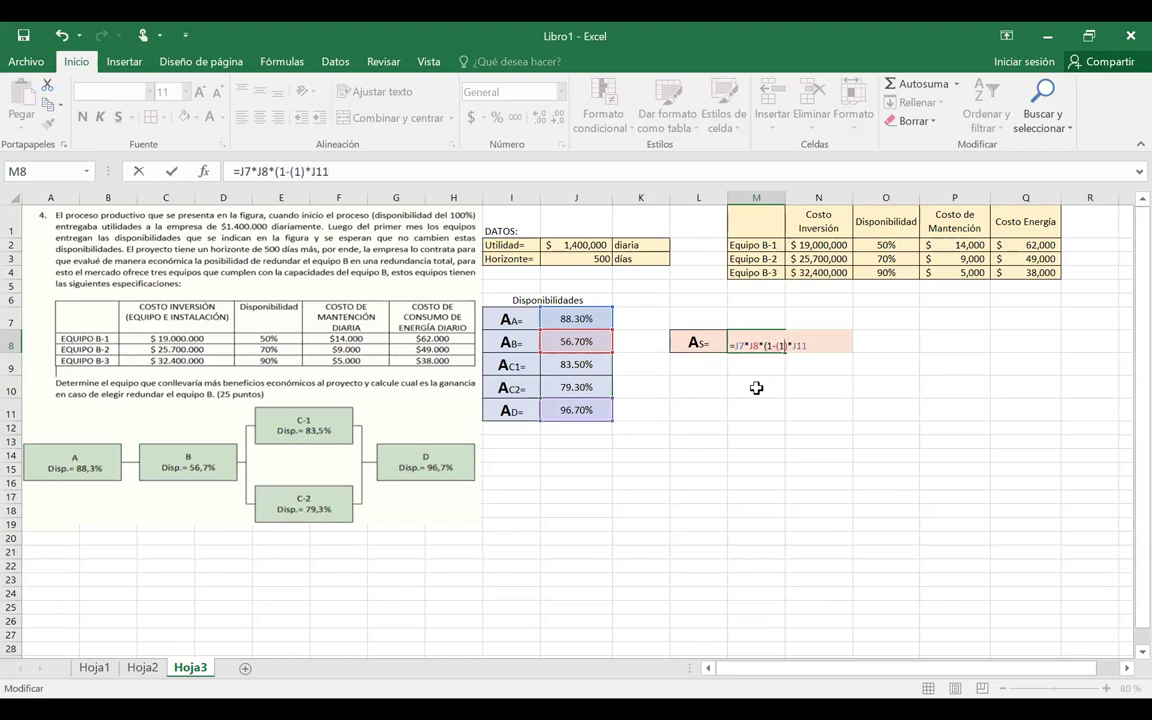
{"action": "type", "text": "-"}
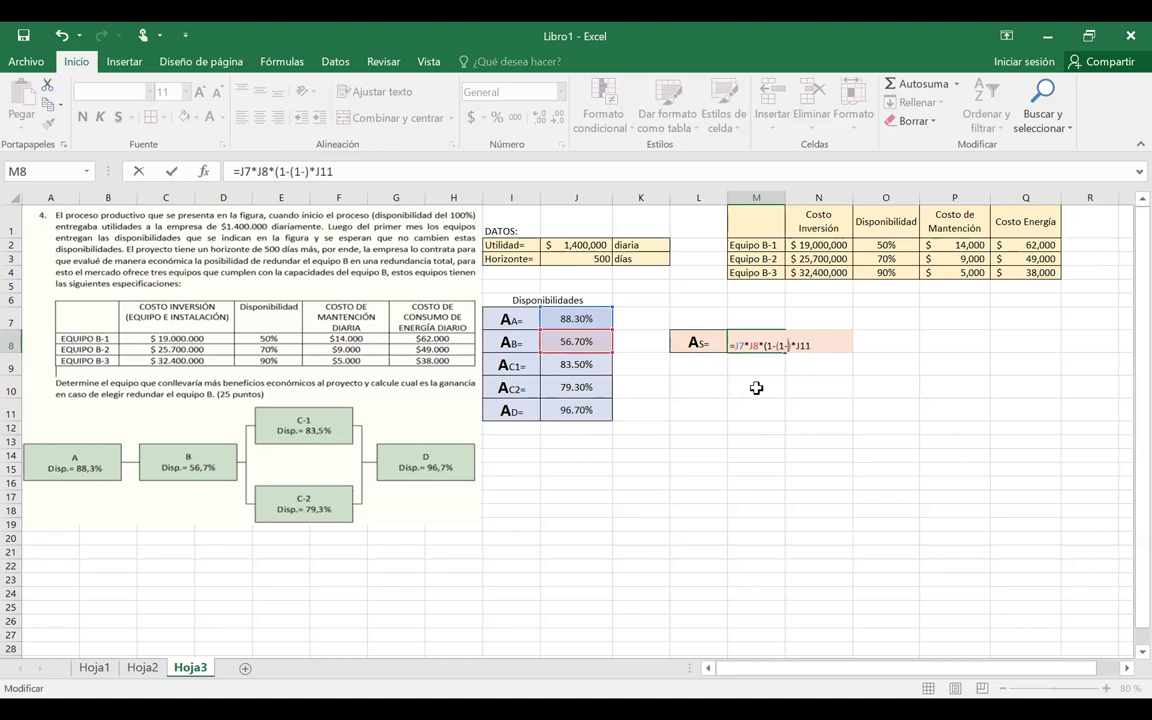
{"action": "left_click", "coordinate": [584, 366]}
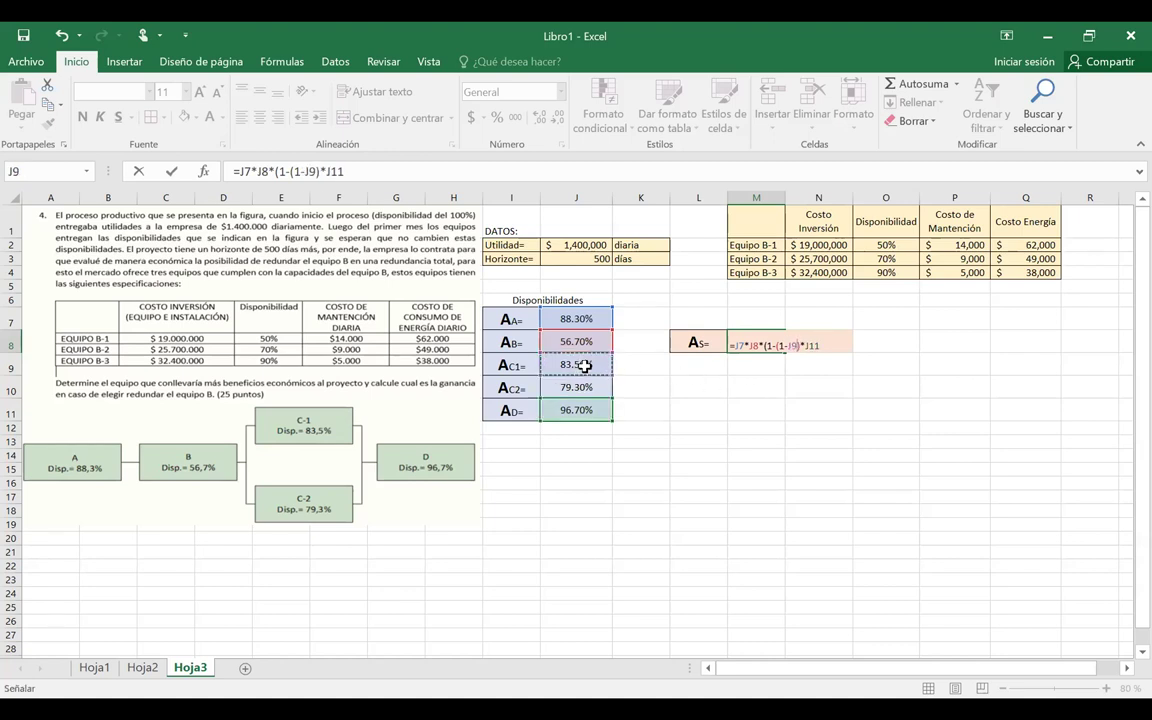
{"action": "type", "text": ")"}
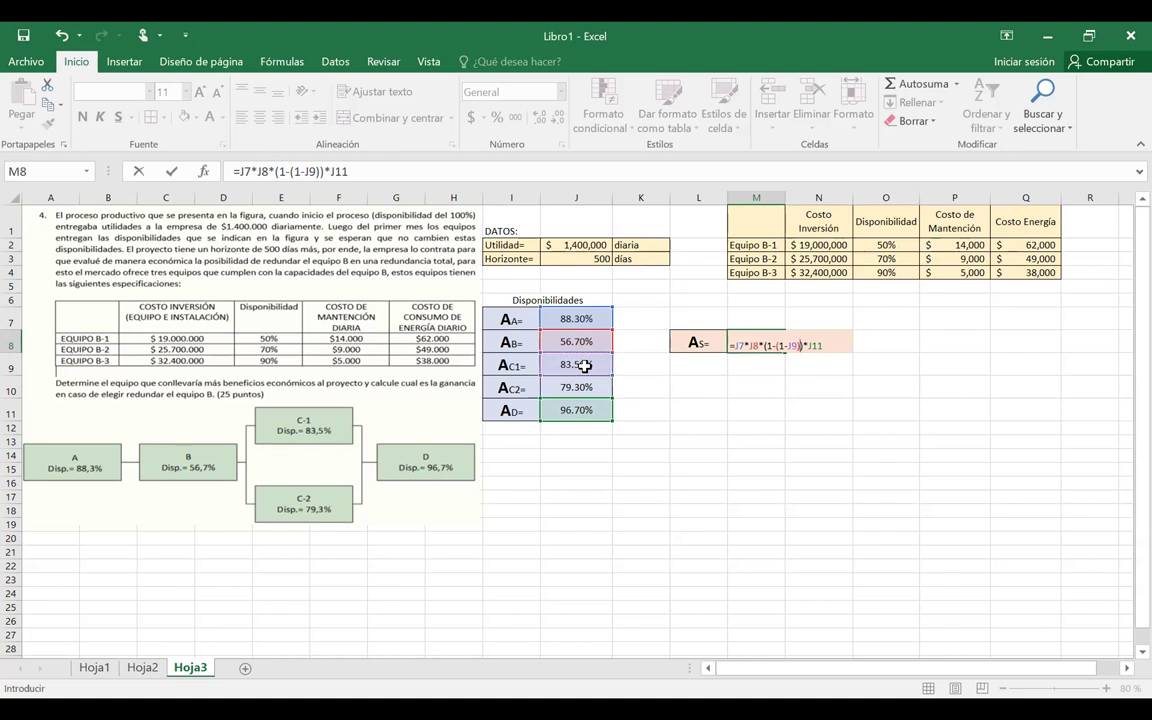
{"action": "type", "text": "*("}
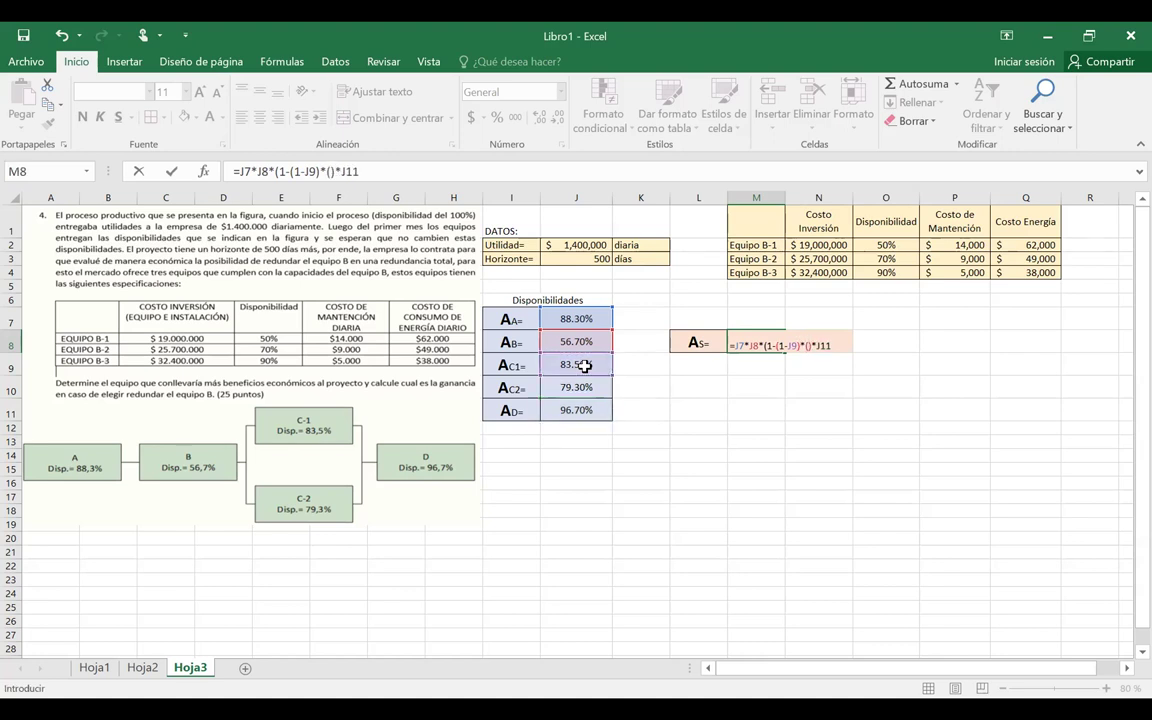
{"action": "type", "text": "1-"}
{"action": "left_click", "coordinate": [566, 389]}
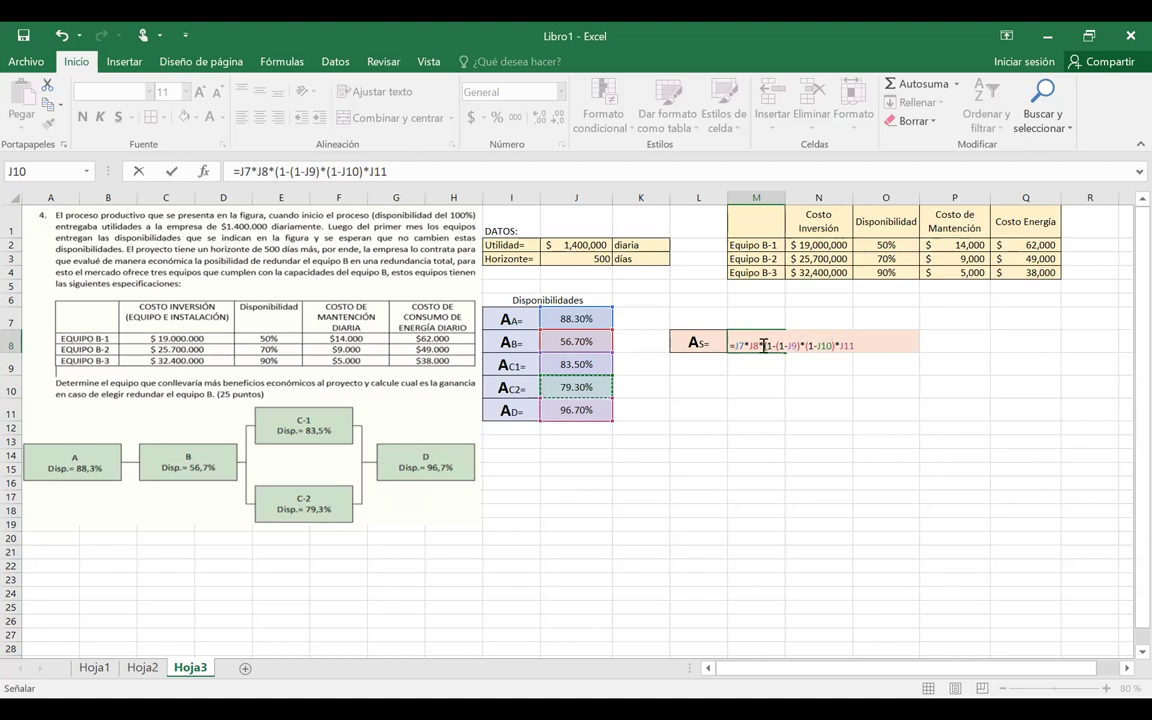
{"action": "left_click", "coordinate": [833, 345]}
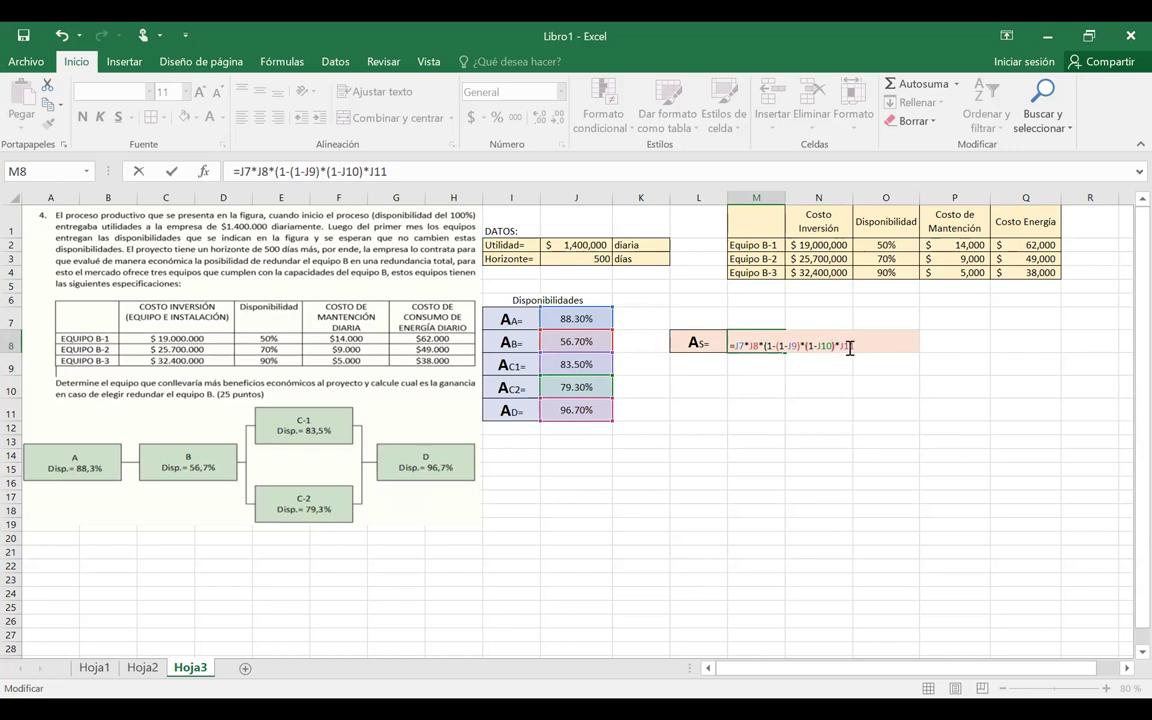
{"action": "type", "text": ")"}
{"action": "key", "text": "Return"}
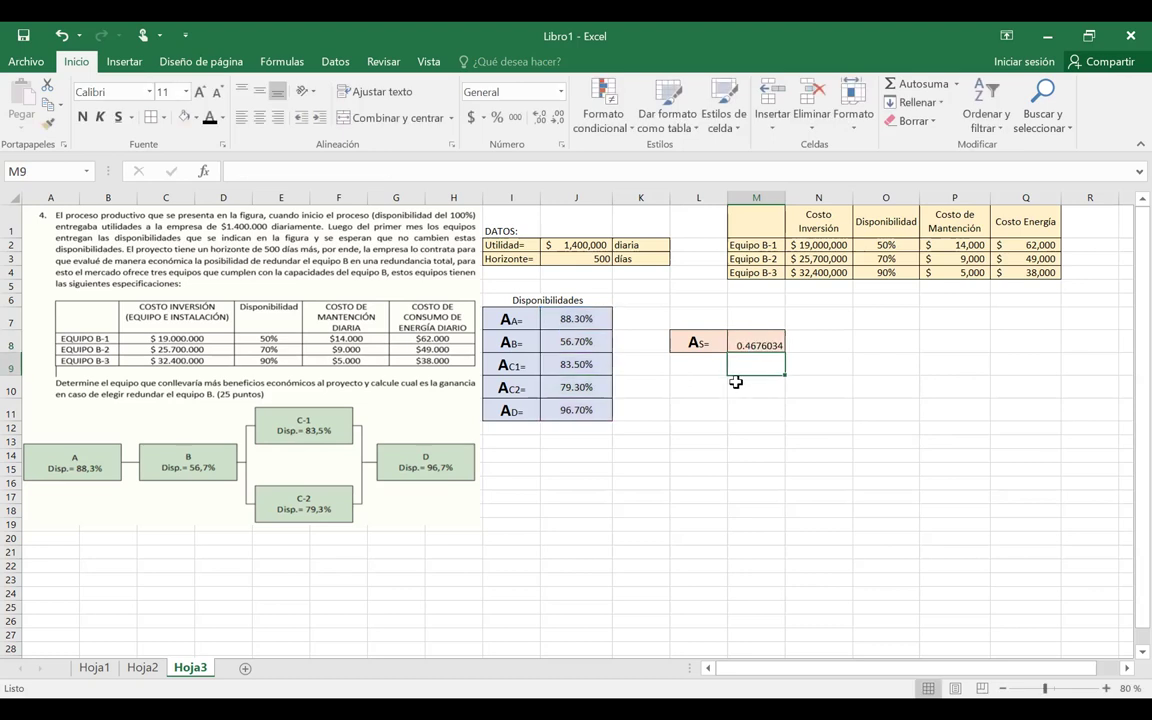
- Format M8 as a percentage with two decimals and centre it horizontally and vertically
{"action": "left_click", "coordinate": [752, 342]}
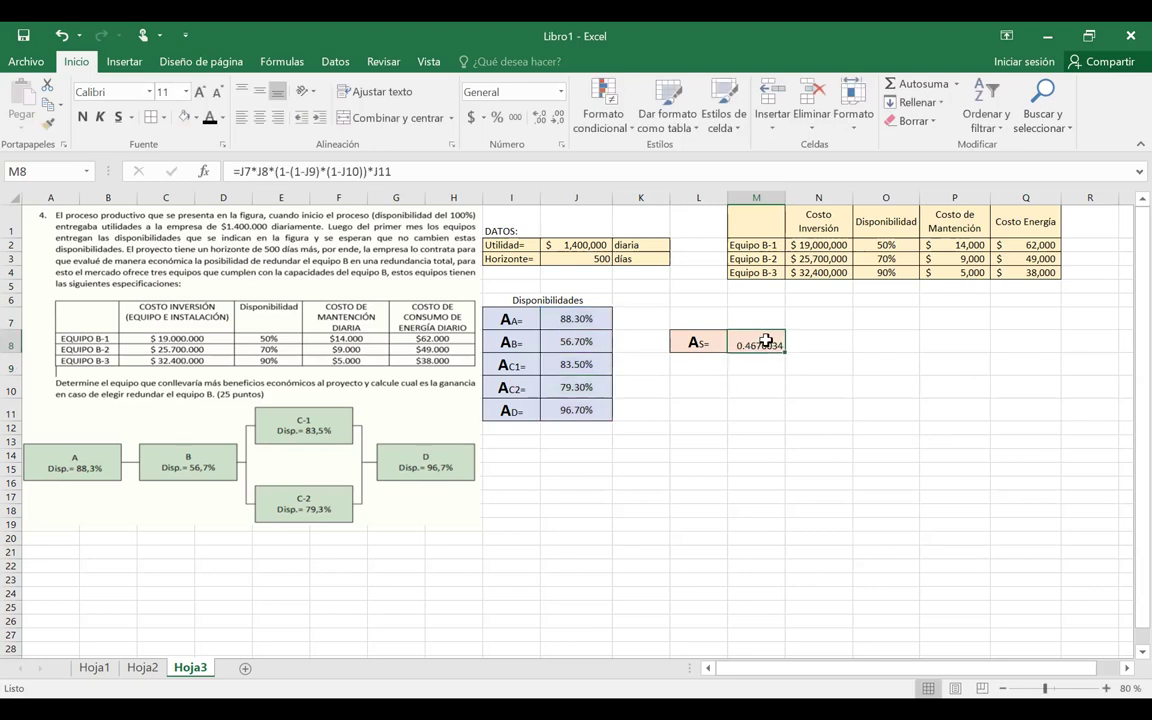
{"action": "left_click", "coordinate": [497, 117]}
{"action": "left_click", "coordinate": [537, 120]}
{"action": "scroll", "coordinate": [905, 549], "scroll_direction": "up", "scroll_amount": 1, "text": "ctrl"}
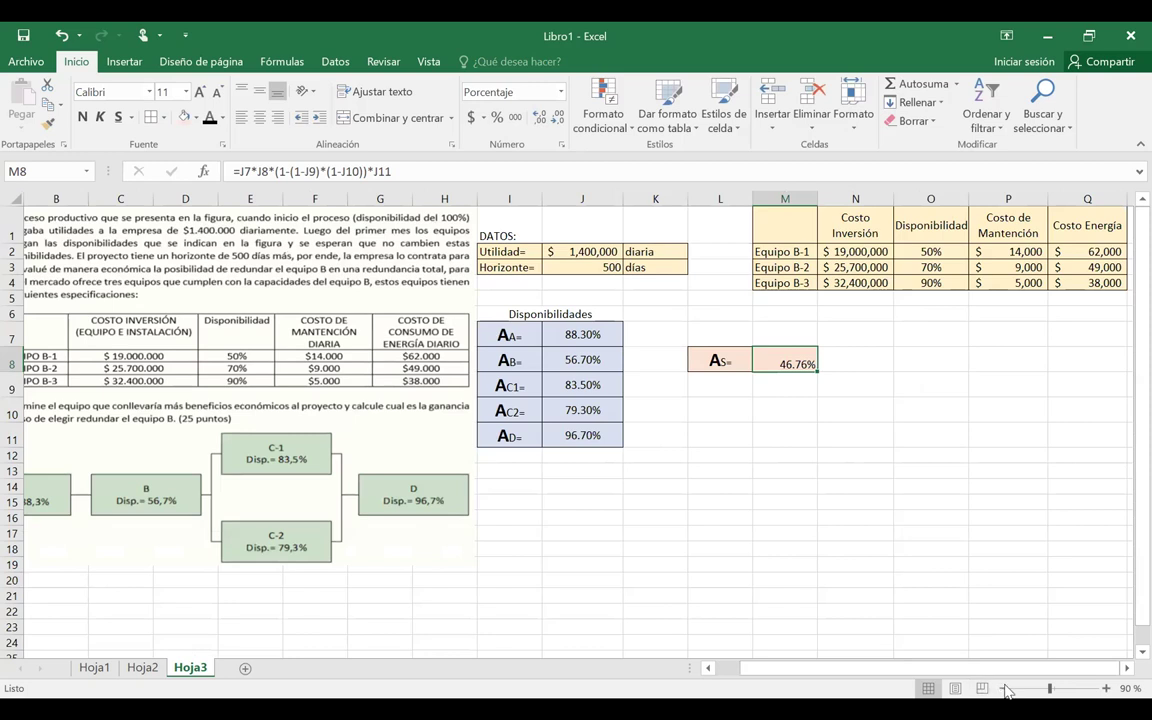
{"action": "scroll", "coordinate": [894, 533], "scroll_direction": "down", "scroll_amount": 1, "text": "ctrl"}
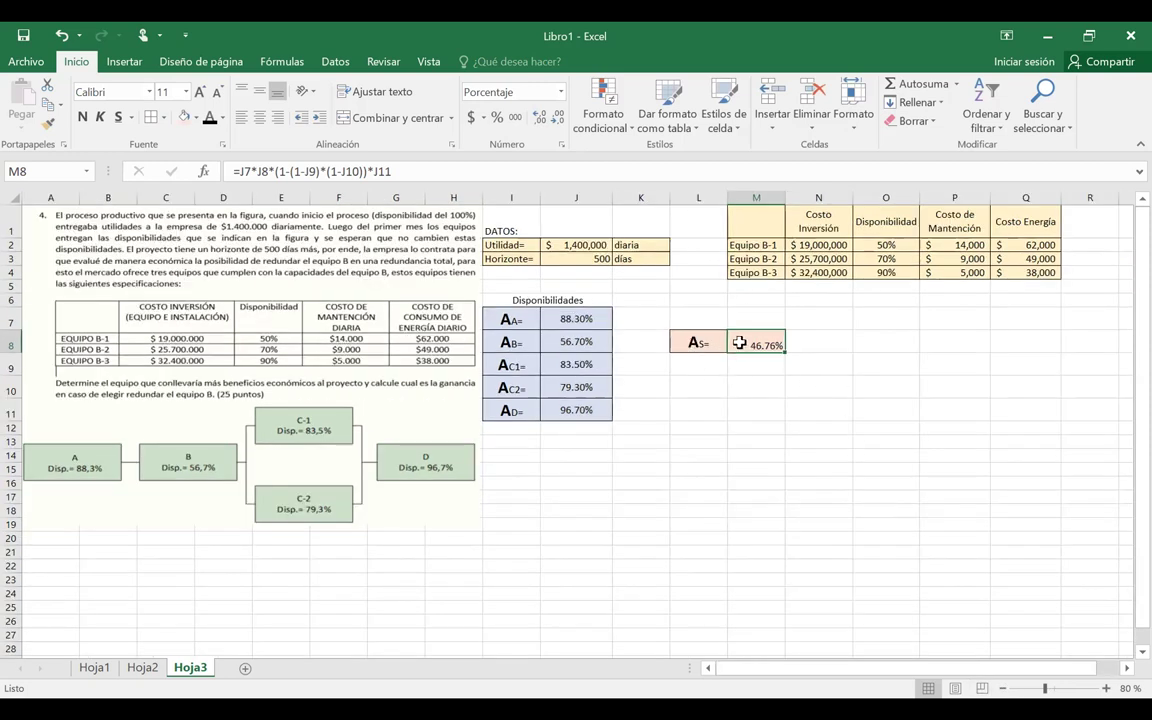
{"action": "left_click", "coordinate": [259, 117]}
{"action": "left_click", "coordinate": [259, 91]}
{"action": "left_click", "coordinate": [836, 407]}
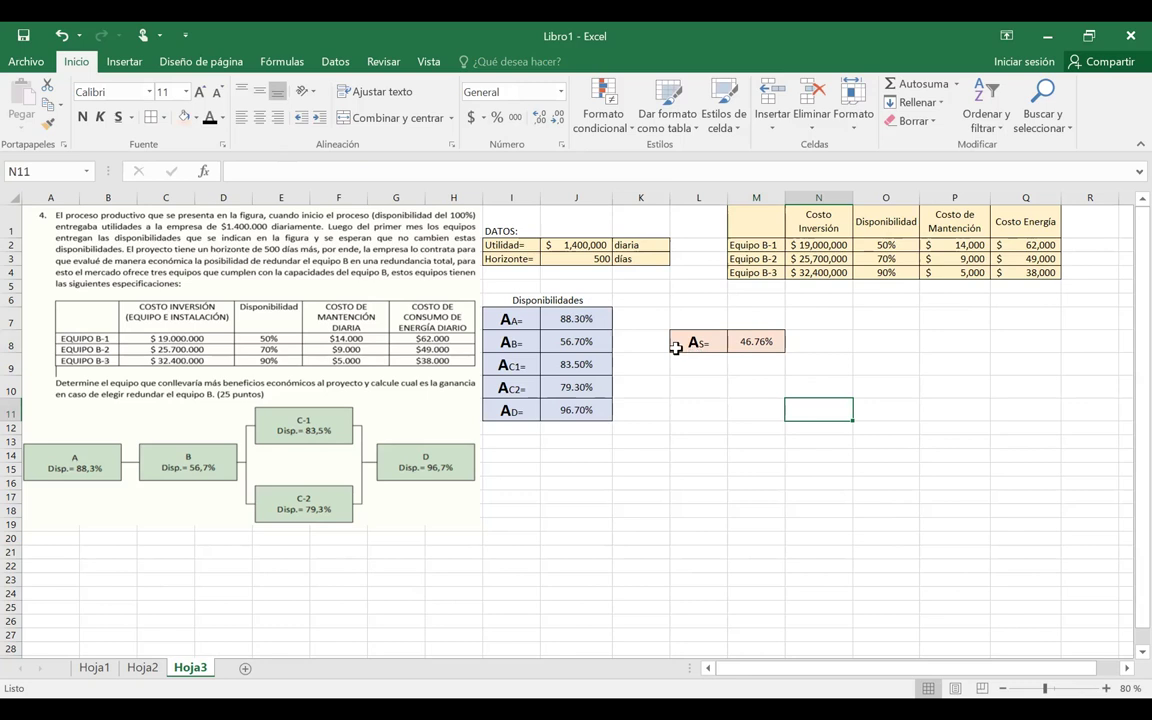
- Enter the label Utilidad Actual= in O8 and widen column O slightly to fit it
{"action": "left_click", "coordinate": [699, 367]}
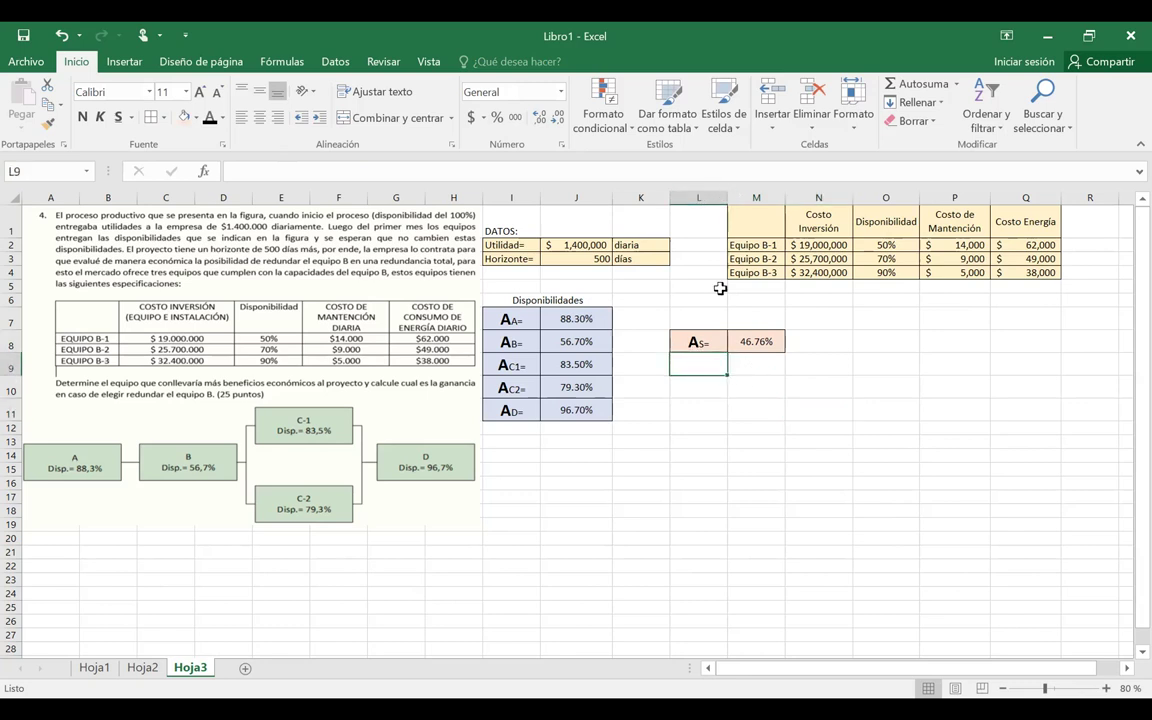
{"action": "left_click", "coordinate": [746, 367]}
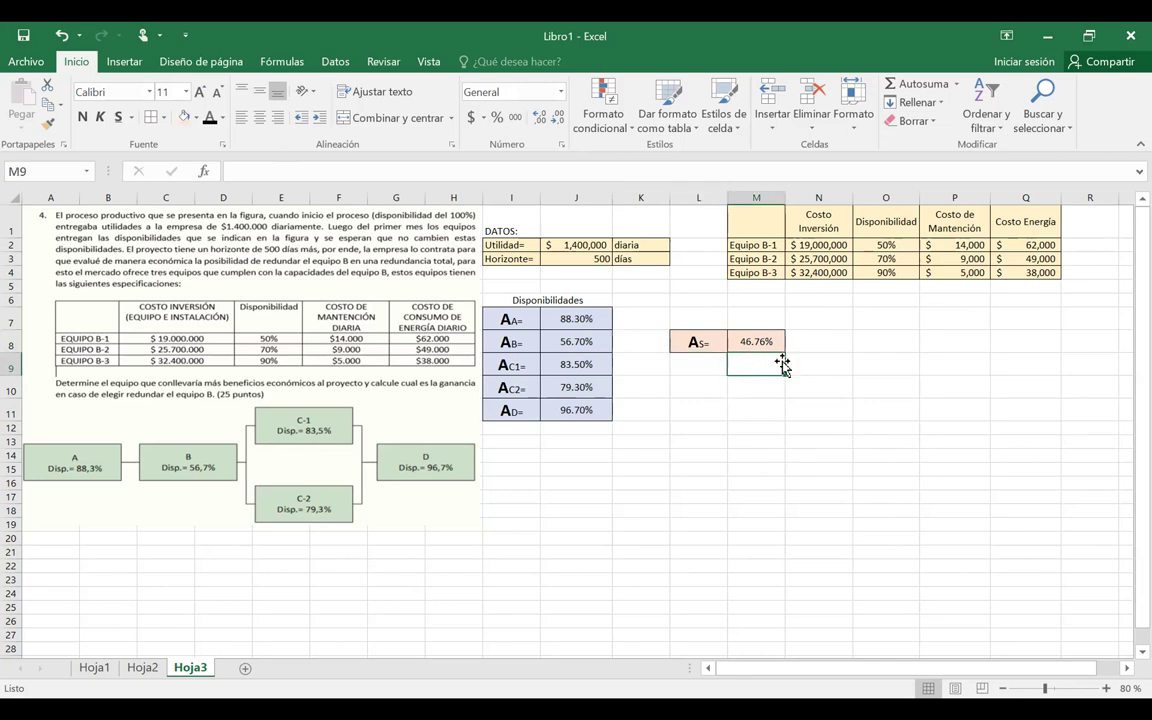
{"action": "left_click", "coordinate": [864, 344]}
{"action": "type", "text": "U"}
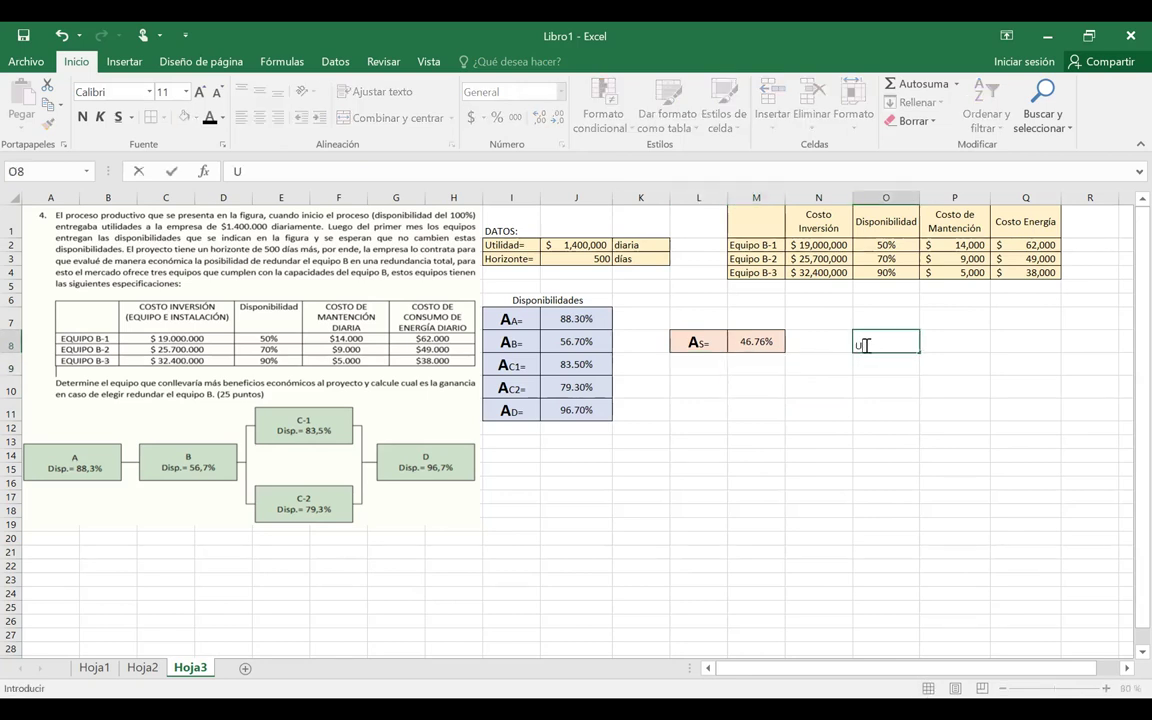
{"action": "type", "text": "tilidad Actual"}
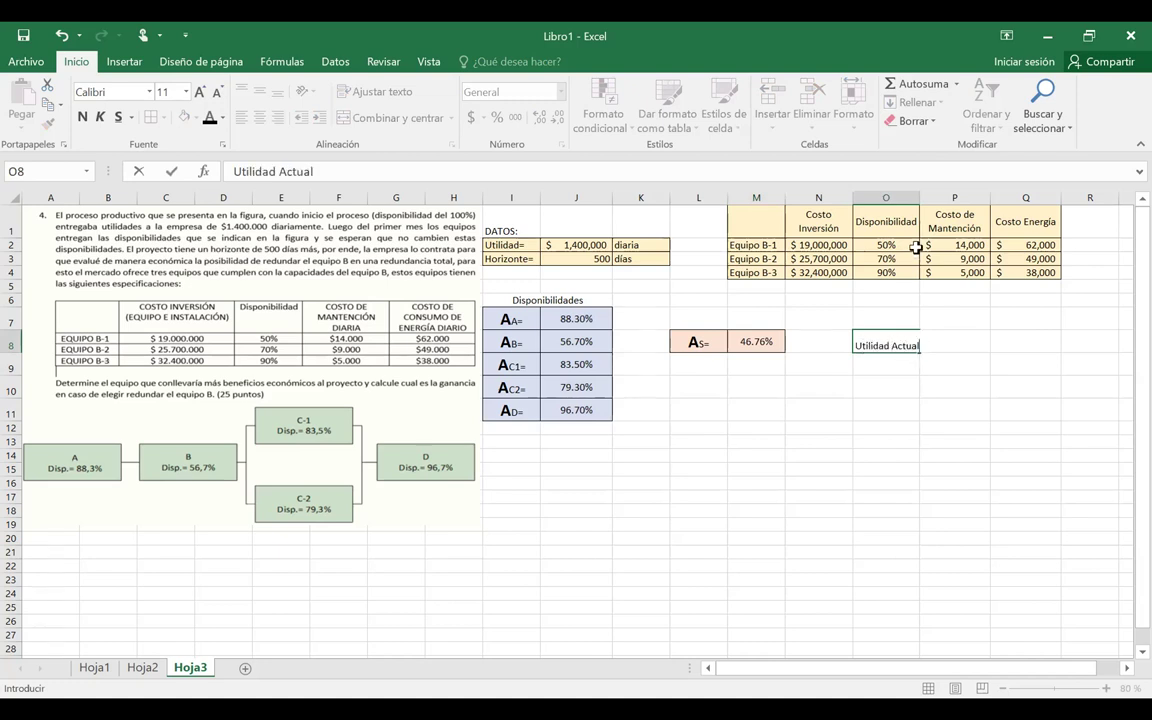
{"action": "left_click", "coordinate": [914, 197]}
{"action": "left_click_drag", "start_coordinate": [920, 198], "coordinate": [931, 198]}
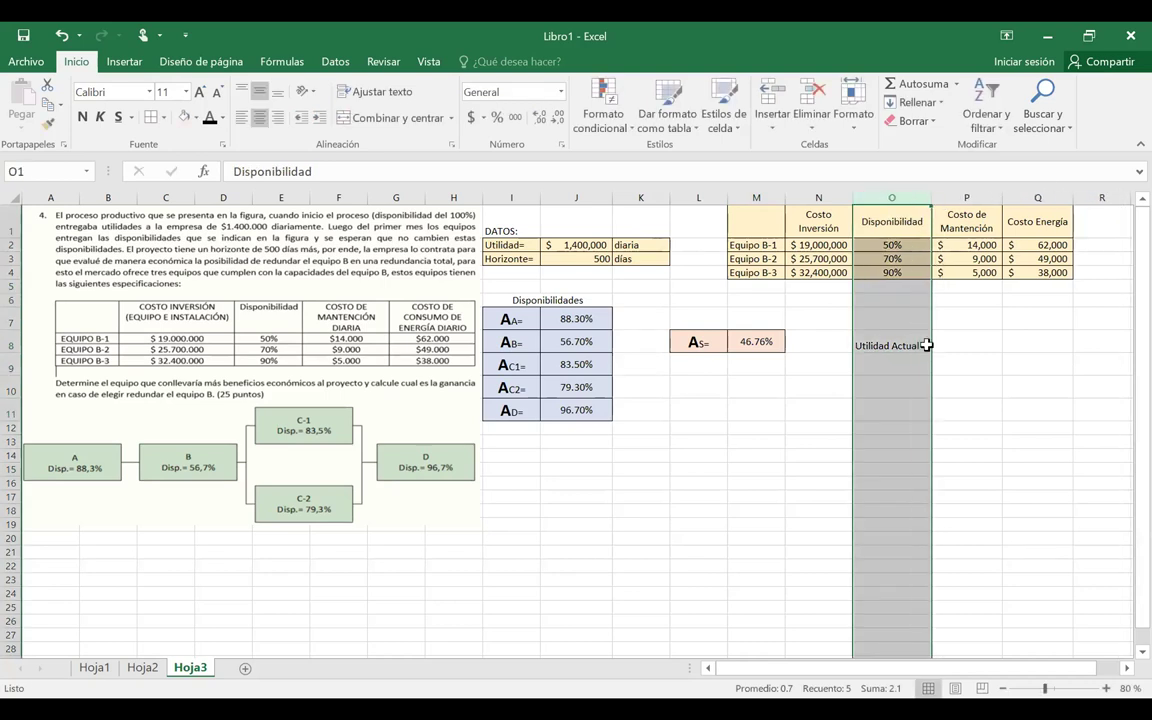
{"action": "double_click", "coordinate": [928, 345]}
{"action": "type", "text": "="}
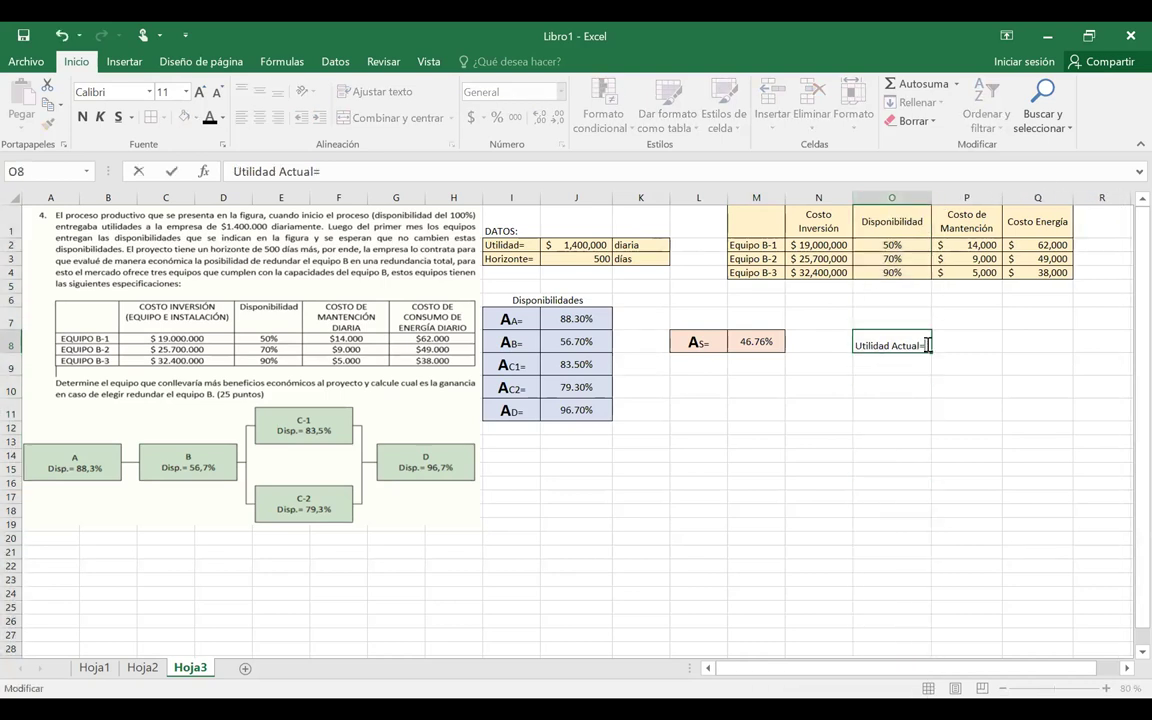
{"action": "left_click", "coordinate": [944, 343]}
- Copy the formatting of L8:M8 onto O8:P8 and give P8 the accounting number format
{"action": "left_click_drag", "start_coordinate": [900, 340], "coordinate": [931, 336]}
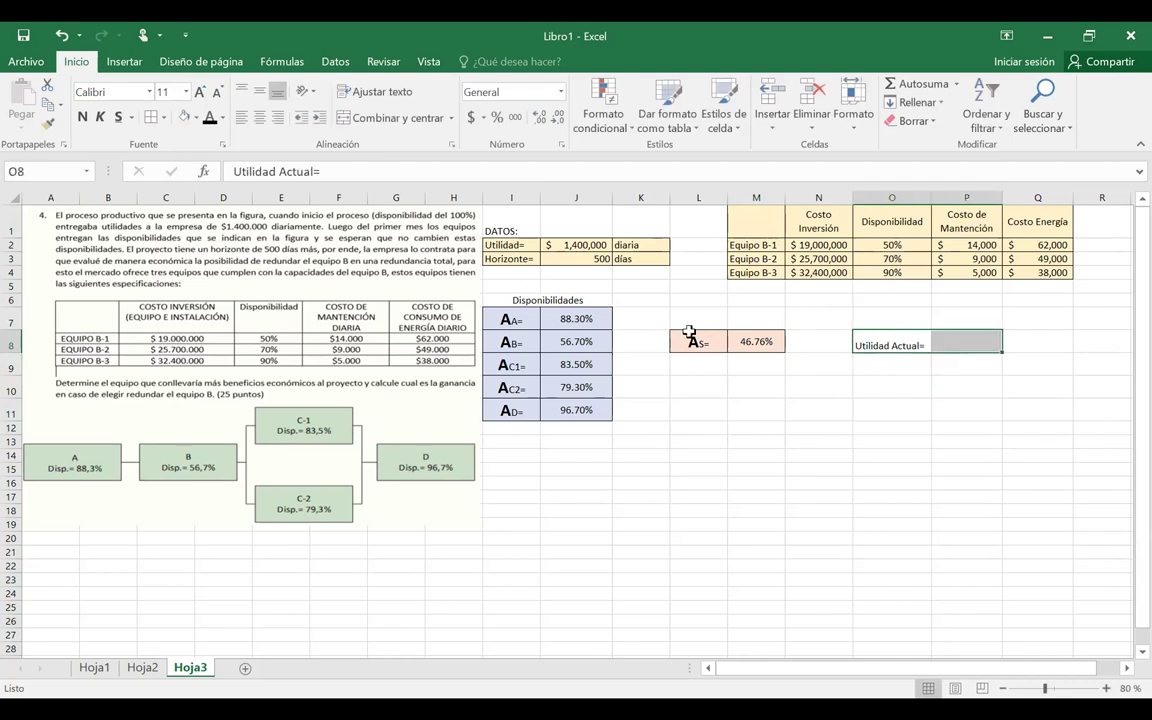
{"action": "left_click_drag", "start_coordinate": [690, 341], "coordinate": [748, 342]}
{"action": "left_click", "coordinate": [47, 122]}
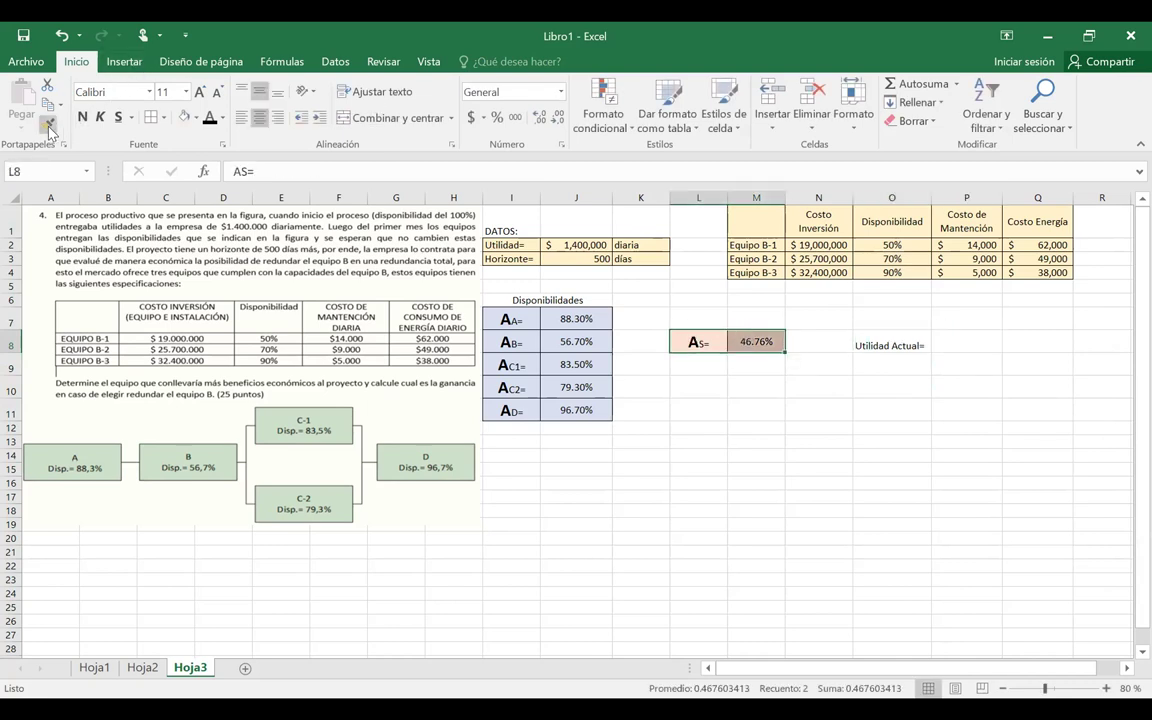
{"action": "left_click_drag", "start_coordinate": [915, 345], "coordinate": [960, 343]}
{"action": "left_click", "coordinate": [960, 343]}
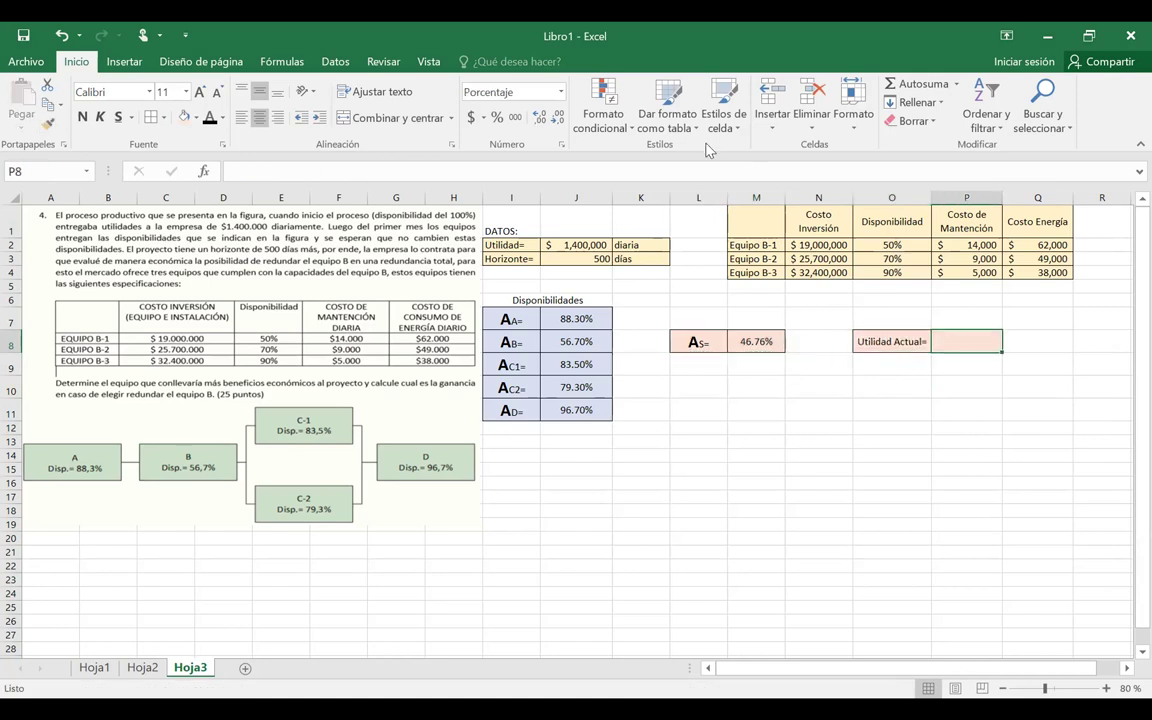
{"action": "left_click", "coordinate": [471, 117]}
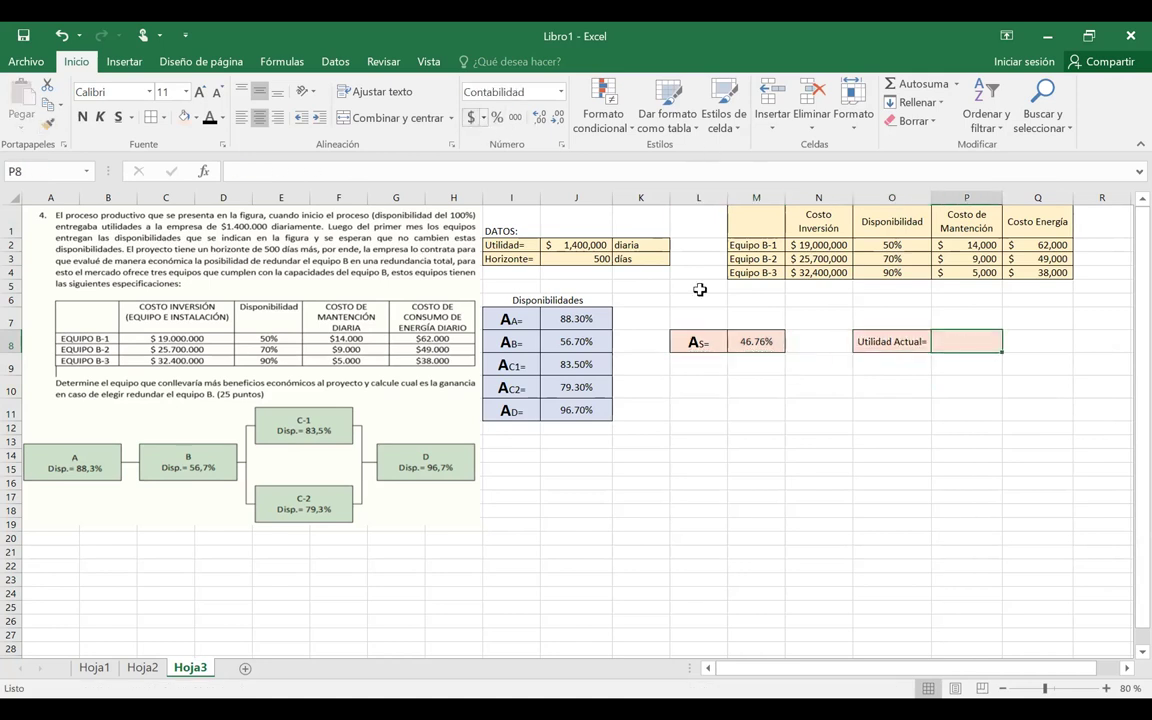
- Change the label in O8 to Utilidad diaria Actual=
{"action": "double_click", "coordinate": [963, 341]}
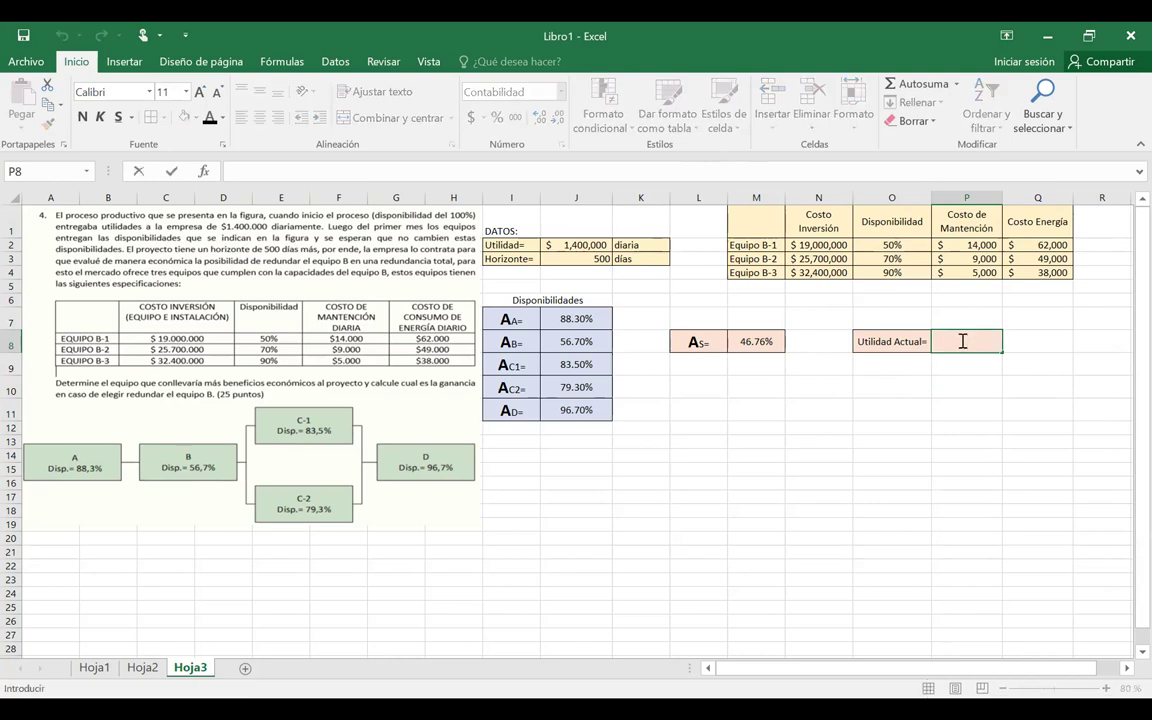
{"action": "double_click", "coordinate": [895, 342]}
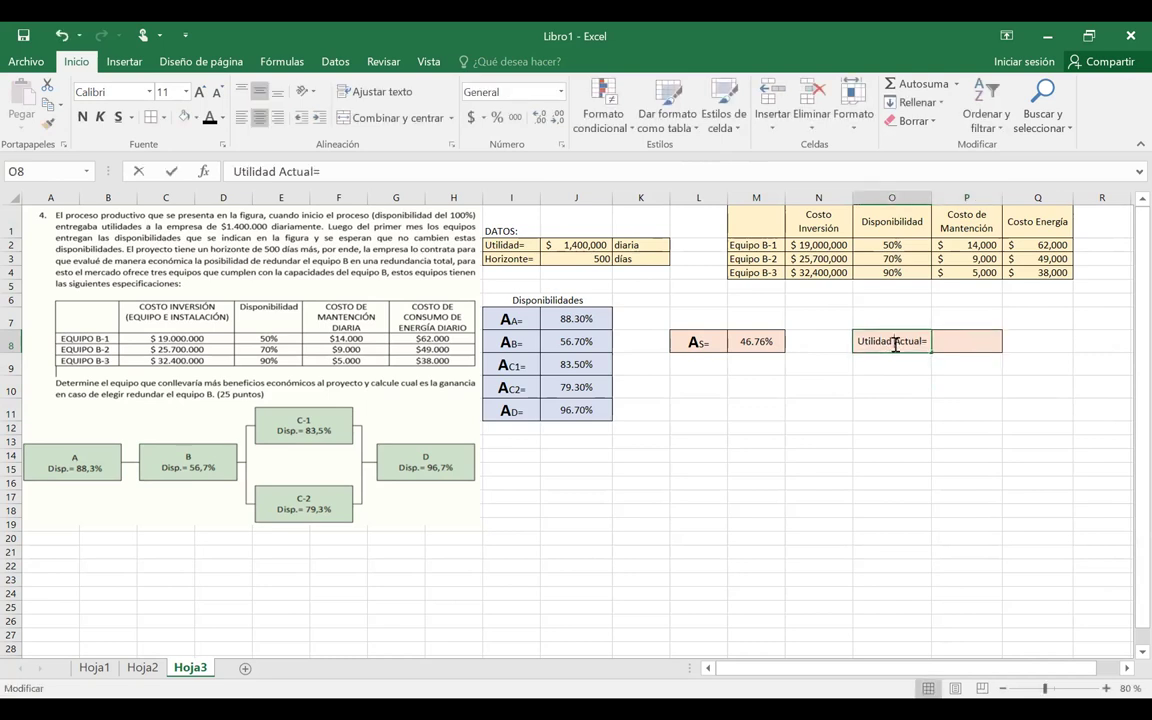
{"action": "type", "text": "diaria"}
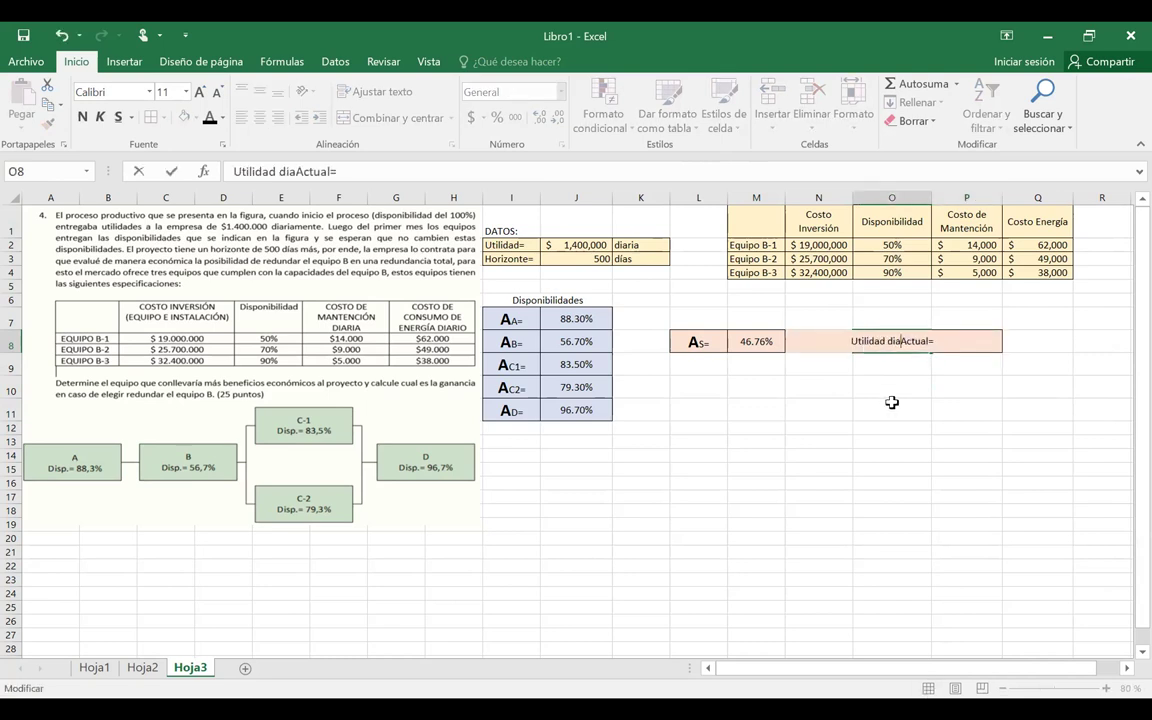
{"action": "key", "text": "Return"}
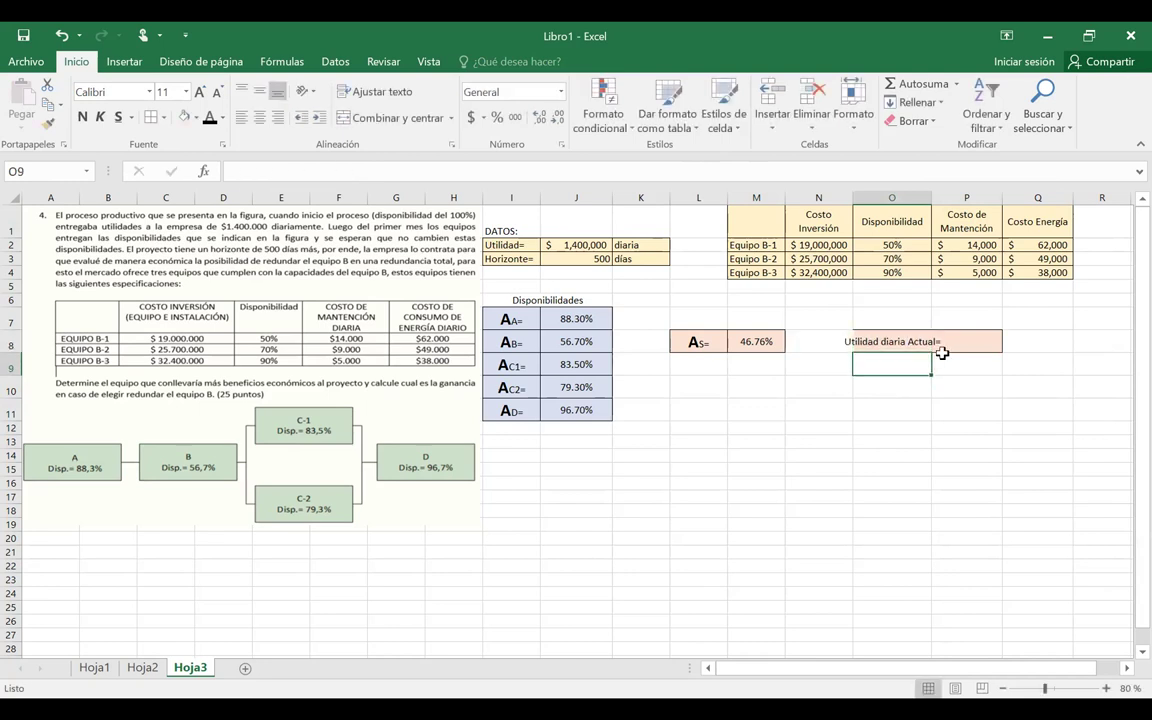
- Wrap the label text in O8 and calculate the current daily profit in P8 with =J2*M8
{"action": "left_click", "coordinate": [892, 334]}
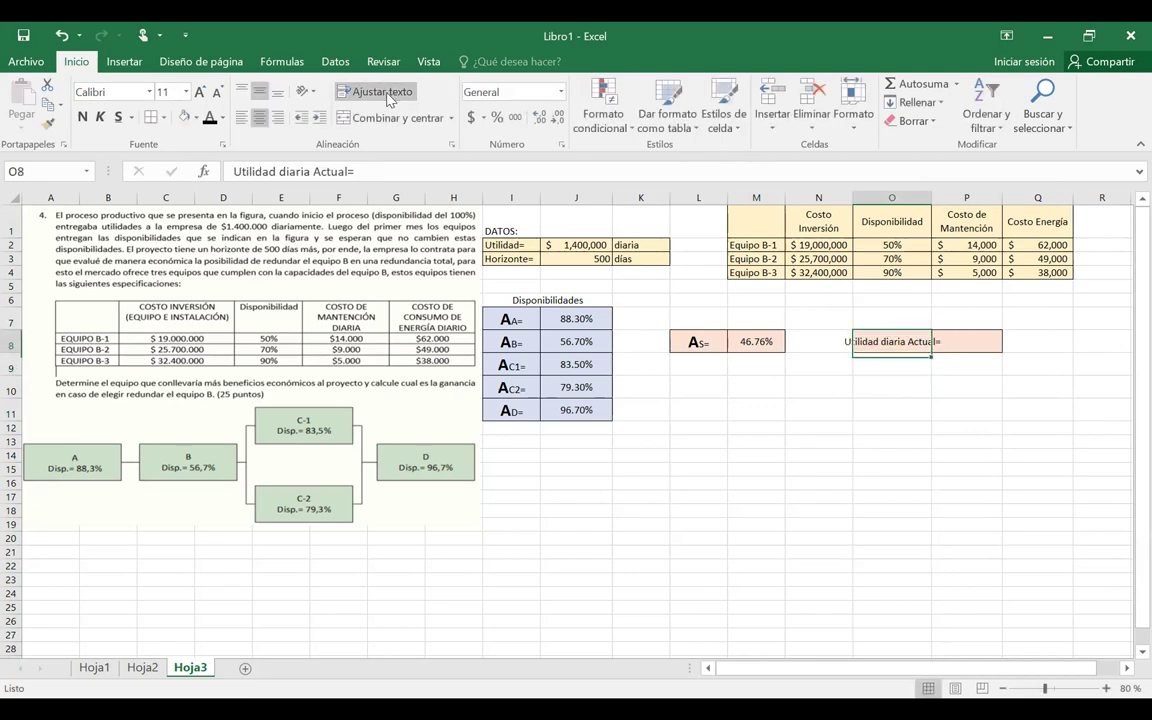
{"action": "left_click", "coordinate": [352, 91]}
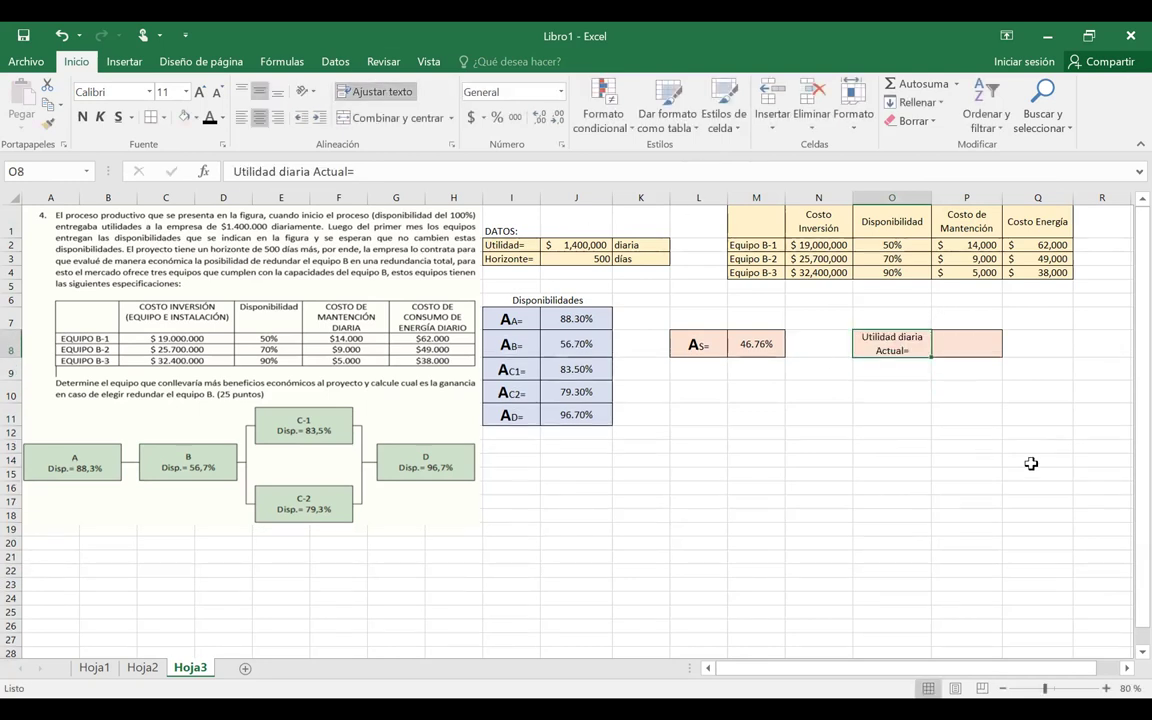
{"action": "left_click", "coordinate": [951, 345]}
{"action": "type", "text": "="}
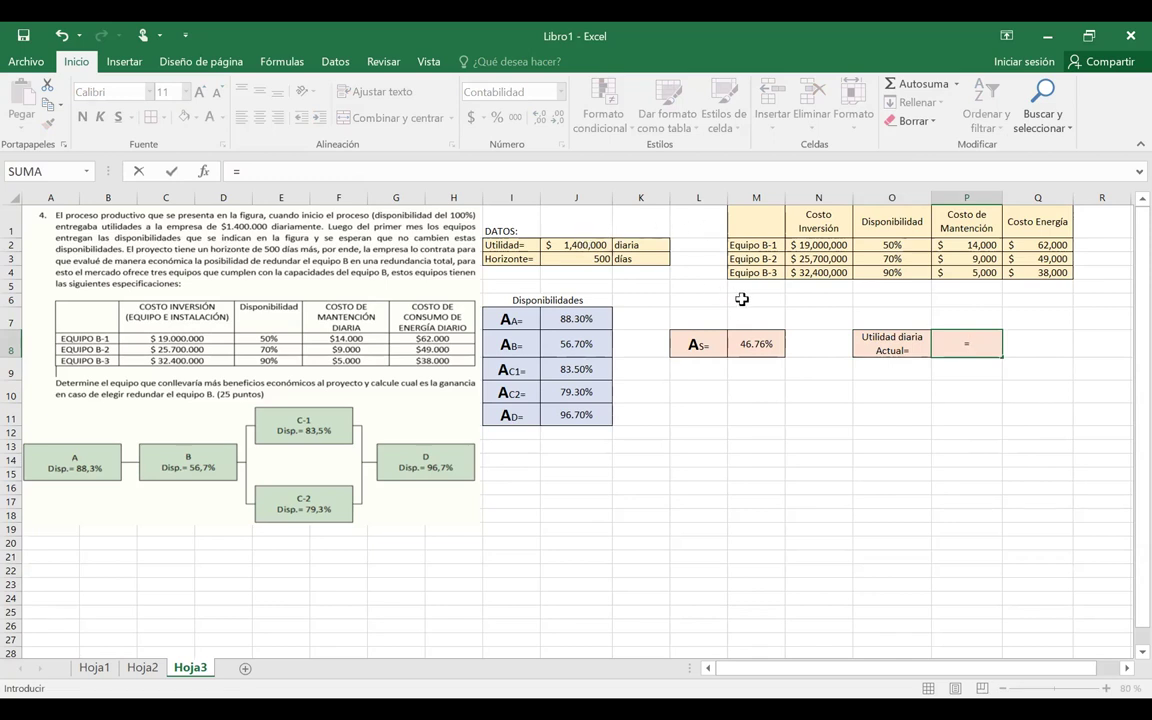
{"action": "left_click", "coordinate": [591, 246]}
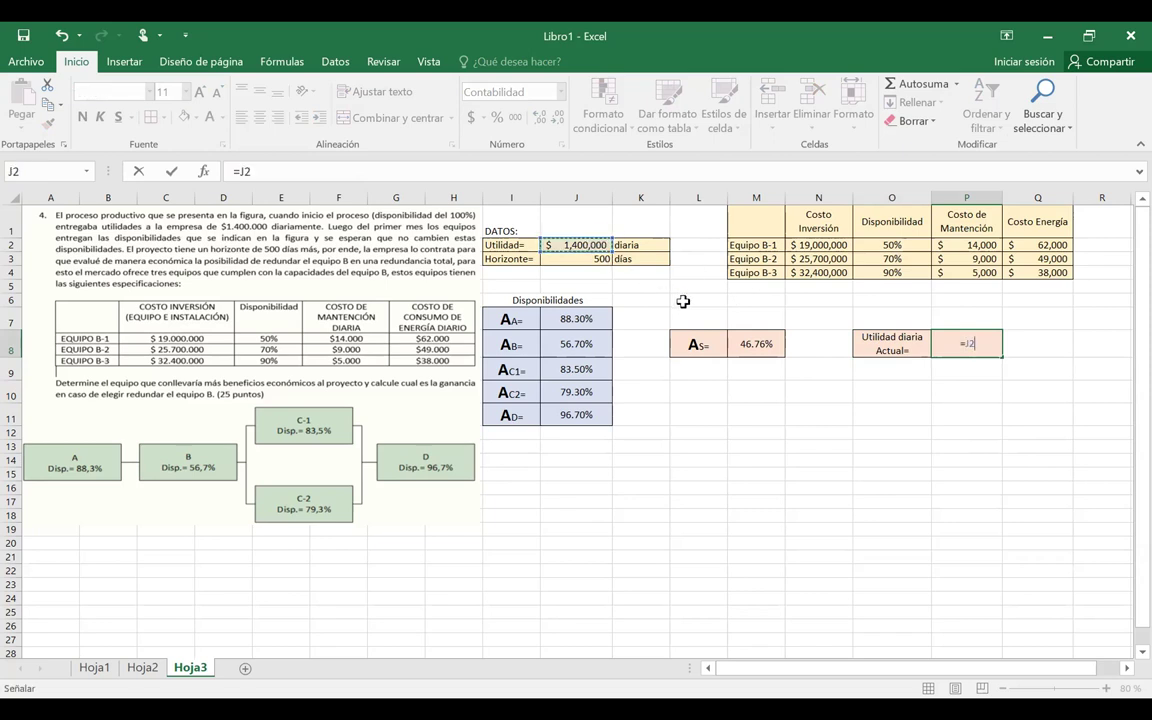
{"action": "type", "text": "*"}
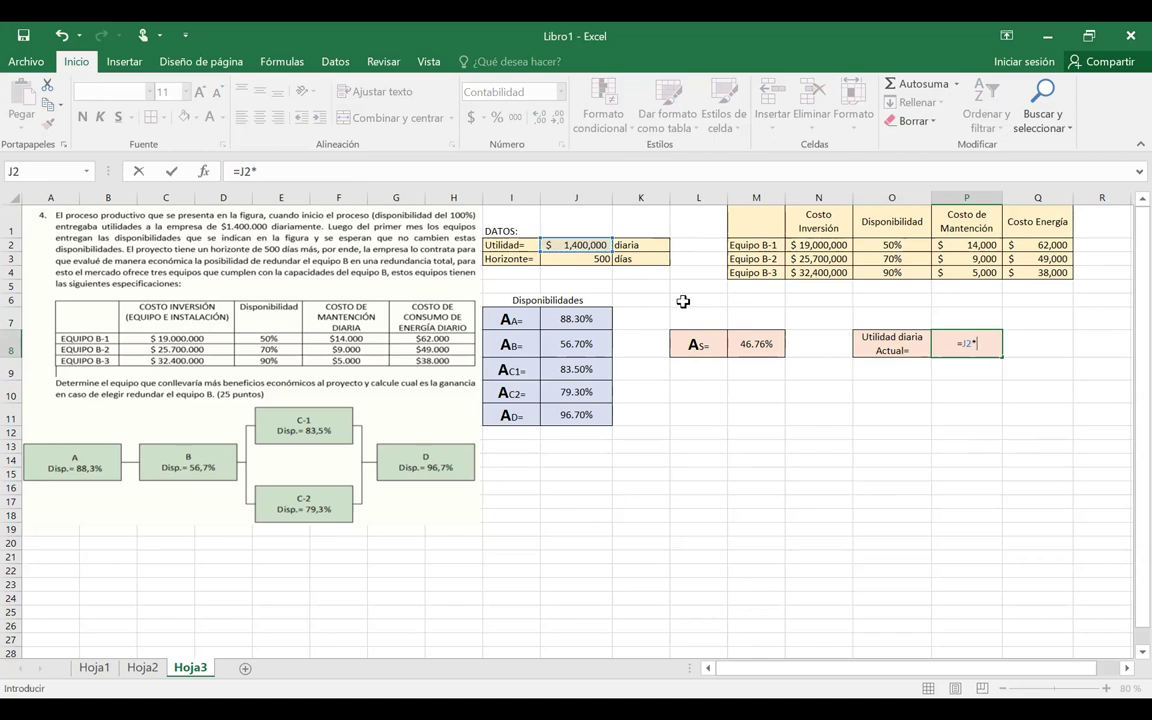
{"action": "left_click", "coordinate": [771, 347]}
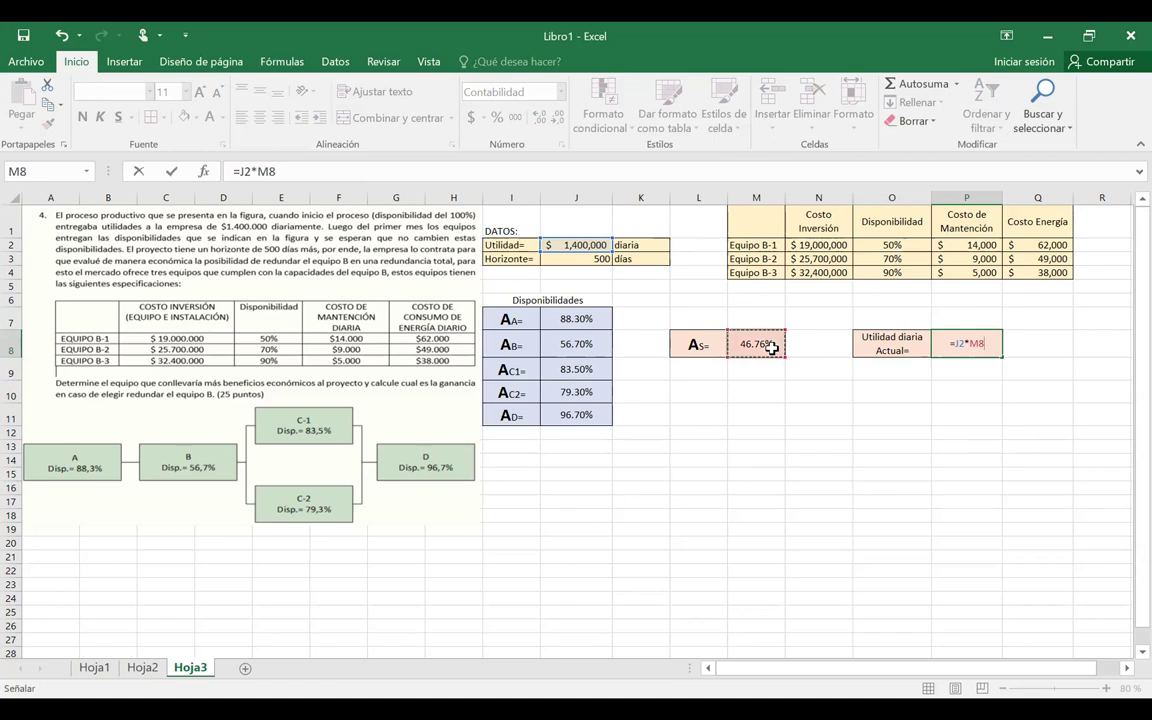
{"action": "key", "text": "Return"}
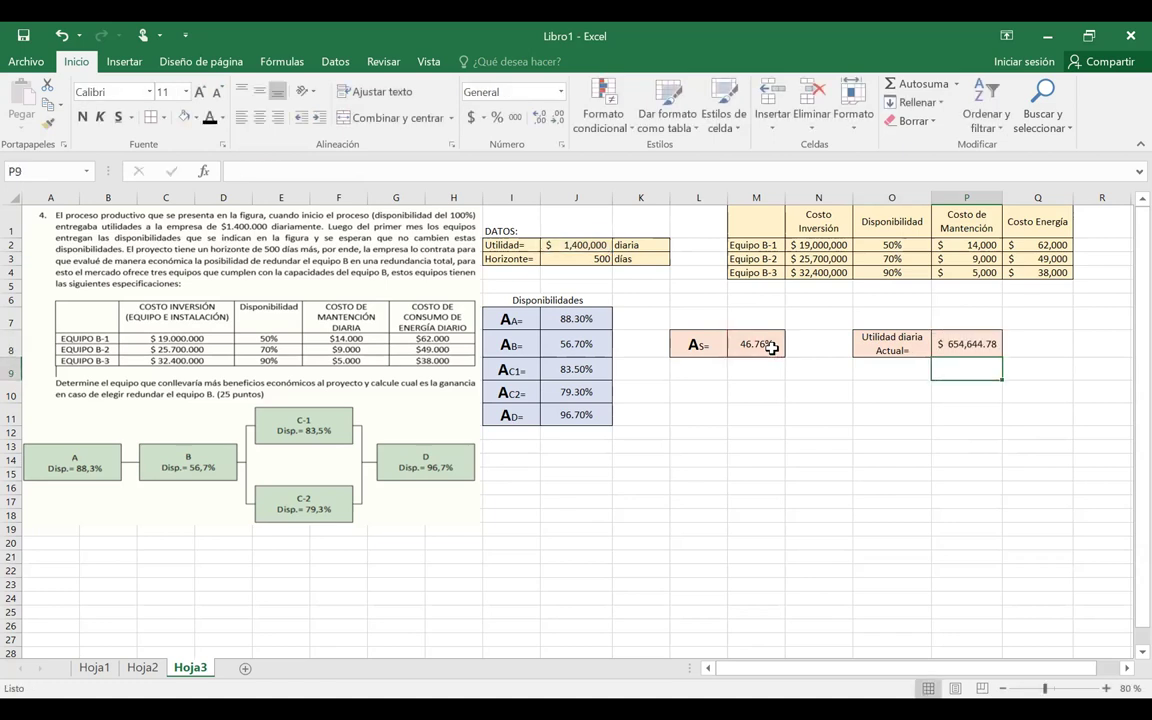
{"action": "left_click", "coordinate": [969, 345]}
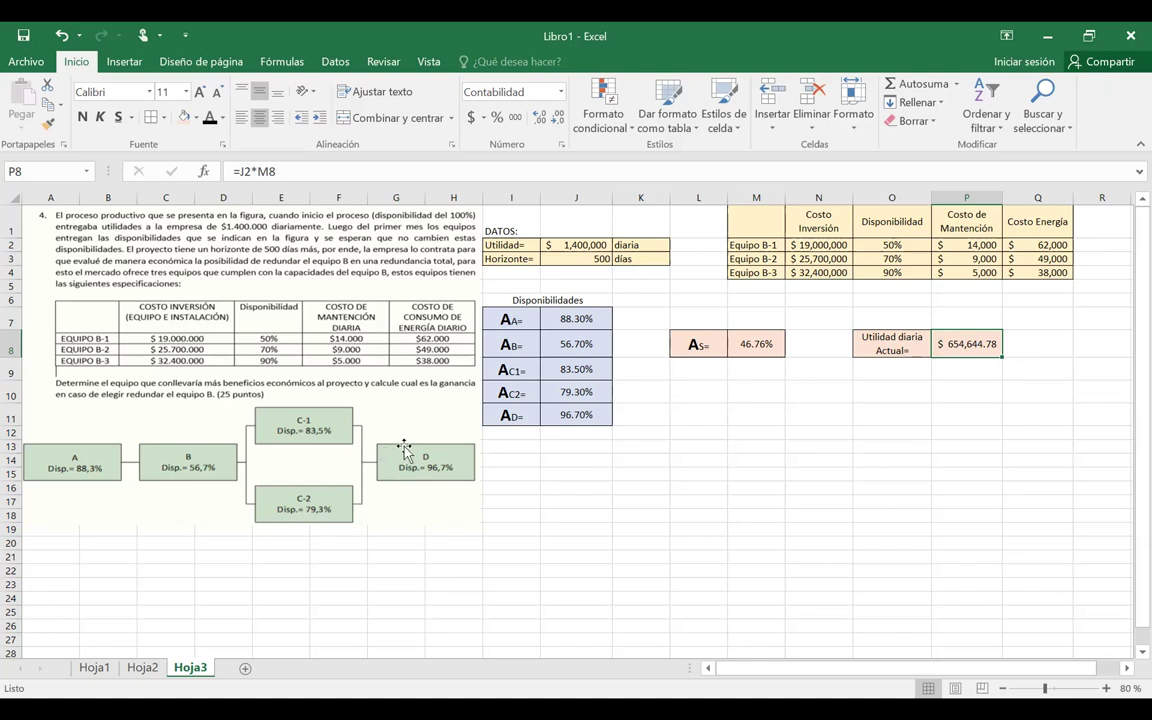
- Enter the label Utilidad Proyecto= in O9, wrap its text and centre it horizontally and vertically
{"action": "left_click", "coordinate": [912, 377]}
{"action": "type", "text": "U"}
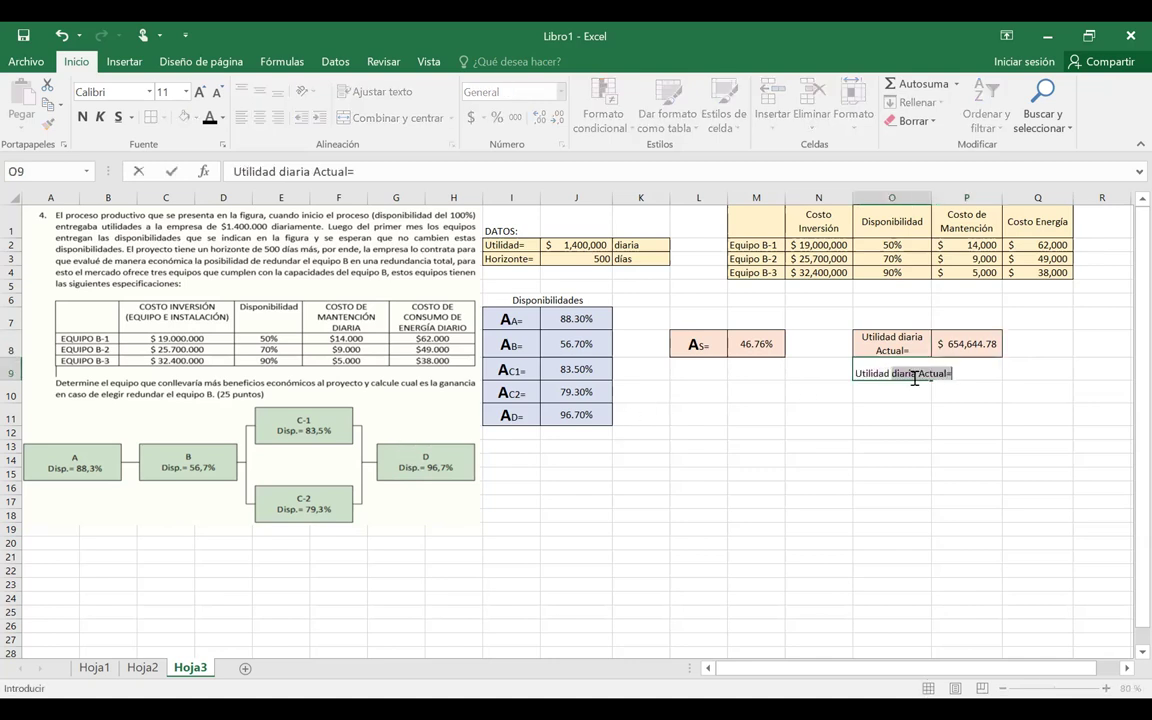
{"action": "type", "text": "tilidad Proyecto="}
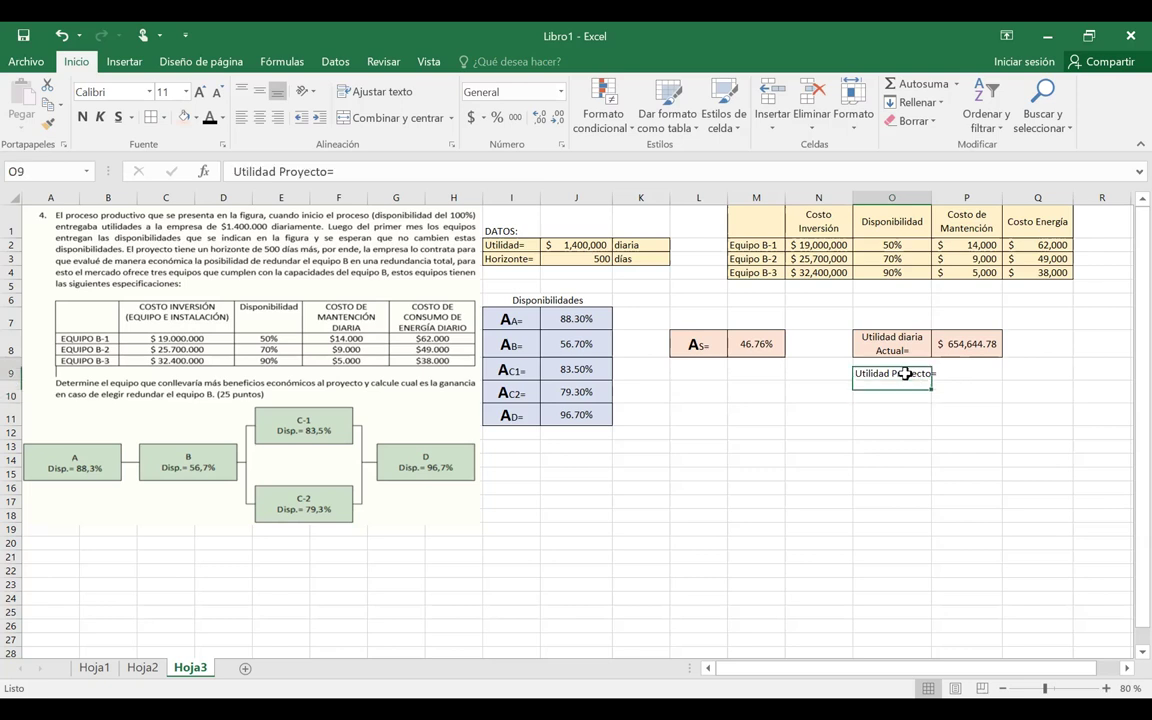
{"action": "key", "text": "ctrl+Return"}
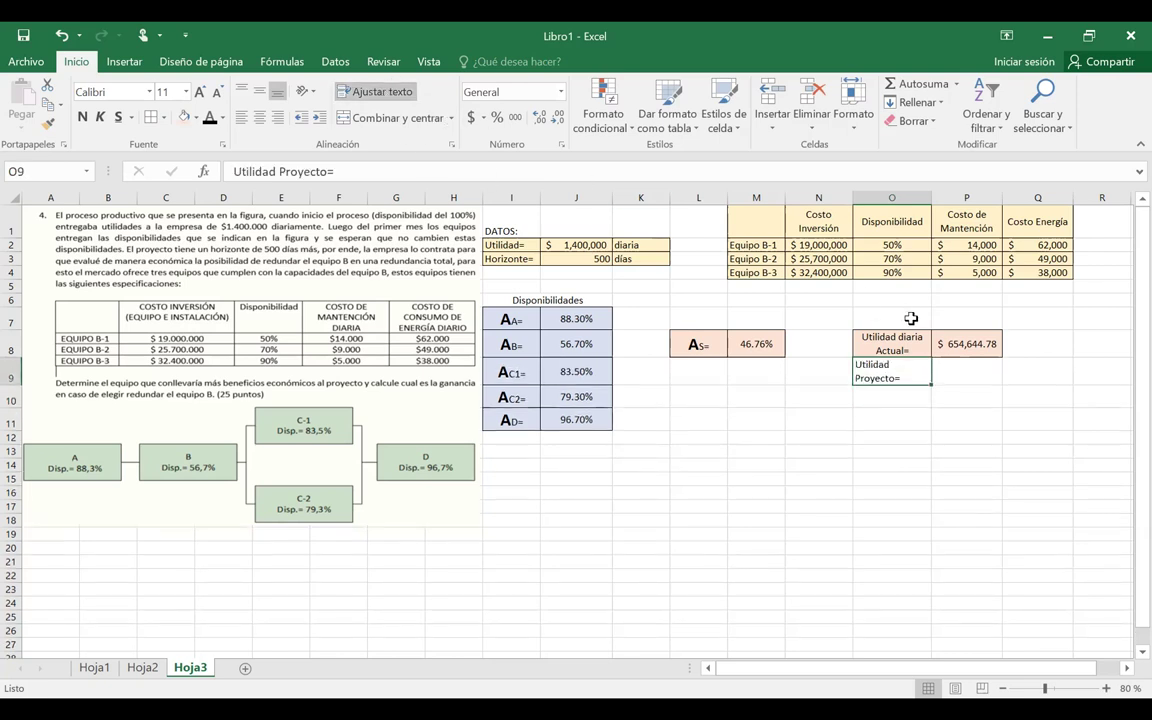
{"action": "left_click", "coordinate": [259, 91]}
{"action": "left_click", "coordinate": [258, 117]}
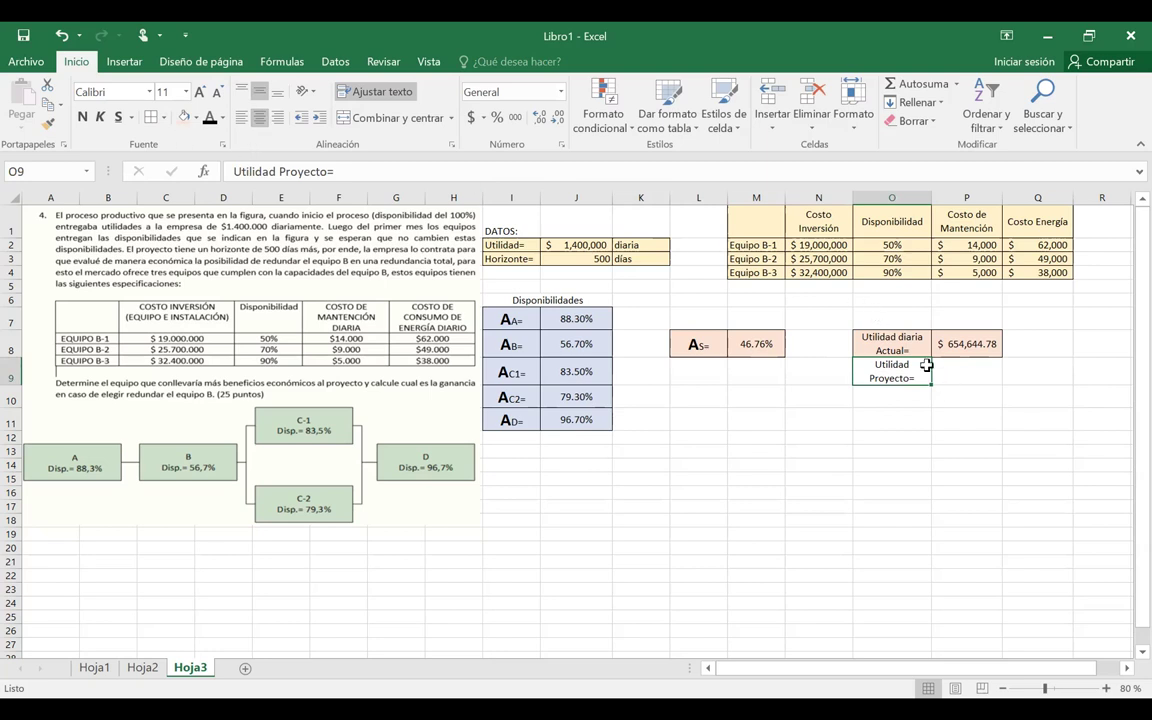
- Copy the formatting of O8:P8 onto O9:P9
{"action": "left_click_drag", "start_coordinate": [880, 345], "coordinate": [950, 343]}
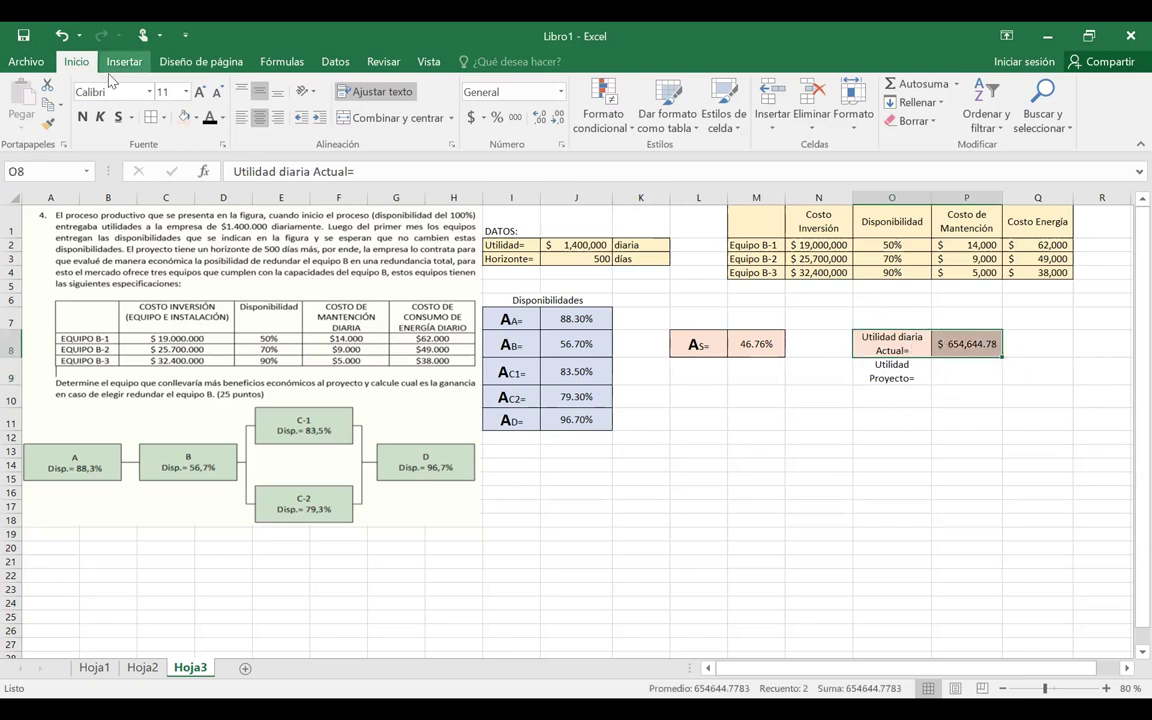
{"action": "left_click", "coordinate": [47, 121]}
{"action": "mouse_move", "coordinate": [912, 386]}
{"action": "left_mouse_down"}
{"action": "mouse_move", "coordinate": [950, 373]}
{"action": "mouse_move", "coordinate": [890, 420]}
{"action": "left_mouse_up"}
{"action": "left_click_drag", "start_coordinate": [1002, 432], "coordinate": [977, 400]}
{"action": "left_click", "coordinate": [1004, 390]}
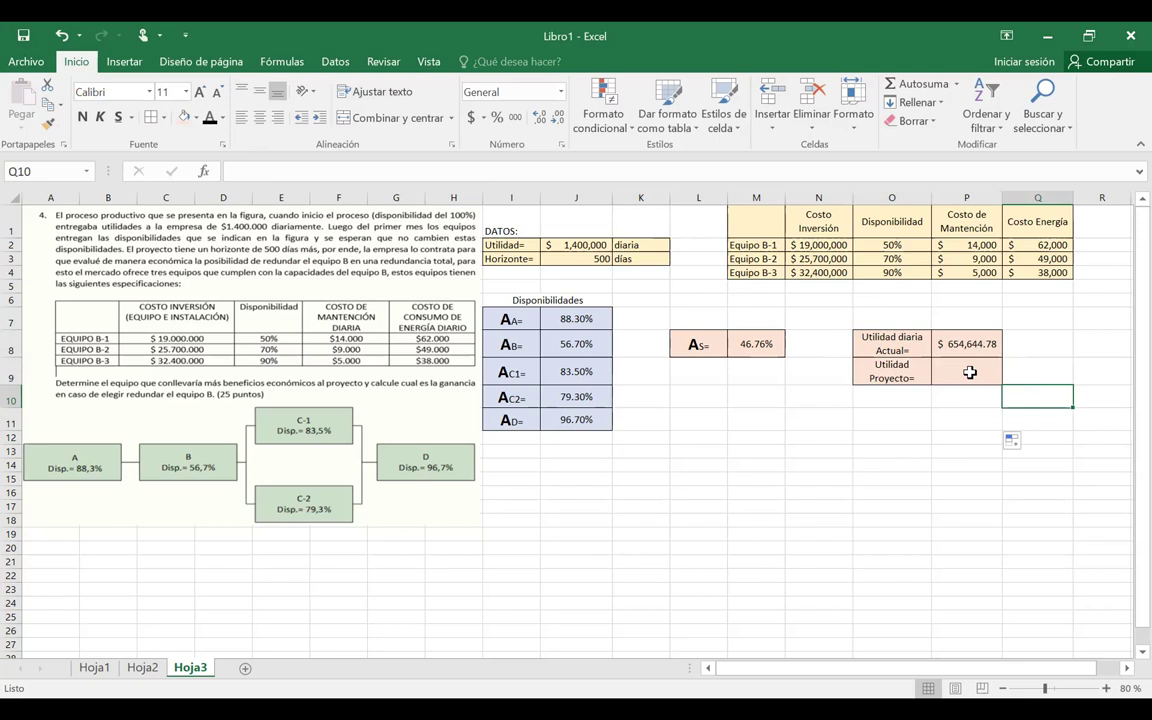
{"action": "left_click", "coordinate": [969, 372]}
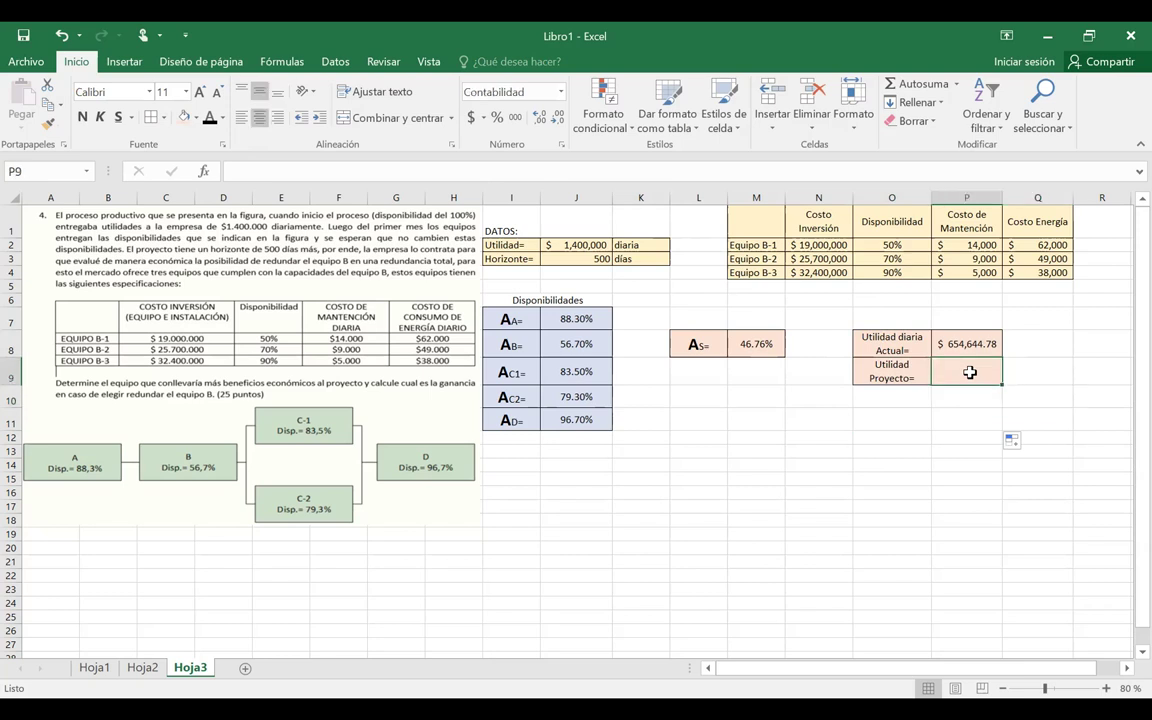
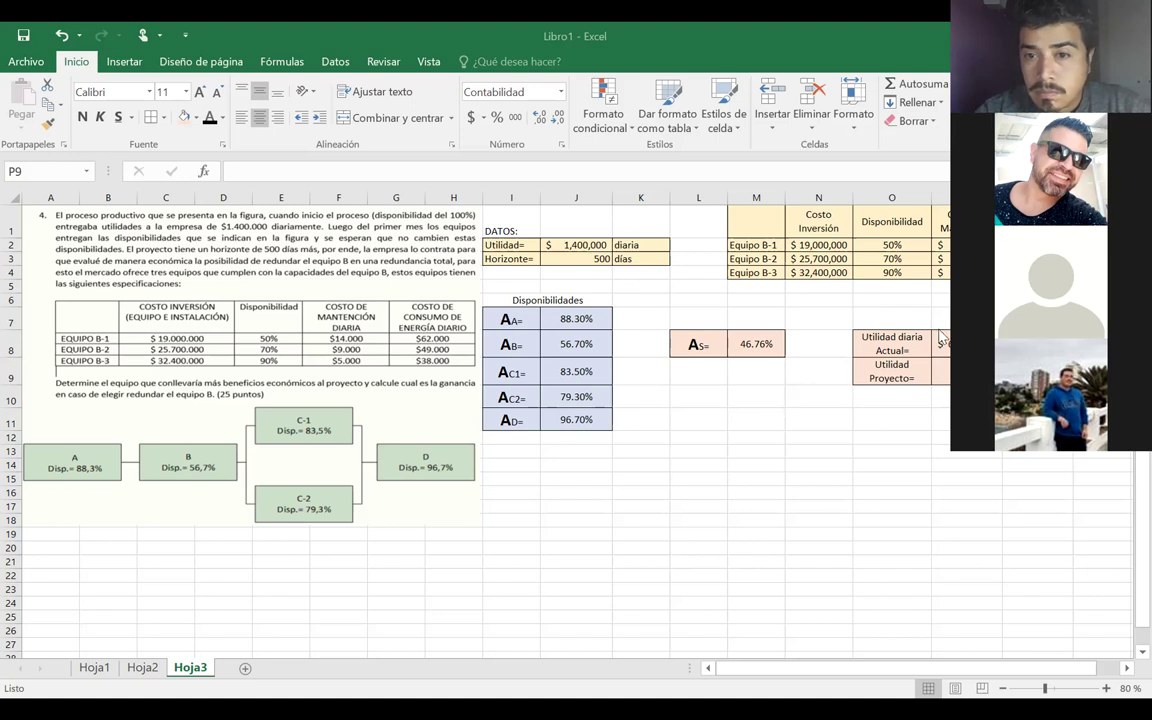
- Examine the system availability formula in M8 and the cells it references
{"action": "left_click", "coordinate": [772, 343]}
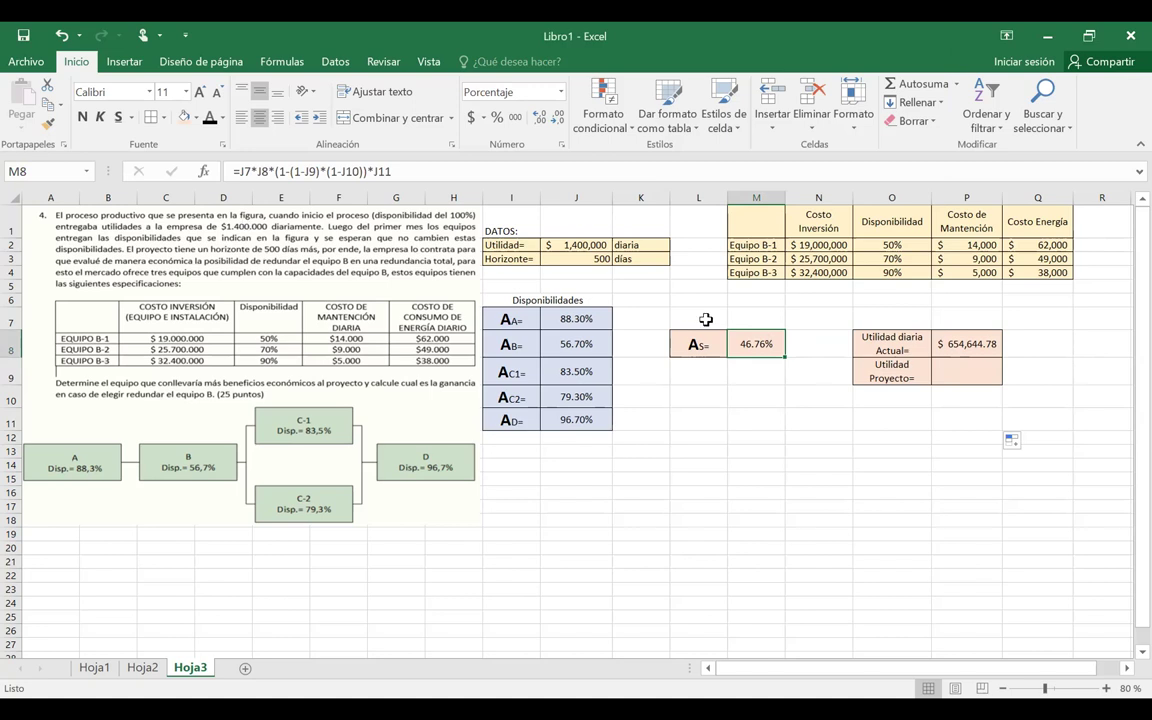
{"action": "double_click", "coordinate": [763, 341]}
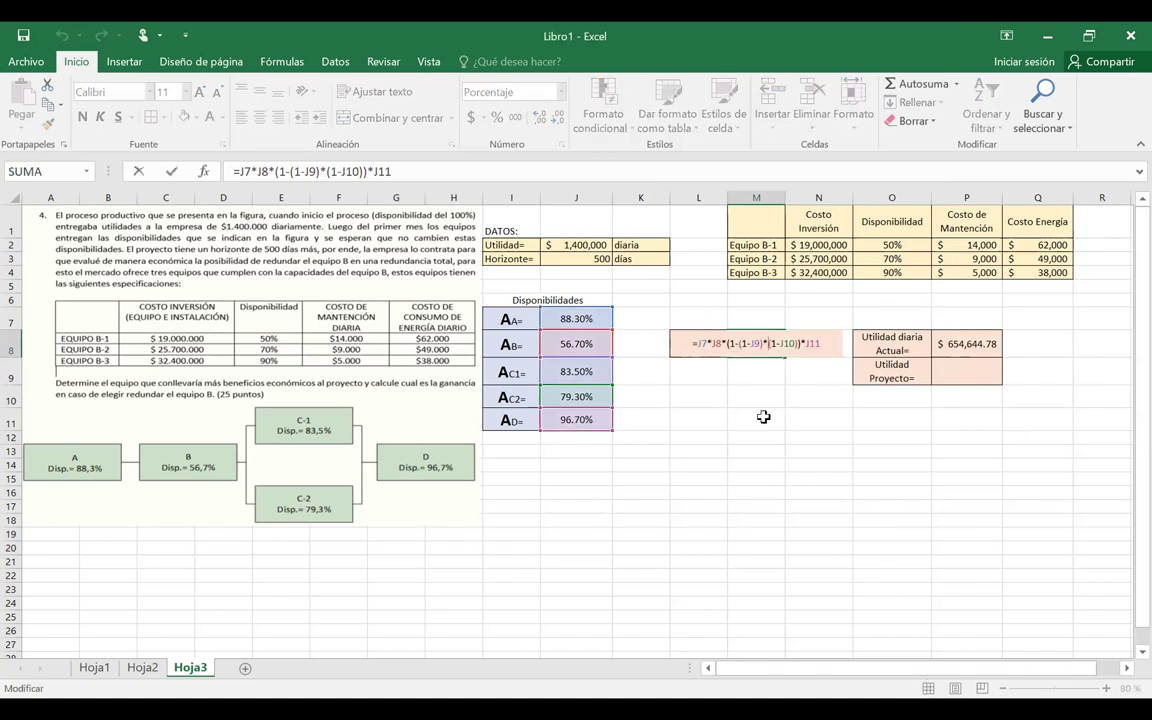
{"action": "key", "text": "Escape"}
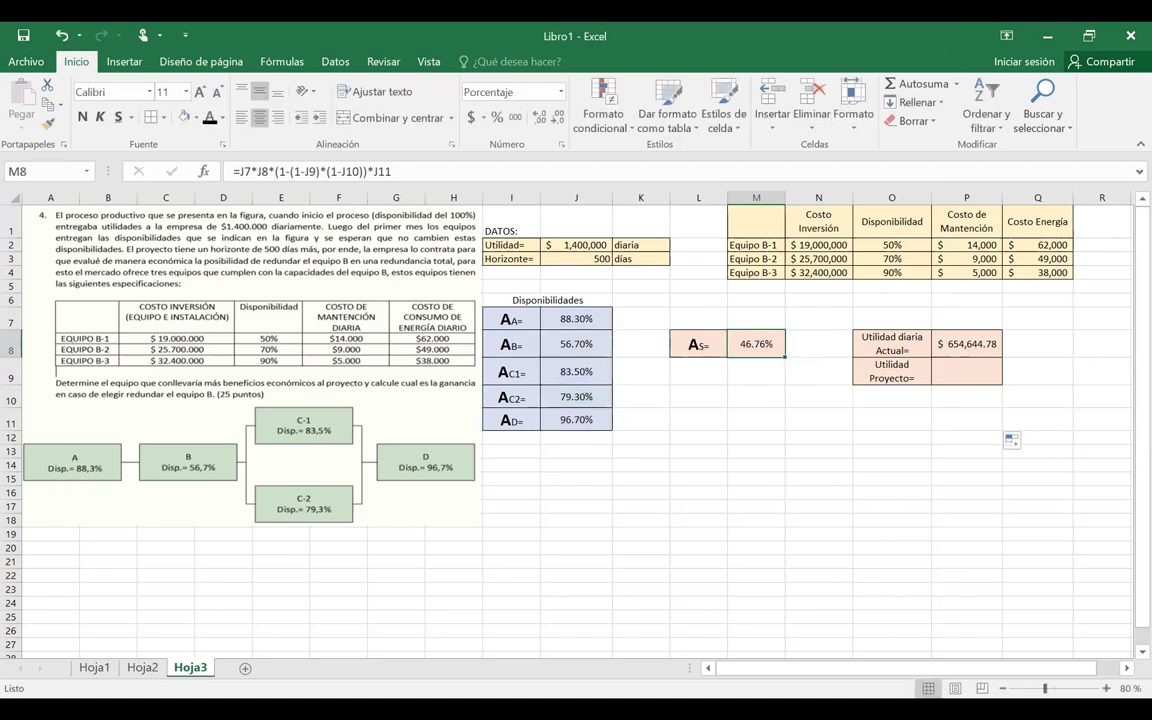
{"action": "scroll", "coordinate": [920, 447], "scroll_direction": "up", "scroll_amount": 1}
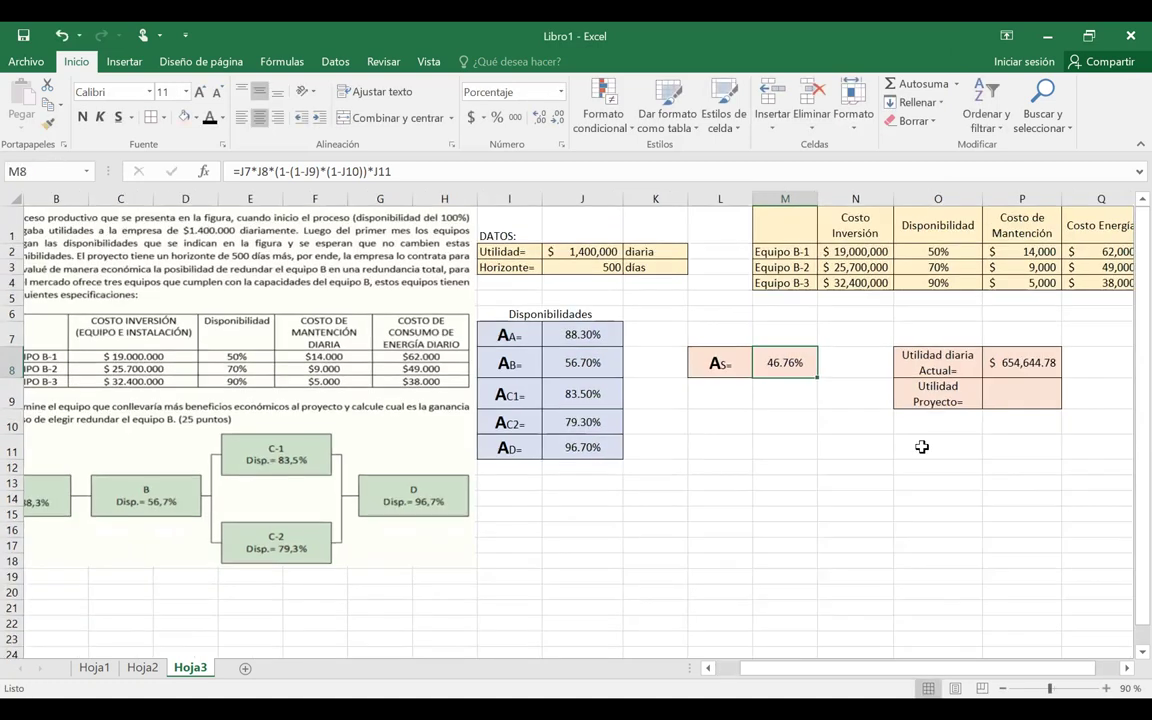
{"action": "double_click", "coordinate": [797, 364]}
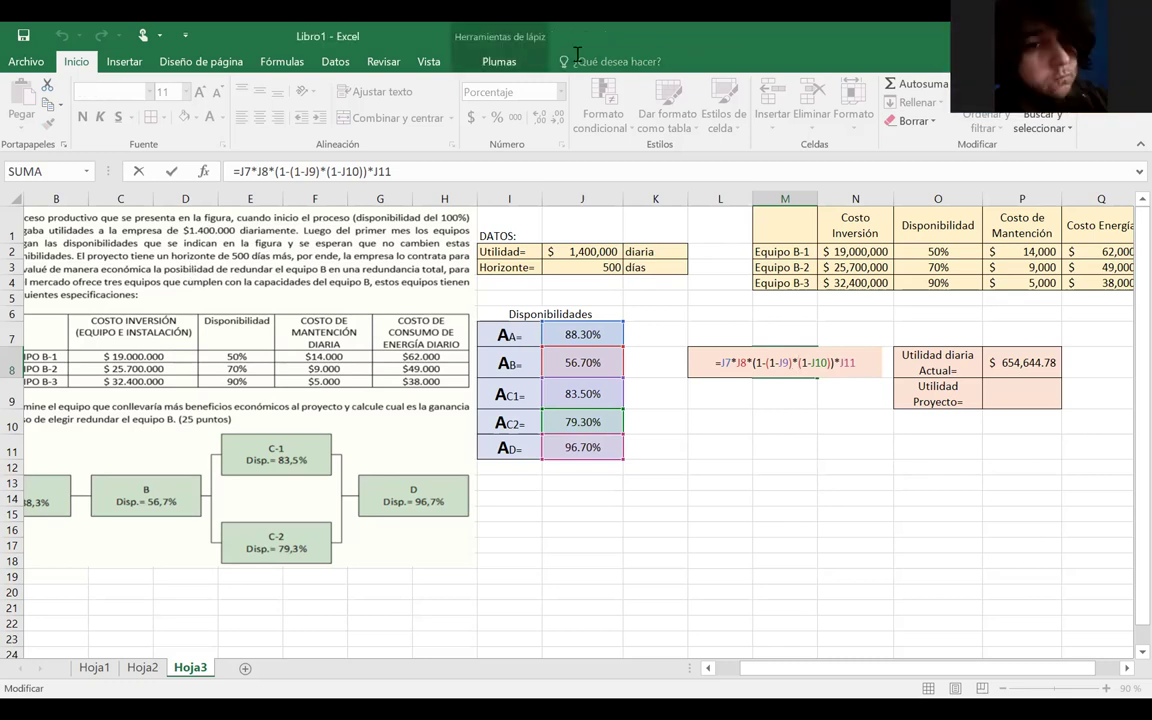
- Sketch two circled pairs of boxes joined by lines below the data, clear the drawing and leave M8's formula
{"action": "mouse_move", "coordinate": [584, 525]}
{"action": "left_mouse_down"}
{"action": "mouse_move", "coordinate": [666, 521]}
{"action": "mouse_move", "coordinate": [843, 552]}
{"action": "mouse_move", "coordinate": [852, 570]}
{"action": "left_mouse_up"}
{"action": "left_click_drag", "start_coordinate": [855, 520], "coordinate": [903, 572]}
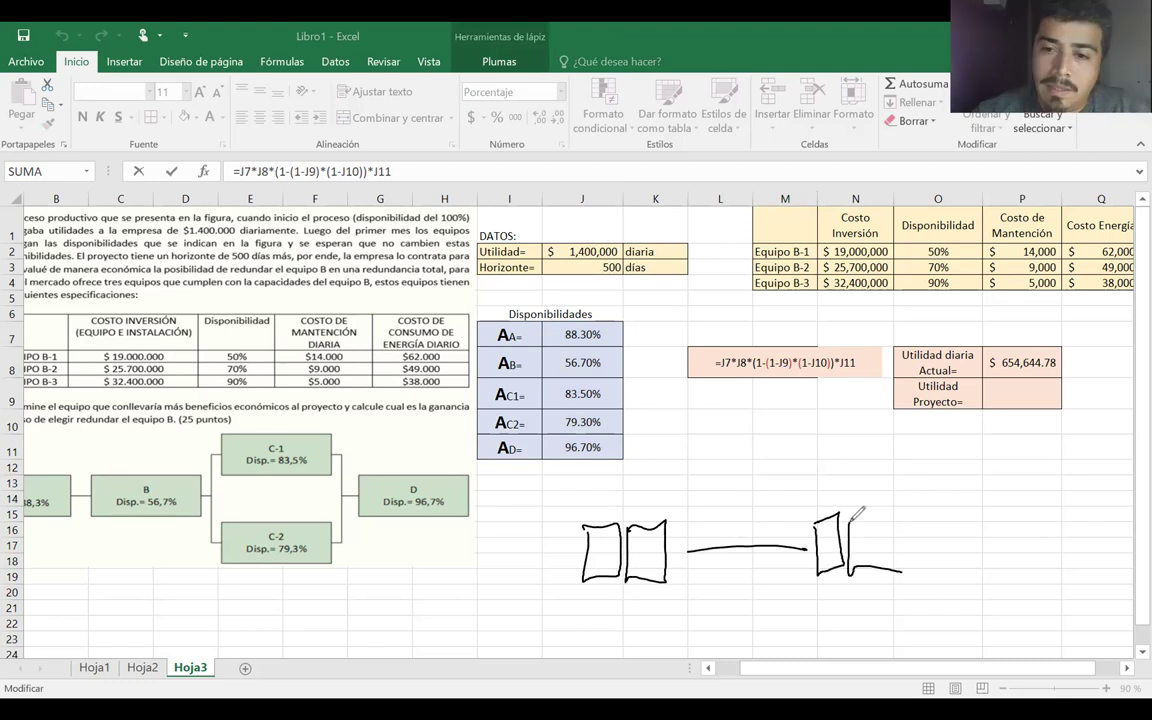
{"action": "left_click_drag", "start_coordinate": [600, 497], "coordinate": [665, 520]}
{"action": "left_click_drag", "start_coordinate": [800, 505], "coordinate": [790, 552]}
{"action": "left_click_drag", "start_coordinate": [688, 522], "coordinate": [752, 522]}
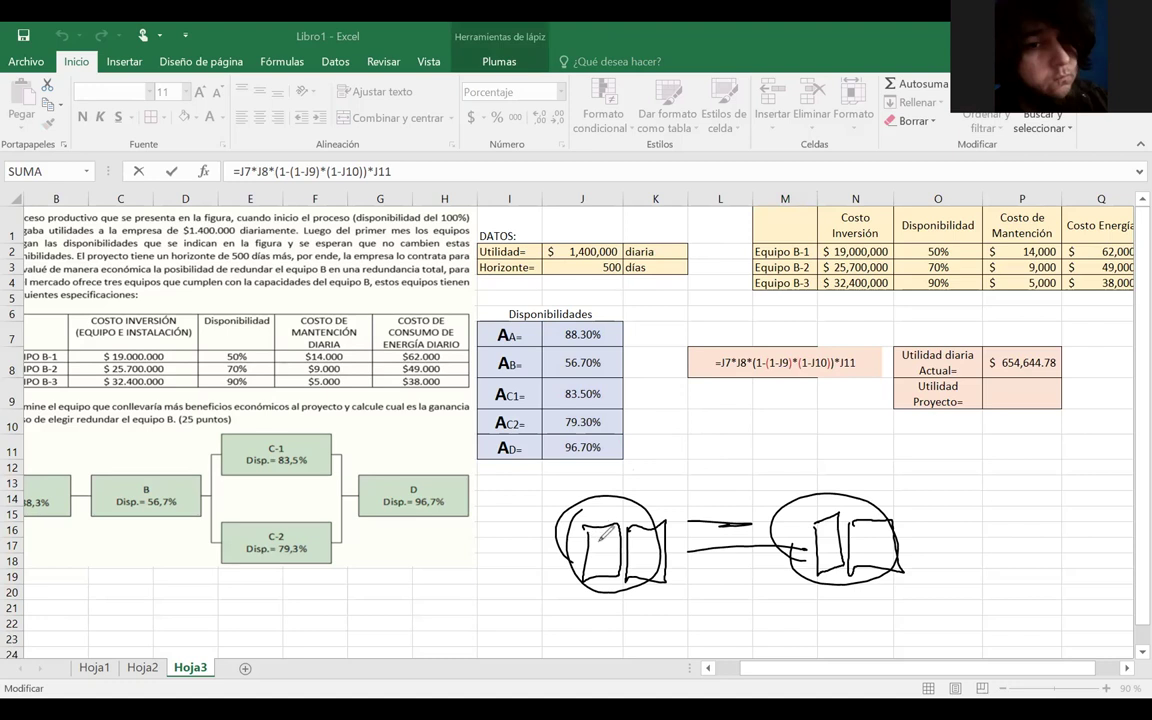
{"action": "left_click_drag", "start_coordinate": [590, 550], "coordinate": [610, 537]}
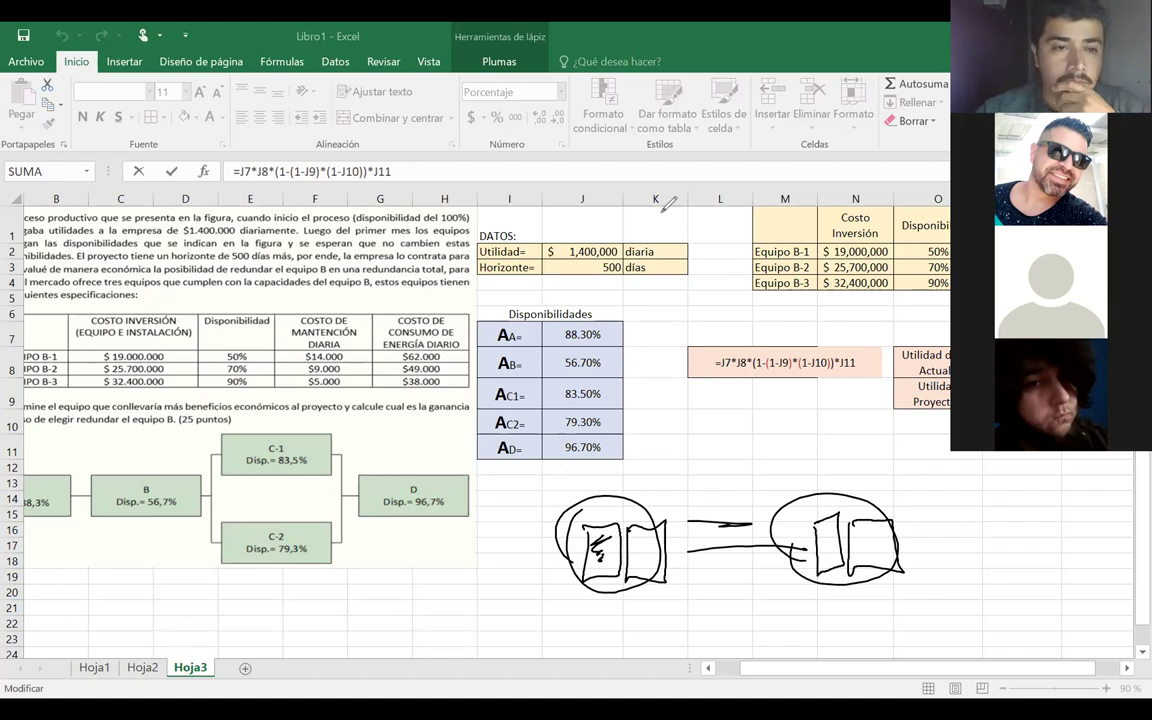
{"action": "key", "text": "Escape"}
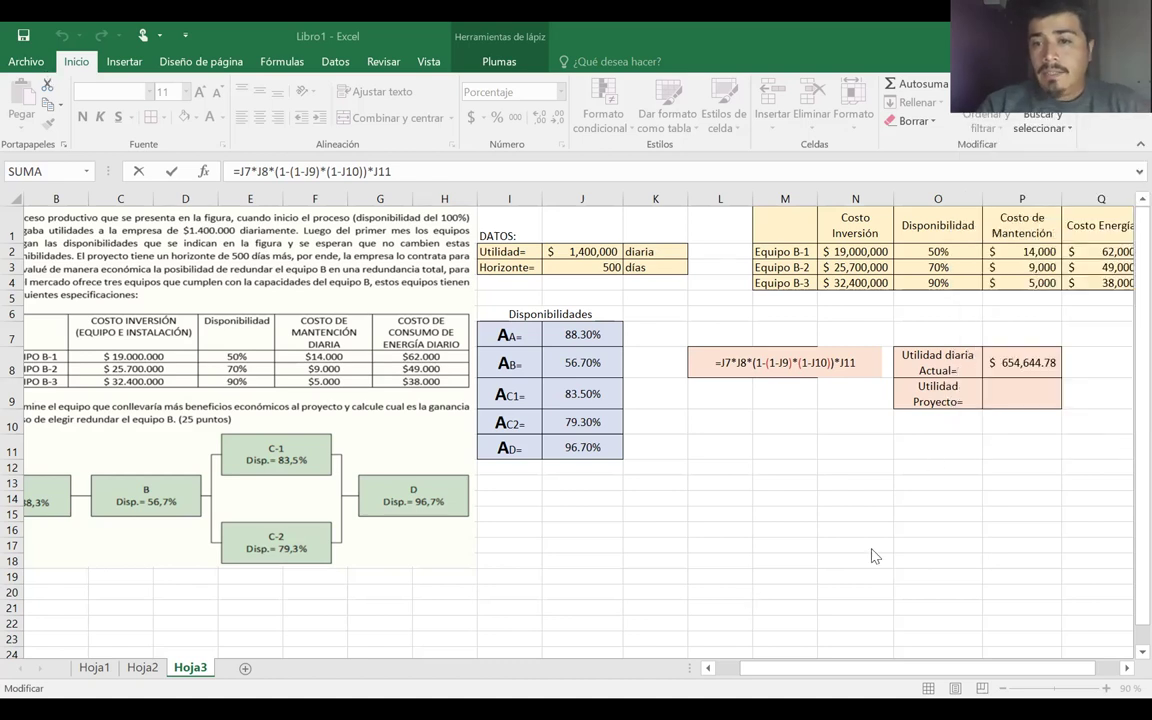
{"action": "key", "text": "Return"}
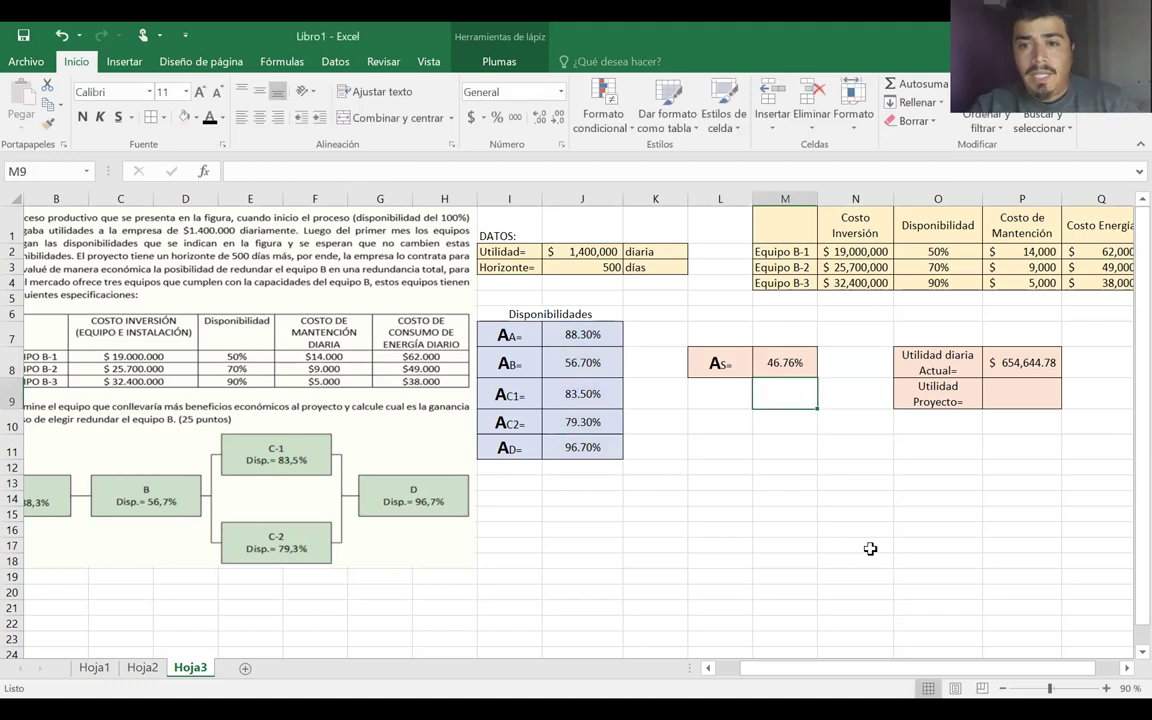
- Calculate the project profit in P9 by multiplying the daily profit by the horizon, =P8*J3
{"action": "left_click", "coordinate": [1047, 394]}
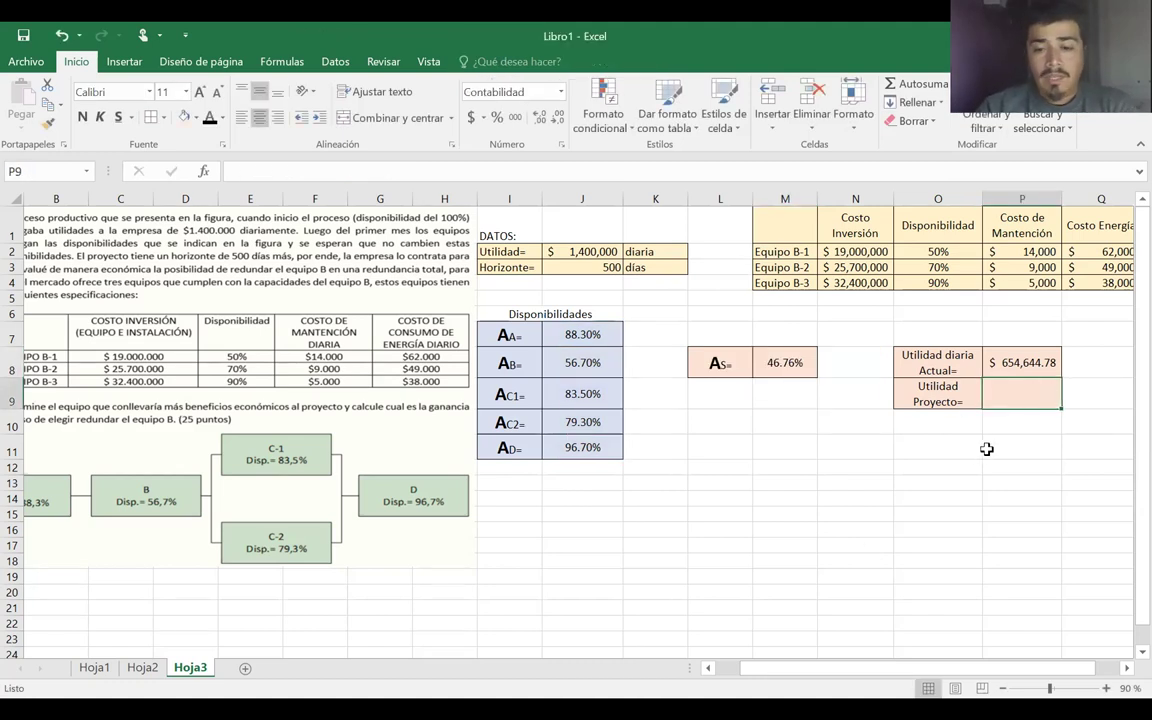
{"action": "key", "text": "F2"}
{"action": "type", "text": "="}
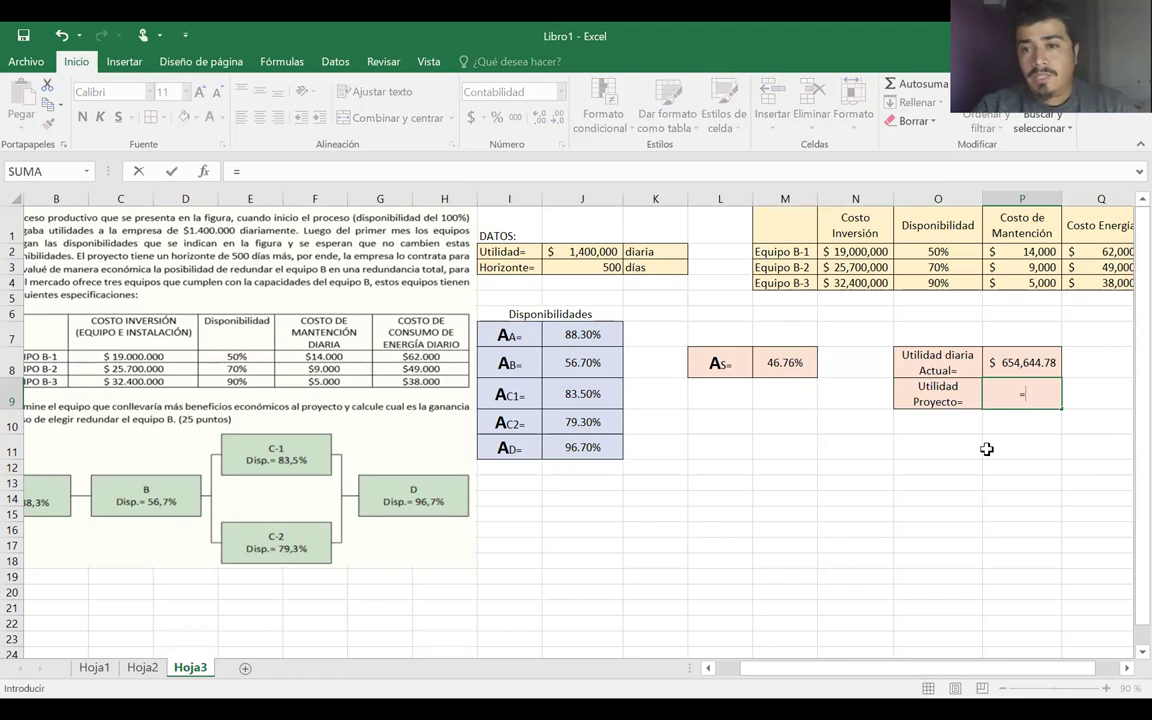
{"action": "left_click", "coordinate": [1027, 362]}
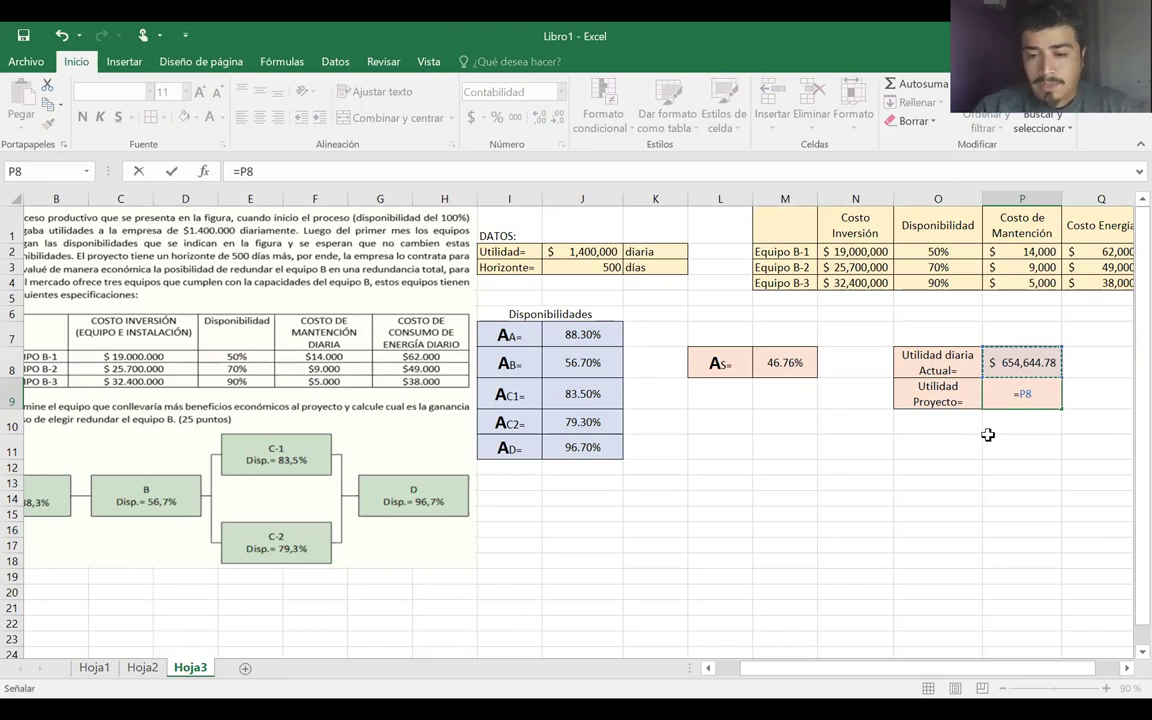
{"action": "type", "text": "*"}
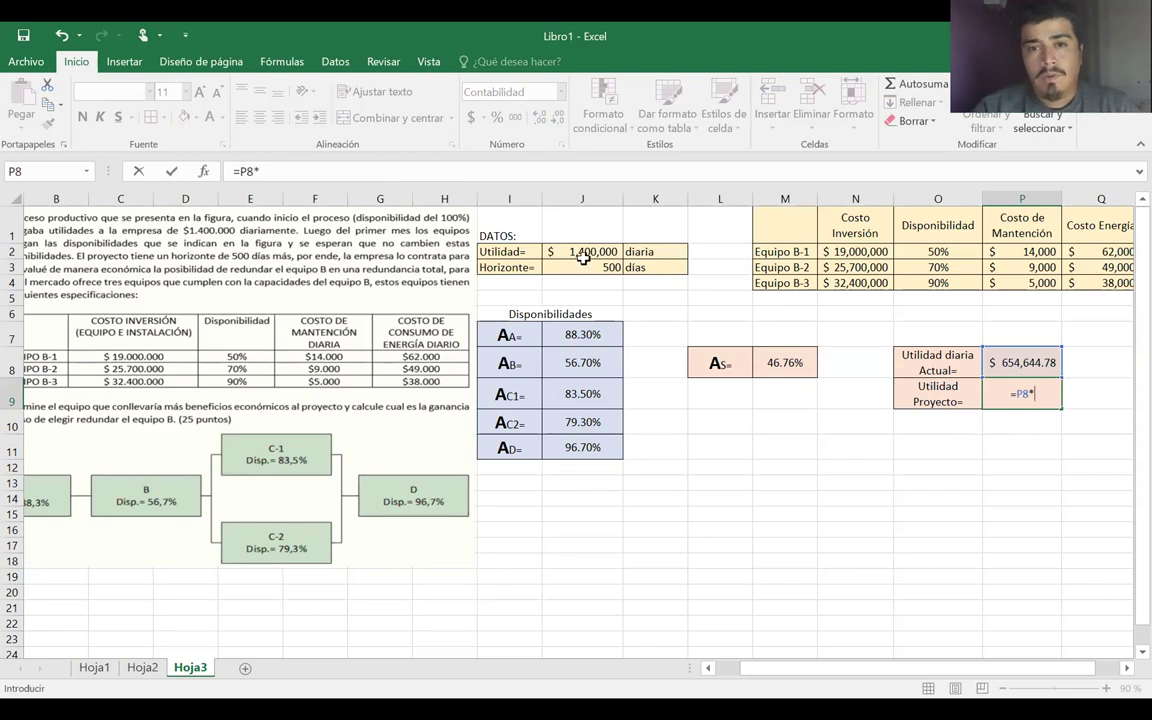
{"action": "left_click", "coordinate": [570, 265]}
{"action": "key", "text": "ctrl+Return"}
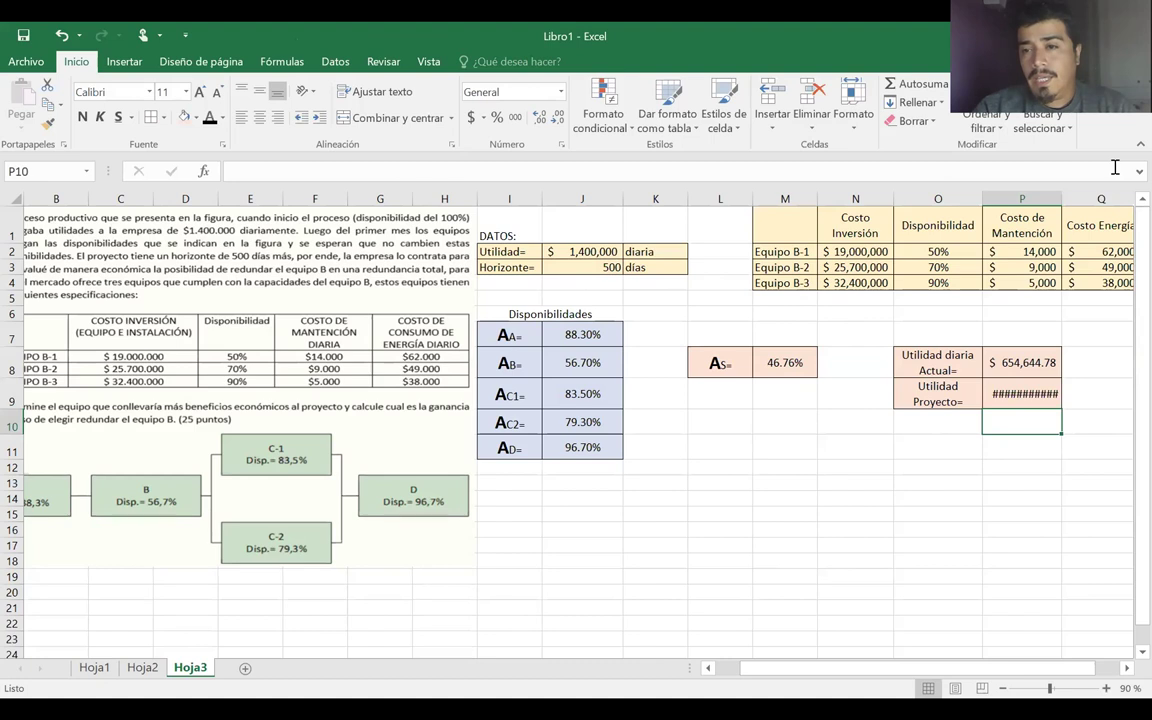
- Widen column P enough to show the project profit and narrow column L slightly
{"action": "left_click_drag", "start_coordinate": [1062, 199], "coordinate": [1070, 199]}
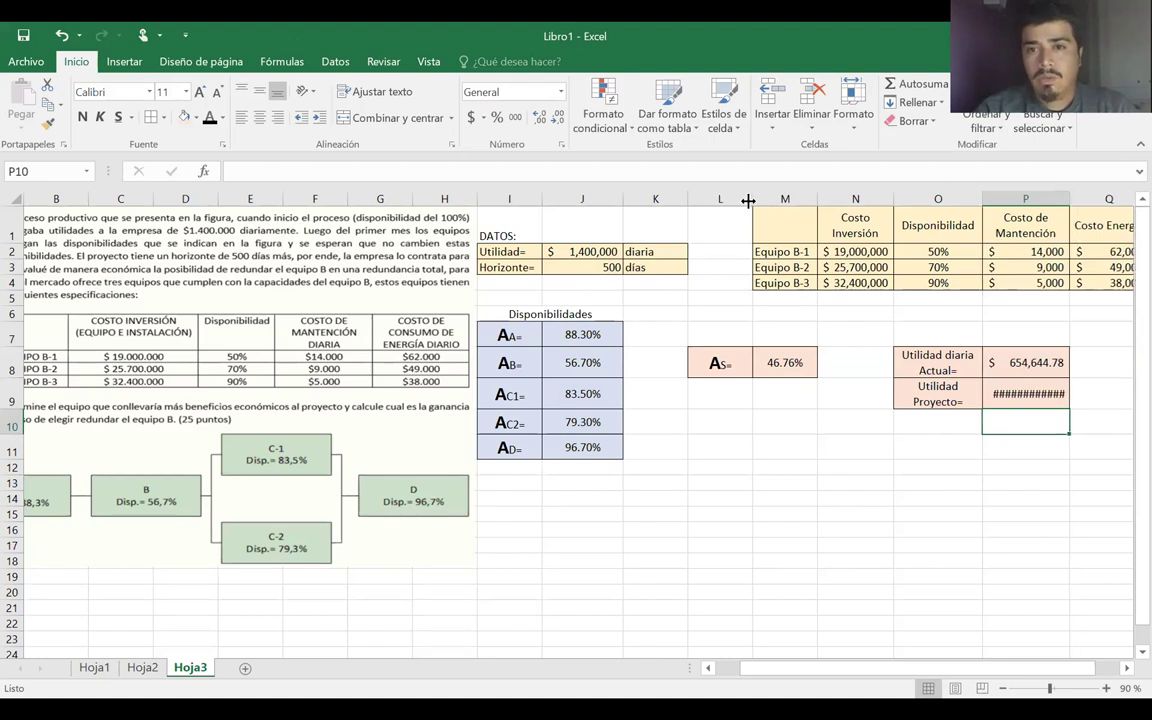
{"action": "left_click_drag", "start_coordinate": [752, 199], "coordinate": [734, 199]}
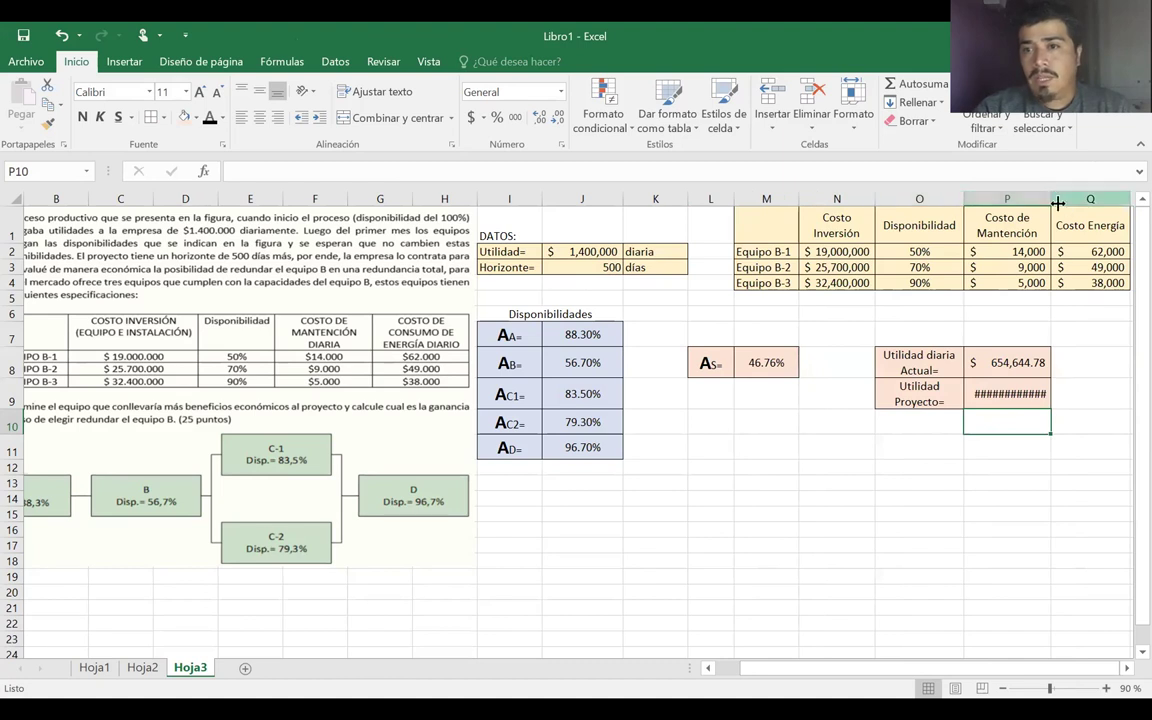
{"action": "left_click_drag", "start_coordinate": [1049, 199], "coordinate": [1068, 199]}
- Reduce the project profit in P9 to zero decimal places
{"action": "left_click", "coordinate": [1015, 394]}
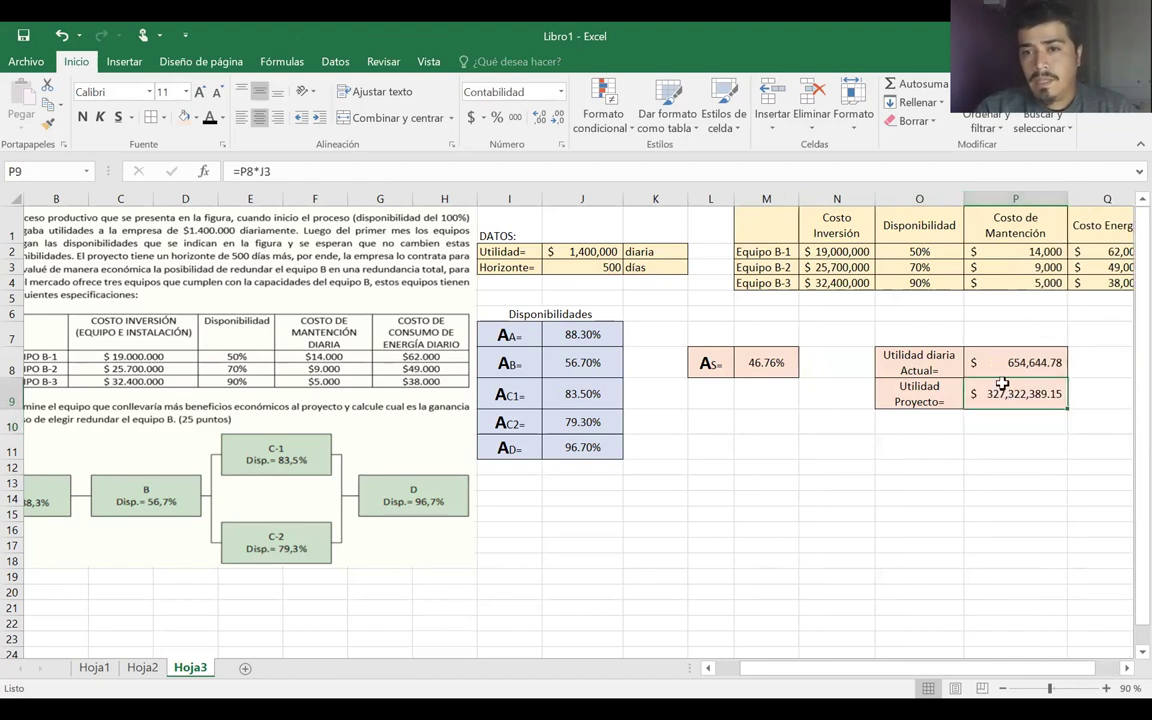
{"action": "left_click", "coordinate": [556, 119]}
{"action": "left_click", "coordinate": [556, 119]}
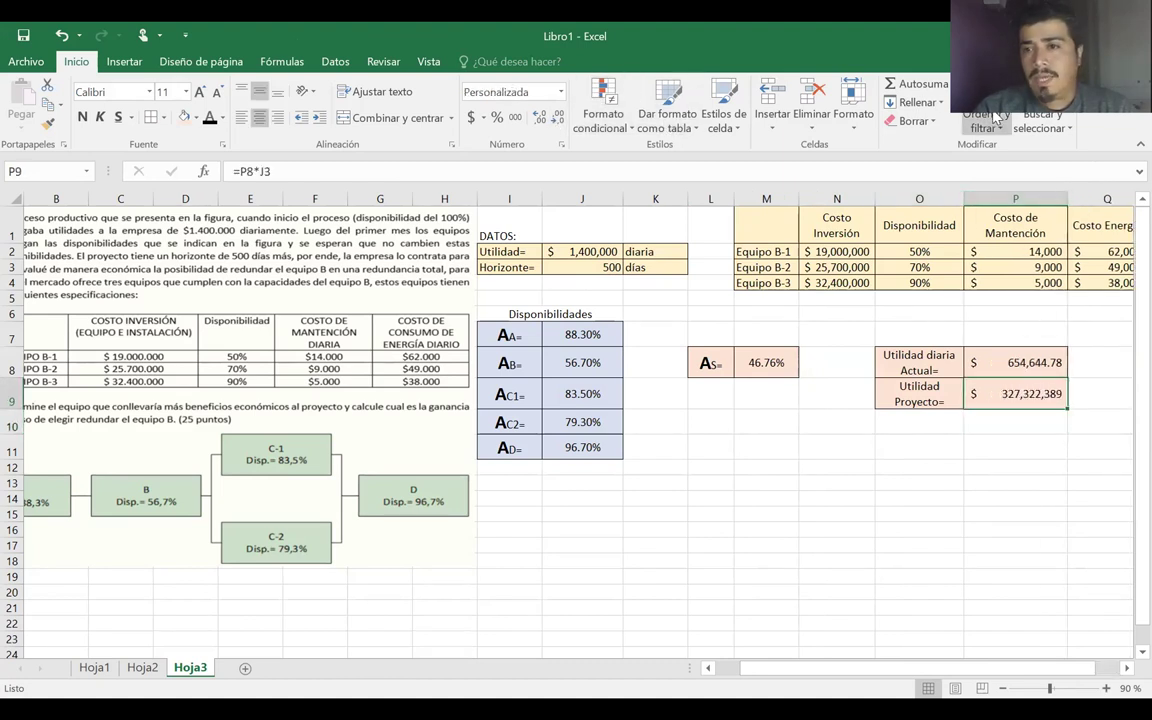
- Narrow column P slightly, keeping the project profit readable
{"action": "left_click_drag", "start_coordinate": [1068, 200], "coordinate": [1058, 197]}
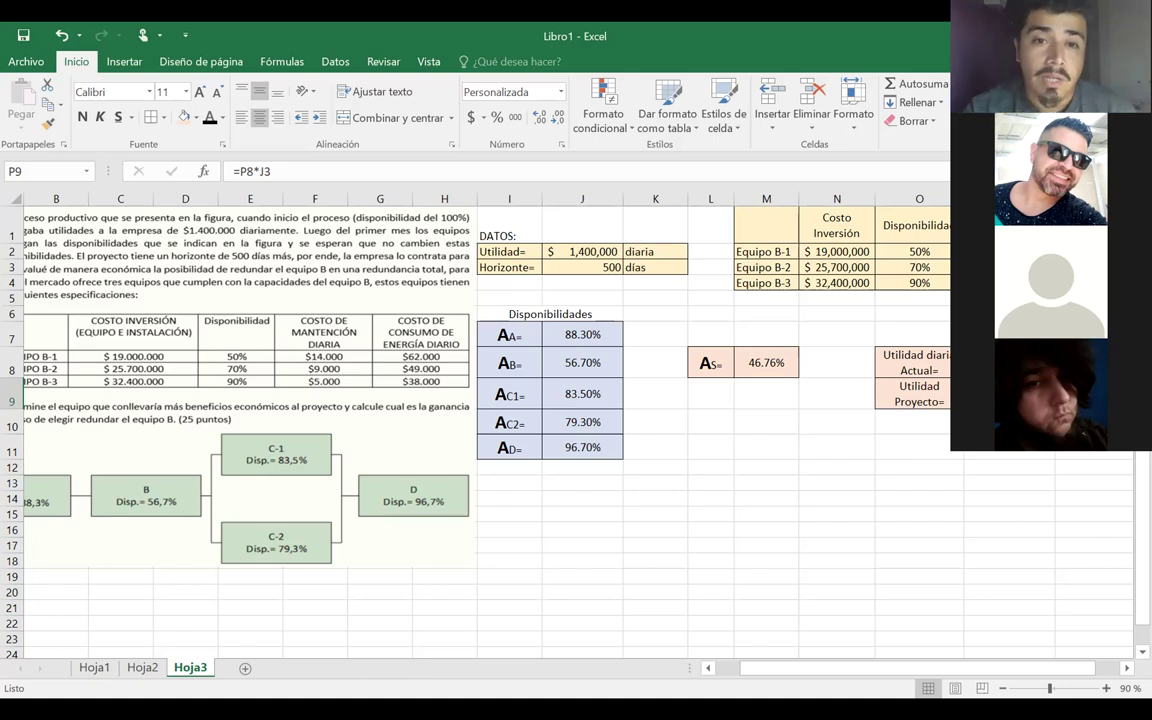
{"action": "left_click", "coordinate": [588, 268]}
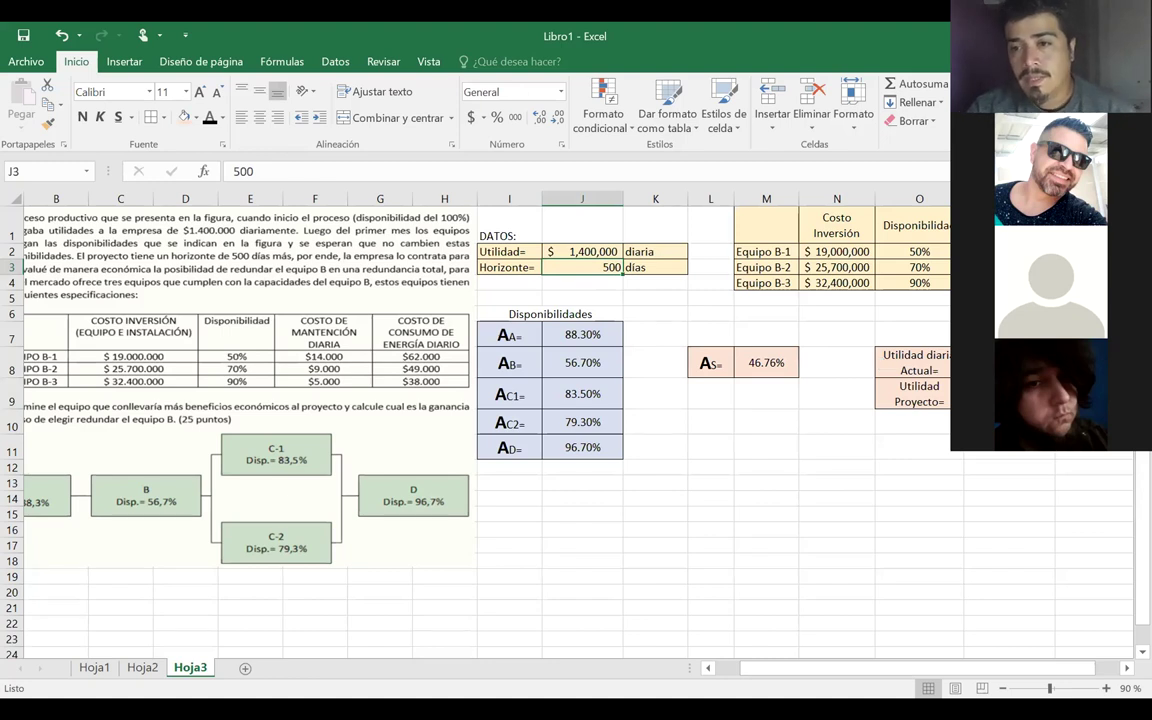
{"action": "left_click", "coordinate": [923, 428]}
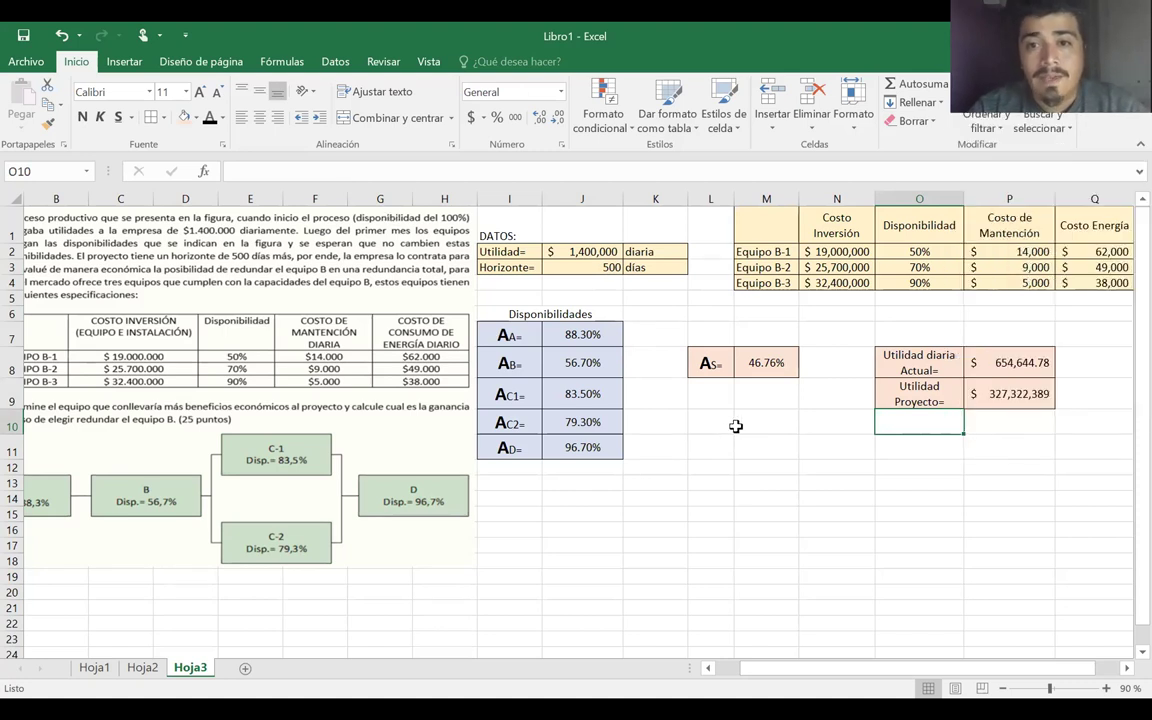
- Enter the heading EVALUACIÓN in K13 and merge and center it across K13:P13
{"action": "left_click", "coordinate": [661, 484]}
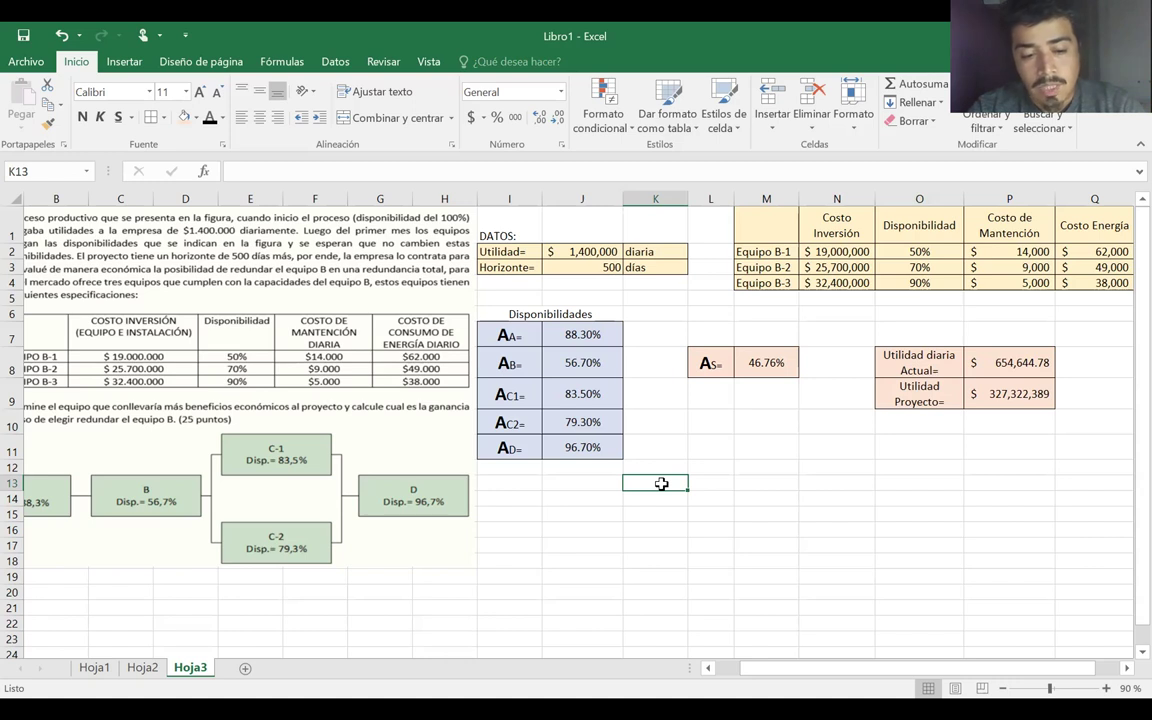
{"action": "type", "text": "EVALUA"}
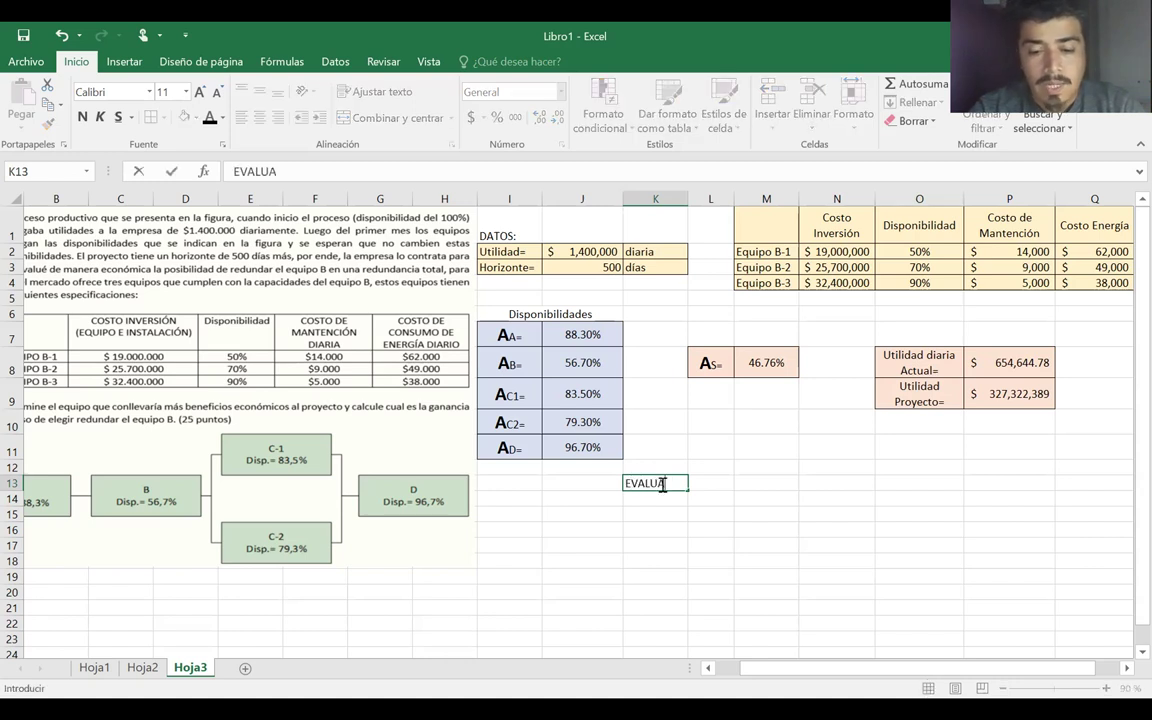
{"action": "type", "text": "ÓN"}
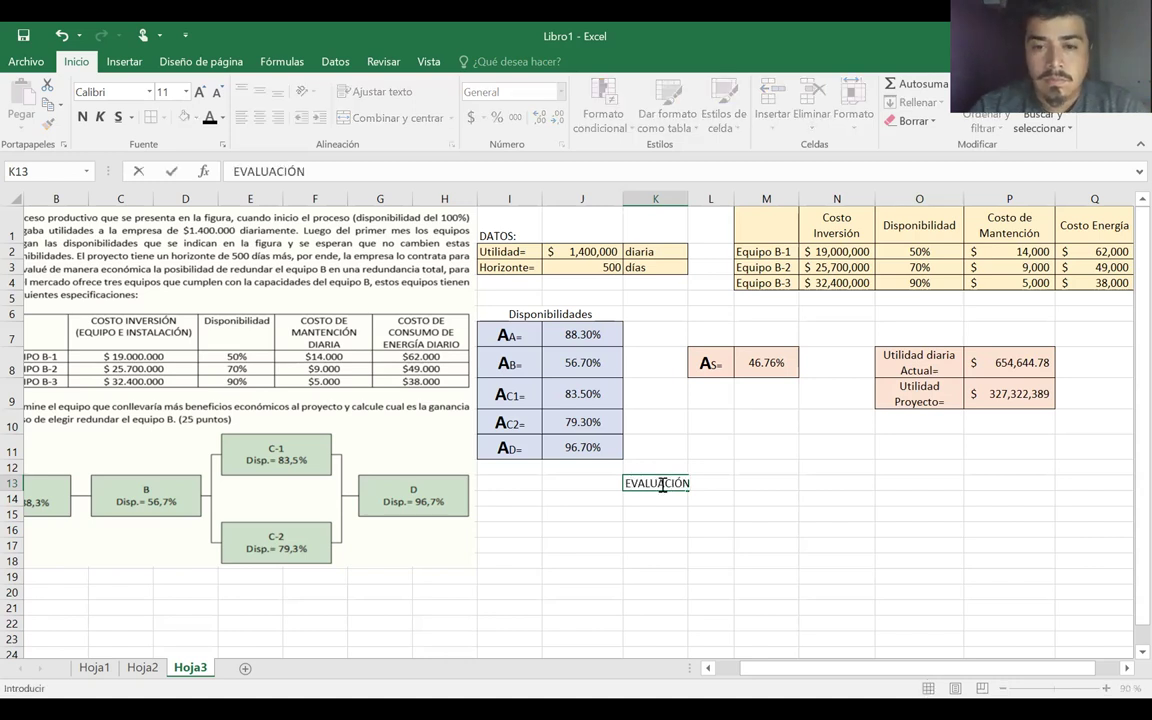
{"action": "left_click", "coordinate": [662, 485]}
{"action": "left_click_drag", "start_coordinate": [661, 481], "coordinate": [1052, 483]}
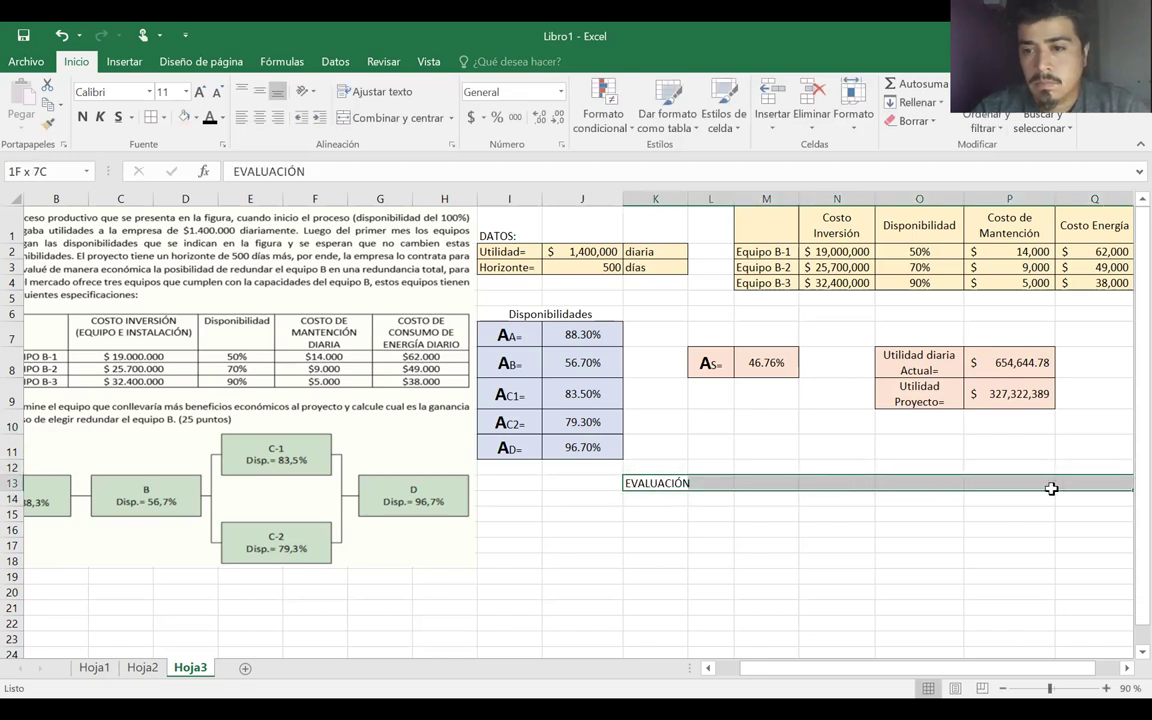
{"action": "left_click", "coordinate": [385, 117]}
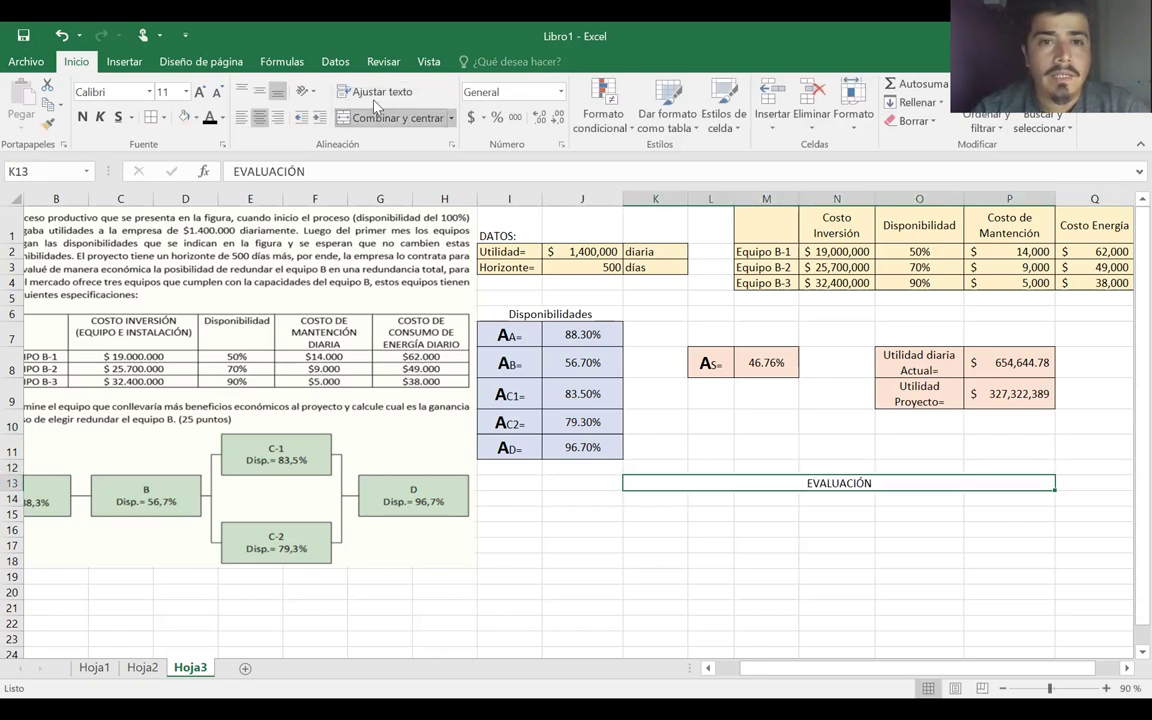
- Fill K14 under the heading with the first equipment's name by referencing its table cell, =M2
{"action": "left_click", "coordinate": [656, 499]}
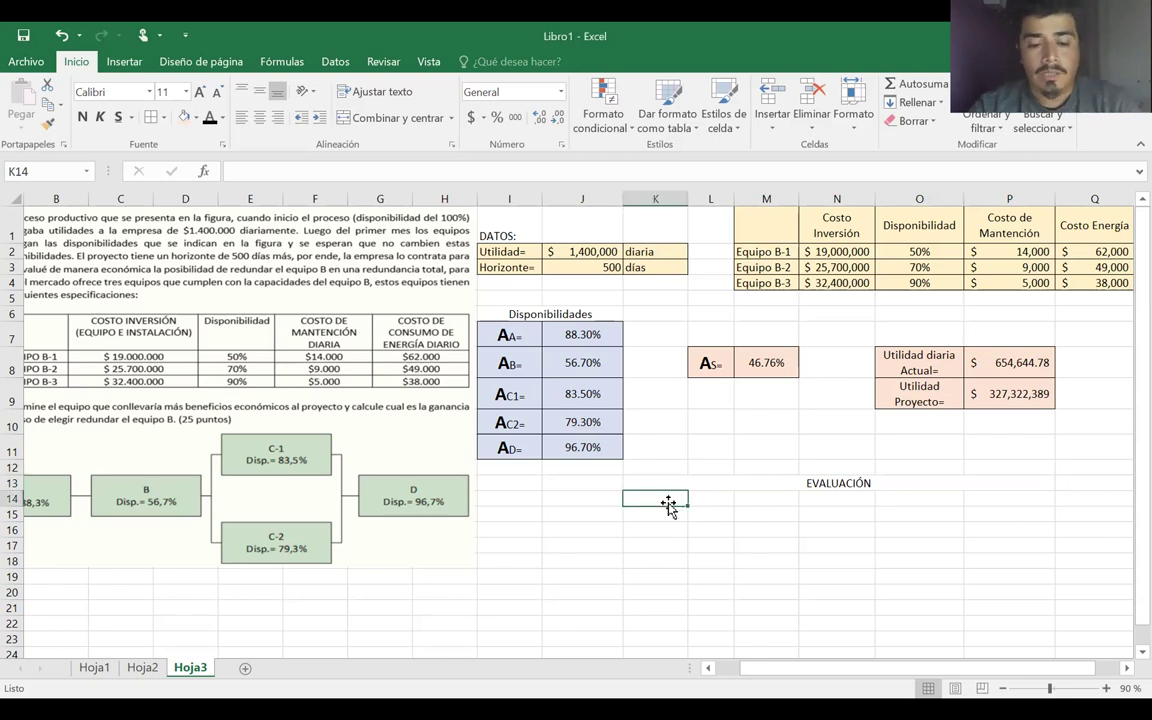
{"action": "type", "text": "e"}
{"action": "key", "text": "BackSpace"}
{"action": "key", "text": "BackSpace"}
{"action": "type", "text": "e"}
{"action": "key", "text": "BackSpace"}
{"action": "key", "text": "BackSpace"}
{"action": "type", "text": "="}
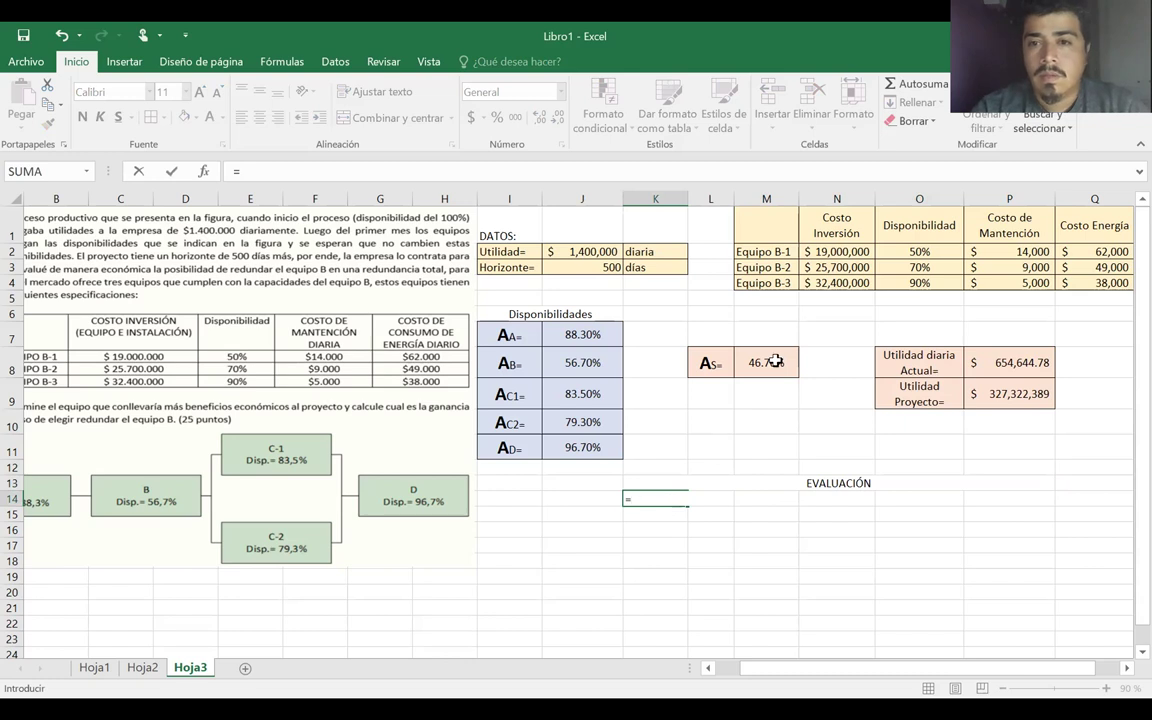
{"action": "left_click", "coordinate": [748, 253]}
{"action": "key", "text": "Return"}
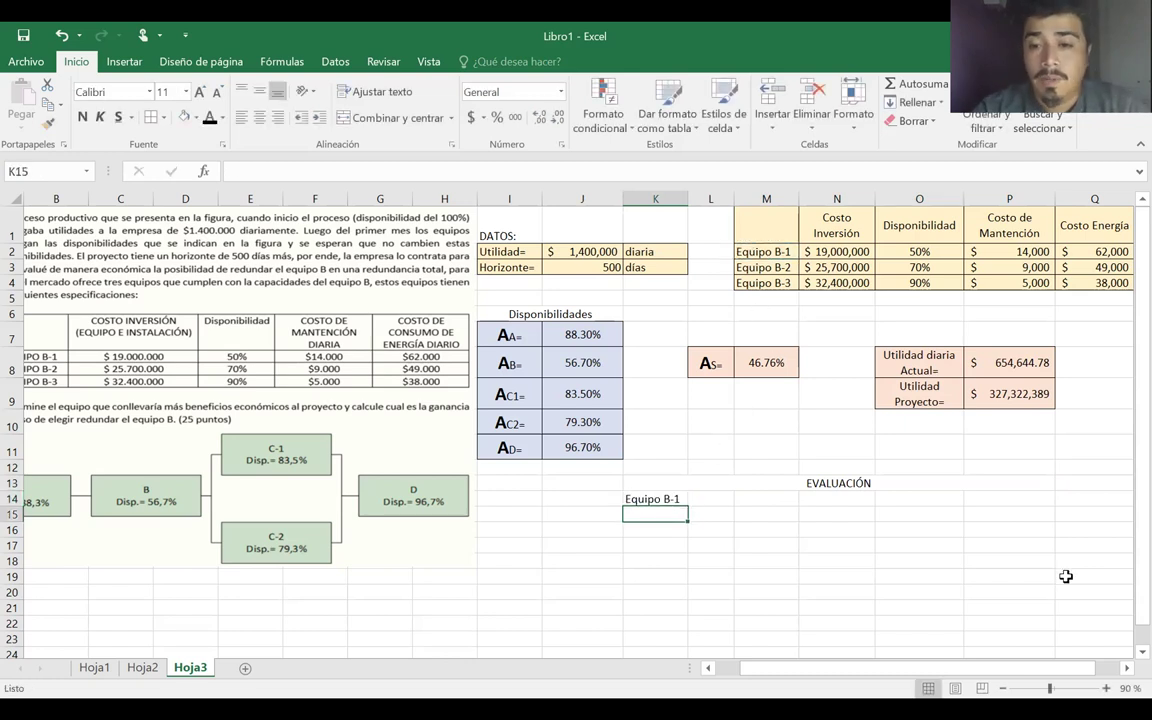
- Add the availability label A= in K15 below Equipo B-1 and center it horizontally
{"action": "left_click", "coordinate": [913, 497]}
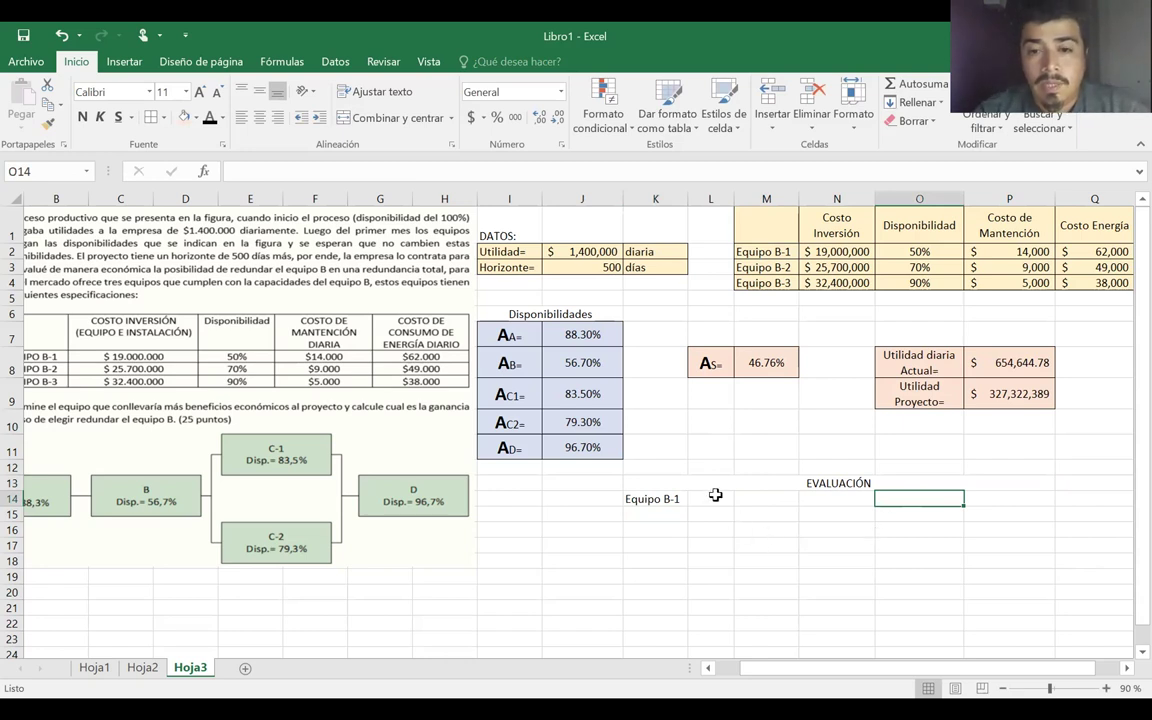
{"action": "left_click", "coordinate": [668, 514]}
{"action": "type", "text": "a"}
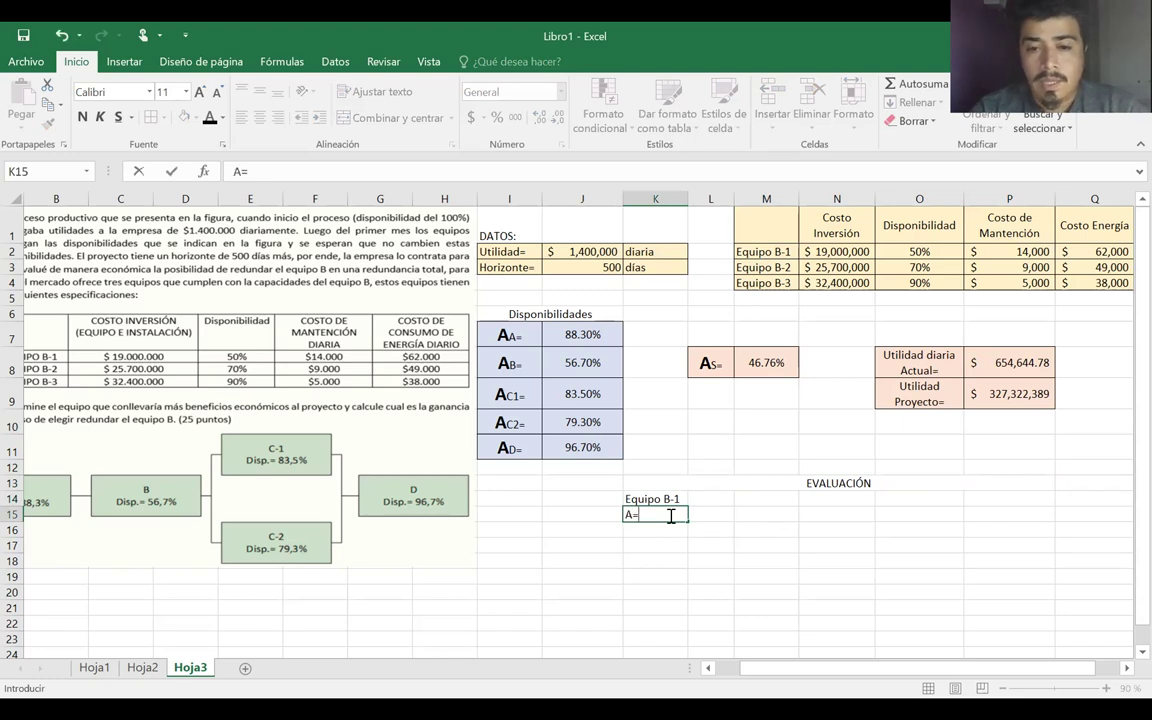
{"action": "left_click", "coordinate": [753, 517]}
{"action": "left_click", "coordinate": [652, 516]}
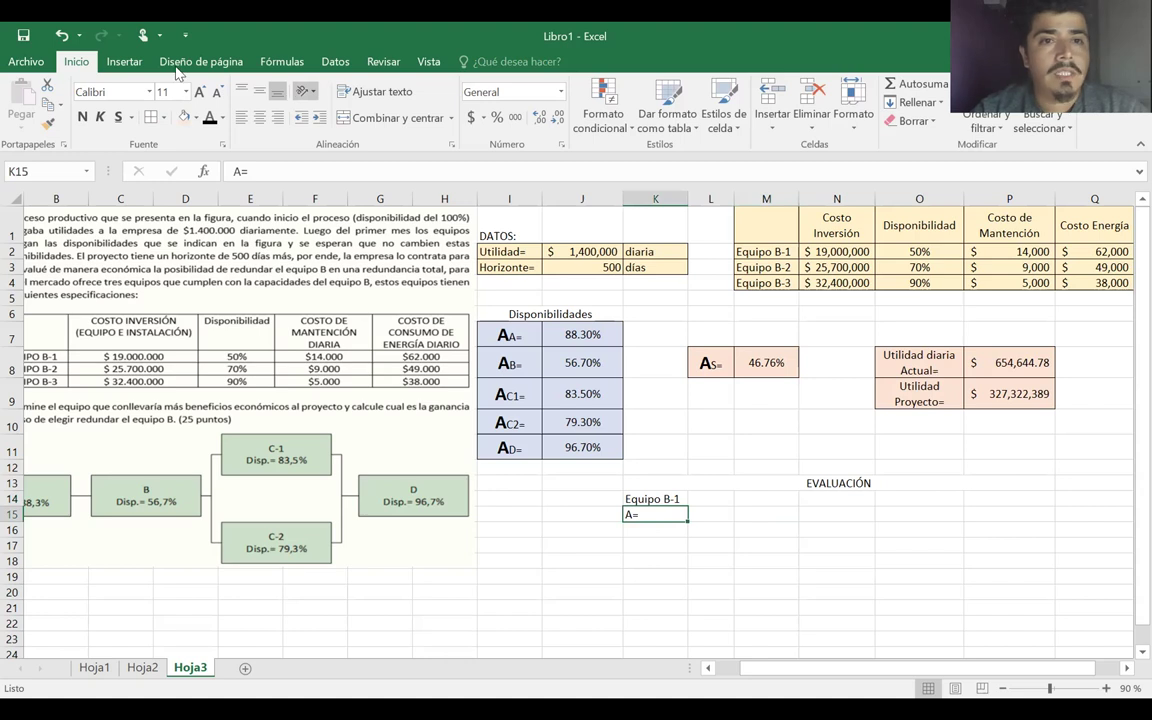
{"action": "left_click", "coordinate": [259, 118]}
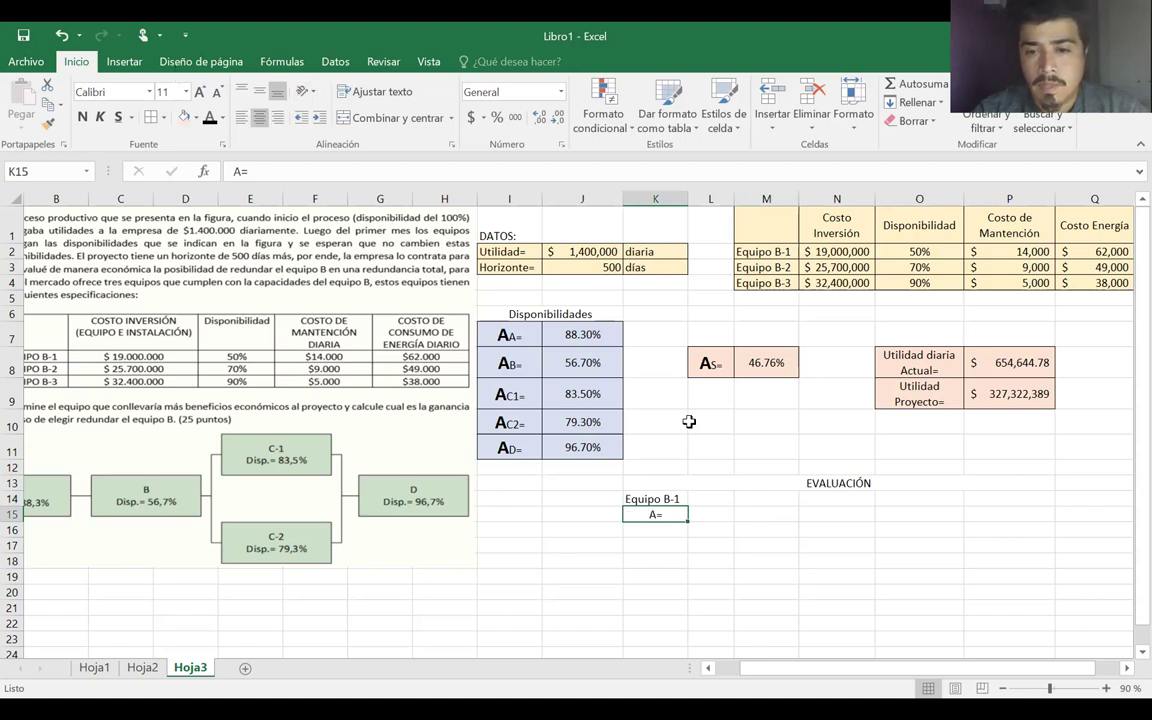
- Start the availability formula for Equipo B-1 in L15 beside its label
{"action": "left_click", "coordinate": [714, 512]}
{"action": "type", "text": "="}
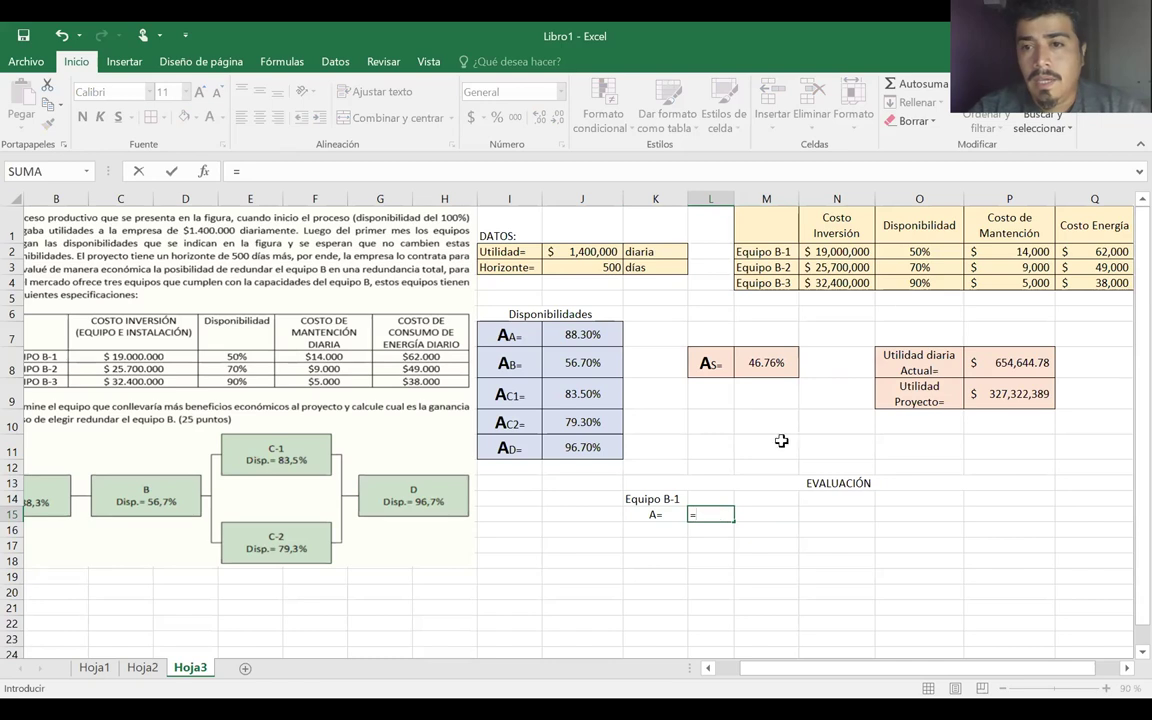
- Complete the formula in L15 so that A for Equipo B-1 references its availability in O2 (=O2)
{"action": "left_click", "coordinate": [927, 251]}
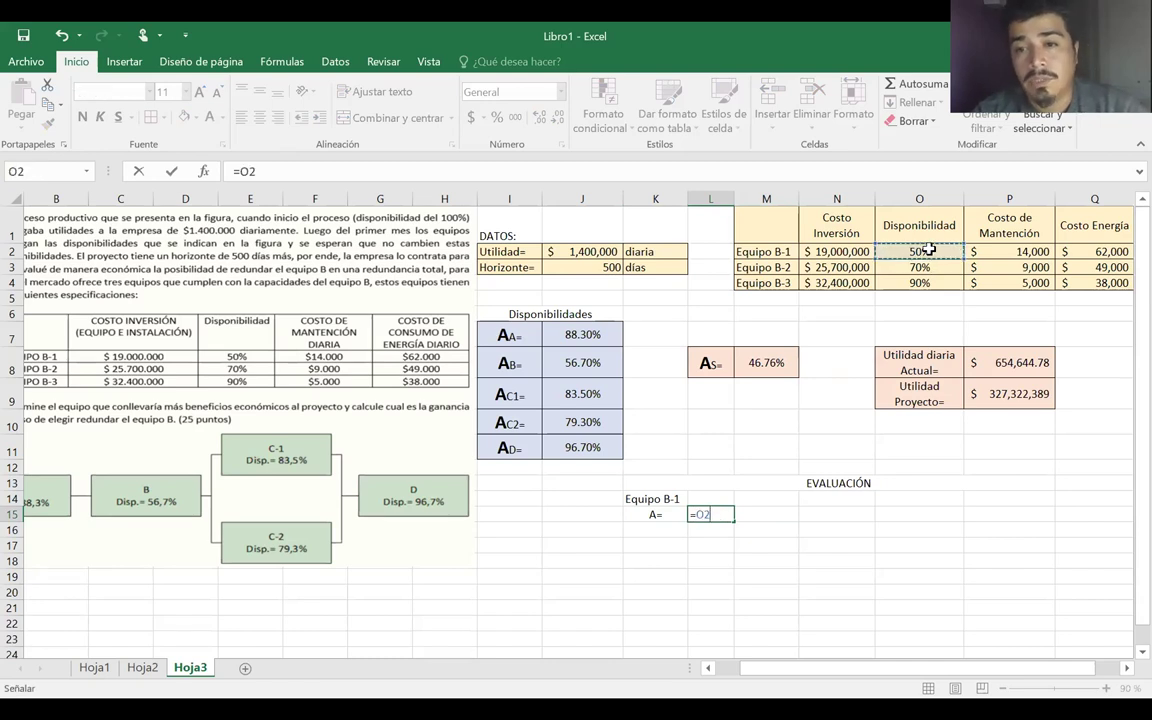
{"action": "key", "text": "Return"}
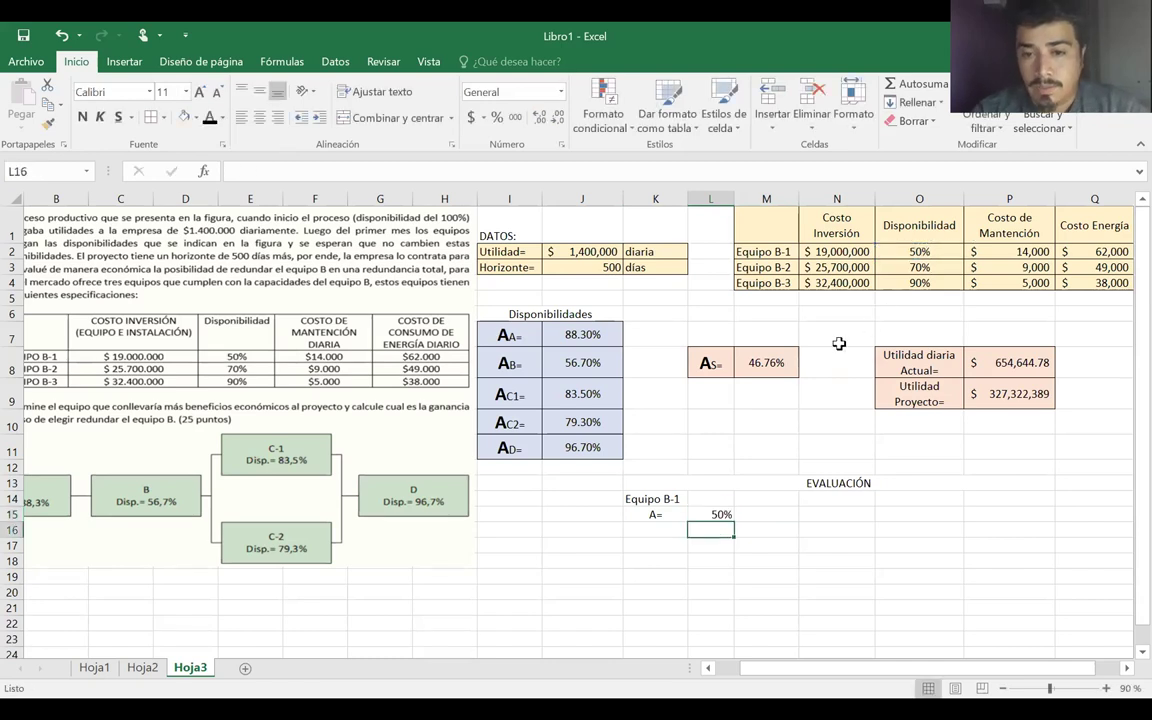
{"action": "left_click", "coordinate": [709, 514]}
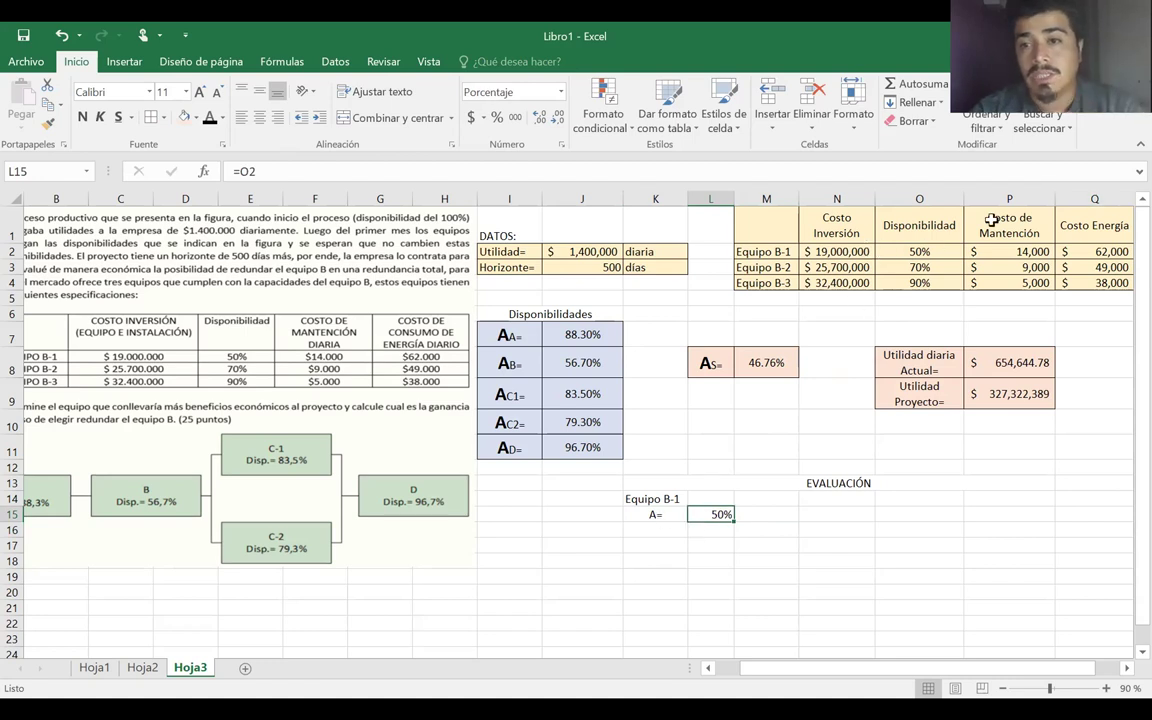
- Try an availability of 70% for Equipo B-1 in O2 to test the link, and undo it
{"action": "left_click", "coordinate": [891, 252]}
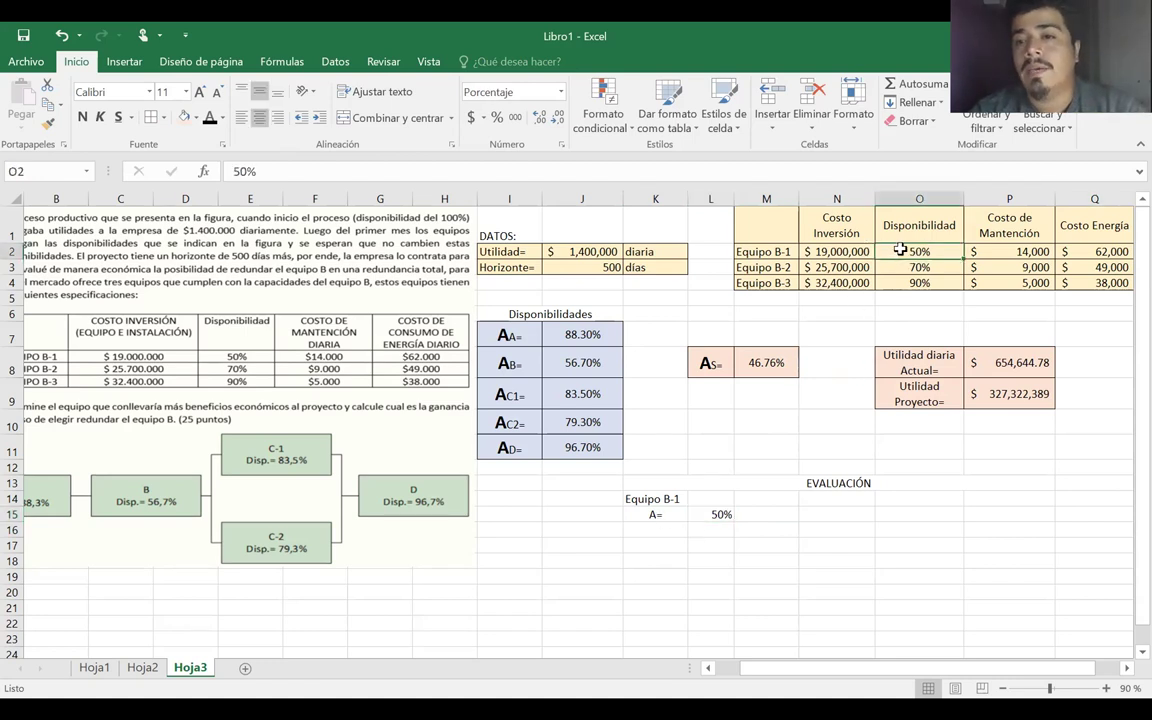
{"action": "double_click", "coordinate": [903, 252]}
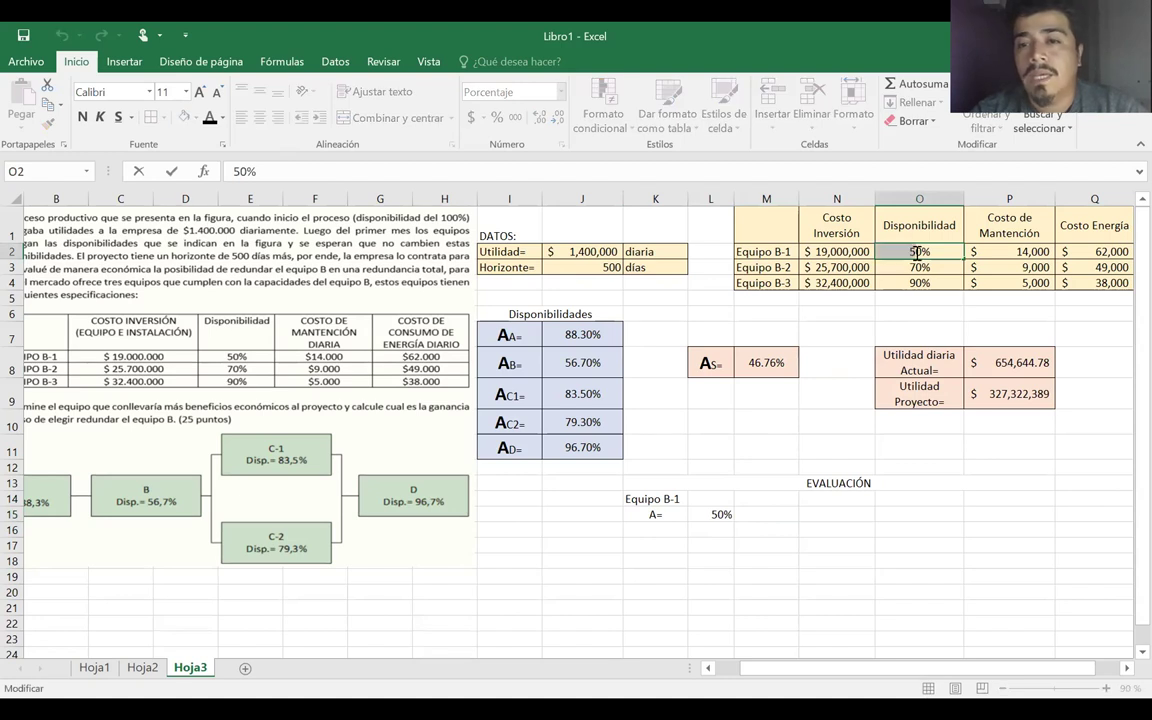
{"action": "key", "text": "Delete"}
{"action": "type", "text": "7"}
{"action": "key", "text": "Return"}
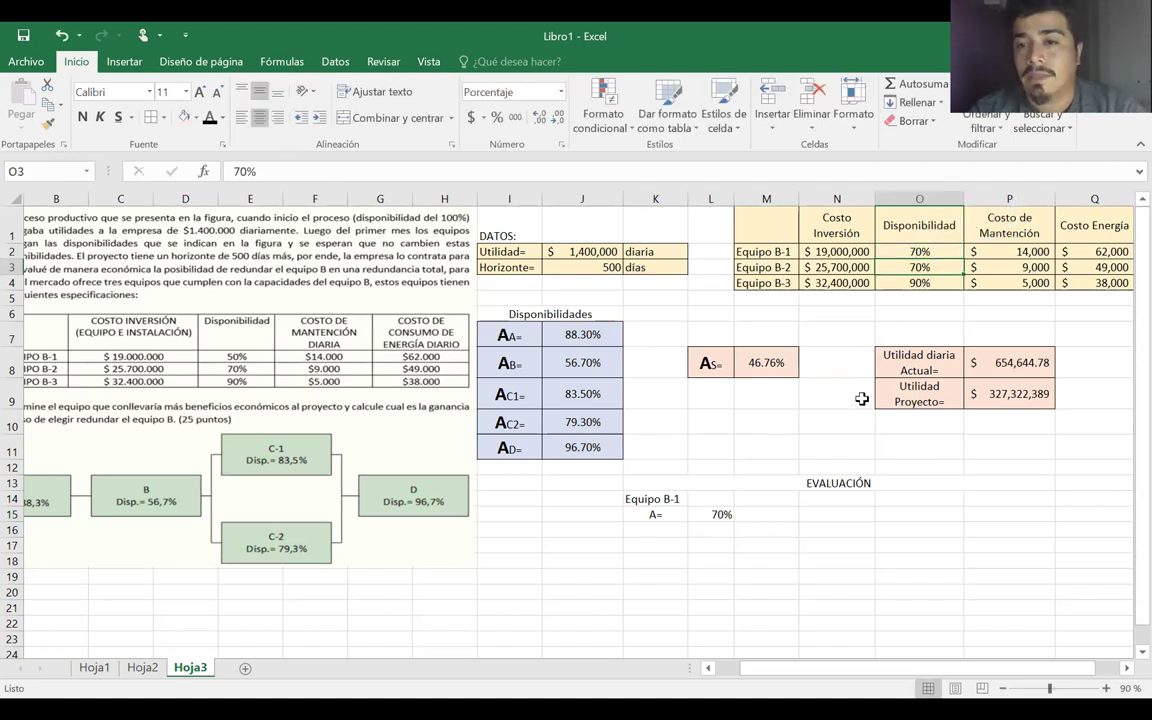
{"action": "key", "text": "ctrl+z"}
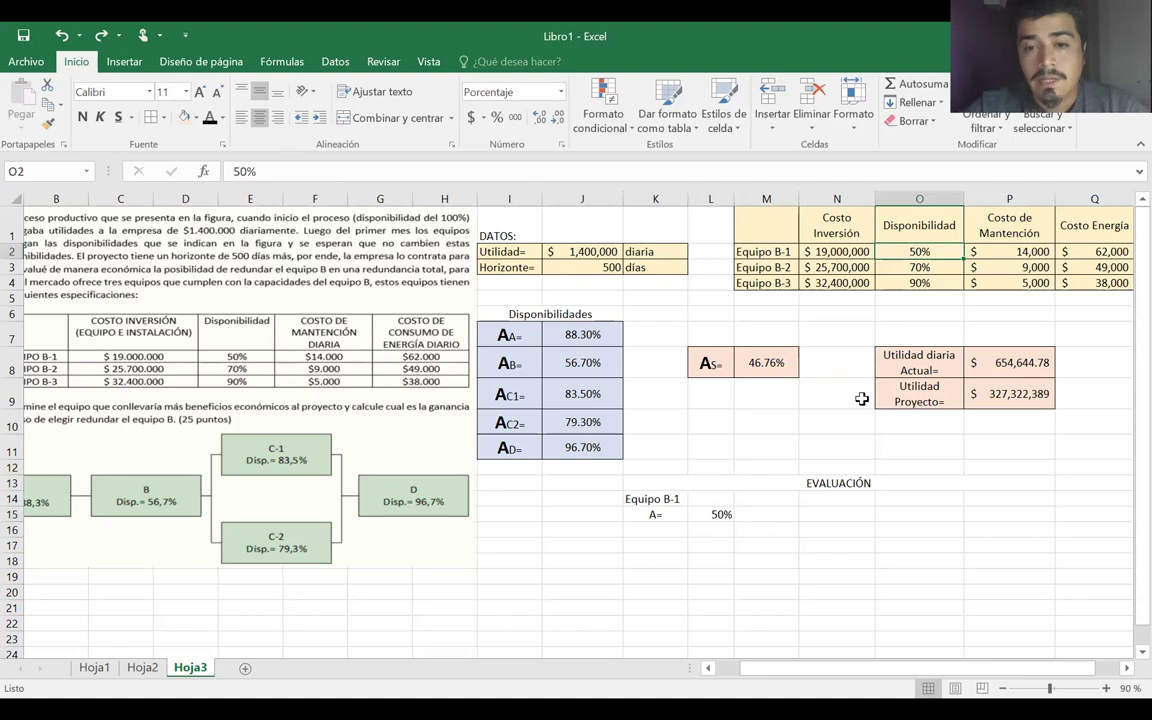
- Add a border around the merged EVALUACIÓN heading in row 13
{"action": "left_click", "coordinate": [758, 465]}
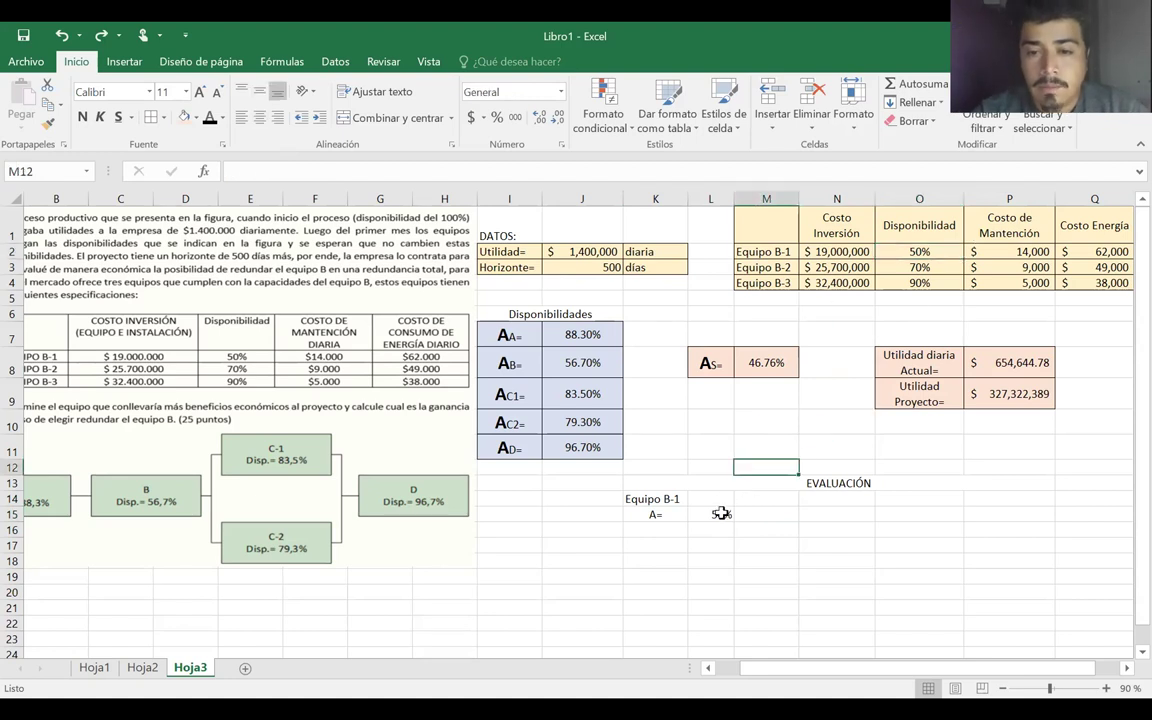
{"action": "left_click", "coordinate": [655, 512]}
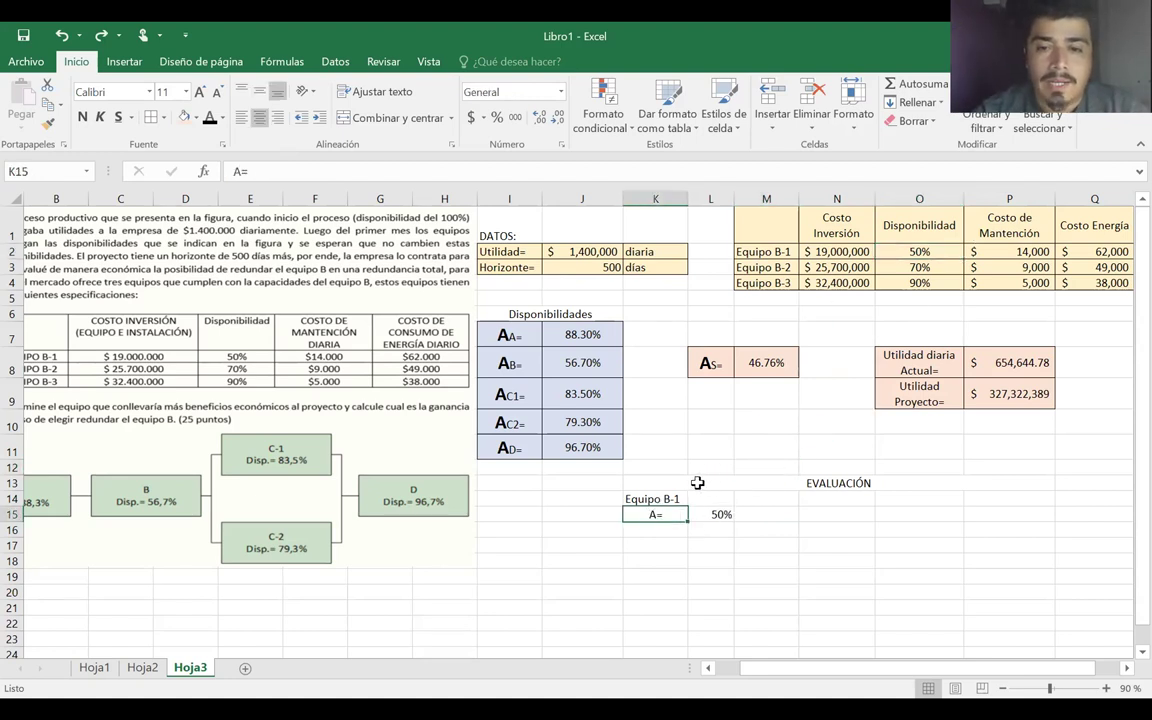
{"action": "left_click", "coordinate": [660, 482]}
{"action": "left_click", "coordinate": [151, 118]}
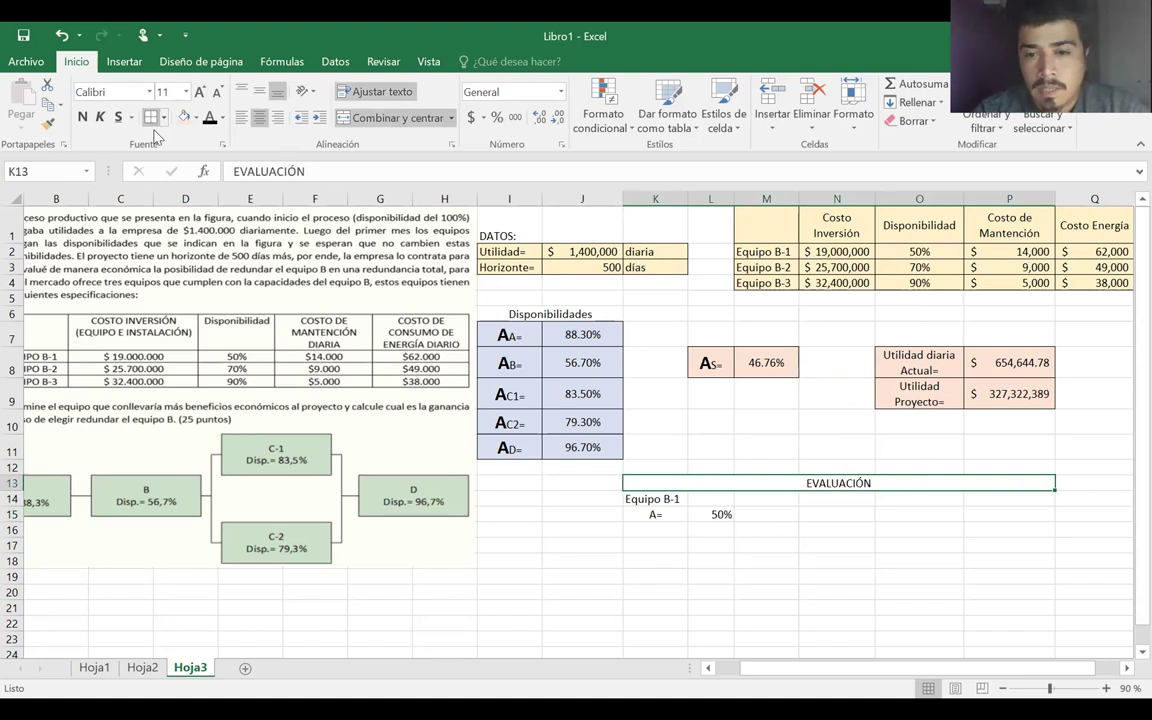
- Apply borders and a light green fill to the A= label and its value in K15:L15
{"action": "left_click_drag", "start_coordinate": [718, 514], "coordinate": [655, 514]}
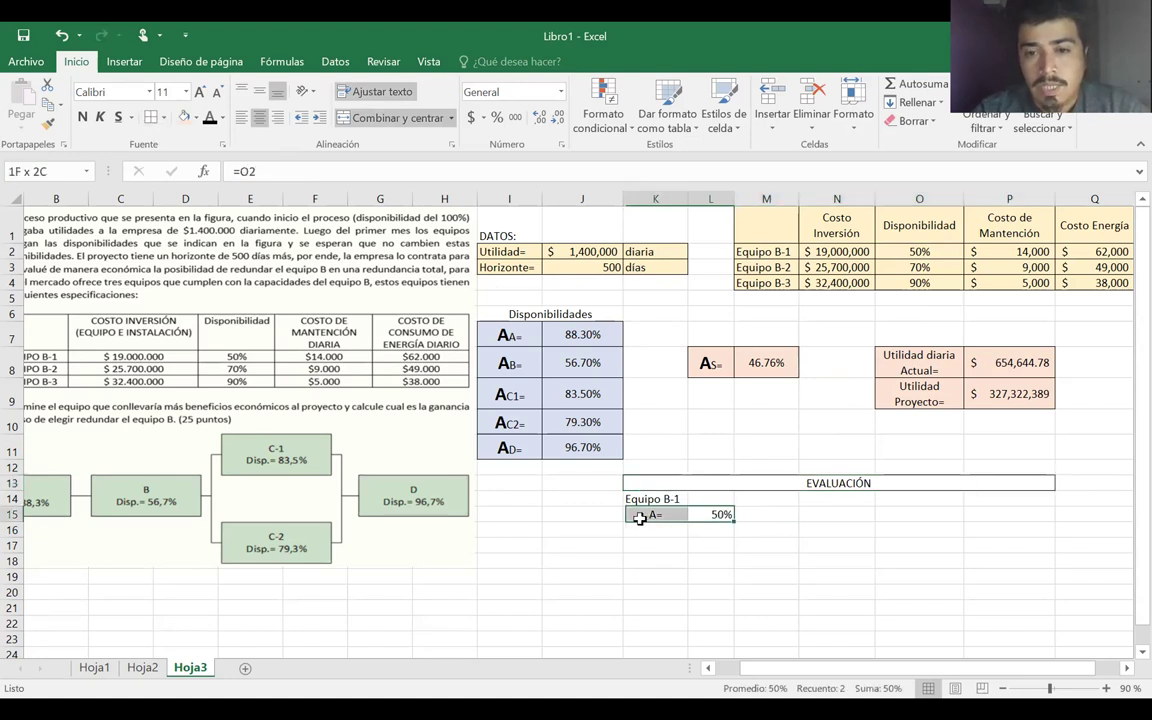
{"action": "left_click", "coordinate": [197, 119]}
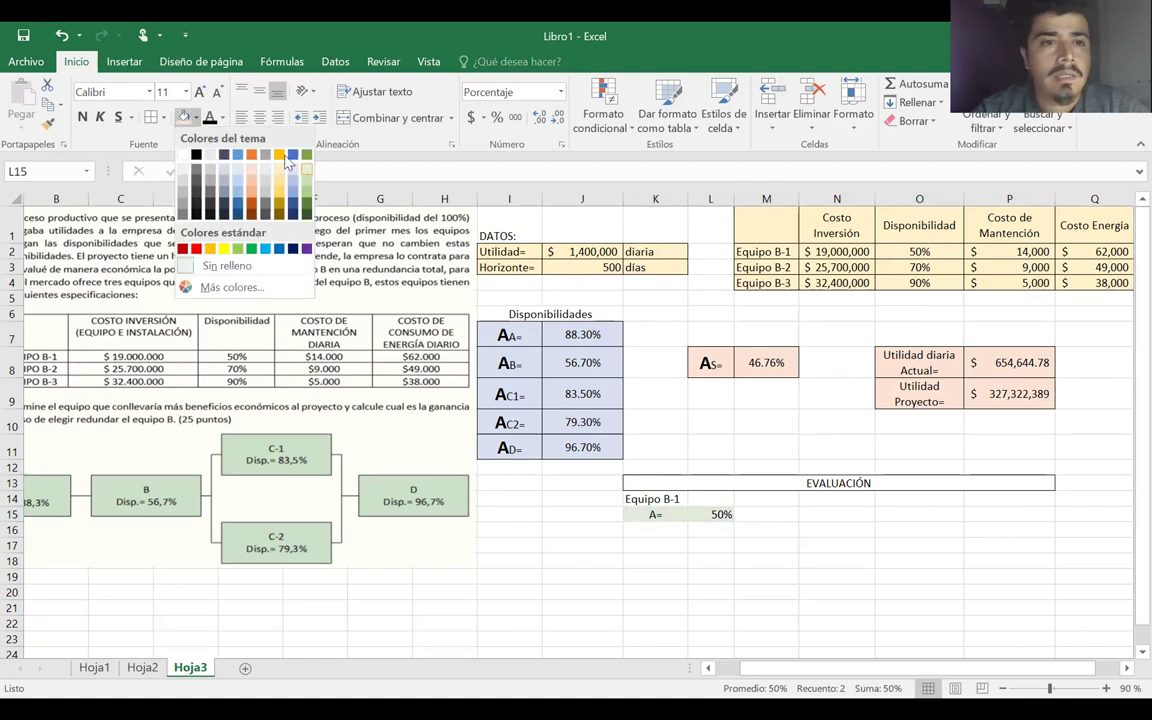
{"action": "left_click", "coordinate": [272, 196]}
{"action": "left_click", "coordinate": [708, 532]}
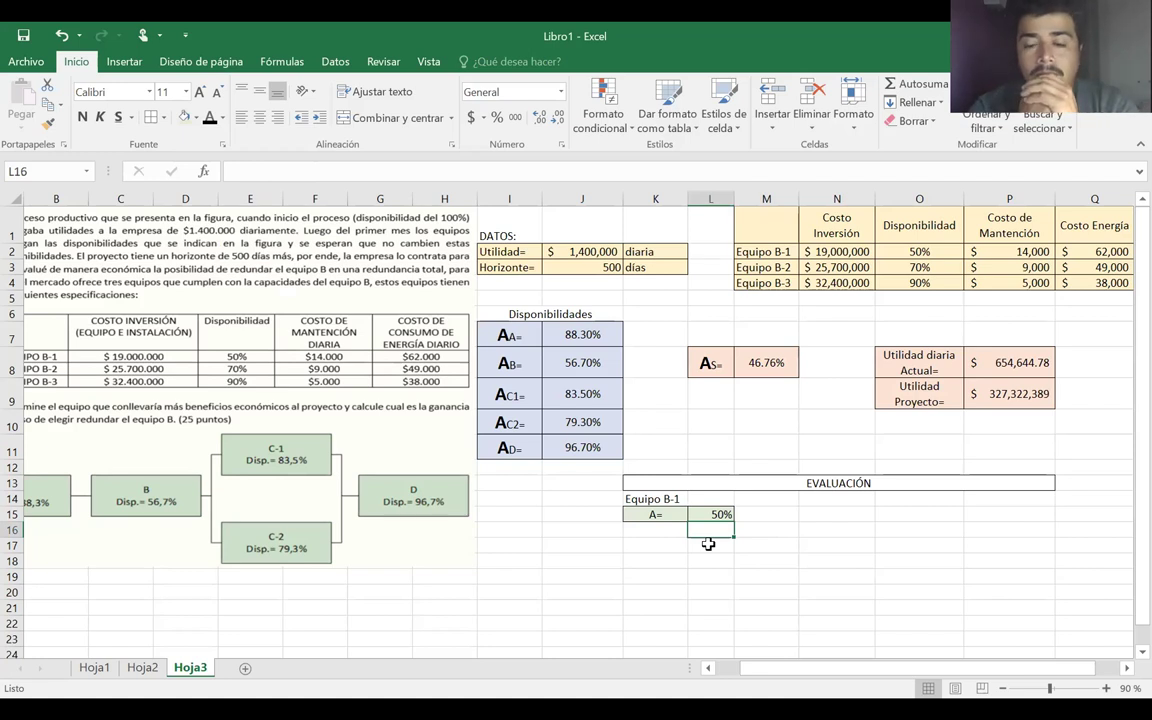
{"action": "left_click", "coordinate": [655, 514]}
{"action": "type", "text": "A="}
{"action": "key", "text": "Return"}
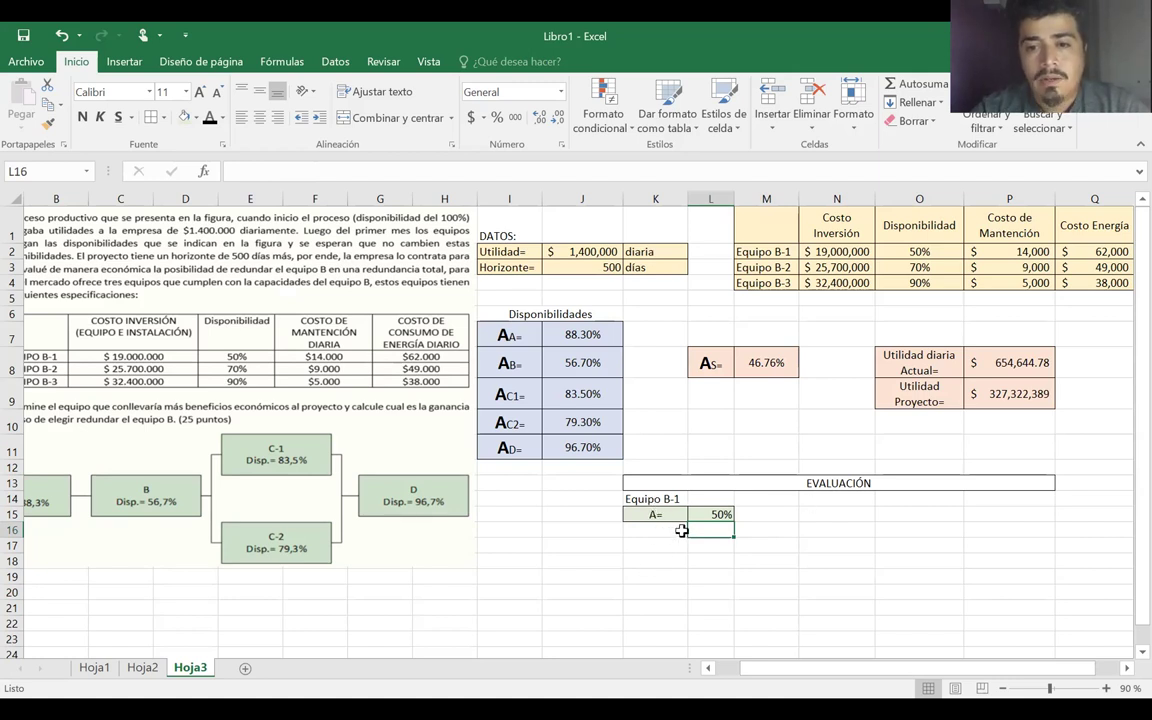
- Enter the label "As=" in N15
{"action": "left_click", "coordinate": [658, 531]}
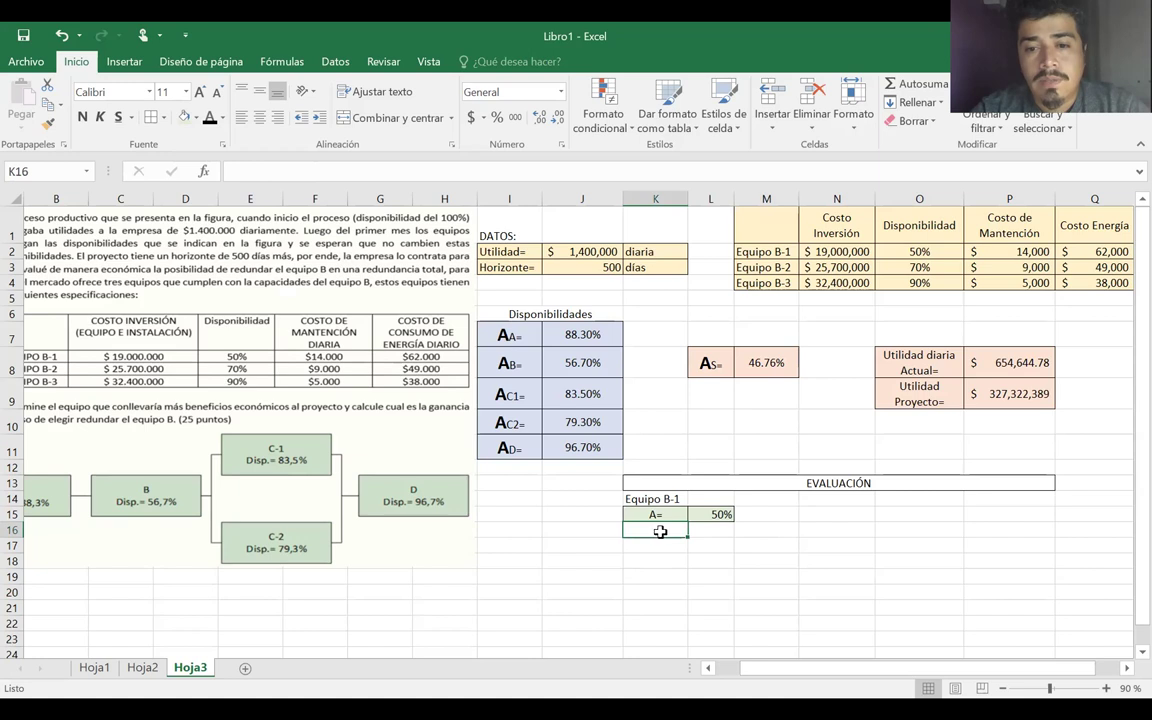
{"action": "left_click", "coordinate": [805, 514]}
{"action": "type", "text": "a"}
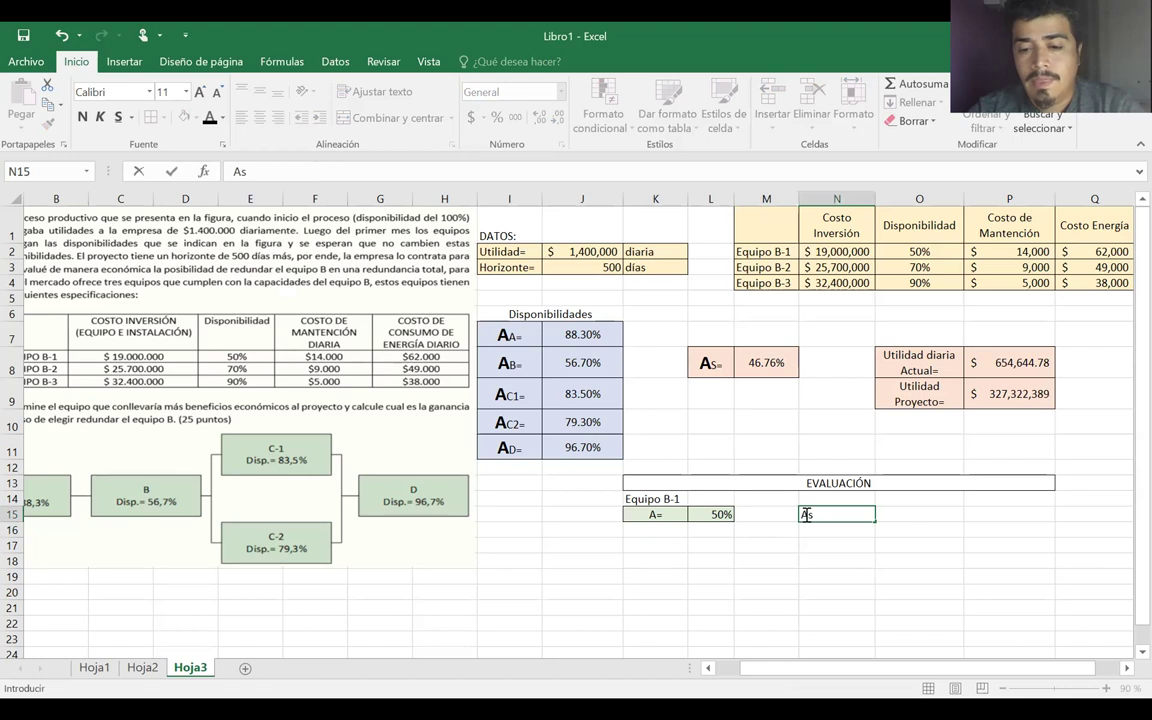
- Merge and center N14:P14 and enter the heading "Análisis con Proyecto" in it
{"action": "left_click_drag", "start_coordinate": [765, 498], "coordinate": [989, 502]}
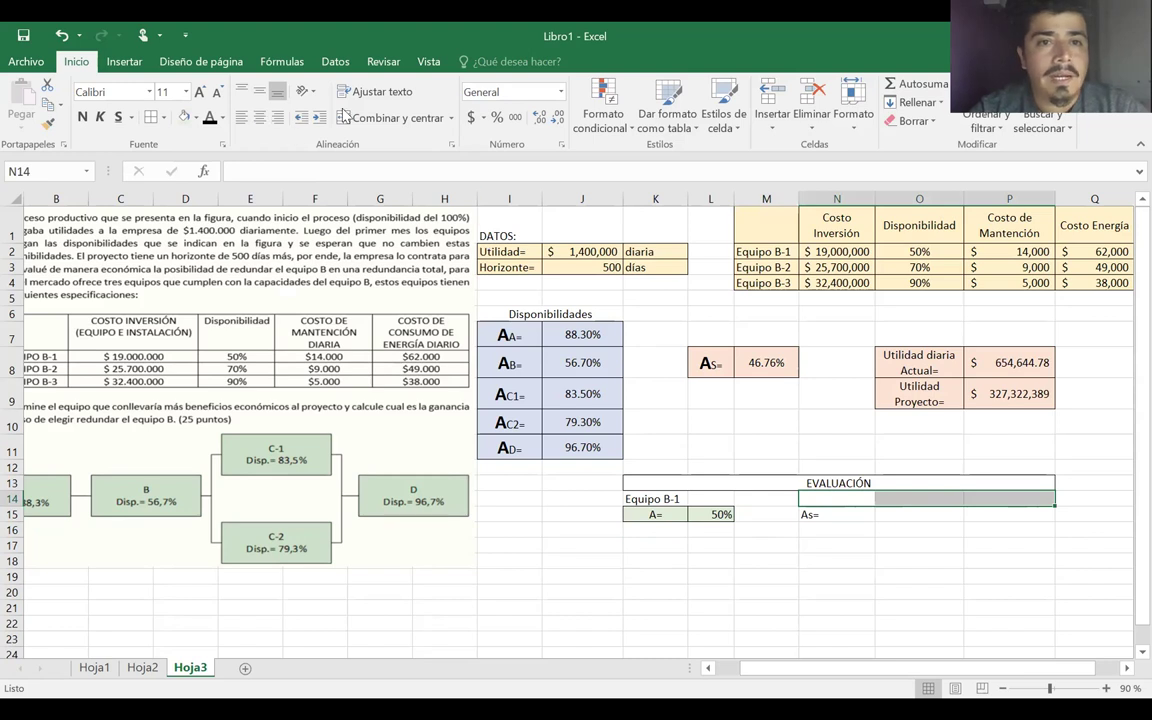
{"action": "left_click", "coordinate": [369, 119]}
{"action": "type", "text": "As="}
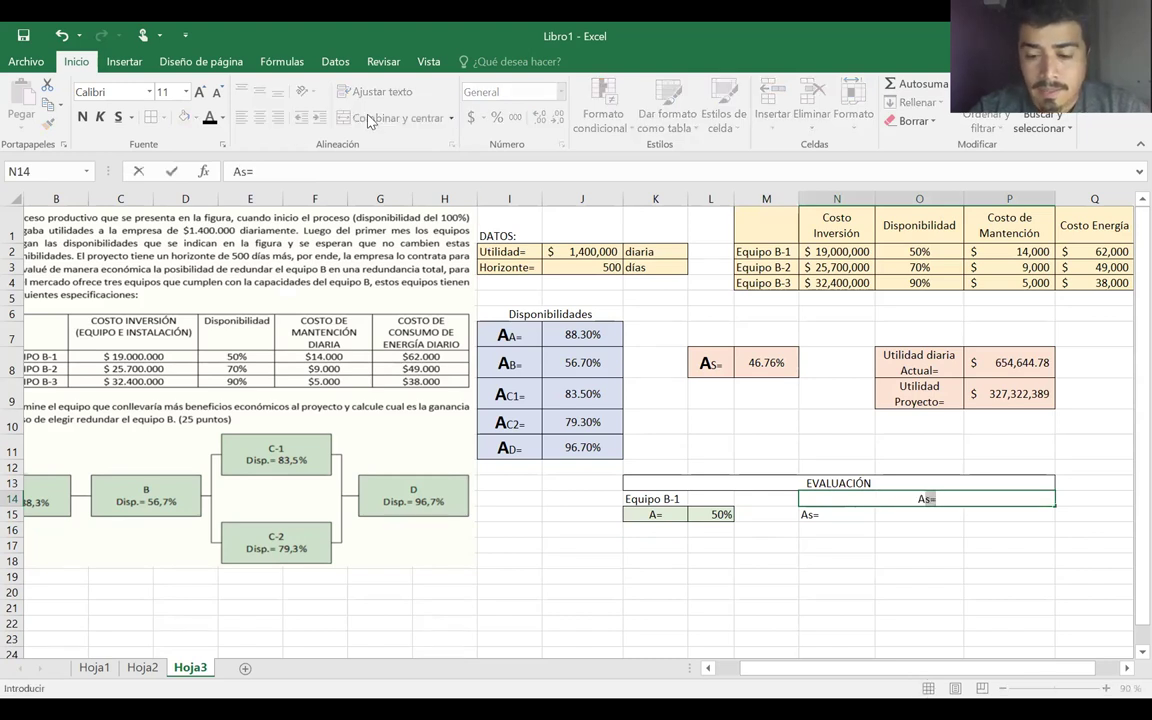
{"action": "key", "text": "BackSpace"}
{"action": "key", "text": "BackSpace"}
{"action": "type", "text": "nálsisi"}
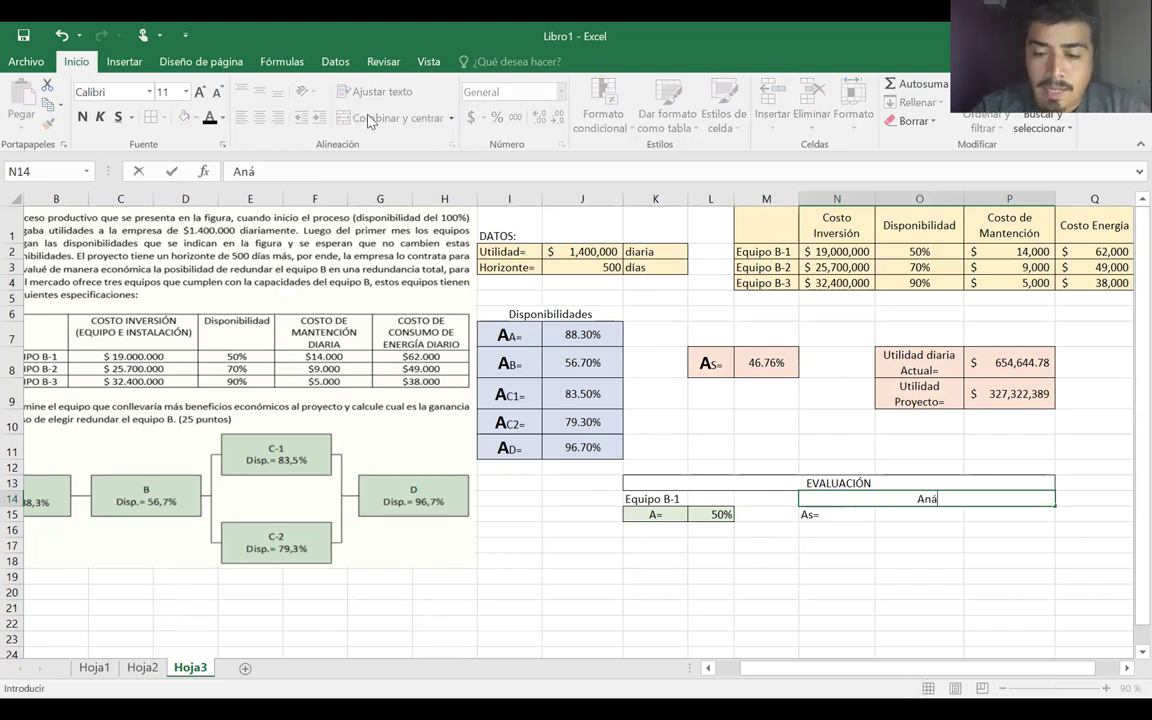
{"action": "key", "text": "BackSpace"}
{"action": "key", "text": "BackSpace"}
{"action": "key", "text": "BackSpace"}
{"action": "key", "text": "BackSpace"}
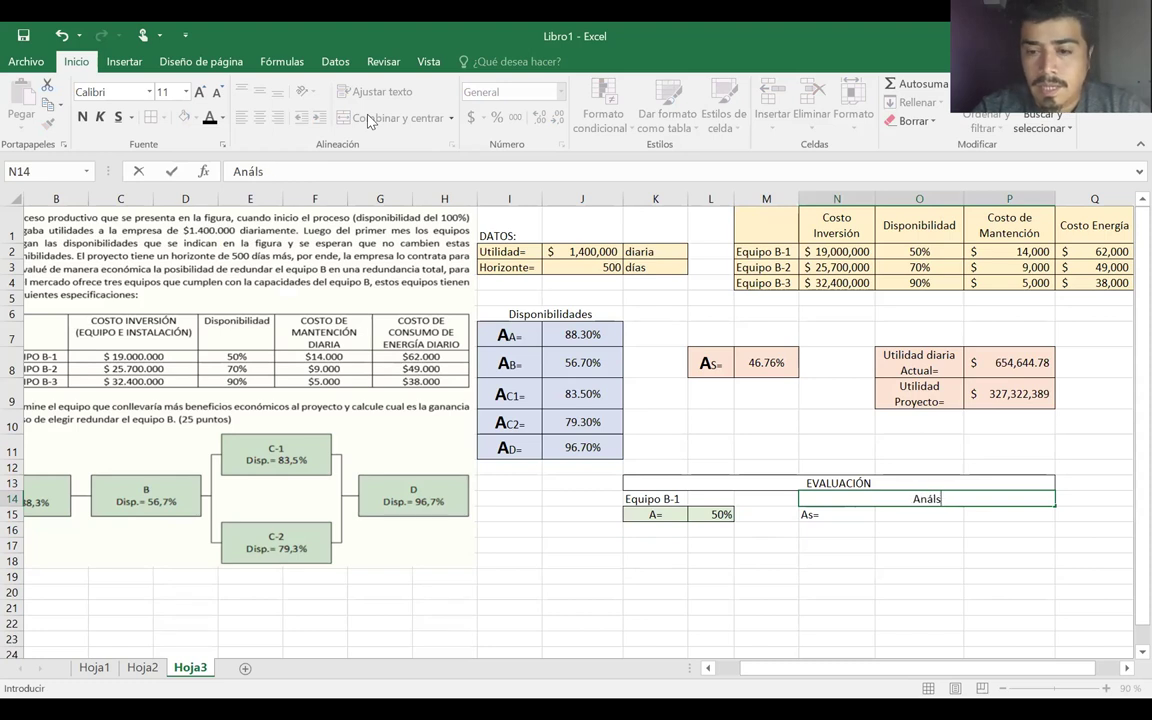
{"action": "type", "text": "idid"}
{"action": "key", "text": "BackSpace"}
{"action": "key", "text": "BackSpace"}
{"action": "key", "text": "BackSpace"}
{"action": "type", "text": "sis"}
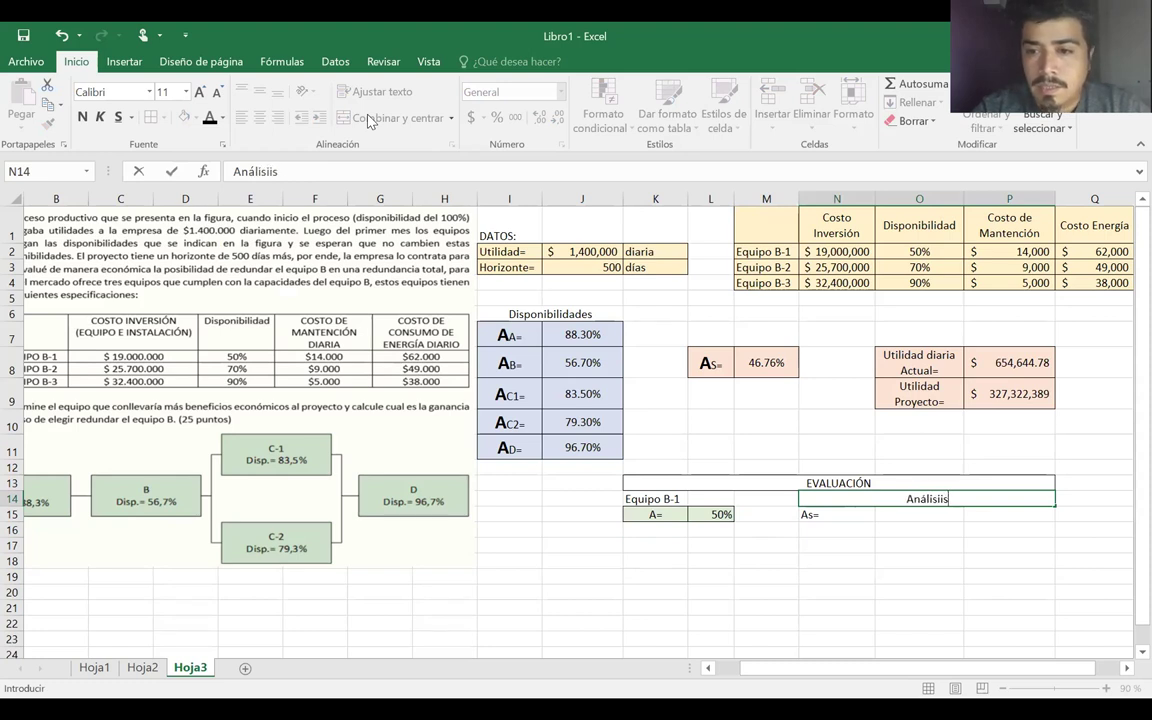
{"action": "type", "text": " con"}
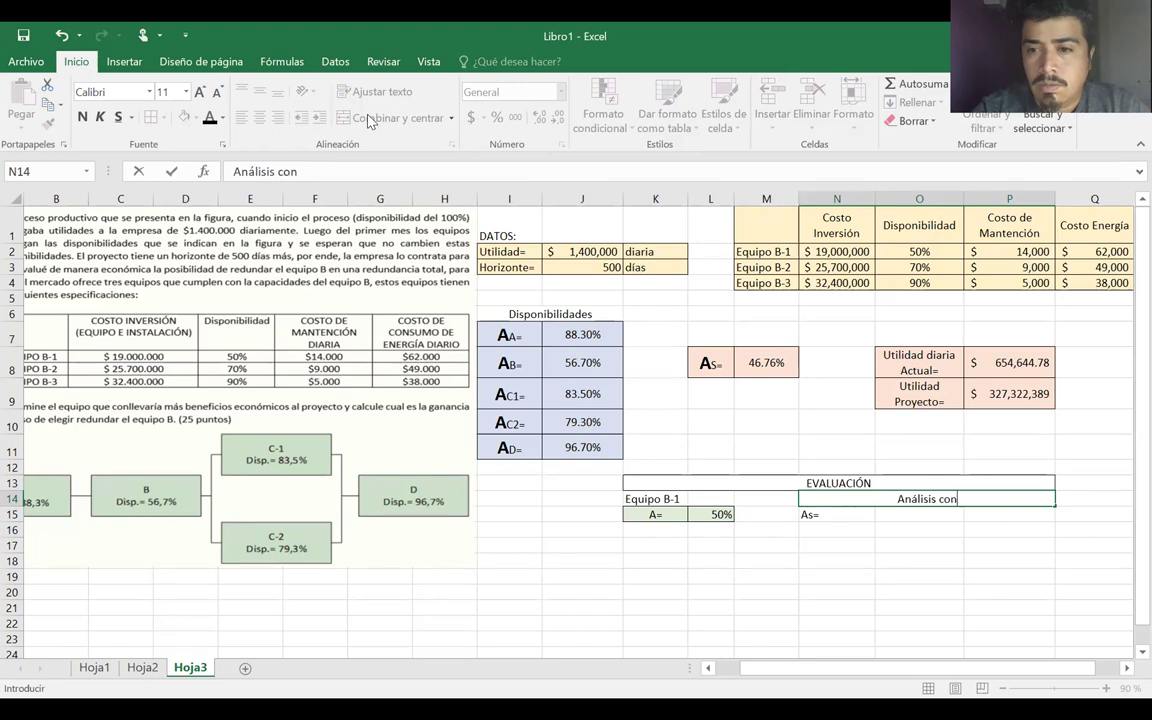
{"action": "type", "text": " Proyecto"}
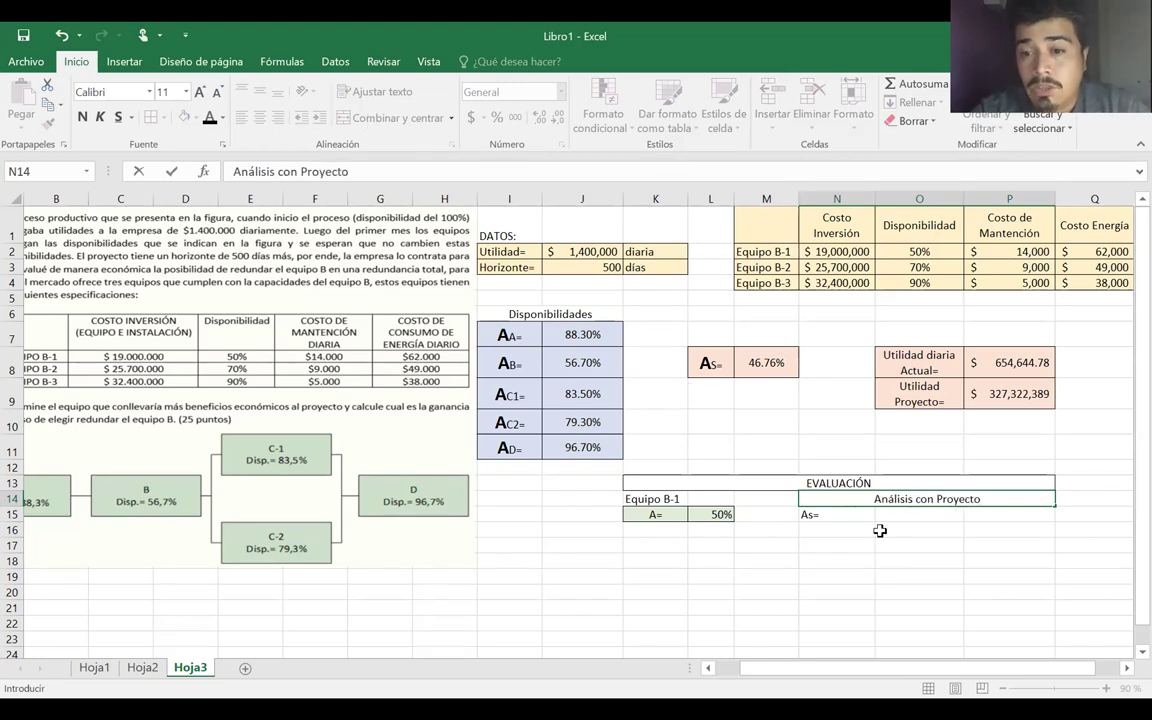
{"action": "left_click", "coordinate": [845, 525]}
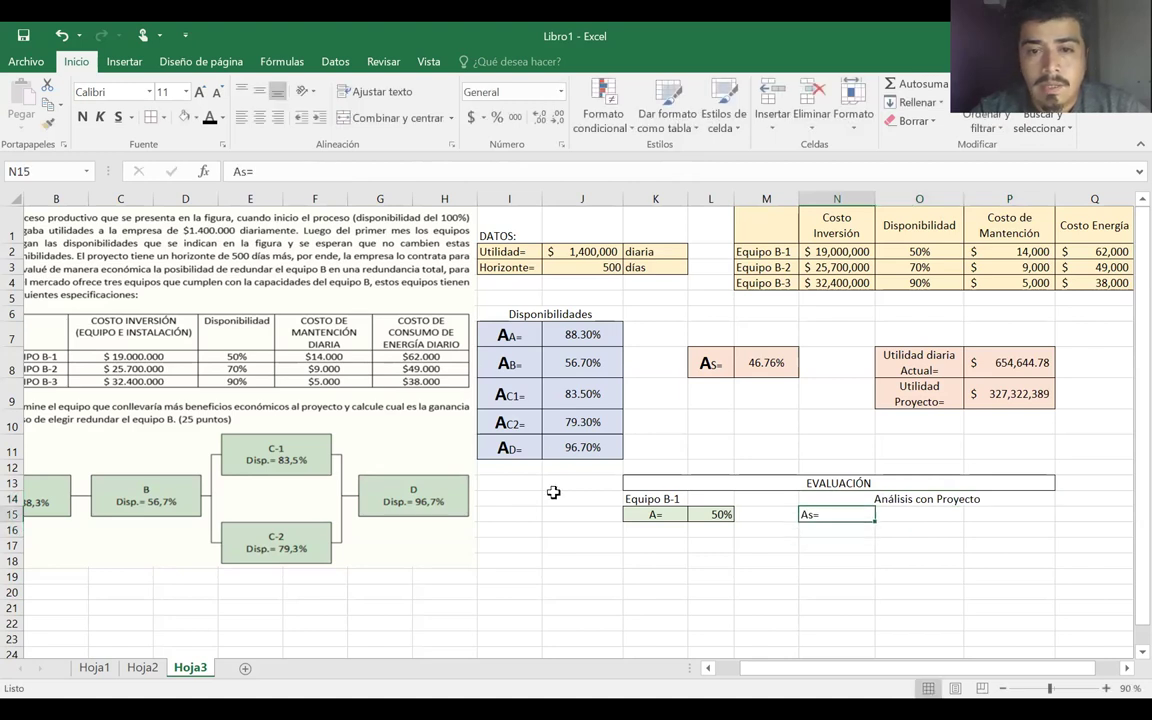
- Copy the formatting of K15:L15 onto the As= label and its value cell in N15:O15
{"action": "left_click_drag", "start_coordinate": [648, 517], "coordinate": [712, 515]}
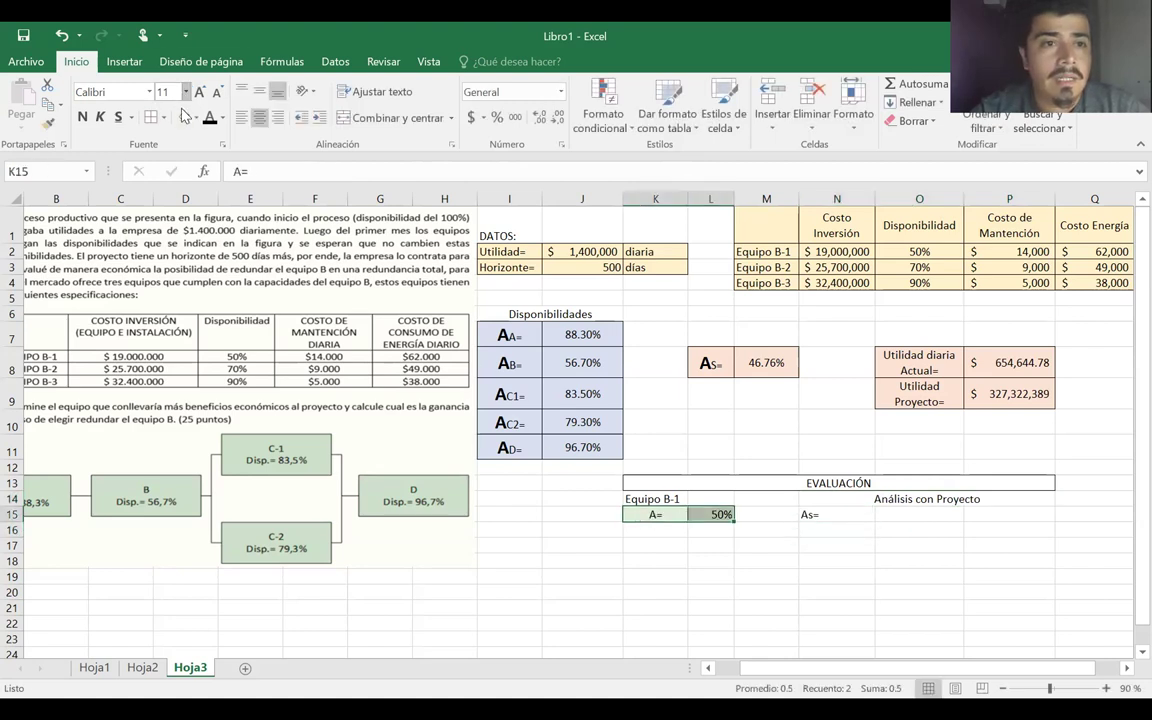
{"action": "left_click", "coordinate": [47, 122]}
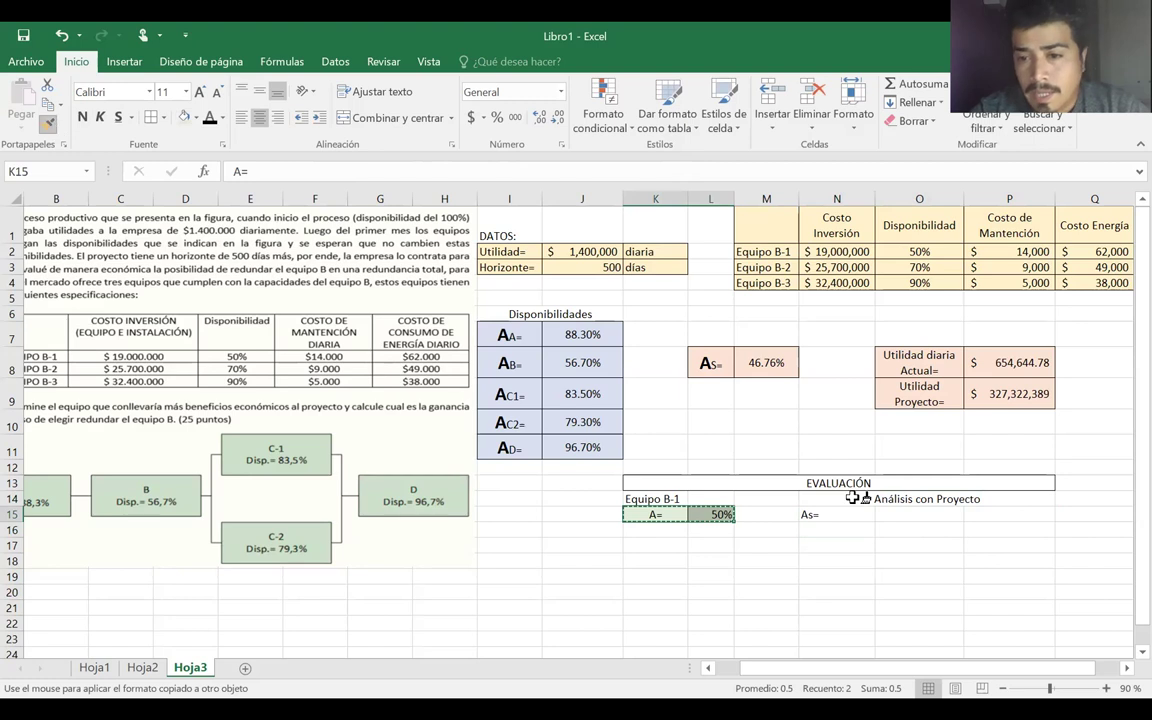
{"action": "left_click_drag", "start_coordinate": [850, 513], "coordinate": [912, 516]}
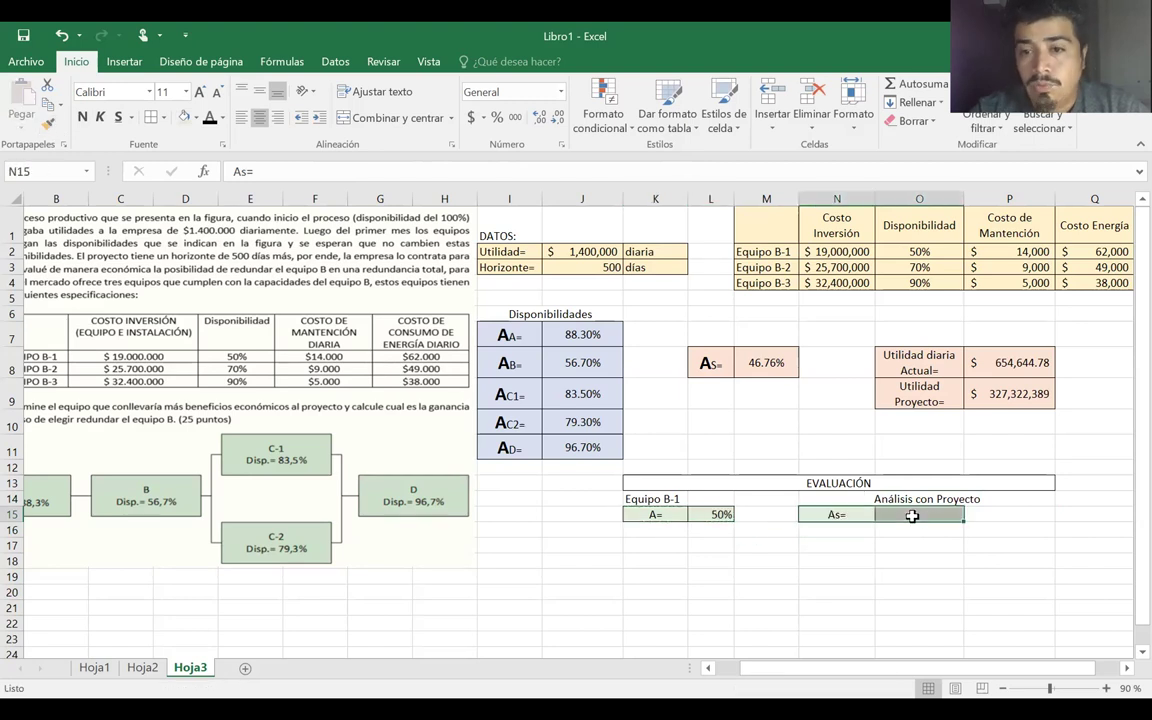
- Format the letter A of the As= label in N15 as bold at size 14
{"action": "left_click", "coordinate": [880, 514]}
{"action": "double_click", "coordinate": [828, 516]}
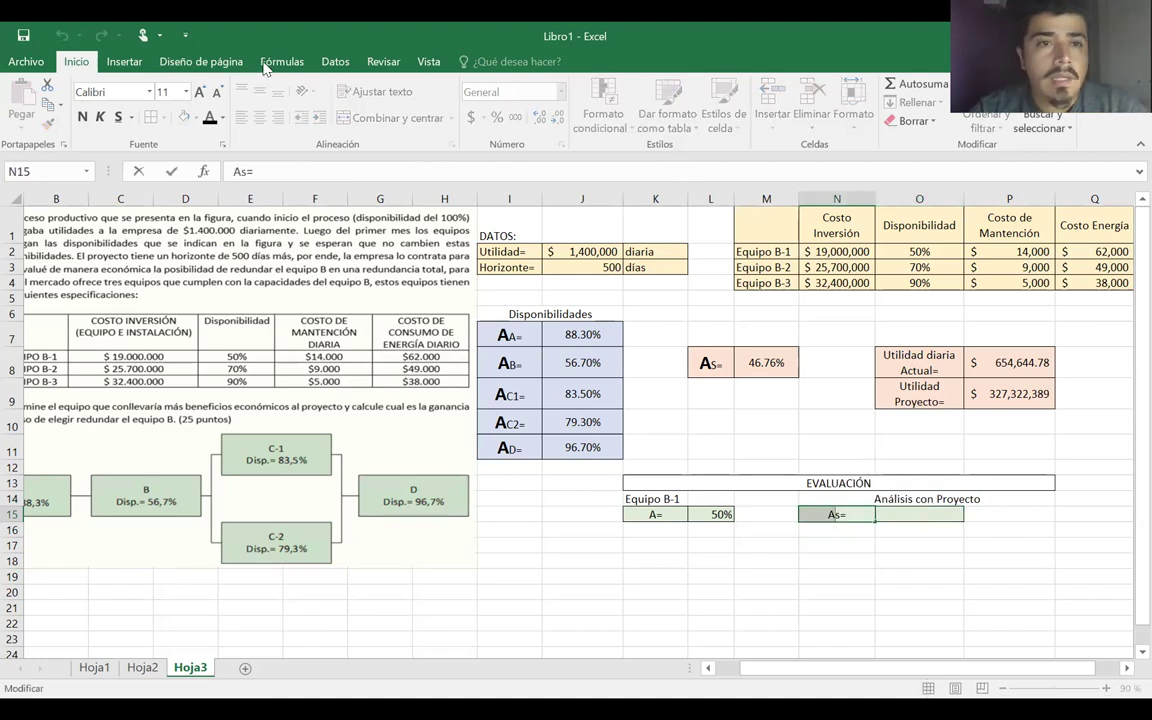
{"action": "left_click", "coordinate": [200, 91]}
{"action": "left_click", "coordinate": [200, 91]}
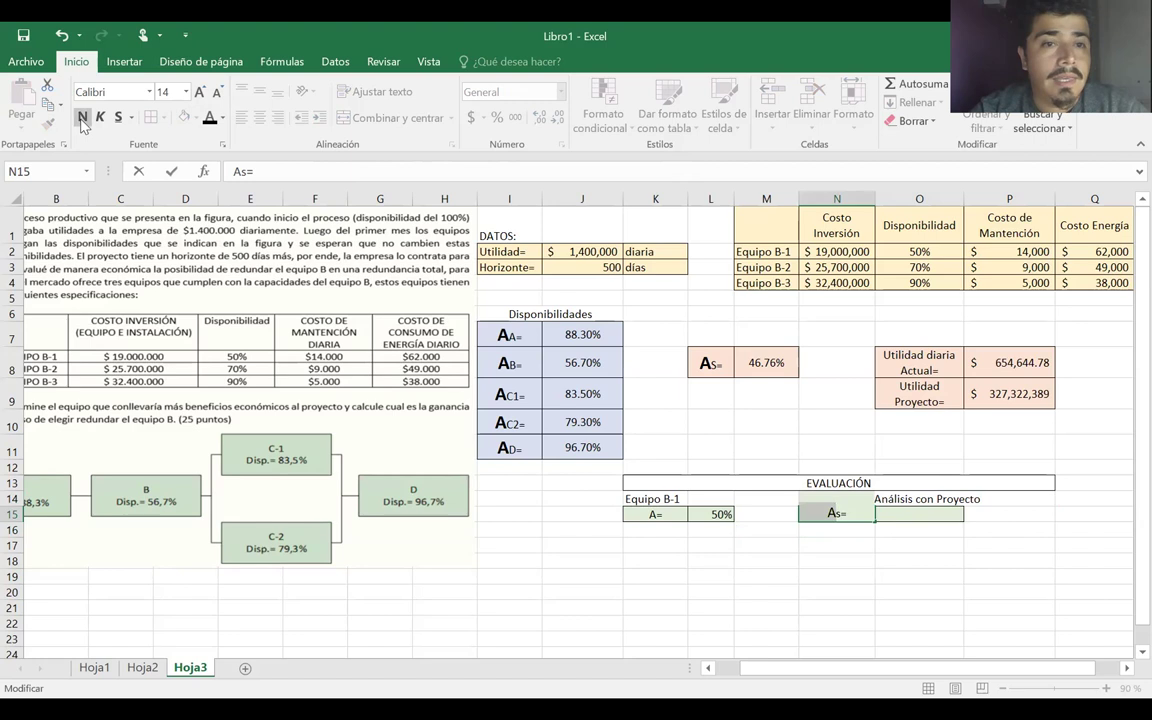
{"action": "key", "text": "Return"}
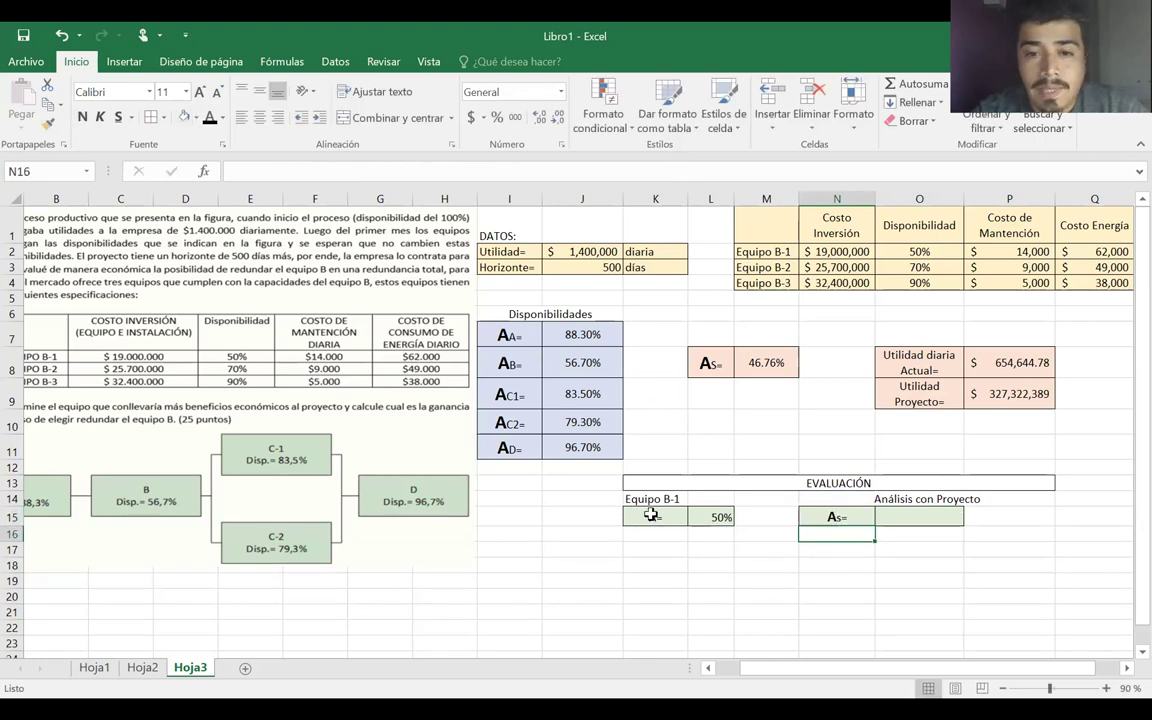
- Make the letter A of the A= label in K15 bold
{"action": "left_click", "coordinate": [650, 516]}
{"action": "double_click", "coordinate": [655, 517]}
{"action": "left_click_drag", "start_coordinate": [648, 517], "coordinate": [661, 517]}
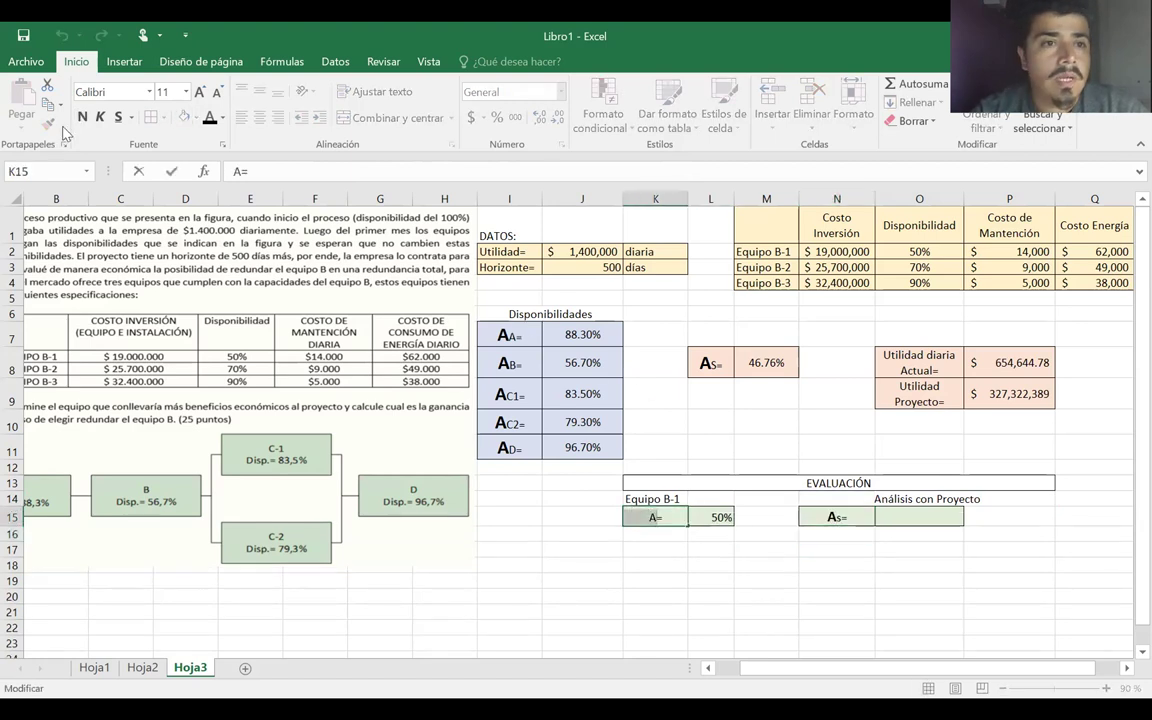
{"action": "key", "text": "Return"}
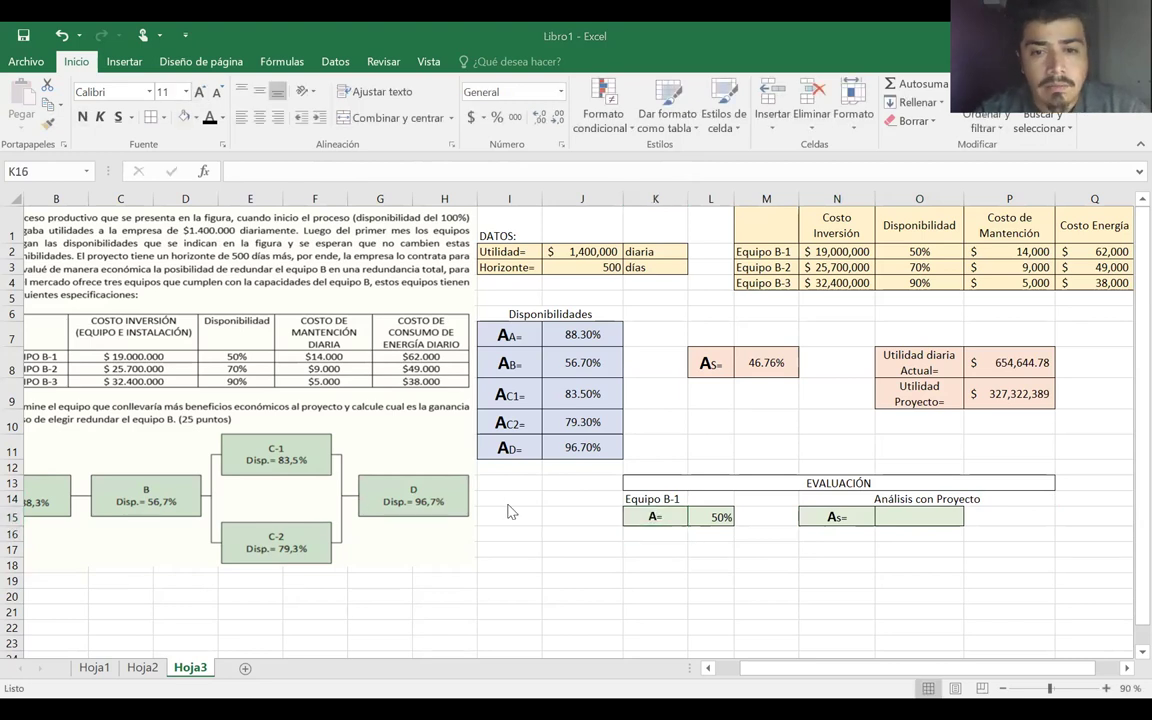
- Sketch in ink a redundant block below block B in the process diagram, connected in parallel with it
{"action": "scroll", "coordinate": [509, 507], "scroll_direction": "left", "scroll_amount": 1}
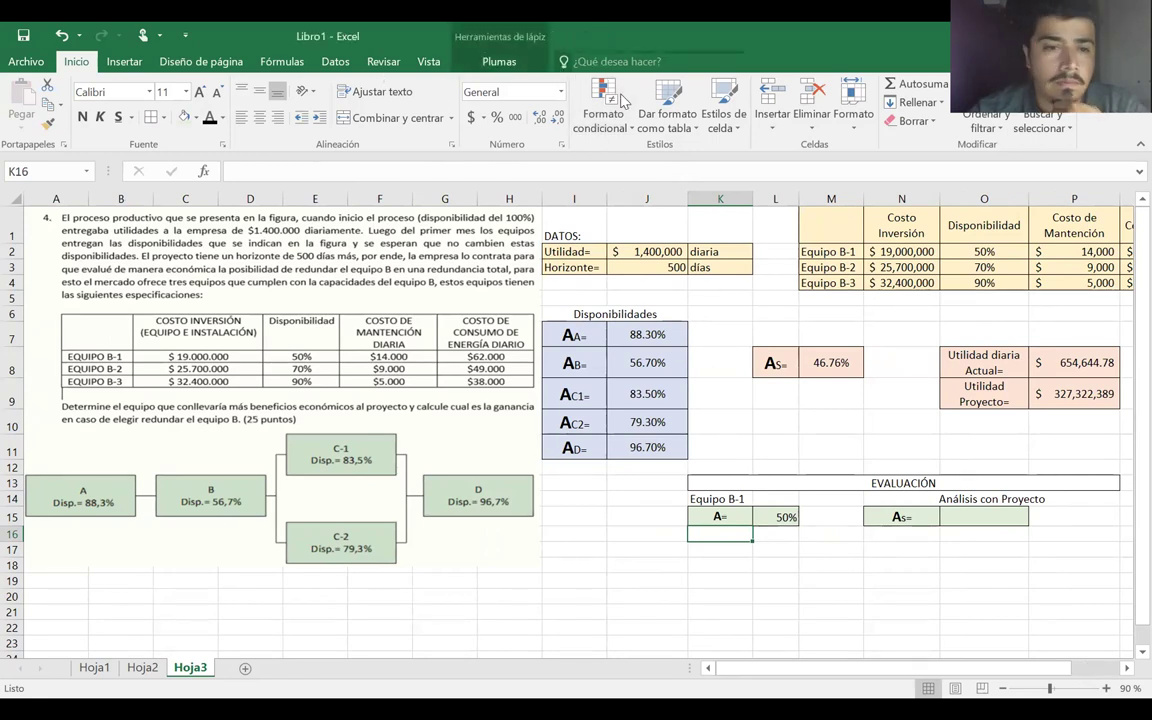
{"action": "left_click_drag", "start_coordinate": [143, 494], "coordinate": [160, 540]}
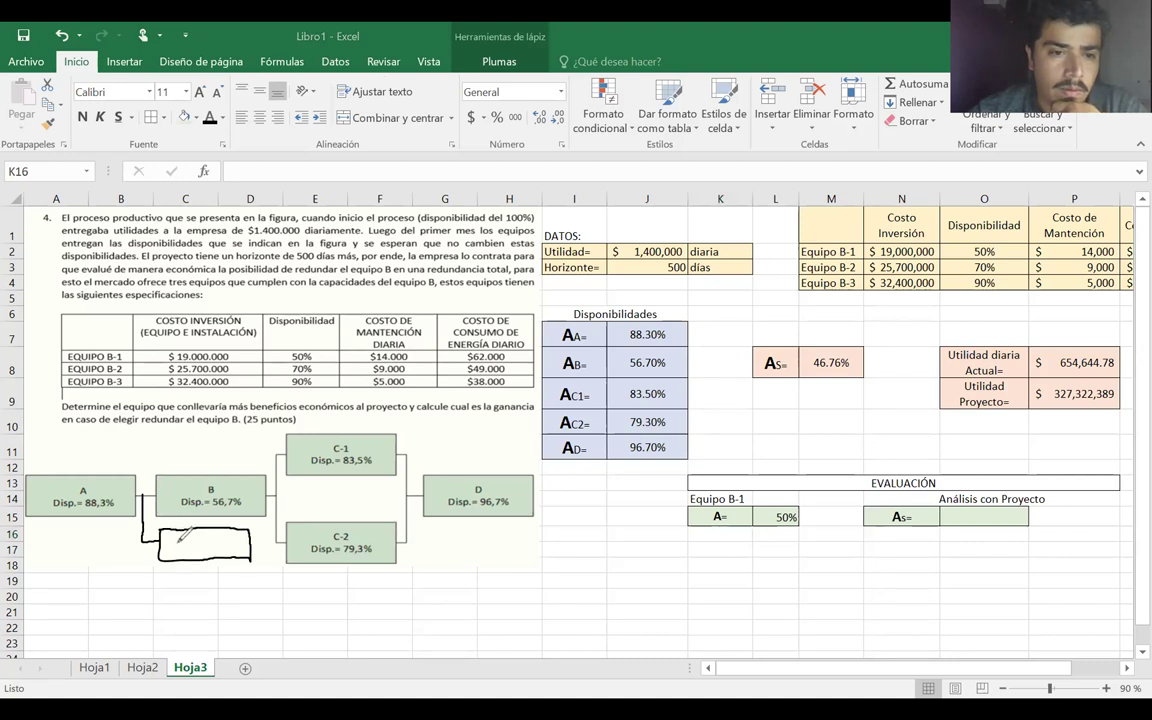
{"action": "mouse_move", "coordinate": [178, 538]}
{"action": "left_mouse_down"}
{"action": "mouse_move", "coordinate": [236, 556]}
{"action": "mouse_move", "coordinate": [270, 494]}
{"action": "left_mouse_up"}
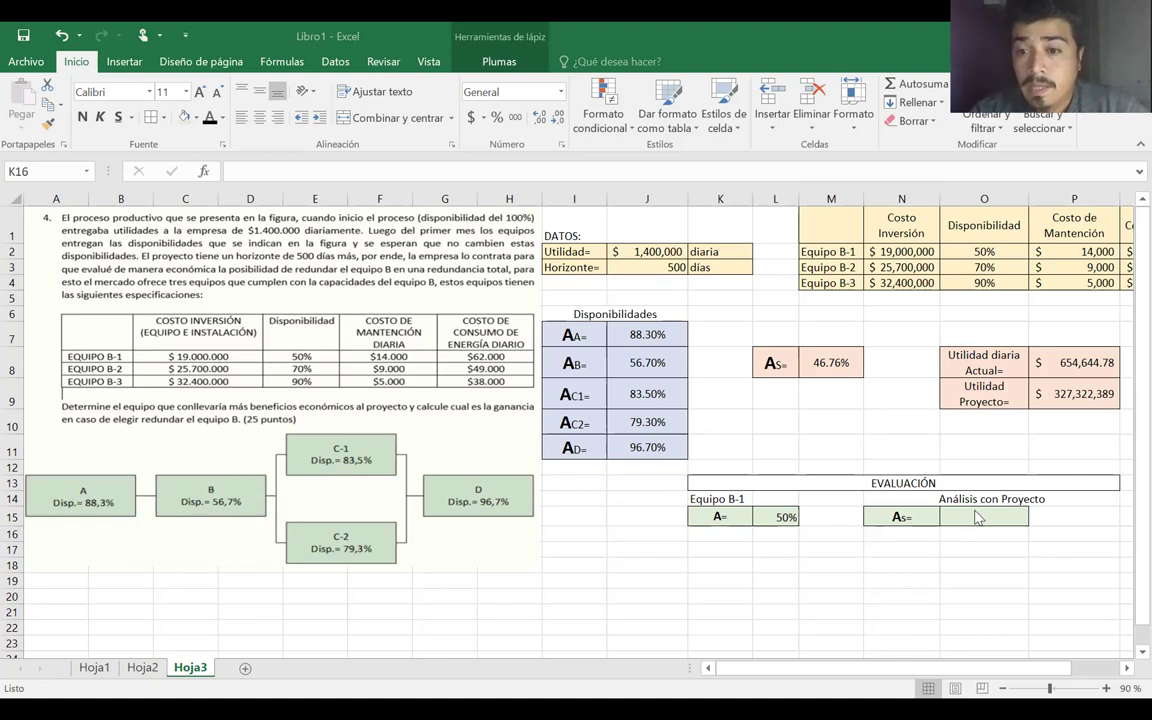
{"action": "left_click", "coordinate": [971, 519]}
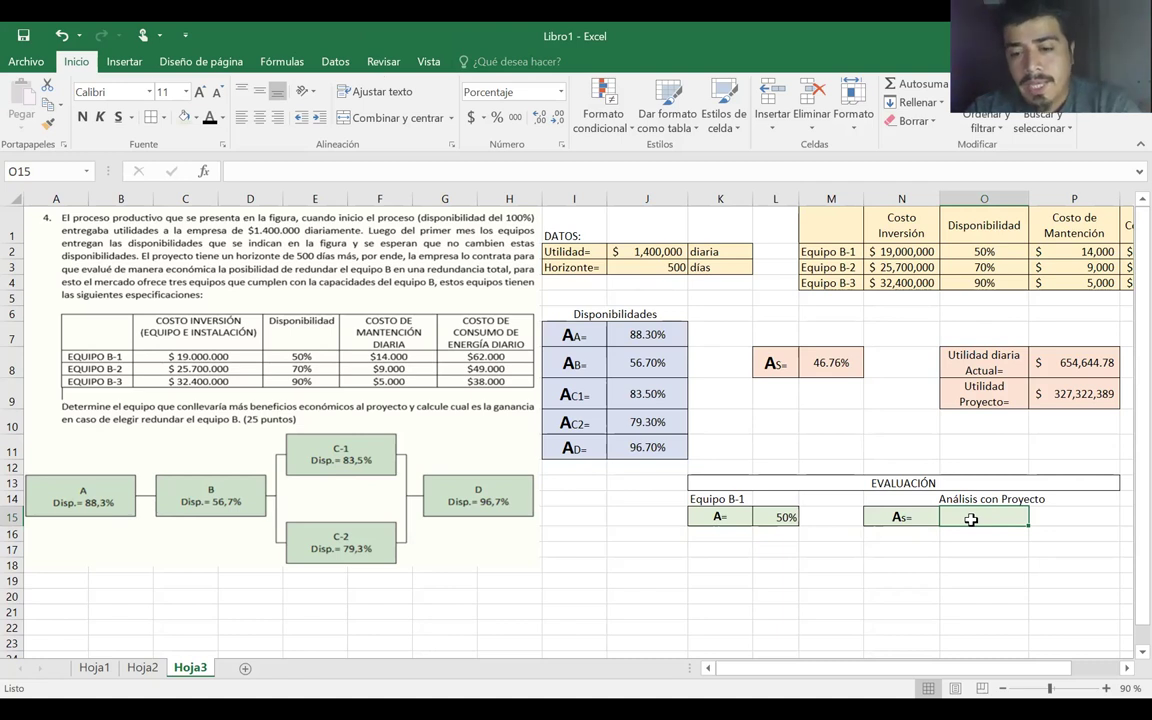
{"action": "type", "text": "="}
{"action": "left_click", "coordinate": [820, 361]}
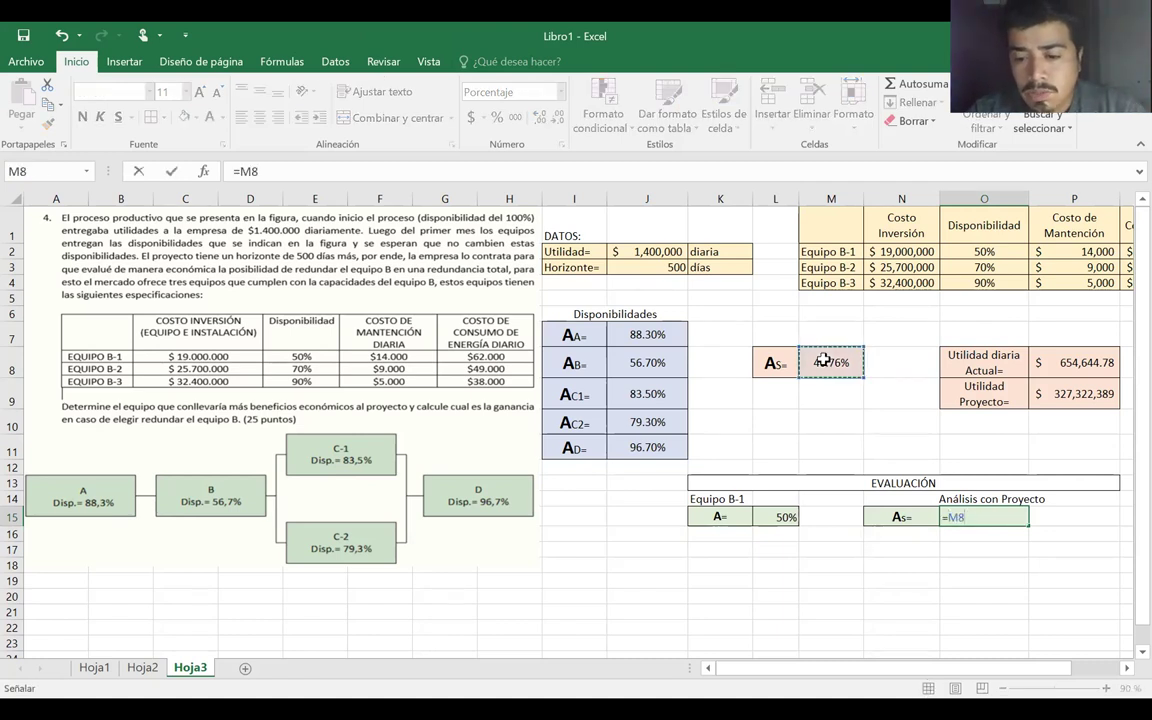
{"action": "key", "text": "Return"}
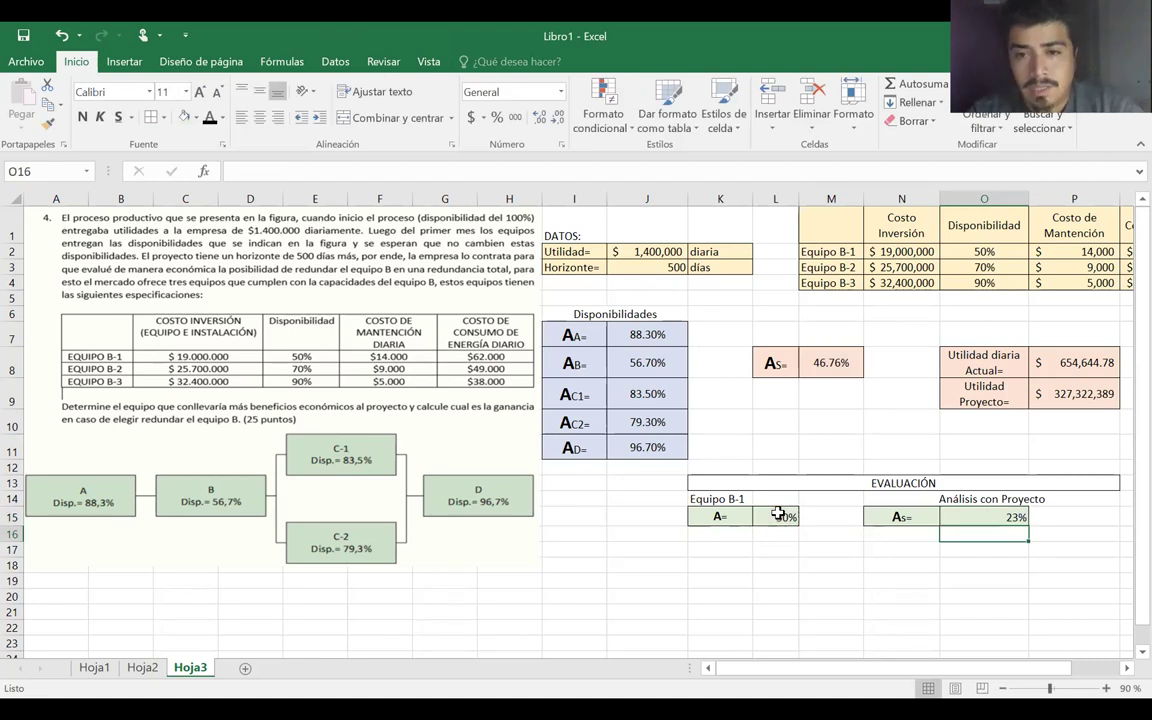
{"action": "left_click", "coordinate": [999, 516]}
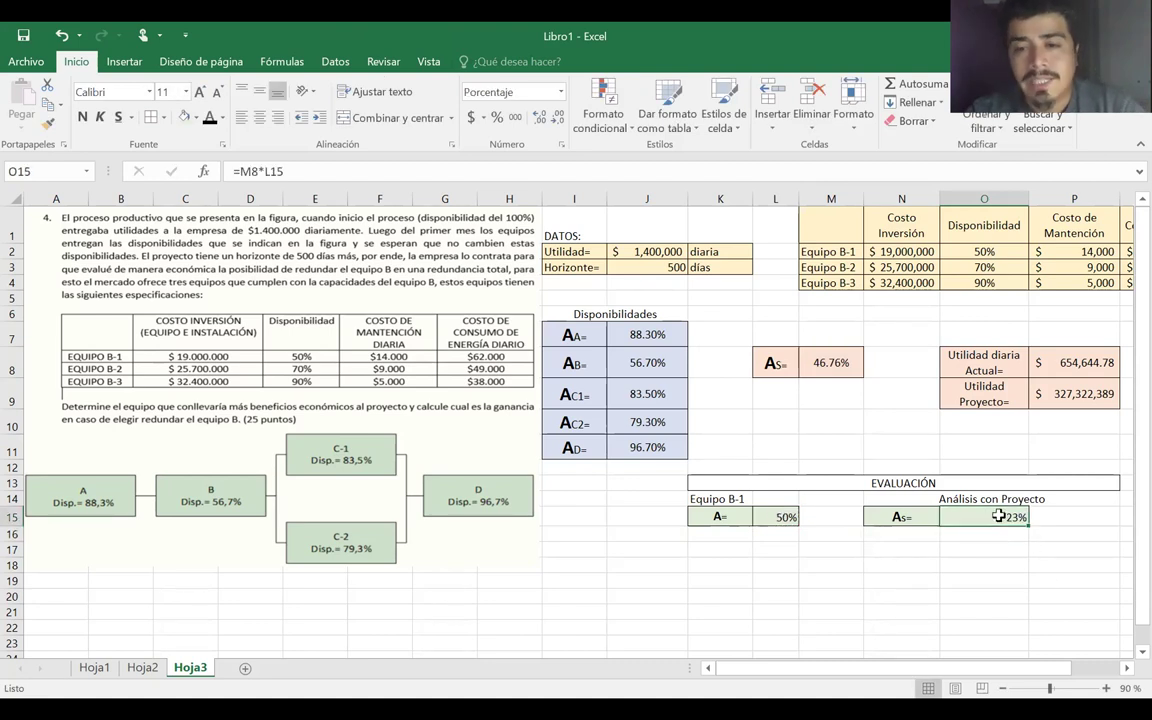
{"action": "key", "text": "Delete"}
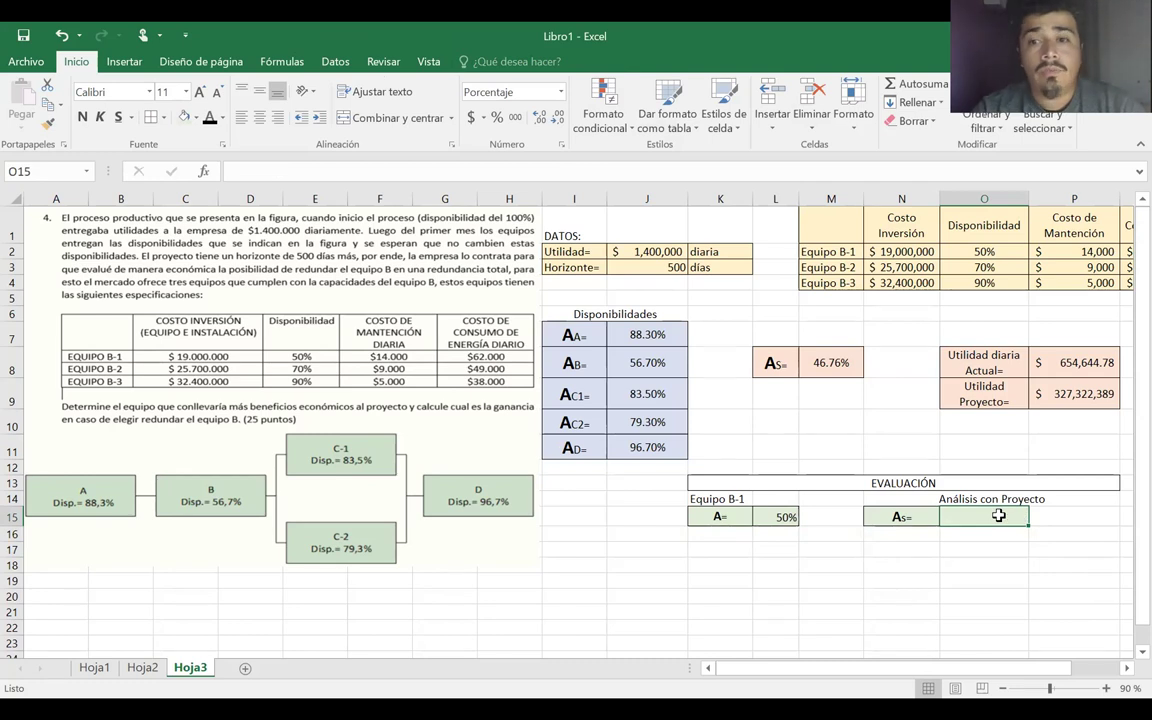
- Start a formula in O15 and sketch in ink a block labelled B-1 below block B, connected in parallel with it
{"action": "type", "text": "="}
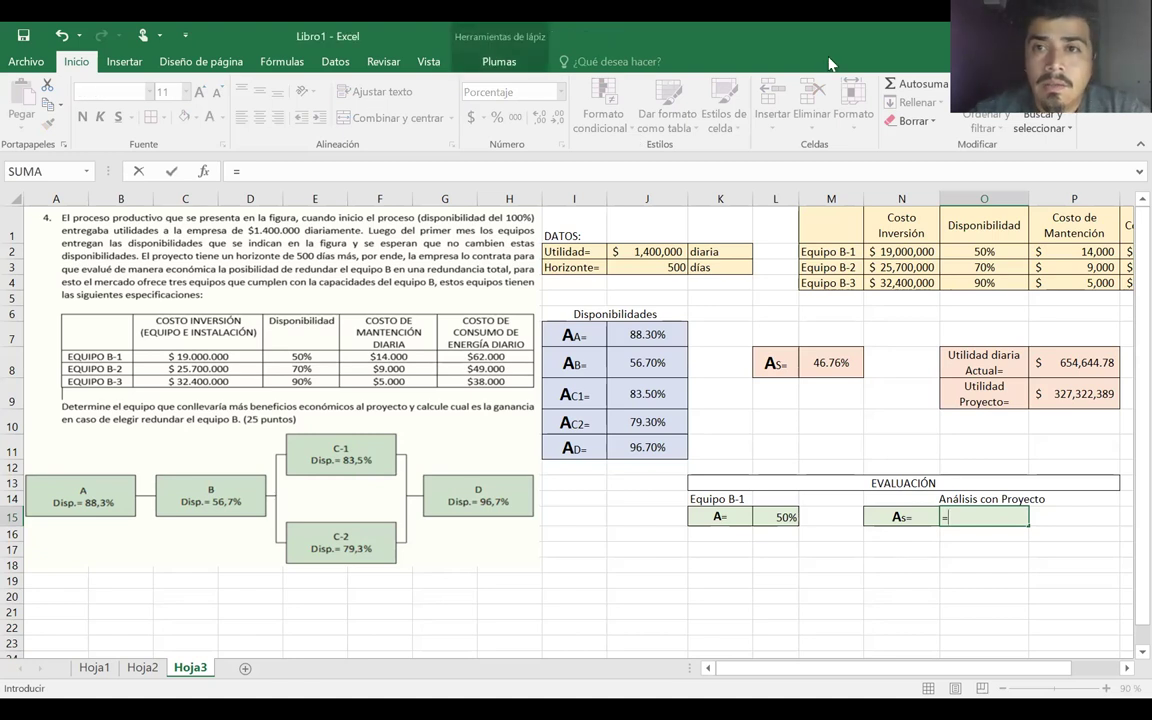
{"action": "mouse_move", "coordinate": [143, 497]}
{"action": "left_mouse_down"}
{"action": "mouse_move", "coordinate": [152, 540]}
{"action": "mouse_move", "coordinate": [236, 557]}
{"action": "mouse_move", "coordinate": [157, 532]}
{"action": "mouse_move", "coordinate": [193, 548]}
{"action": "mouse_move", "coordinate": [248, 546]}
{"action": "left_mouse_up"}
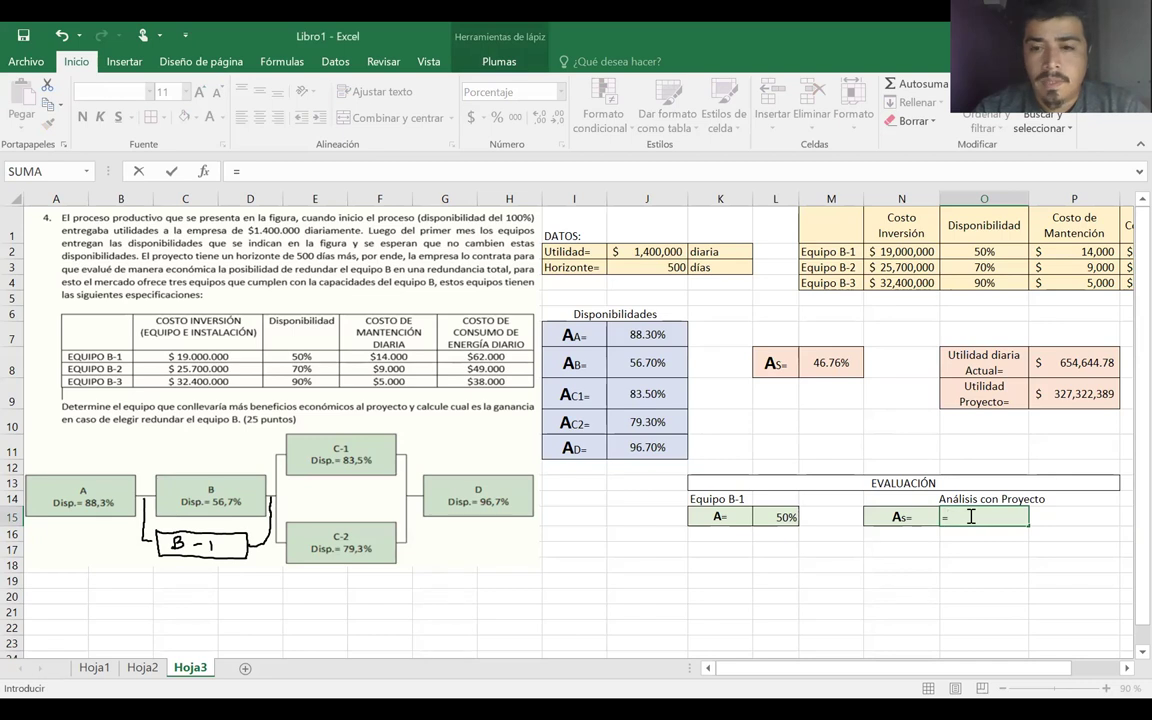
- Build the first part of the O15 formula from block A and the parallel B and B-1 pair: =J7*(1-(1-J8)*(1-L15))
{"action": "left_click", "coordinate": [612, 333]}
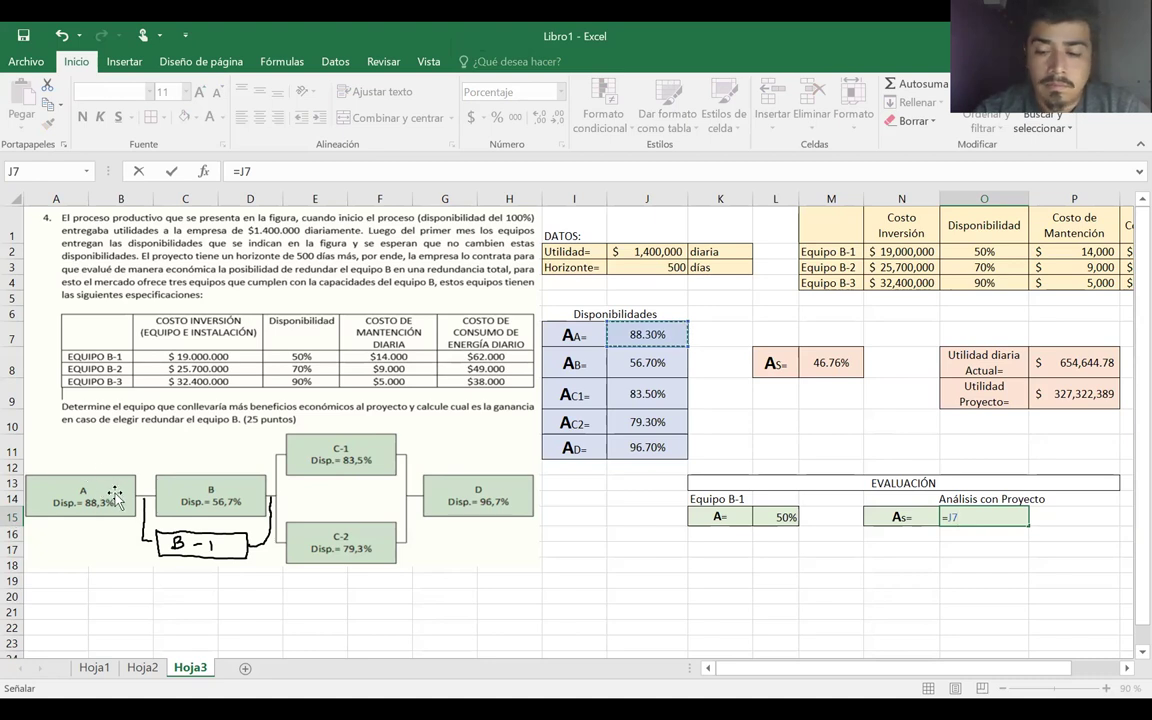
{"action": "type", "text": "("}
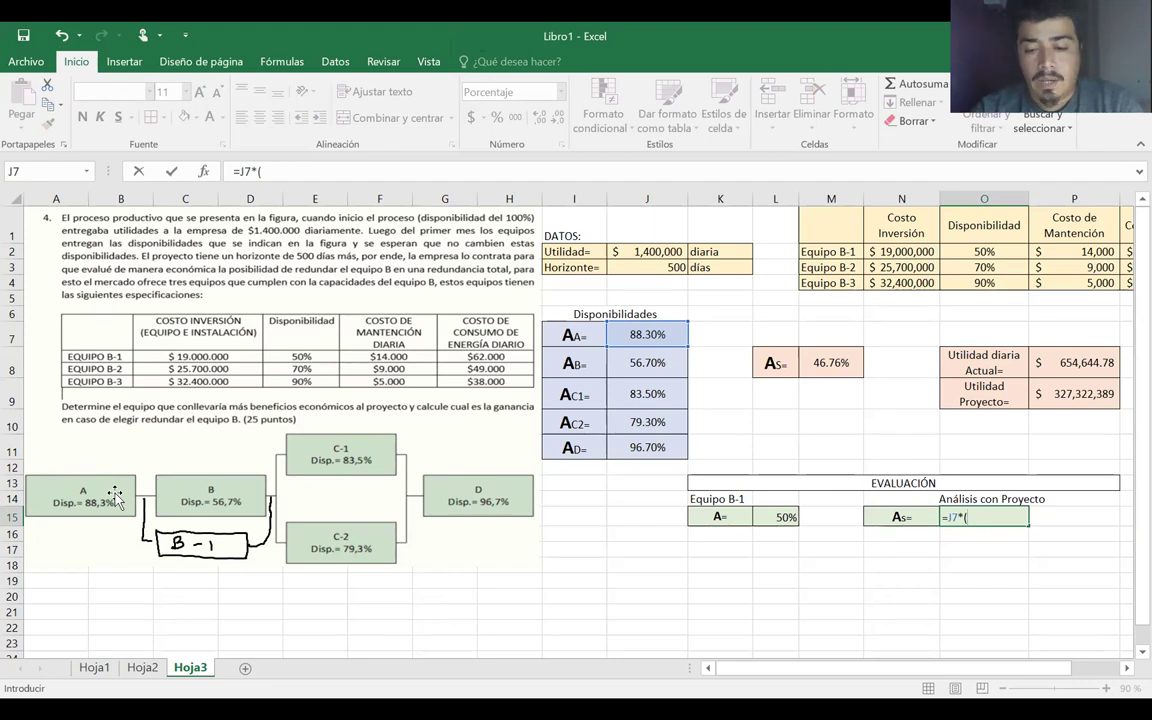
{"action": "type", "text": "1-"}
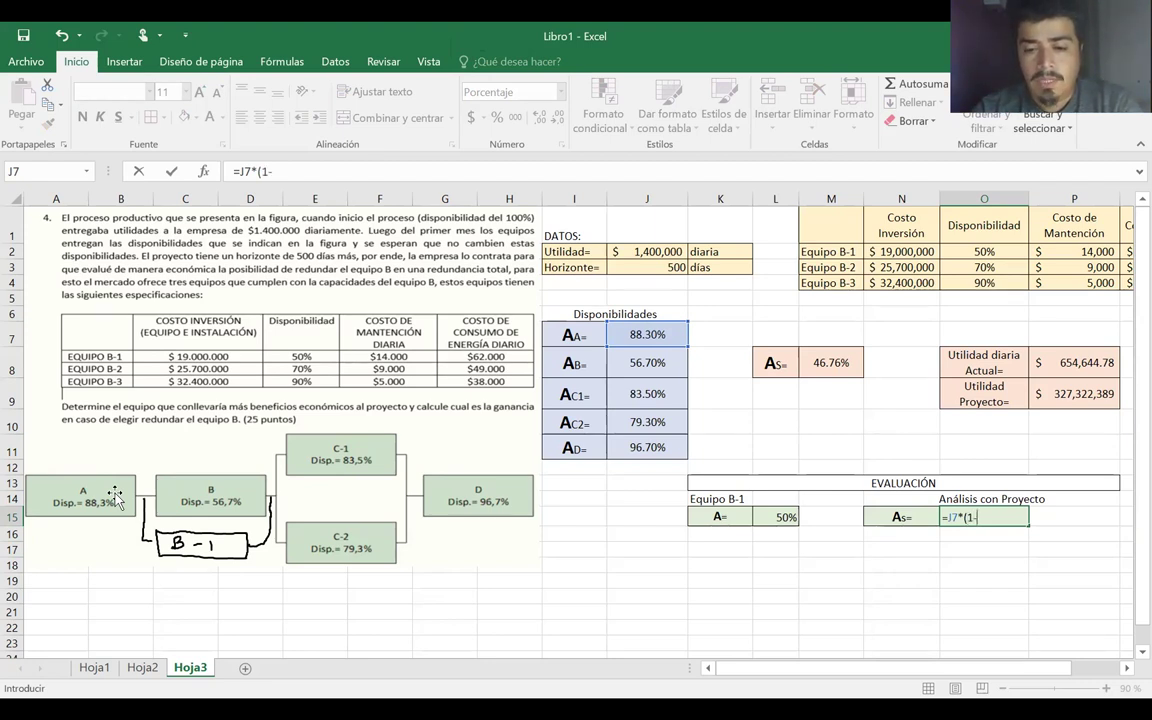
{"action": "type", "text": "(1"}
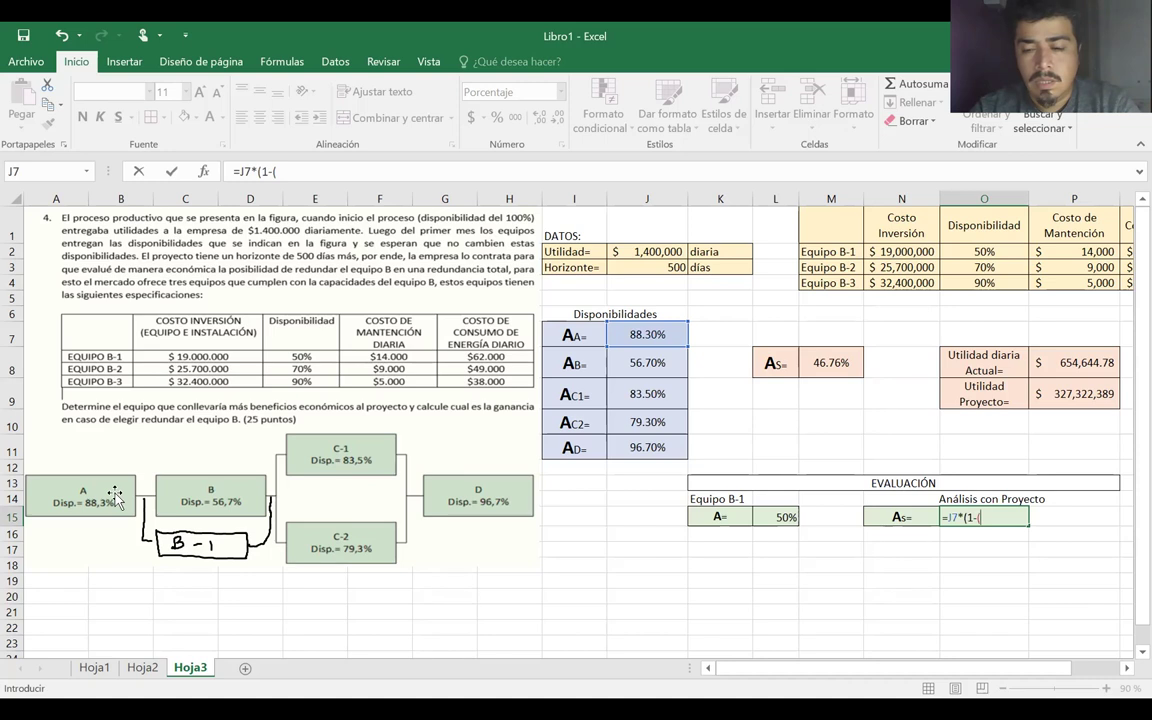
{"action": "type", "text": "-"}
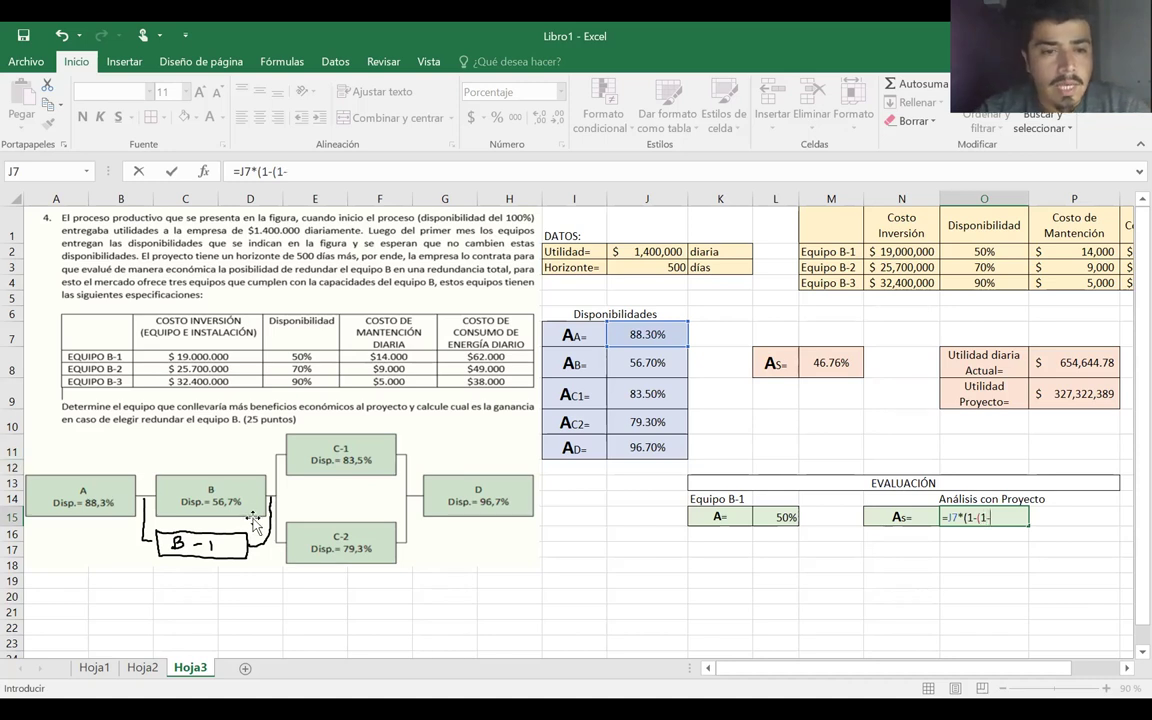
{"action": "left_click", "coordinate": [668, 361]}
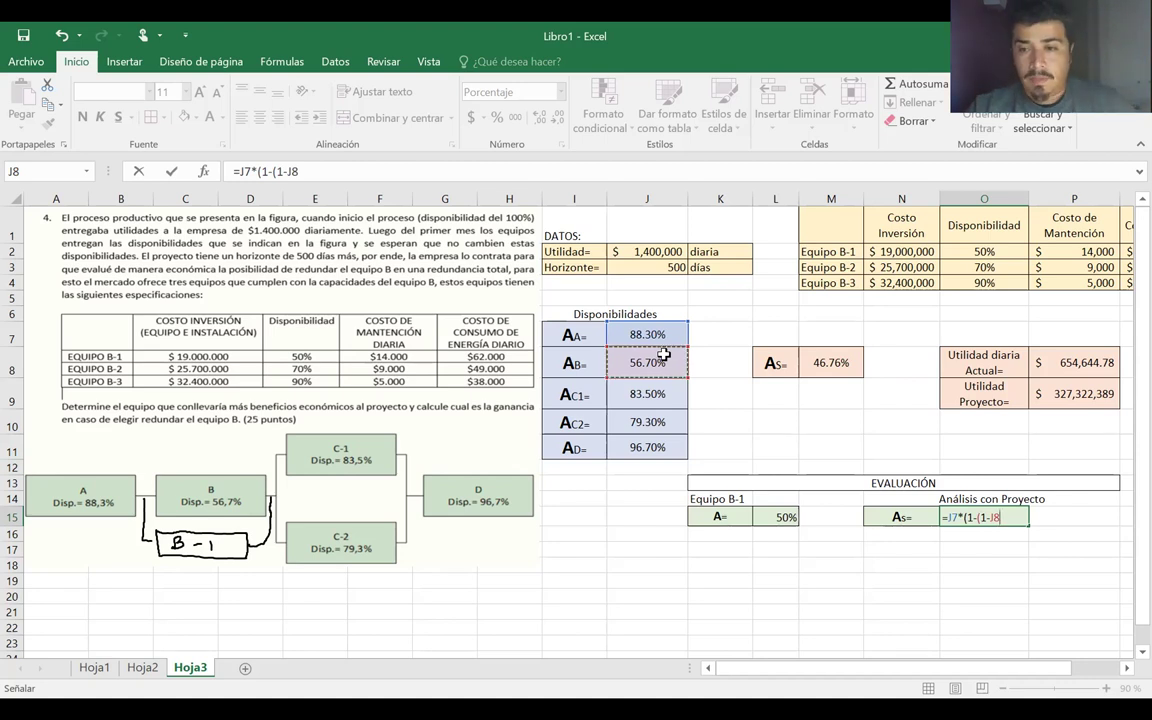
{"action": "type", "text": ")*("}
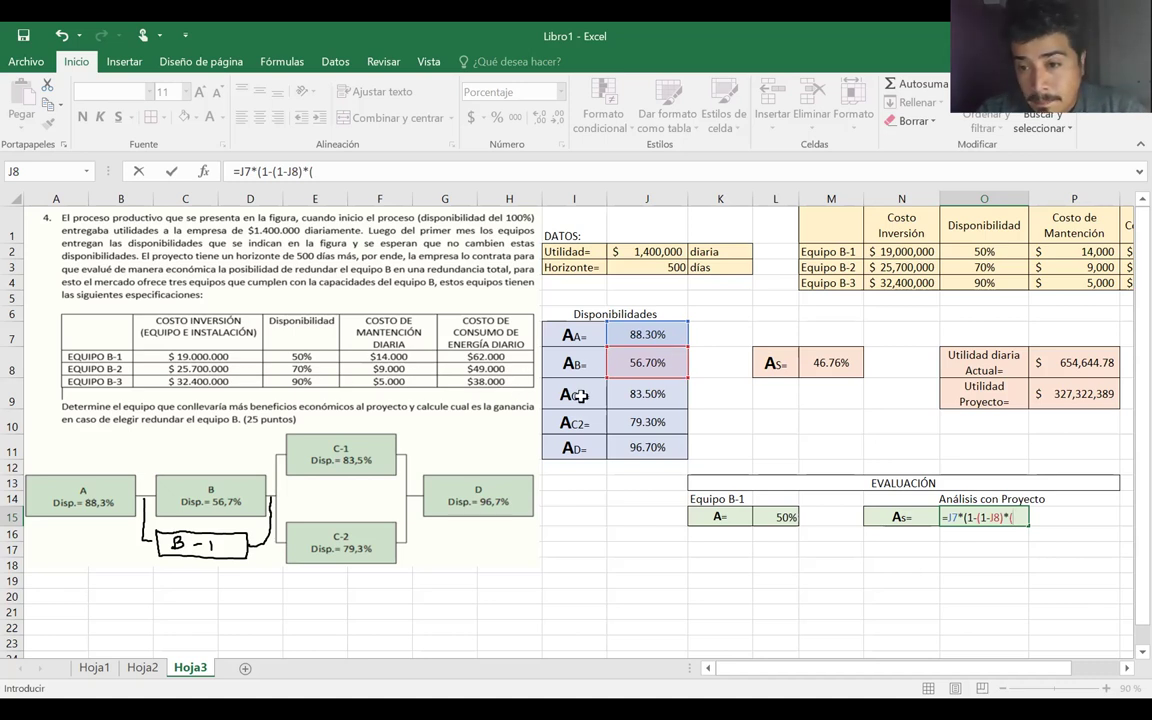
{"action": "type", "text": "1"}
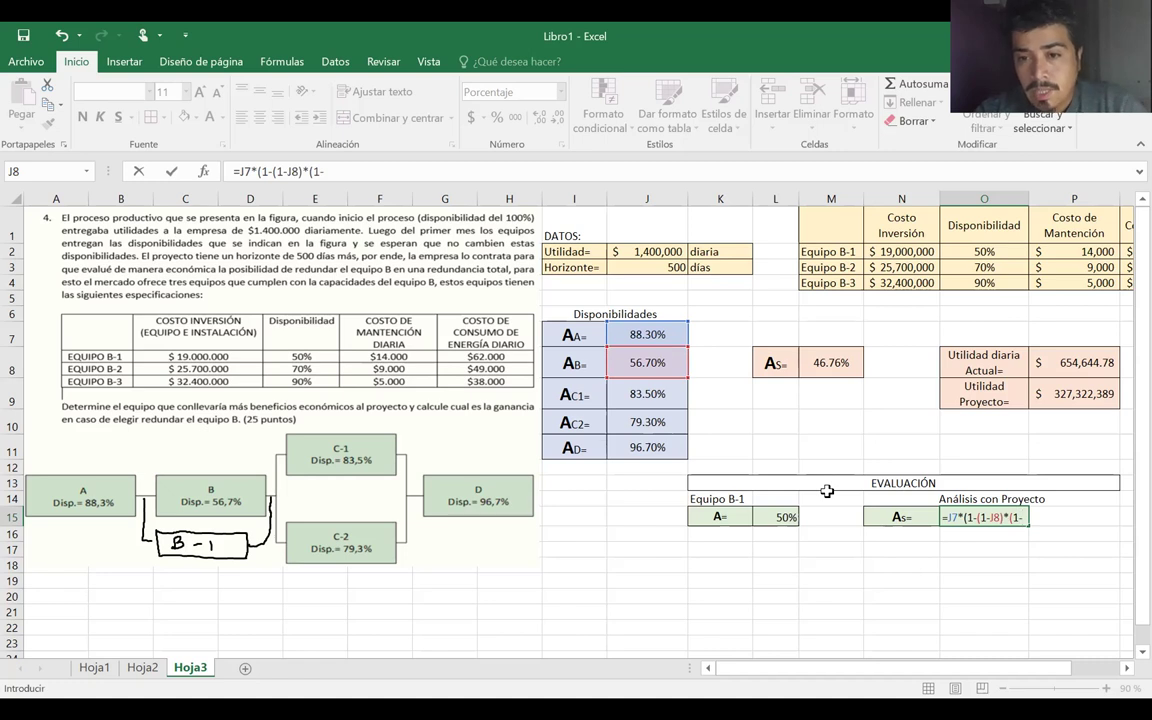
{"action": "type", "text": "-"}
{"action": "left_click", "coordinate": [766, 515]}
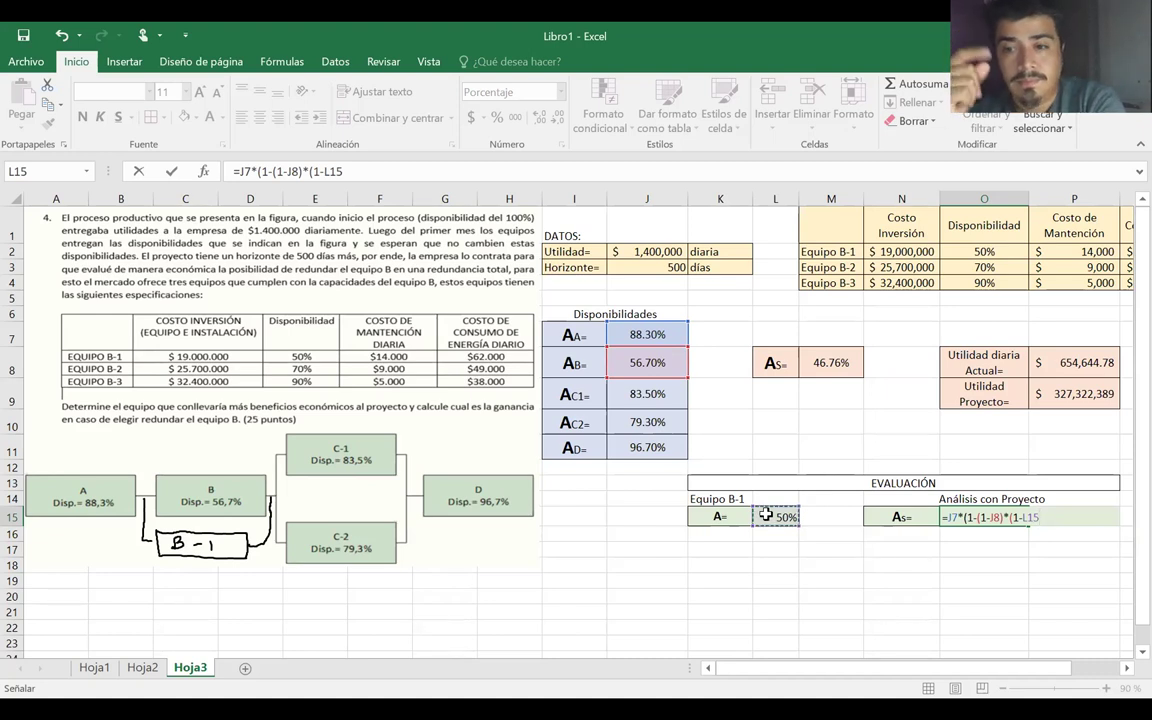
{"action": "type", "text": ")"}
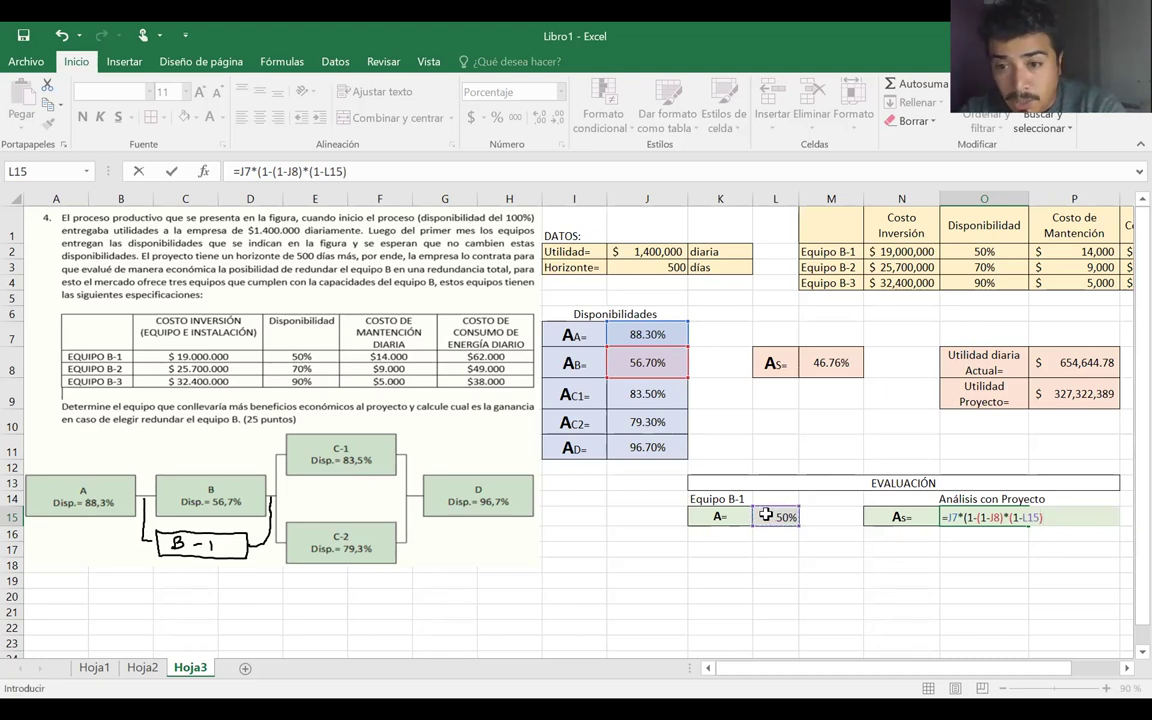
{"action": "type", "text": ")*("}
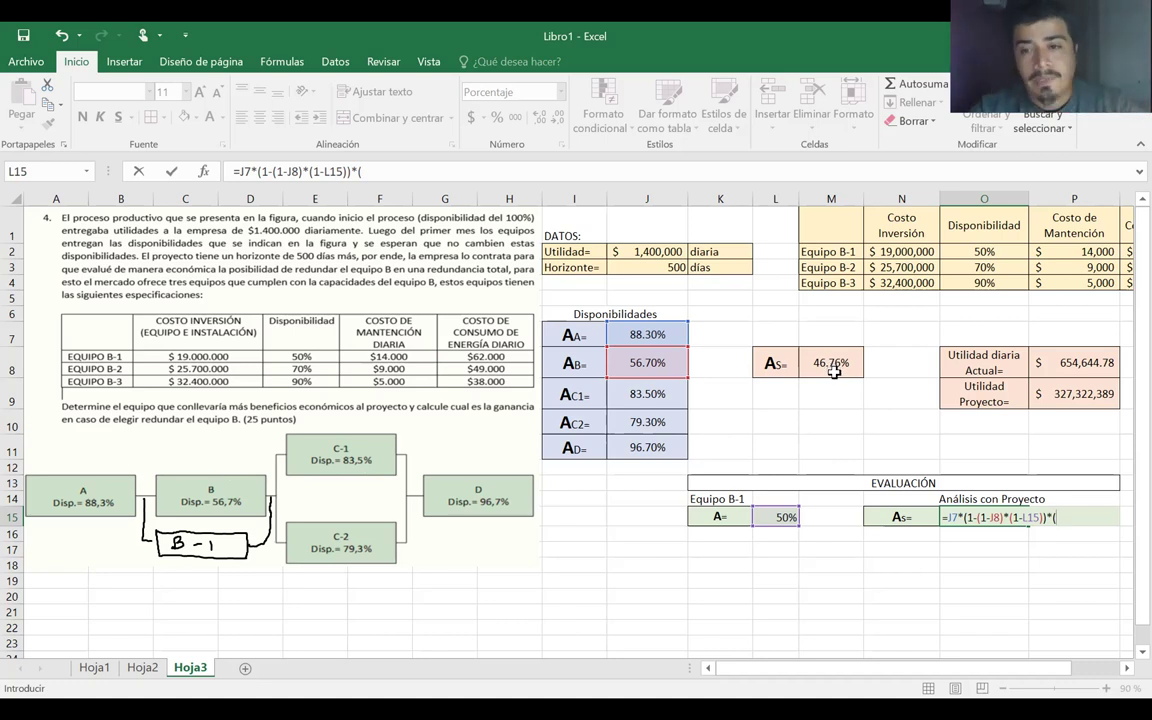
- Complete the system availability formula in O15 by multiplying by the parallel C-1 and C-2 term (1-(1-J9)*(1-J10)) and by J11
{"action": "type", "text": "1"}
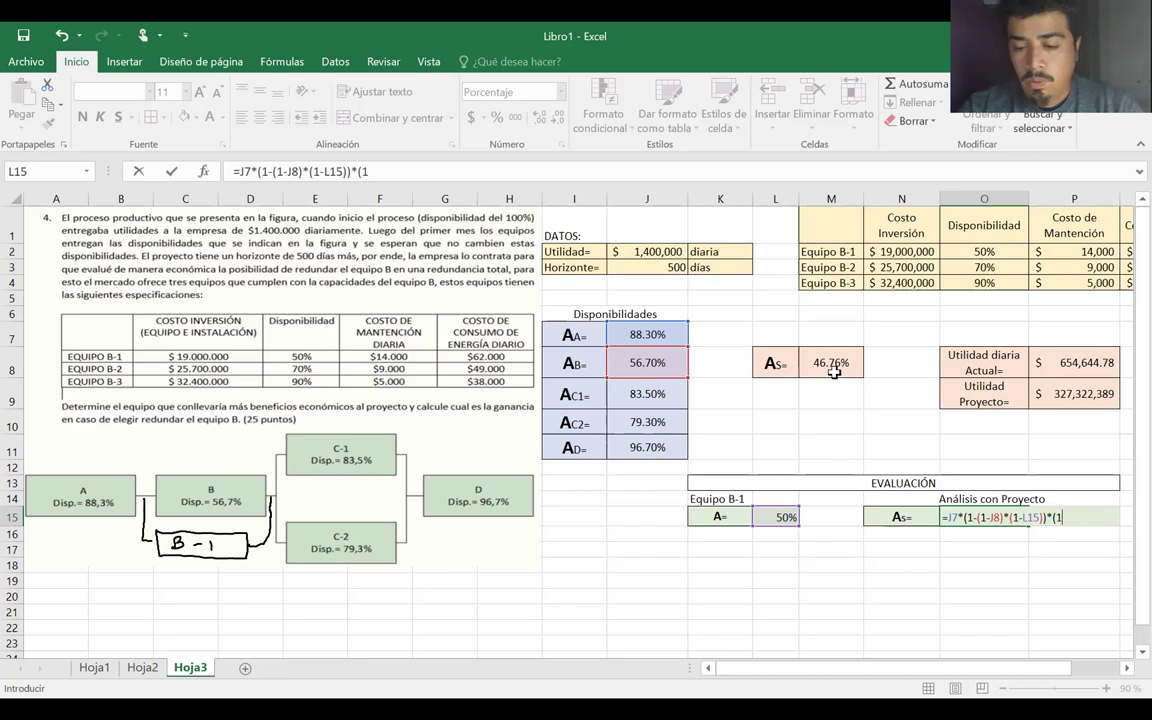
{"action": "type", "text": "-(1"}
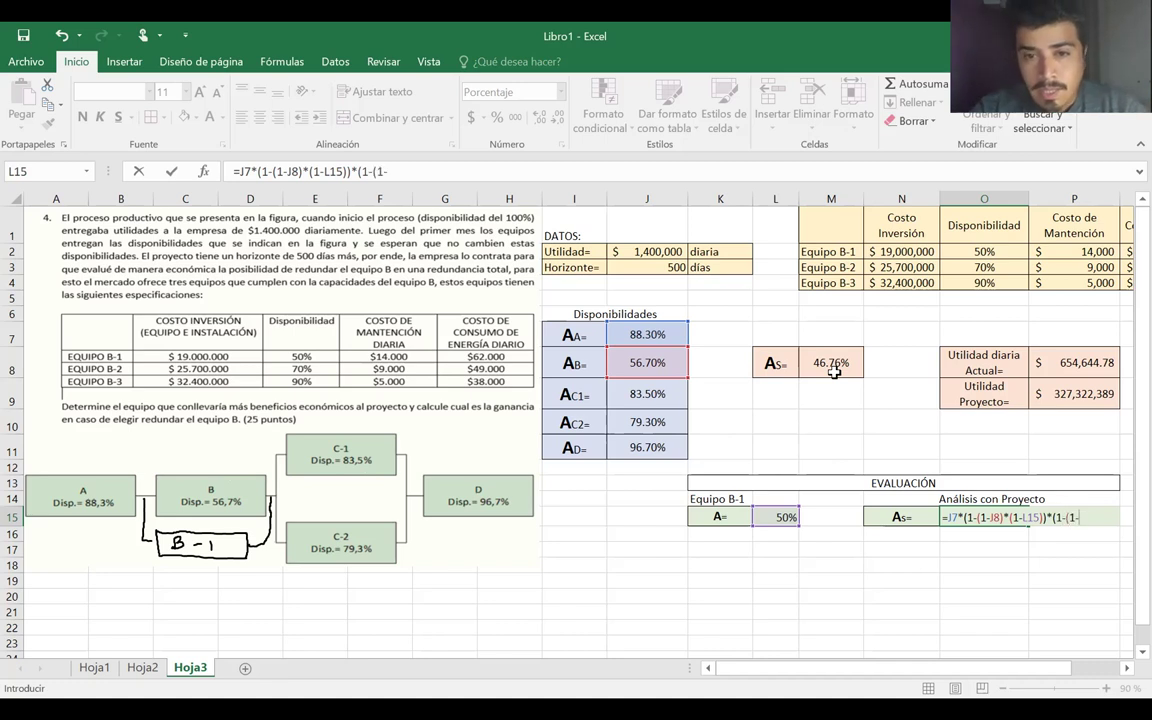
{"action": "type", "text": "-"}
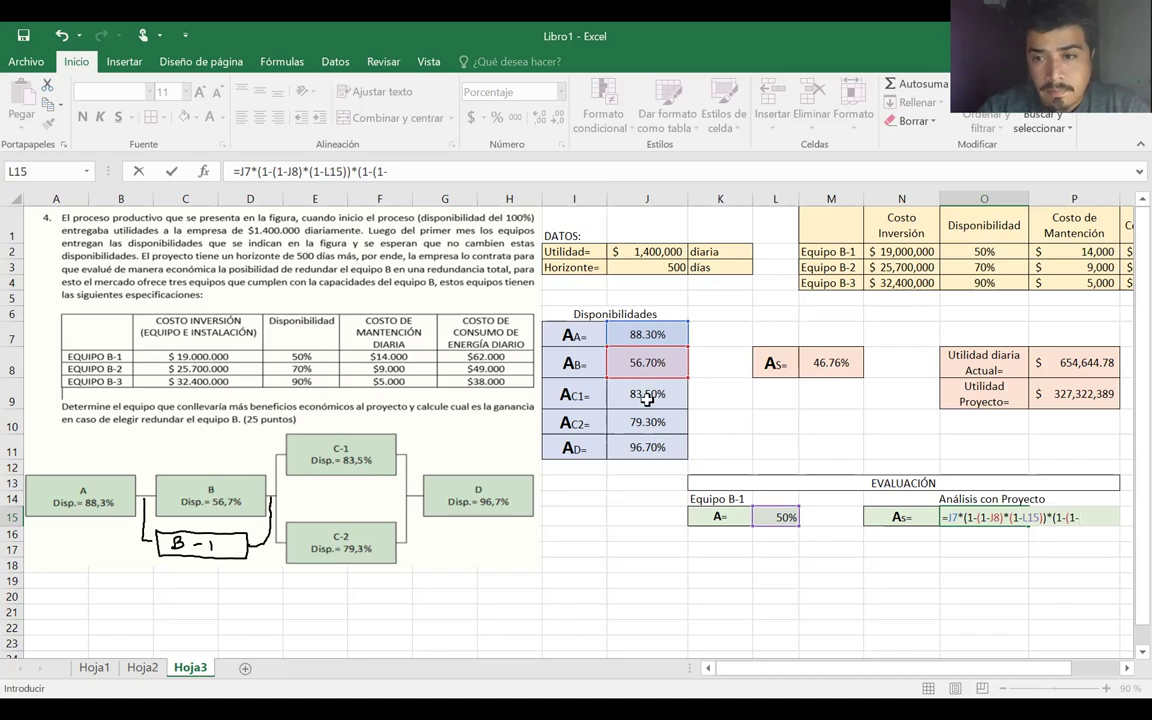
{"action": "left_click", "coordinate": [647, 397]}
{"action": "type", "text": ")*(1"}
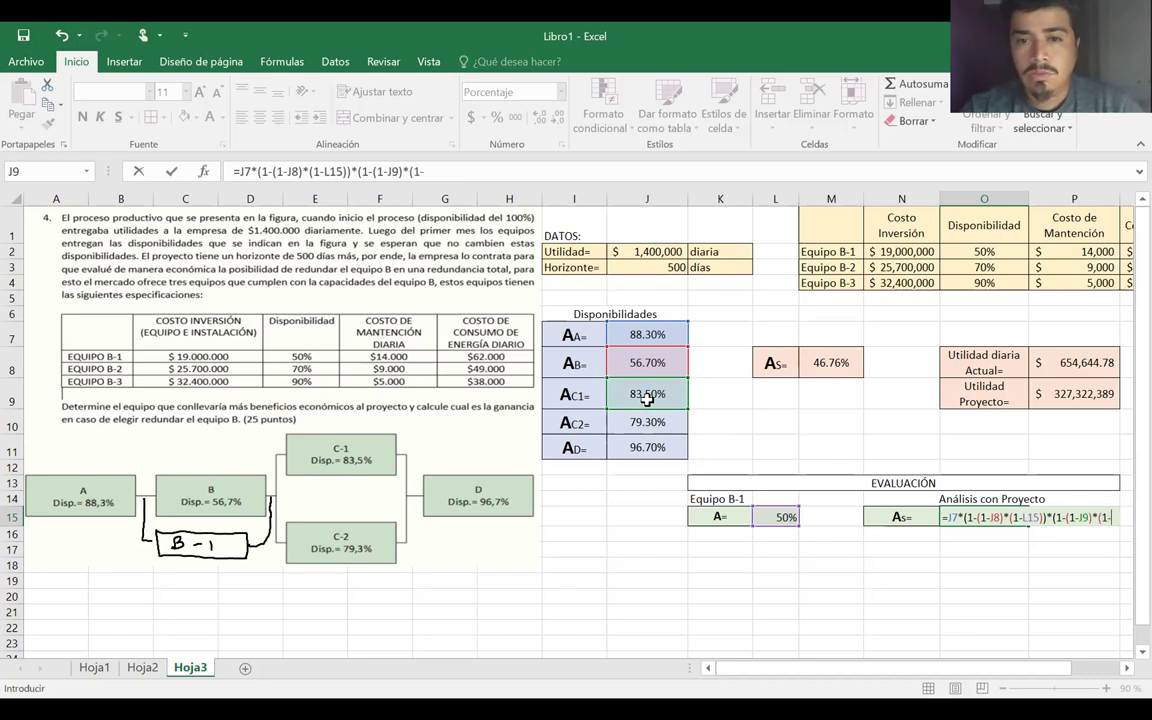
{"action": "type", "text": "-"}
{"action": "left_click", "coordinate": [622, 425]}
{"action": "type", "text": "))"}
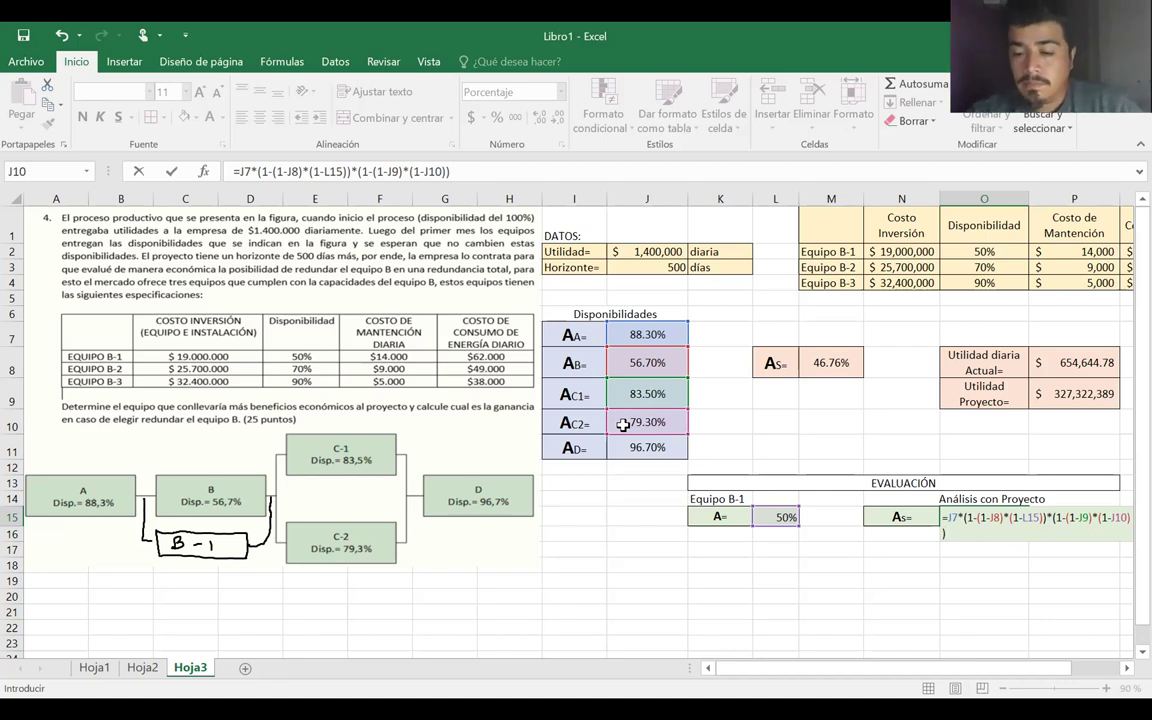
{"action": "type", "text": "*"}
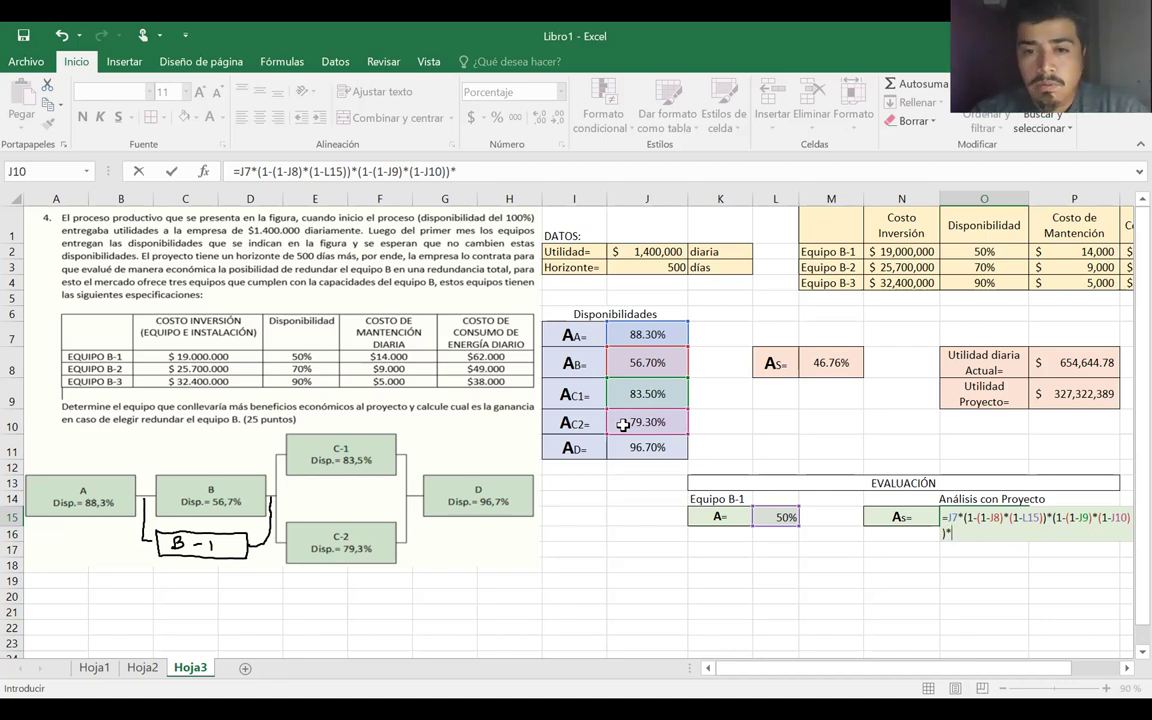
{"action": "left_click", "coordinate": [616, 448]}
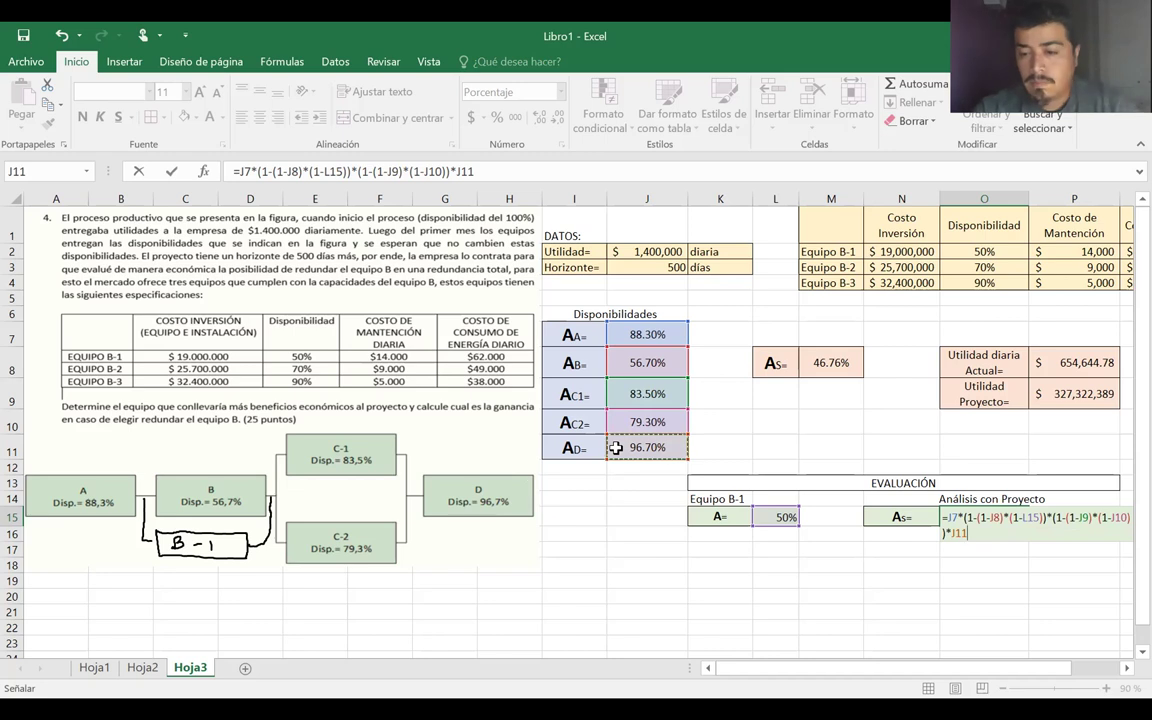
{"action": "key", "text": "Return"}
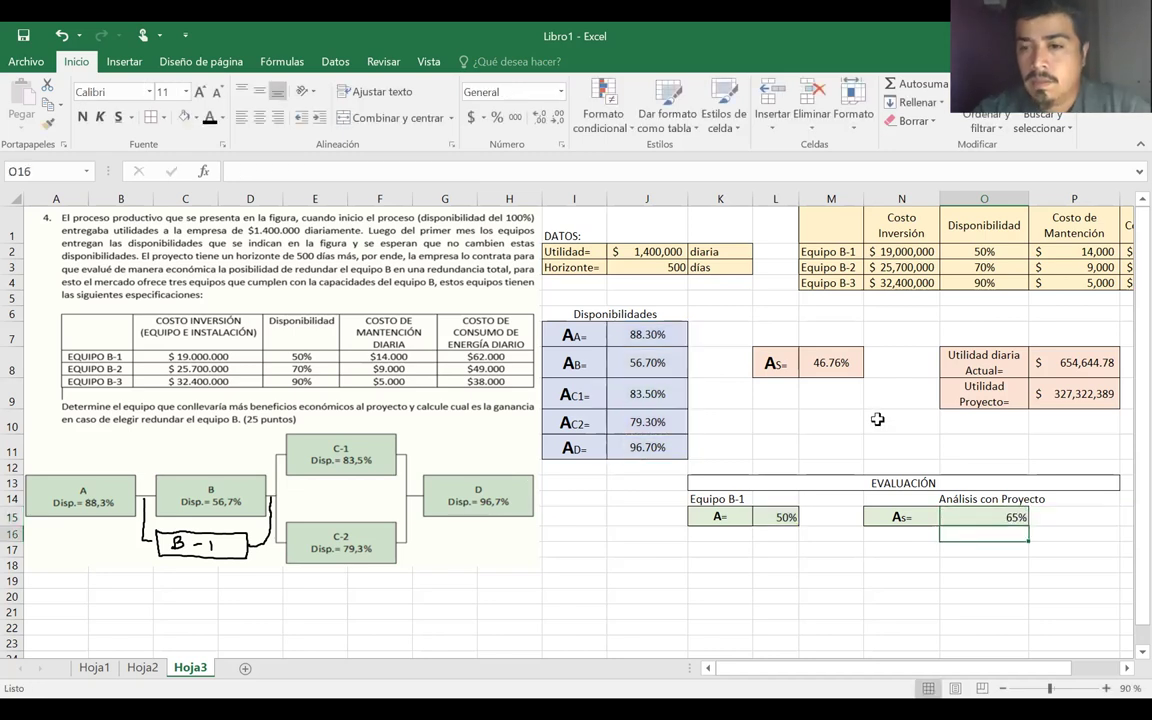
- Centre the system availability in O15 horizontally and vertically and display it with two decimal places
{"action": "left_click", "coordinate": [976, 516]}
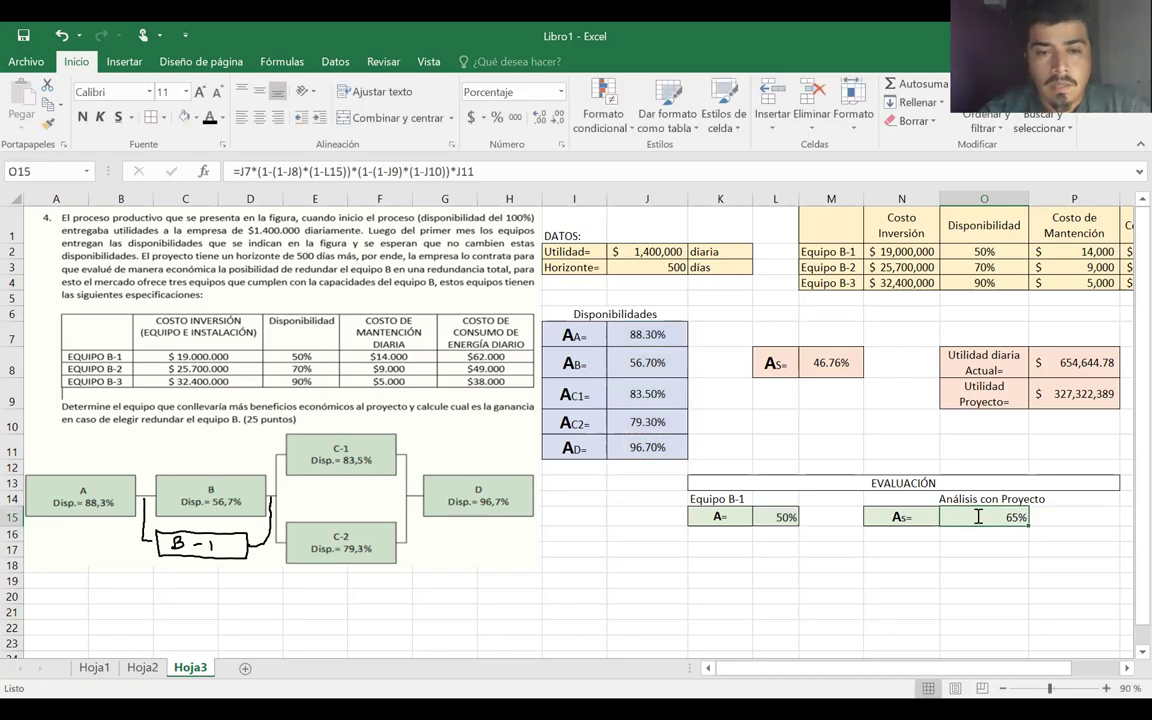
{"action": "double_click", "coordinate": [976, 516]}
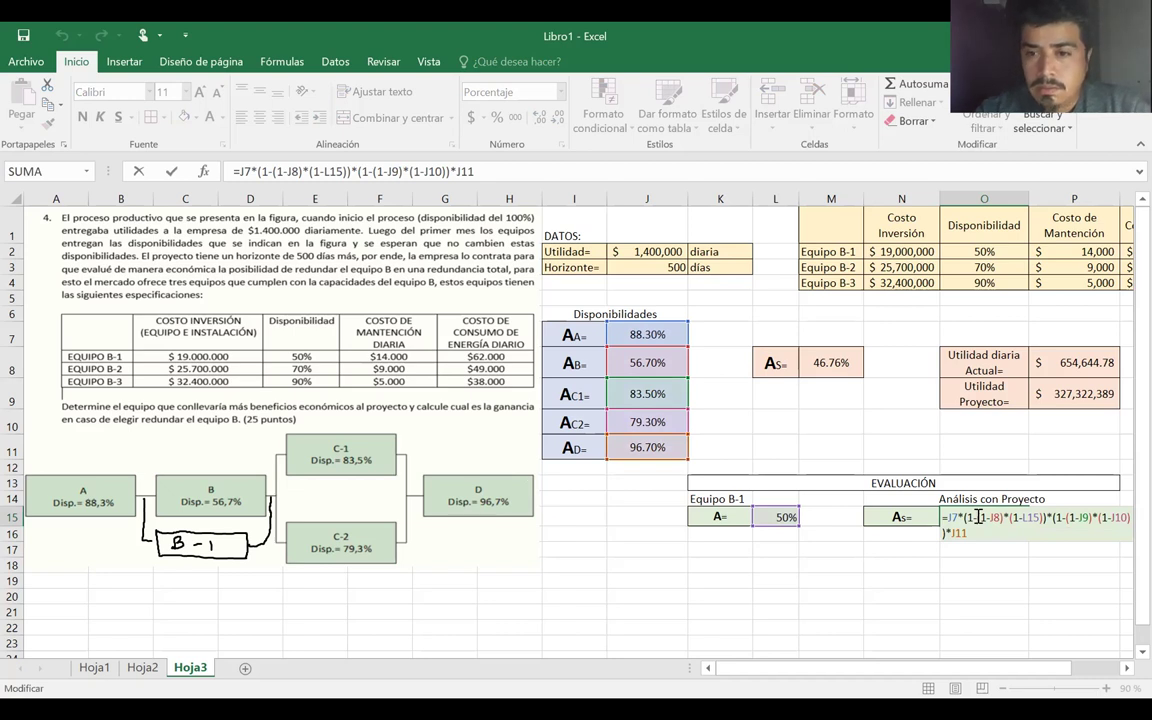
{"action": "key", "text": "Return"}
{"action": "left_click", "coordinate": [976, 516]}
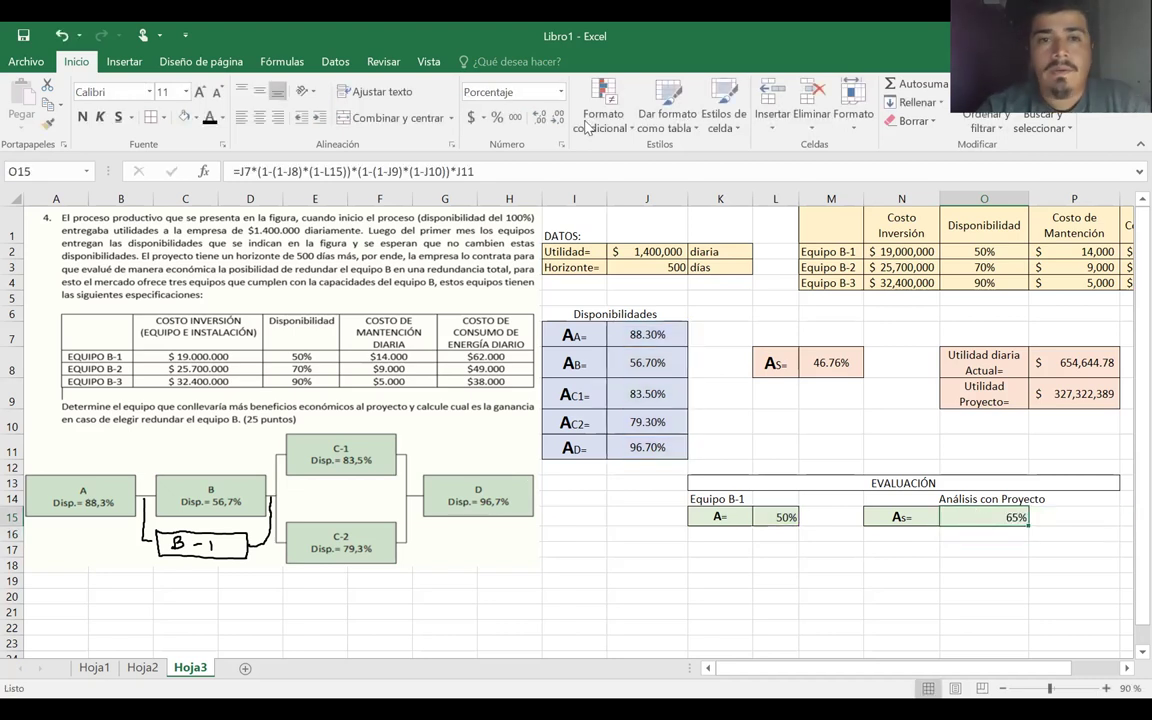
{"action": "left_click", "coordinate": [259, 91]}
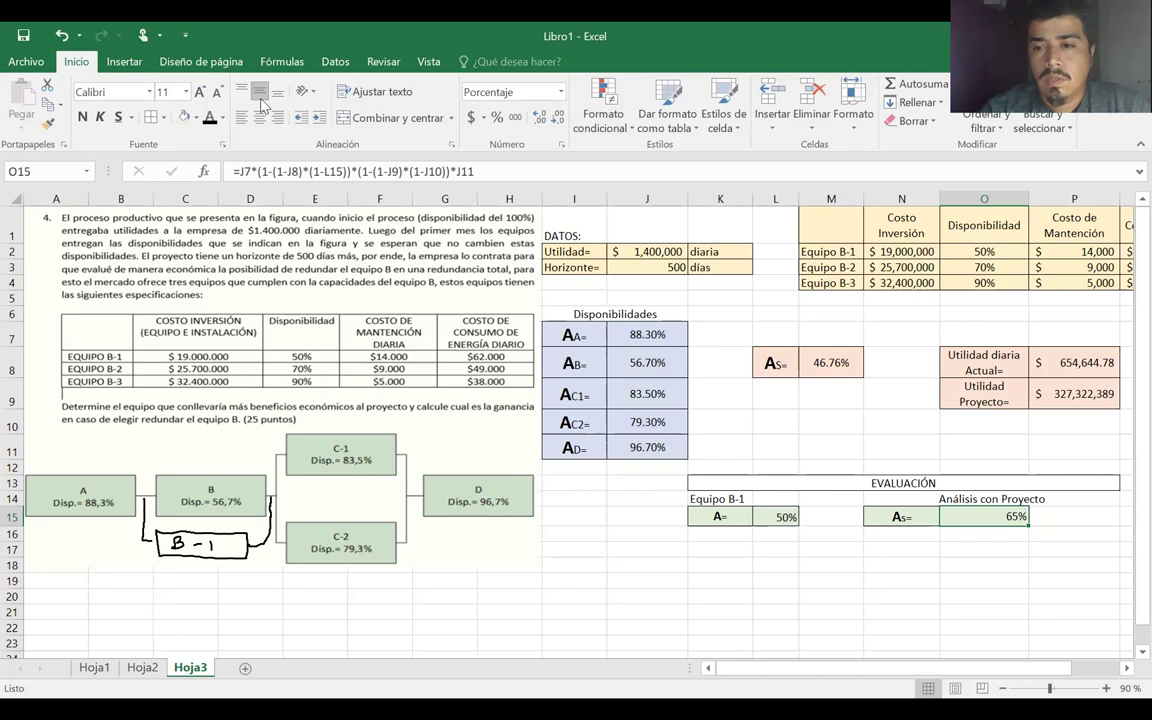
{"action": "left_click", "coordinate": [259, 117]}
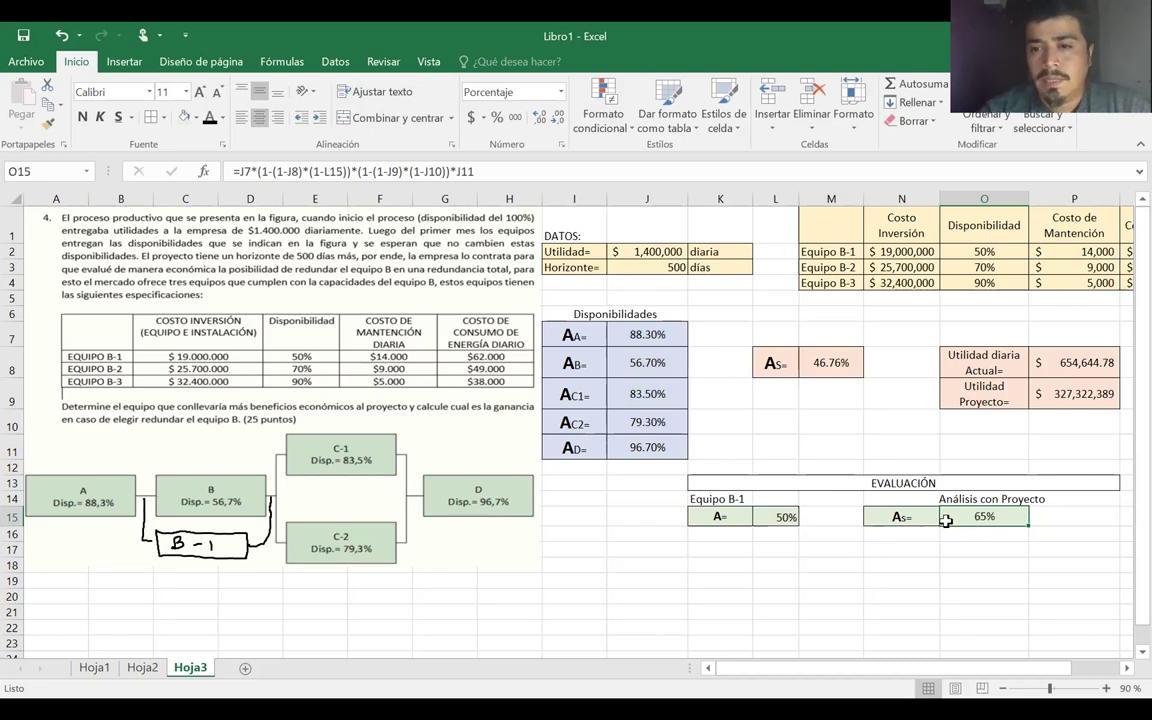
{"action": "left_click", "coordinate": [538, 117]}
{"action": "left_click", "coordinate": [538, 117]}
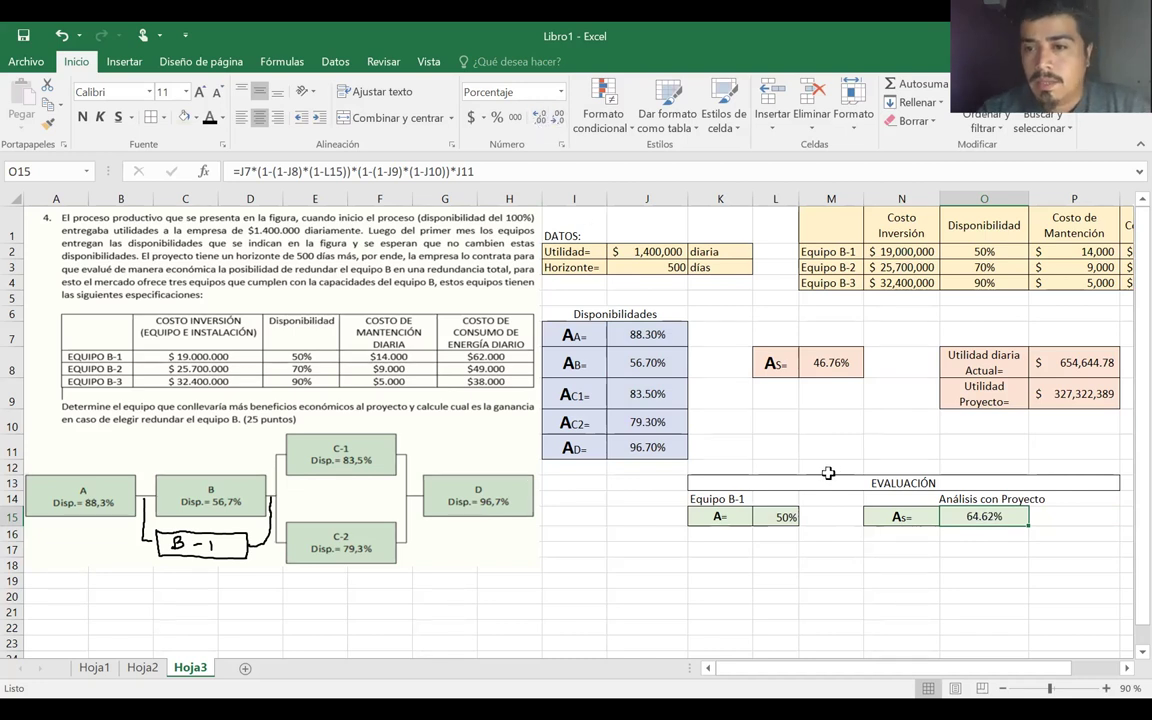
- Enter the label "Aumento de Disponibilidad=" in K17 and merge and centre it across K17:M17
{"action": "left_click", "coordinate": [783, 552]}
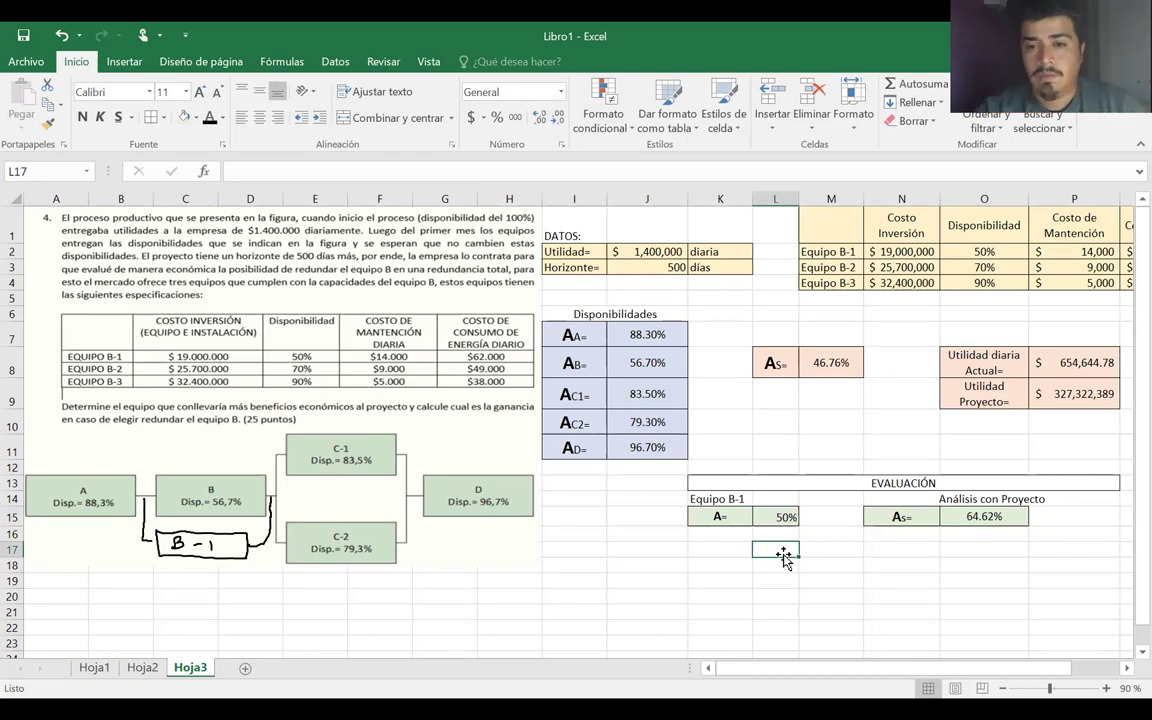
{"action": "left_click", "coordinate": [725, 550]}
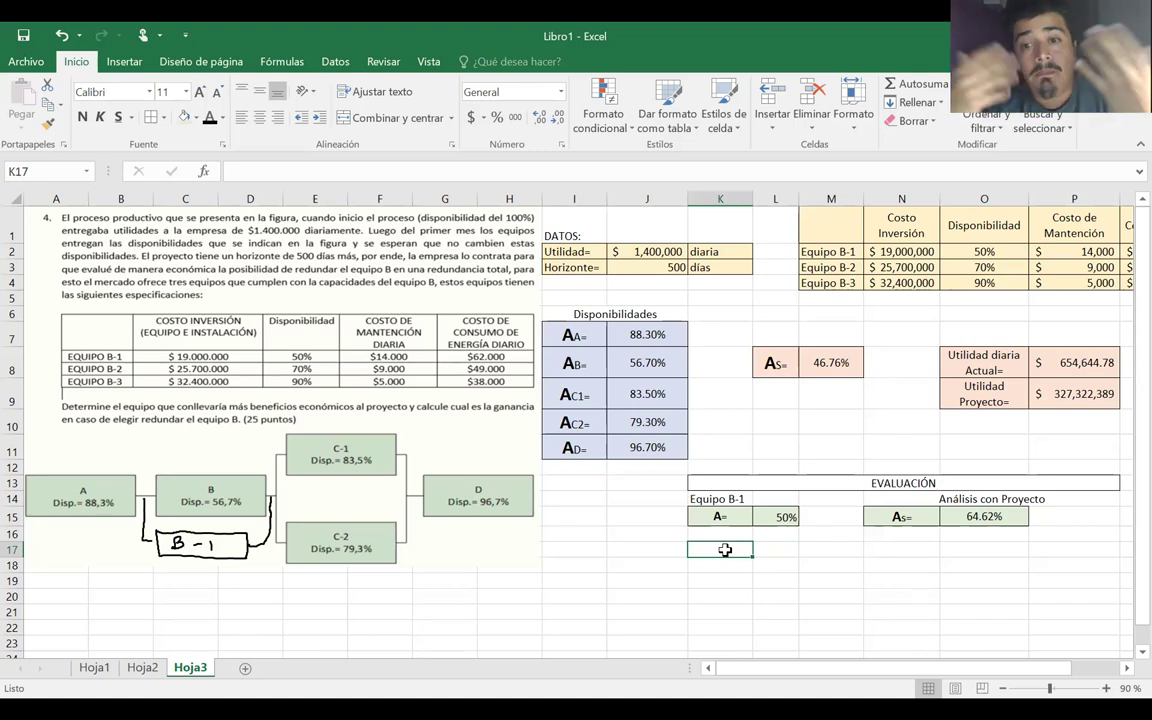
{"action": "type", "text": "Au"}
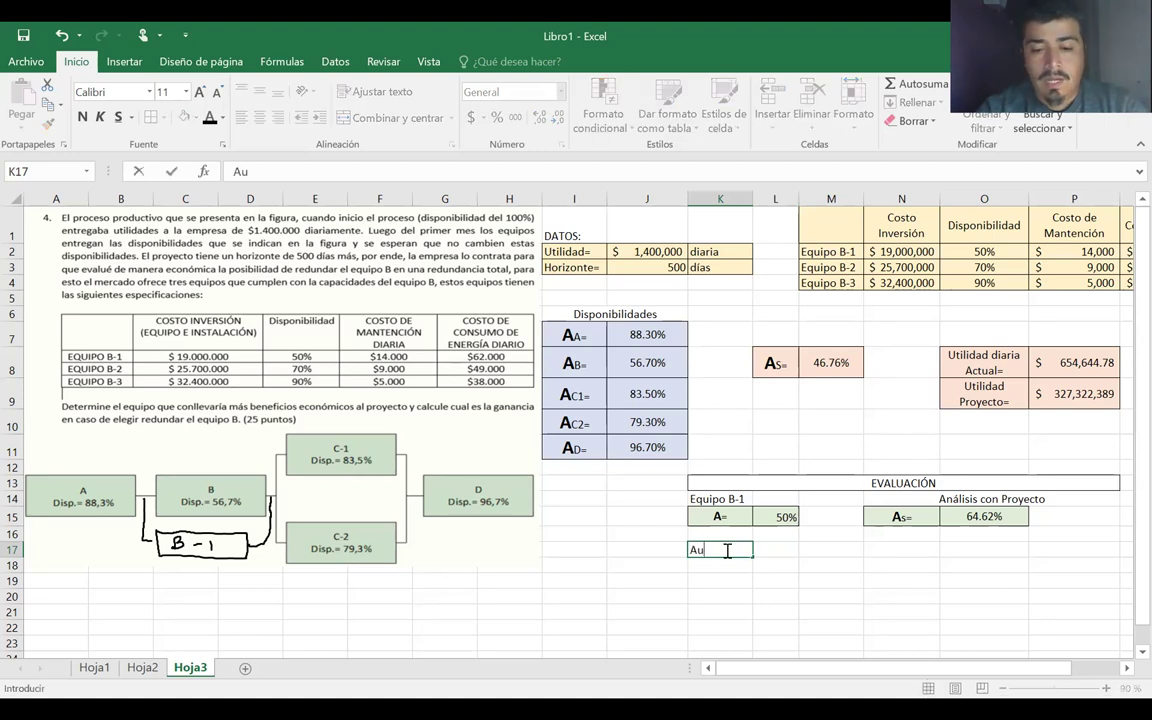
{"action": "type", "text": "mento de"}
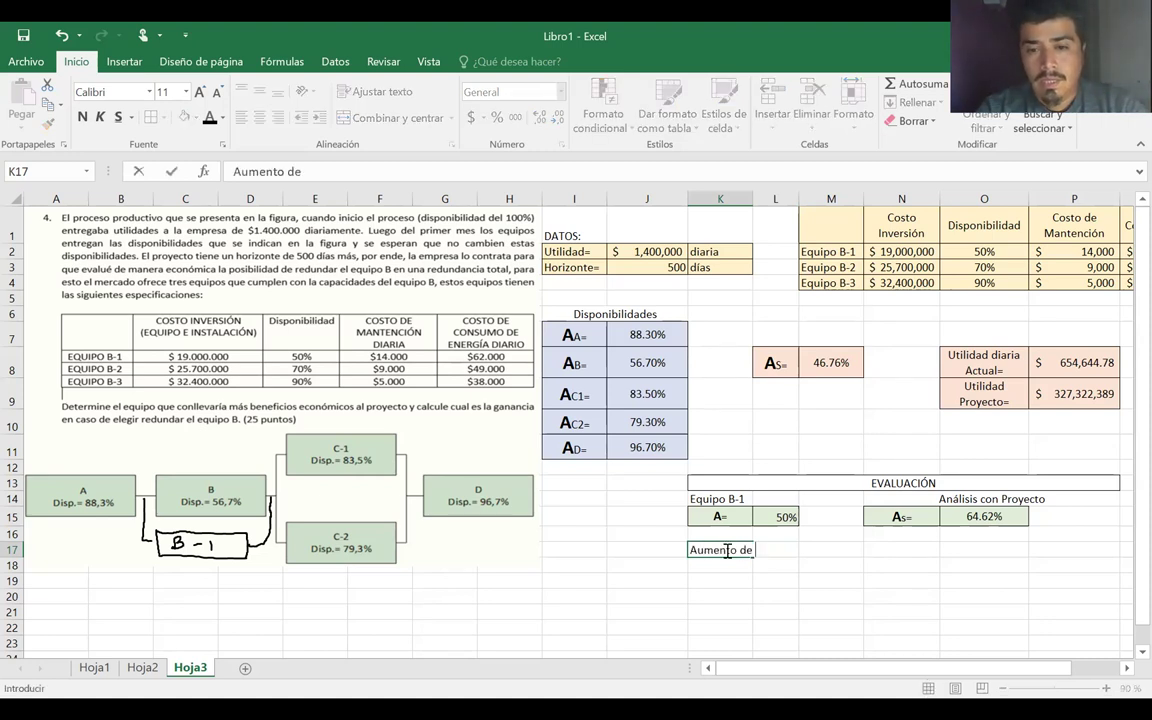
{"action": "type", "text": " Disponi"}
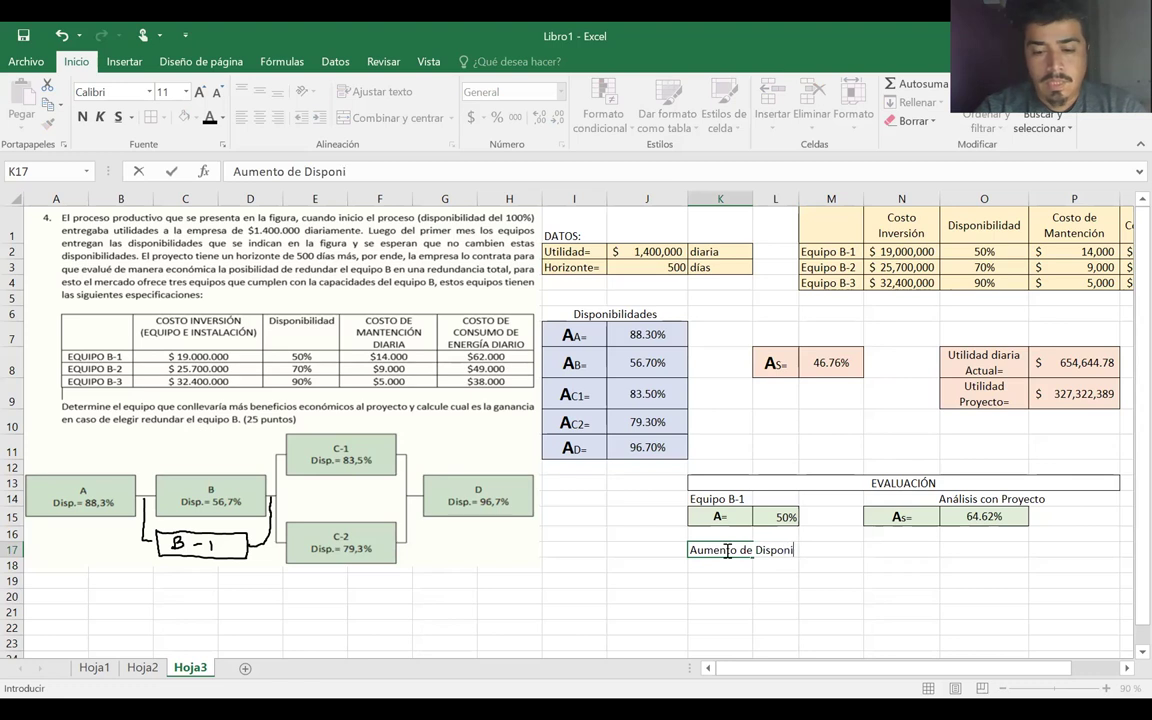
{"action": "type", "text": "bilidad="}
{"action": "key", "text": "Return"}
{"action": "key", "text": "Up"}
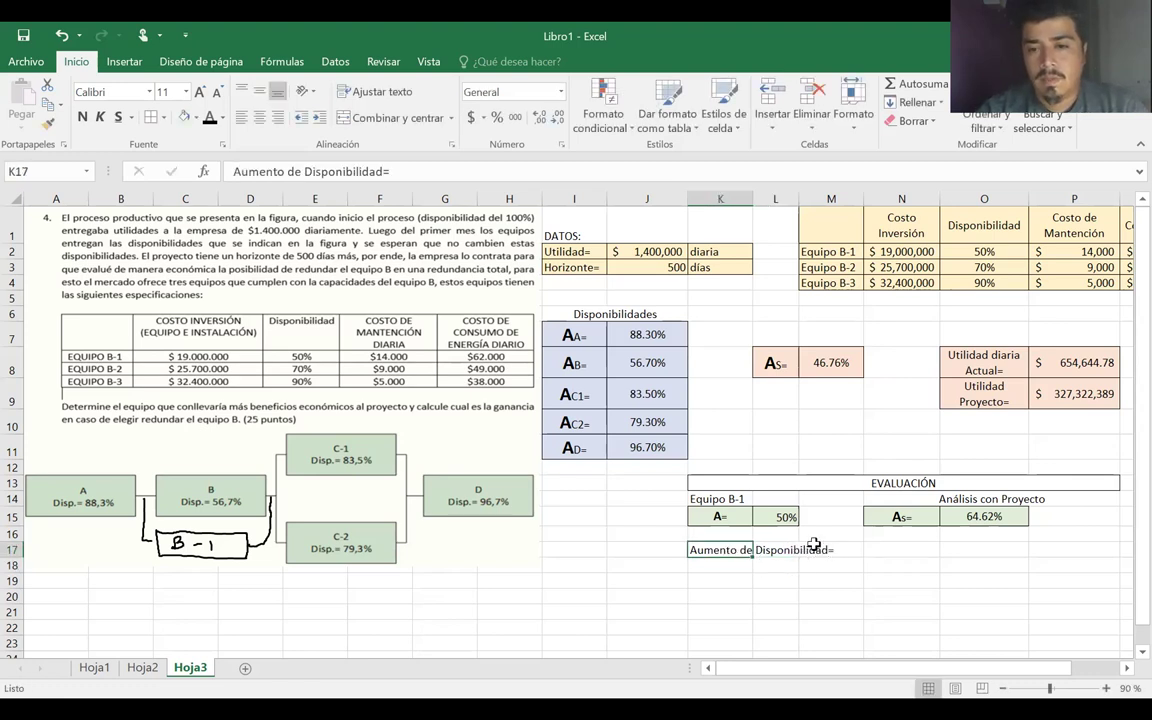
{"action": "left_click_drag", "start_coordinate": [730, 549], "coordinate": [830, 549]}
{"action": "left_click", "coordinate": [390, 117]}
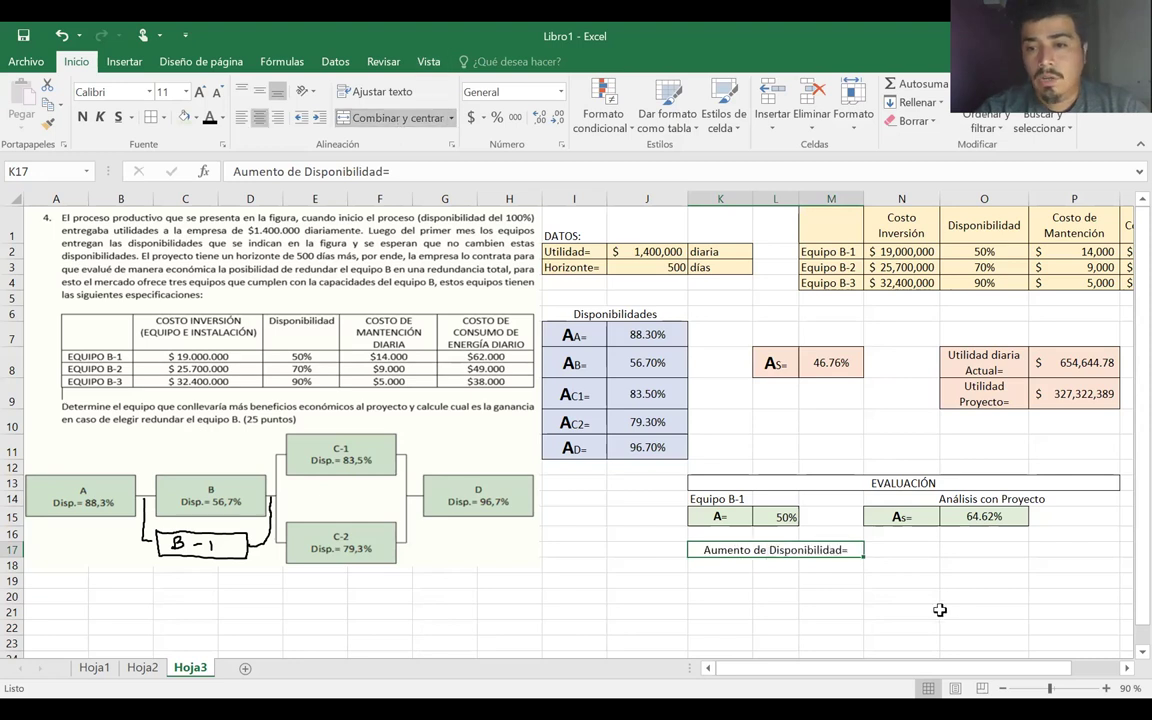
- Fill the availability increase label and its value cell, K17:N17, with light orange
{"action": "left_click", "coordinate": [895, 549]}
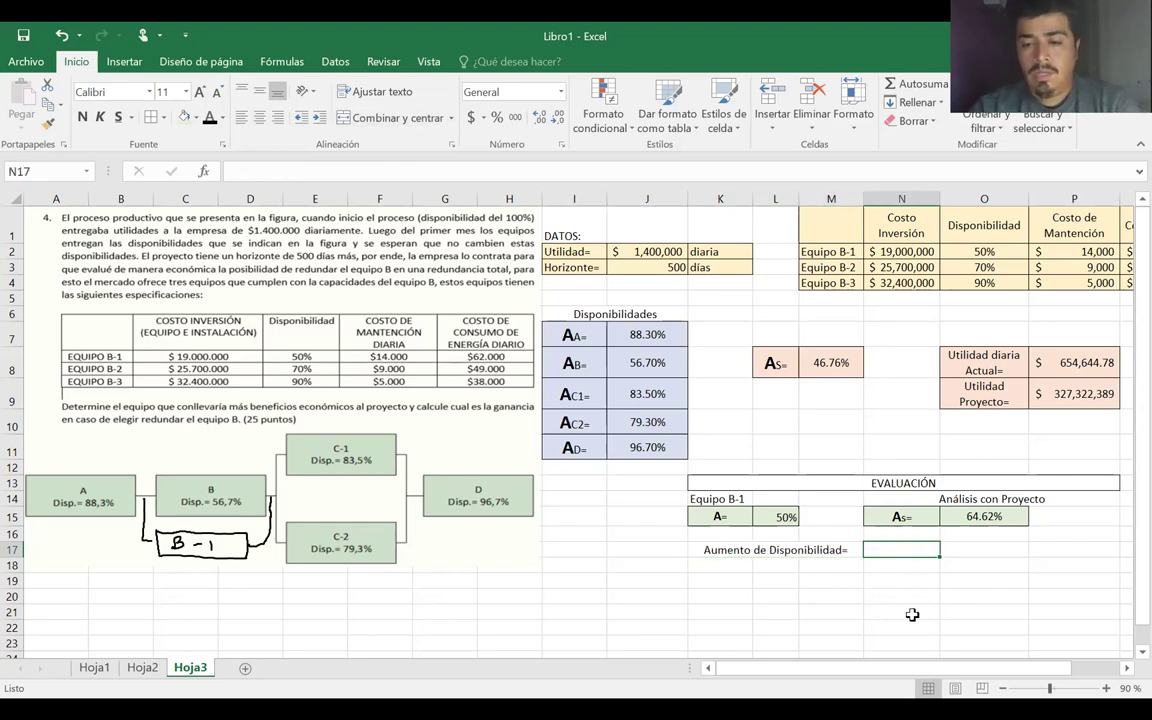
{"action": "left_click_drag", "start_coordinate": [818, 549], "coordinate": [875, 551]}
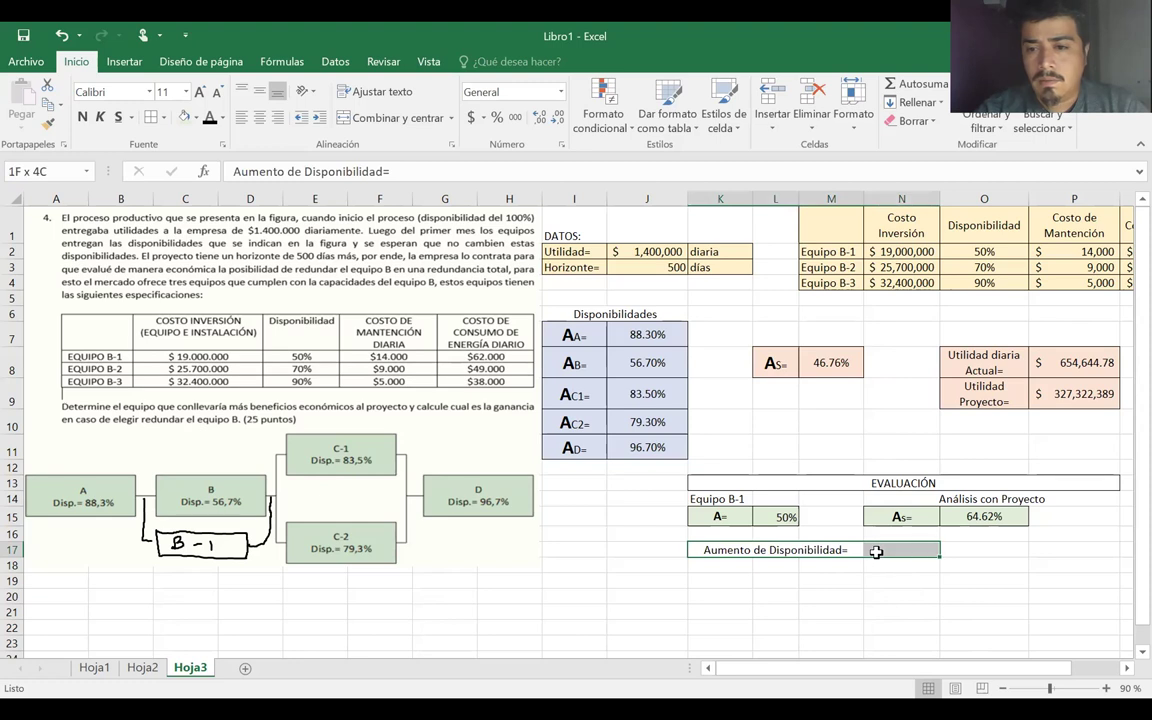
{"action": "left_click", "coordinate": [197, 117]}
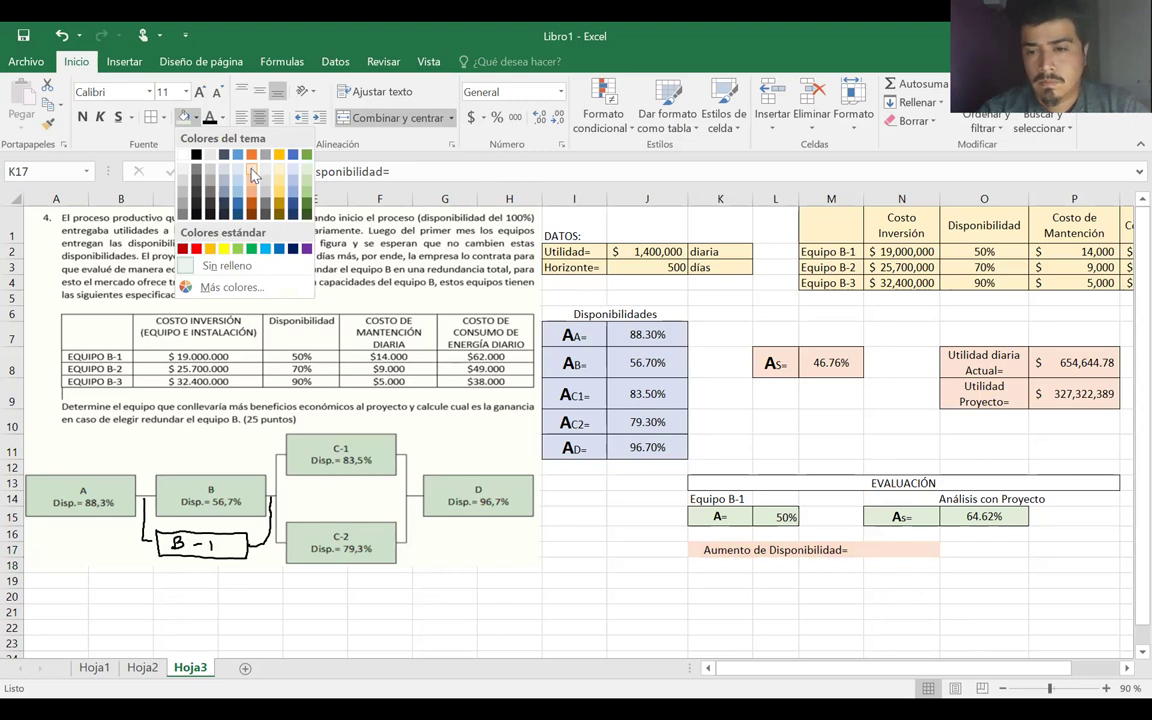
- Calculate the availability increase in N17 as the new system availability minus the current one: =O15-M8
{"action": "left_click", "coordinate": [878, 549]}
{"action": "type", "text": "="}
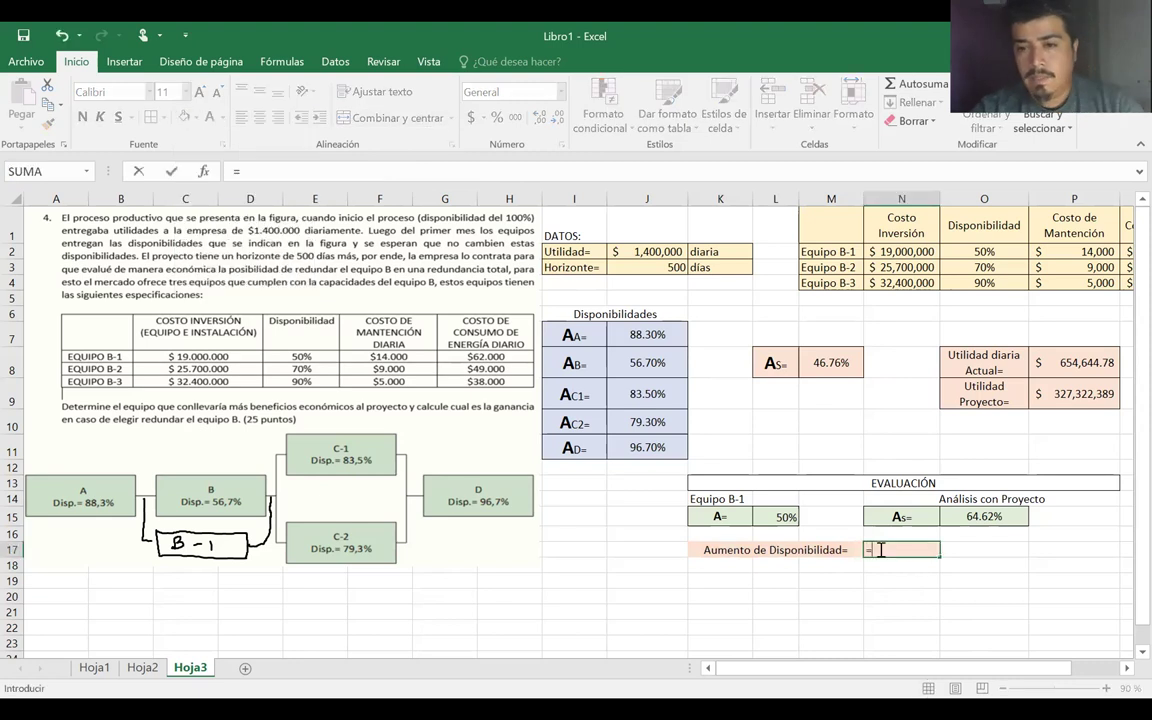
{"action": "left_click", "coordinate": [973, 516]}
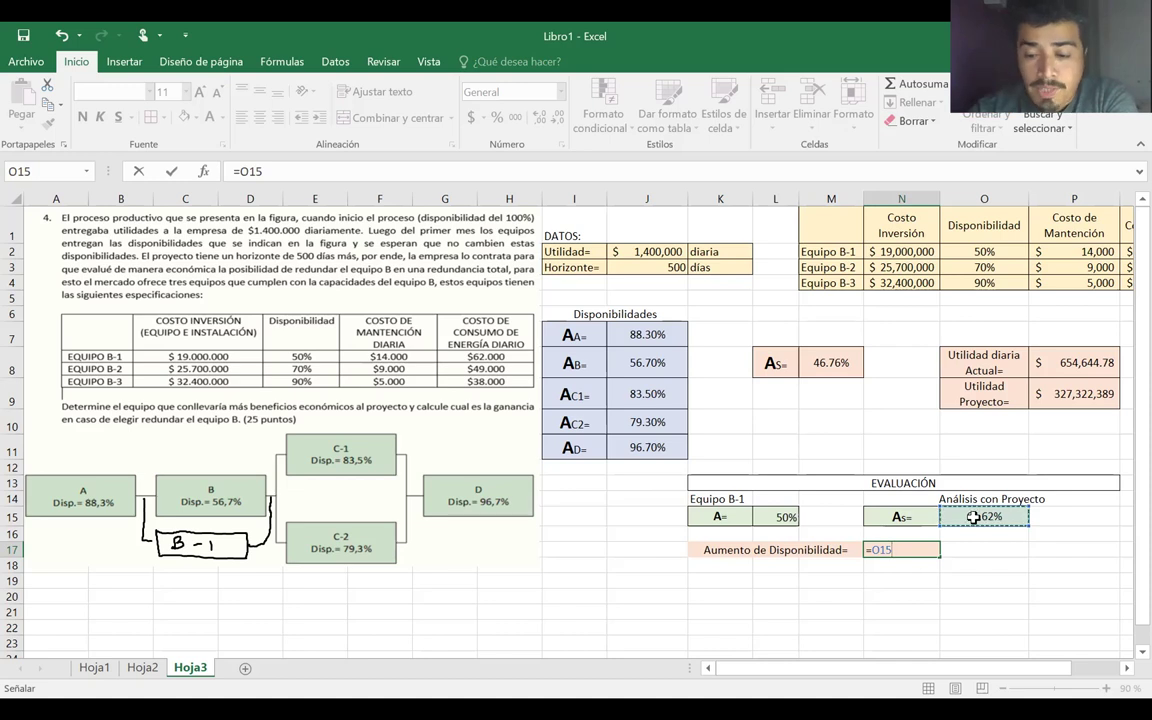
{"action": "type", "text": "-"}
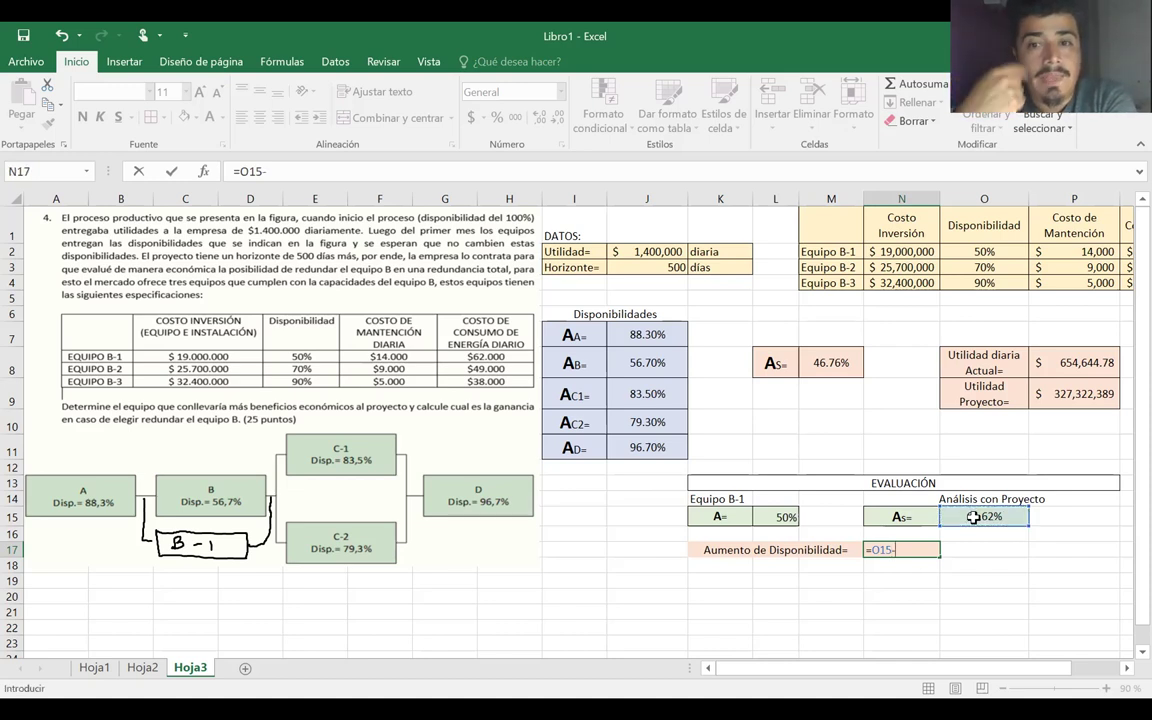
{"action": "left_click", "coordinate": [838, 357]}
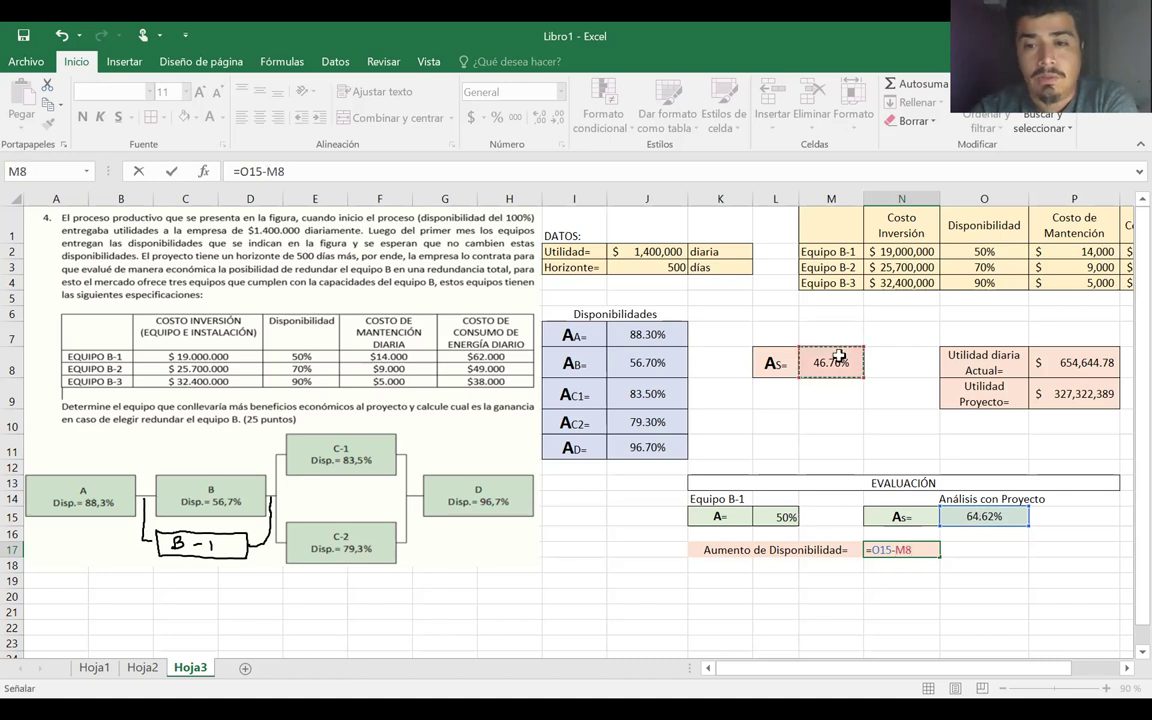
{"action": "key", "text": "Return"}
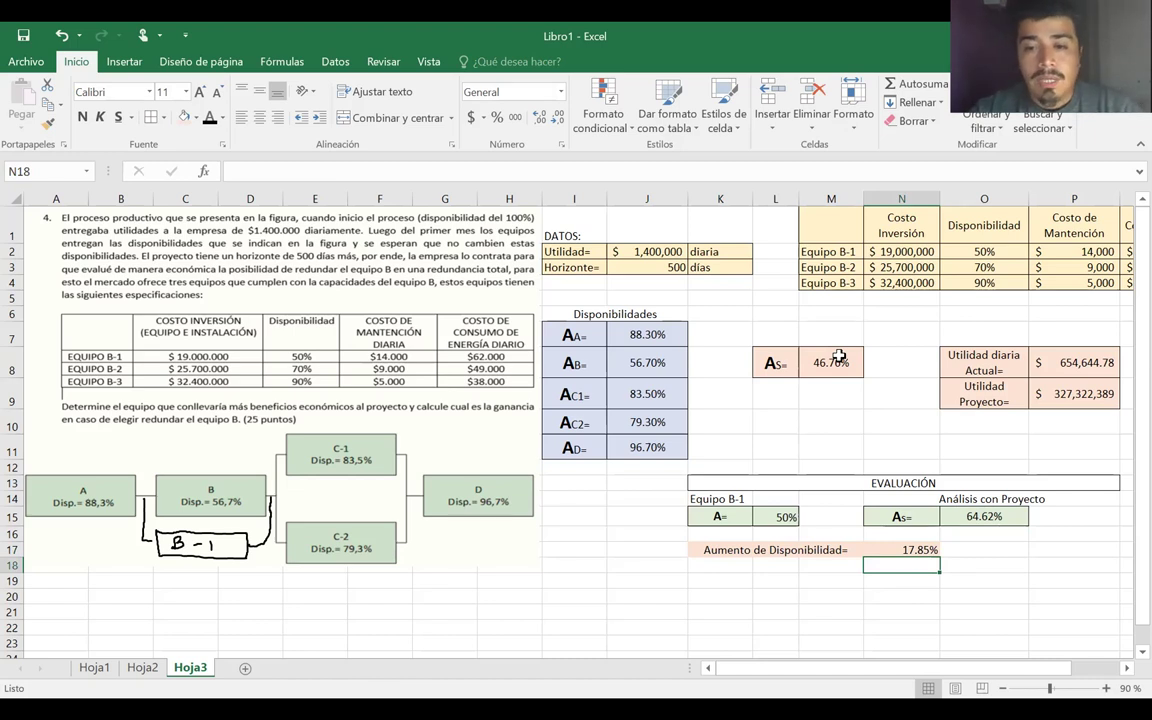
- Widen column N slightly
{"action": "left_click", "coordinate": [918, 551]}
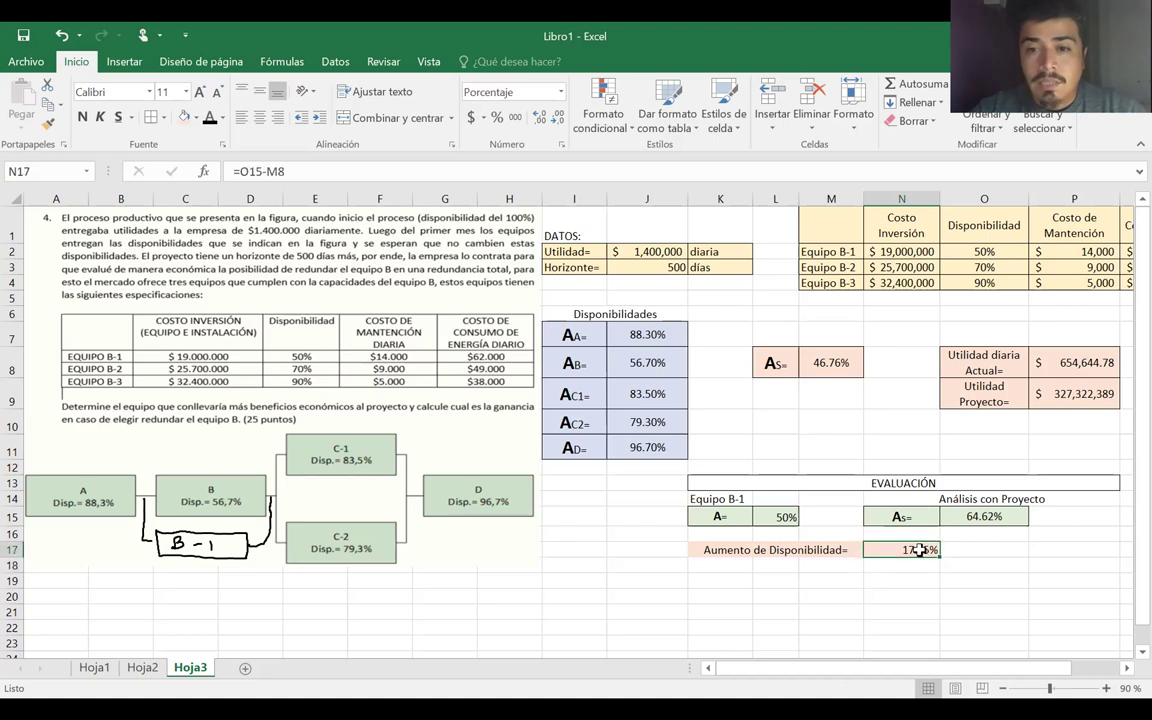
{"action": "left_click_drag", "start_coordinate": [940, 202], "coordinate": [946, 202]}
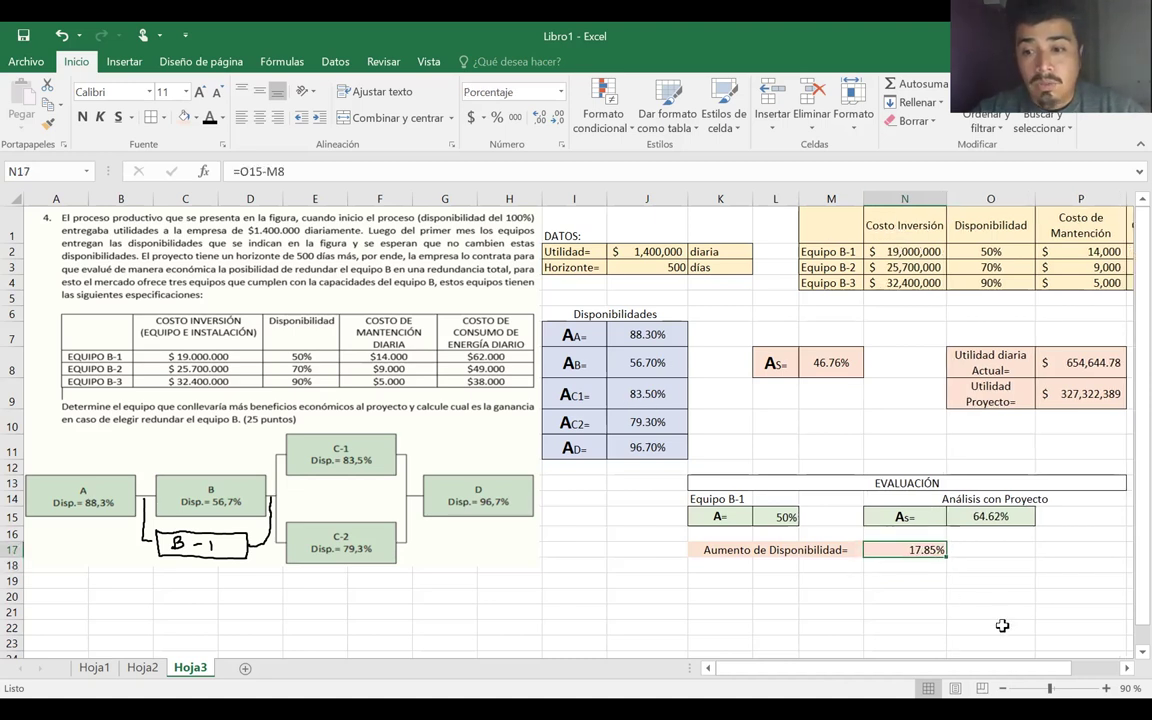
{"action": "key", "text": "Return"}
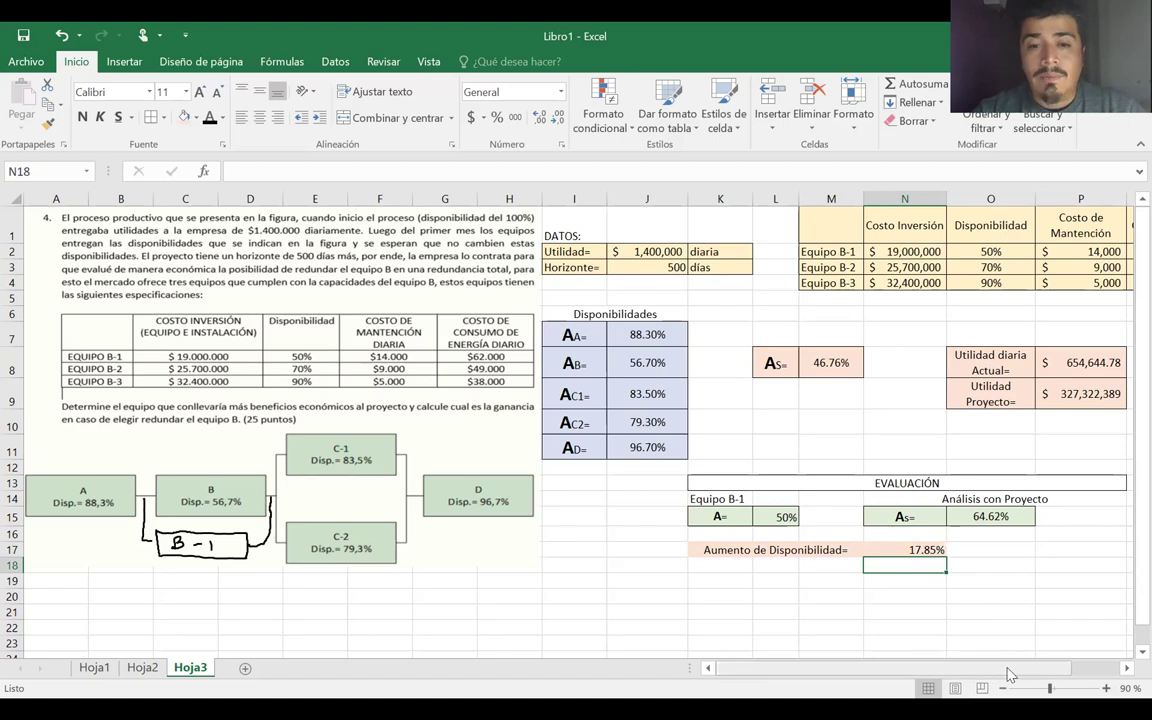
- Extend the merged, light orange layout of row 17 to K18:N18 and add borders to both rows
{"action": "left_click", "coordinate": [1126, 668]}
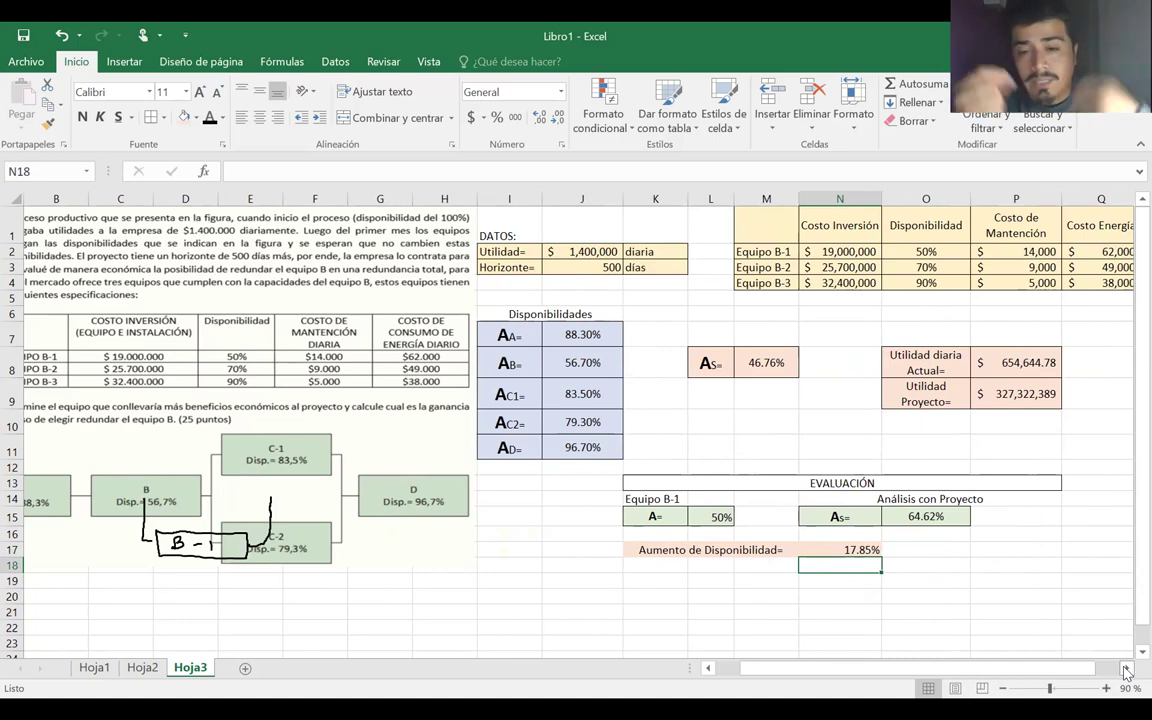
{"action": "left_click_drag", "start_coordinate": [690, 551], "coordinate": [845, 566]}
{"action": "key", "text": "Delete"}
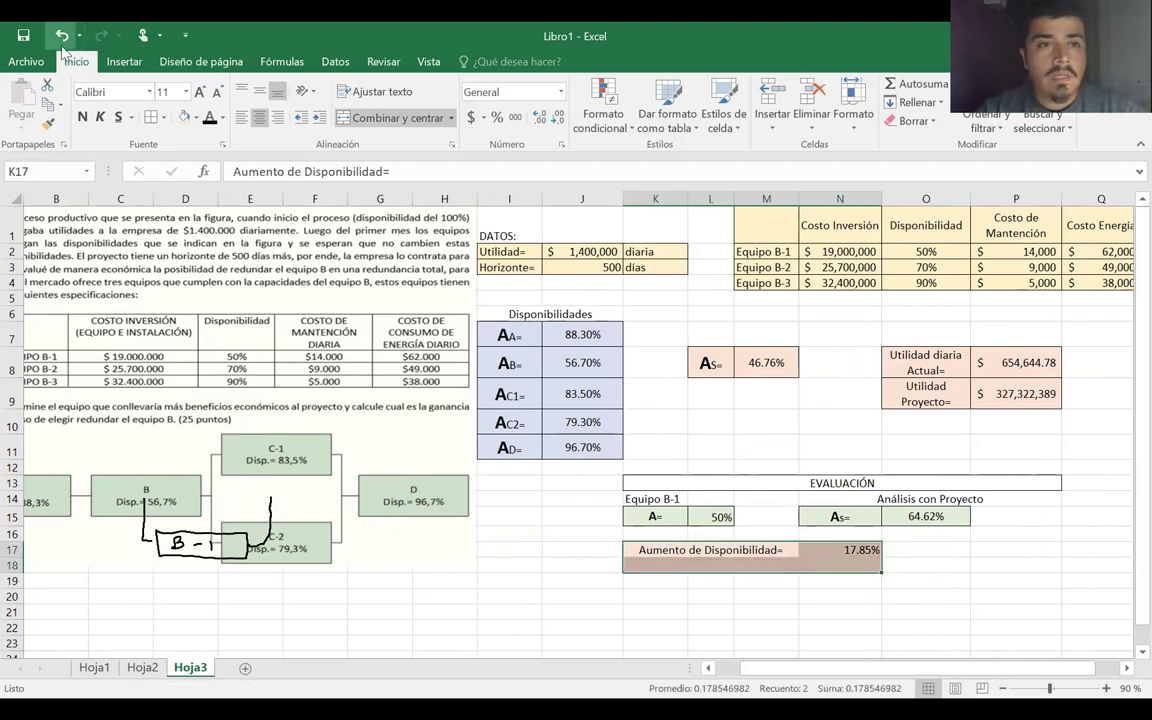
- Enter the label "Aumento de Ganancia" in the merged cell K18, below the availability increase label
{"action": "left_click", "coordinate": [753, 565]}
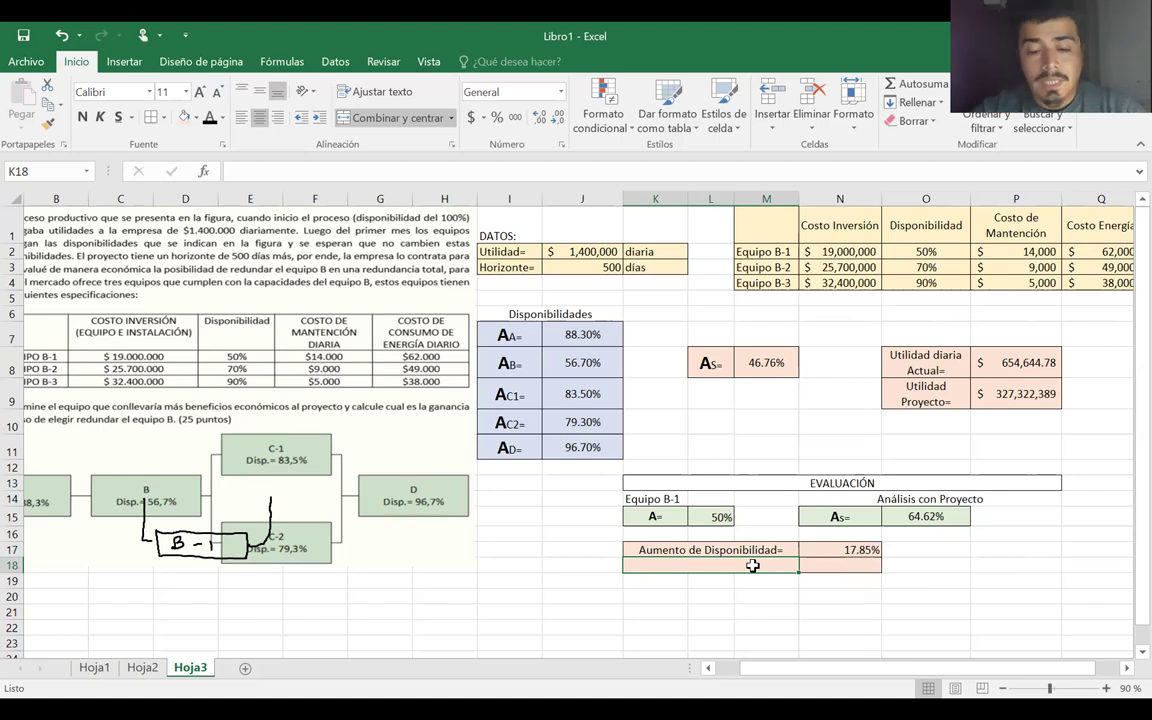
{"action": "type", "text": "Aumento"}
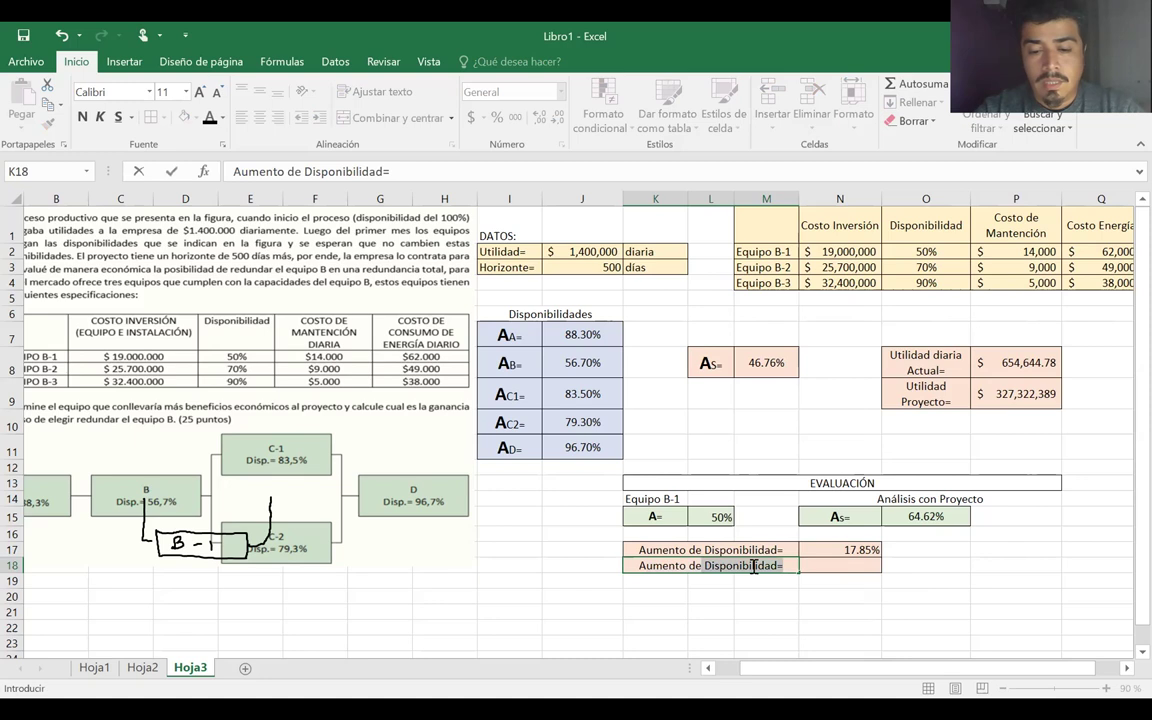
{"action": "type", "text": " de Utilid"}
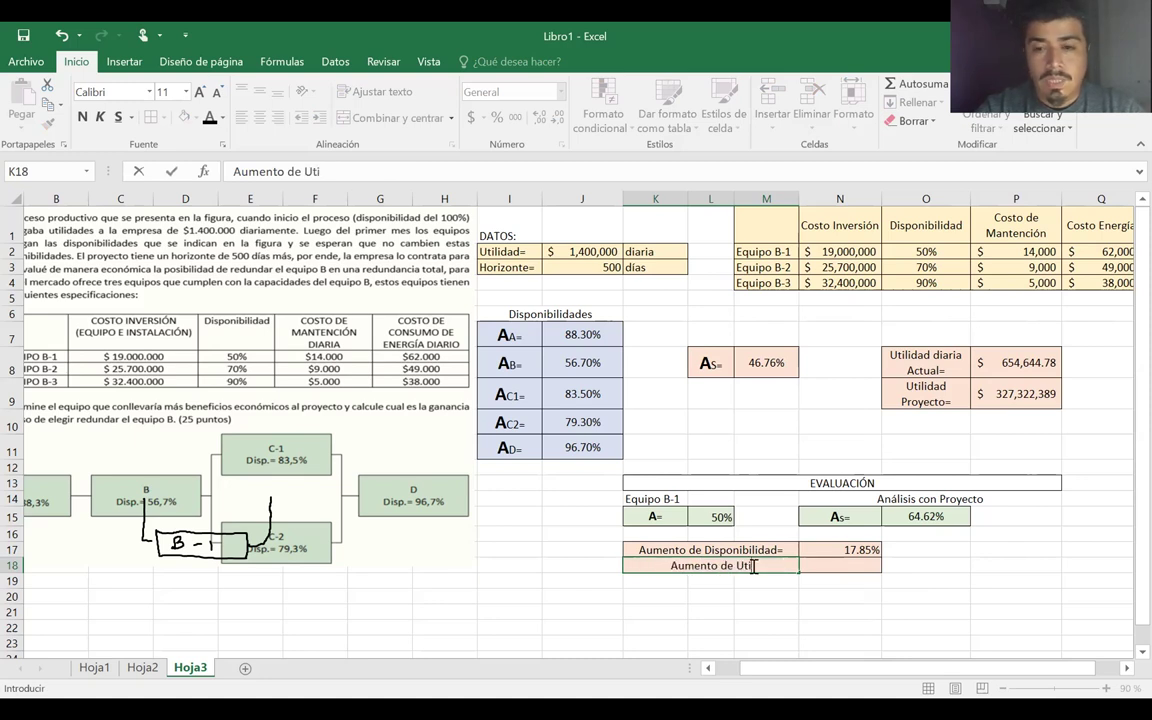
{"action": "key", "text": "BackSpace"}
{"action": "key", "text": "BackSpace"}
{"action": "key", "text": "BackSpace"}
{"action": "key", "text": "BackSpace"}
{"action": "key", "text": "BackSpace"}
{"action": "key", "text": "BackSpace"}
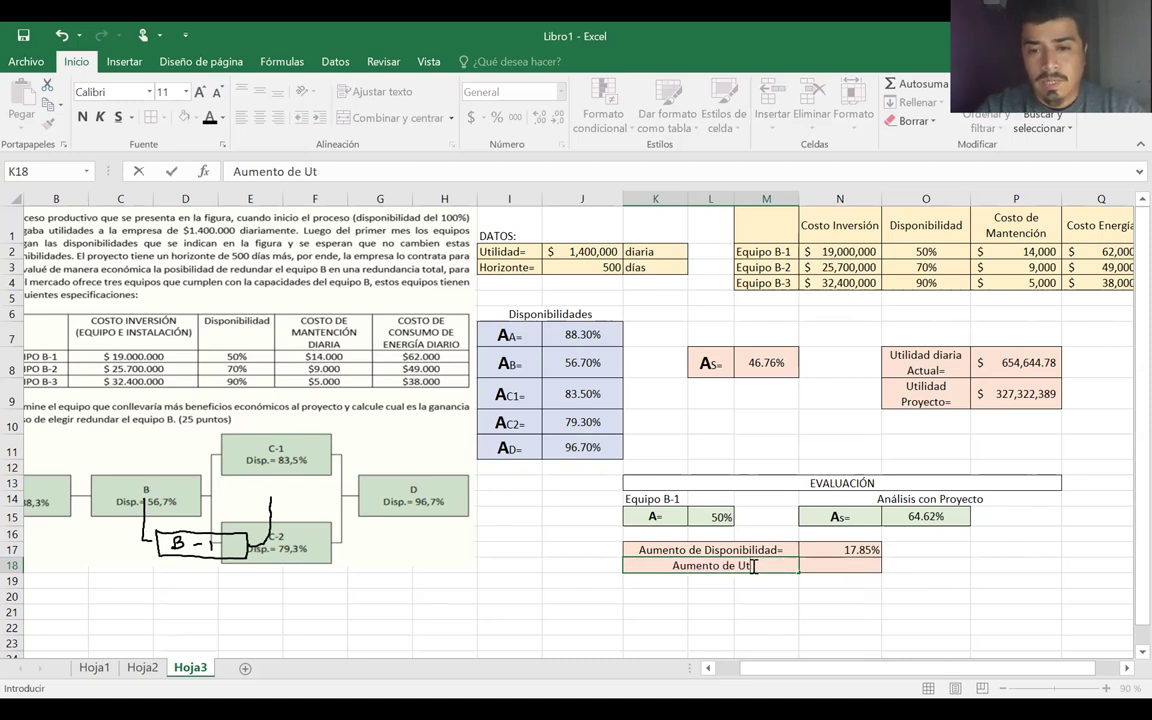
{"action": "type", "text": "Ganancia"}
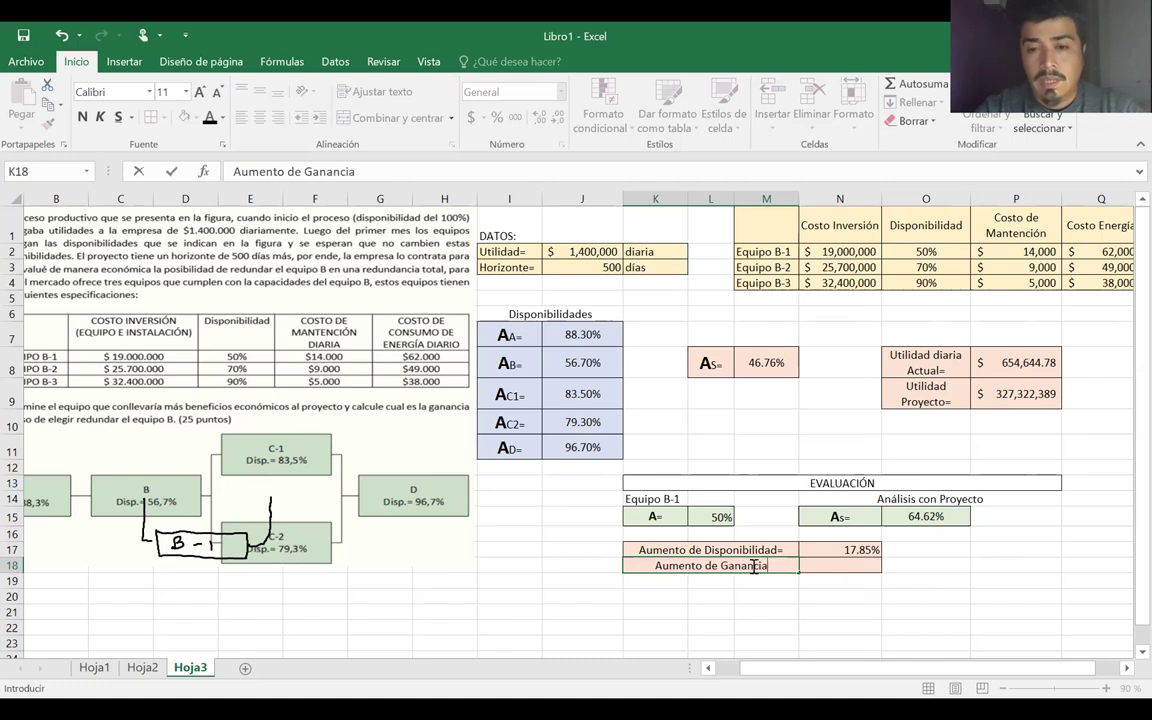
{"action": "key", "text": "Return"}
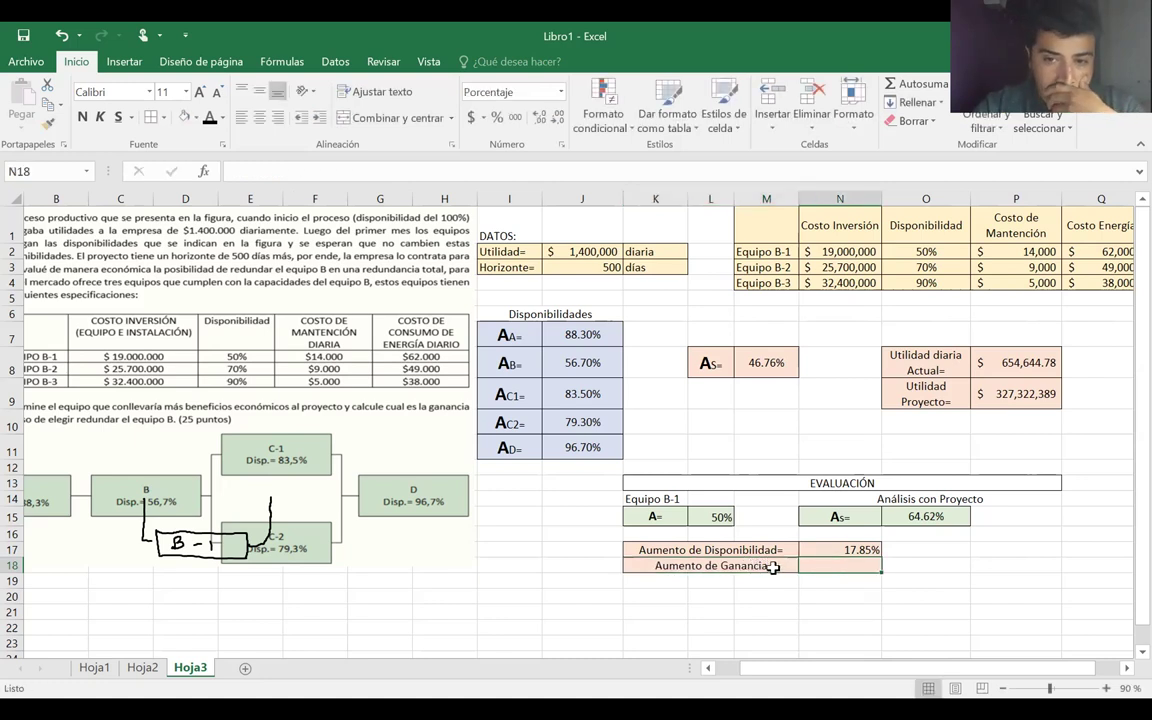
- Append " =" to the K18 label and insert a space before the equals sign in the K17 label
{"action": "left_click", "coordinate": [773, 567]}
{"action": "double_click", "coordinate": [775, 567]}
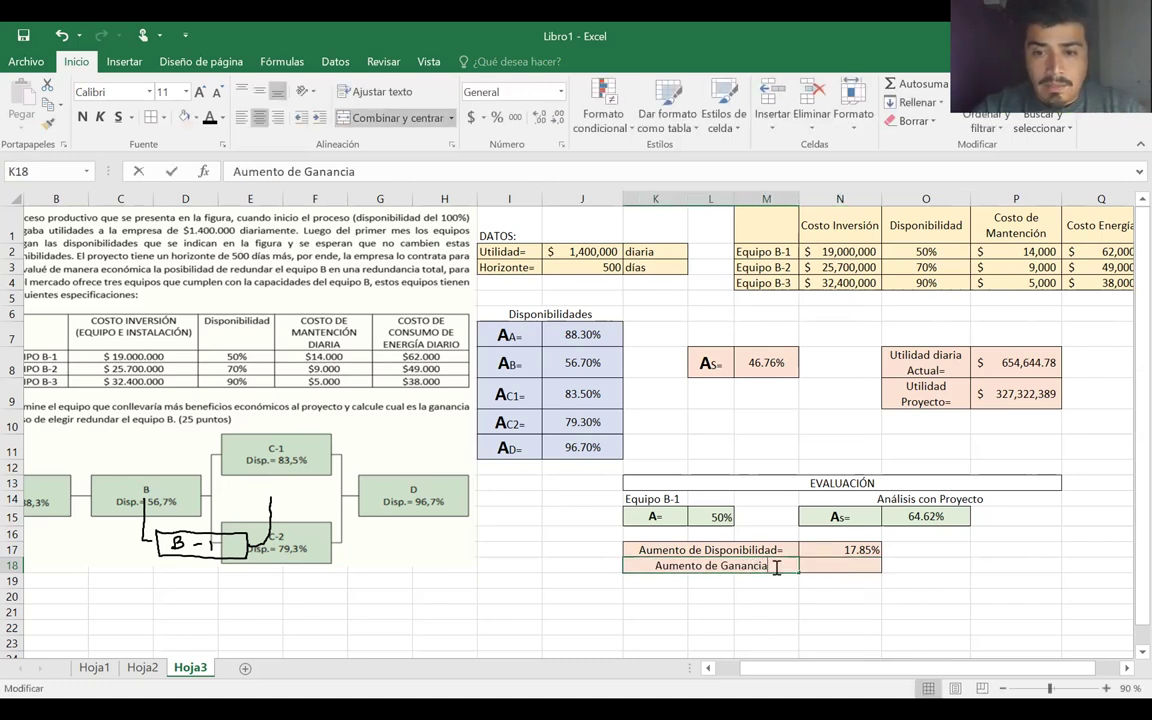
{"action": "type", "text": "="}
{"action": "left_click", "coordinate": [780, 550]}
{"action": "double_click", "coordinate": [780, 550]}
{"action": "left_click", "coordinate": [745, 566]}
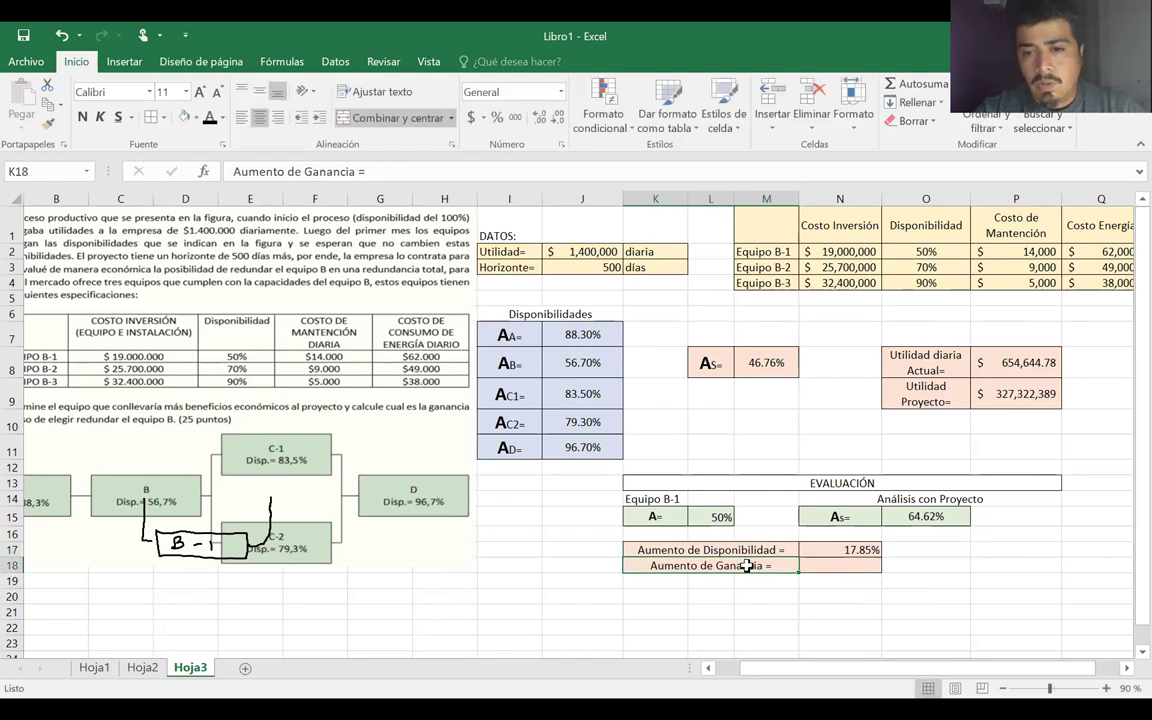
- Calculate the profit increase in N18 with the formula =N17*J2*J3, multiplying availability increase, daily profit and horizon
{"action": "left_click", "coordinate": [830, 566]}
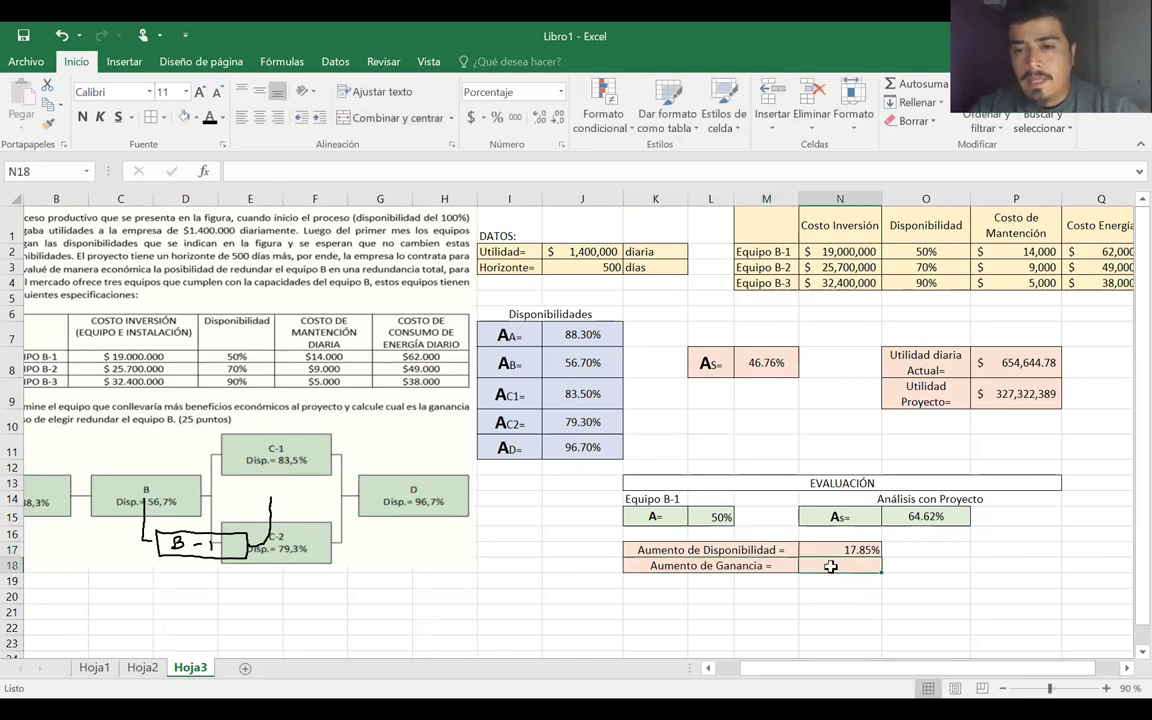
{"action": "type", "text": "="}
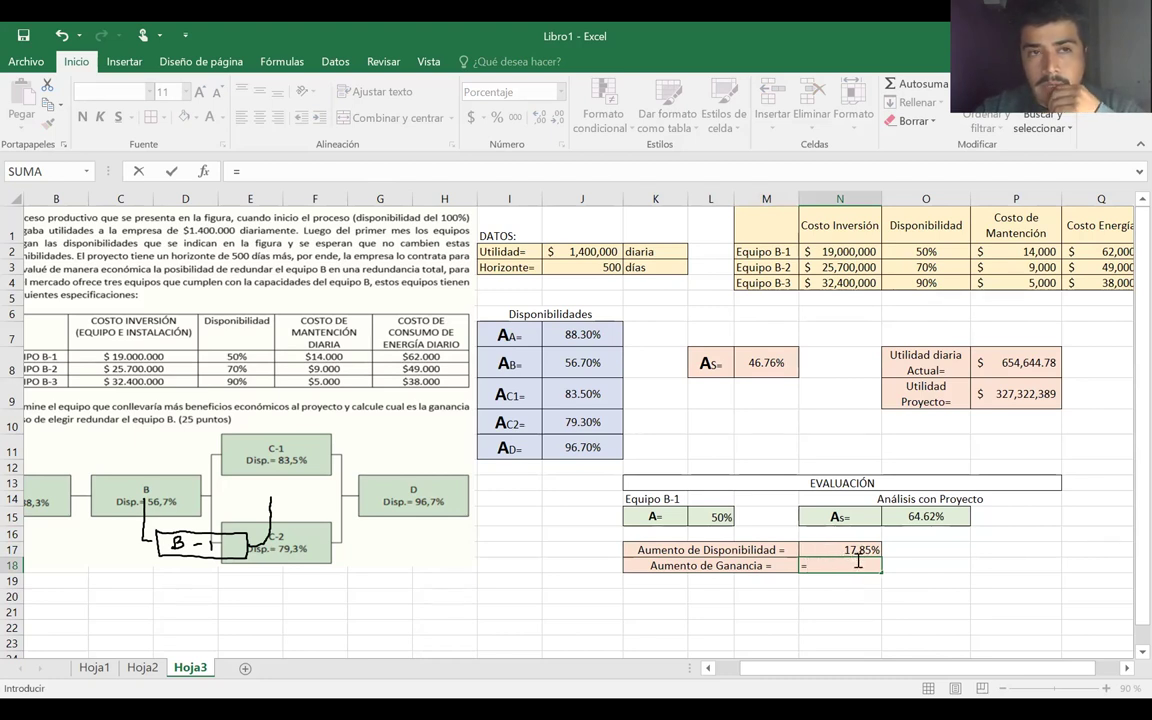
{"action": "left_click", "coordinate": [816, 566]}
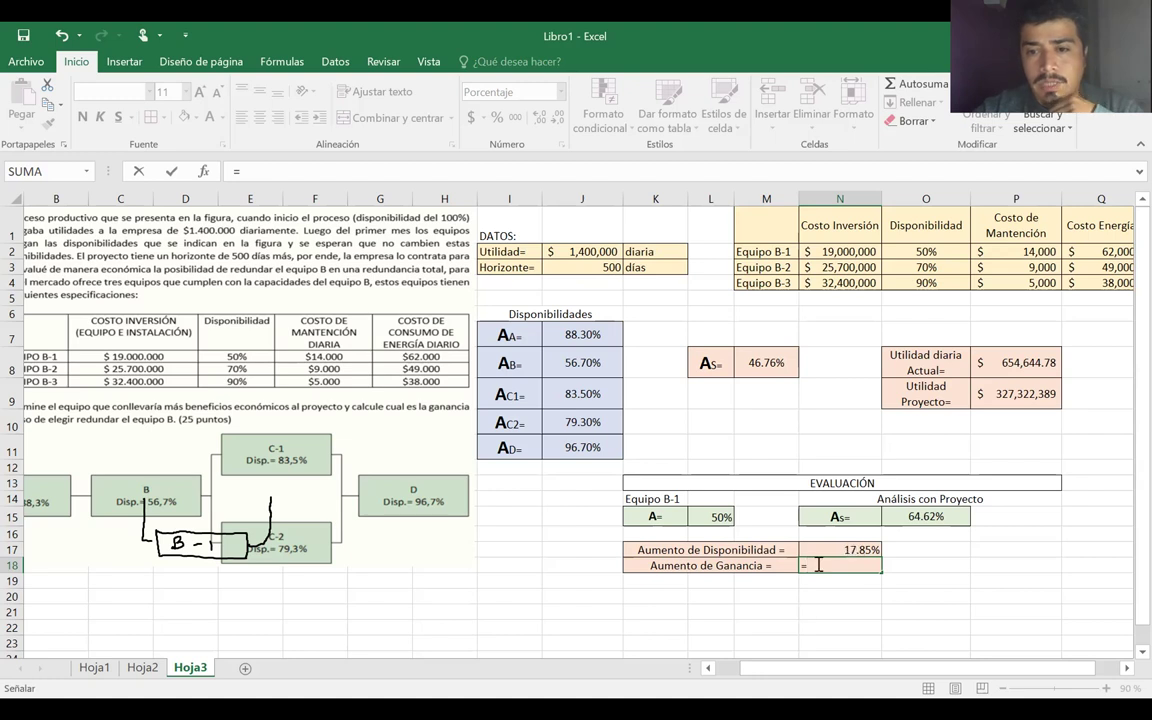
{"action": "left_click", "coordinate": [838, 549]}
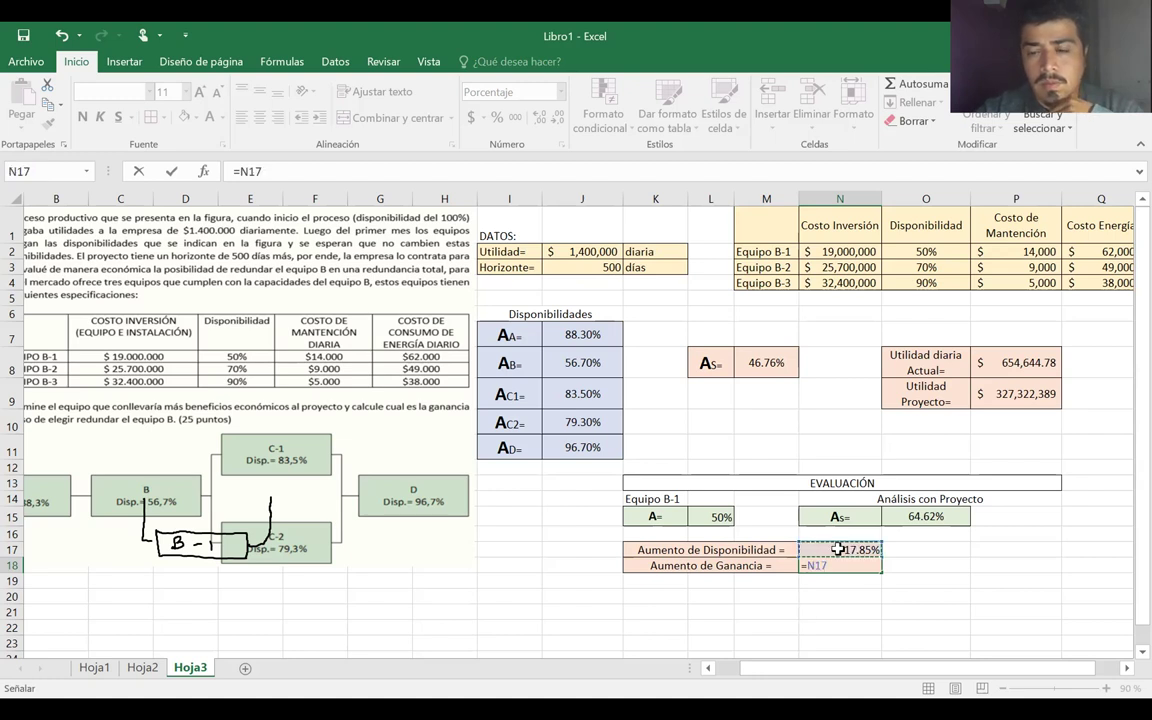
{"action": "type", "text": "*"}
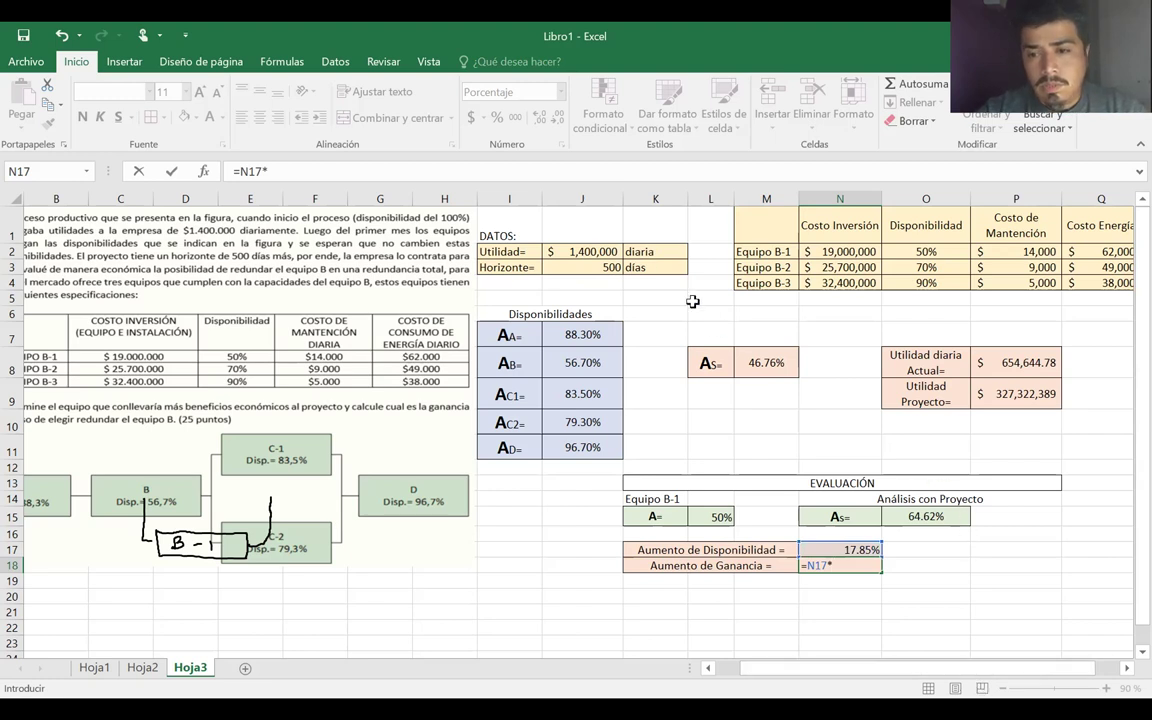
{"action": "left_click", "coordinate": [578, 252]}
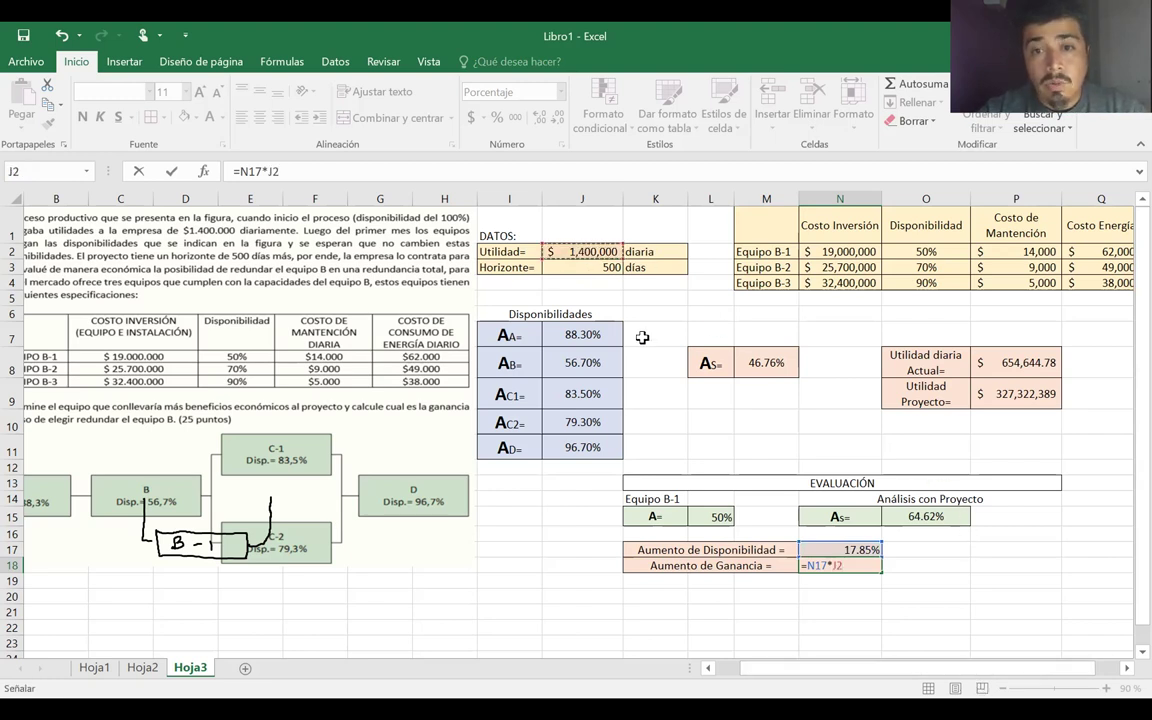
{"action": "type", "text": "*"}
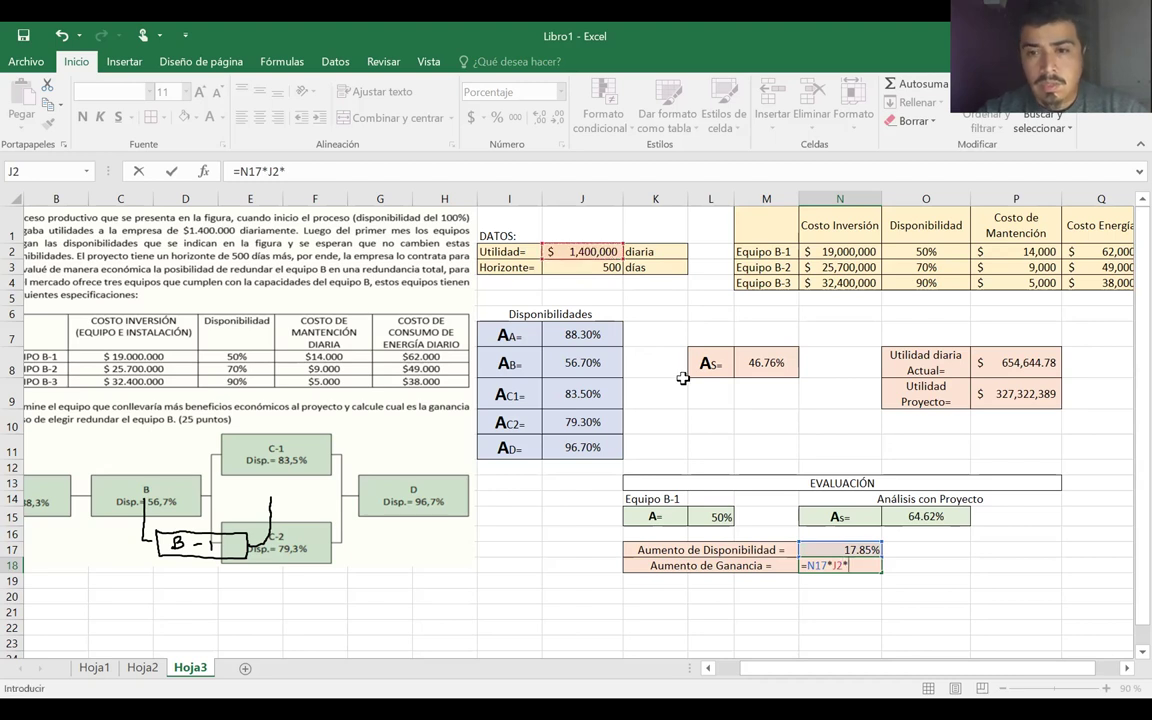
{"action": "left_click", "coordinate": [584, 266]}
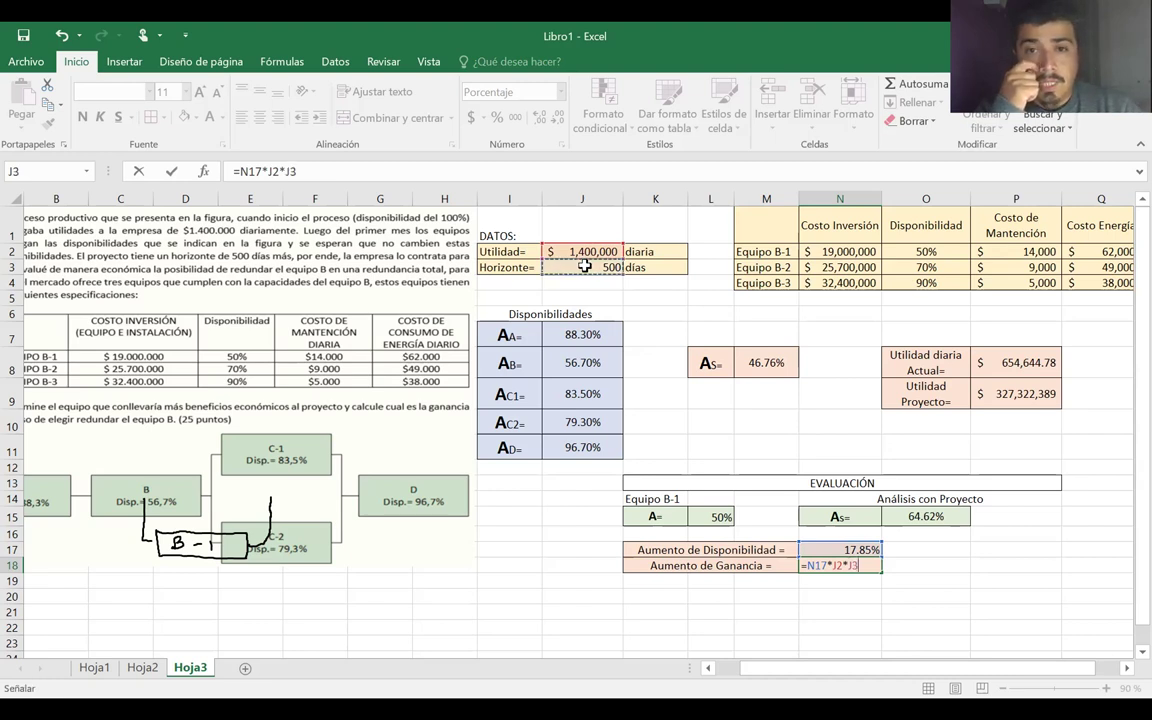
{"action": "key", "text": "Return"}
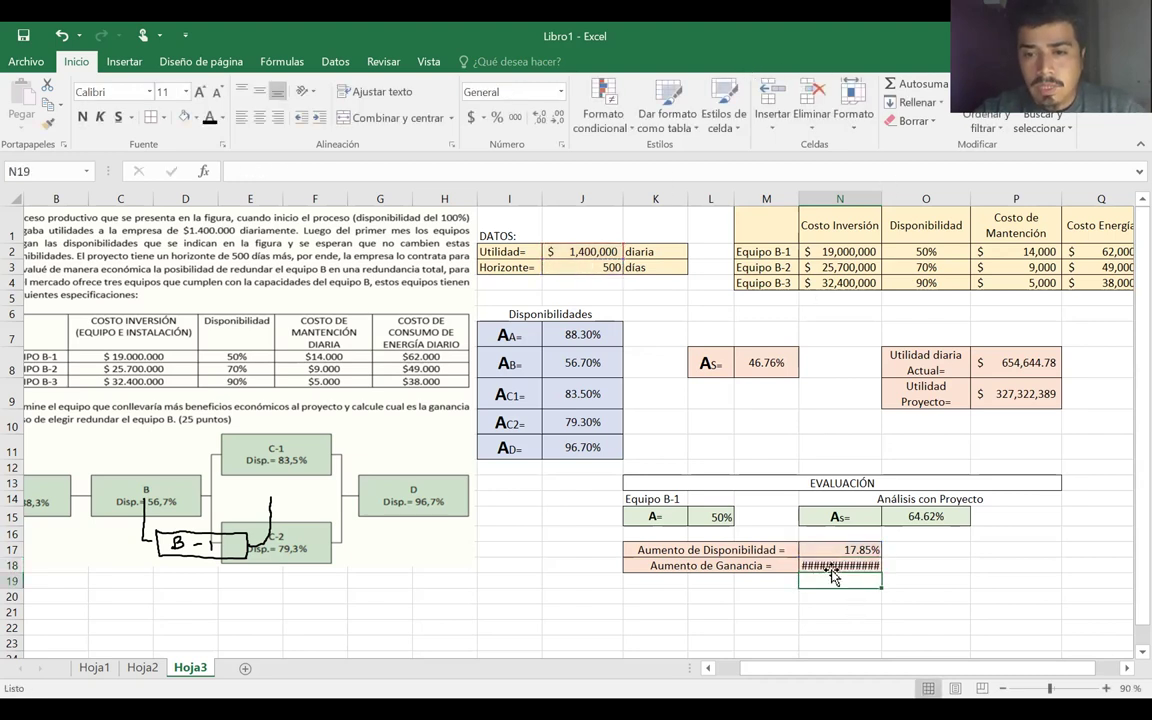
- Format the profit increase in N18 as accounting currency without decimals and widen column N slightly
{"action": "key", "text": "Up"}
{"action": "left_click", "coordinate": [559, 124]}
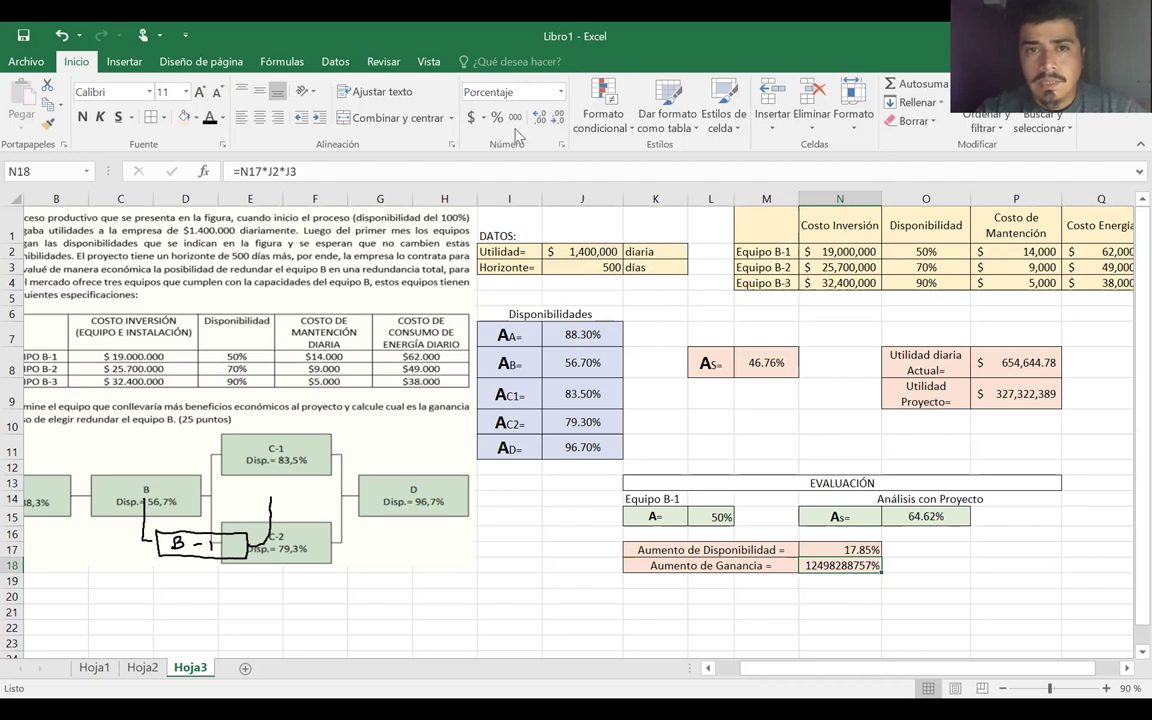
{"action": "left_click", "coordinate": [468, 118]}
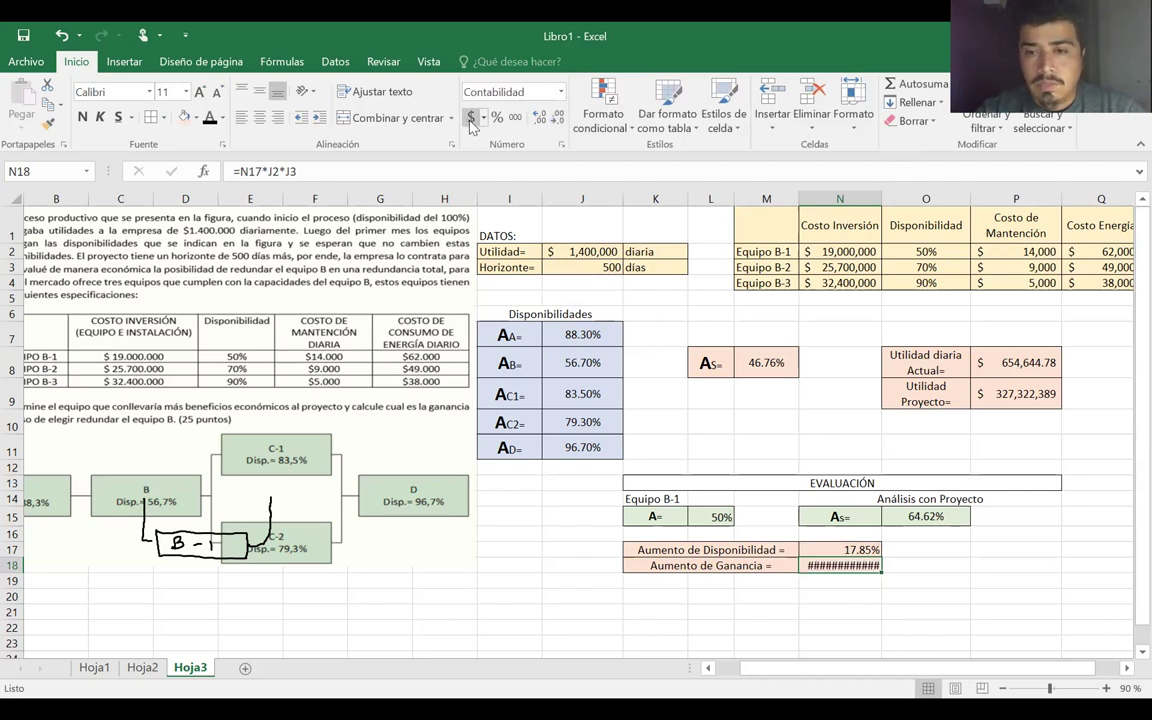
{"action": "left_click", "coordinate": [560, 122]}
{"action": "left_click", "coordinate": [560, 122]}
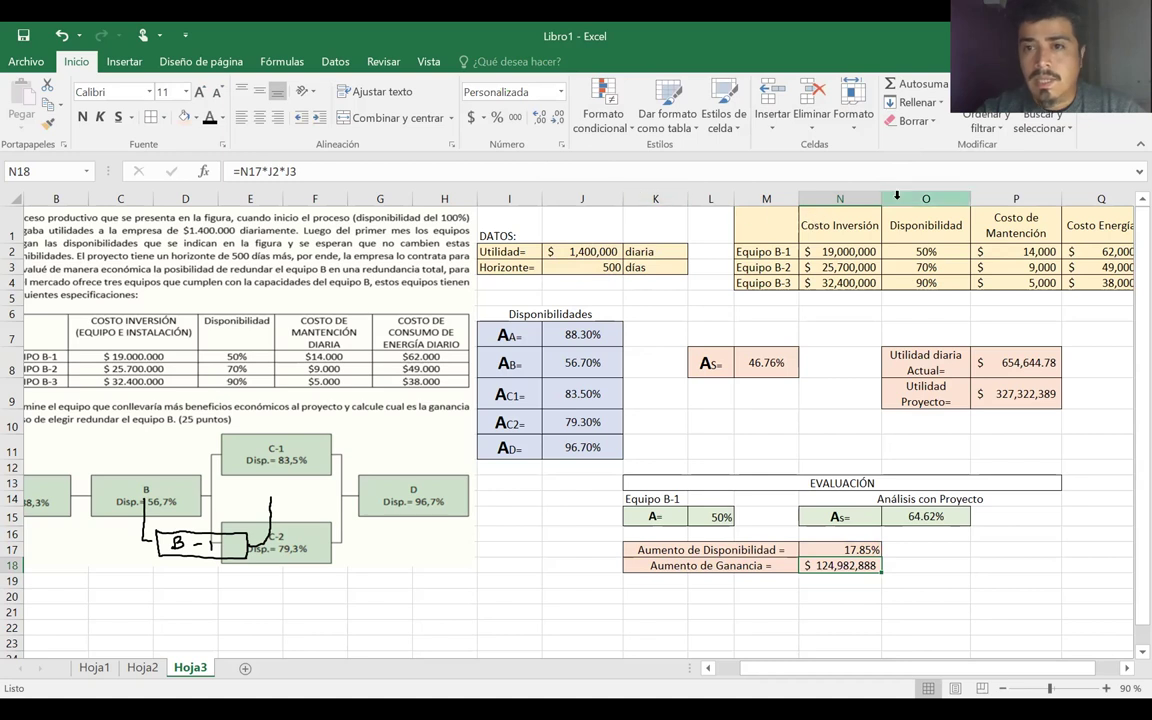
{"action": "left_click_drag", "start_coordinate": [879, 199], "coordinate": [892, 199]}
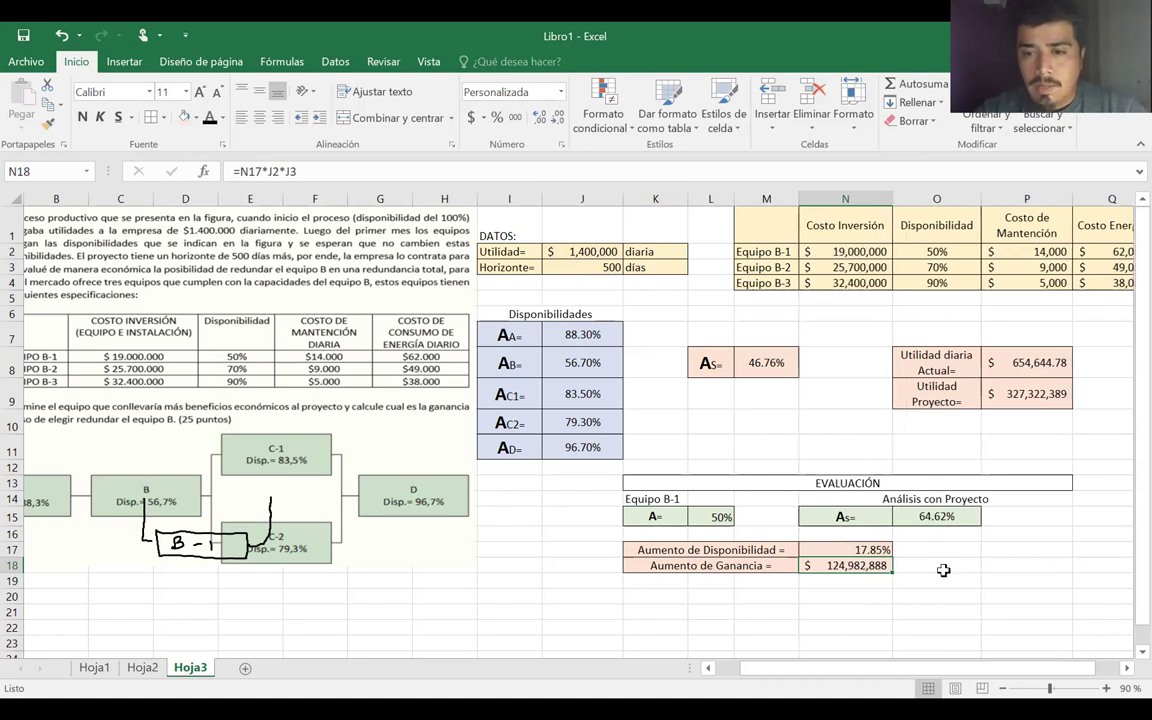
{"action": "left_click_drag", "start_coordinate": [887, 565], "coordinate": [755, 565]}
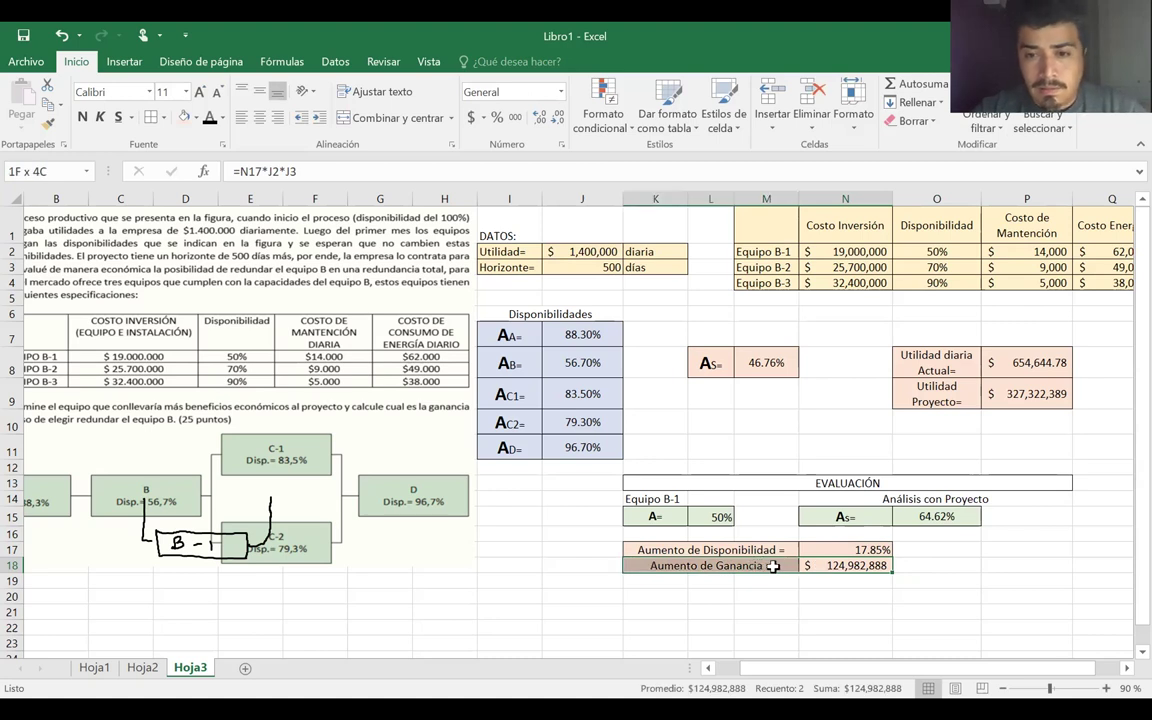
{"action": "left_click_drag", "start_coordinate": [1035, 400], "coordinate": [950, 400]}
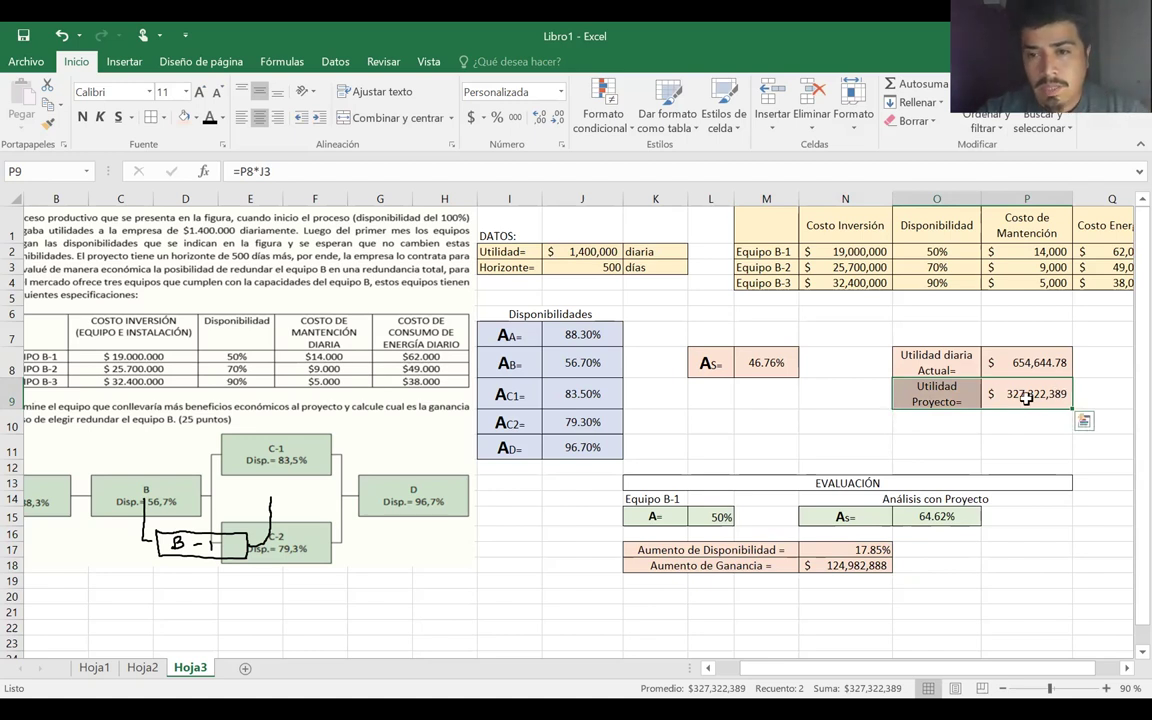
{"action": "left_click_drag", "start_coordinate": [956, 398], "coordinate": [999, 399]}
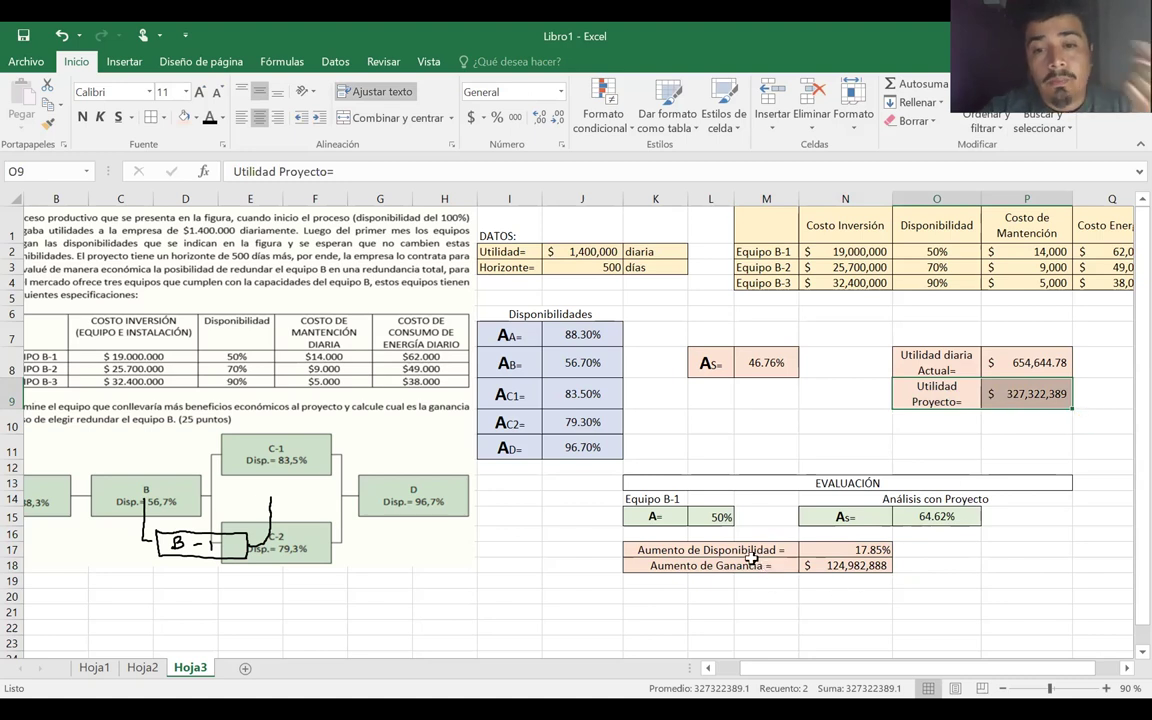
{"action": "left_click", "coordinate": [694, 510]}
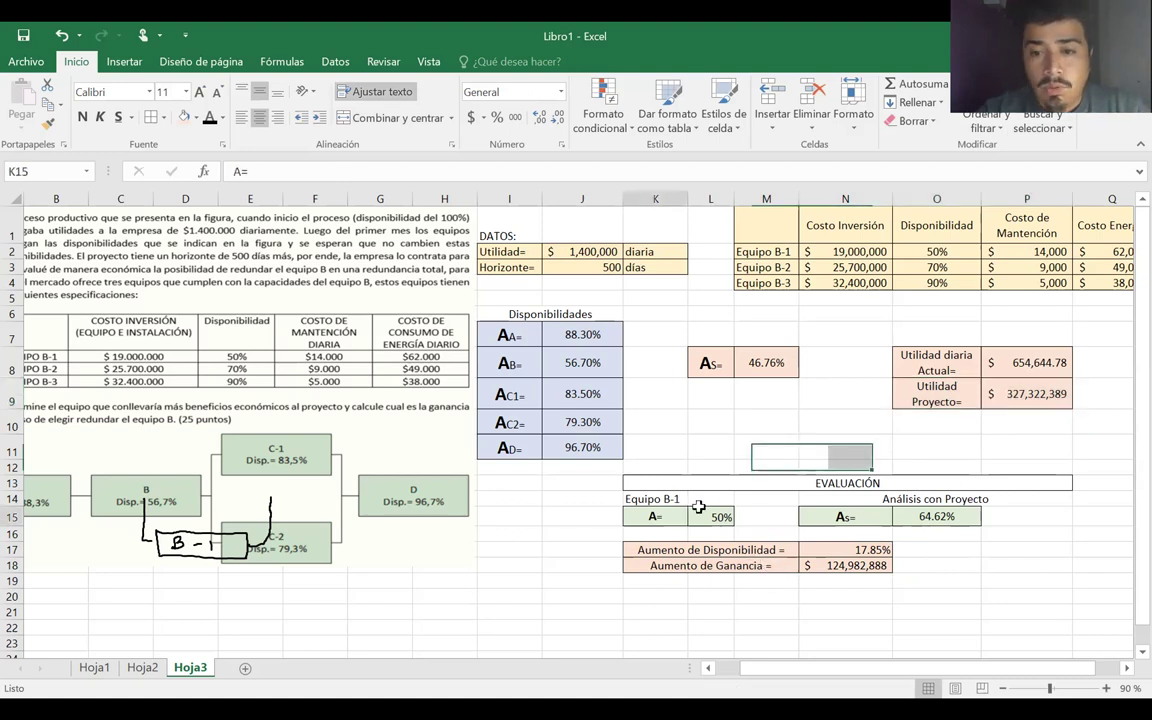
{"action": "right_click", "coordinate": [698, 507]}
{"action": "key", "text": "Escape"}
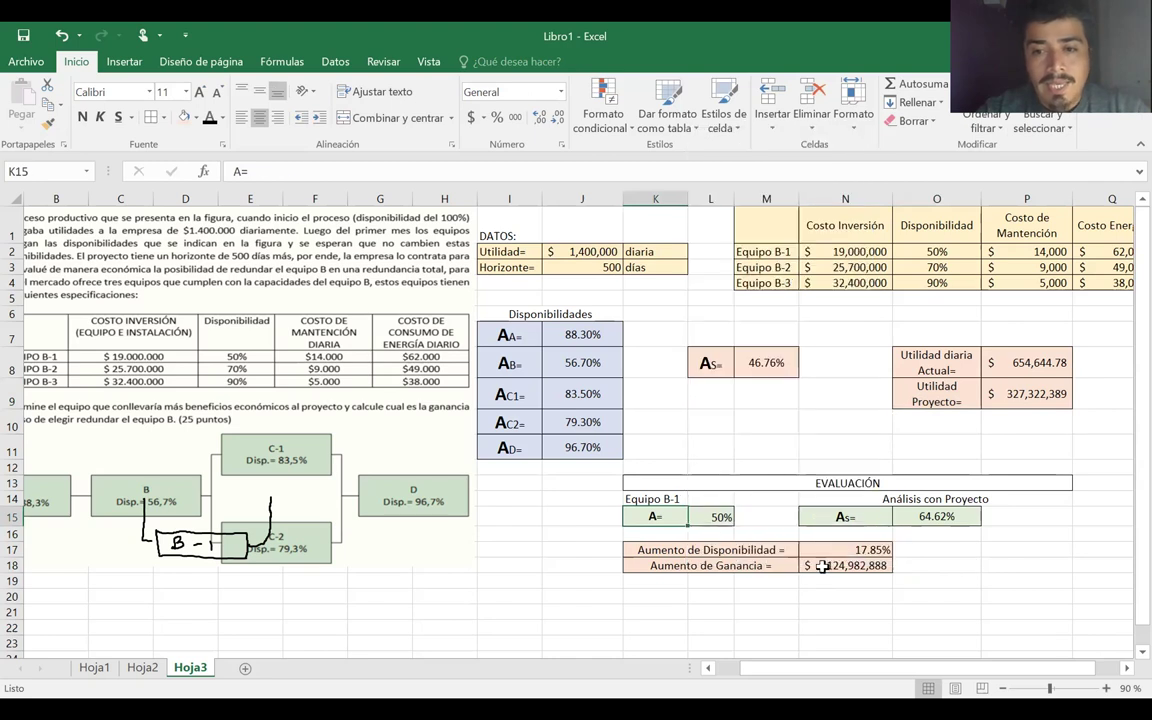
- Copy the profit increase row K18:N18 down to row 19 and replace the copied label with "Costos asociados ="
{"action": "left_click", "coordinate": [820, 566]}
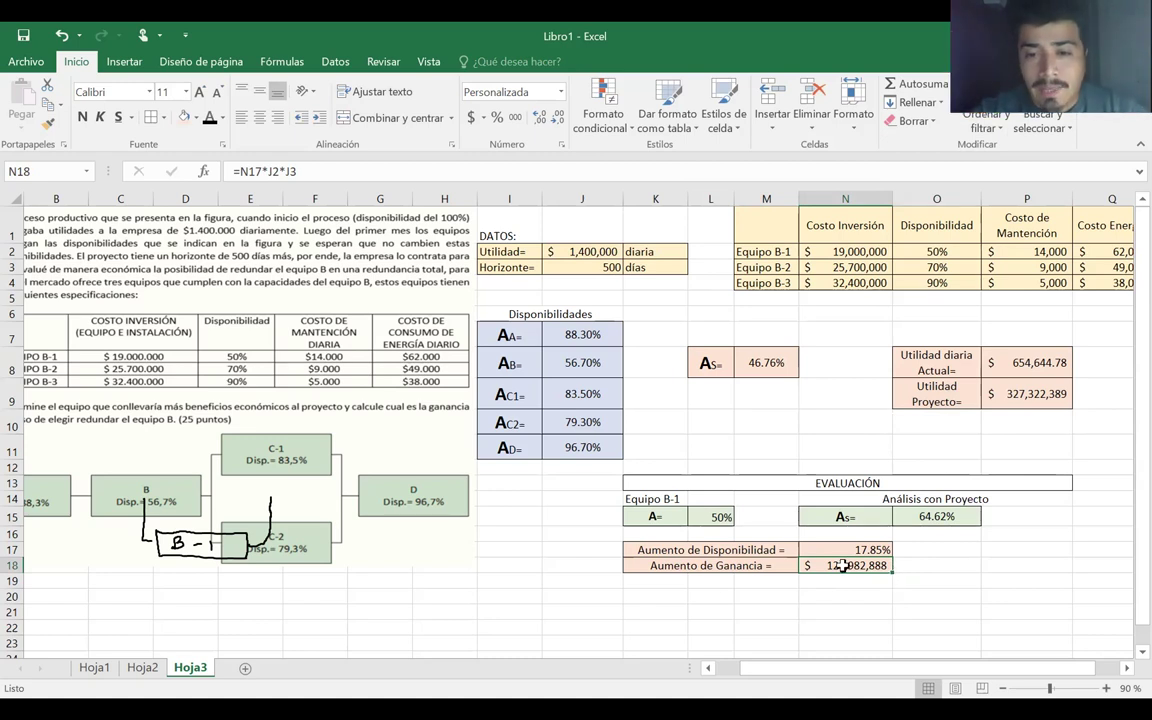
{"action": "left_click_drag", "start_coordinate": [650, 566], "coordinate": [725, 586]}
{"action": "double_click", "coordinate": [607, 576]}
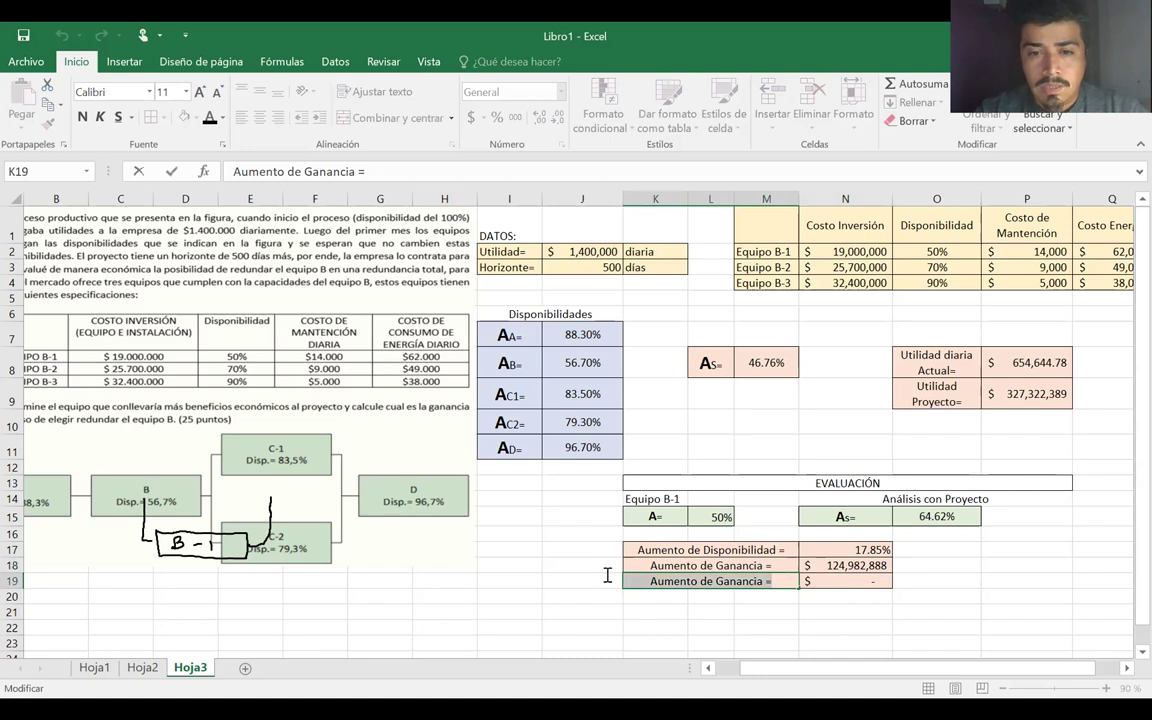
{"action": "type", "text": "Costos asociados"}
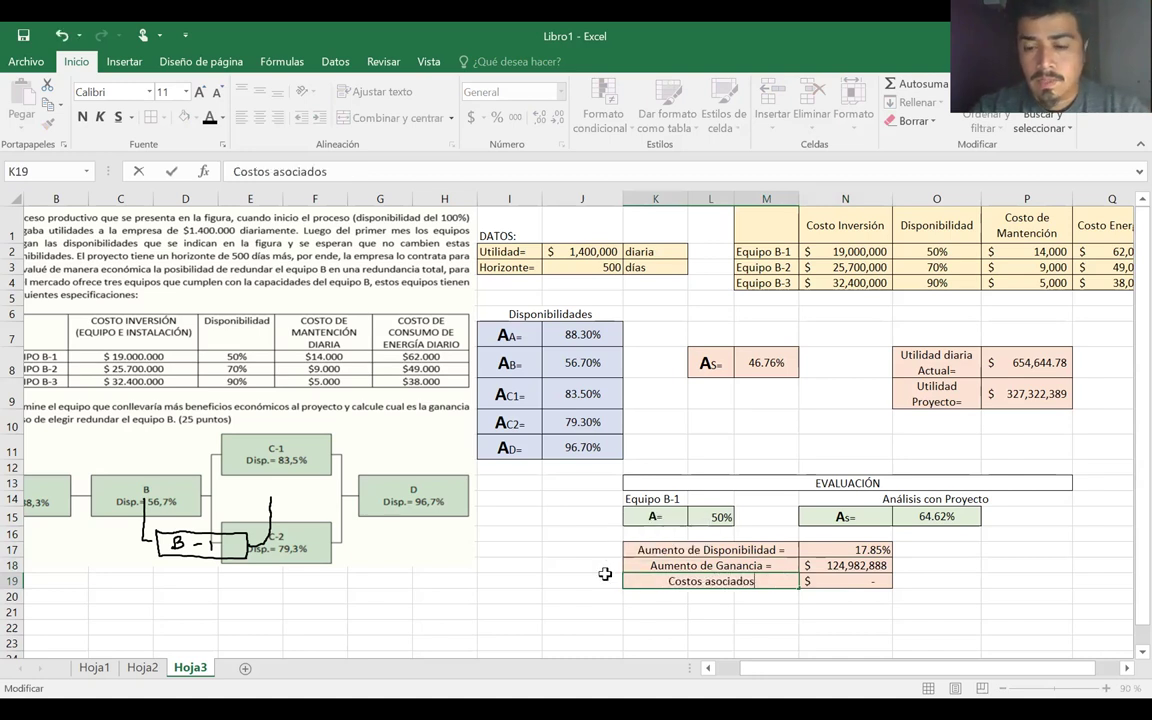
{"action": "type", "text": " ="}
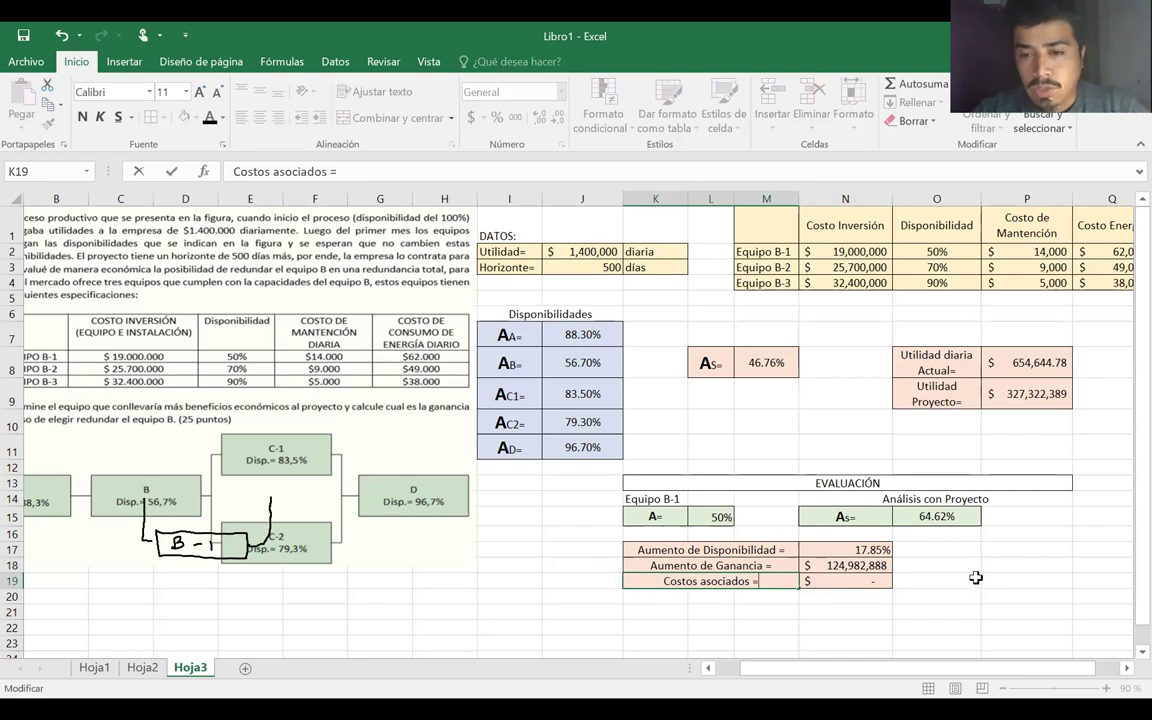
{"action": "left_click", "coordinate": [860, 577]}
{"action": "double_click", "coordinate": [859, 578]}
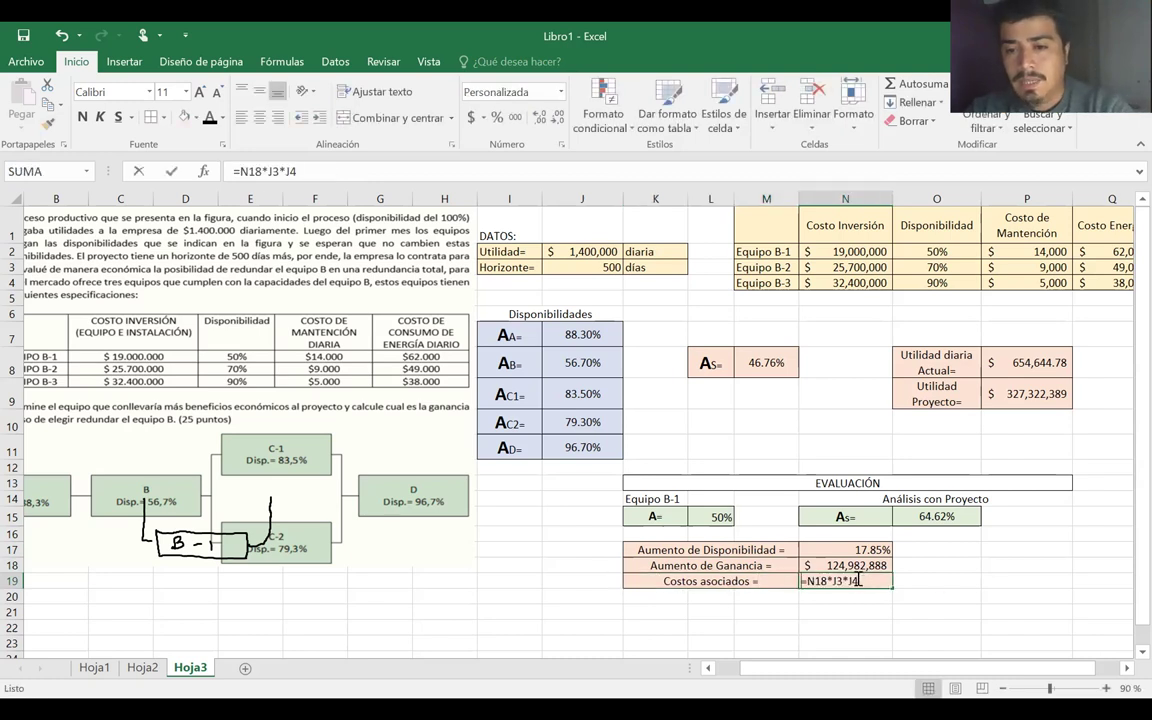
{"action": "key", "text": "Escape"}
{"action": "type", "text": "="}
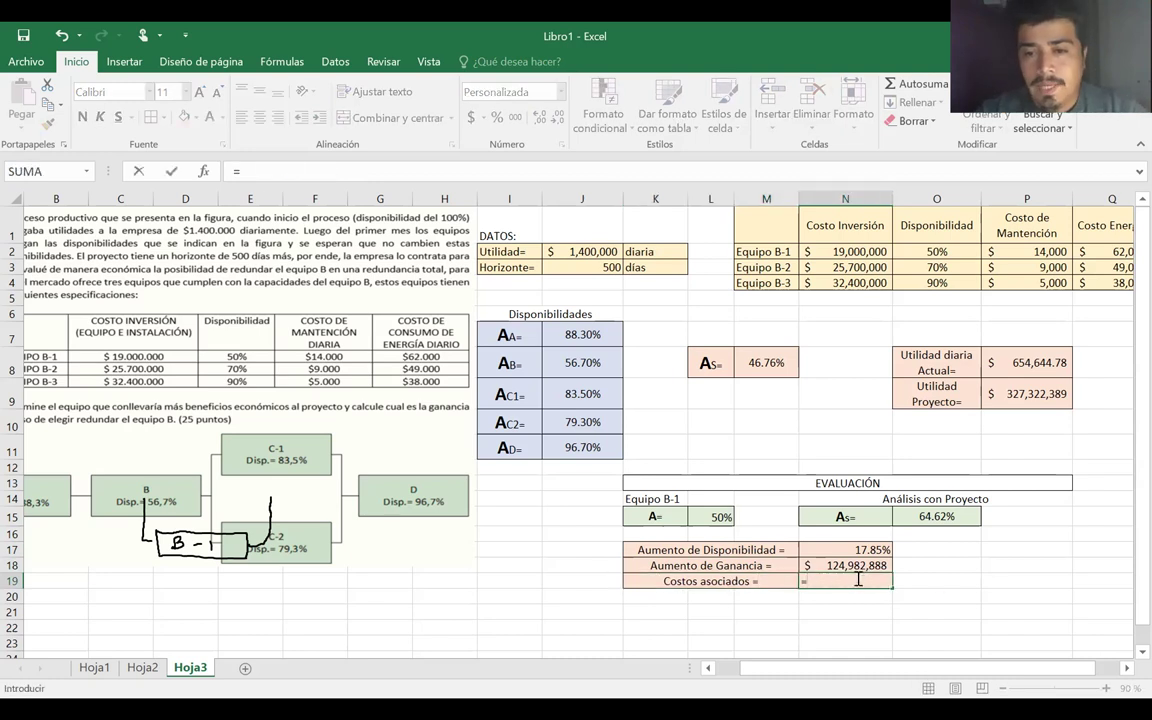
{"action": "left_click", "coordinate": [862, 252]}
{"action": "type", "text": "+"}
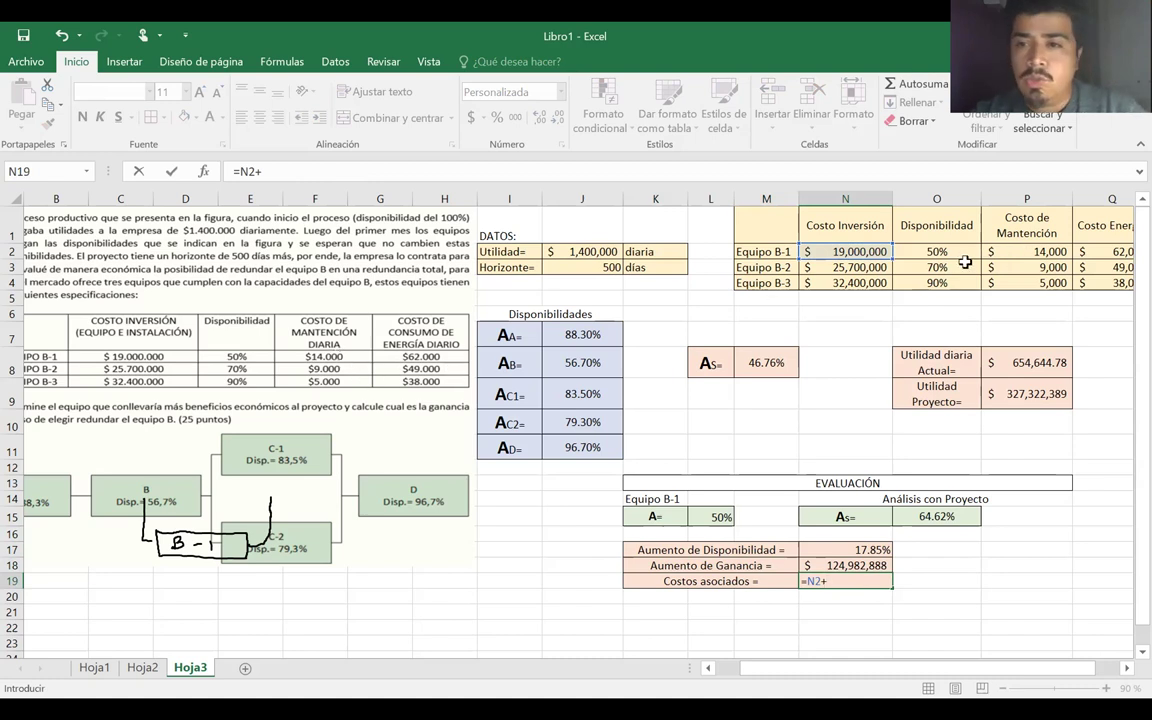
{"action": "left_click", "coordinate": [1012, 252]}
{"action": "type", "text": "*"}
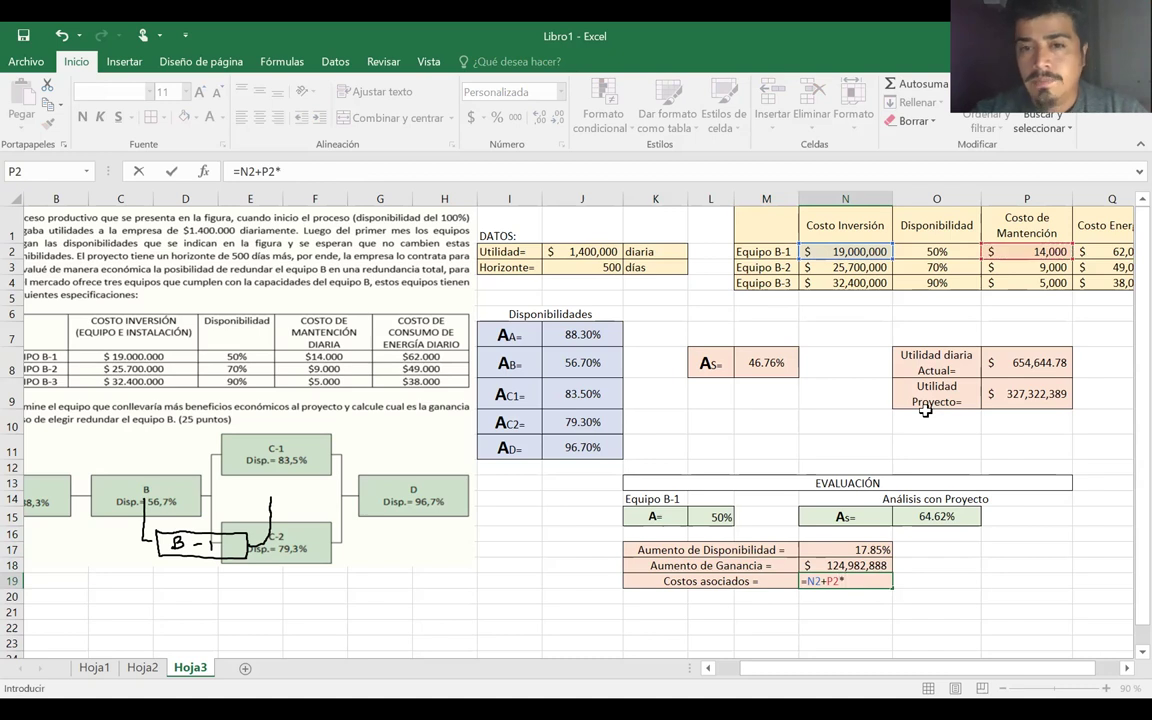
{"action": "left_click", "coordinate": [582, 270]}
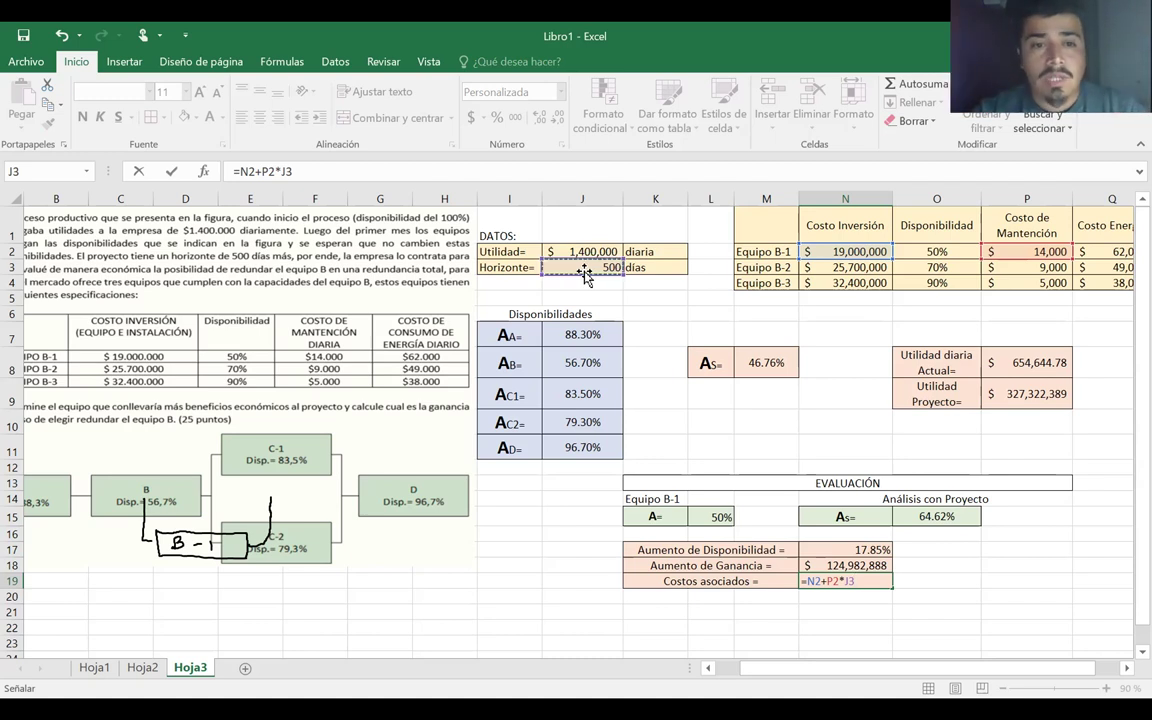
{"action": "left_click", "coordinate": [820, 483]}
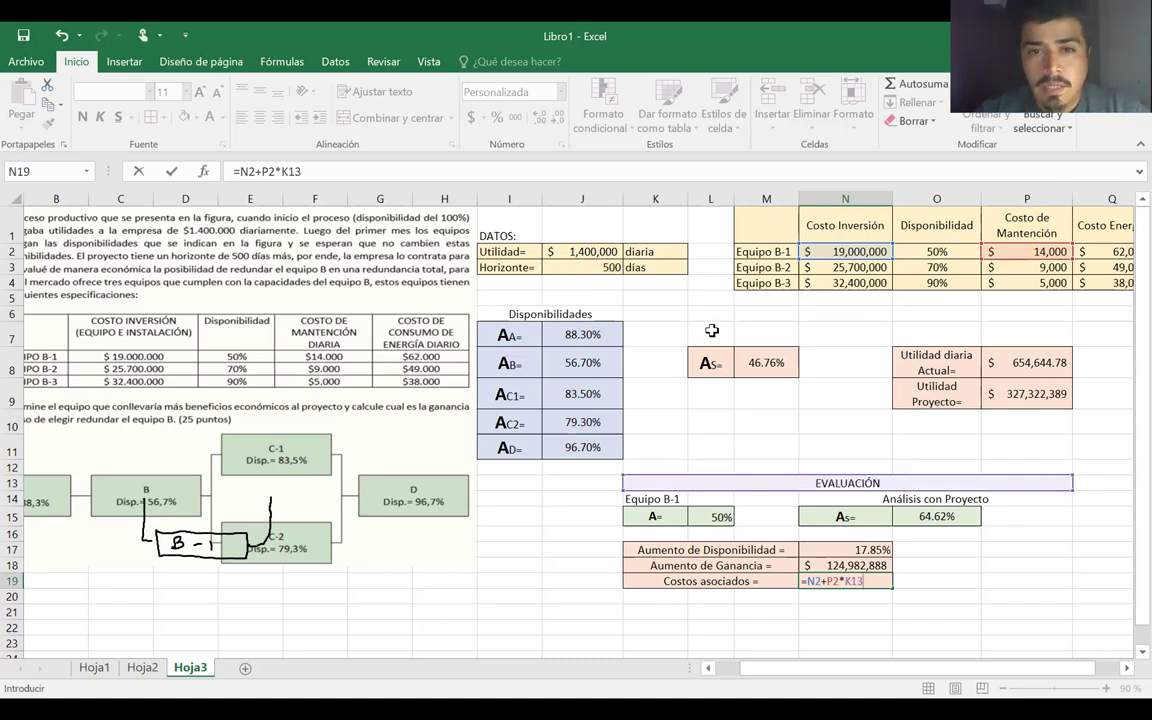
{"action": "key", "text": "Return"}
{"action": "left_click", "coordinate": [590, 265]}
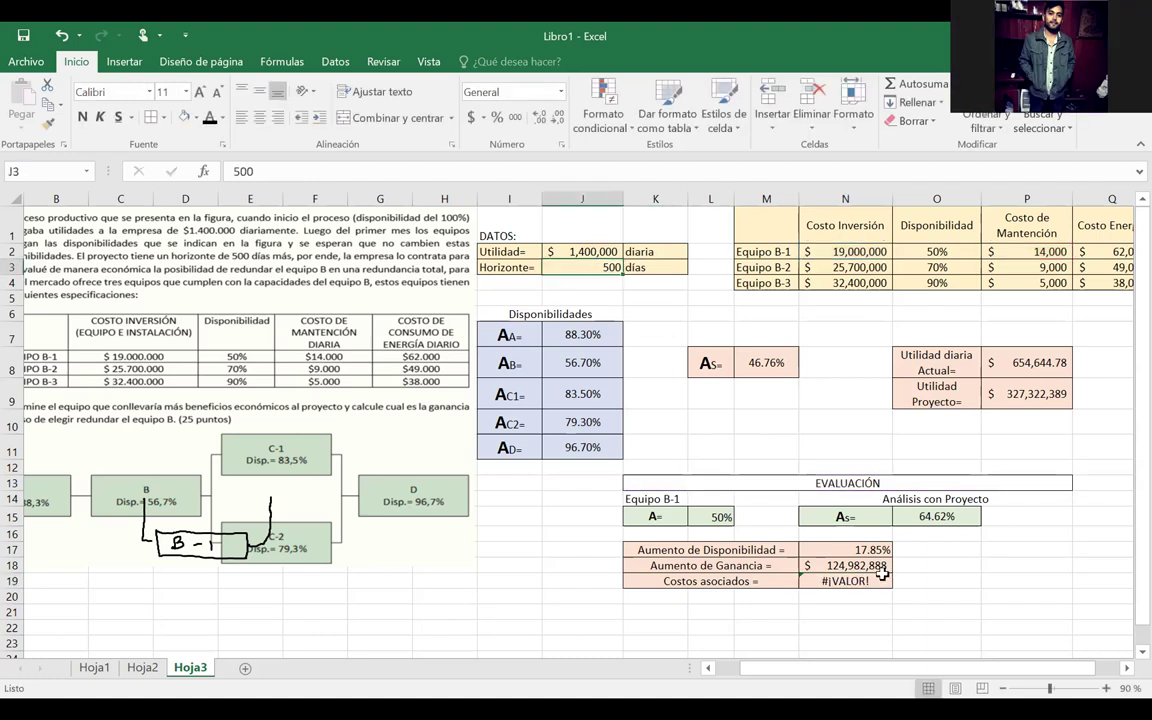
{"action": "left_click", "coordinate": [873, 580]}
{"action": "key", "text": "Delete"}
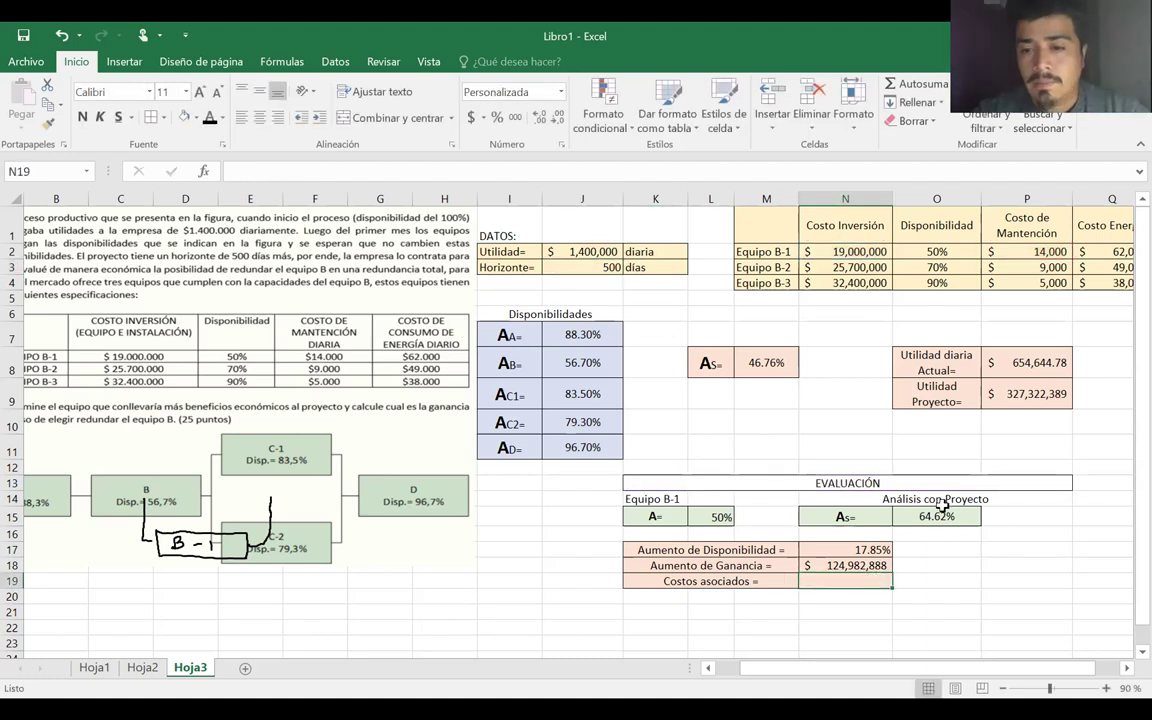
- Calculate the associated costs in N19 with =N2+P2*J3+Q2*J3, adding Equipo B-1's investment to its daily maintenance and energy costs over the horizon
{"action": "type", "text": "="}
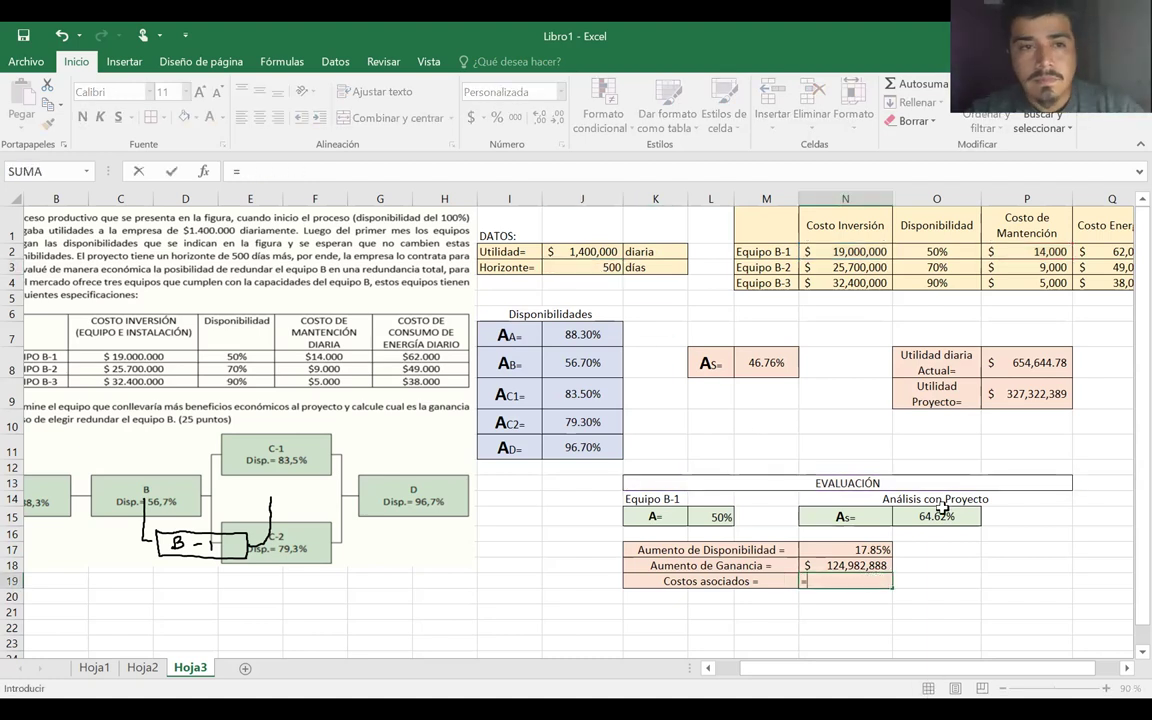
{"action": "left_click", "coordinate": [845, 251]}
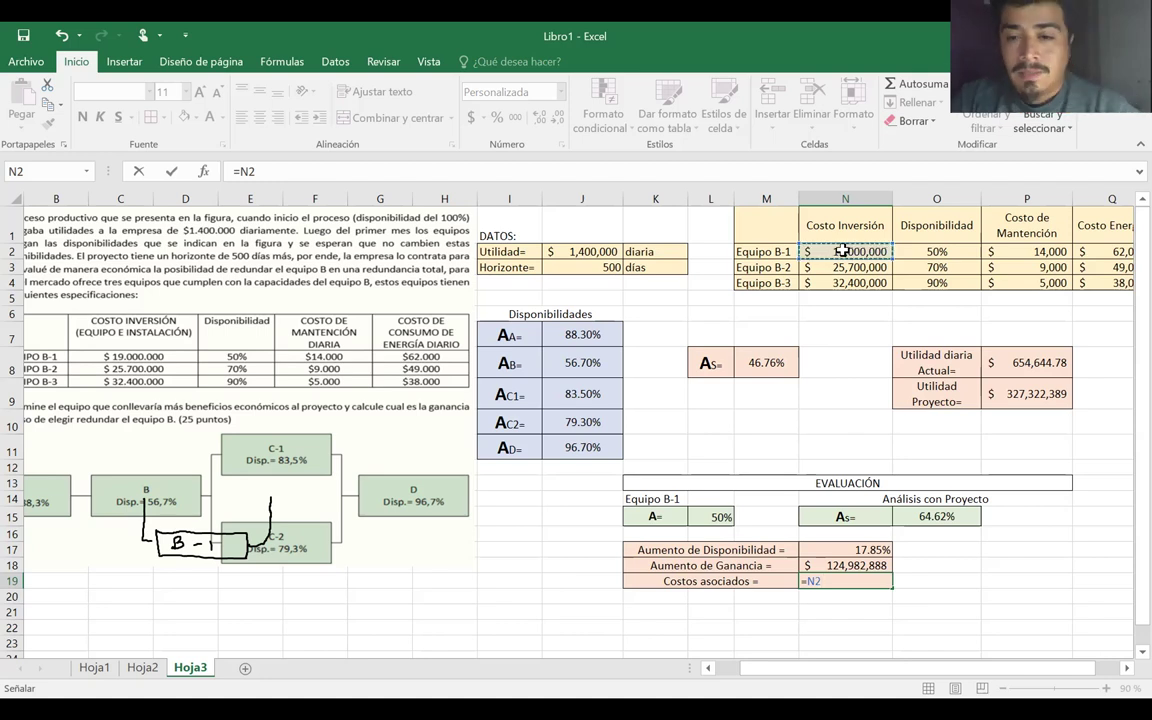
{"action": "type", "text": "+"}
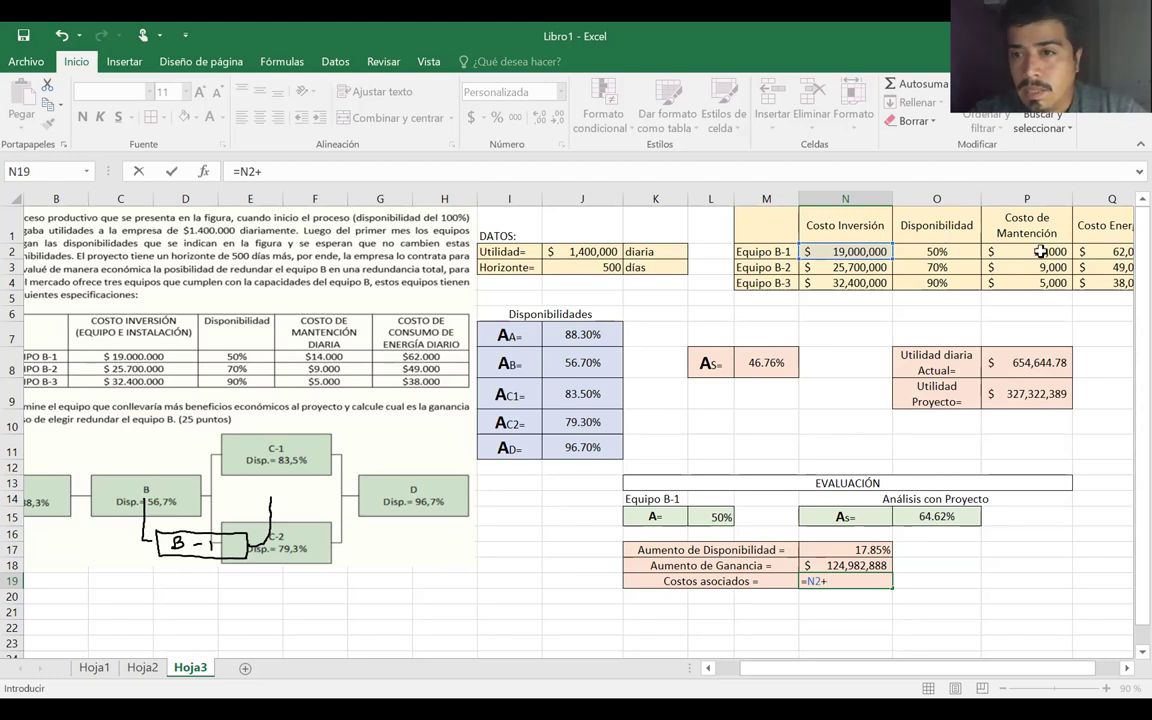
{"action": "left_click", "coordinate": [1040, 252]}
{"action": "type", "text": "*"}
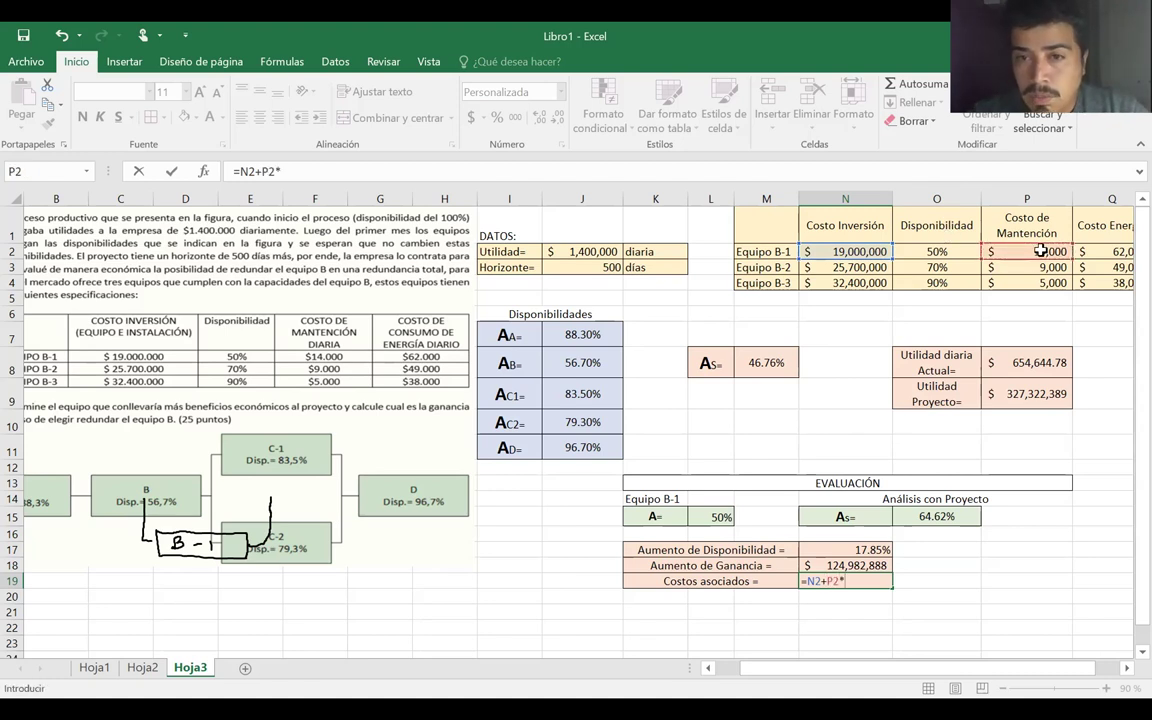
{"action": "left_click", "coordinate": [596, 267]}
{"action": "type", "text": "+"}
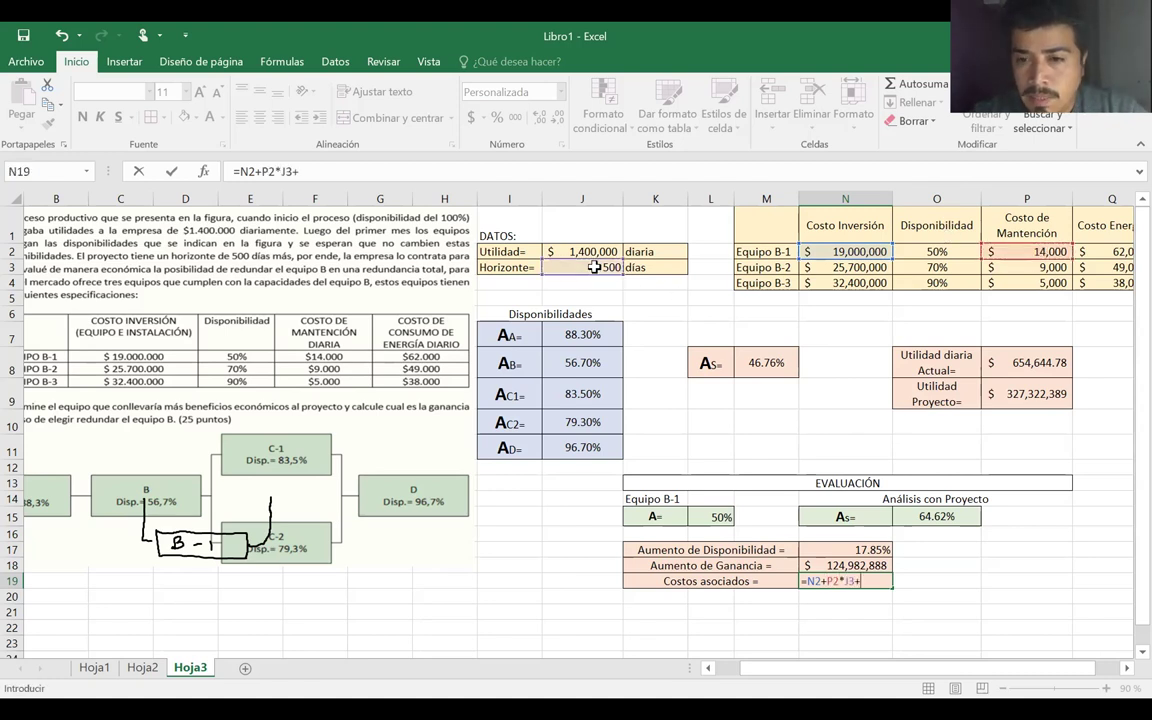
{"action": "left_click", "coordinate": [1100, 252]}
{"action": "type", "text": "*"}
{"action": "left_click", "coordinate": [553, 264]}
{"action": "key", "text": "Return"}
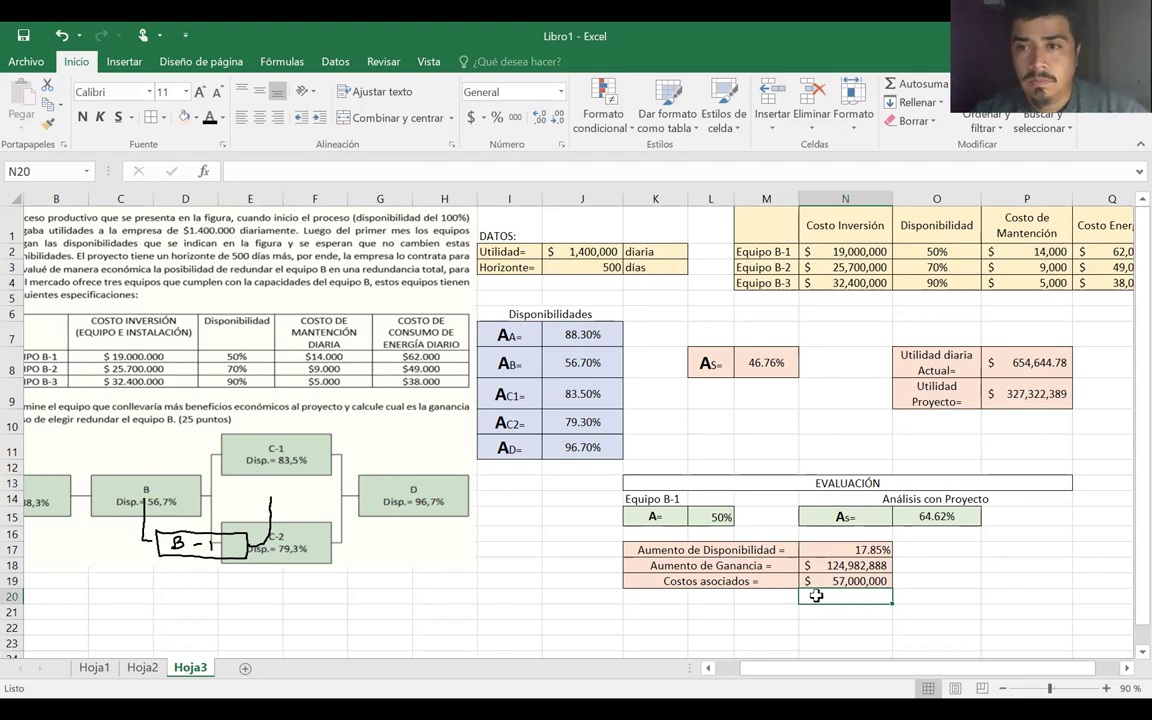
- Test the evaluation with a horizon of 200 days in J3 and undo the change
{"action": "left_click_drag", "start_coordinate": [1020, 252], "coordinate": [1080, 252]}
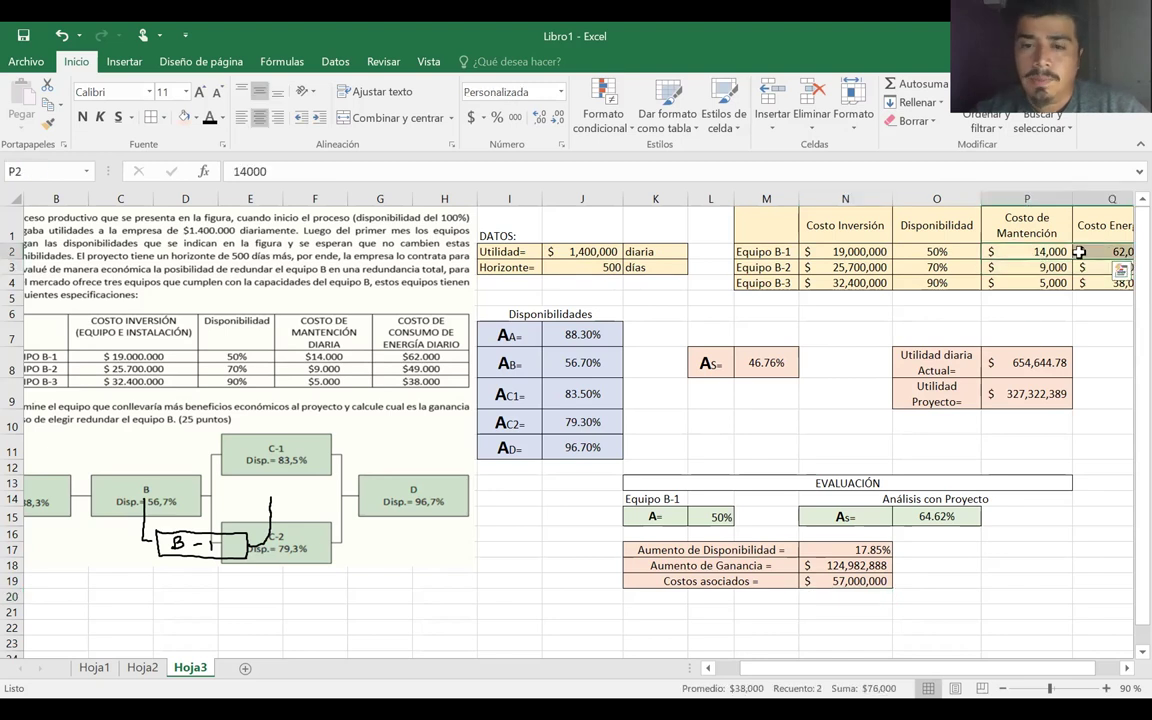
{"action": "left_click", "coordinate": [840, 566]}
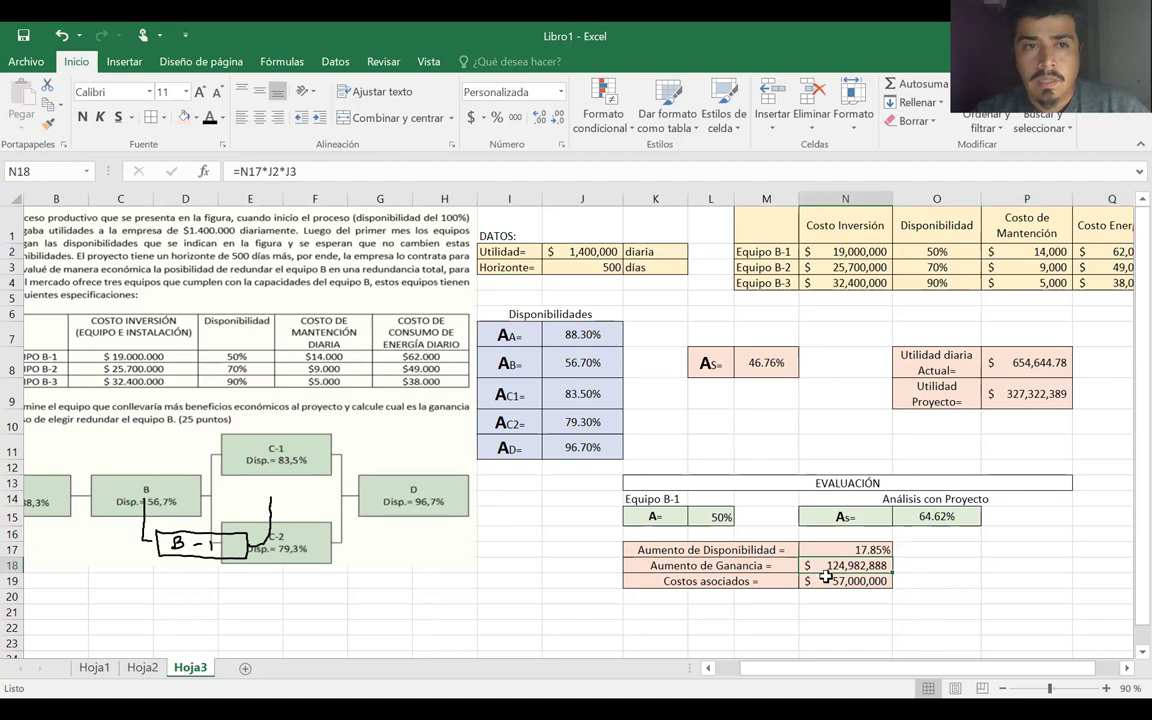
{"action": "left_click", "coordinate": [572, 268]}
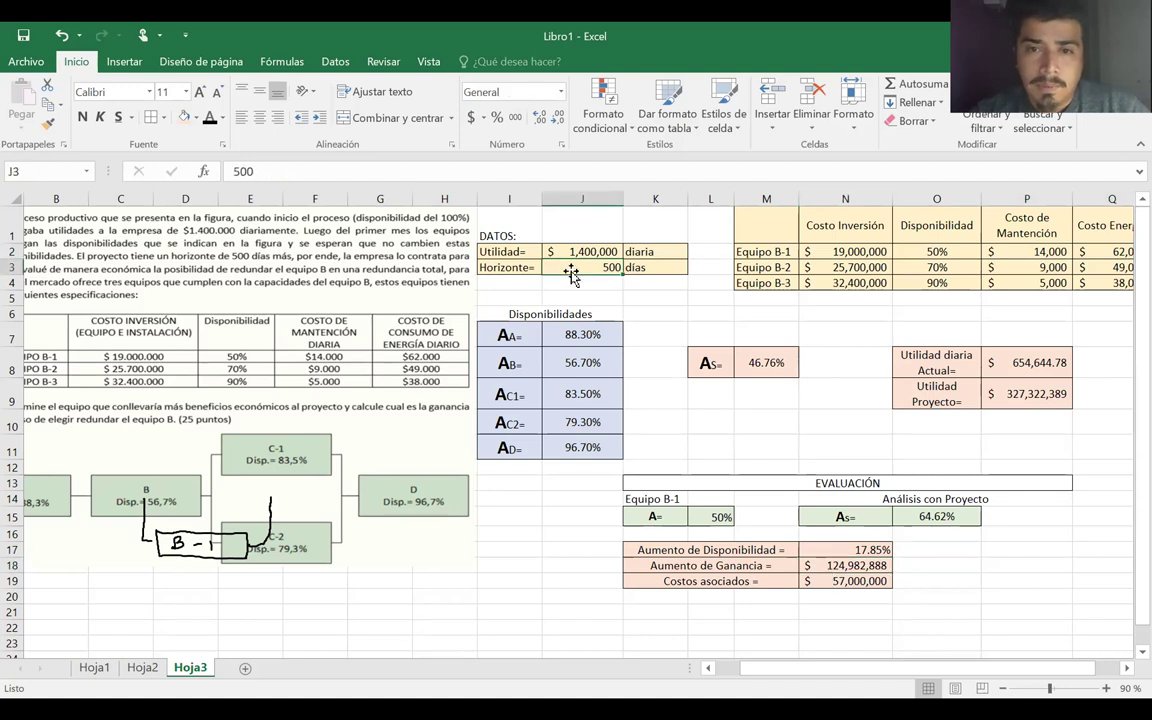
{"action": "type", "text": "200"}
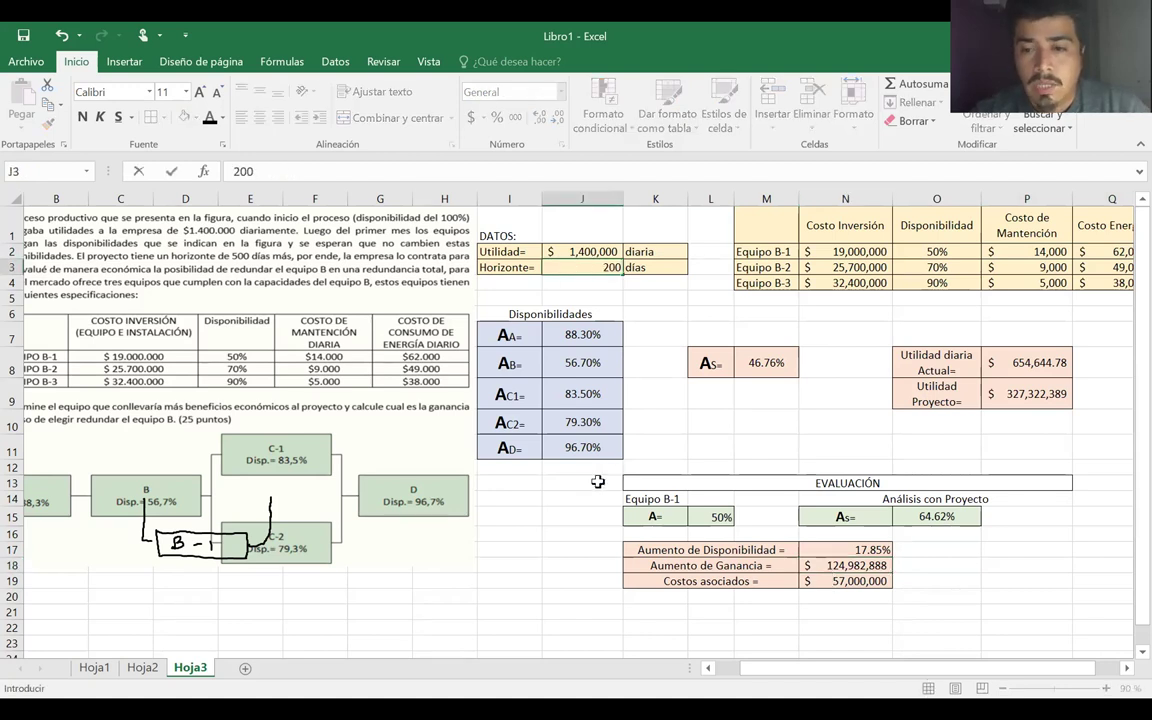
{"action": "key", "text": "Return"}
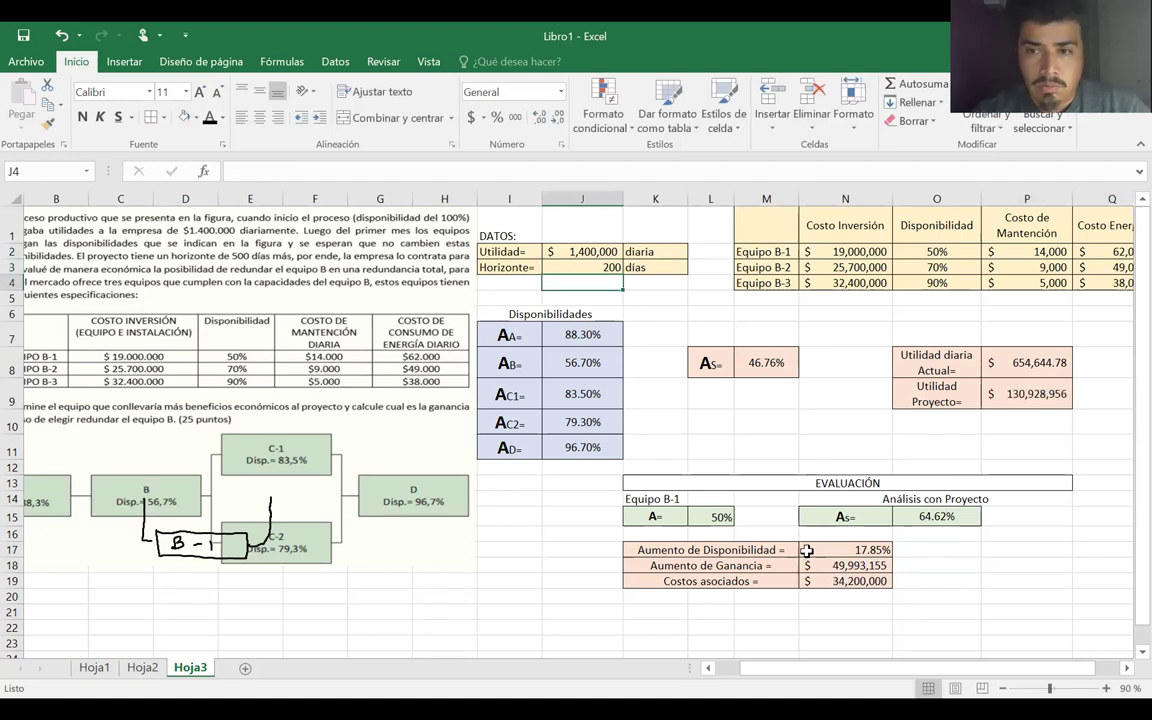
{"action": "key", "text": "ctrl+z"}
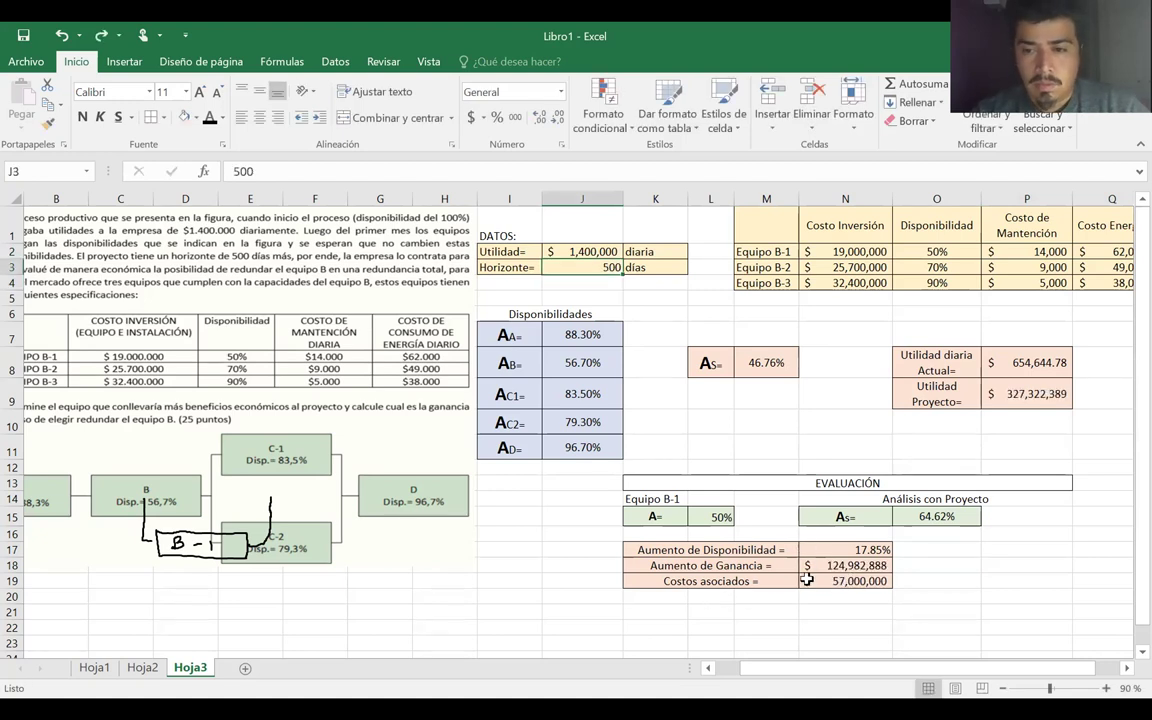
- Copy the formatting of the associated costs row K19:N19 to the empty row K20:N20
{"action": "left_click_drag", "start_coordinate": [632, 596], "coordinate": [850, 596]}
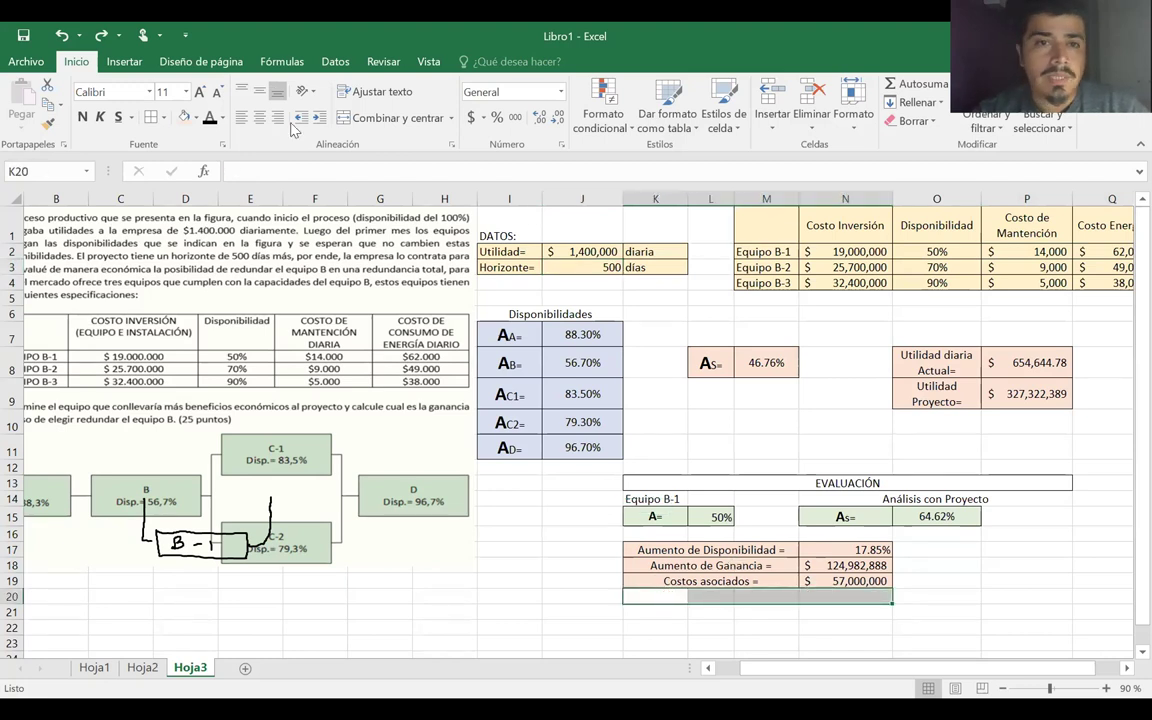
{"action": "left_click_drag", "start_coordinate": [655, 581], "coordinate": [810, 578]}
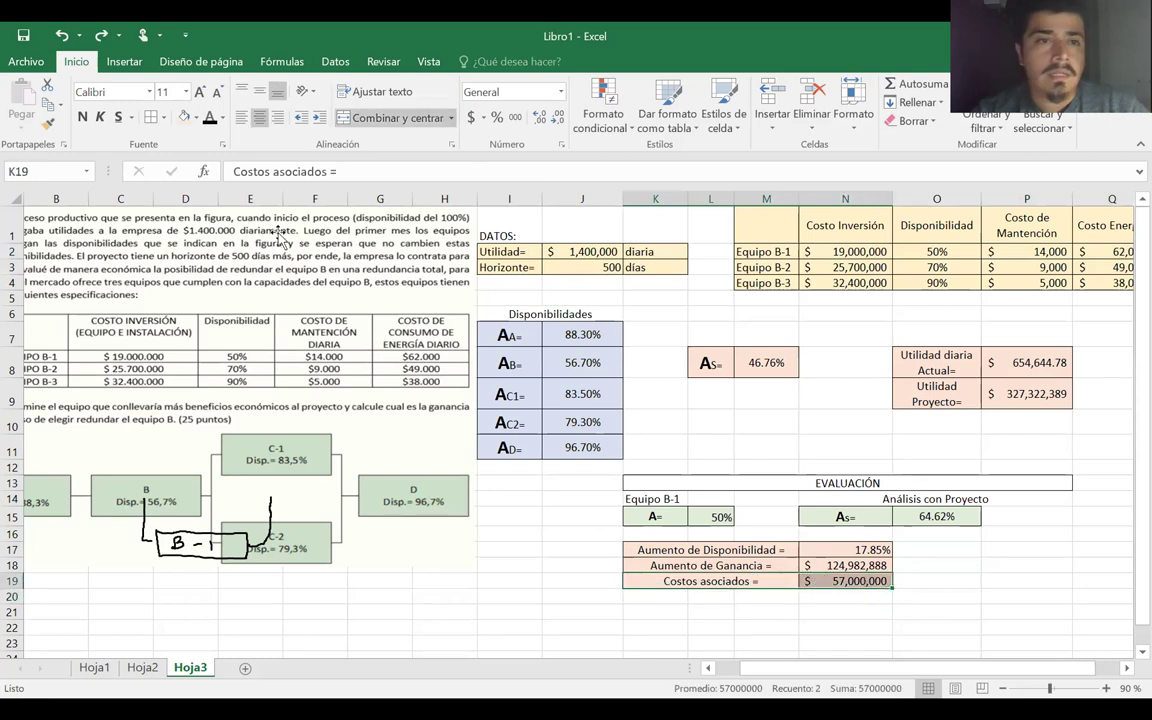
{"action": "left_click", "coordinate": [47, 125]}
{"action": "left_click_drag", "start_coordinate": [660, 596], "coordinate": [790, 590]}
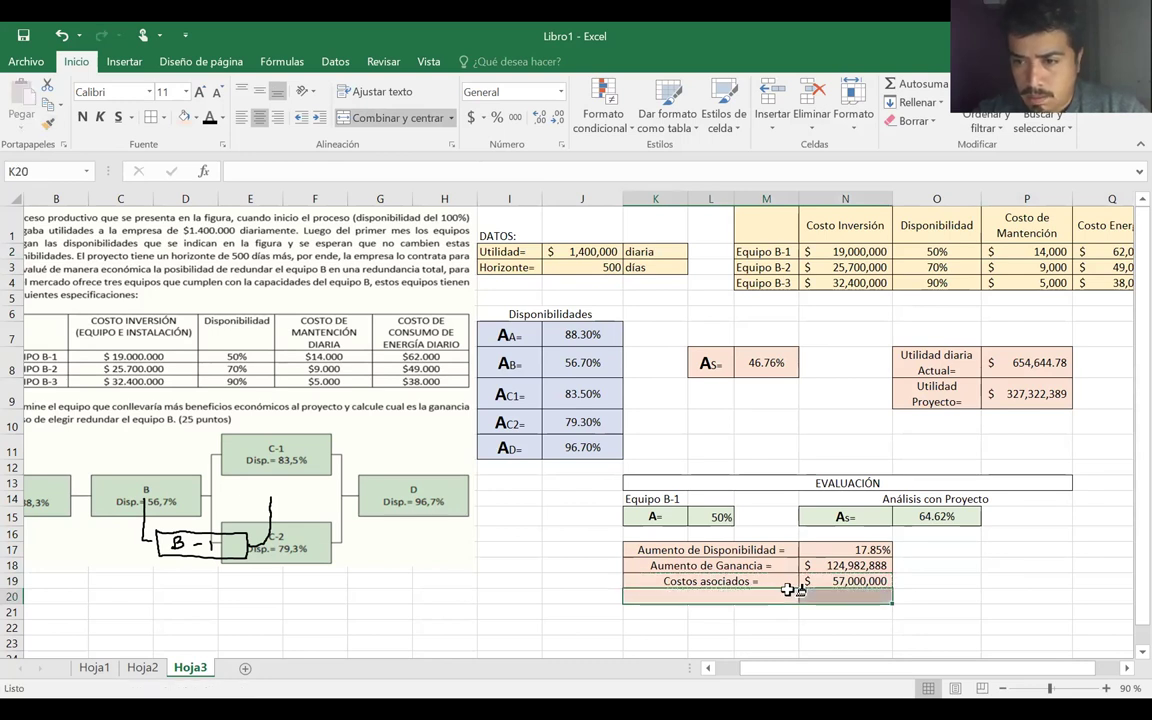
- Enter the label "Utilidad Real =" in the merged cell K20
{"action": "type", "text": "U"}
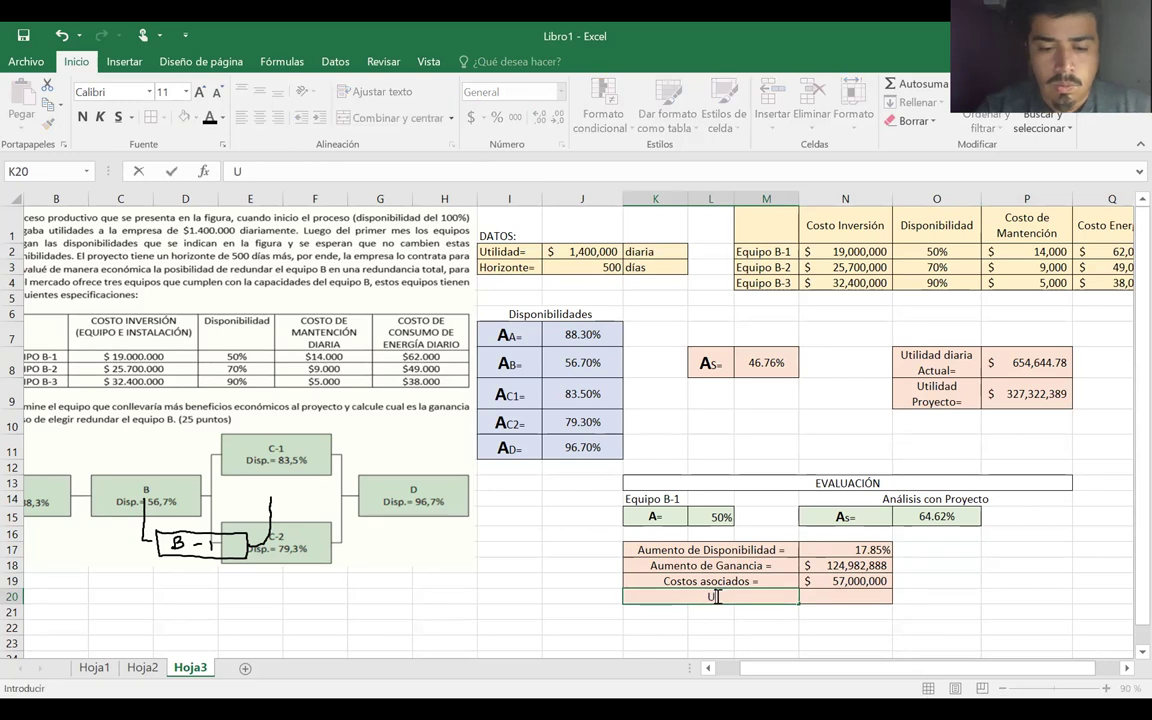
{"action": "type", "text": "tilidad REal"}
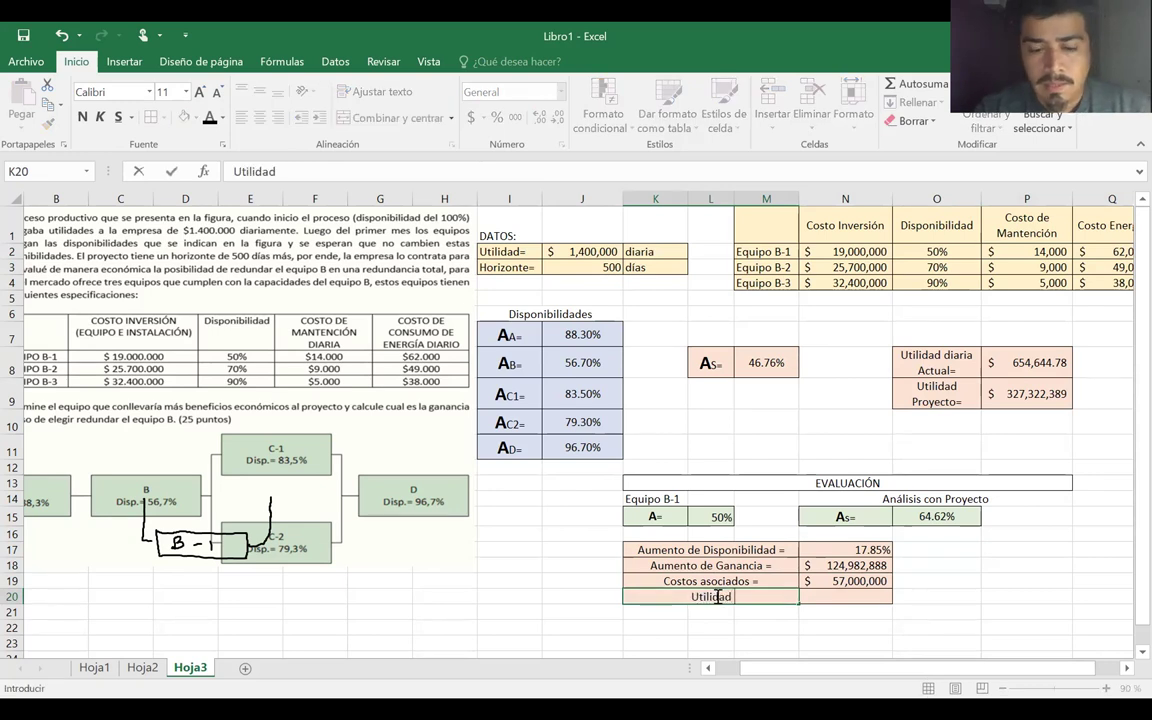
{"action": "key", "text": "BackSpace"}
{"action": "key", "text": "BackSpace"}
{"action": "key", "text": "BackSpace"}
{"action": "type", "text": "eal"}
{"action": "key", "text": "Return"}
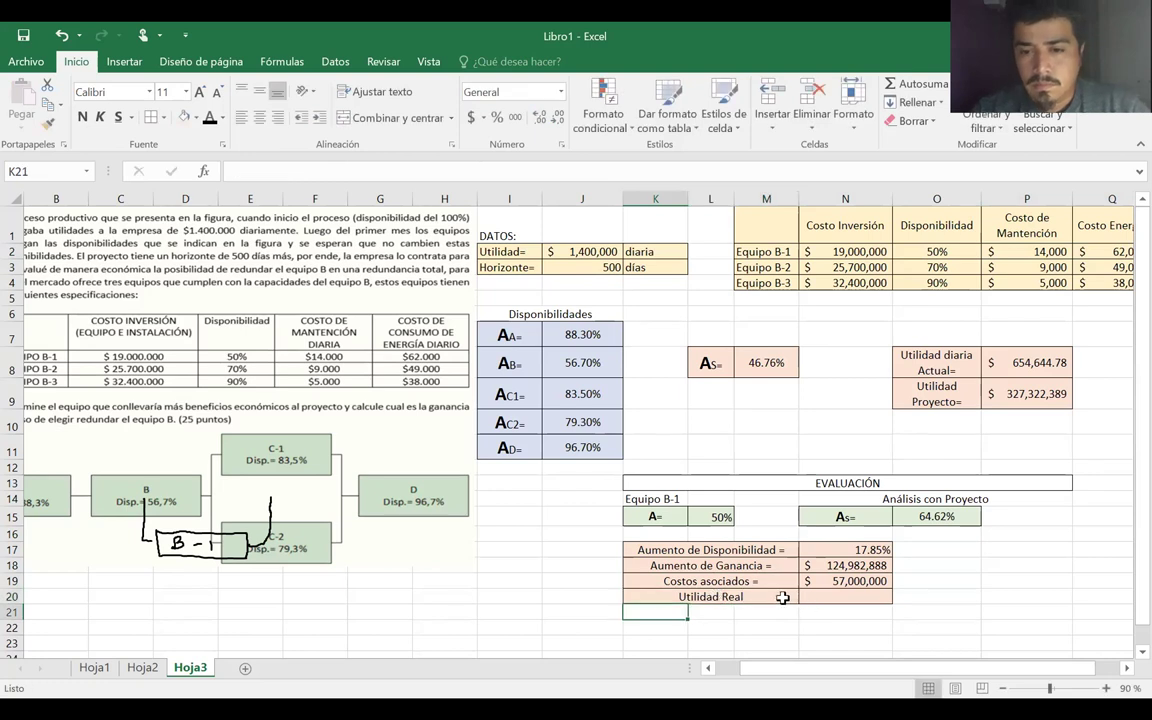
{"action": "double_click", "coordinate": [784, 597]}
{"action": "type", "text": "="}
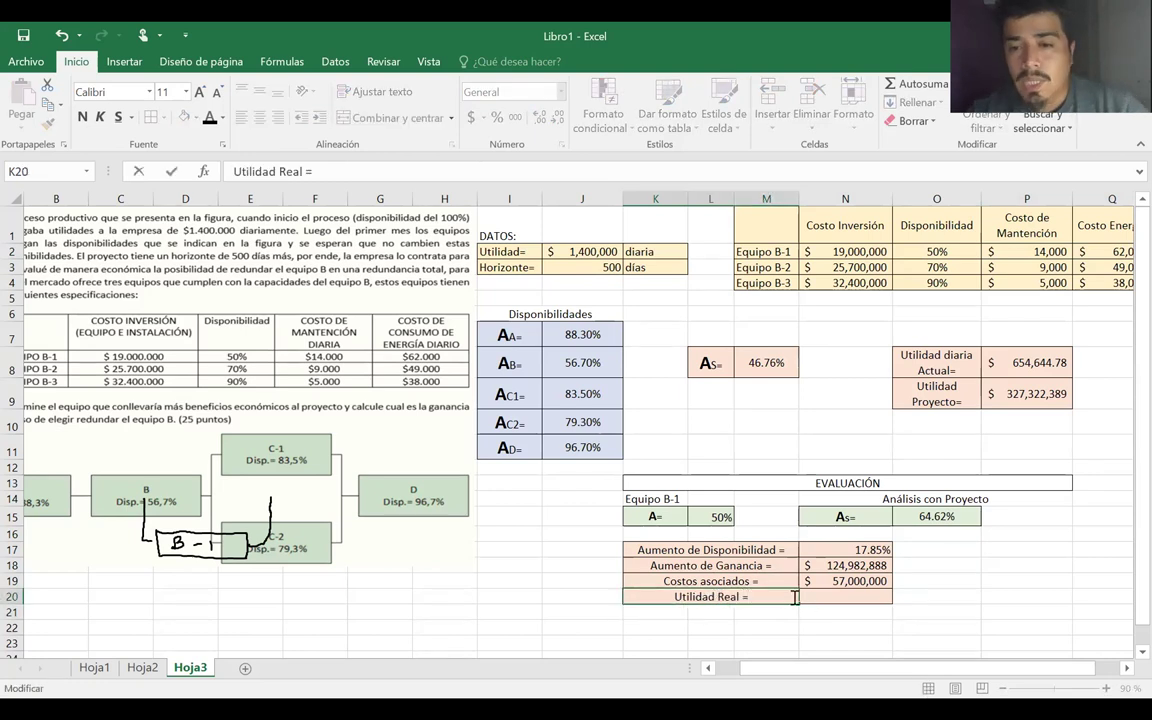
- Calculate the real profit in N20 with the formula =N18-N19, subtracting the associated costs from the profit increase
{"action": "left_click", "coordinate": [818, 597]}
{"action": "type", "text": "="}
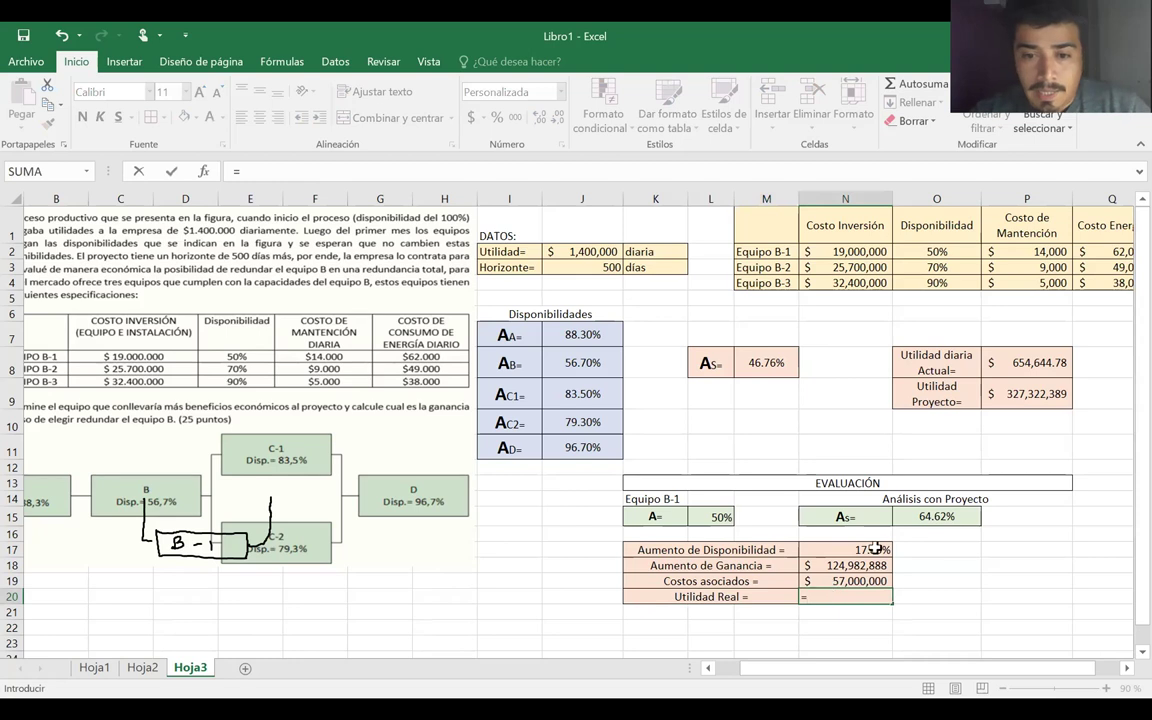
{"action": "left_click", "coordinate": [833, 565]}
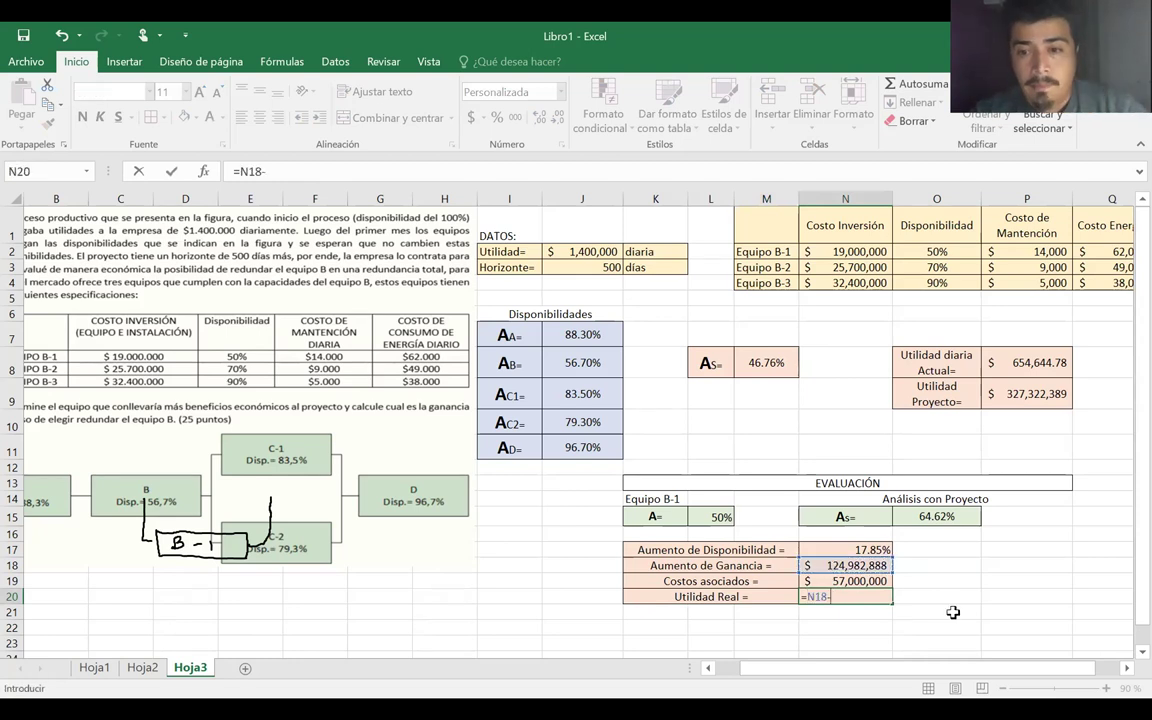
{"action": "type", "text": "-"}
{"action": "left_click", "coordinate": [855, 579]}
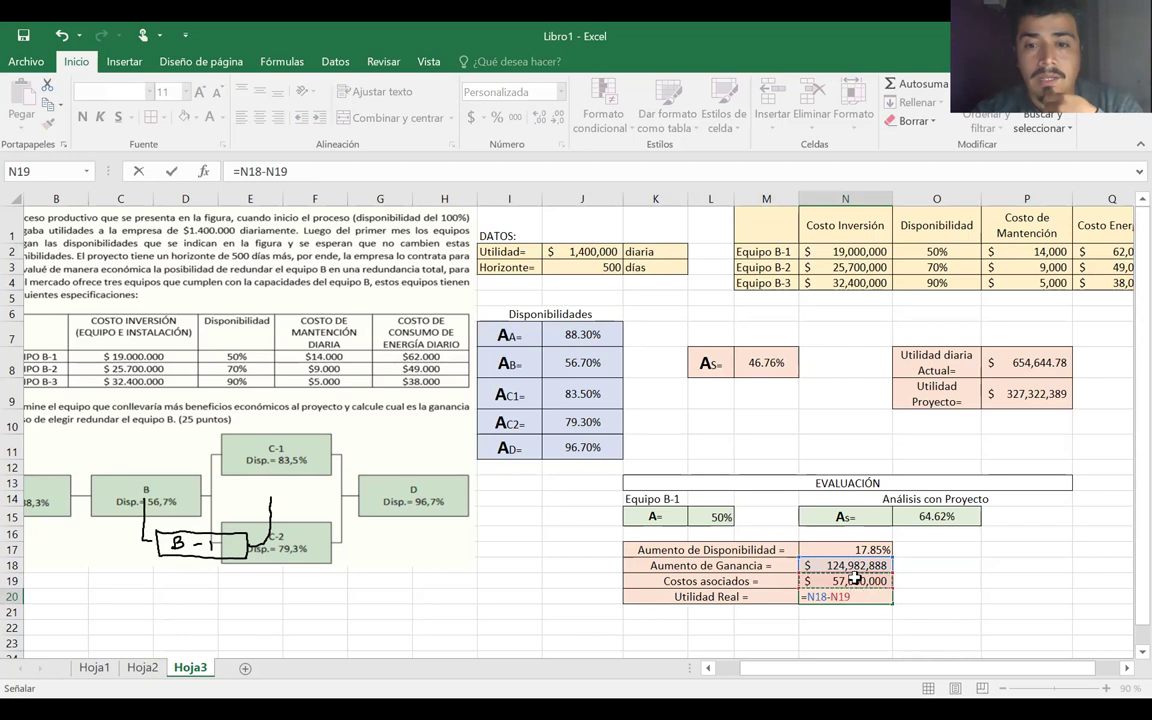
{"action": "key", "text": "Return"}
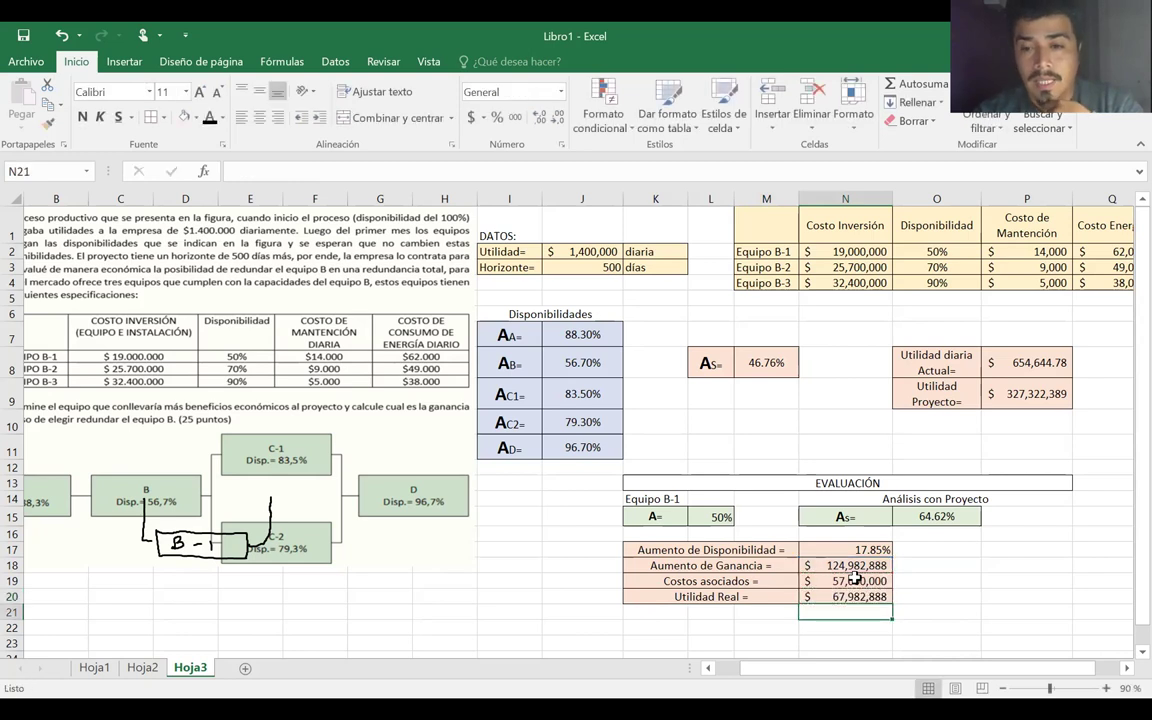
{"action": "left_click", "coordinate": [853, 594]}
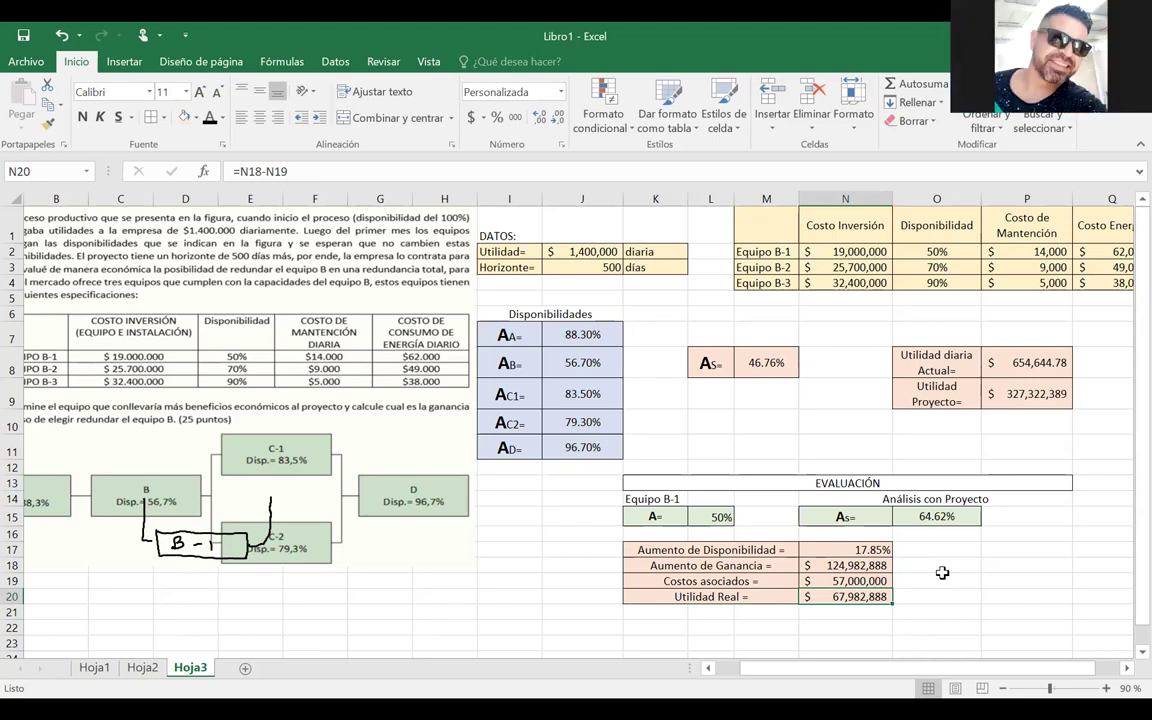
{"action": "double_click", "coordinate": [845, 597]}
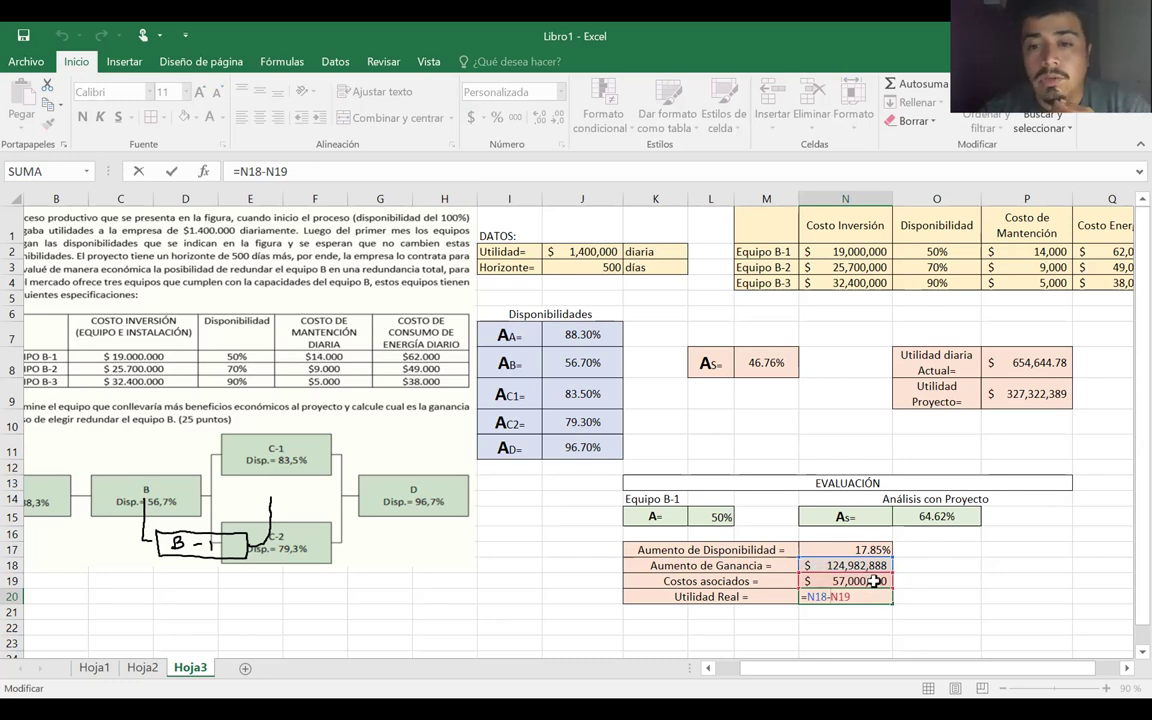
{"action": "left_click", "coordinate": [876, 581]}
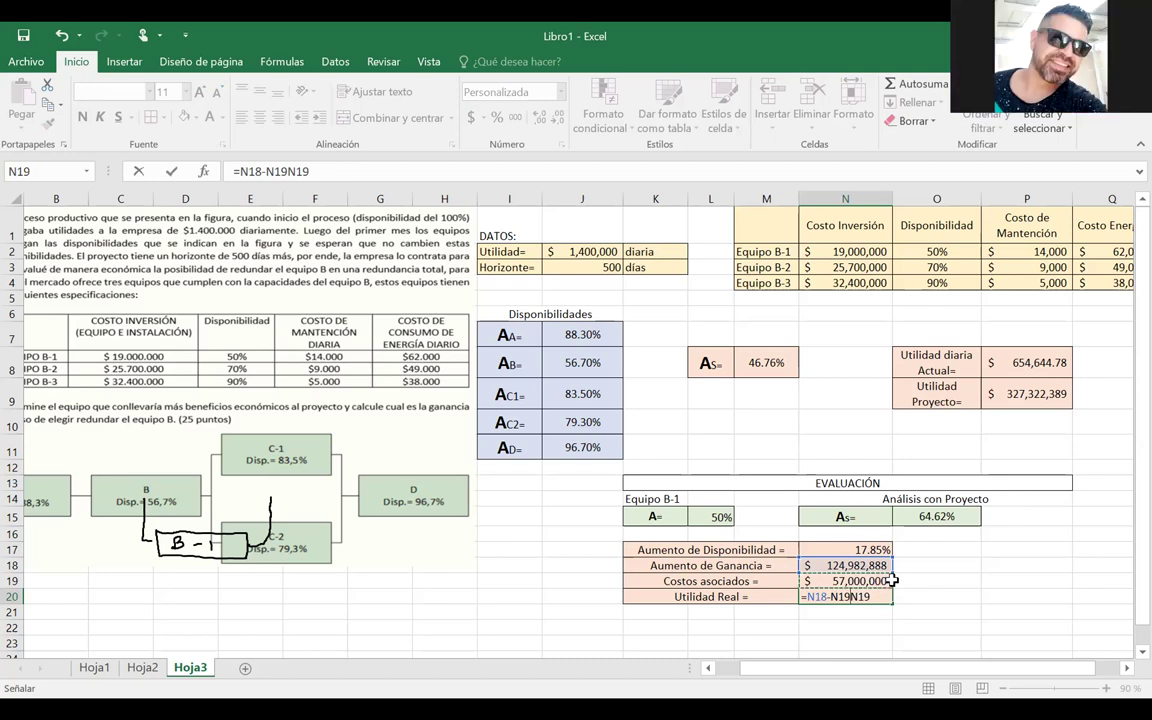
{"action": "key", "text": "Return"}
{"action": "double_click", "coordinate": [868, 596]}
{"action": "key", "text": "BackSpace"}
{"action": "key", "text": "BackSpace"}
{"action": "key", "text": "BackSpace"}
{"action": "key", "text": "ctrl+Return"}
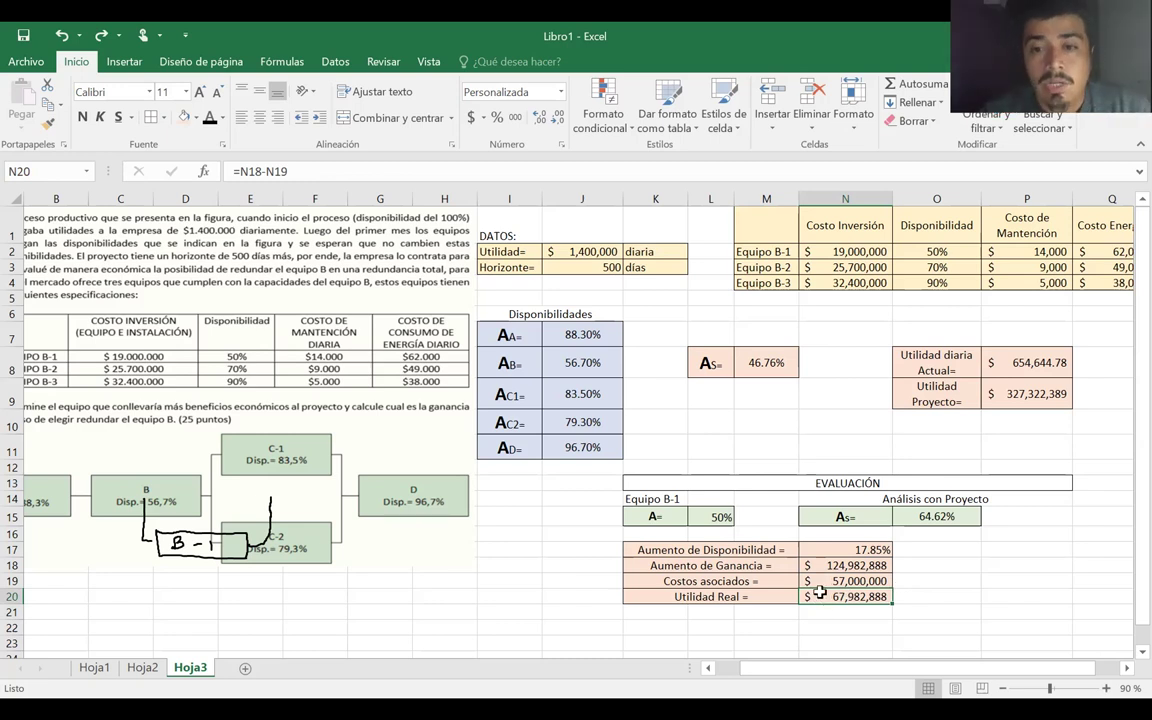
- Set the project horizon in J3 to 90 days
{"action": "left_click", "coordinate": [589, 268]}
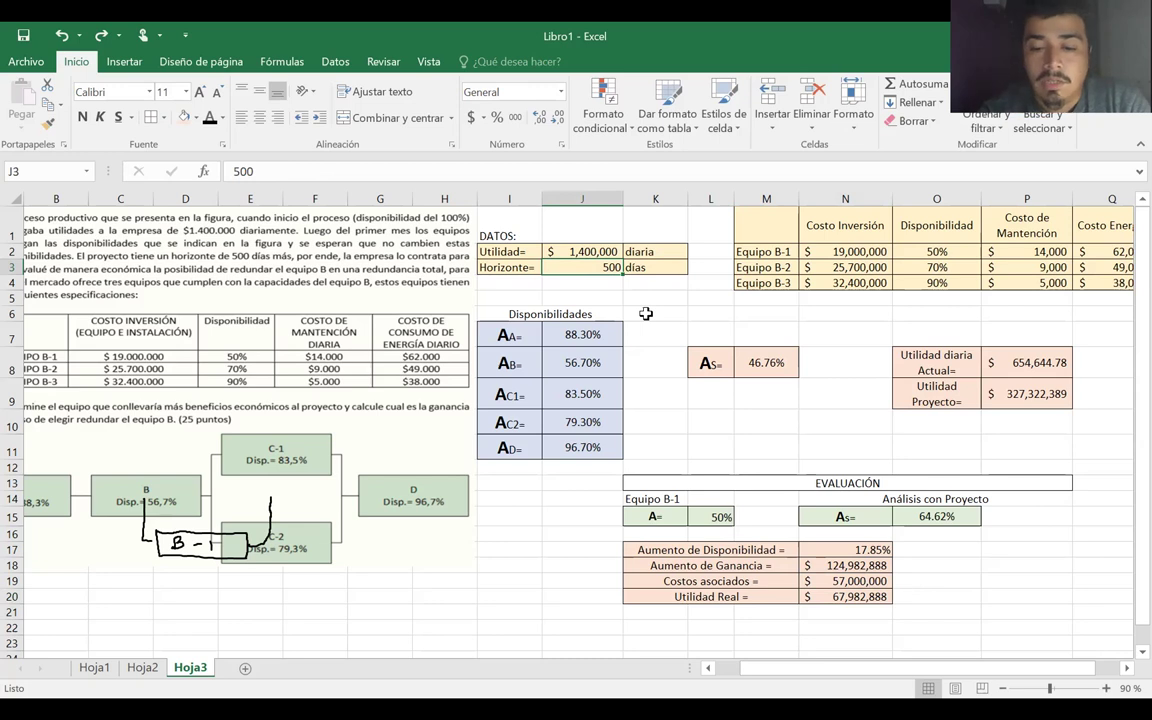
{"action": "type", "text": "90"}
{"action": "key", "text": "Return"}
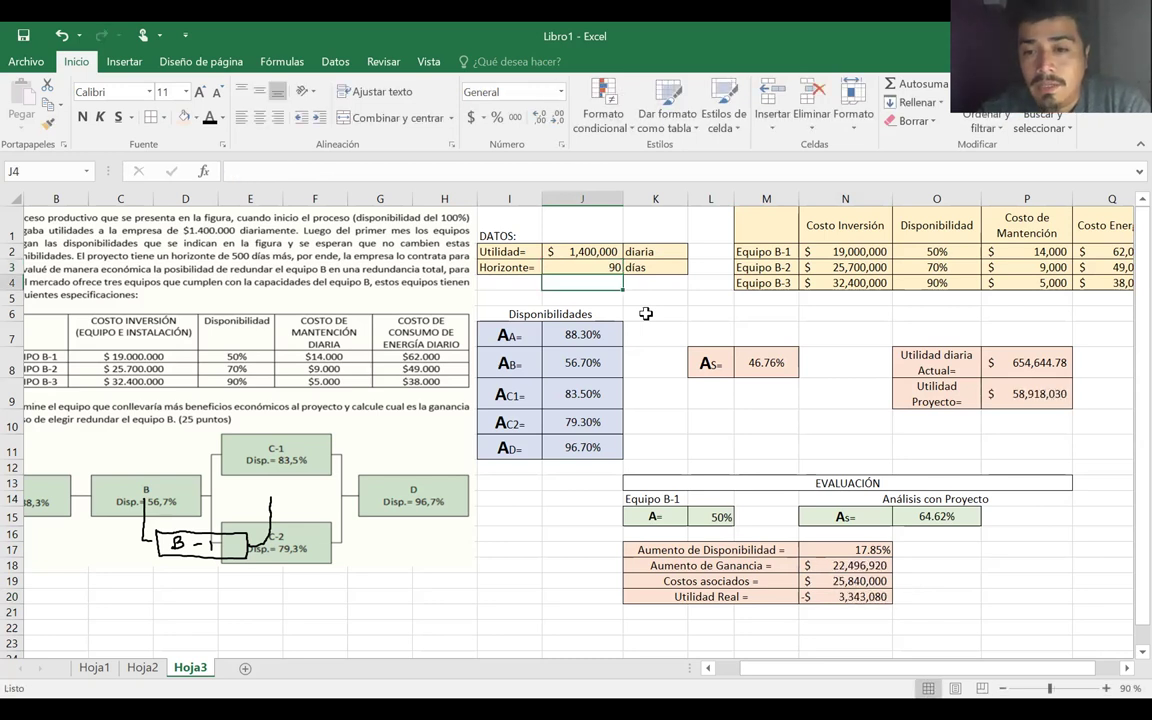
- Add a conditional formatting rule to the real profit cell N20 giving values greater than 10000000 light red fill with dark red text
{"action": "left_click", "coordinate": [811, 597]}
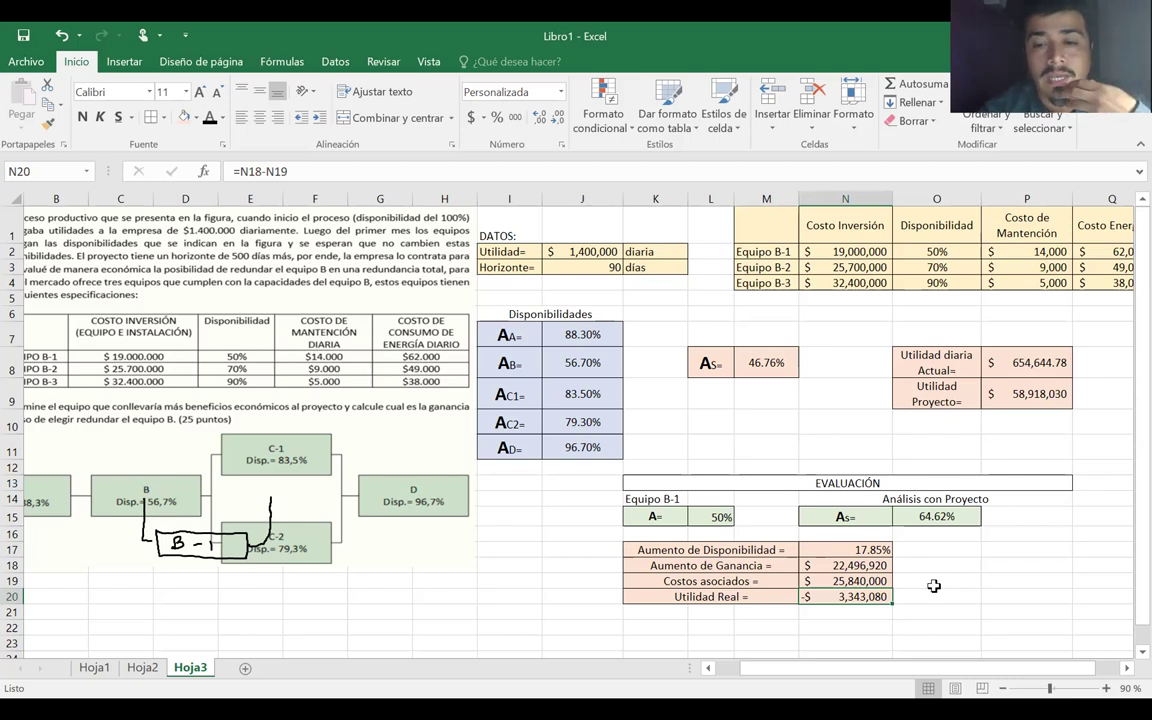
{"action": "key", "text": "Return"}
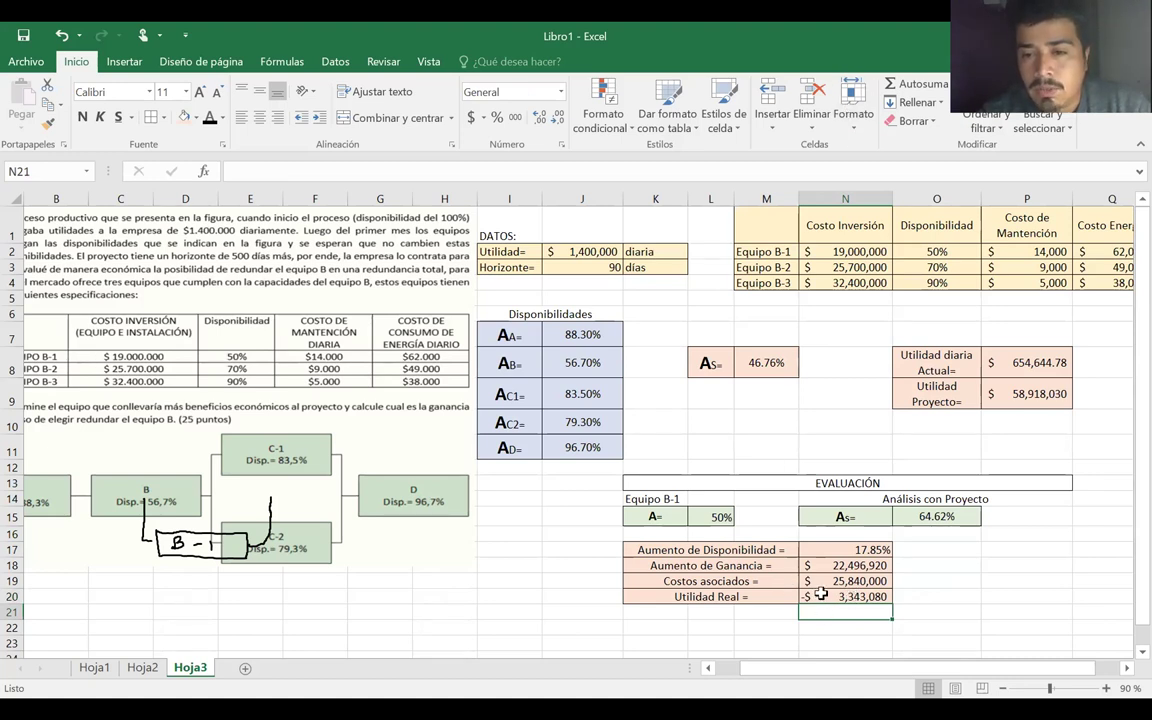
{"action": "key", "text": "Up"}
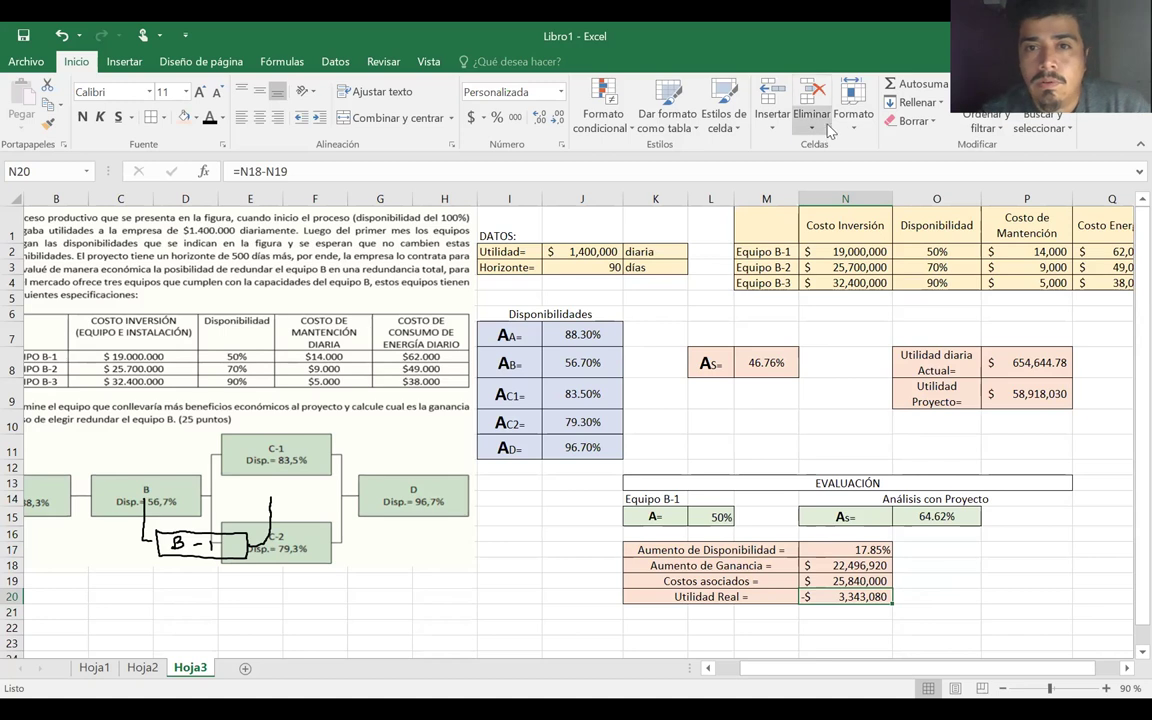
{"action": "left_click", "coordinate": [623, 128]}
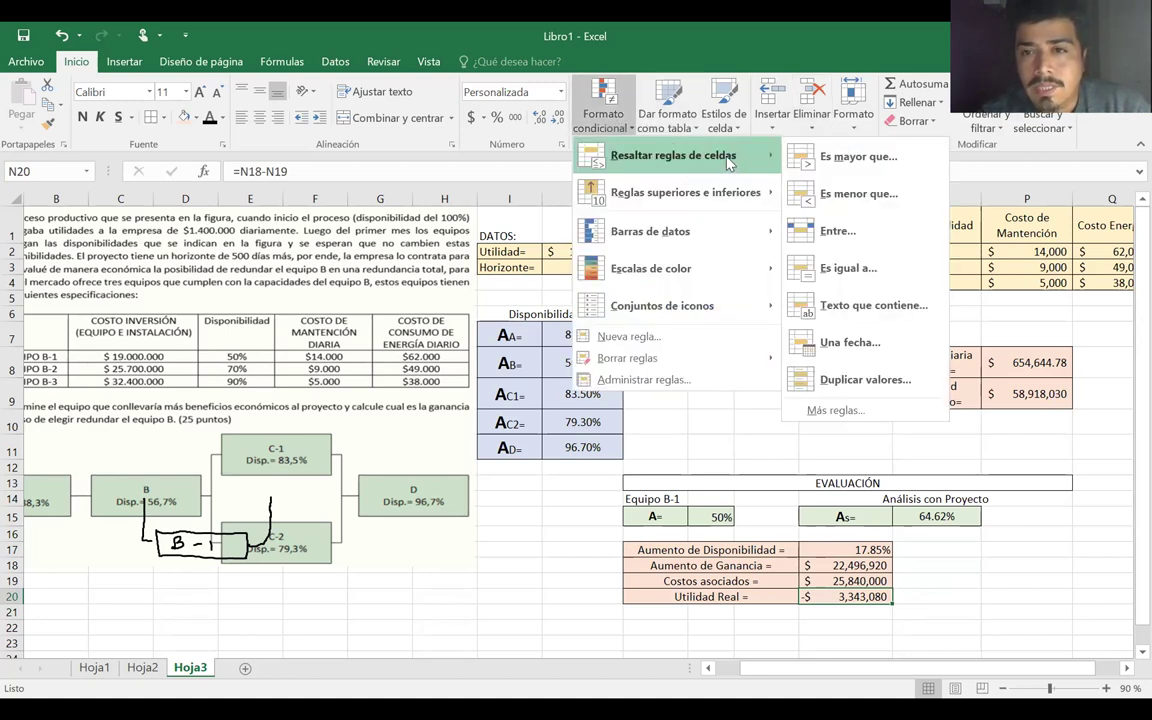
{"action": "left_click", "coordinate": [857, 160]}
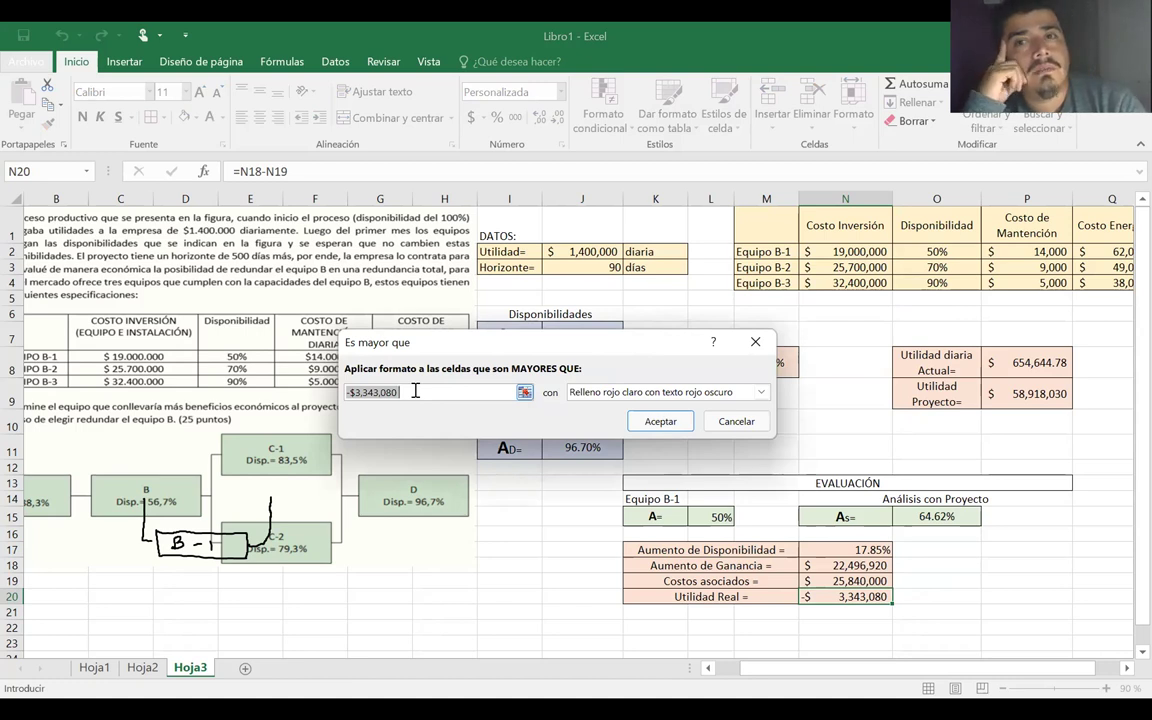
{"action": "type", "text": "10000000"}
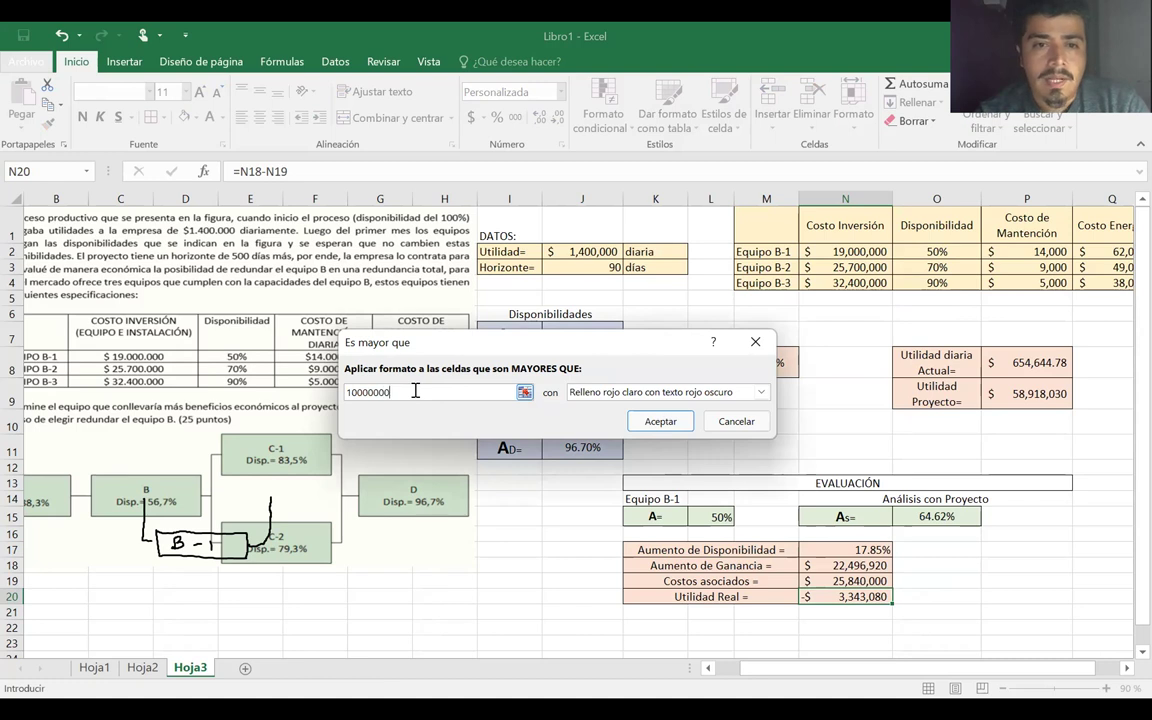
{"action": "left_click", "coordinate": [686, 421]}
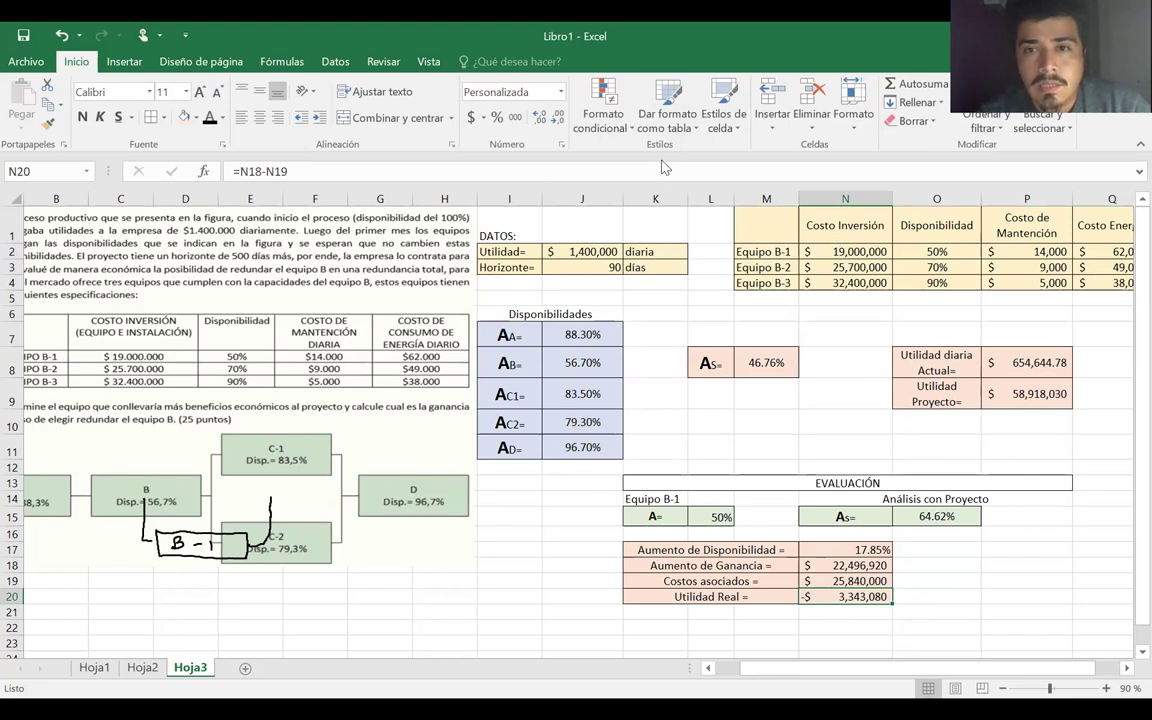
- Add a conditional formatting rule to N20 giving values less than 10000000 light red fill with dark red text
{"action": "left_click", "coordinate": [603, 108]}
{"action": "mouse_move", "coordinate": [680, 155]}
{"action": "left_click", "coordinate": [843, 194]}
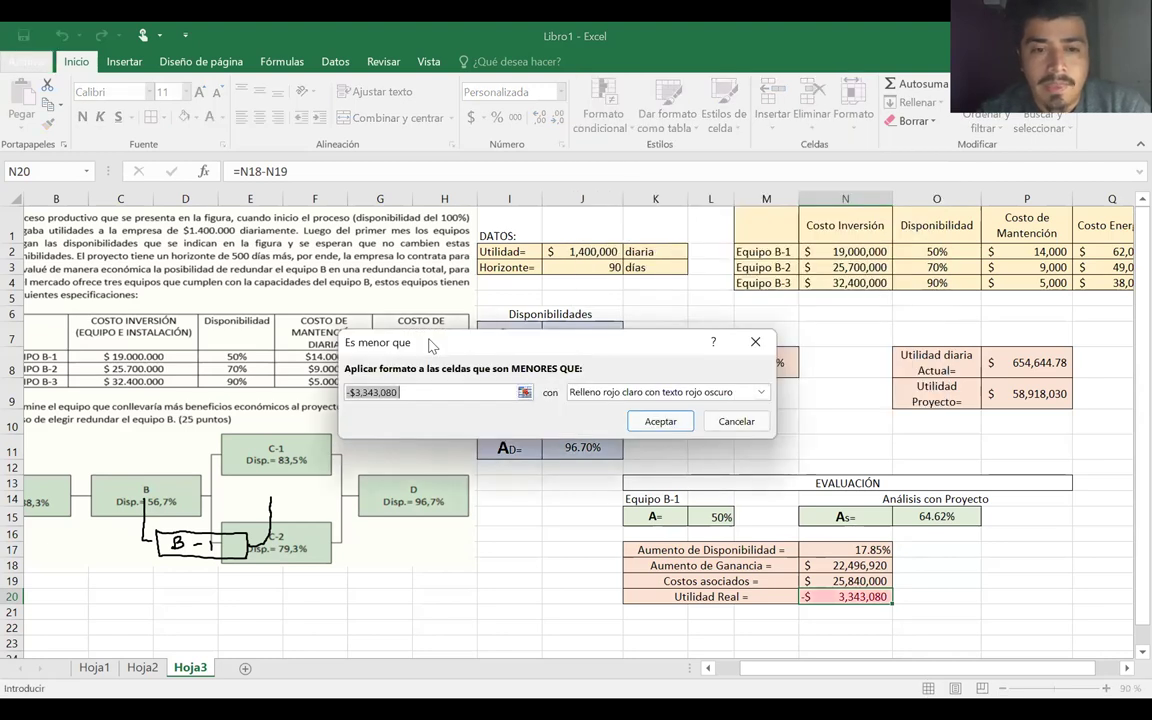
{"action": "type", "text": "10000000"}
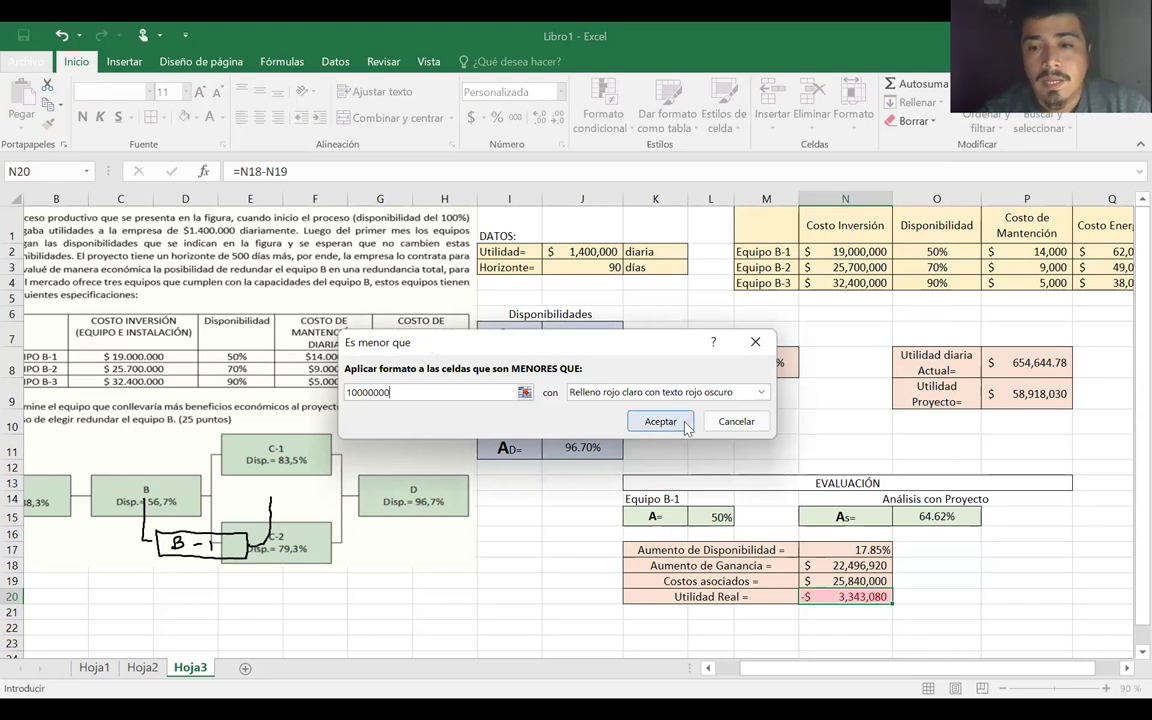
{"action": "left_click", "coordinate": [686, 425]}
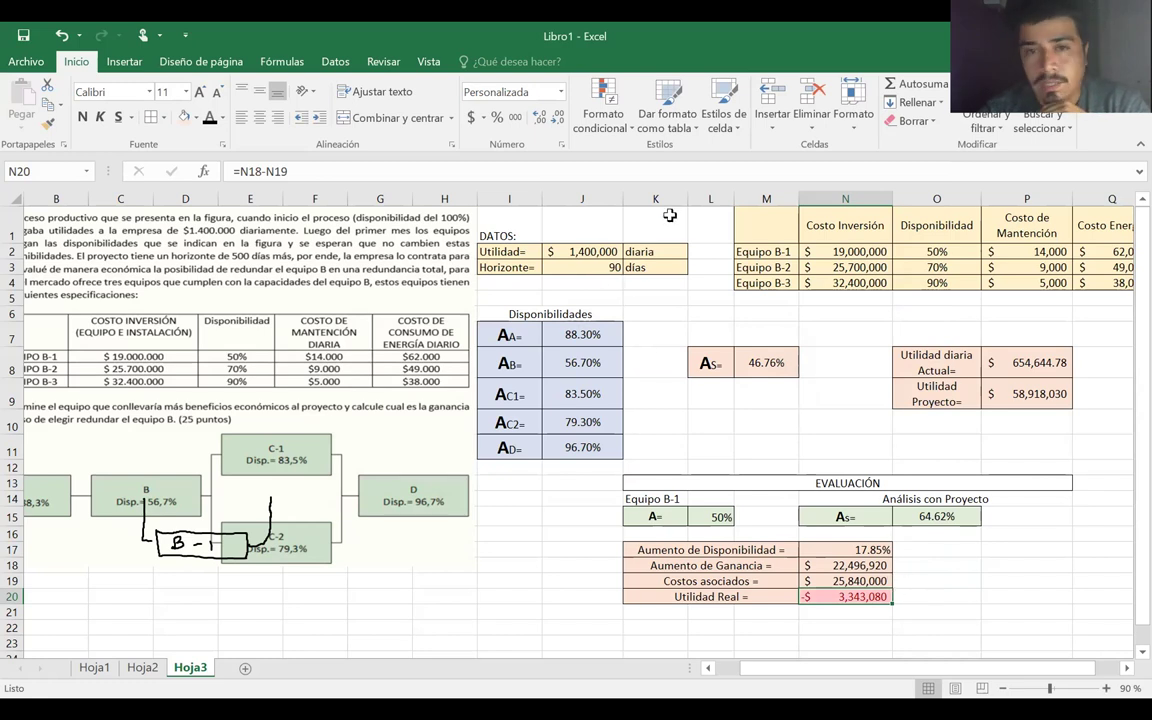
- Try project horizons of 100 and 150 days in J3
{"action": "left_click", "coordinate": [596, 257]}
{"action": "left_click", "coordinate": [603, 267]}
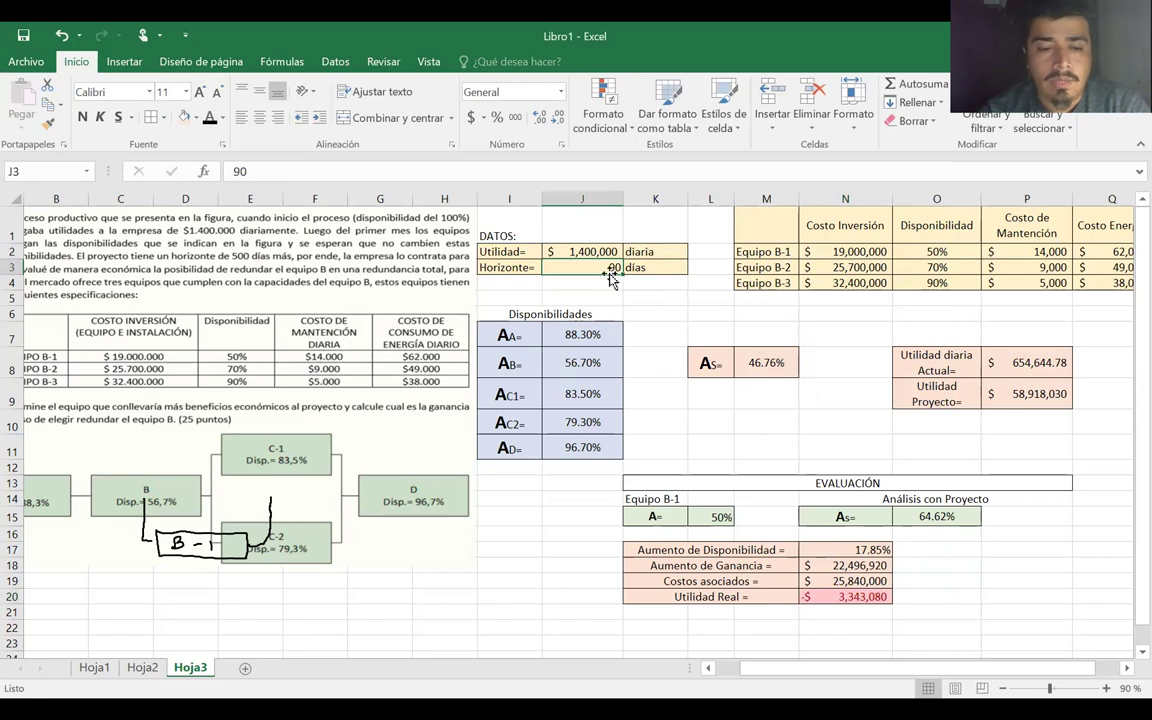
{"action": "type", "text": "100"}
{"action": "key", "text": "Return"}
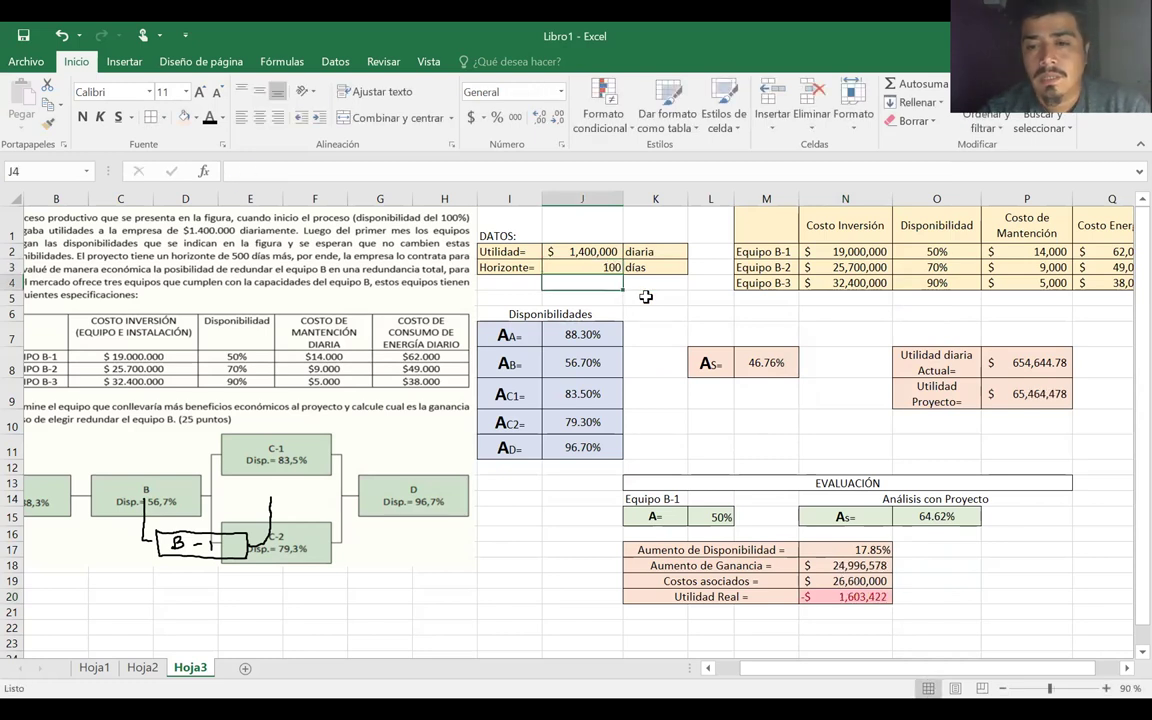
{"action": "key", "text": "Up"}
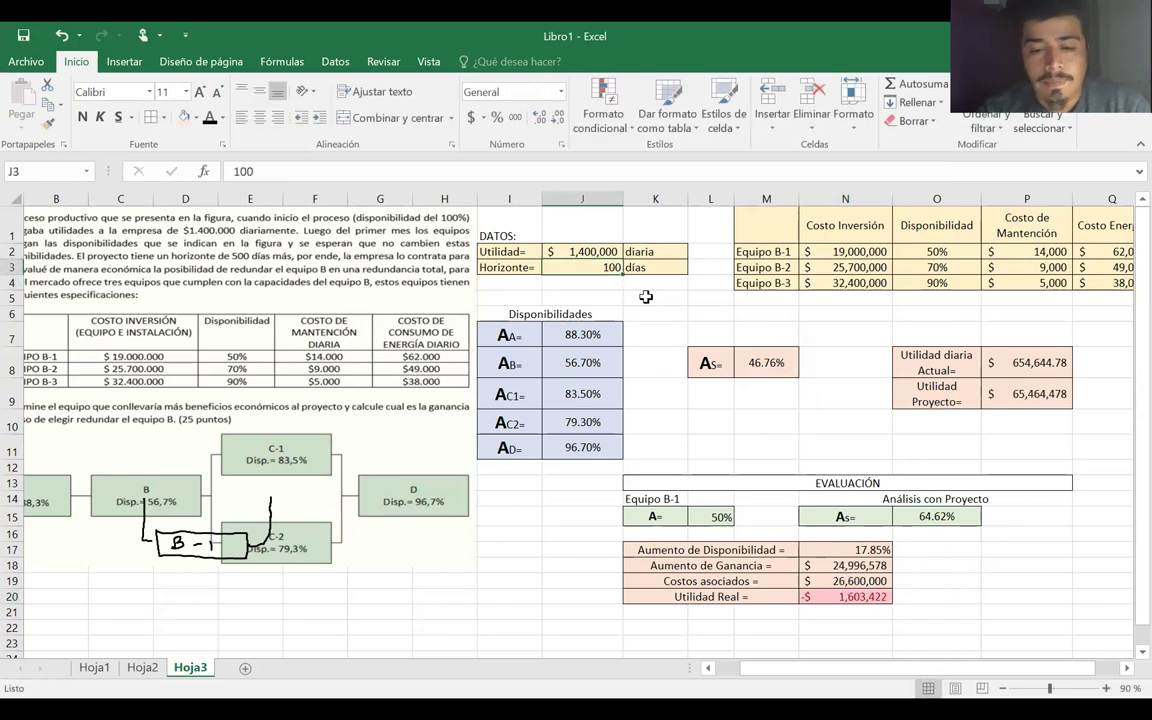
{"action": "type", "text": "150"}
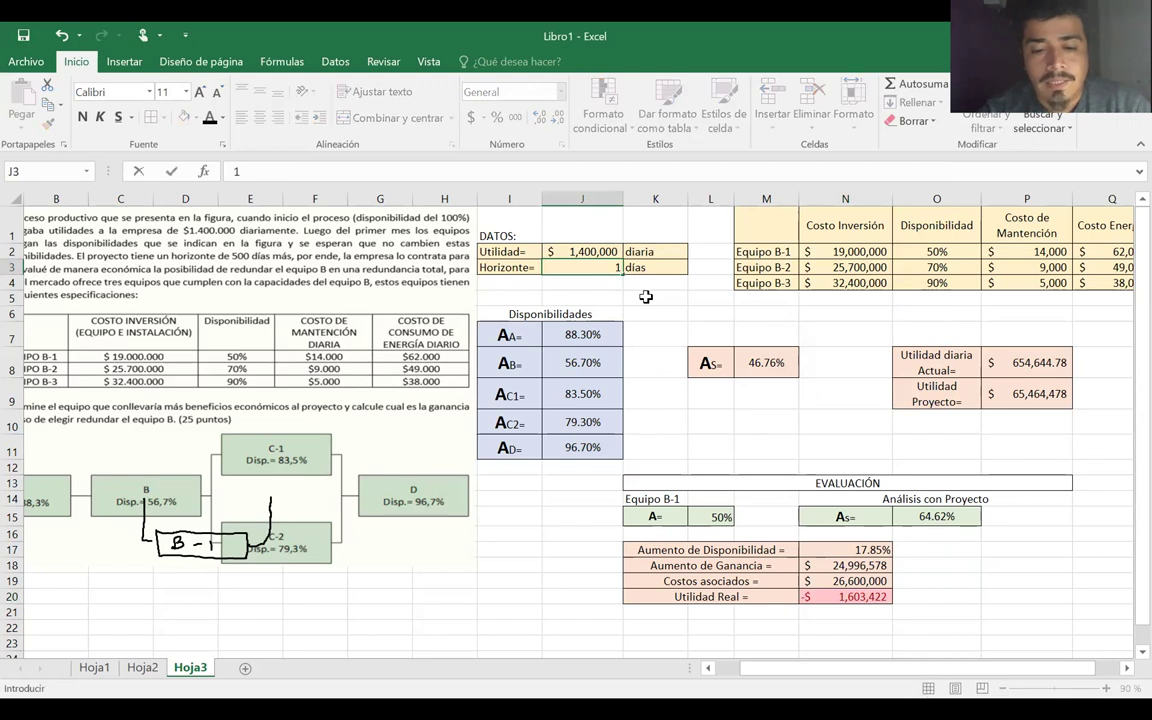
{"action": "key", "text": "Return"}
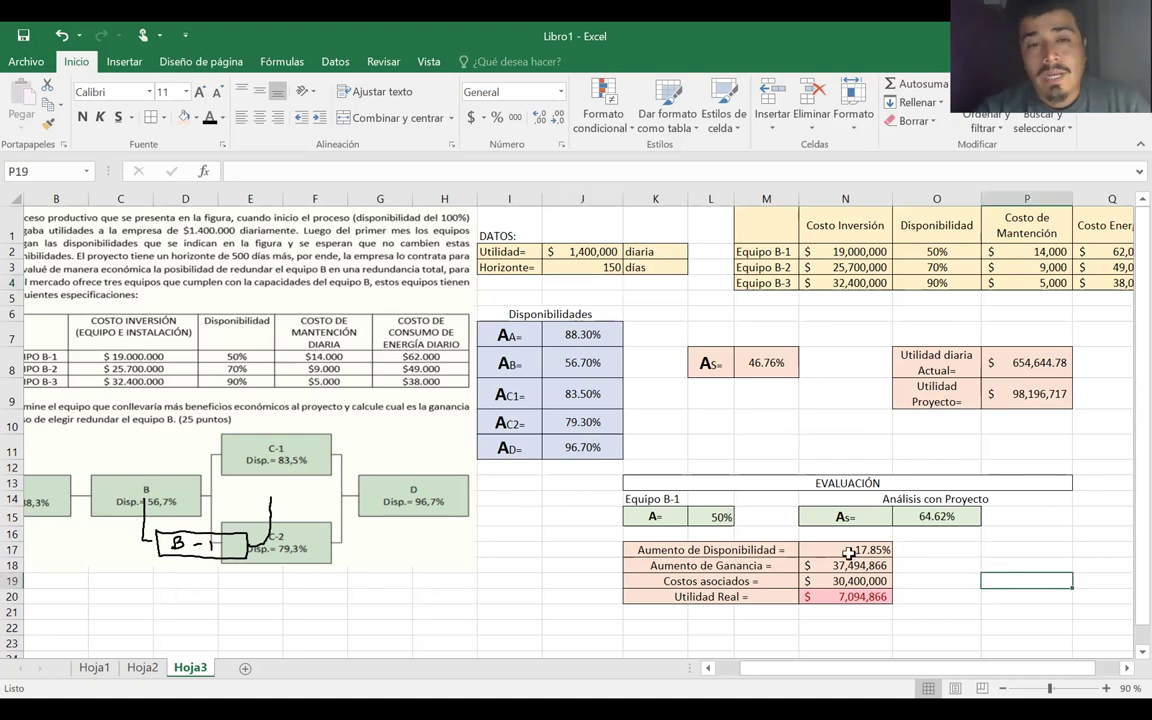
- Set the project horizon in J3 to 500 days
{"action": "left_click", "coordinate": [588, 266]}
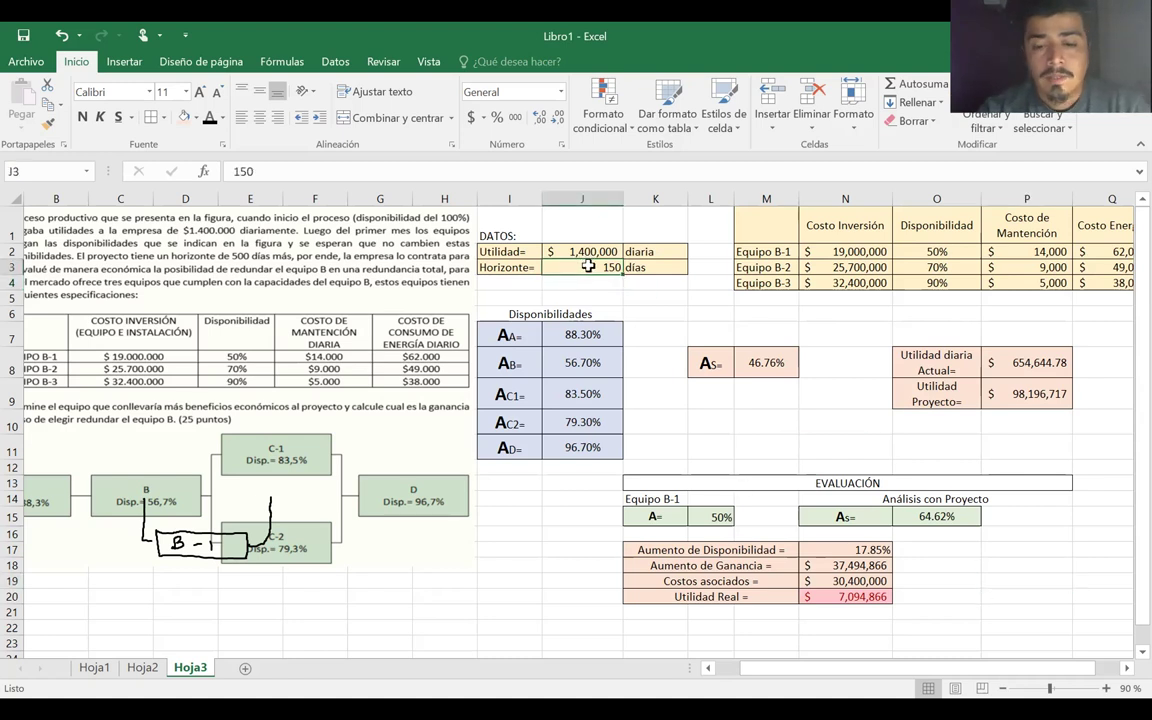
{"action": "type", "text": "500"}
{"action": "key", "text": "Return"}
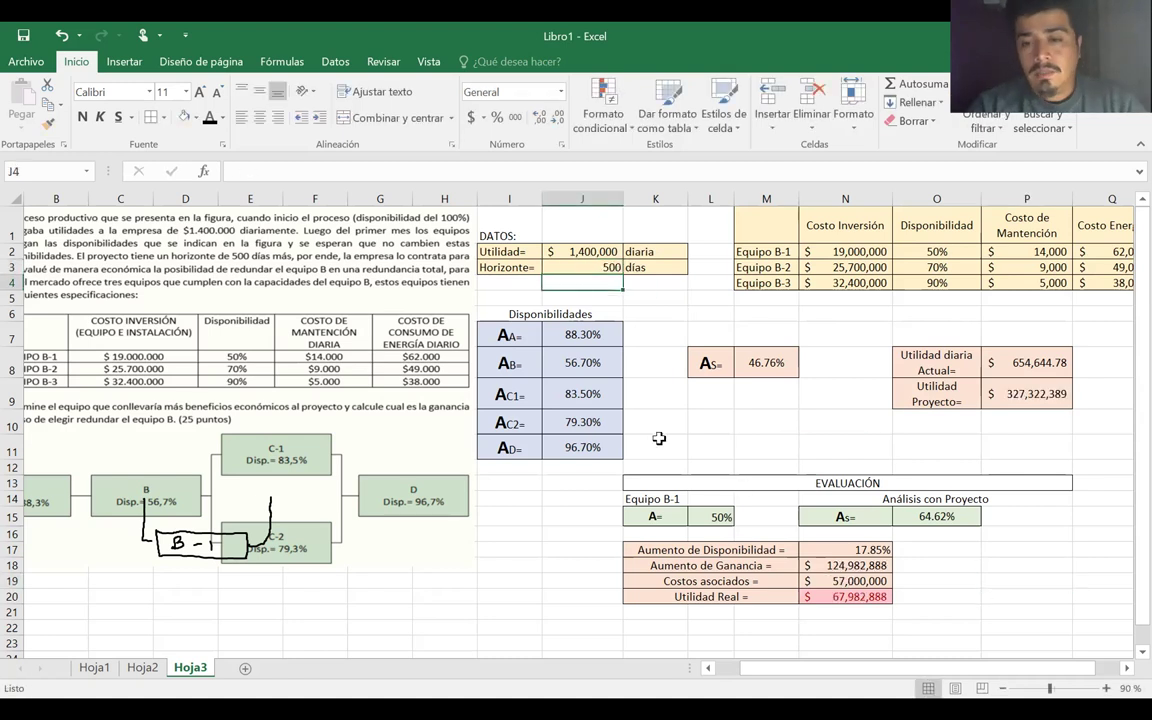
- Add another less-than rule to the real profit cell N20 with threshold 10000000 and light red fill with dark red text
{"action": "left_click", "coordinate": [845, 596]}
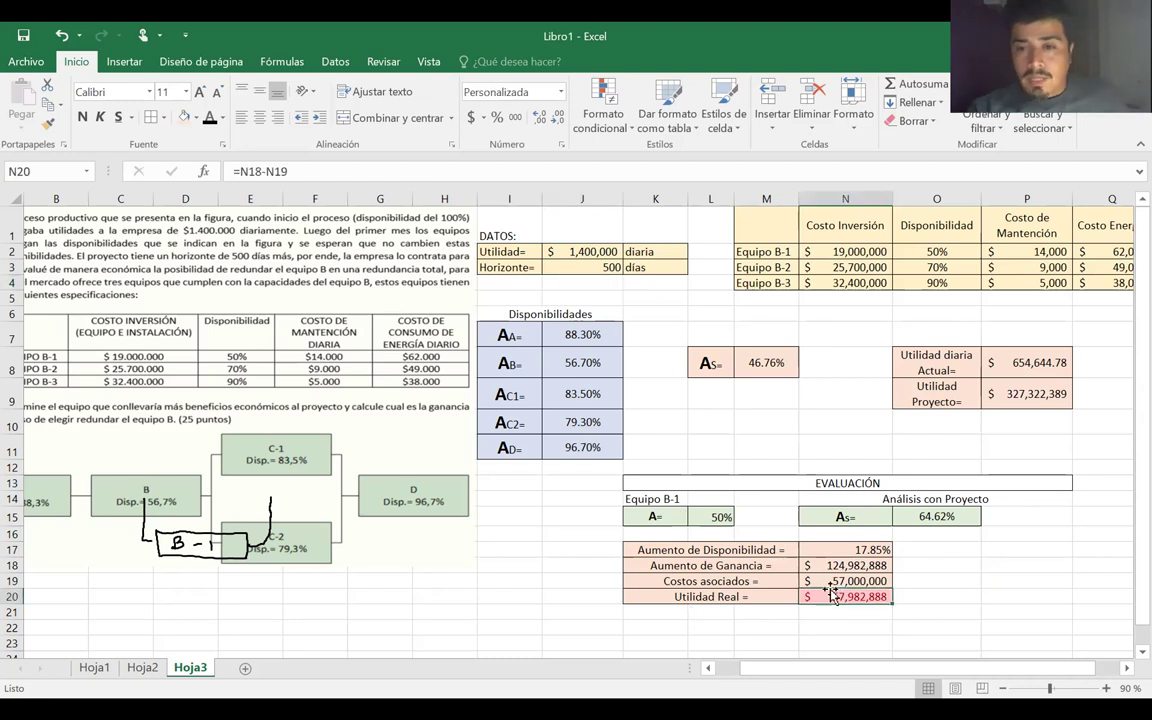
{"action": "left_click", "coordinate": [604, 118]}
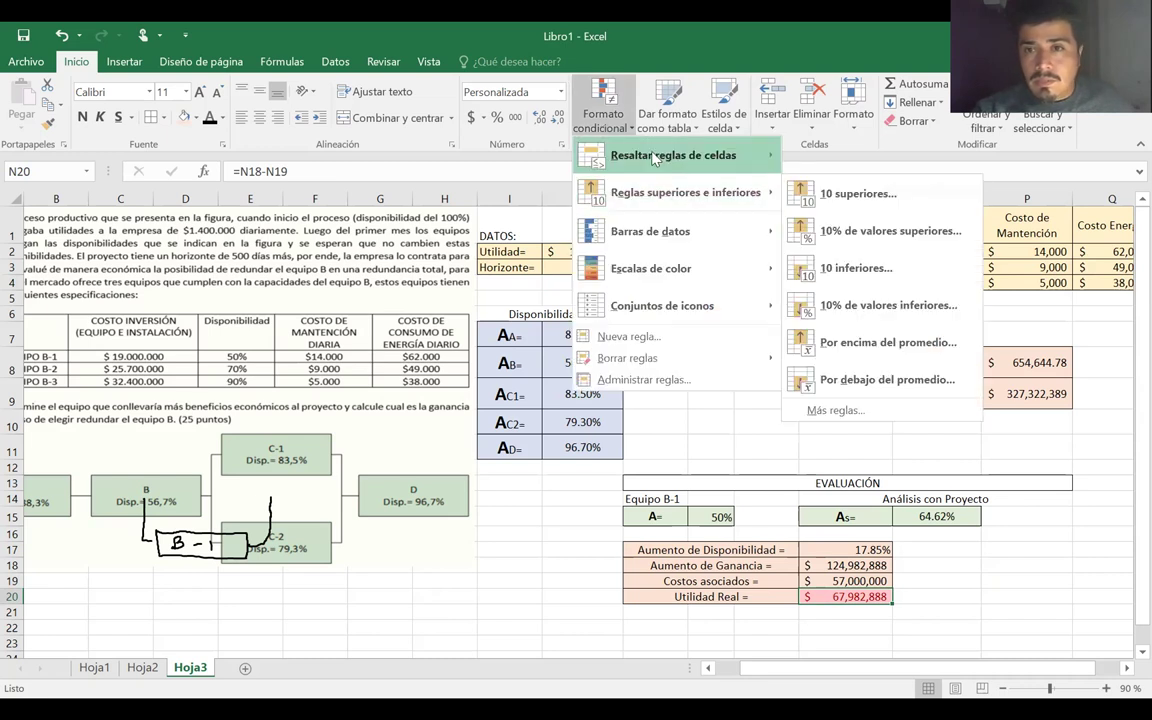
{"action": "mouse_move", "coordinate": [690, 156]}
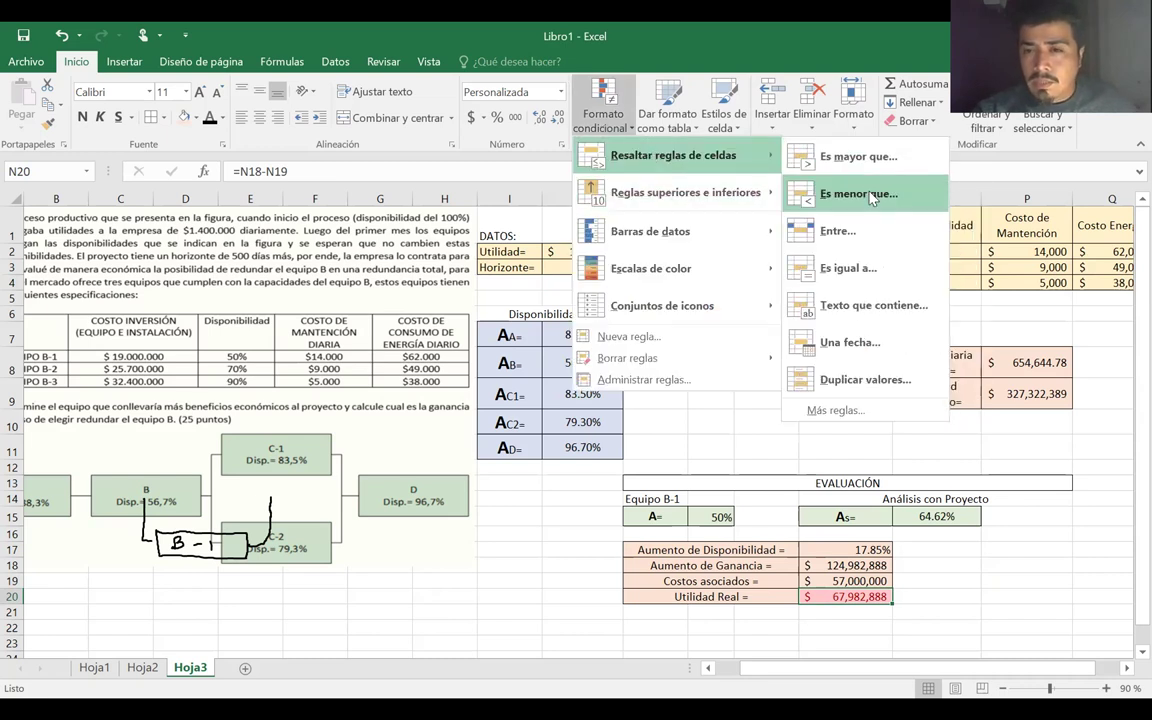
{"action": "left_click", "coordinate": [870, 195]}
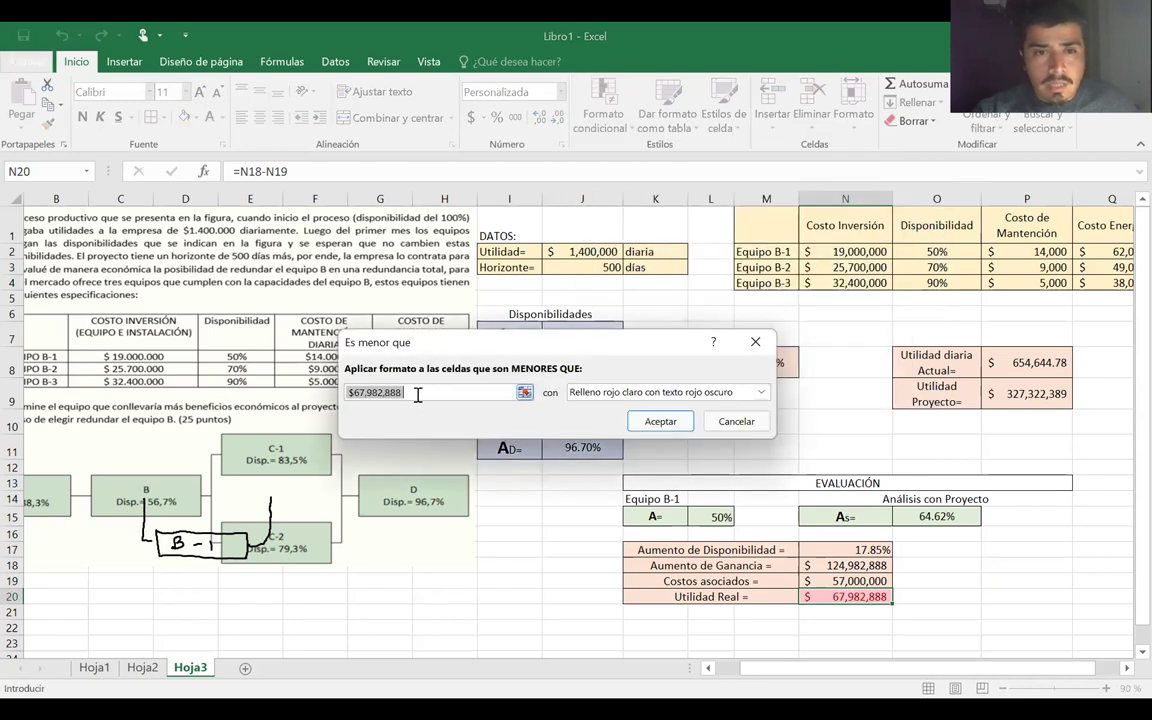
{"action": "type", "text": "100"}
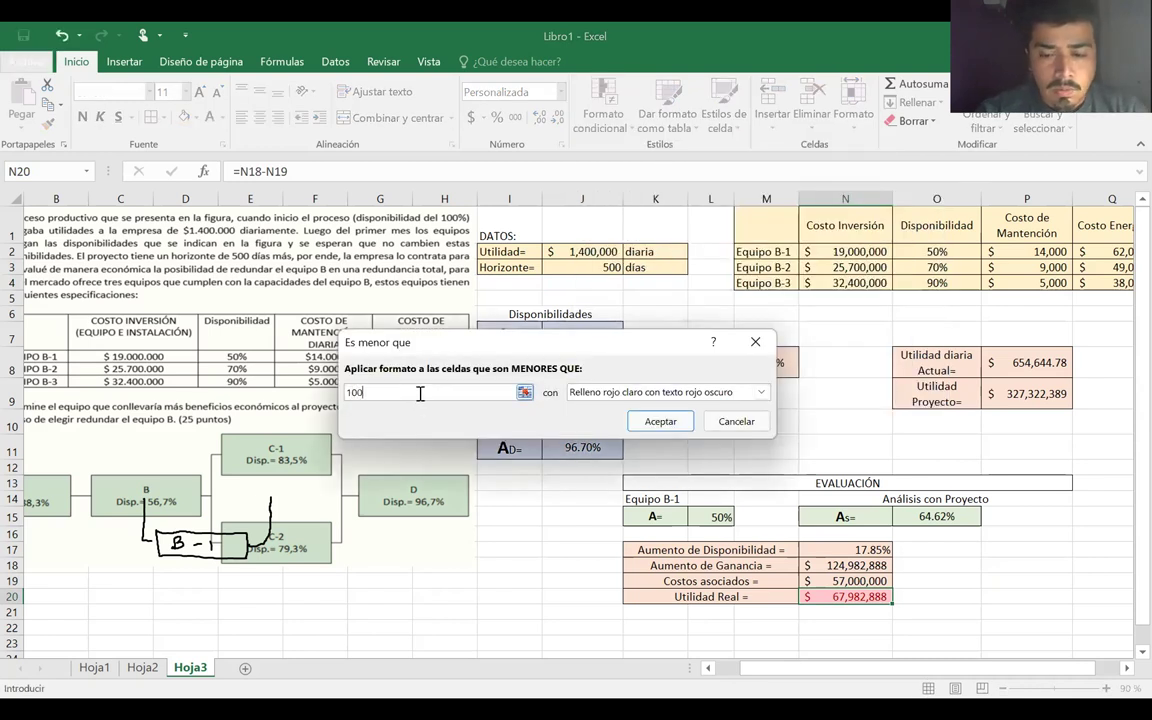
{"action": "type", "text": "000"}
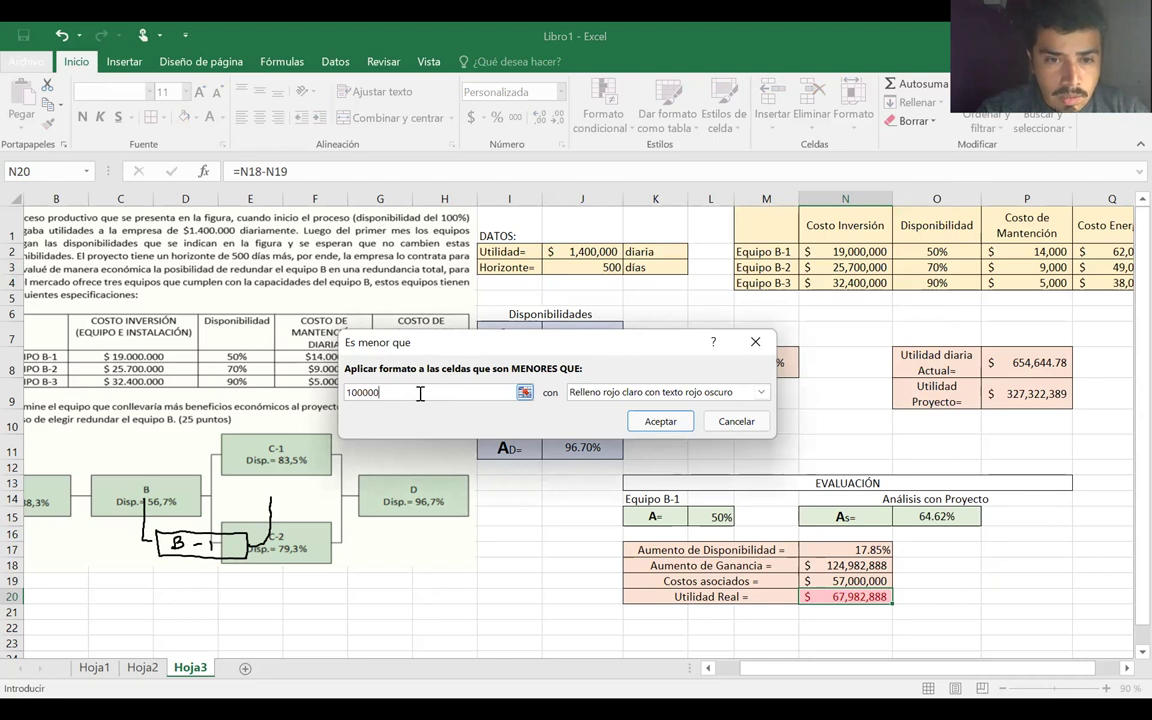
{"action": "type", "text": "0"}
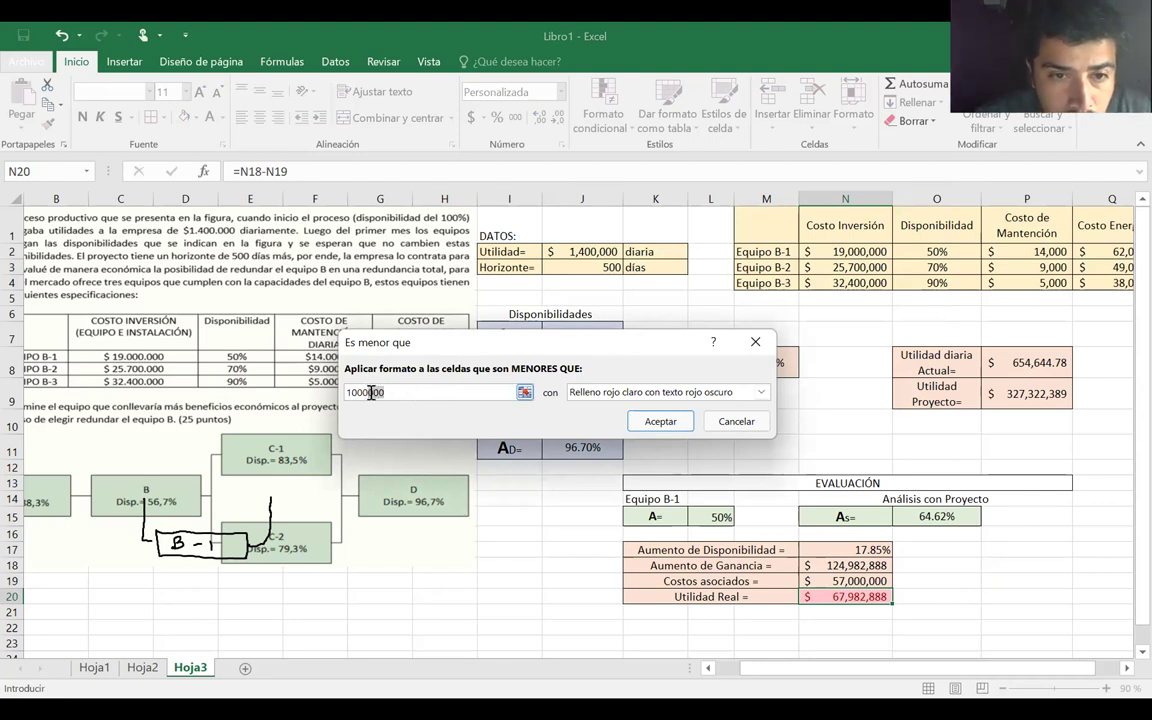
{"action": "left_click_drag", "start_coordinate": [370, 393], "coordinate": [364, 393]}
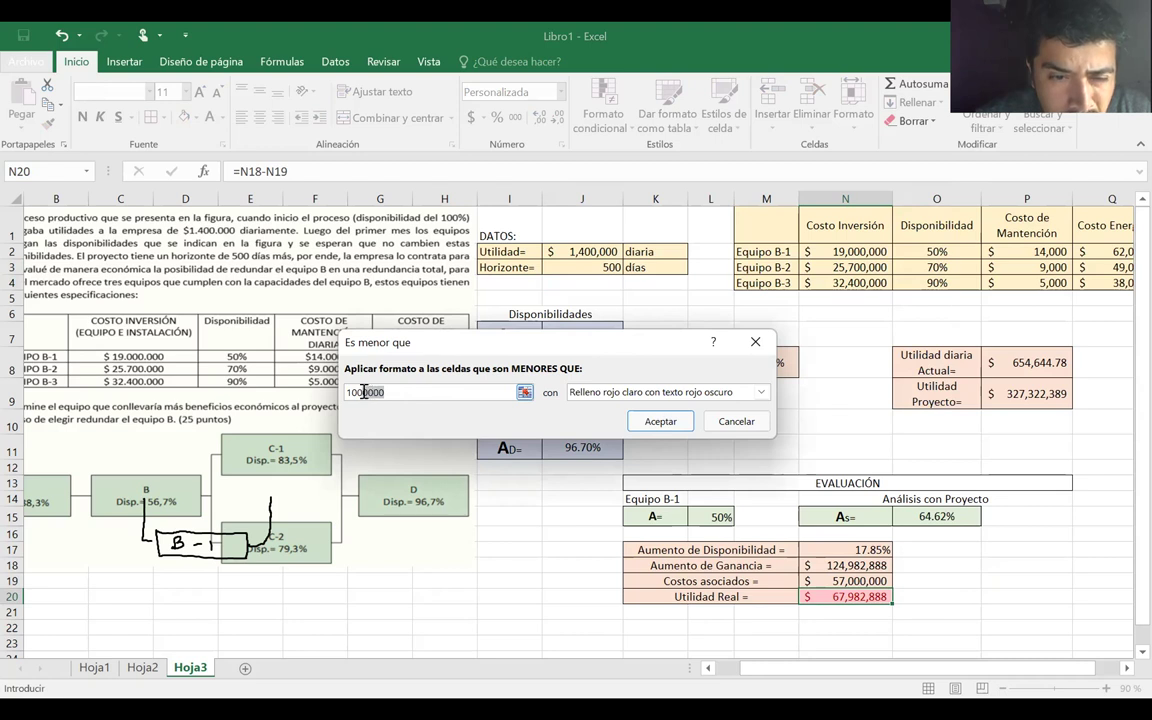
{"action": "type", "text": "00000"}
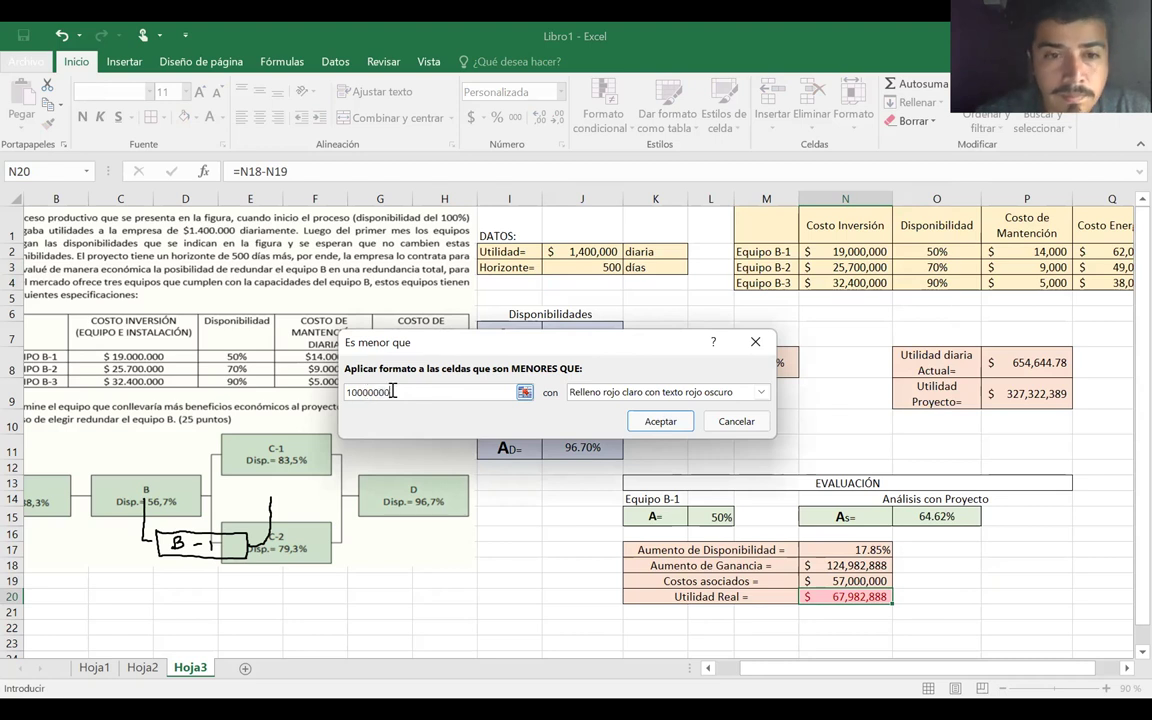
{"action": "left_click", "coordinate": [660, 421]}
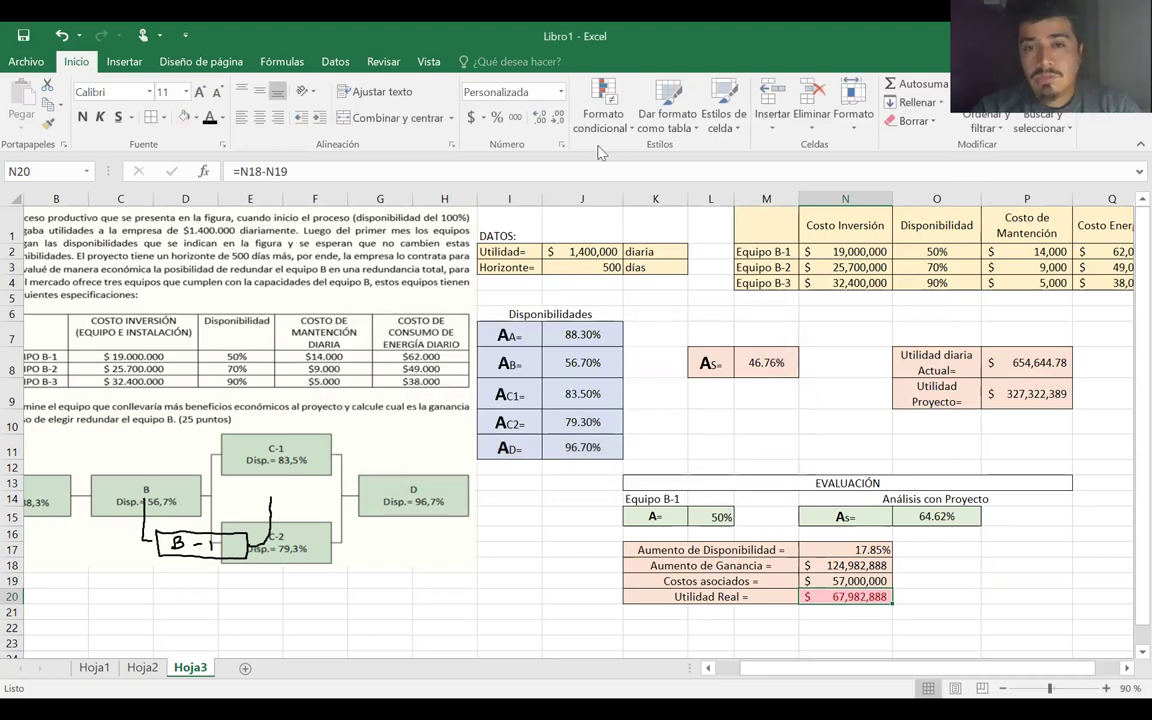
- Add a less-than conditional formatting rule to N20 with threshold 1000000 and light red fill with dark red text
{"action": "left_click", "coordinate": [608, 115]}
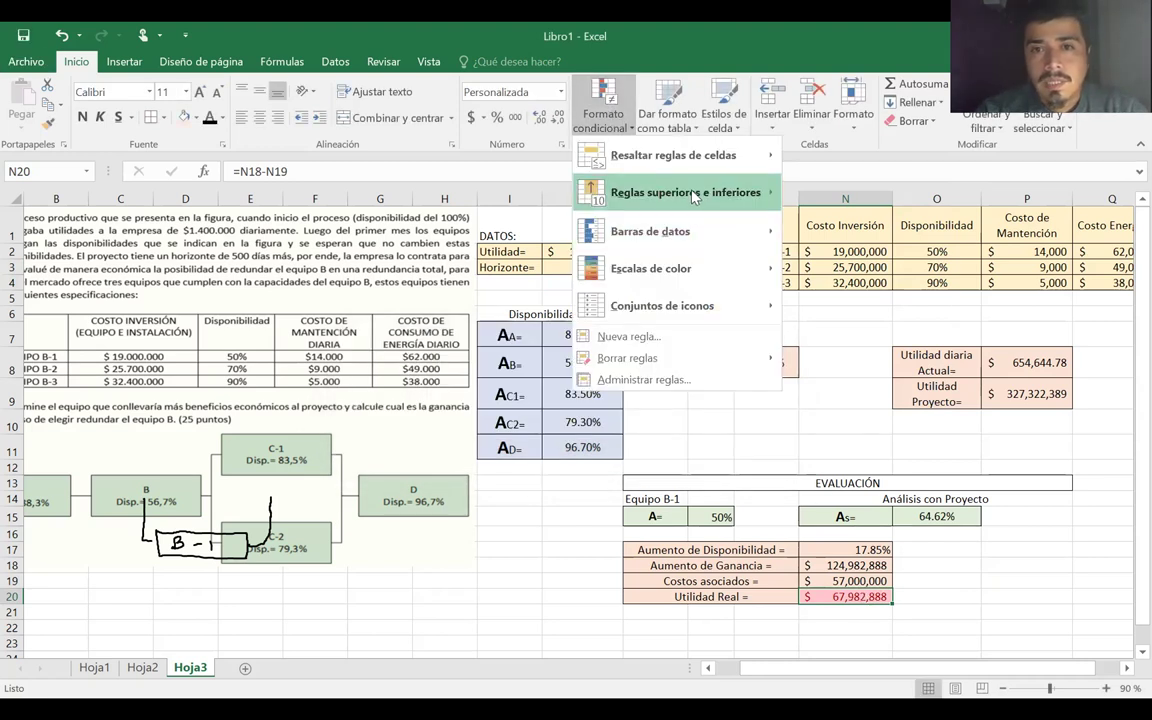
{"action": "mouse_move", "coordinate": [752, 157]}
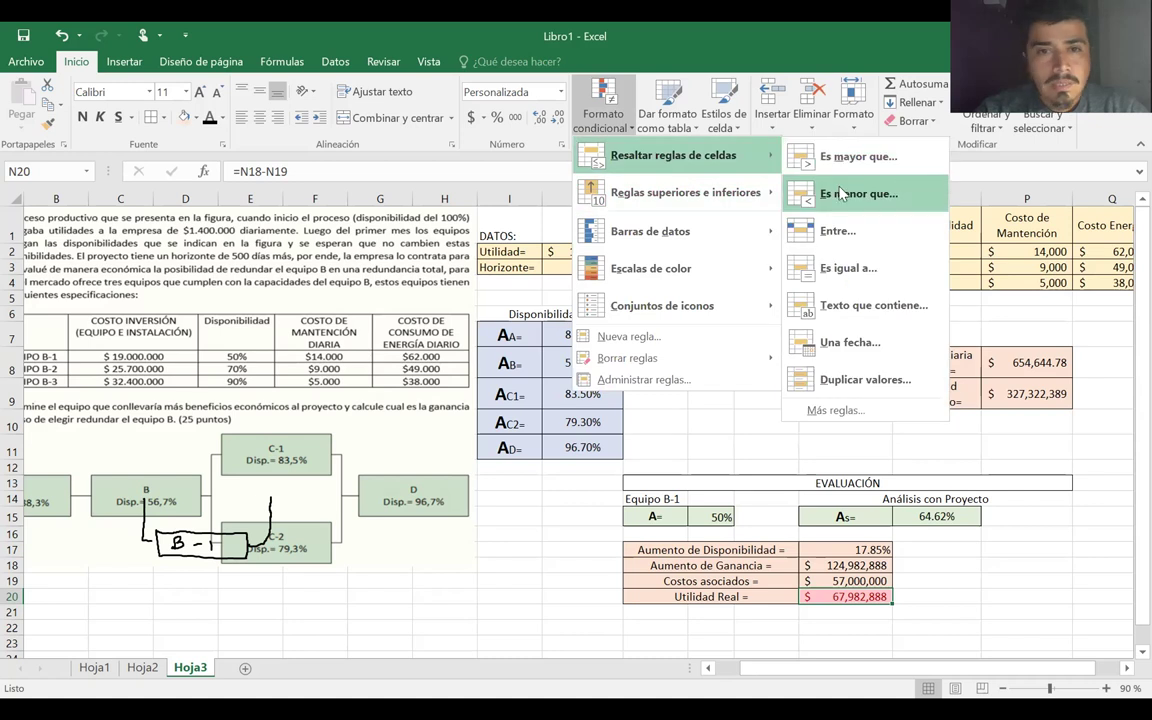
{"action": "left_click", "coordinate": [840, 194]}
{"action": "type", "text": "10000000"}
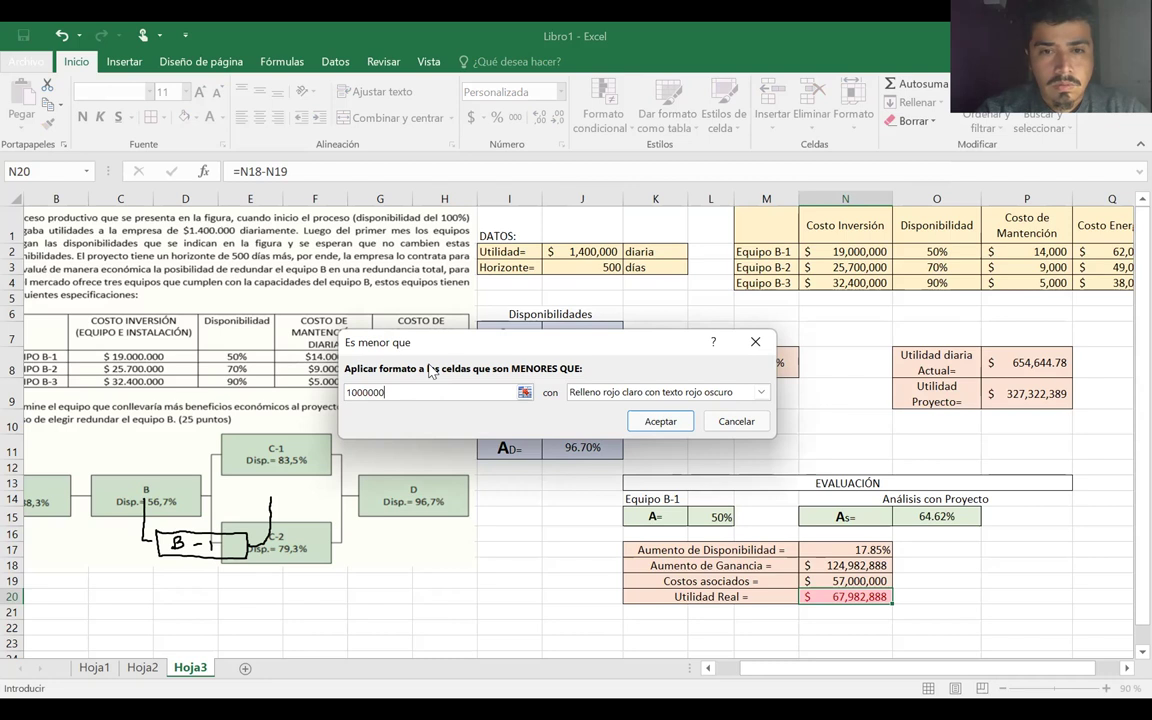
{"action": "left_click", "coordinate": [655, 421]}
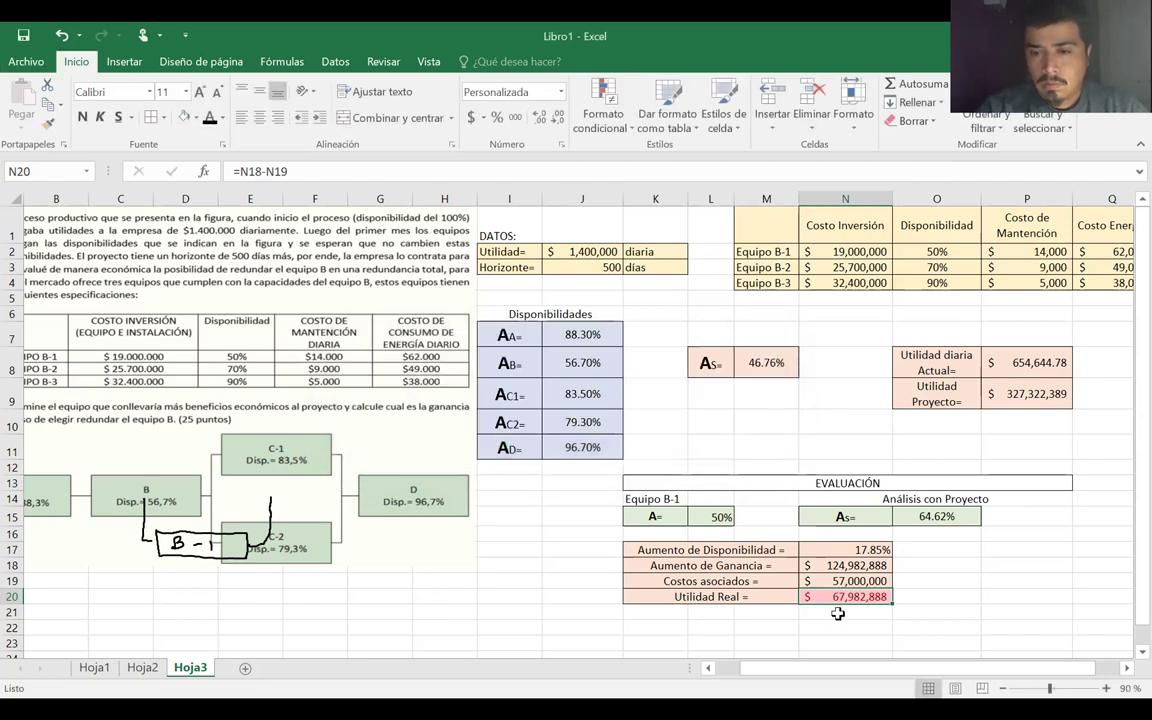
- Add a greater-than conditional formatting rule to N20 with threshold 1000000 and light red fill with dark red text
{"action": "left_click", "coordinate": [604, 112]}
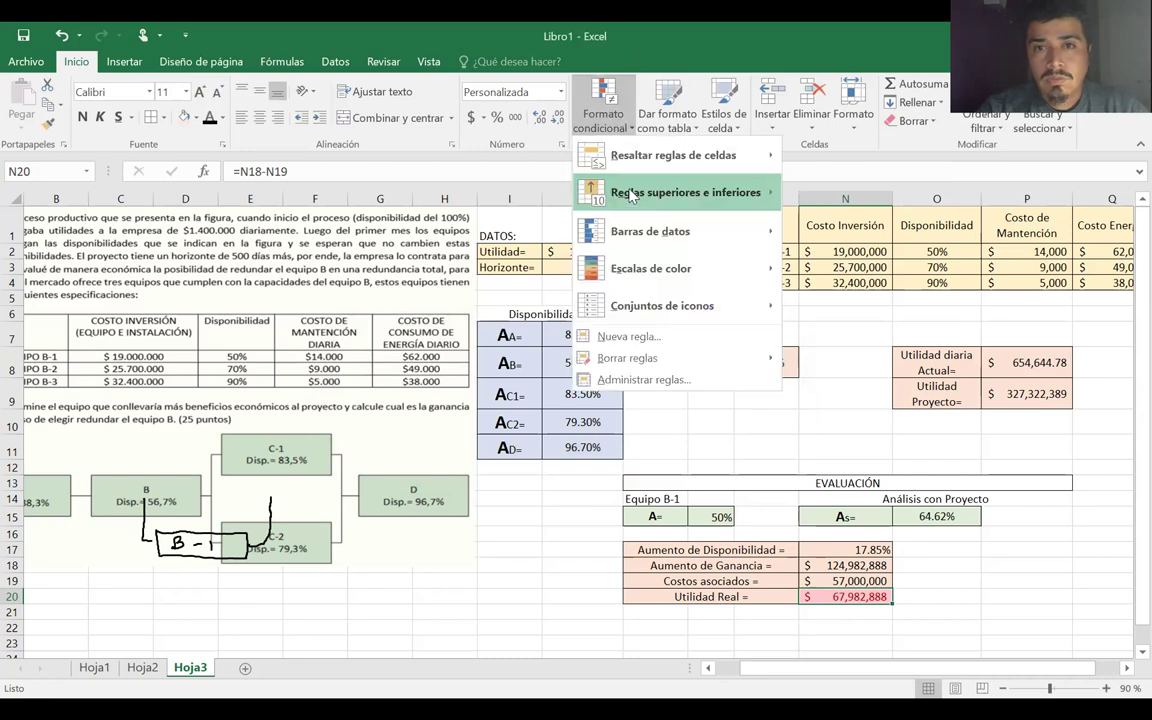
{"action": "mouse_move", "coordinate": [723, 155]}
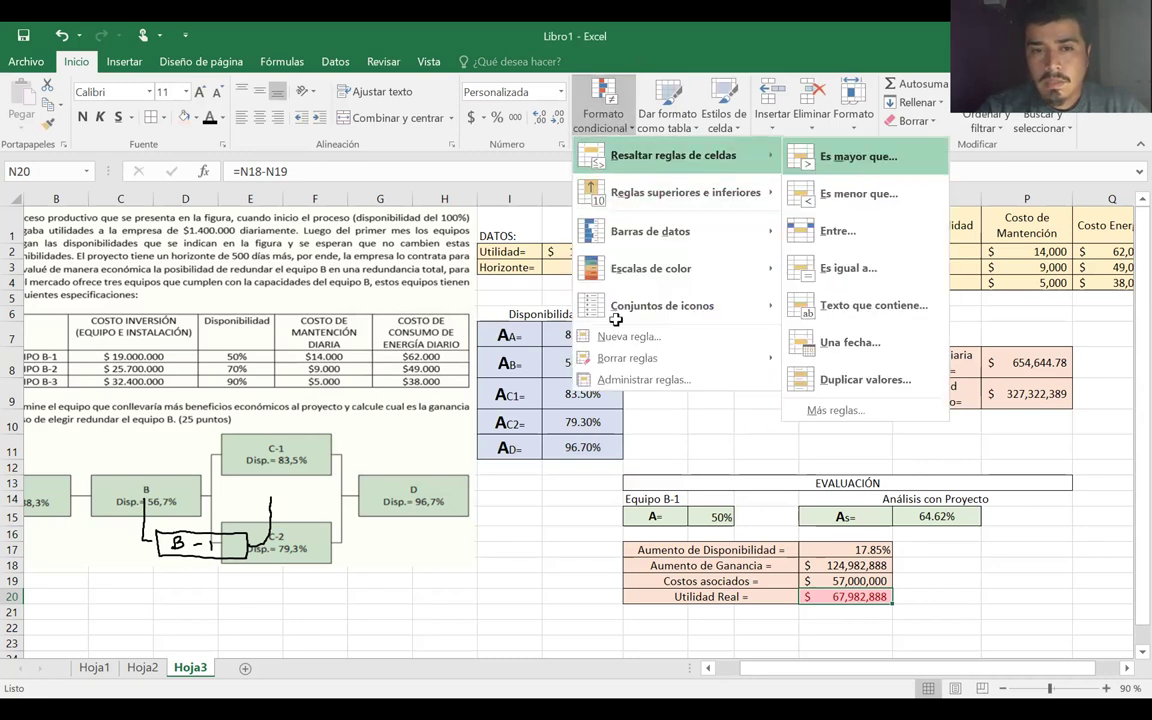
{"action": "left_click", "coordinate": [815, 157]}
{"action": "type", "text": "1000000"}
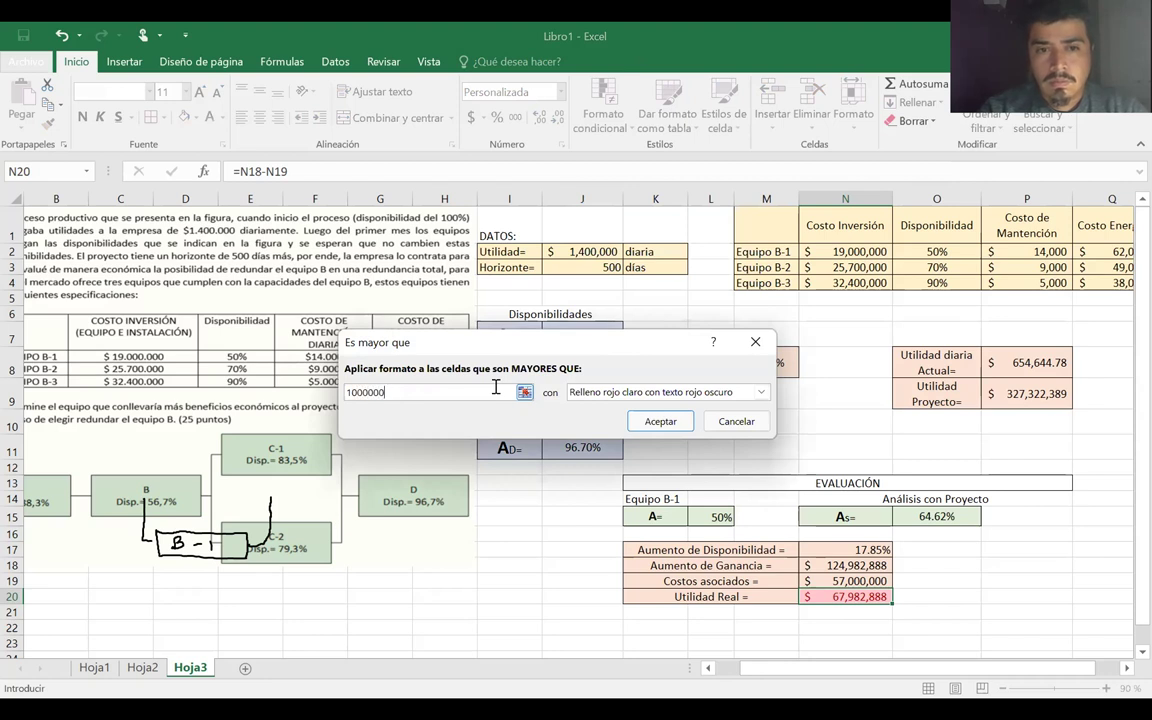
{"action": "key", "text": "Return"}
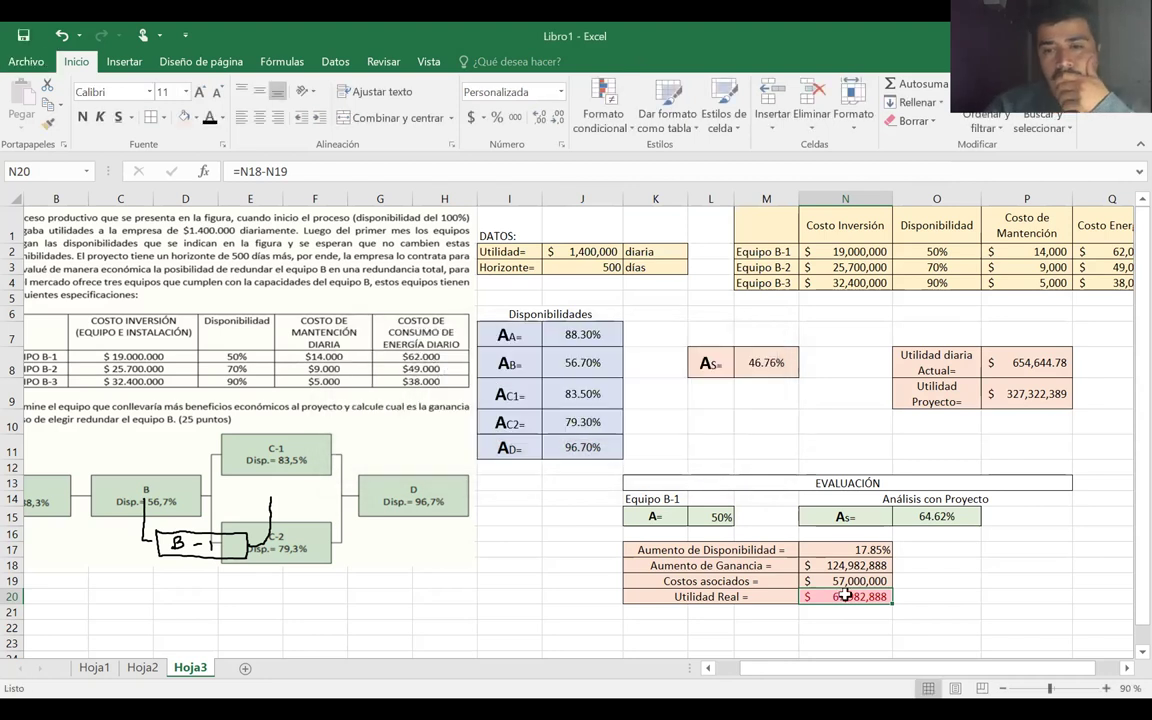
- Clear all conditional formatting rules from the real profit cell N20
{"action": "left_click", "coordinate": [603, 120]}
{"action": "mouse_move", "coordinate": [762, 370]}
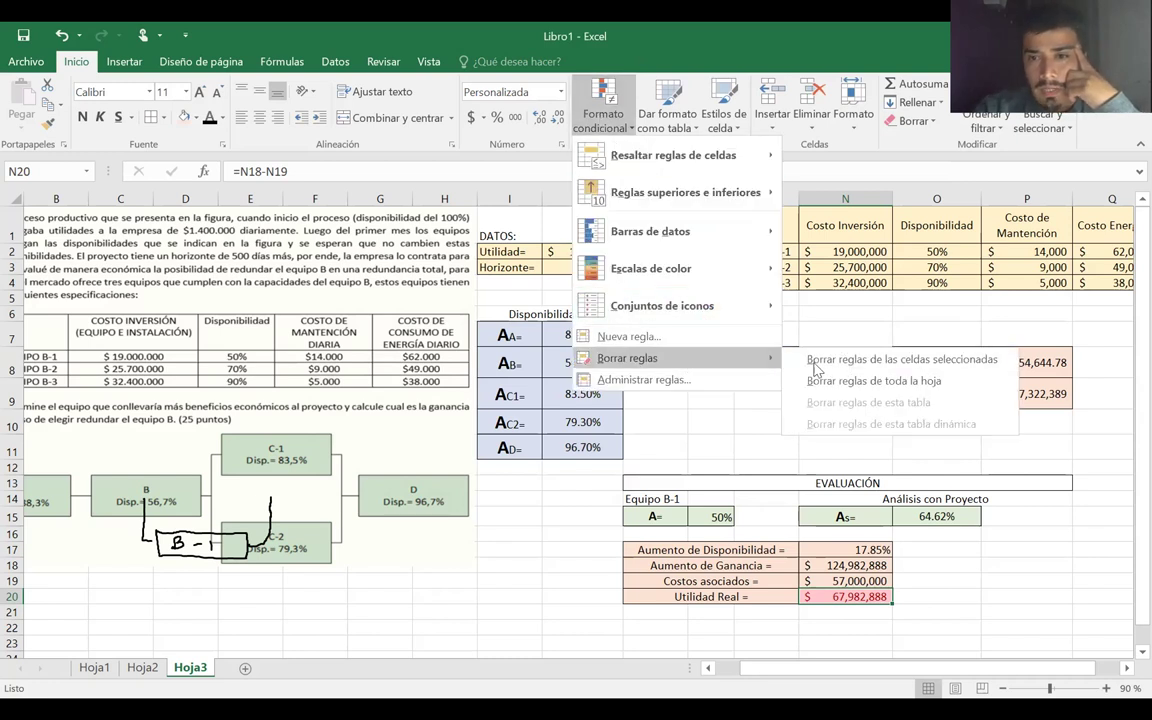
{"action": "left_click", "coordinate": [848, 366]}
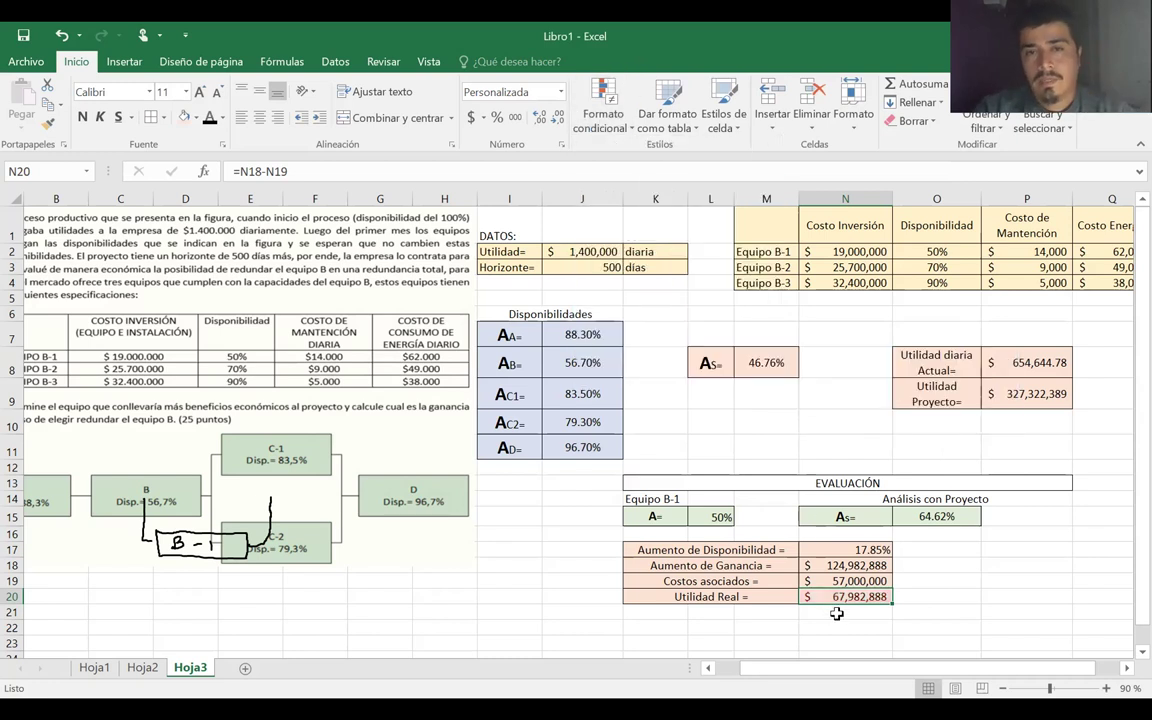
{"action": "left_click", "coordinate": [614, 130]}
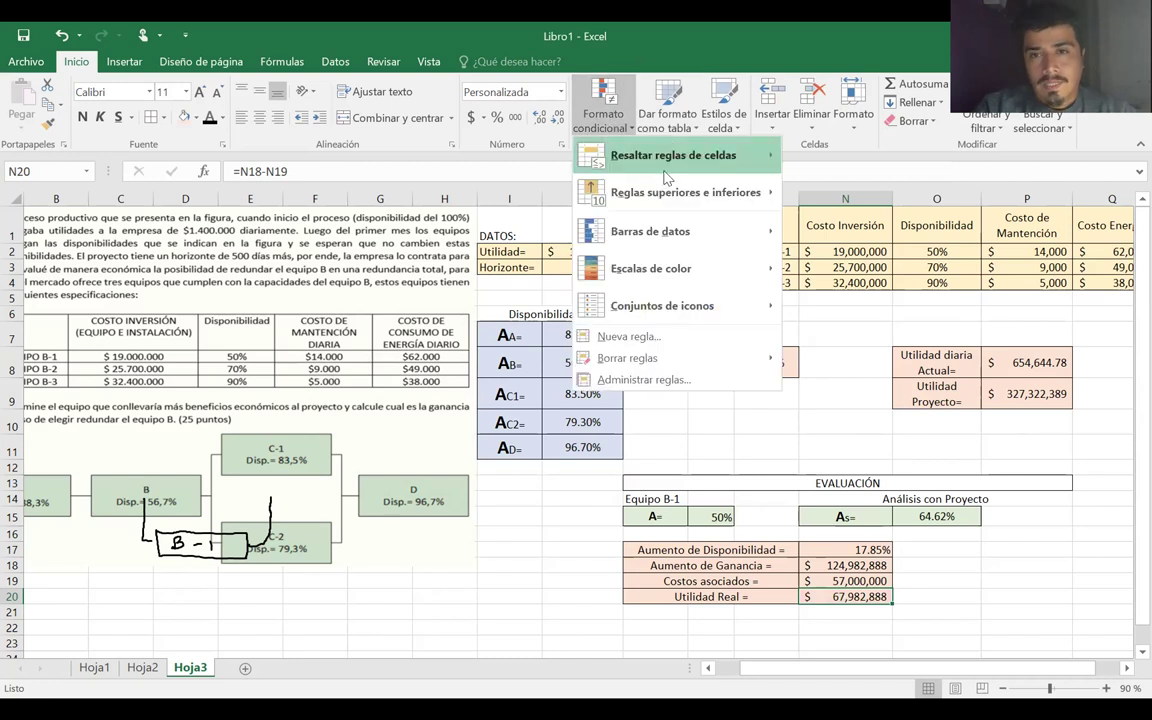
{"action": "mouse_move", "coordinate": [643, 150]}
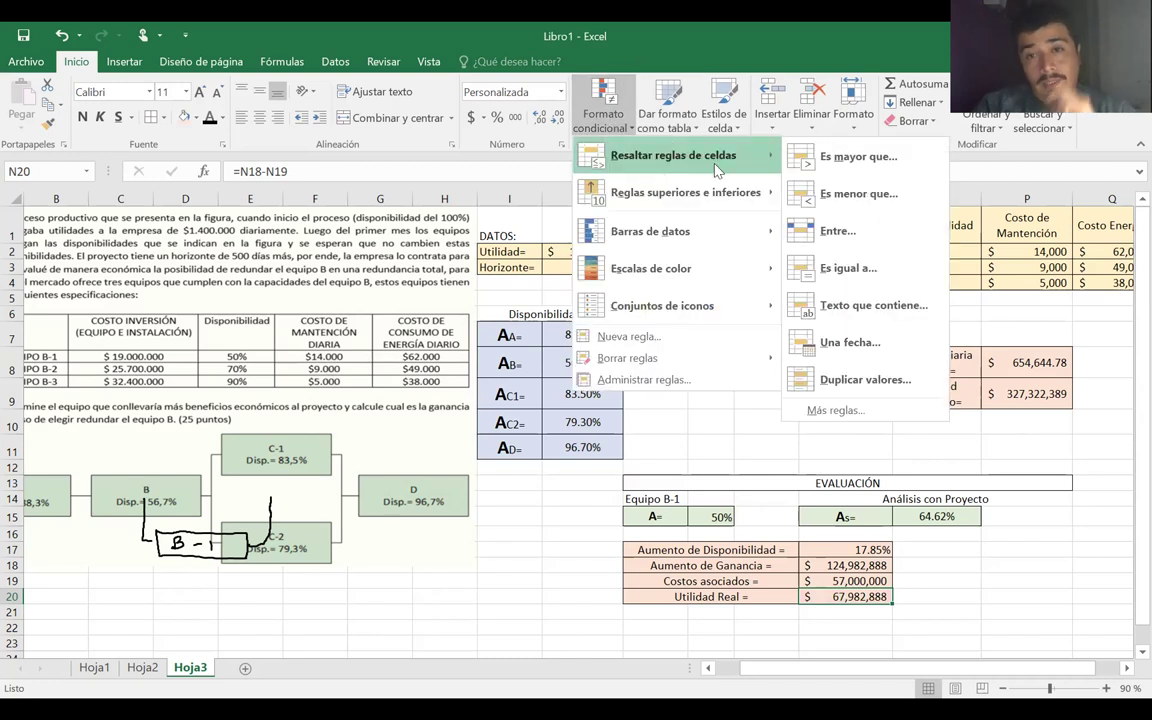
{"action": "left_click", "coordinate": [870, 196]}
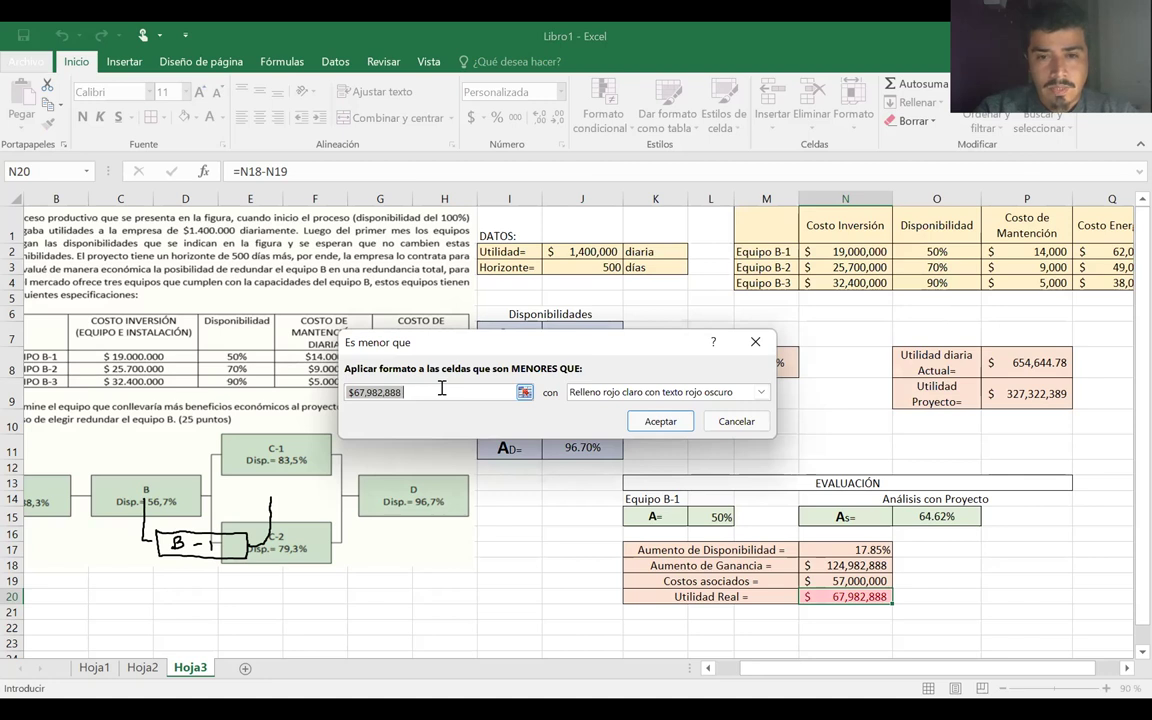
{"action": "type", "text": "1"}
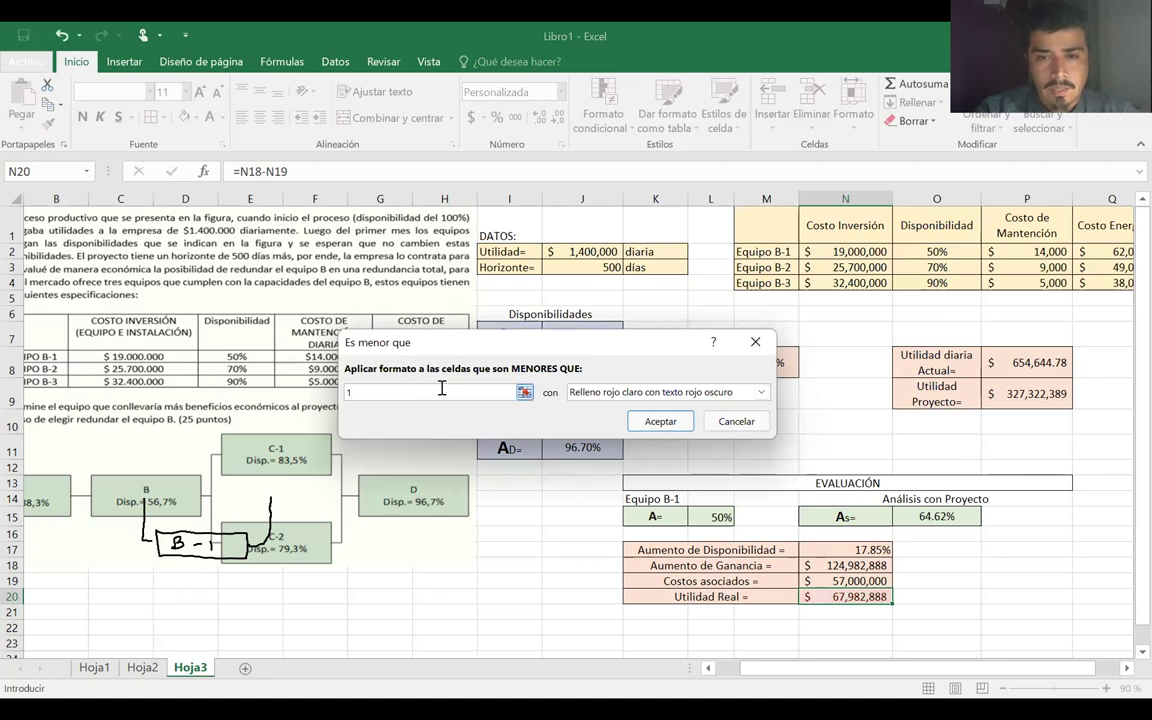
{"action": "left_click", "coordinate": [736, 421]}
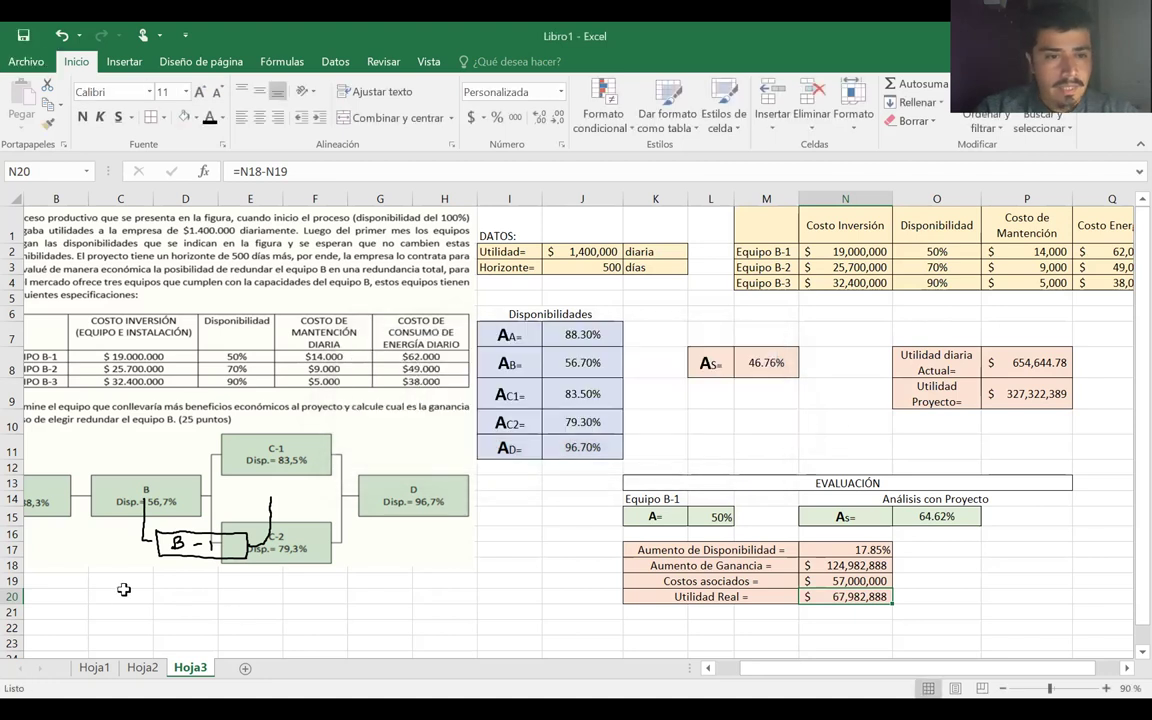
- Enter 10000000 in cell B20 and format it in the accounting number format with a dollar sign
{"action": "left_click", "coordinate": [50, 597]}
{"action": "type", "text": "10"}
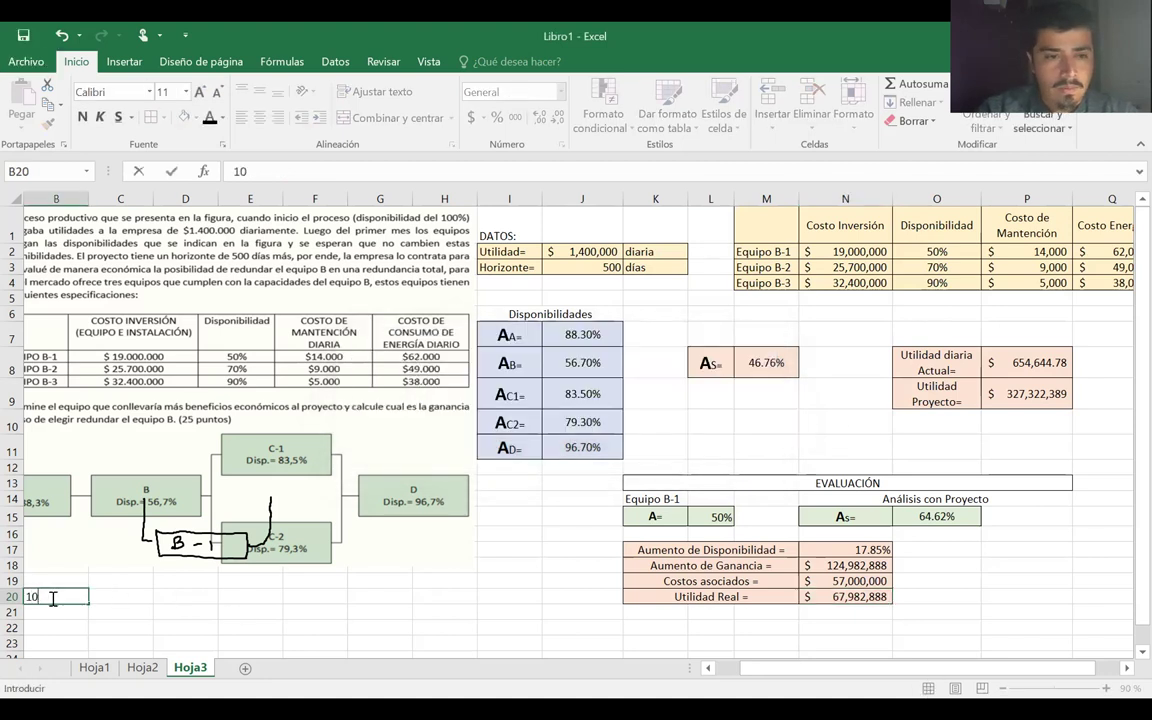
{"action": "type", "text": "00000"}
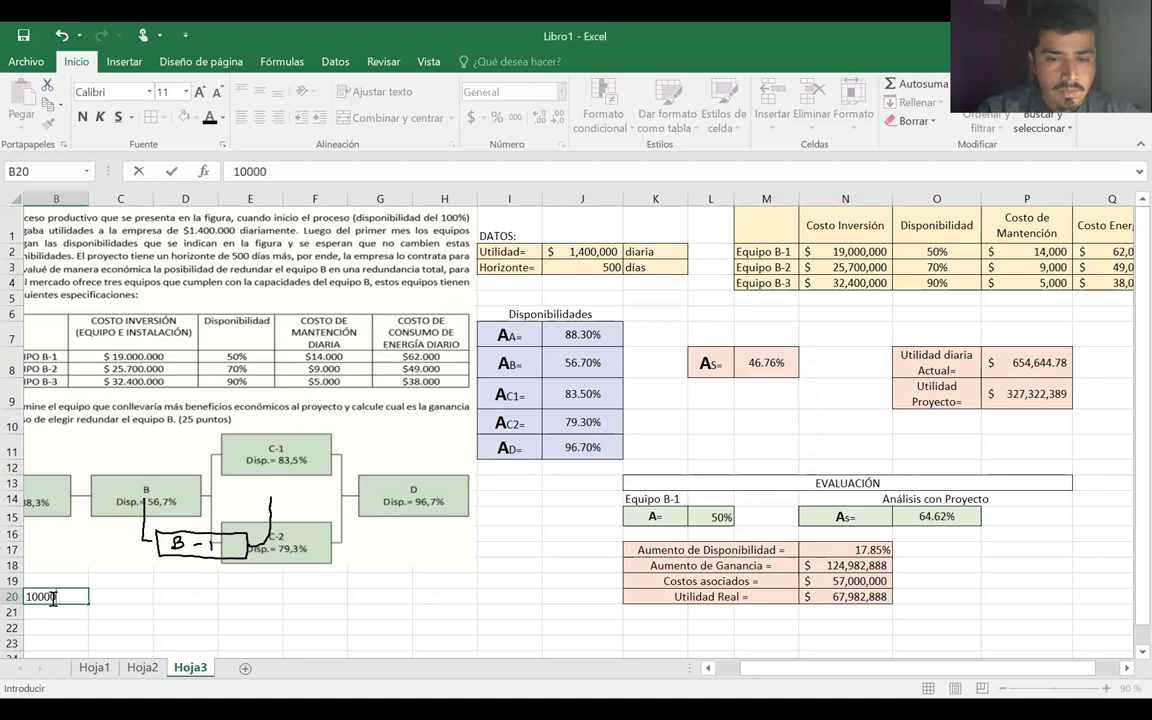
{"action": "key", "text": "Return"}
{"action": "left_click", "coordinate": [52, 597]}
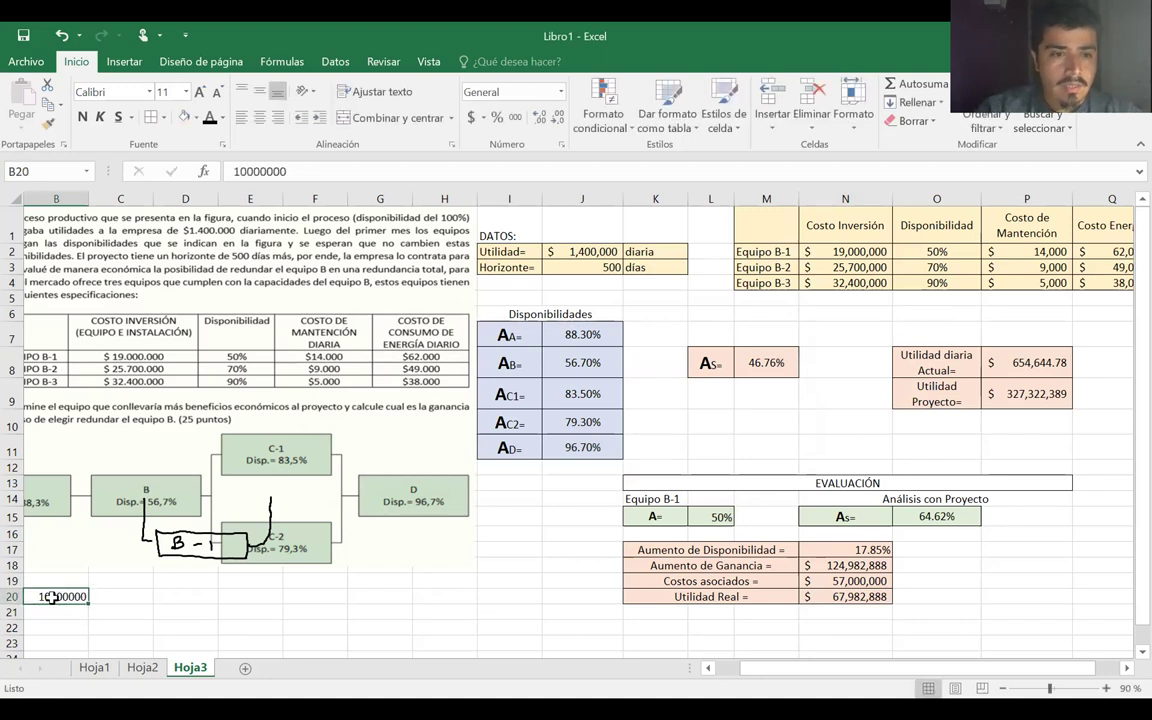
{"action": "left_click", "coordinate": [471, 117]}
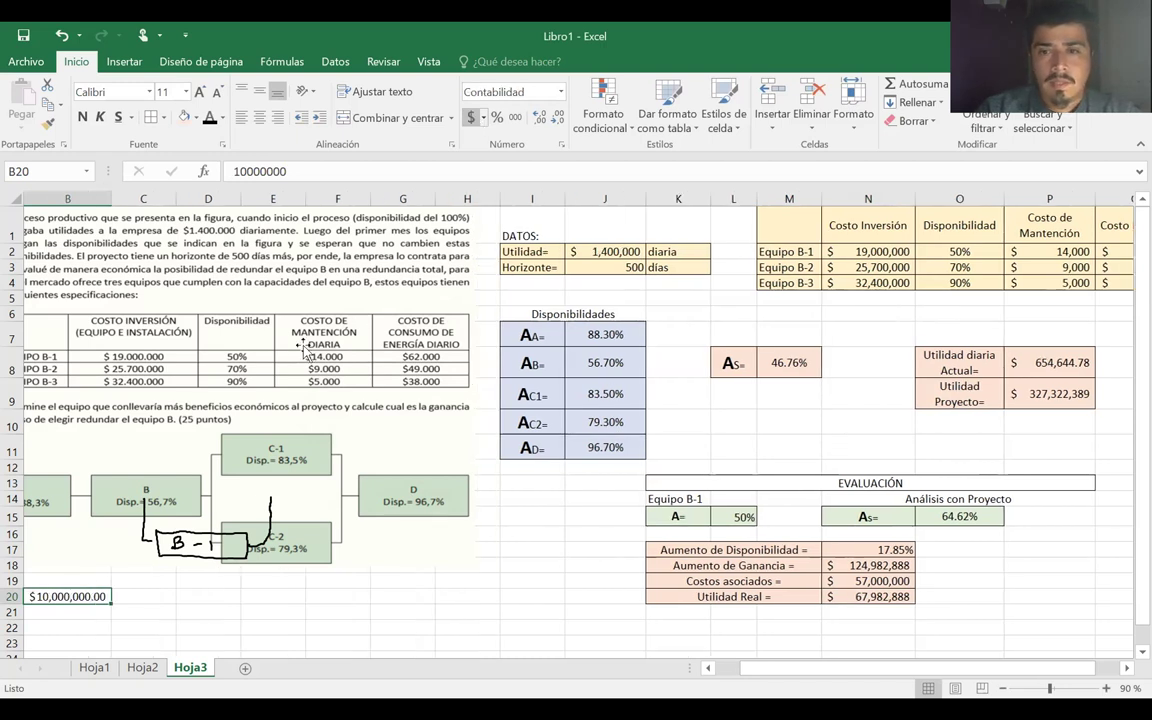
- Add a less-than conditional formatting rule to N20 with threshold =$B$20 and light red fill with dark red text
{"action": "left_click", "coordinate": [868, 596]}
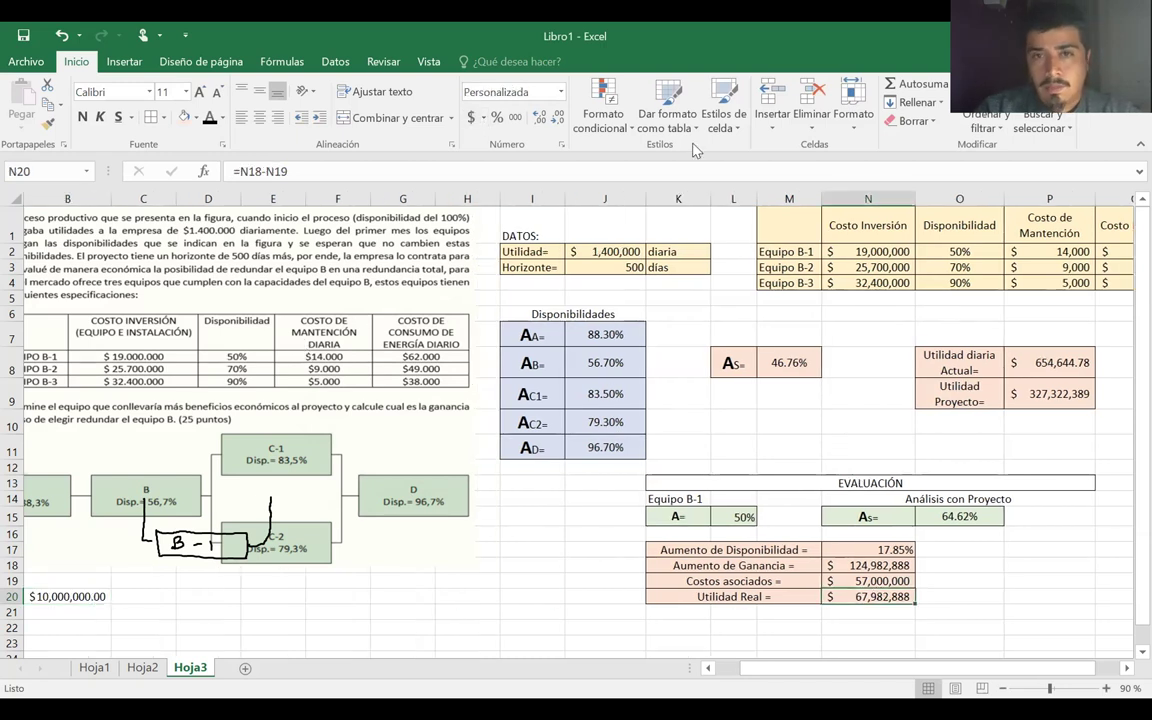
{"action": "left_click", "coordinate": [603, 115]}
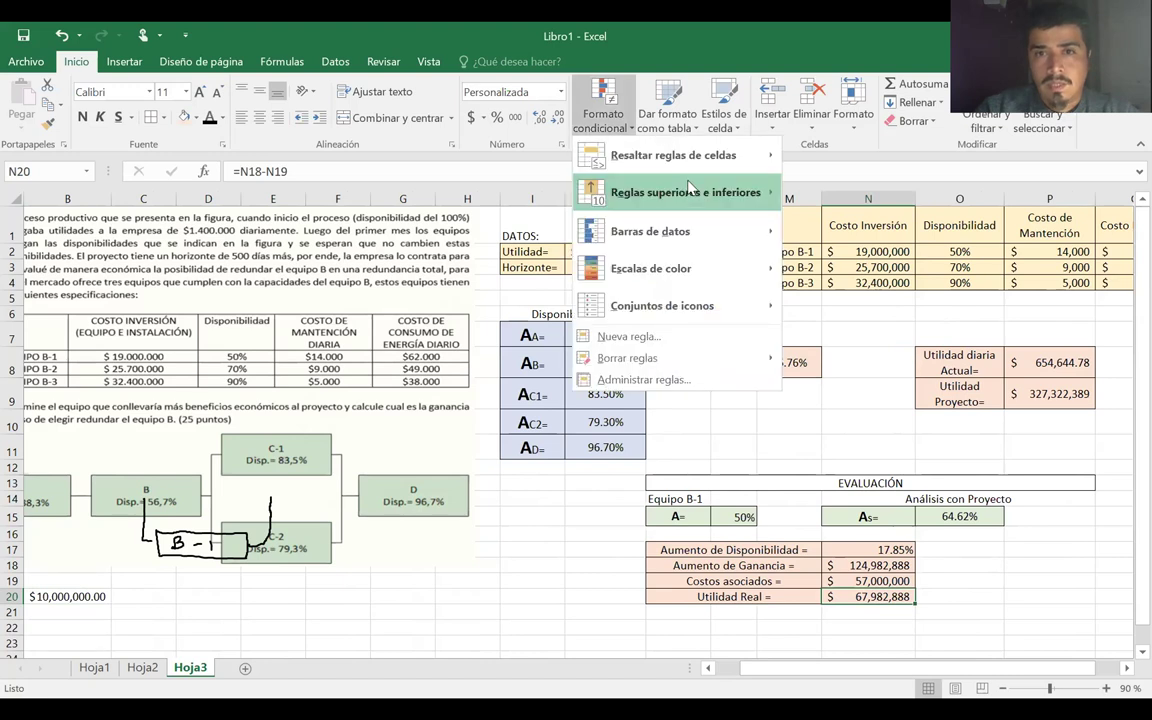
{"action": "mouse_move", "coordinate": [690, 155]}
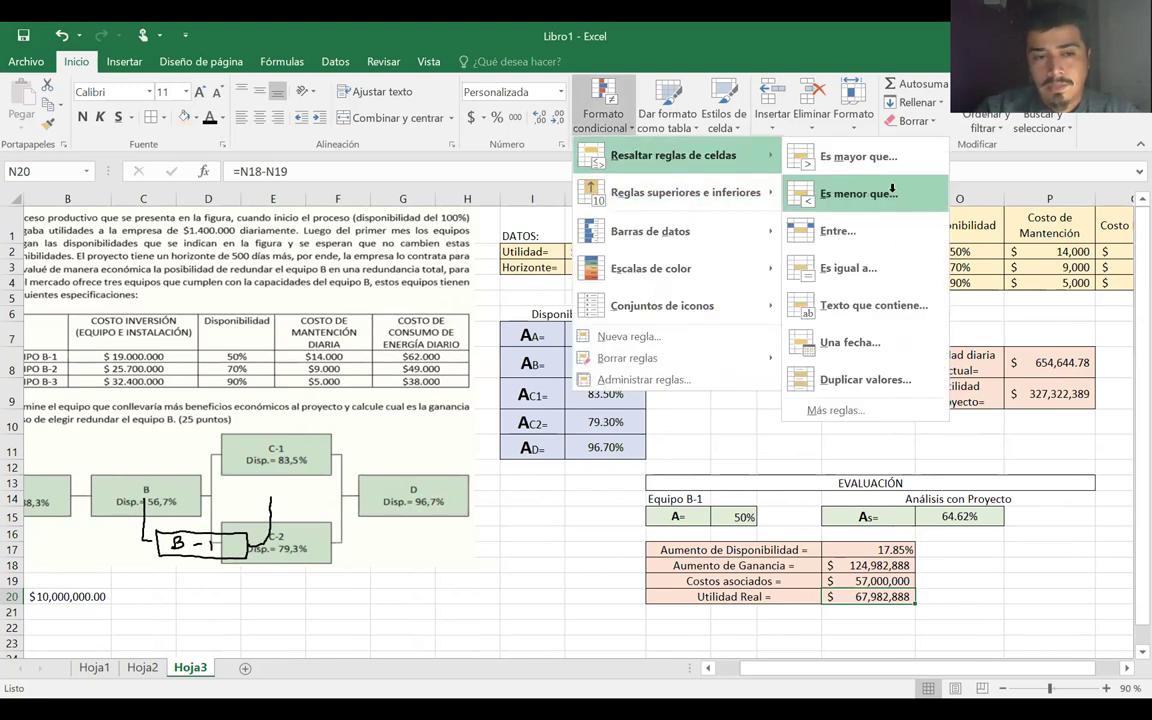
{"action": "left_click", "coordinate": [893, 197]}
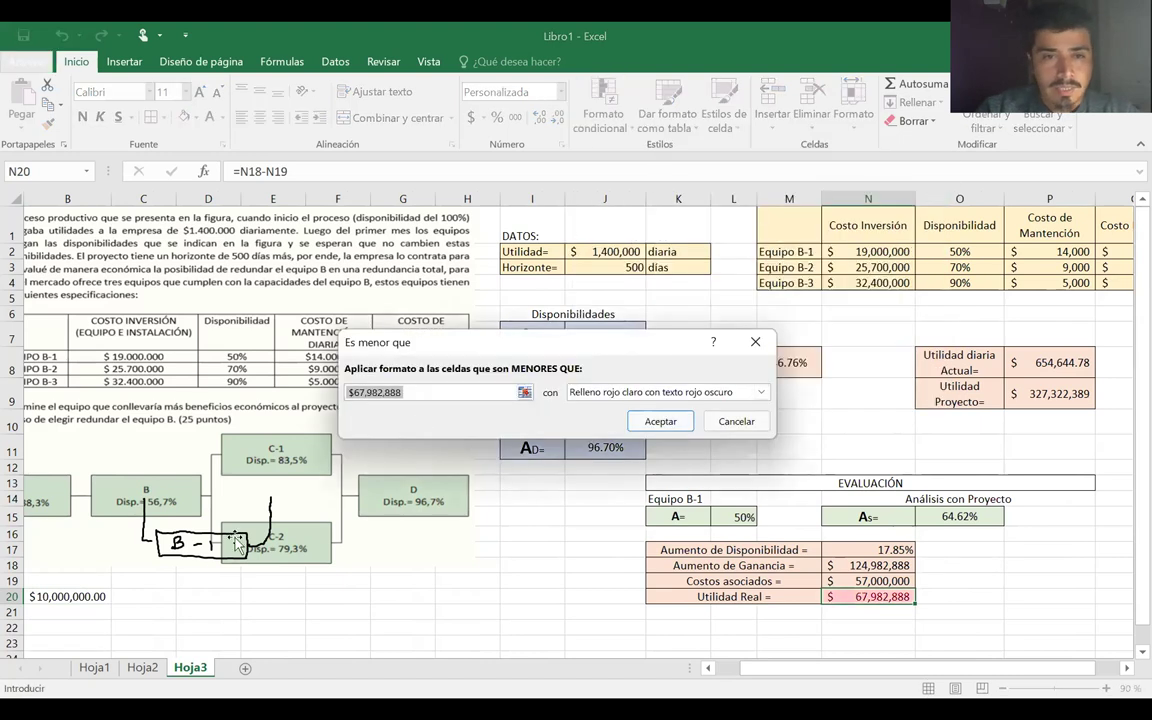
{"action": "left_click", "coordinate": [97, 590]}
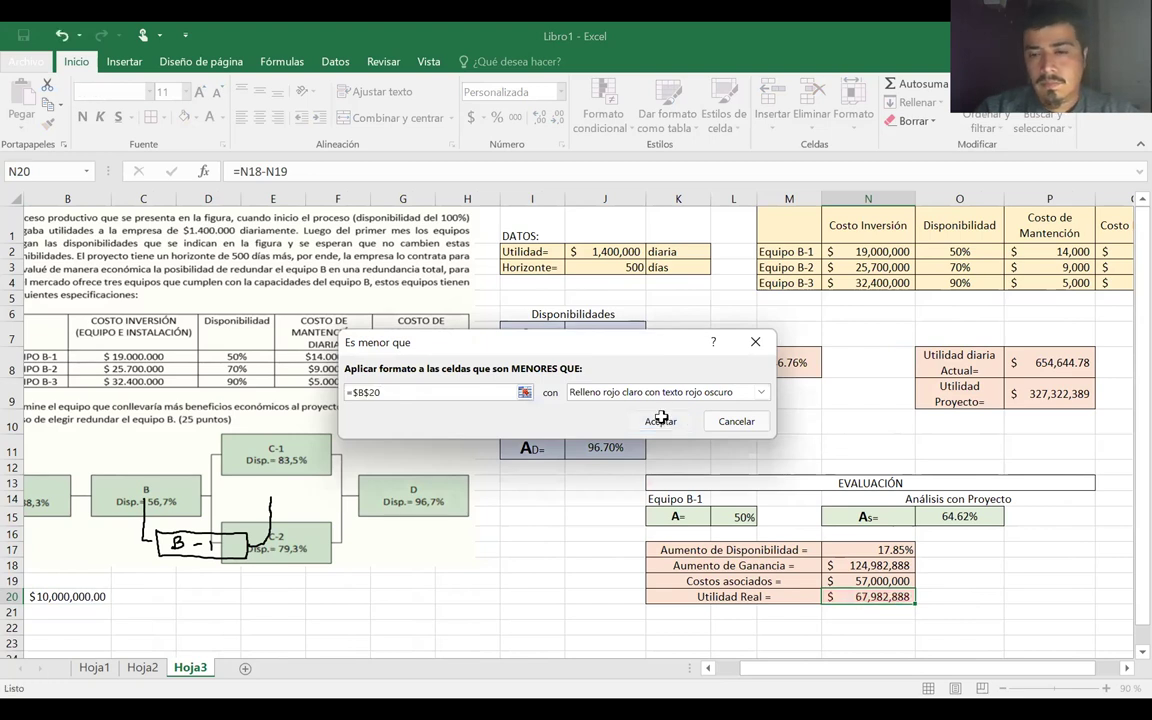
{"action": "left_click", "coordinate": [660, 420]}
- Test the real profit highlighting by setting the horizon in J3 to 50 days and back to 500 days
{"action": "left_click", "coordinate": [632, 268]}
{"action": "type", "text": "50"}
{"action": "key", "text": "Return"}
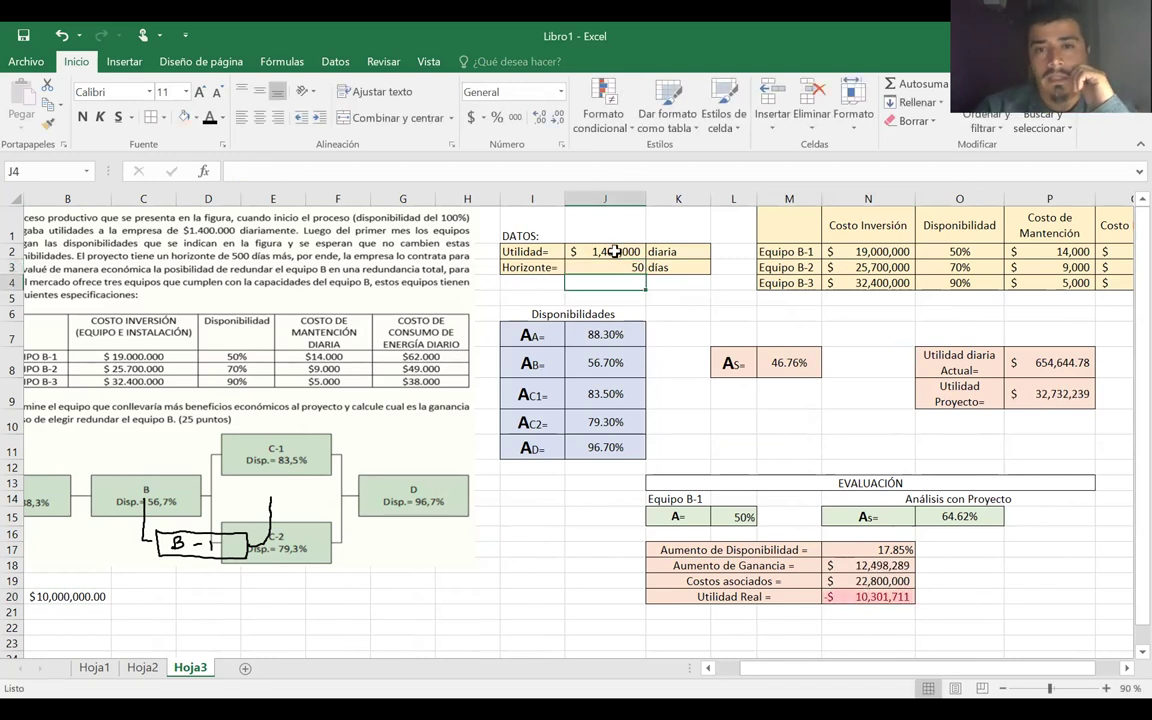
{"action": "left_click", "coordinate": [620, 267]}
{"action": "type", "text": "0"}
{"action": "key", "text": "Return"}
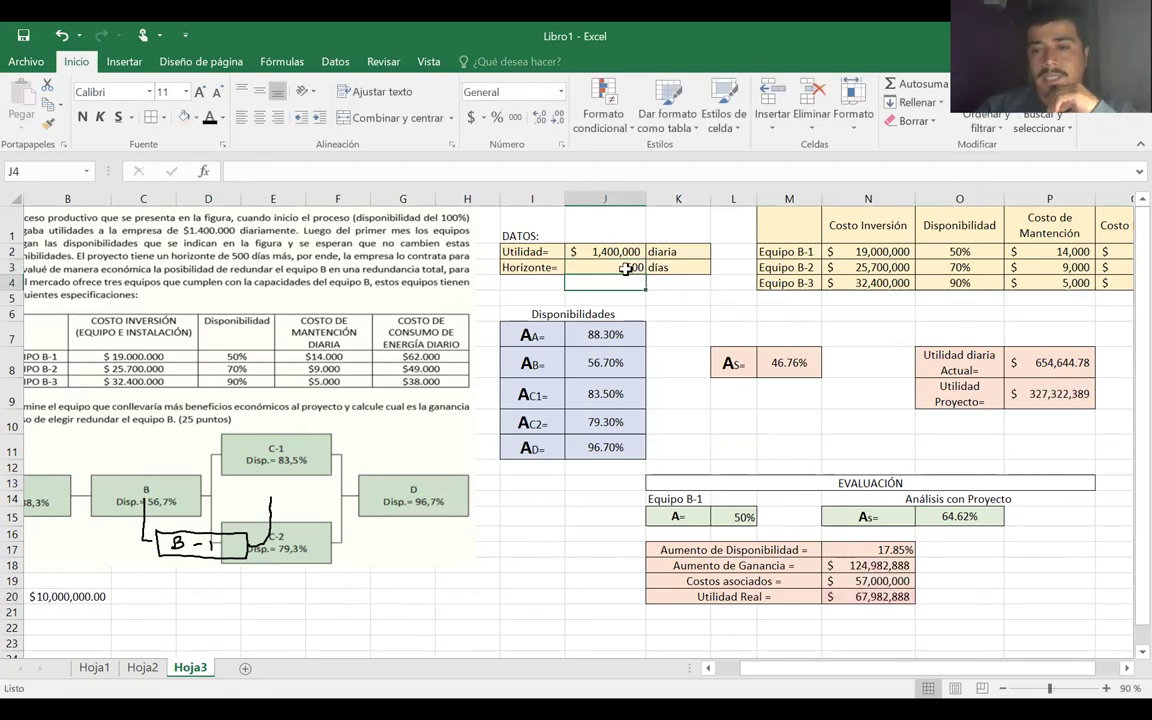
- Move the problem statement picture down so that its upper edge sits at about row 2
{"action": "scroll", "coordinate": [855, 465], "scroll_direction": "right", "scroll_amount": 2}
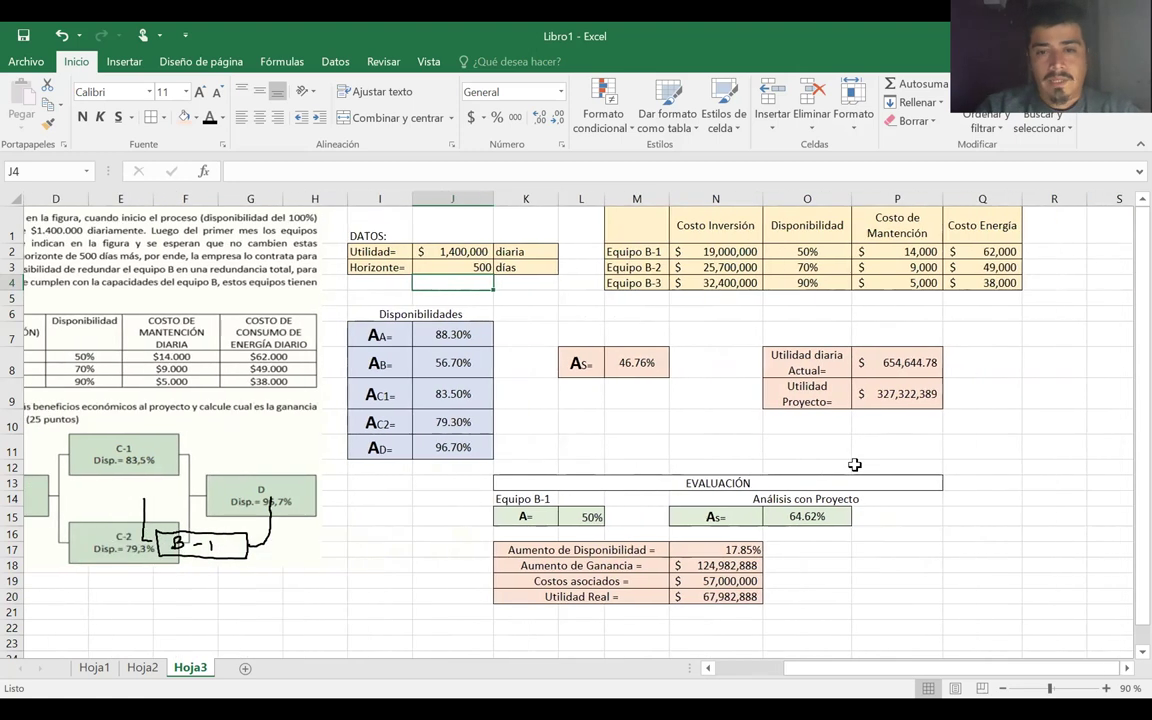
{"action": "scroll", "coordinate": [855, 465], "scroll_direction": "left", "scroll_amount": 2}
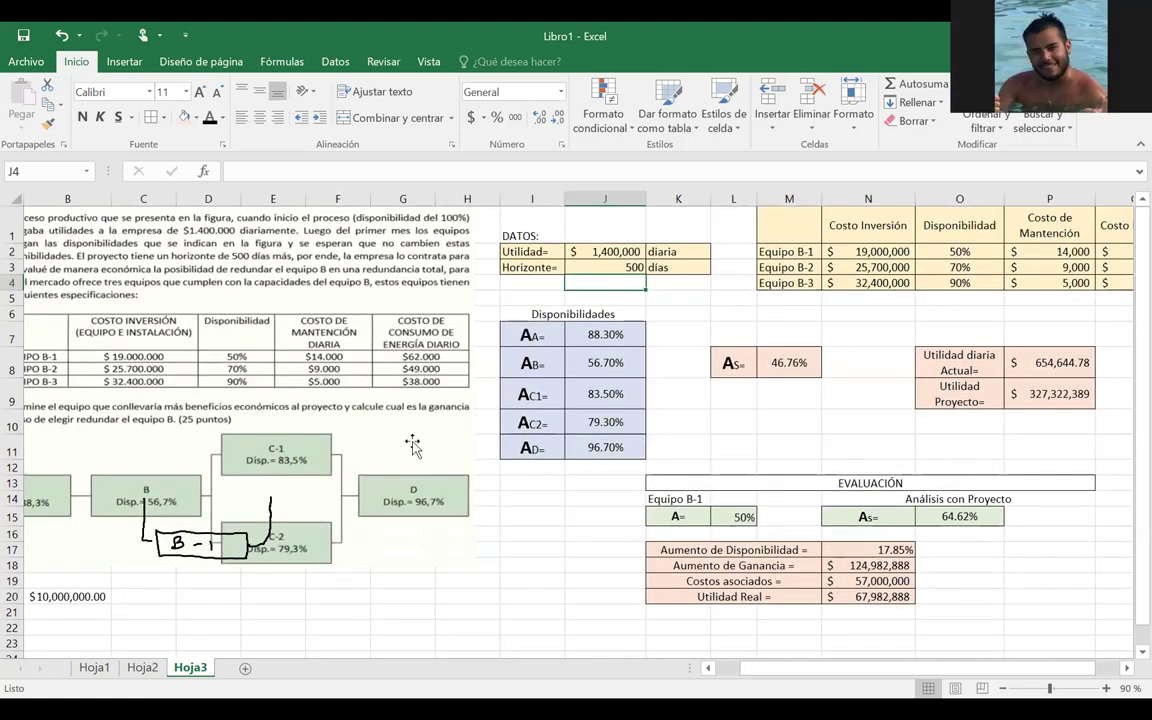
{"action": "left_click_drag", "start_coordinate": [372, 399], "coordinate": [372, 441]}
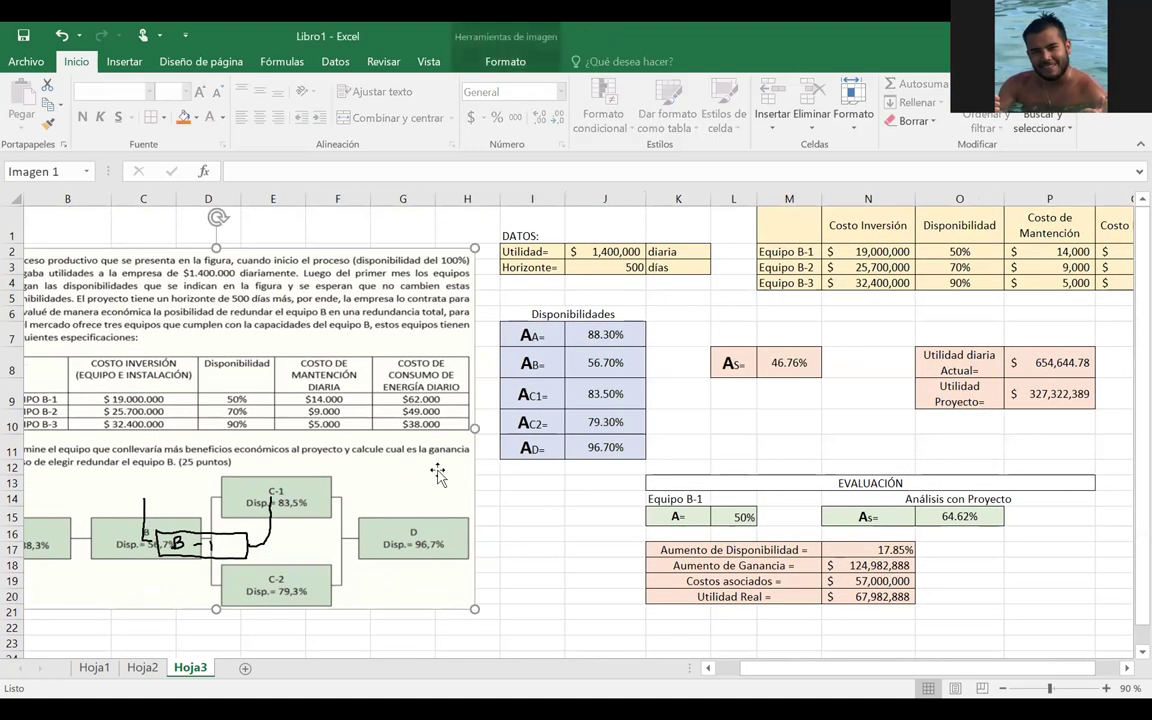
{"action": "left_click", "coordinate": [810, 446]}
{"action": "scroll", "coordinate": [810, 440], "scroll_direction": "right", "scroll_amount": 1}
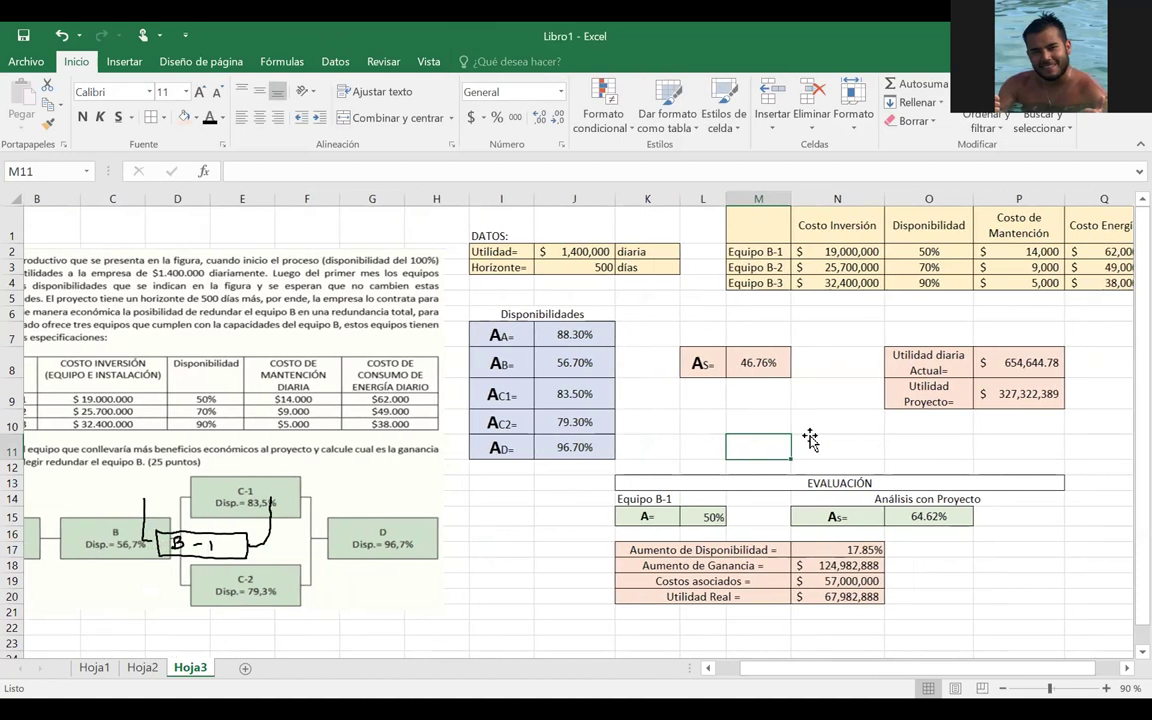
{"action": "scroll", "coordinate": [810, 440], "scroll_direction": "right", "scroll_amount": 1}
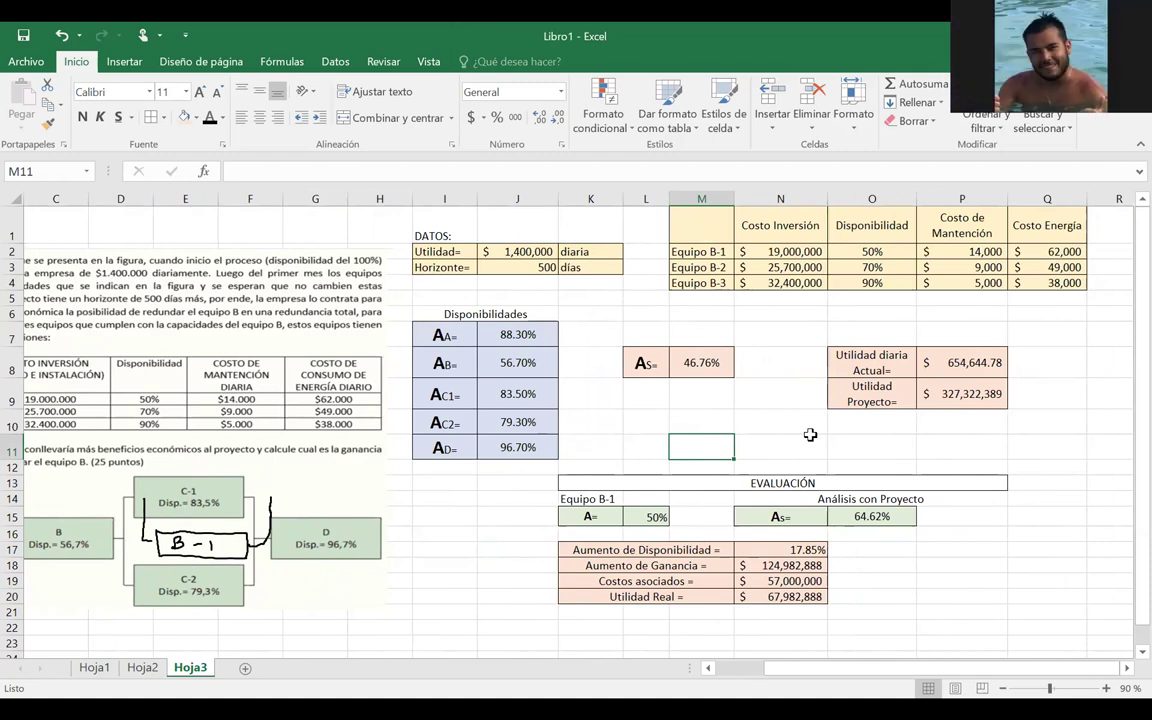
- Examine the associated costs formula in N19 and the gain and real profit cells of the Equipo B-1 evaluation
{"action": "left_click", "coordinate": [778, 565]}
{"action": "left_click", "coordinate": [780, 580]}
{"action": "double_click", "coordinate": [778, 581]}
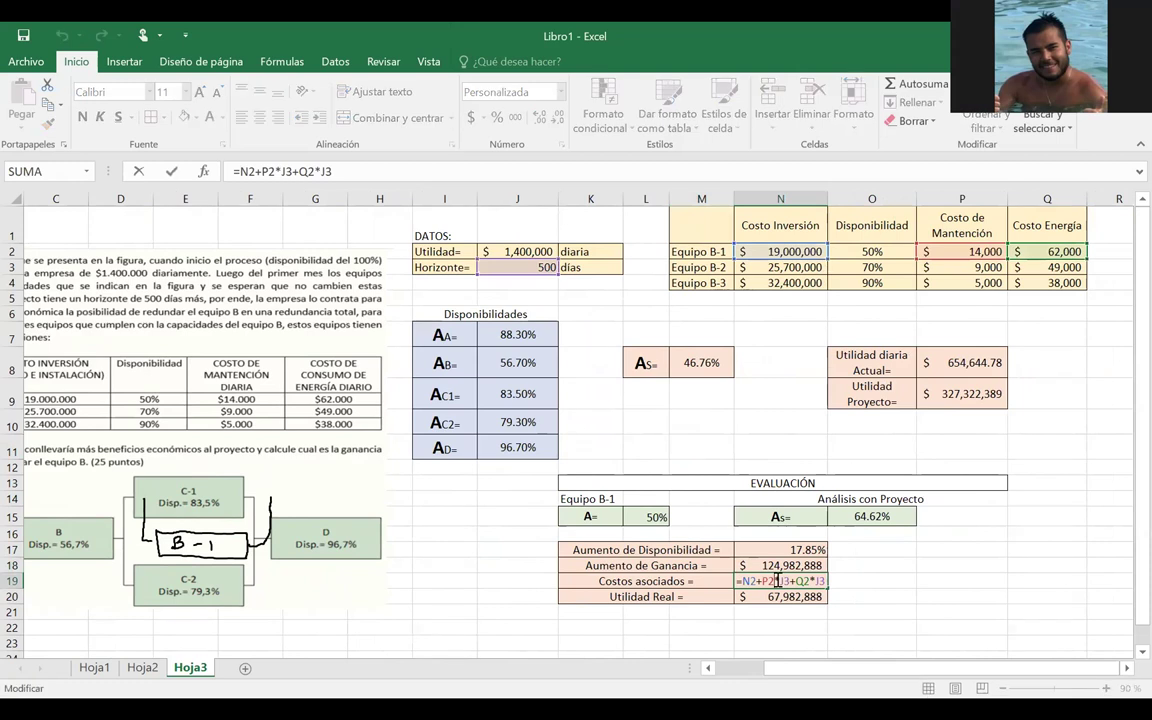
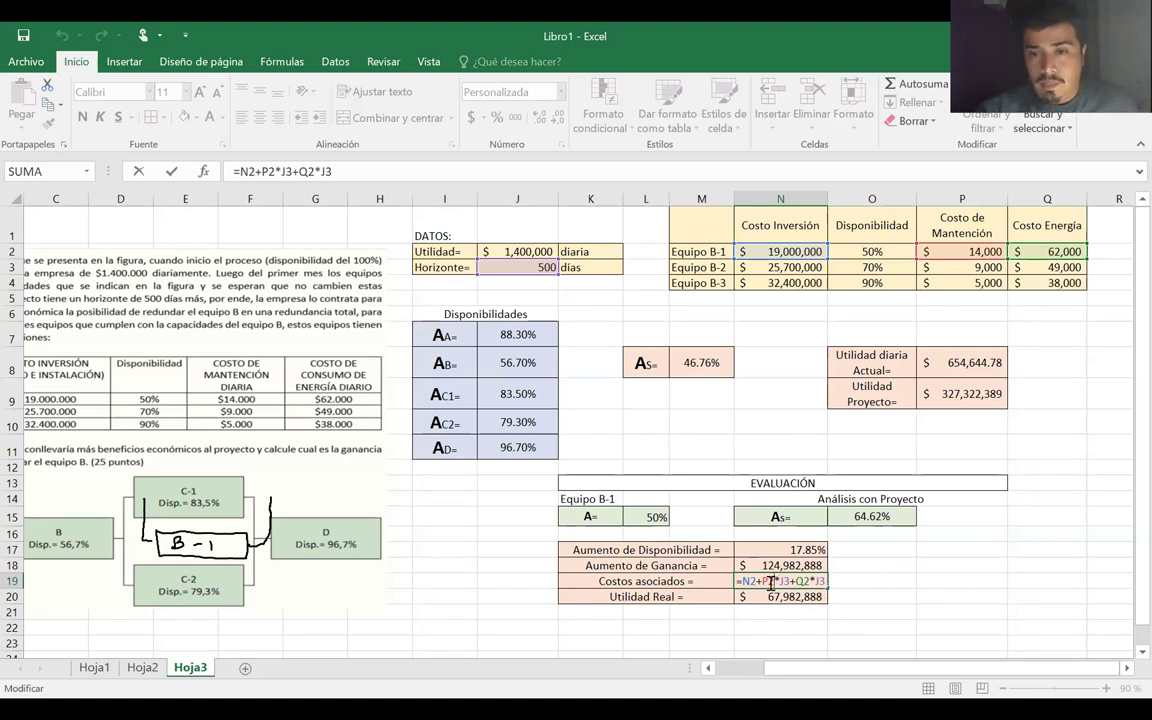
{"action": "key", "text": "Return"}
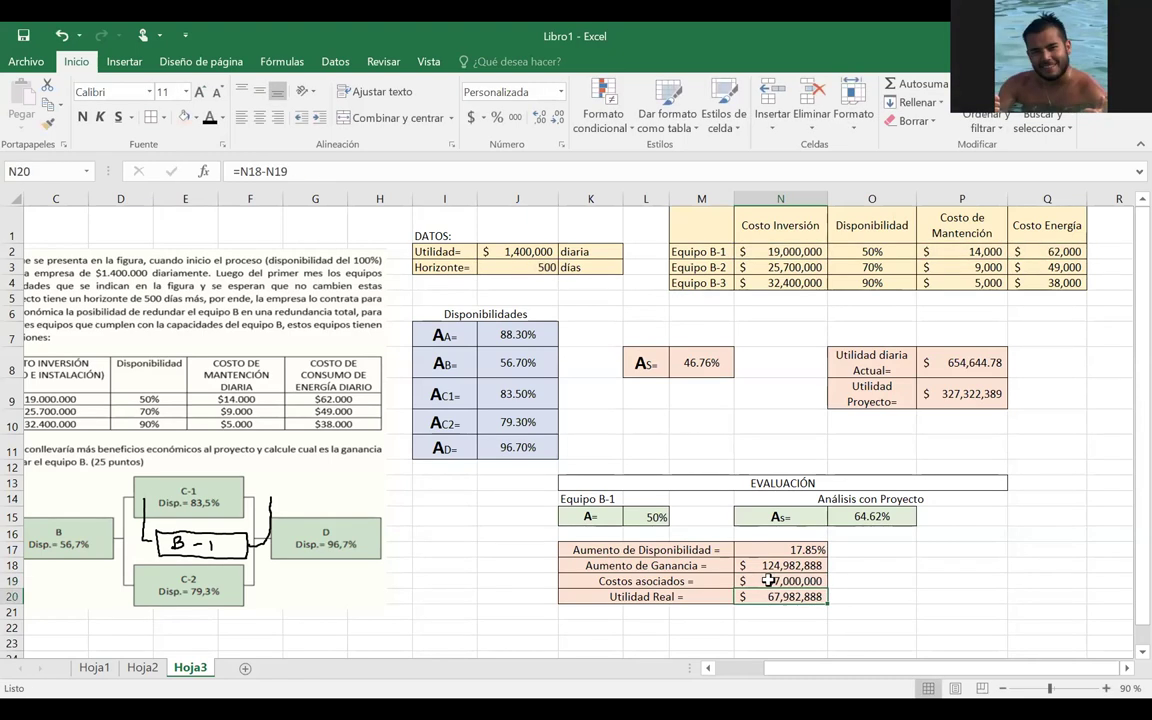
{"action": "scroll", "coordinate": [768, 580], "scroll_direction": "down", "scroll_amount": 1}
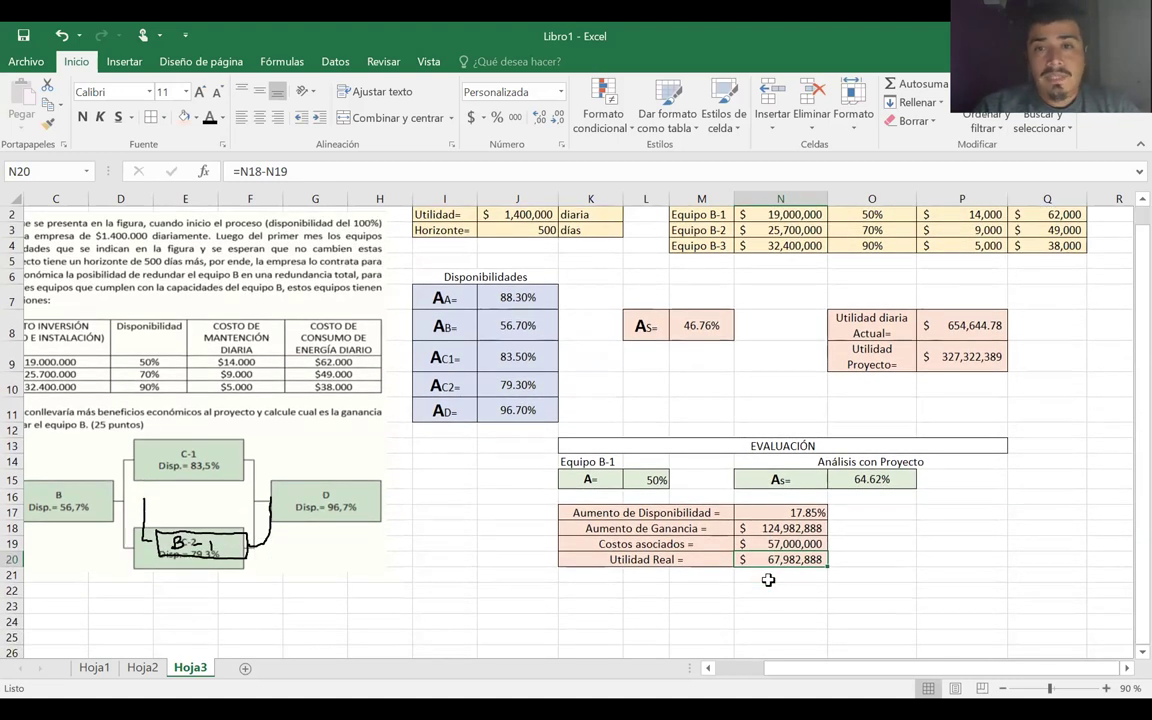
{"action": "left_click", "coordinate": [763, 580]}
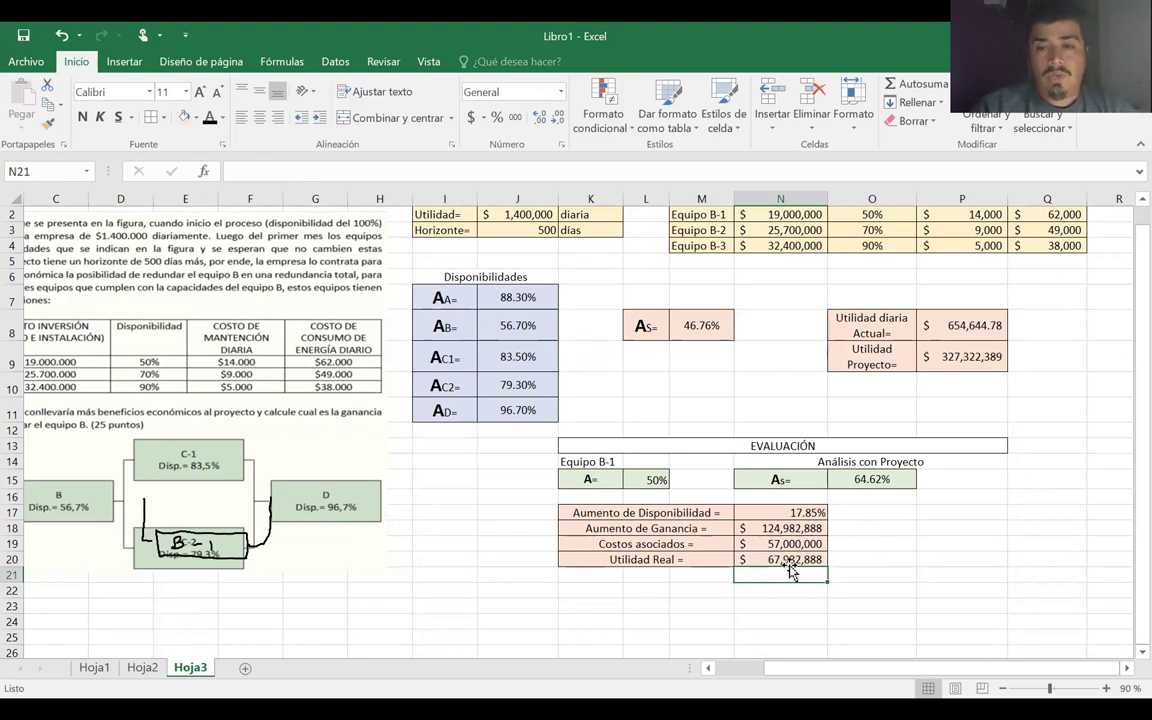
{"action": "left_click", "coordinate": [792, 548]}
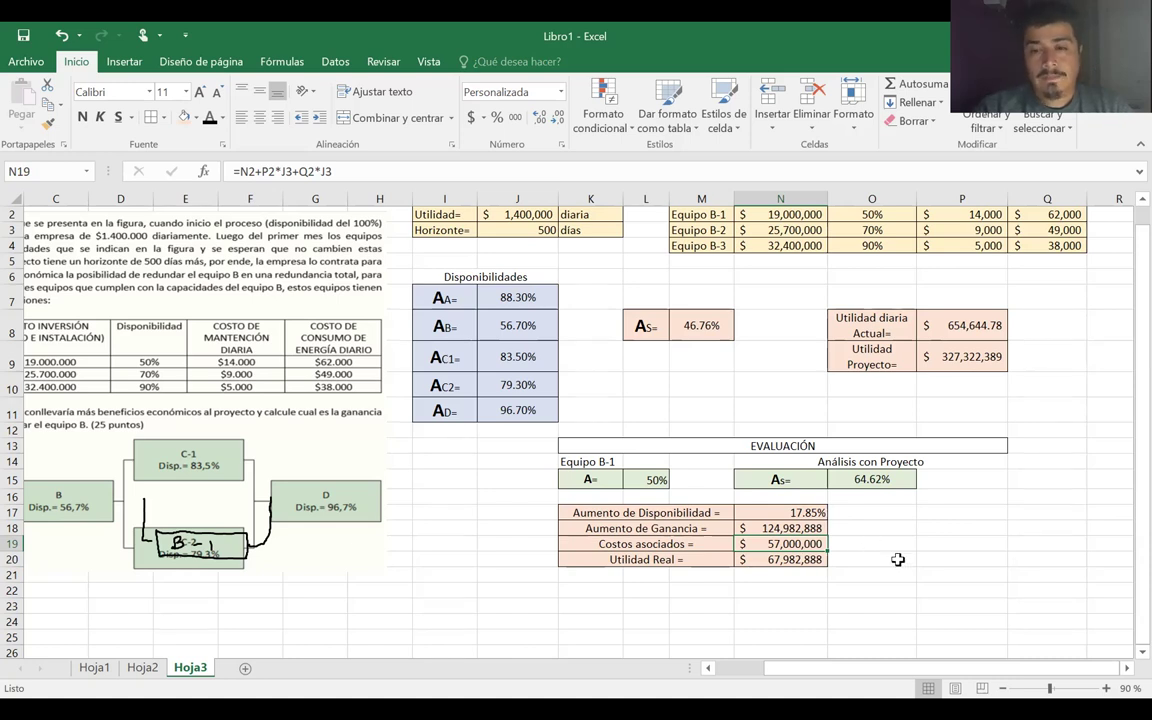
{"action": "left_click", "coordinate": [909, 563]}
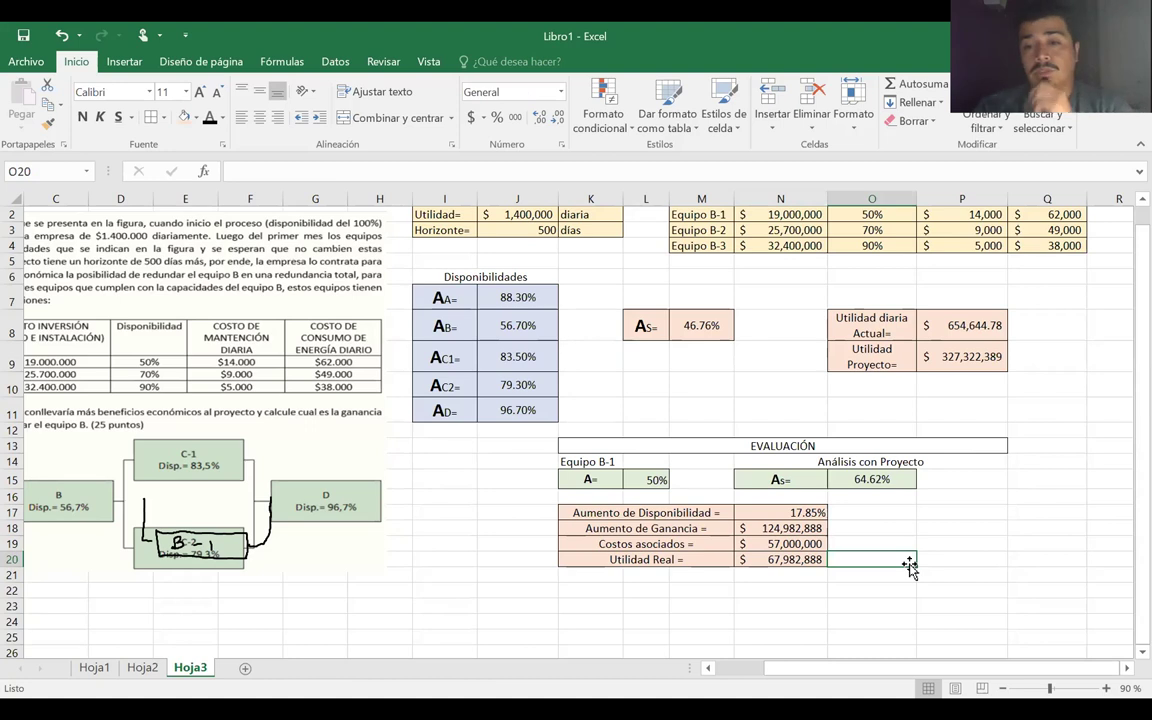
- Calculate the ratio of real profit to associated costs in P19 with =N20/N19 and format it as a percentage
{"action": "left_click", "coordinate": [950, 549]}
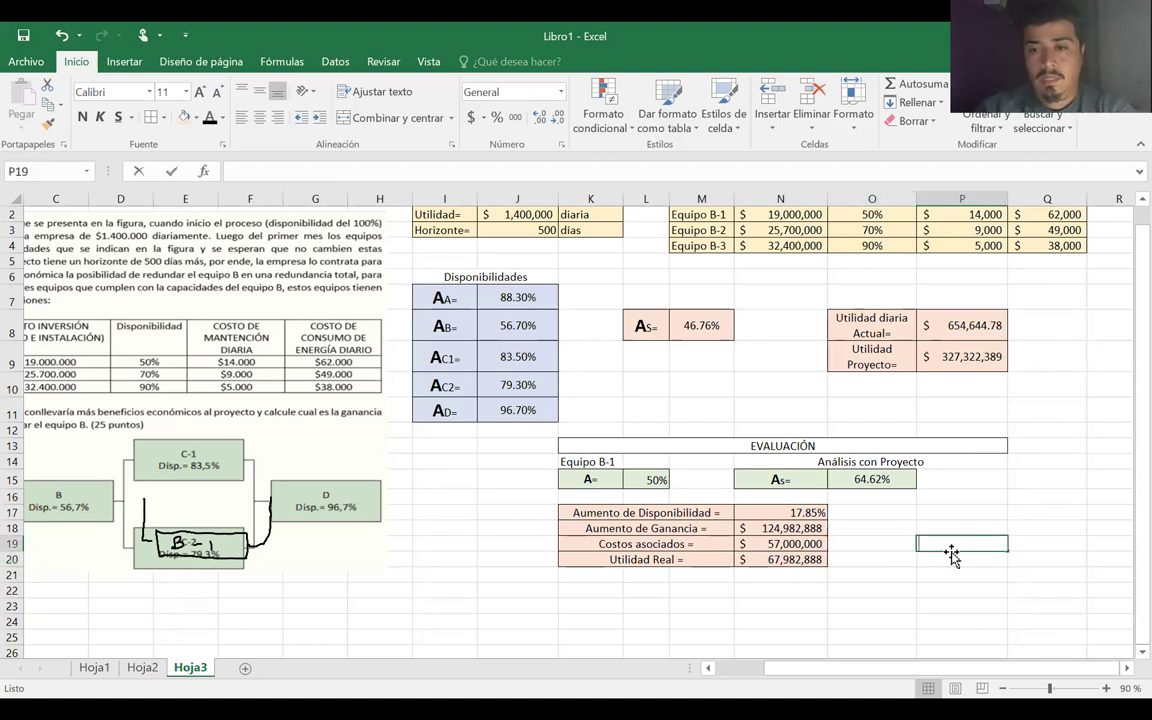
{"action": "type", "text": "="}
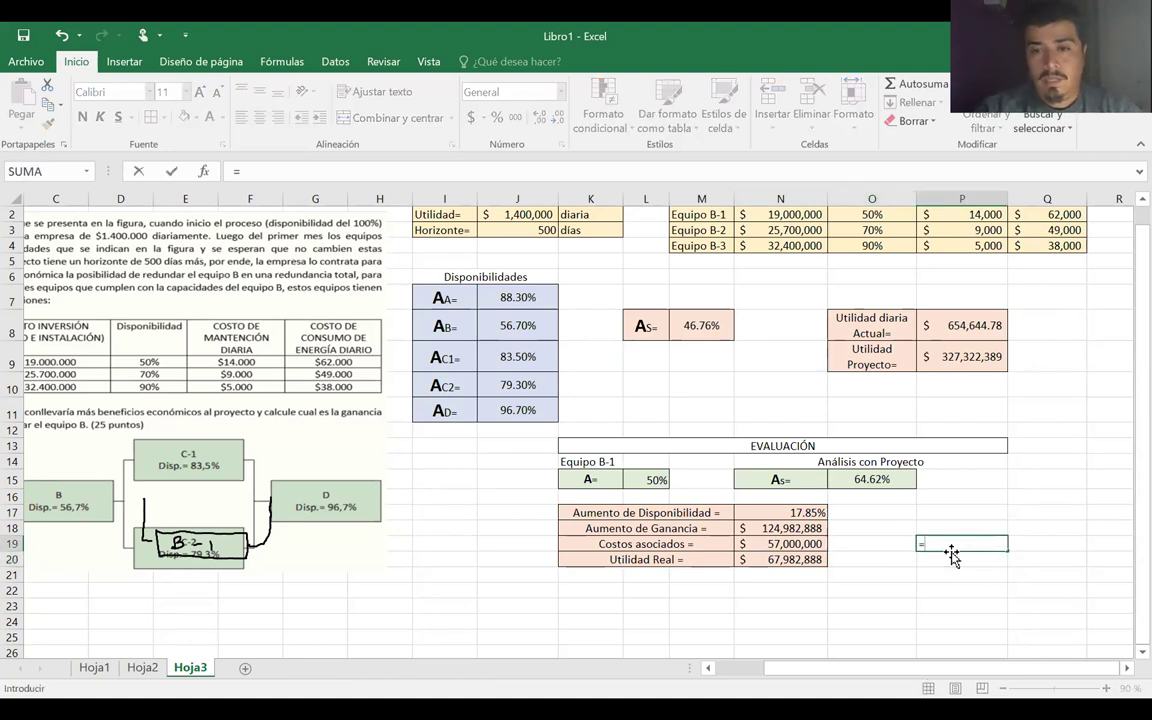
{"action": "left_click", "coordinate": [818, 563]}
{"action": "type", "text": "/"}
{"action": "left_click", "coordinate": [791, 545]}
{"action": "key", "text": "Return"}
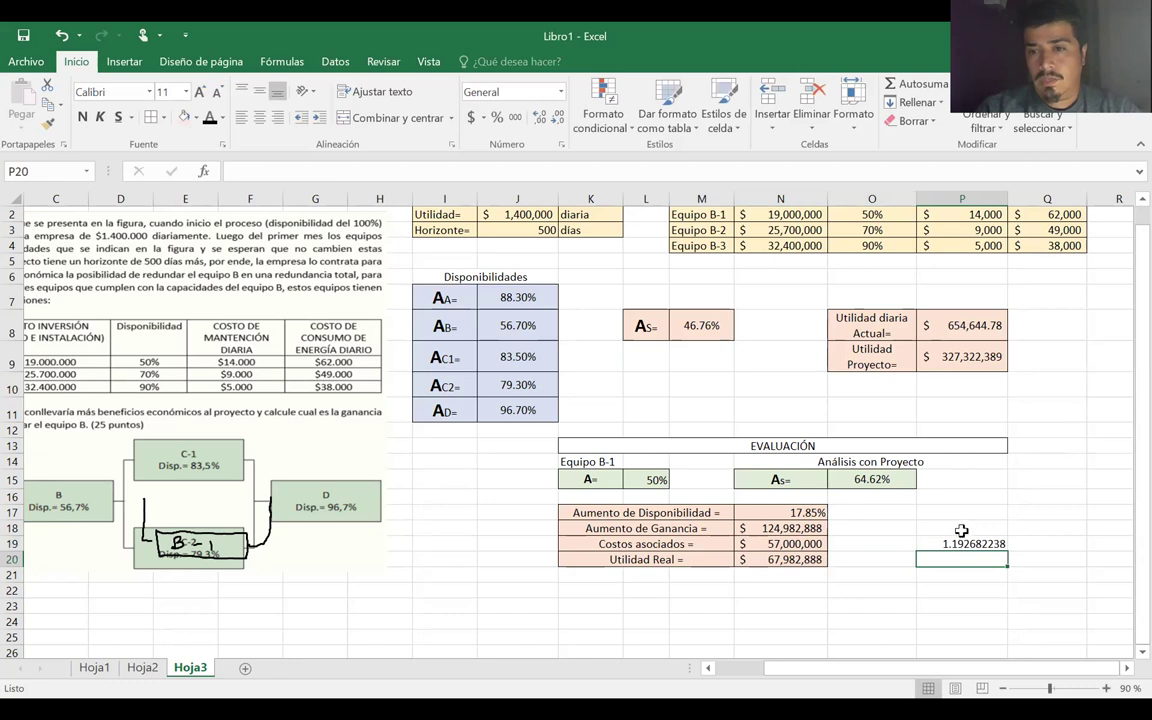
{"action": "left_click", "coordinate": [925, 545]}
{"action": "left_click", "coordinate": [496, 117]}
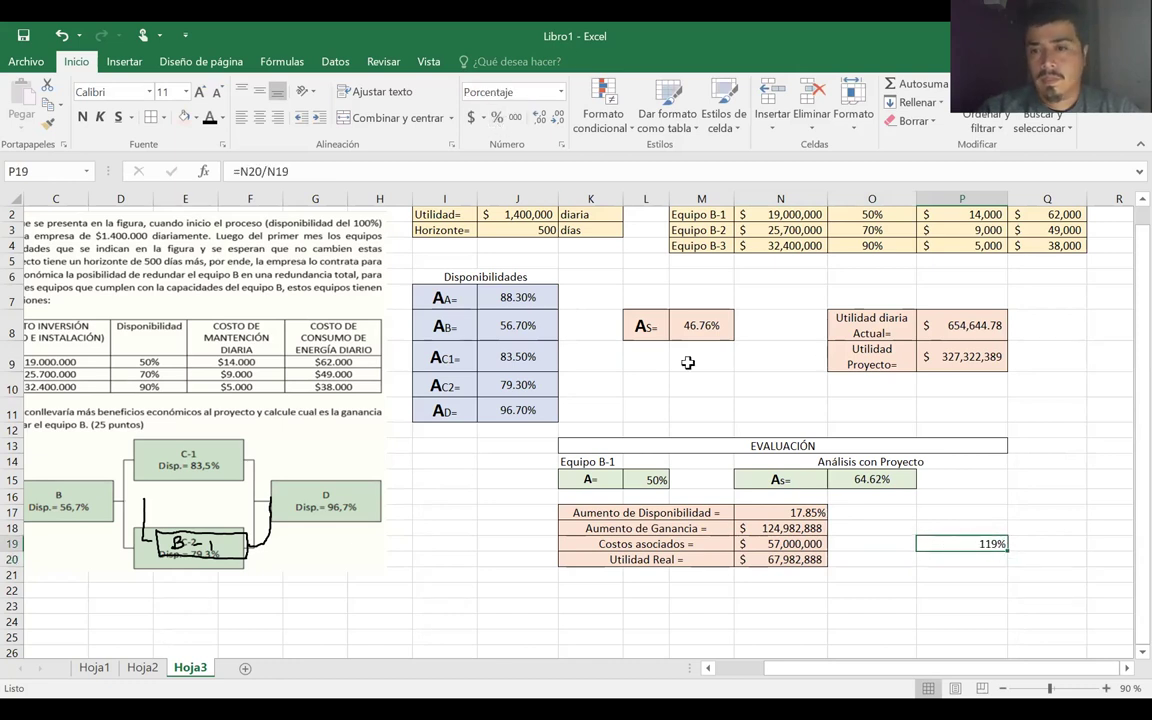
{"action": "left_click", "coordinate": [805, 545]}
{"action": "left_click", "coordinate": [945, 559]}
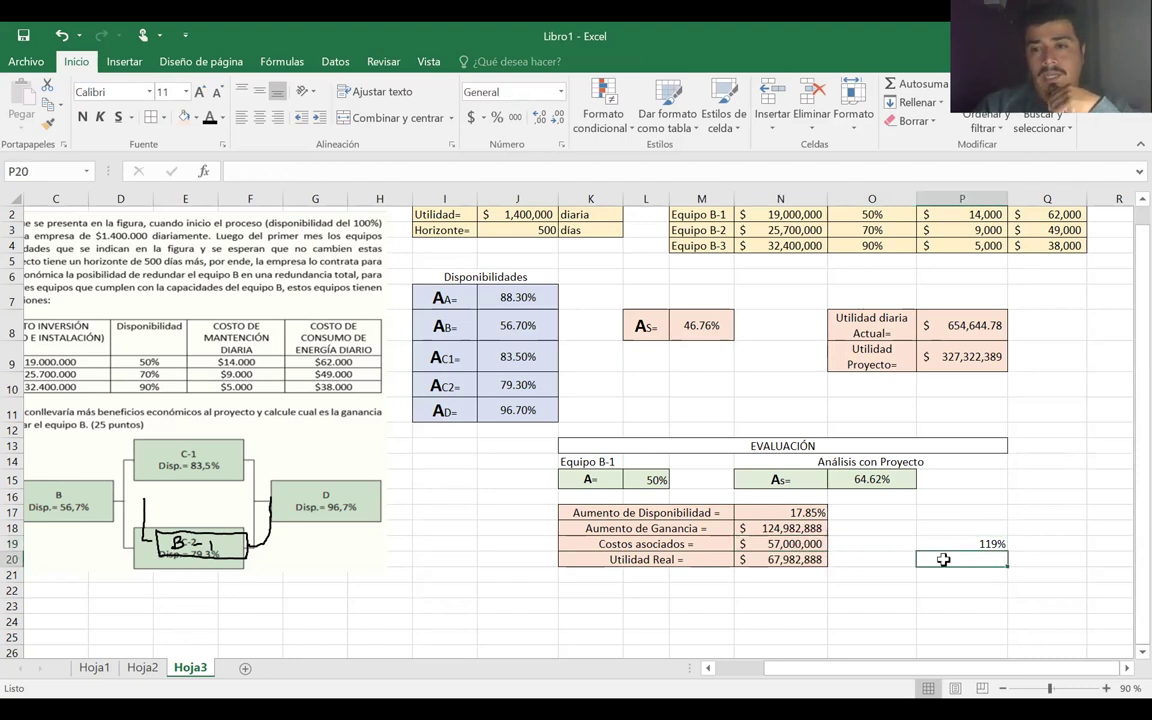
{"action": "right_click", "coordinate": [922, 542]}
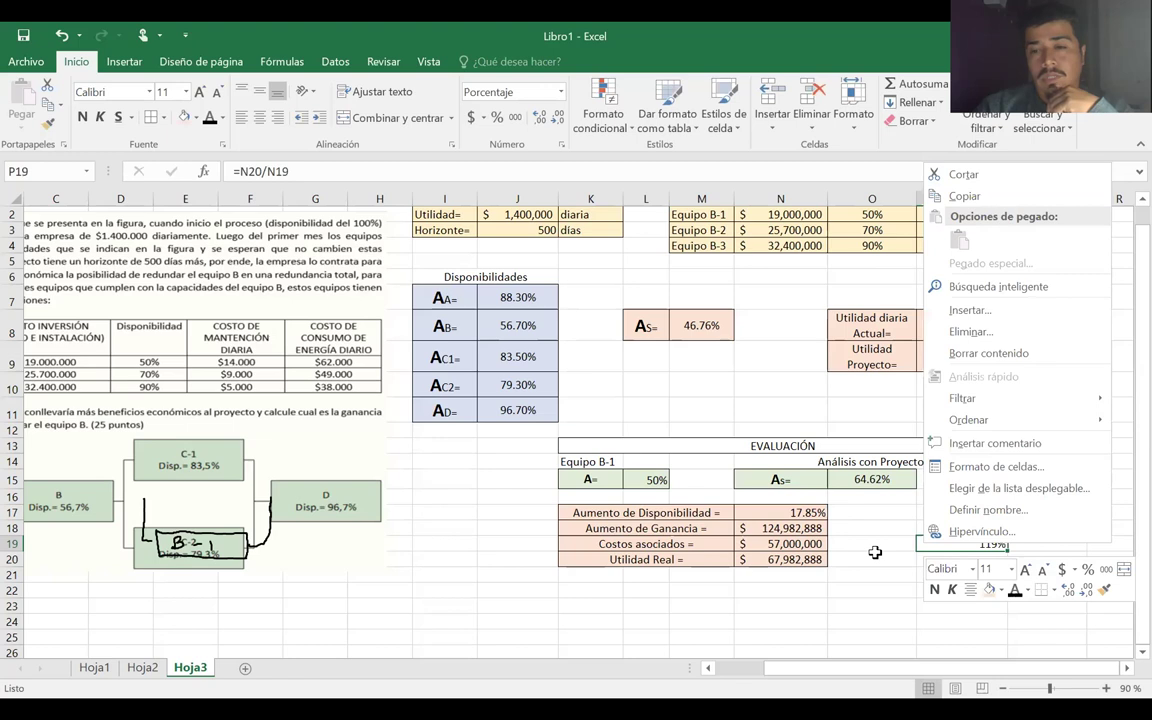
{"action": "key", "text": "Escape"}
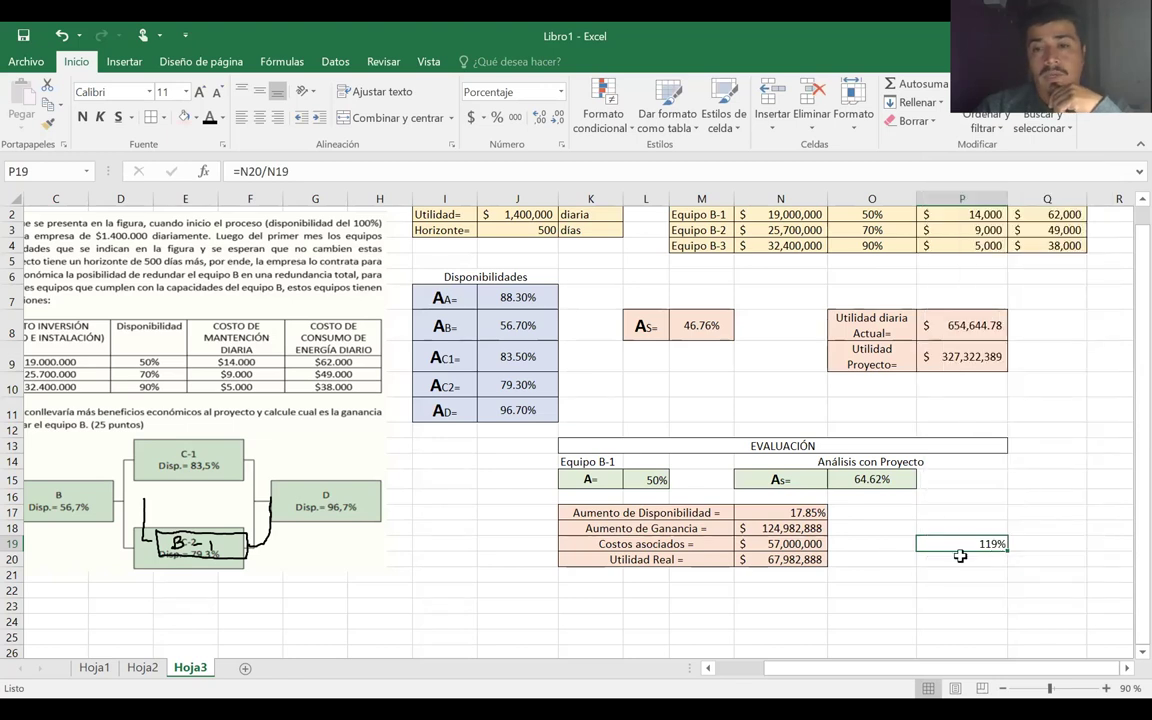
{"action": "left_click", "coordinate": [789, 544]}
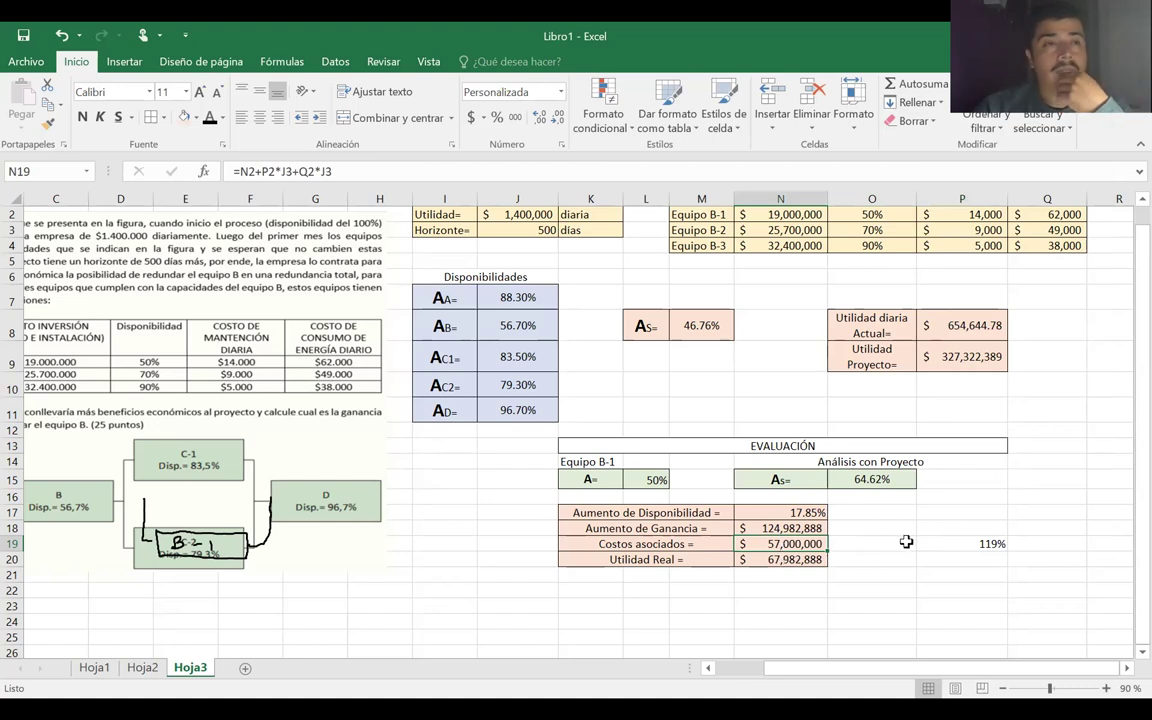
{"action": "left_click", "coordinate": [743, 586]}
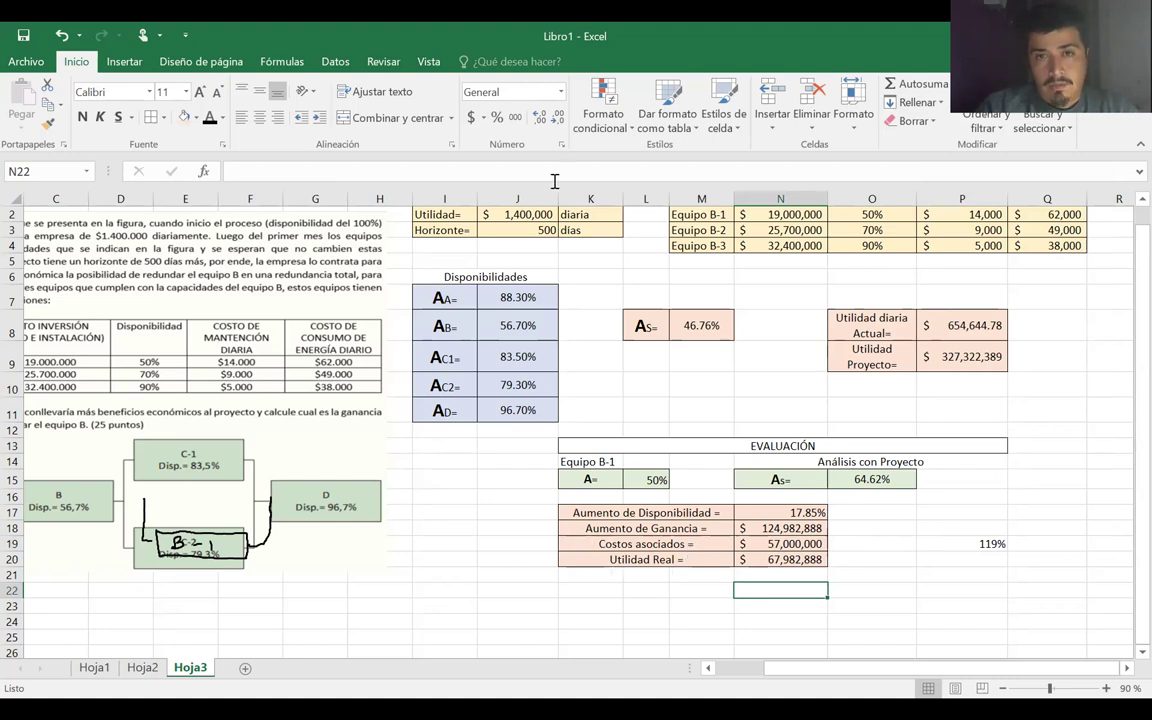
- Copy the Equipo B-1 evaluation block K14:P20 and paste it below, starting at K22
{"action": "left_click_drag", "start_coordinate": [587, 464], "coordinate": [1000, 557]}
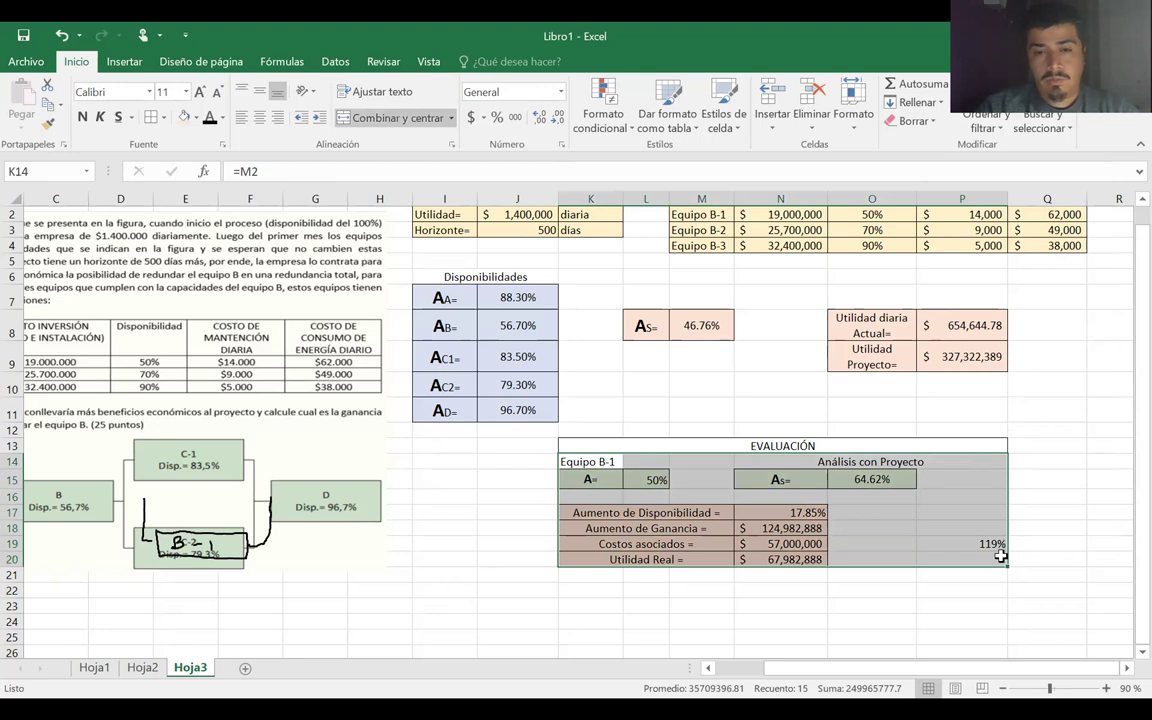
{"action": "key", "text": "ctrl+c"}
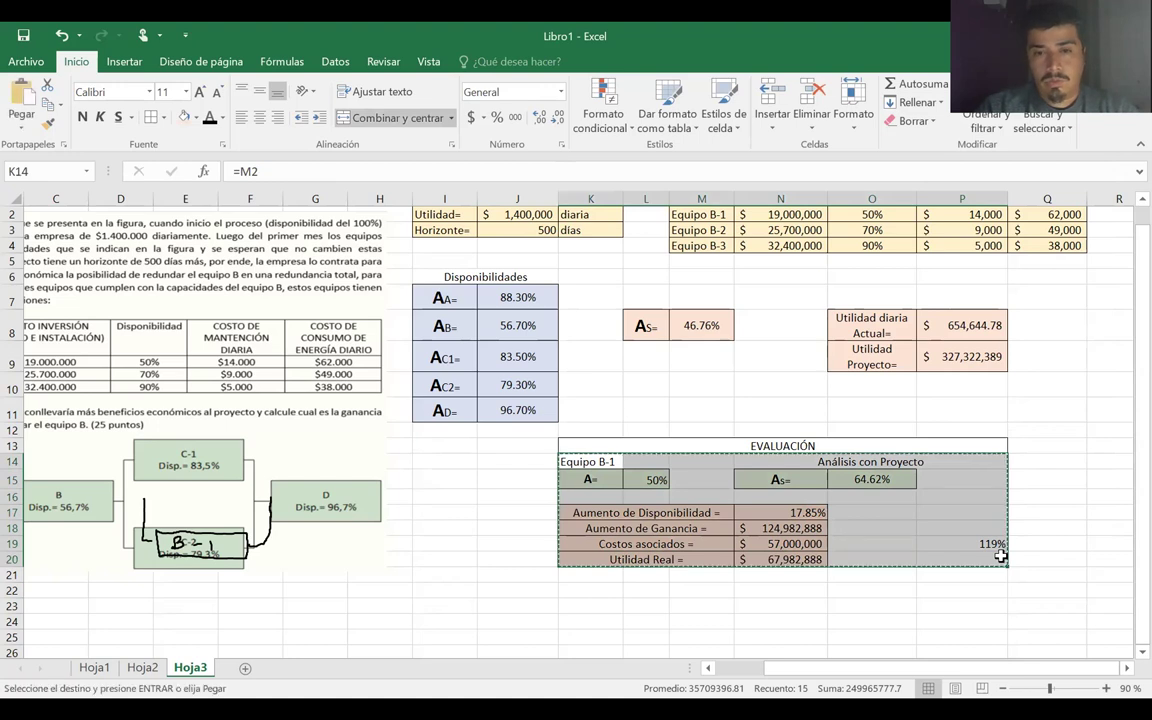
{"action": "left_click", "coordinate": [603, 591]}
{"action": "key", "text": "ctrl+v"}
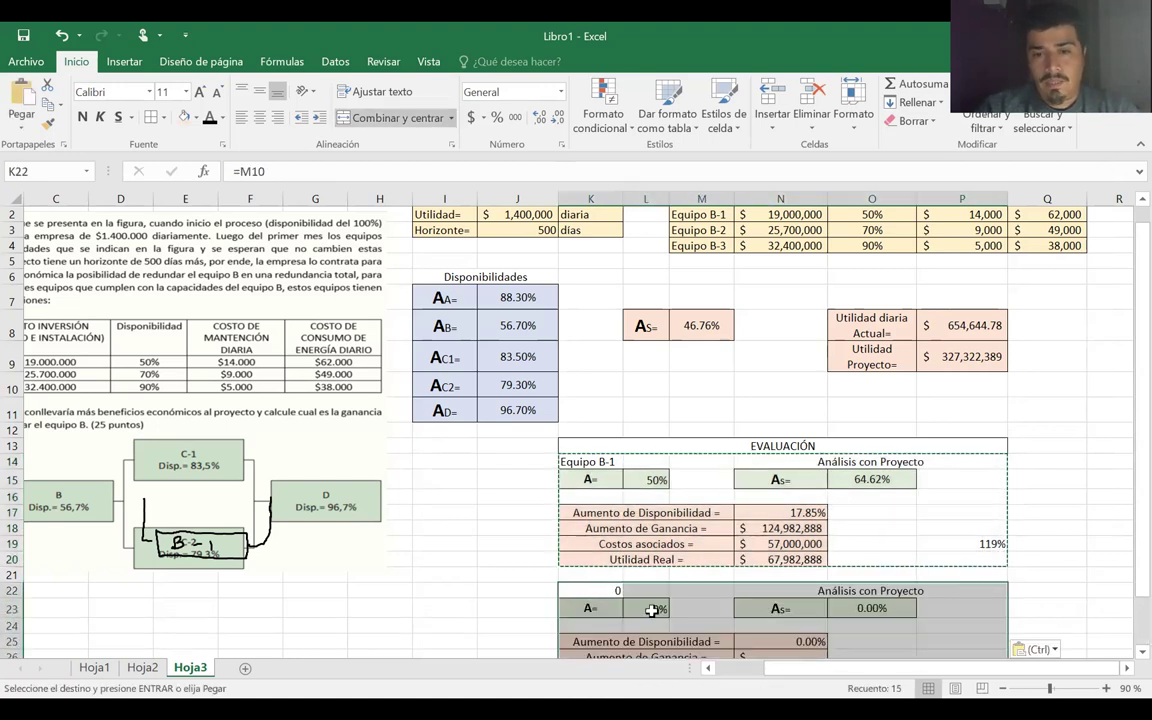
- Link the copied block to Equipo B-2 by setting the name in K22 to =M3 and the availability in L23 to =O3
{"action": "double_click", "coordinate": [593, 591]}
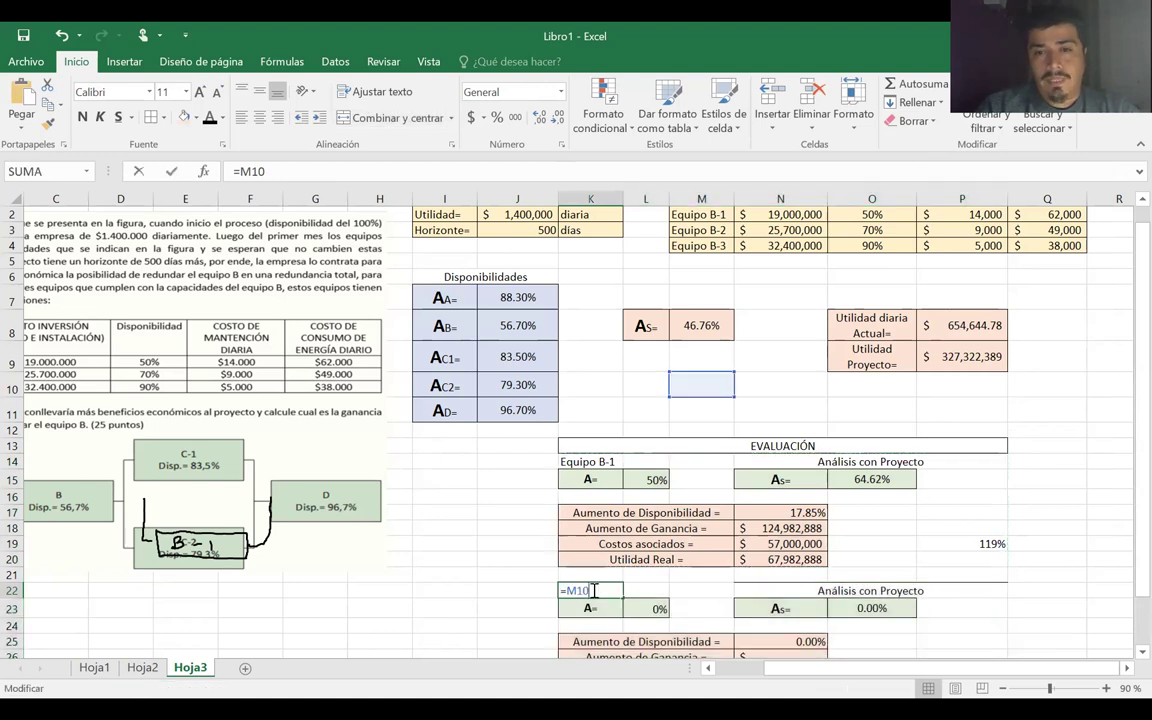
{"action": "left_click", "coordinate": [710, 262]}
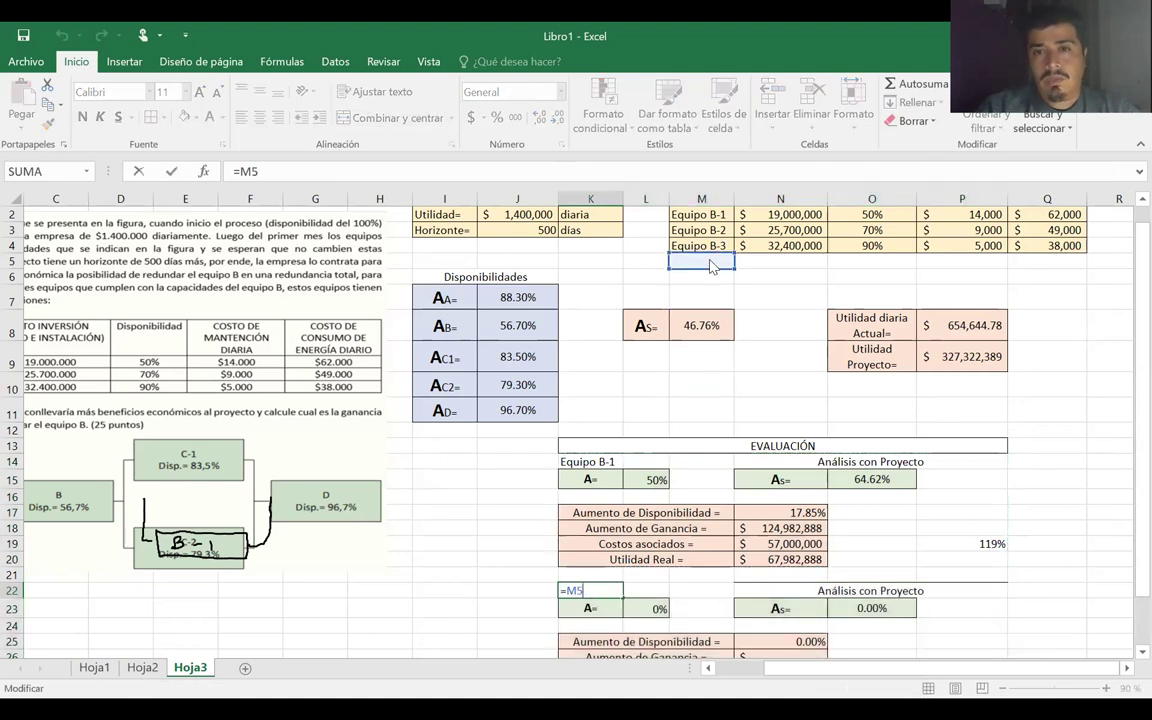
{"action": "left_click", "coordinate": [695, 231]}
{"action": "key", "text": "Return"}
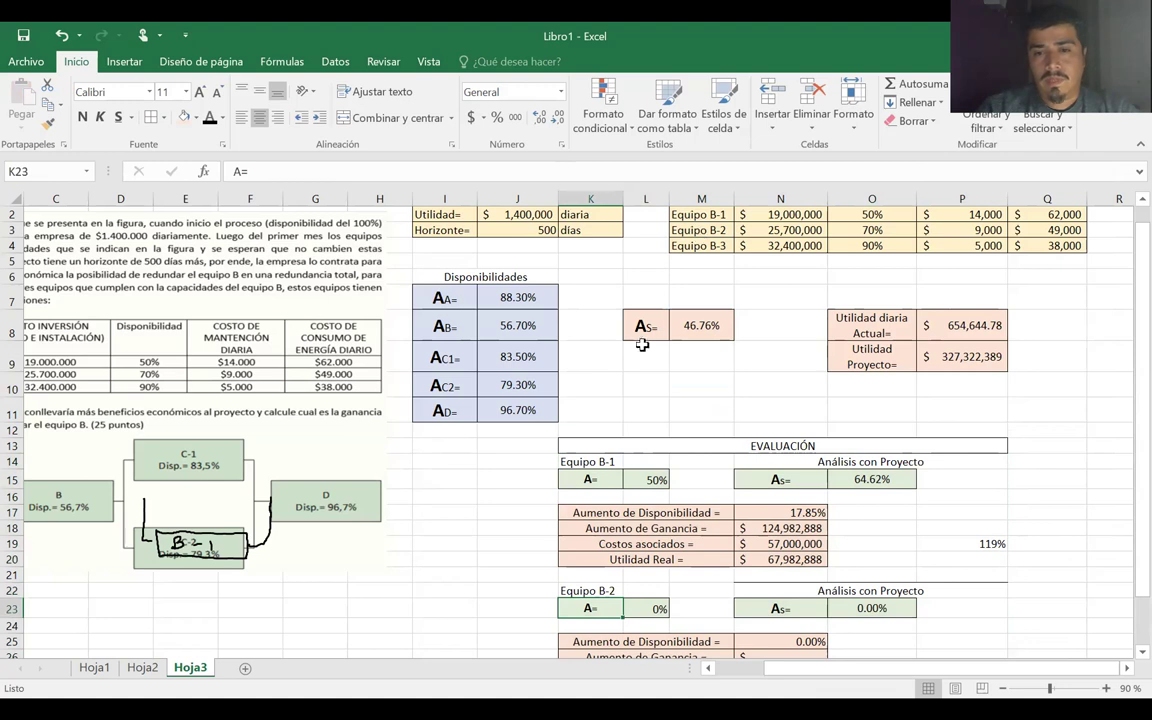
{"action": "left_click", "coordinate": [658, 607]}
{"action": "type", "text": "=O10"}
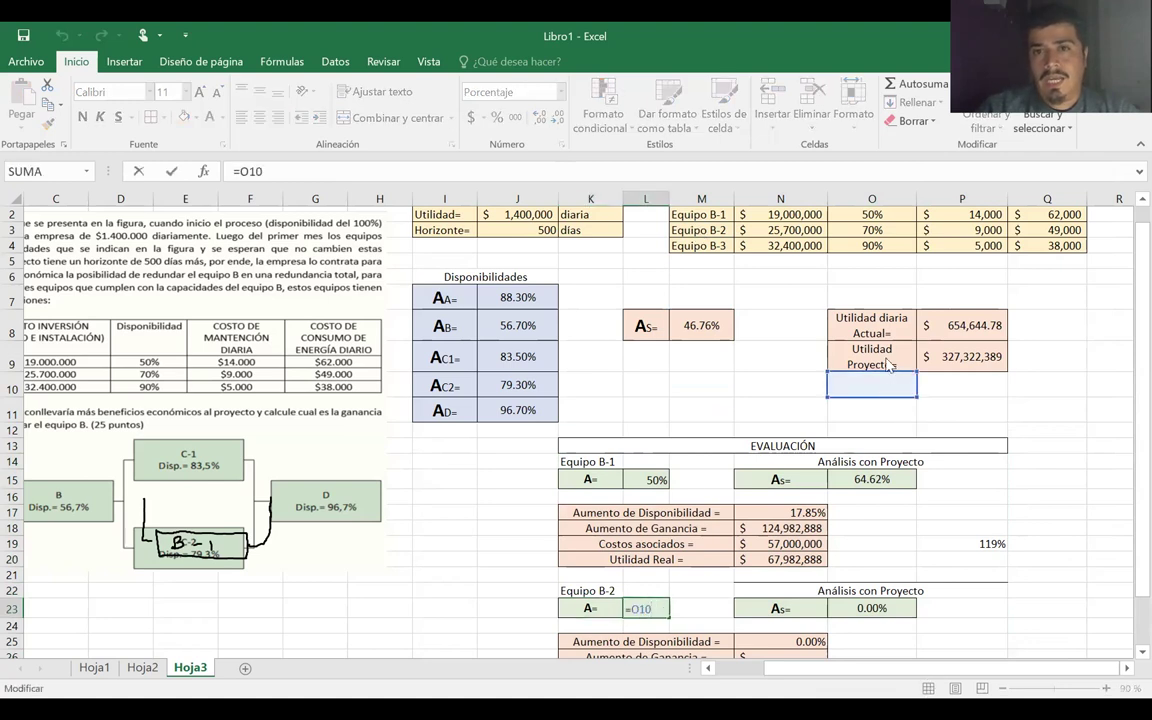
{"action": "left_click", "coordinate": [876, 245]}
{"action": "left_click", "coordinate": [883, 231]}
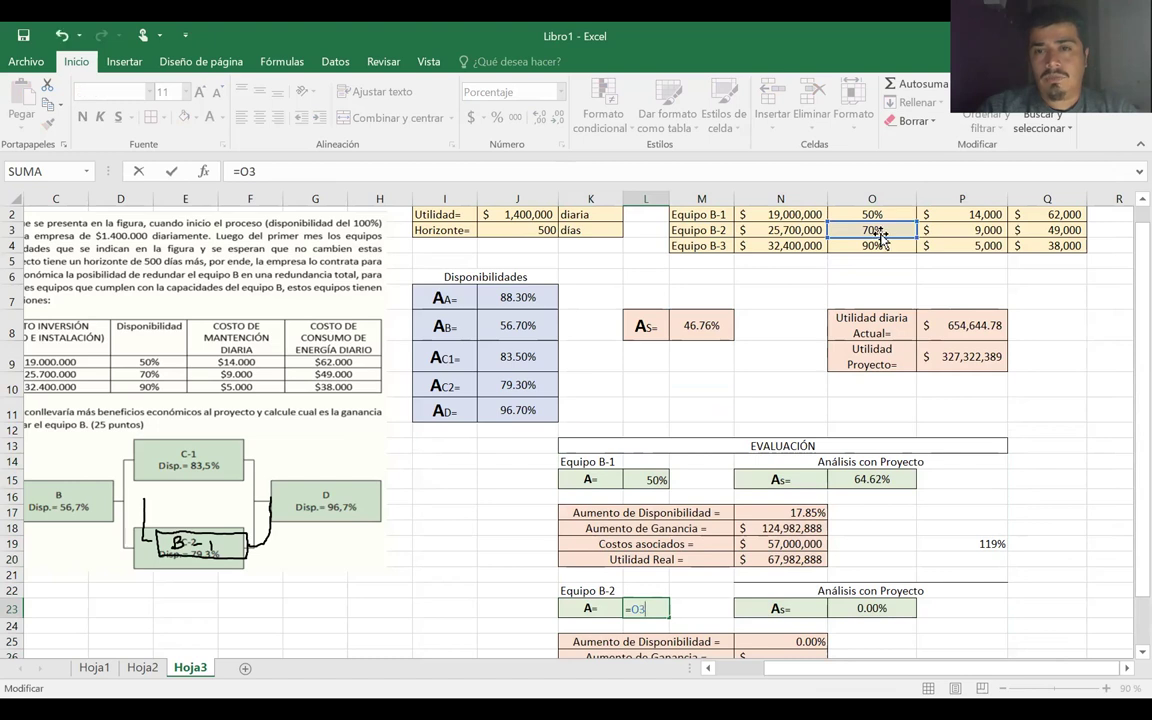
{"action": "key", "text": "Return"}
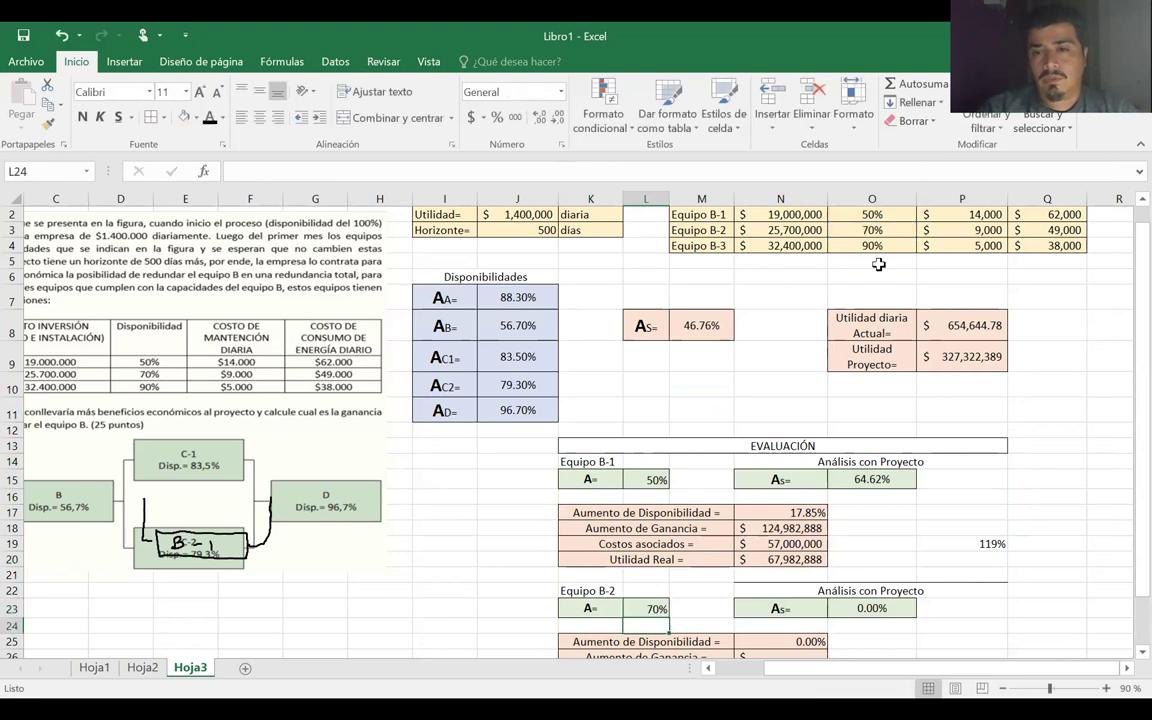
- Repoint the shifted references in O23 to the availabilities in J7:J11, giving =J7*(1-(1-J8)*(1-L23))*(1-(1-J9)*(1-J10))*J11
{"action": "double_click", "coordinate": [862, 607]}
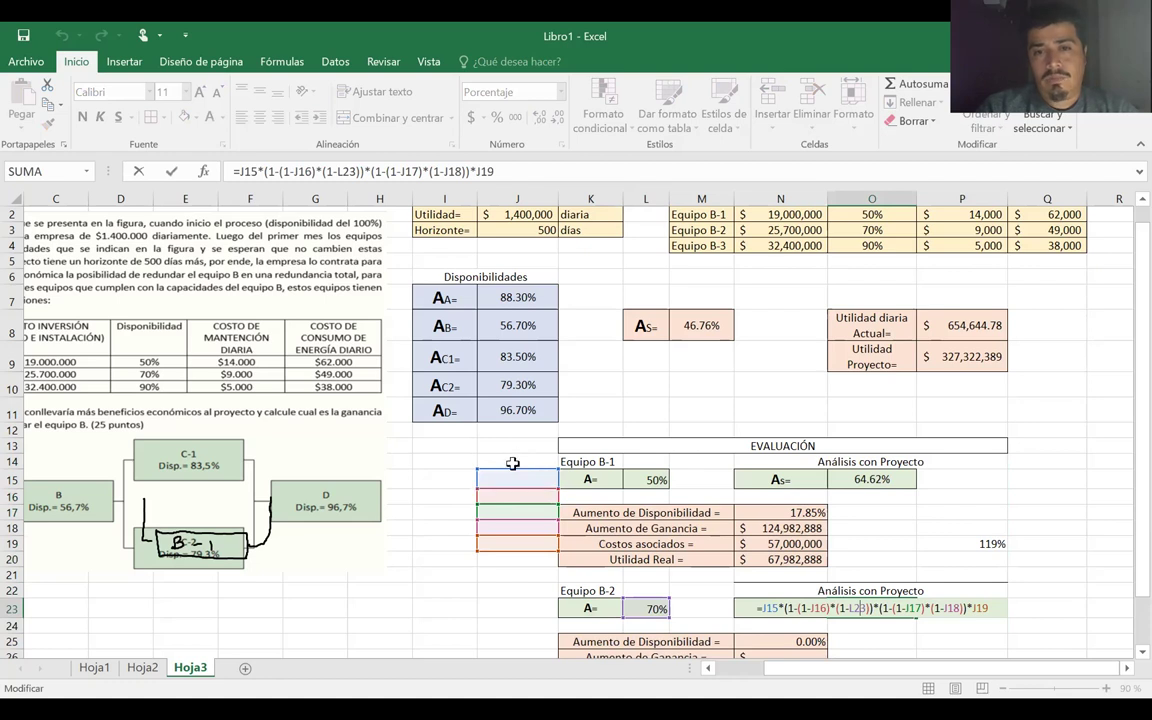
{"action": "left_click_drag", "start_coordinate": [512, 464], "coordinate": [520, 310]}
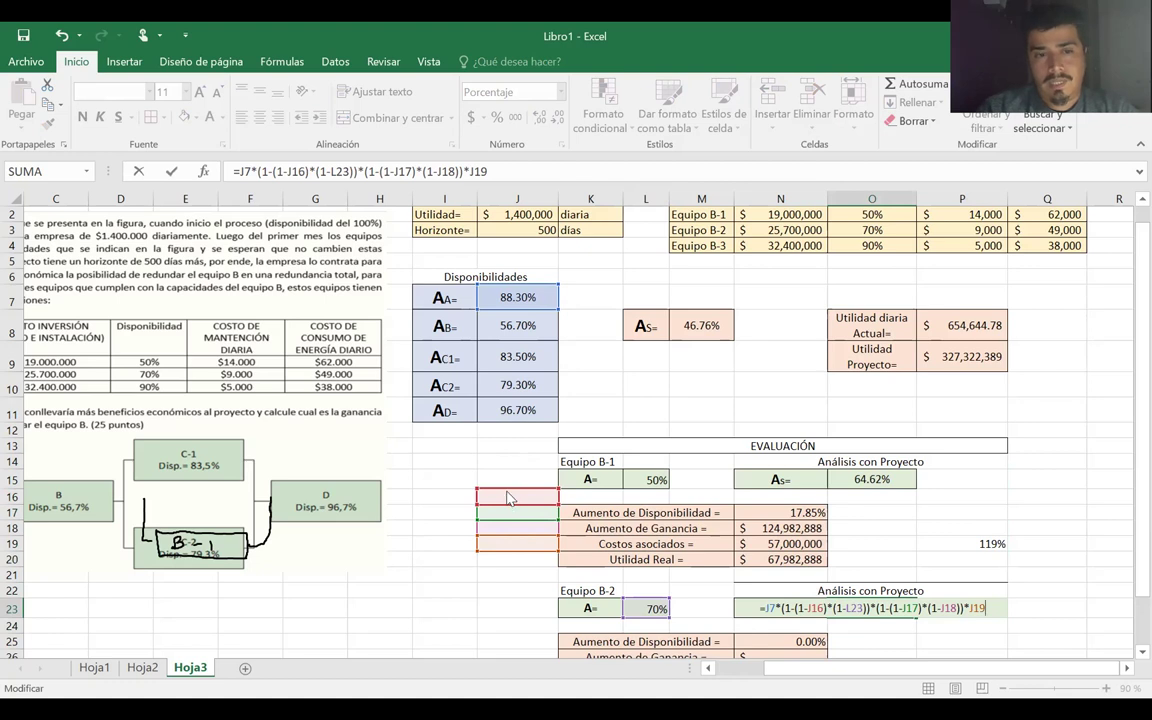
{"action": "left_click_drag", "start_coordinate": [508, 490], "coordinate": [516, 326]}
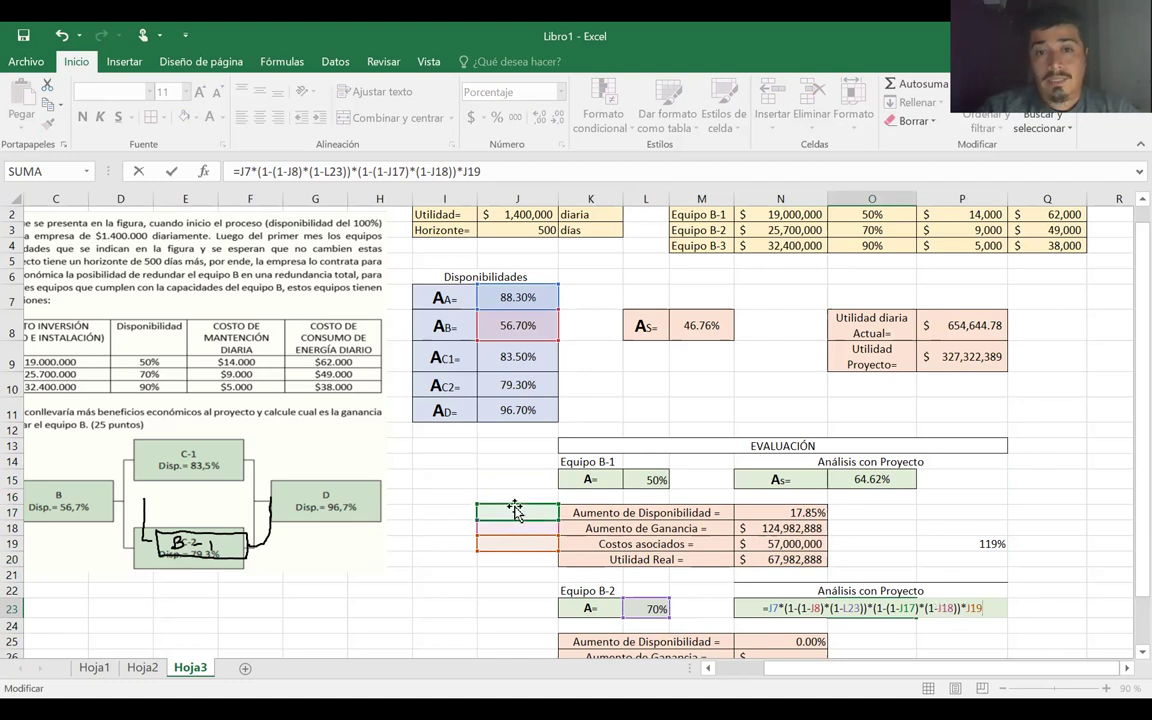
{"action": "left_click", "coordinate": [517, 356]}
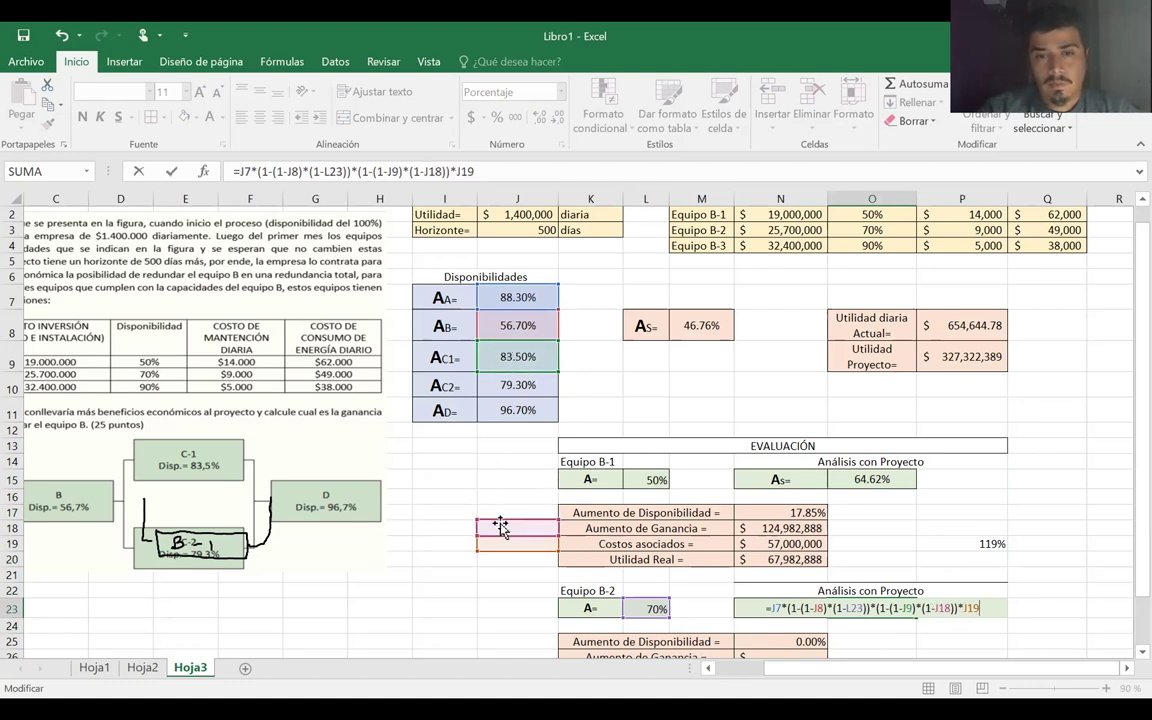
{"action": "left_click", "coordinate": [517, 386]}
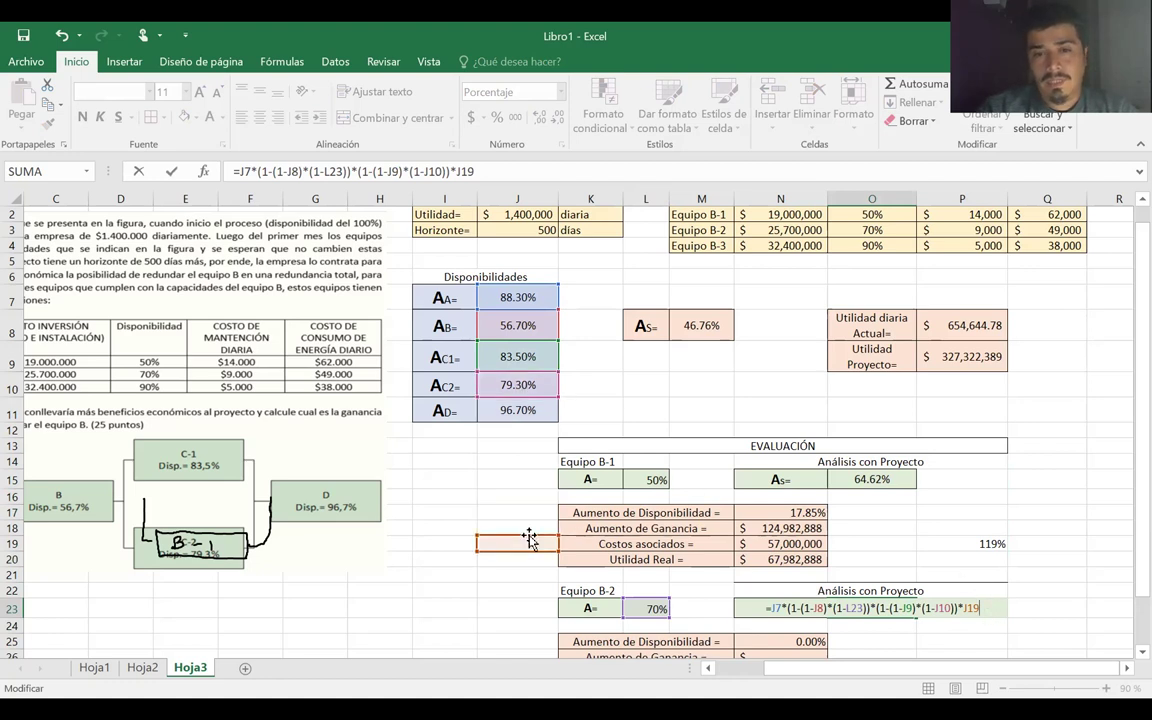
{"action": "left_click_drag", "start_coordinate": [530, 540], "coordinate": [525, 412]}
{"action": "key", "text": "Return"}
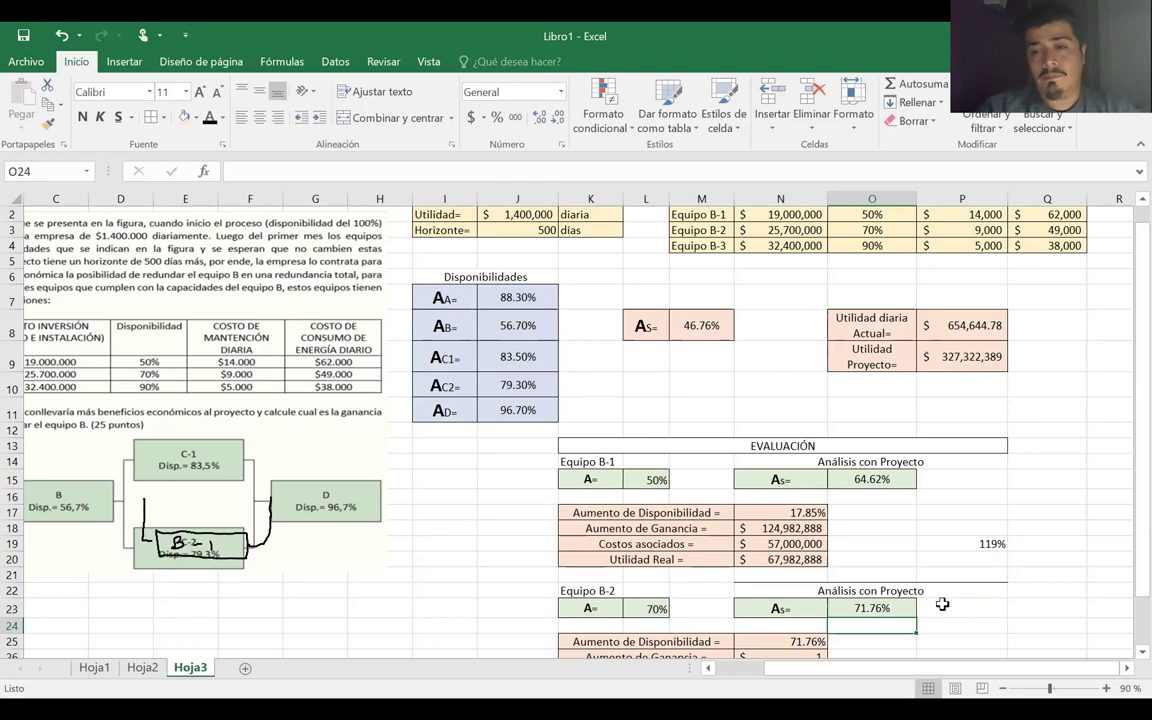
- Copy the system availability formula text from O15 into O23 with its references unshifted, as =J7*(1-(1-J8)*(1-L15))*(1-(1-J9)*(1-J10))*J11
{"action": "left_click", "coordinate": [893, 608]}
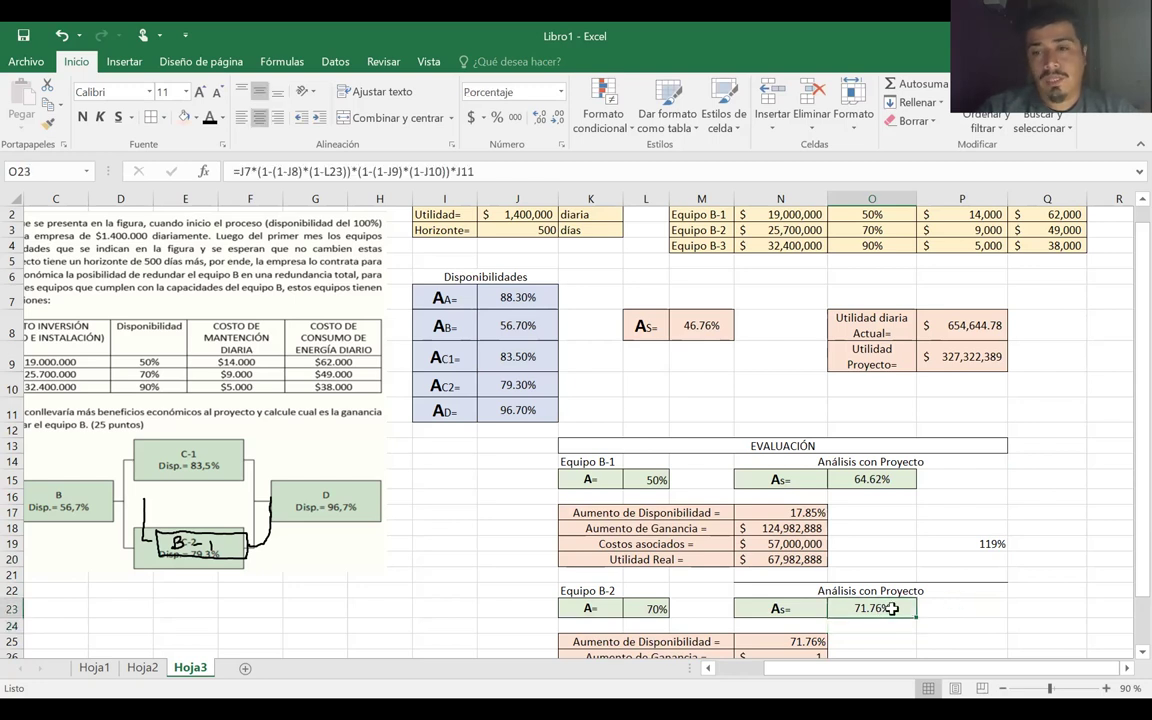
{"action": "left_click", "coordinate": [855, 480]}
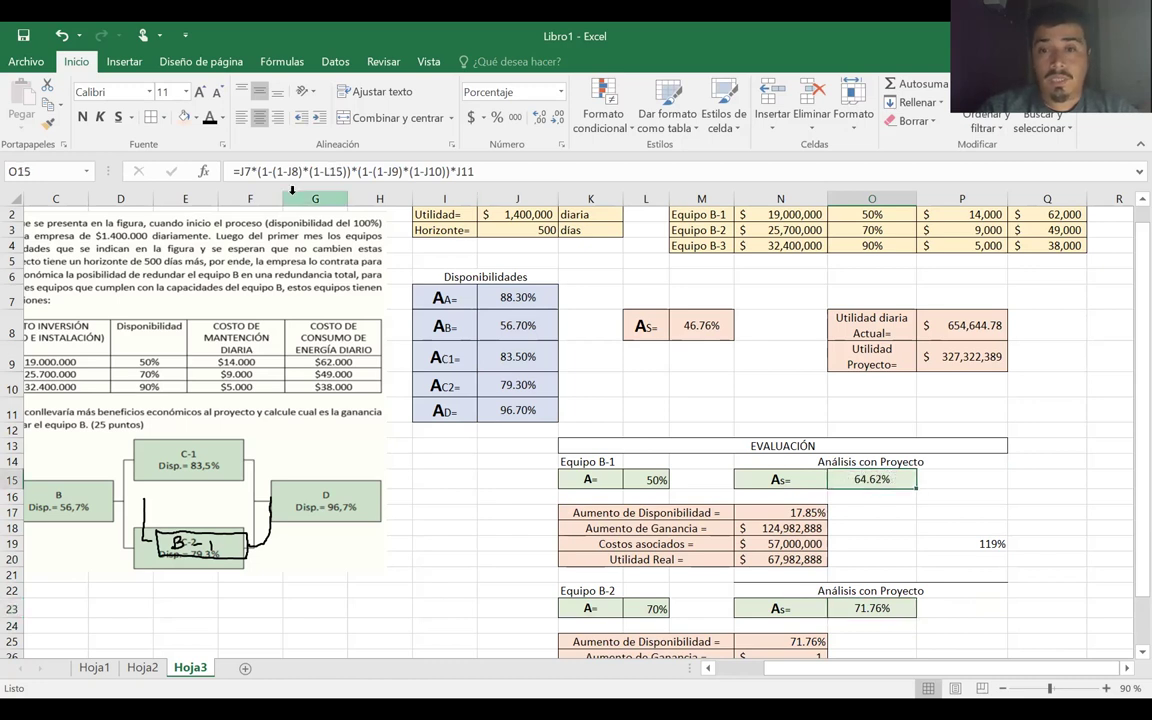
{"action": "double_click", "coordinate": [900, 481]}
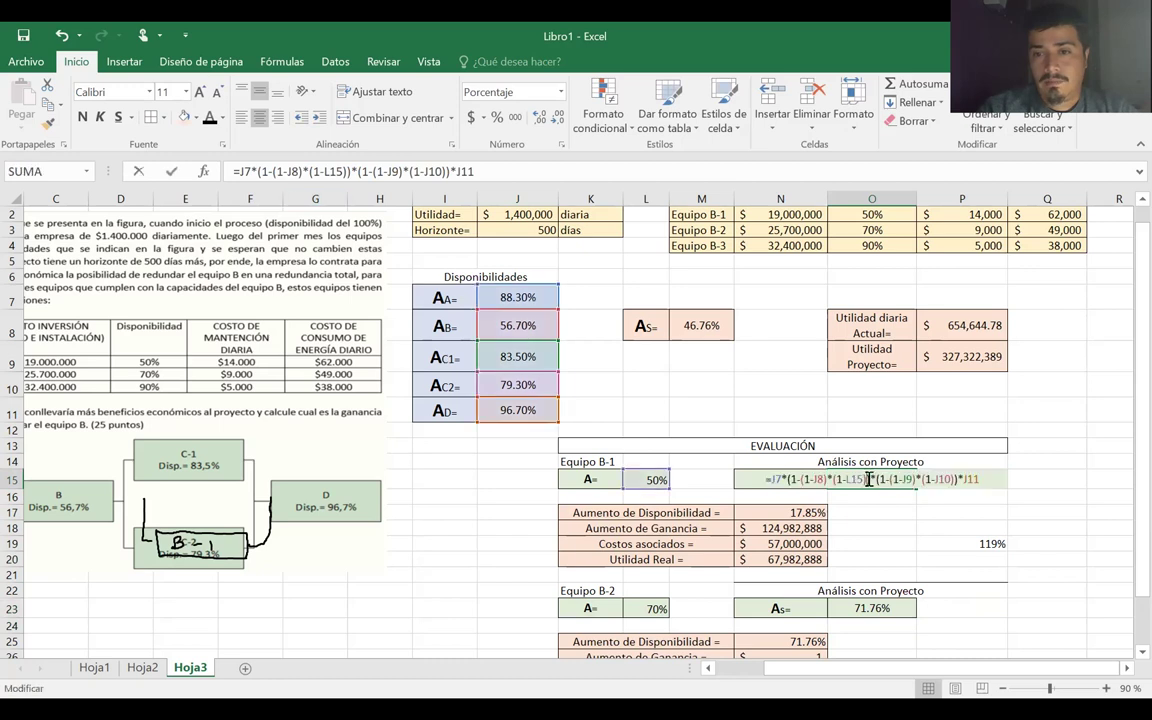
{"action": "left_click_drag", "start_coordinate": [478, 172], "coordinate": [216, 150]}
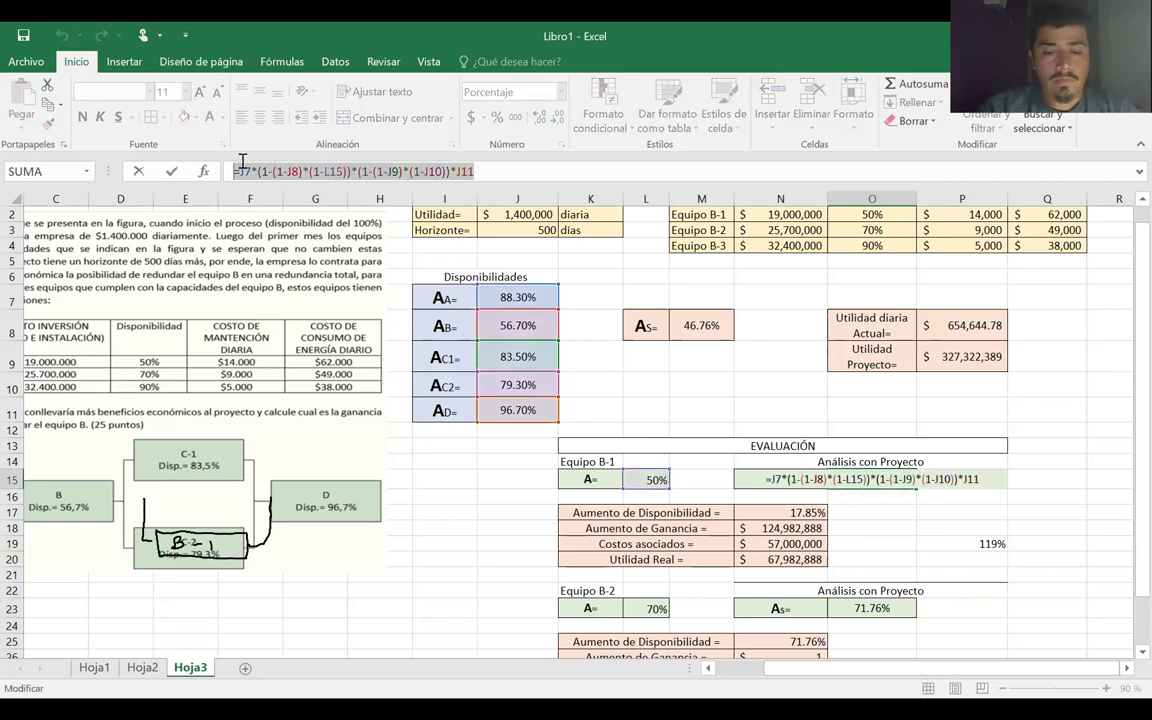
{"action": "key", "text": "Return"}
{"action": "left_click", "coordinate": [902, 610]}
{"action": "double_click", "coordinate": [903, 608]}
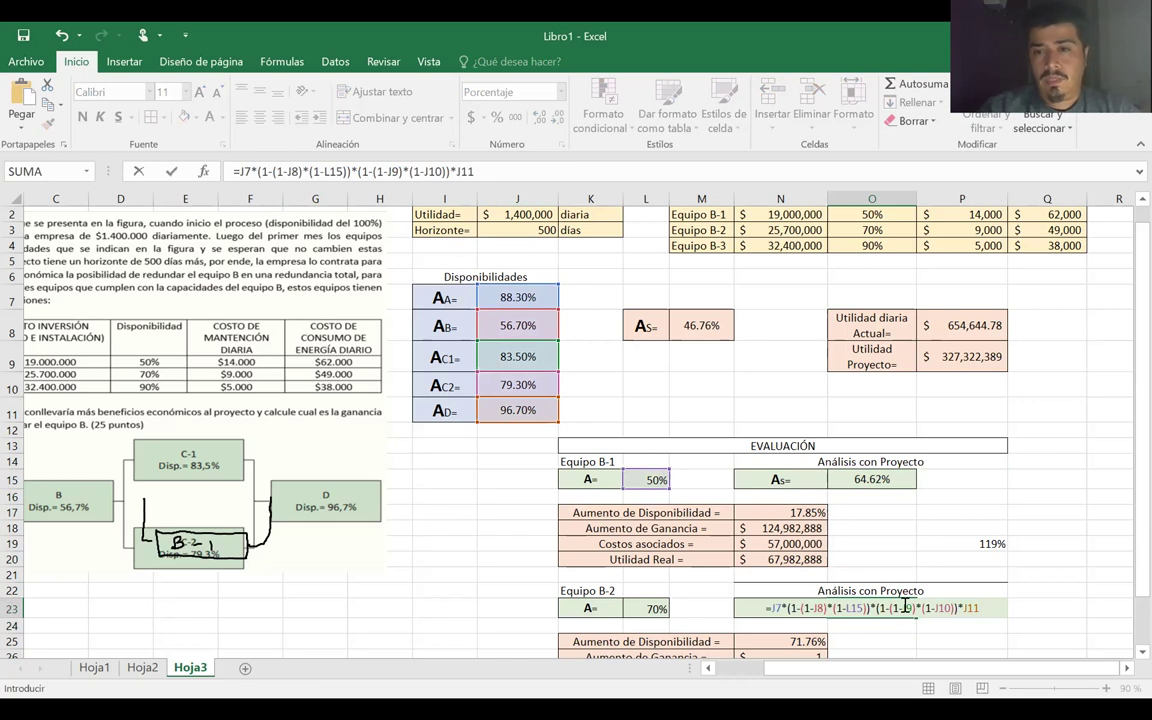
{"action": "key", "text": "Return"}
{"action": "double_click", "coordinate": [903, 610]}
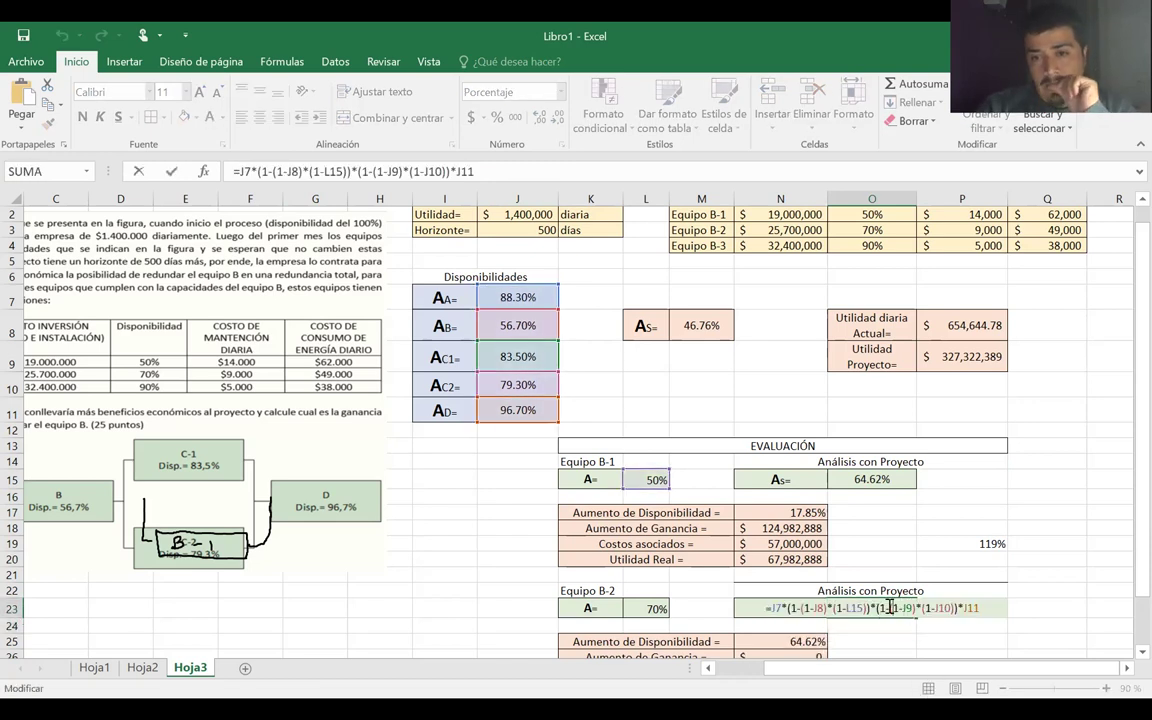
{"action": "key", "text": "Return"}
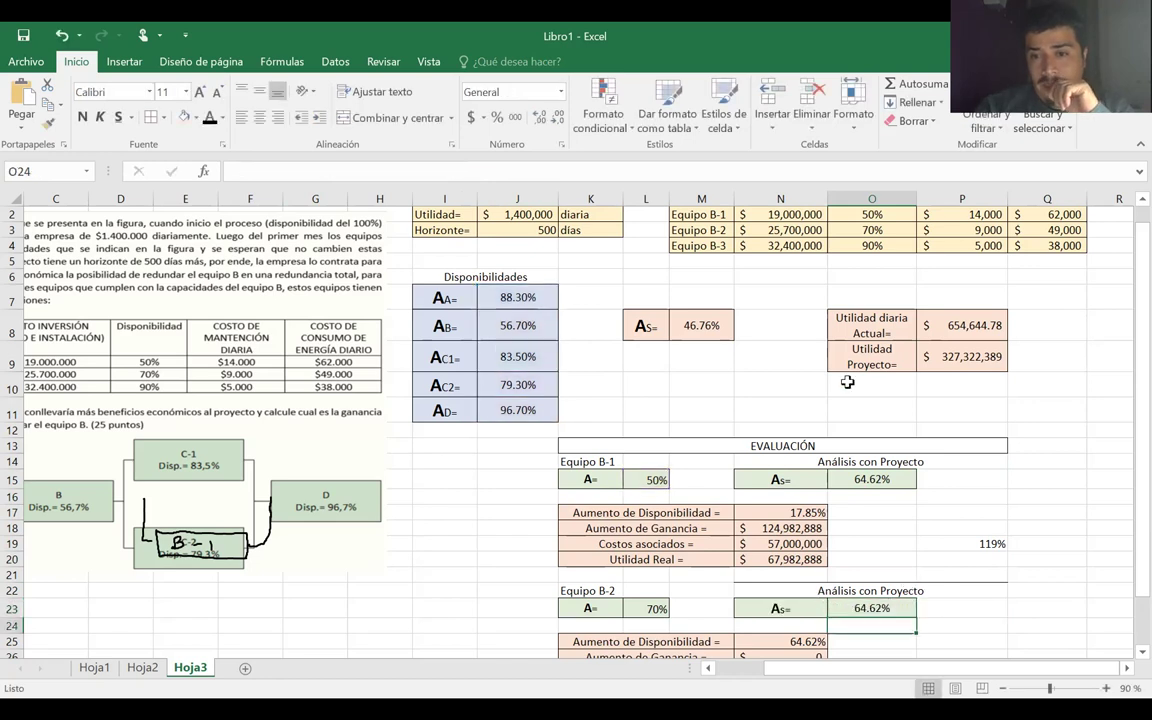
- Replace the L15 reference in the O23 formula with L23, the availability of Equipo B-2
{"action": "double_click", "coordinate": [872, 607]}
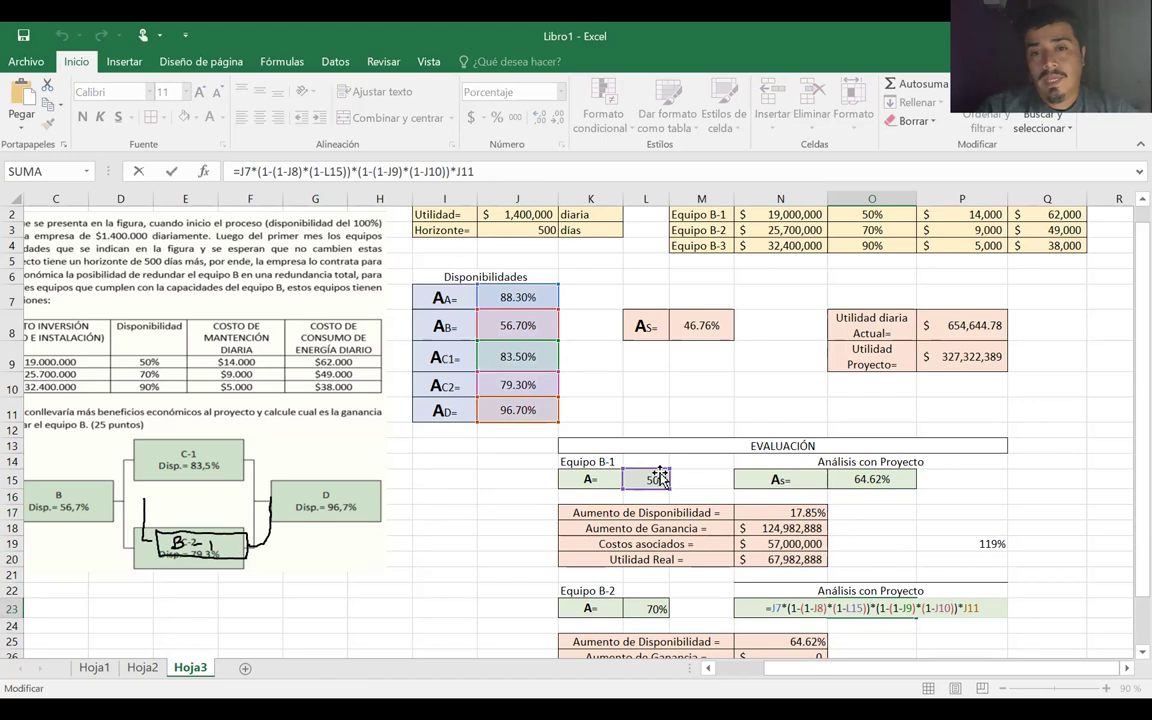
{"action": "left_click_drag", "start_coordinate": [660, 475], "coordinate": [660, 610]}
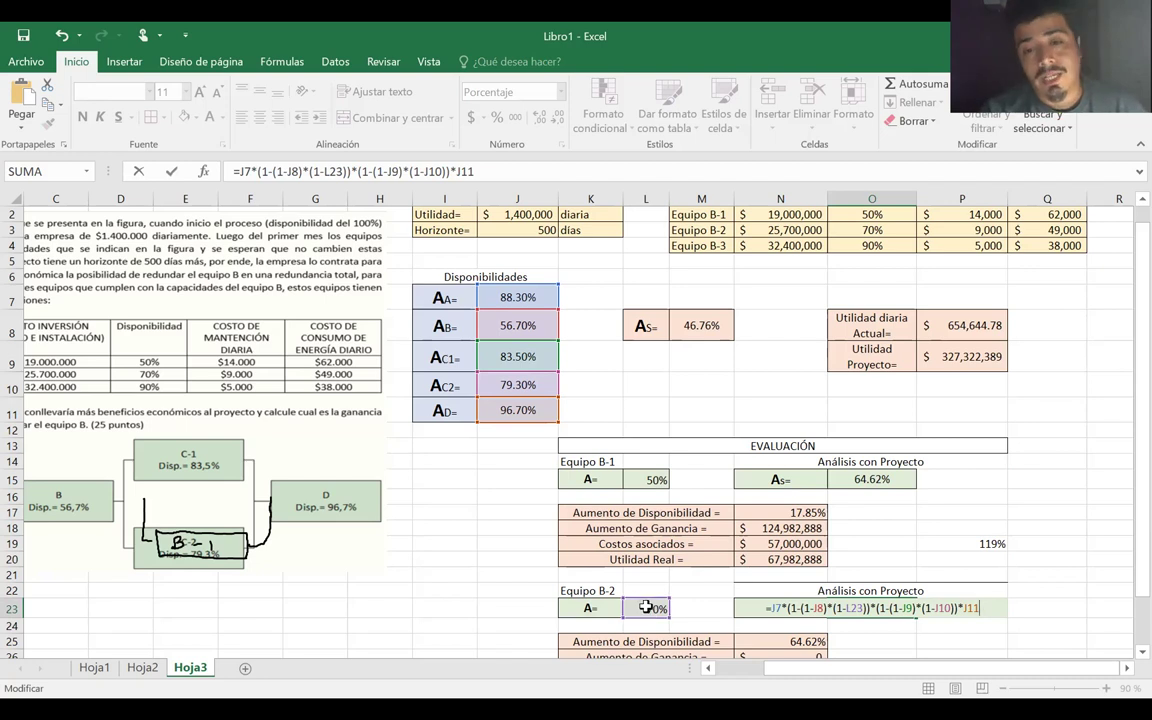
{"action": "key", "text": "Return"}
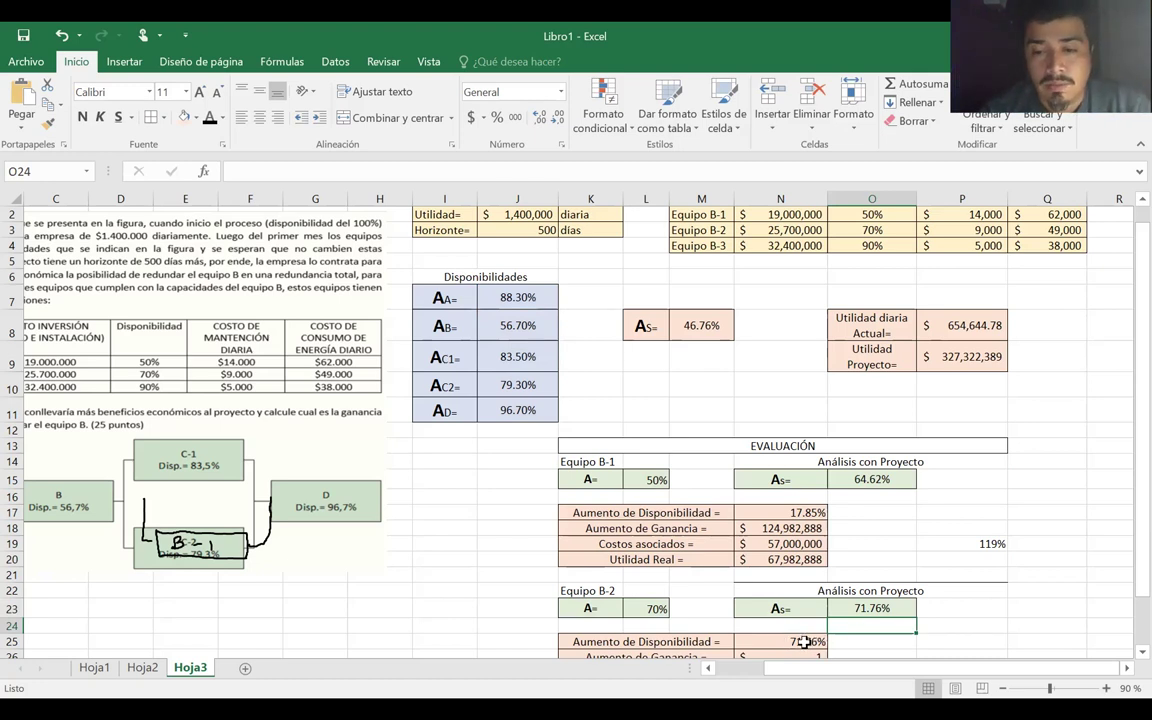
- Correct the availability increase of Equipo B-2 in N25 to =O23-M8
{"action": "left_click", "coordinate": [805, 642]}
{"action": "double_click", "coordinate": [805, 642]}
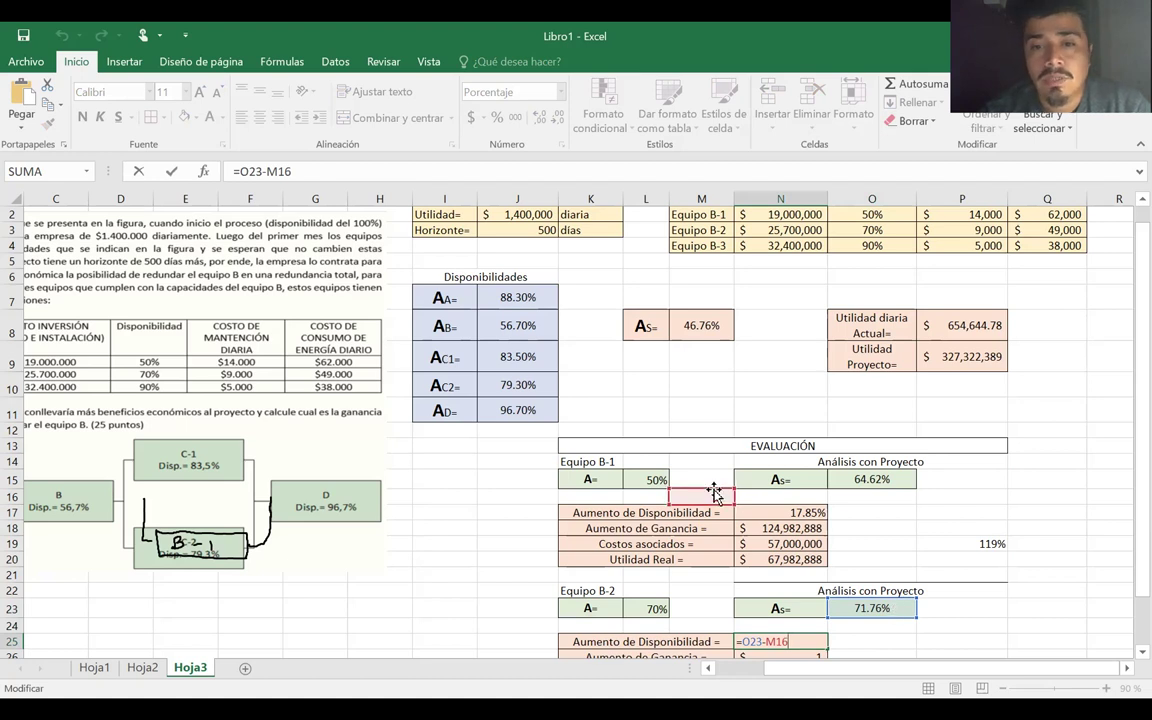
{"action": "left_click", "coordinate": [716, 380]}
{"action": "left_click", "coordinate": [716, 328]}
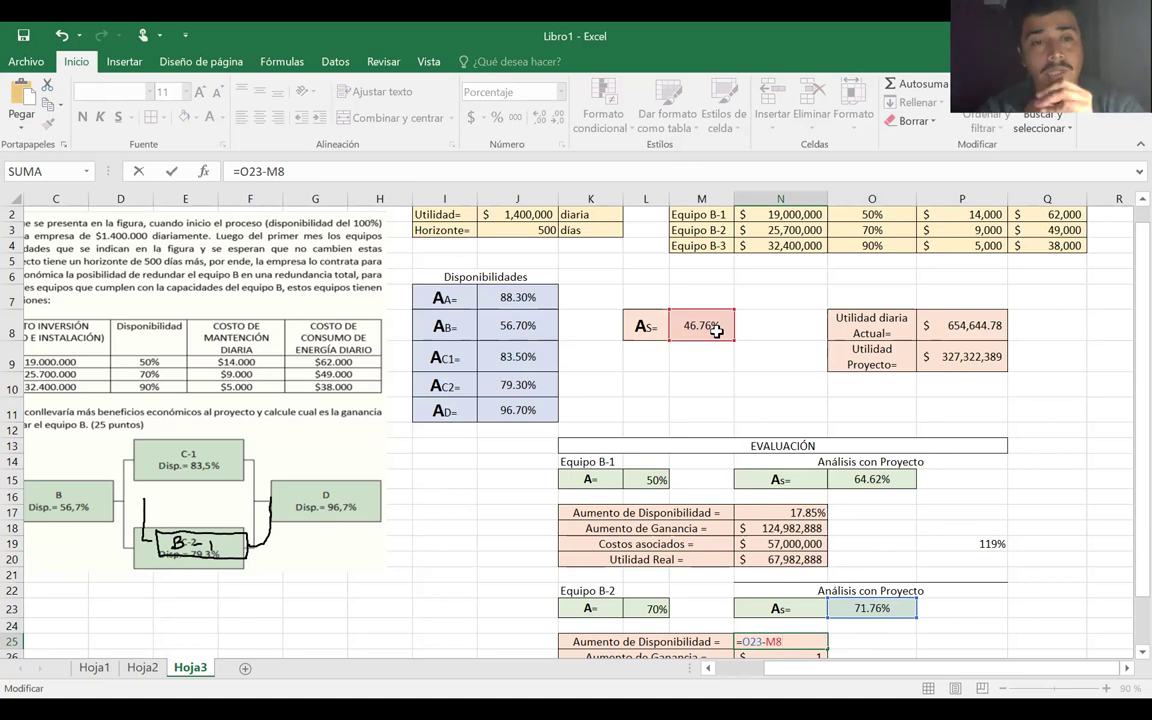
{"action": "key", "text": "Return"}
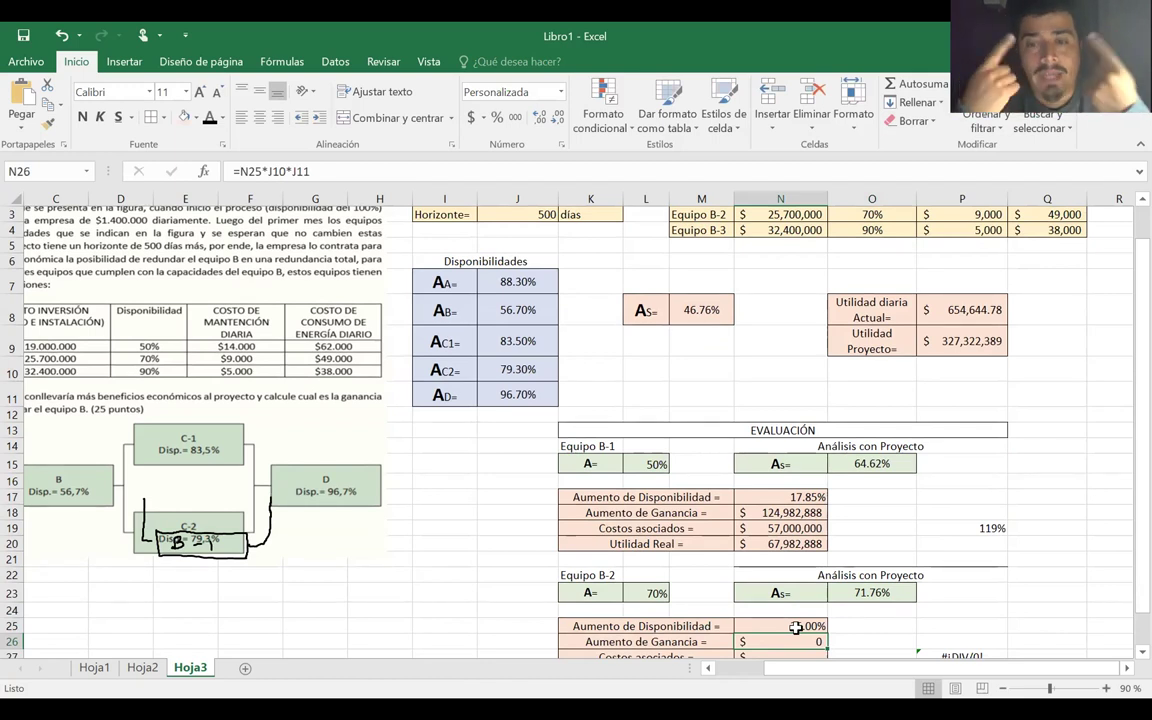
{"action": "left_click", "coordinate": [848, 624]}
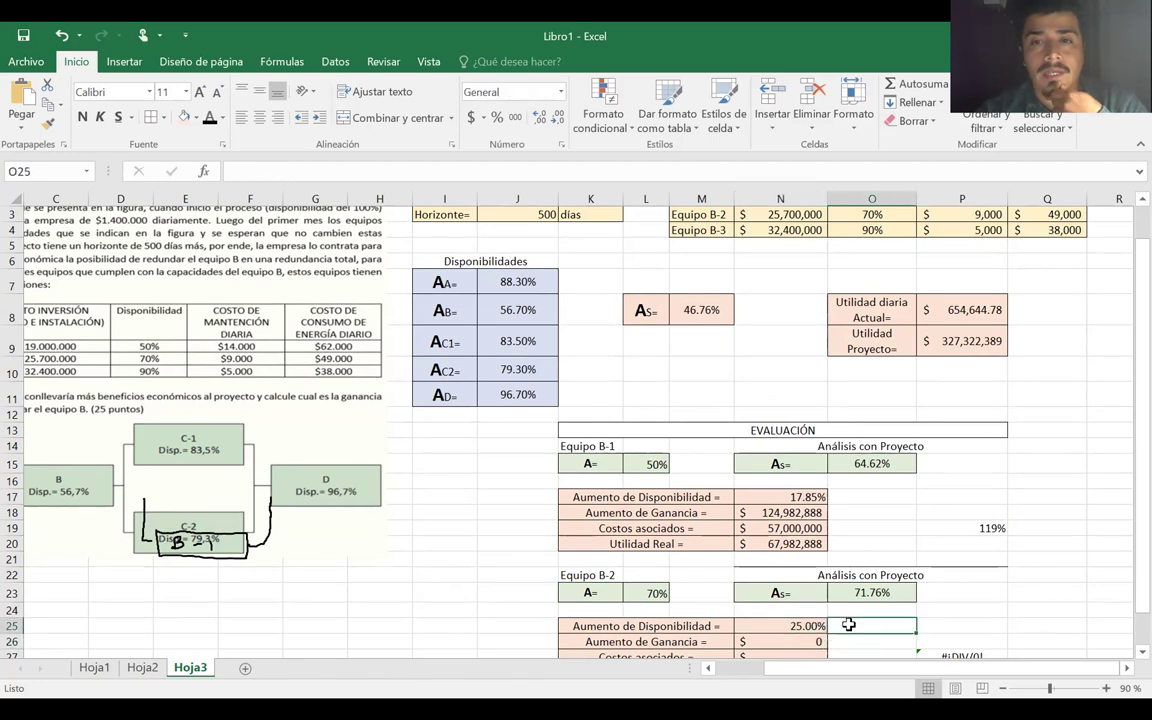
{"action": "scroll", "coordinate": [848, 624], "scroll_direction": "up", "scroll_amount": 1}
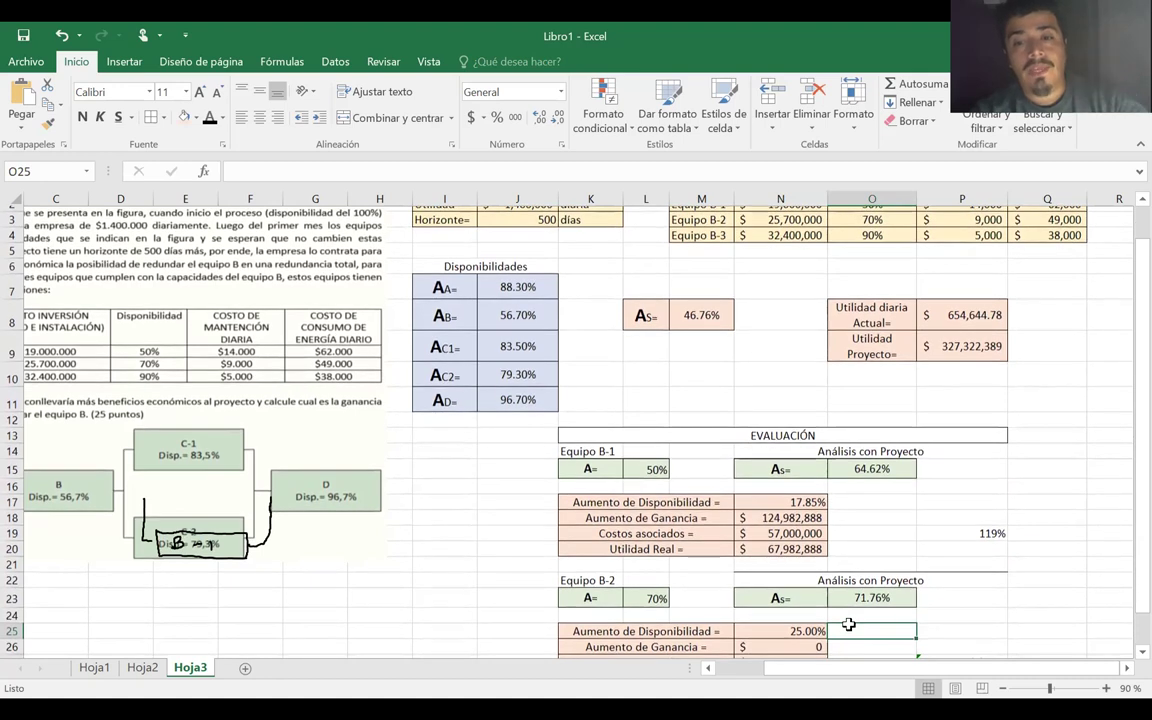
{"action": "scroll", "coordinate": [848, 625], "scroll_direction": "down", "scroll_amount": 1}
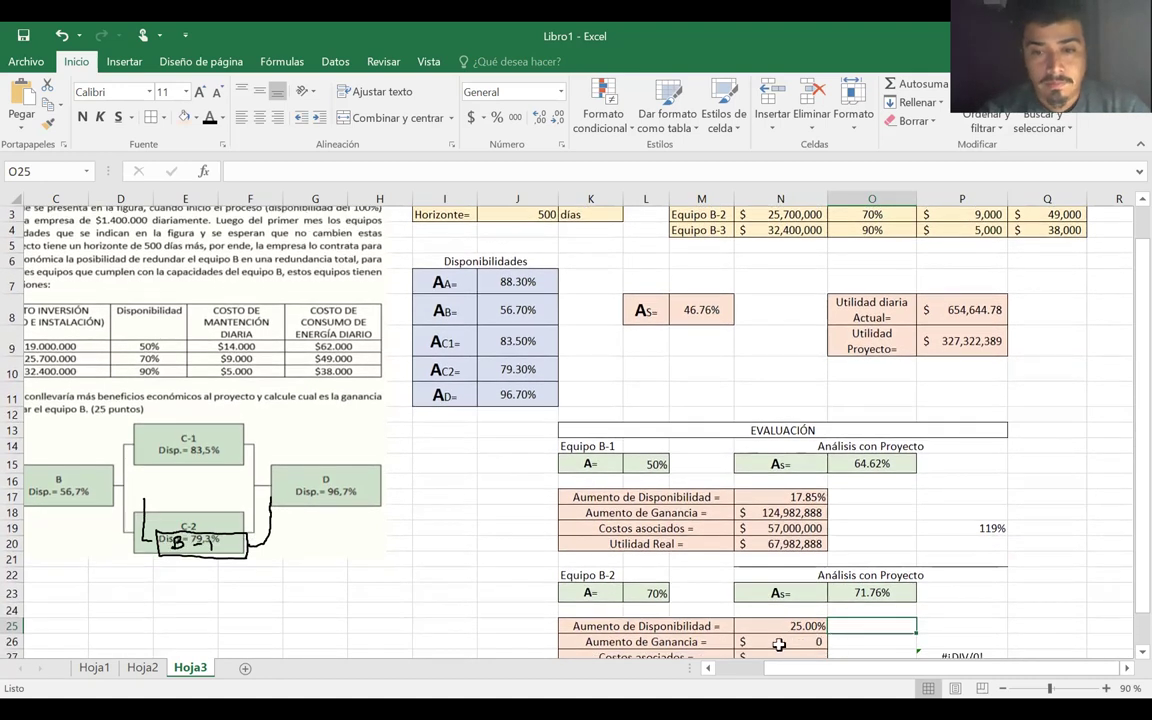
- Correct the profit increase of Equipo B-2 in N26 to =N25*J2*J3, using the daily utility and the project horizon
{"action": "left_click", "coordinate": [779, 641]}
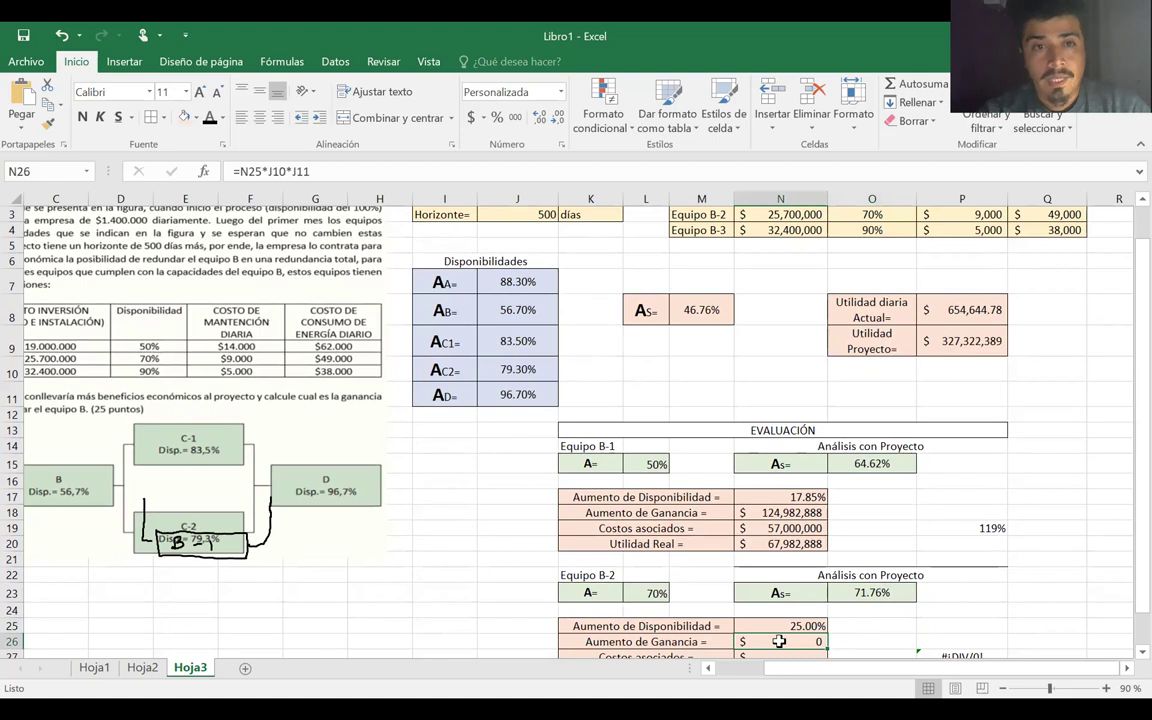
{"action": "double_click", "coordinate": [779, 641]}
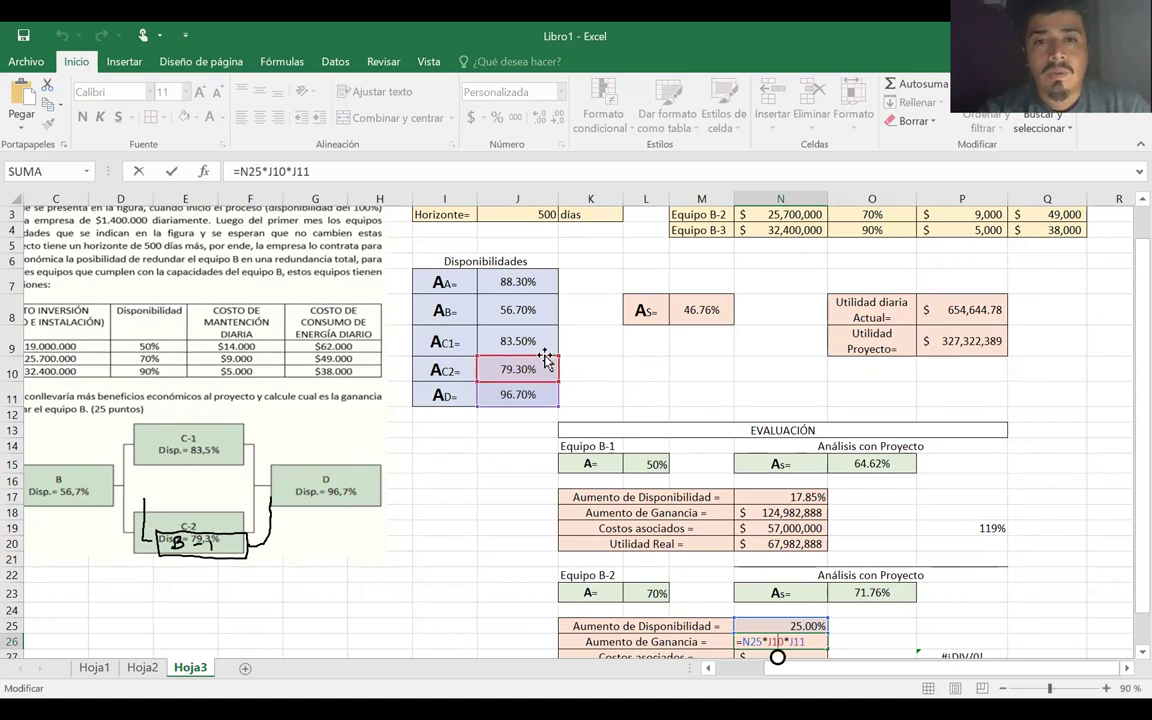
{"action": "left_click_drag", "start_coordinate": [545, 360], "coordinate": [527, 249]}
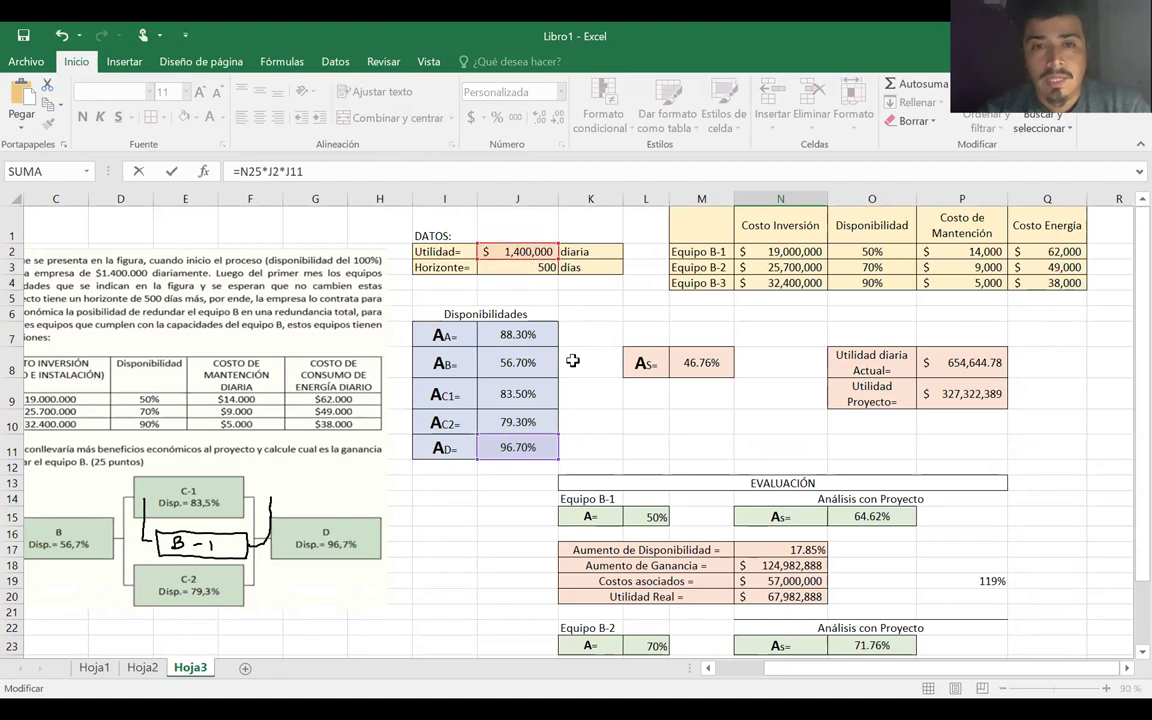
{"action": "left_click_drag", "start_coordinate": [530, 443], "coordinate": [478, 248]}
{"action": "scroll", "coordinate": [724, 459], "scroll_direction": "down", "scroll_amount": 2}
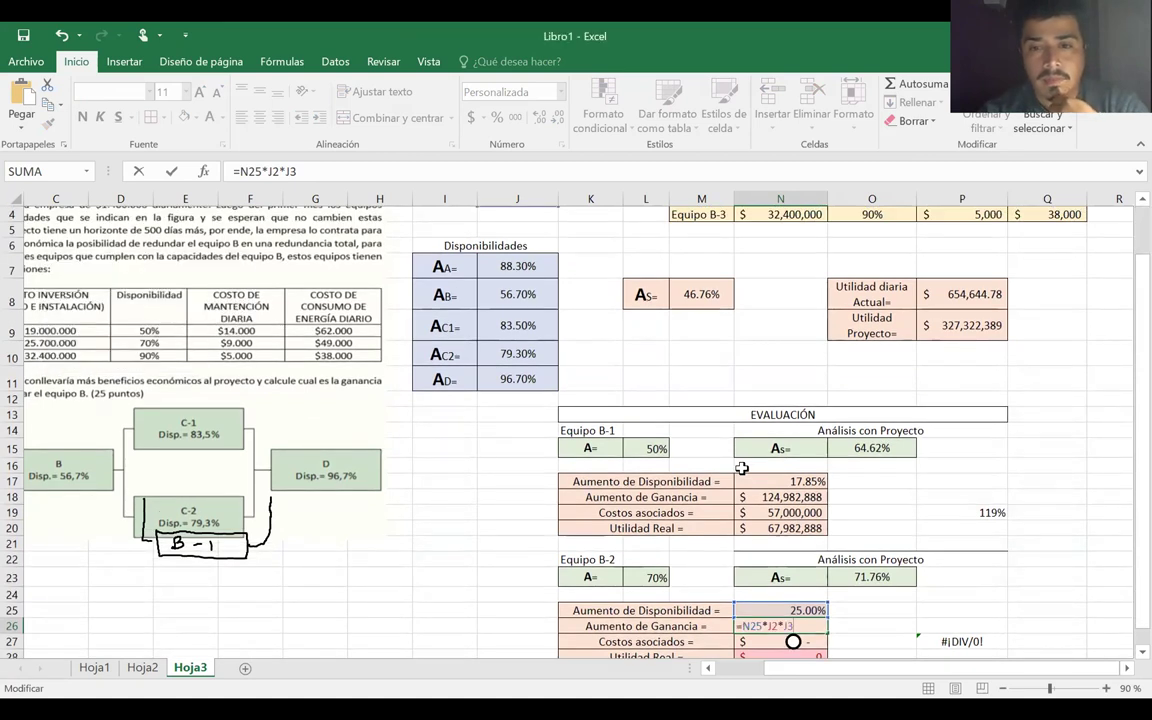
{"action": "scroll", "coordinate": [691, 451], "scroll_direction": "up", "scroll_amount": 1}
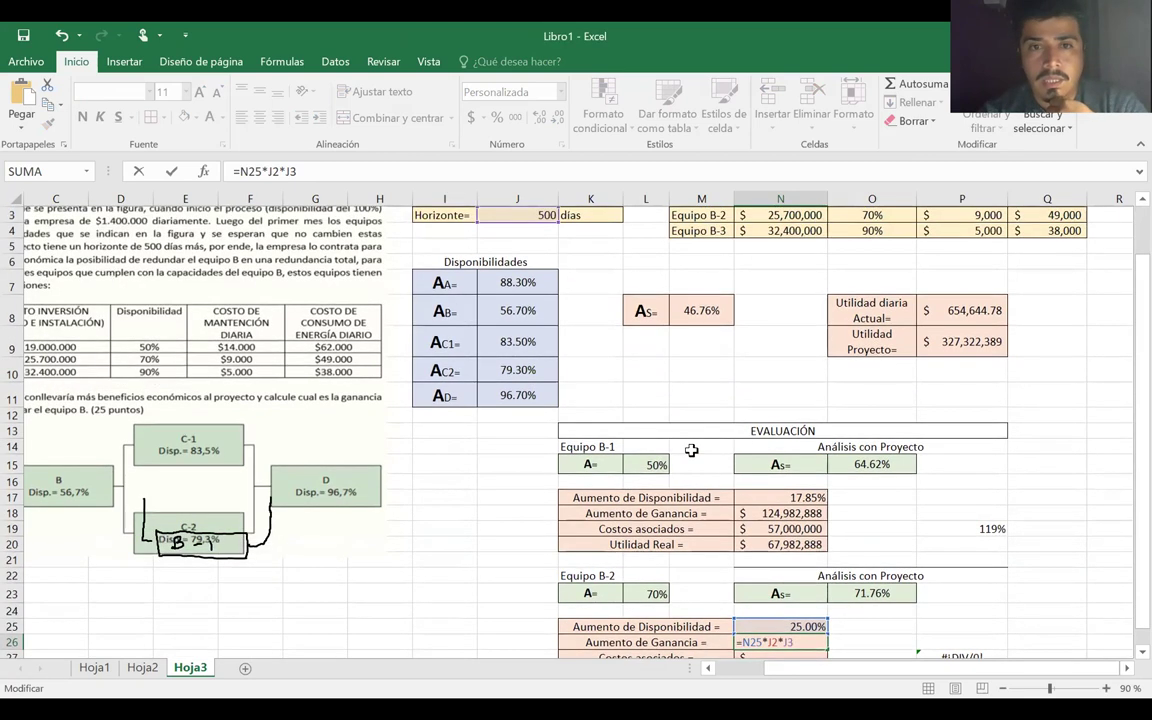
{"action": "key", "text": "Return"}
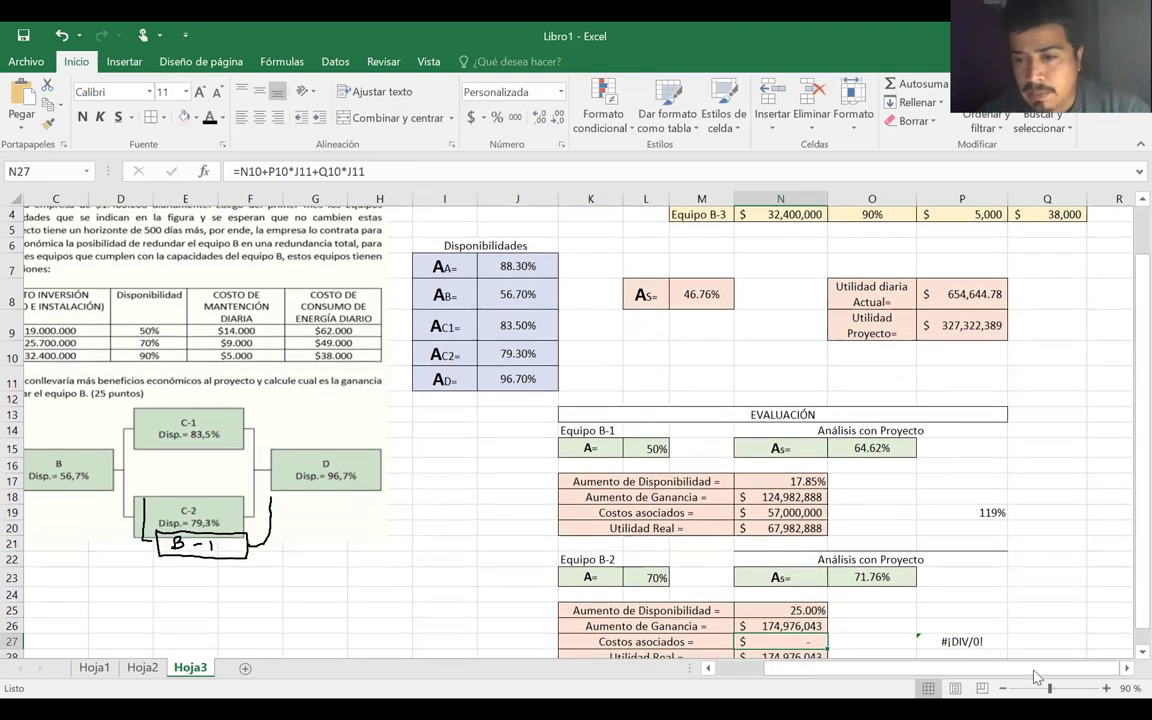
- Correct the associated costs of Equipo B-2 in N27 to =N3+P3*J3+Q3*J3
{"action": "left_click", "coordinate": [1002, 688]}
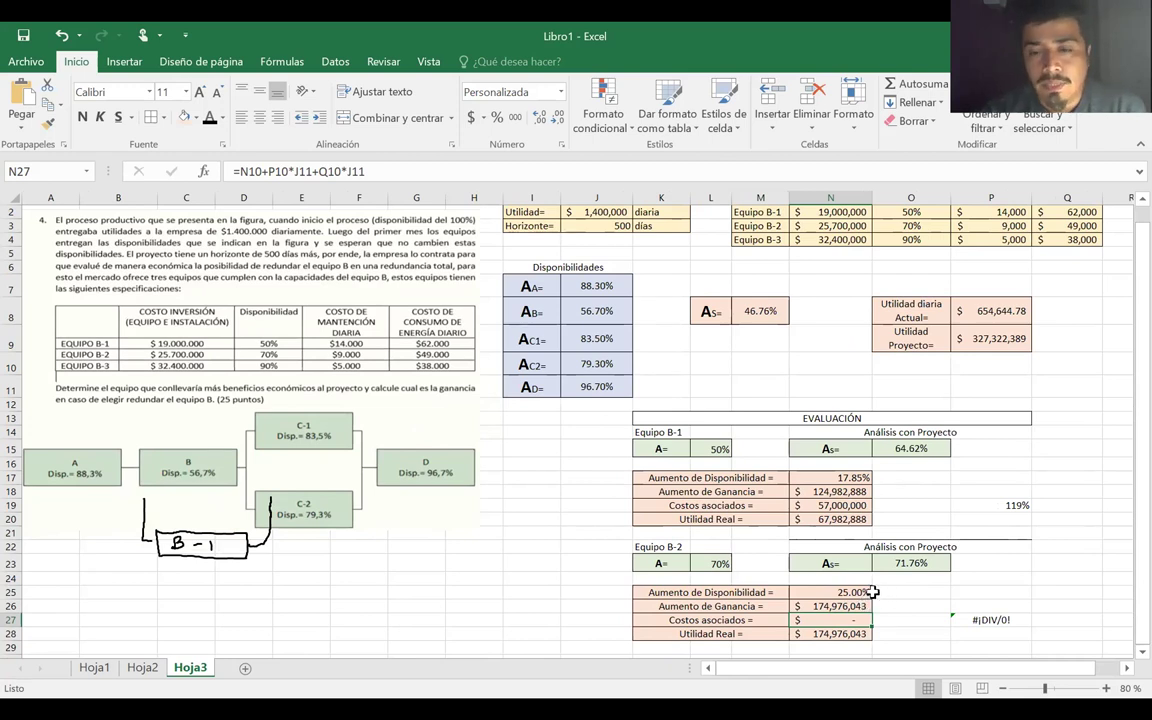
{"action": "double_click", "coordinate": [809, 620]}
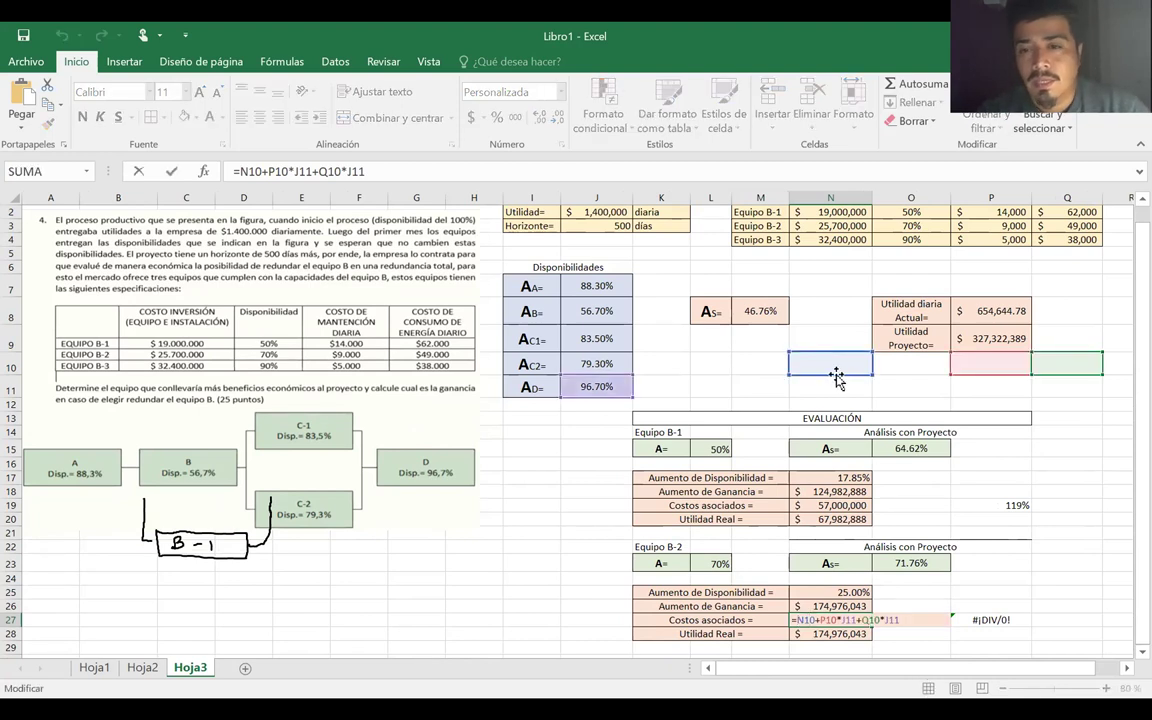
{"action": "left_click_drag", "start_coordinate": [837, 377], "coordinate": [843, 232]}
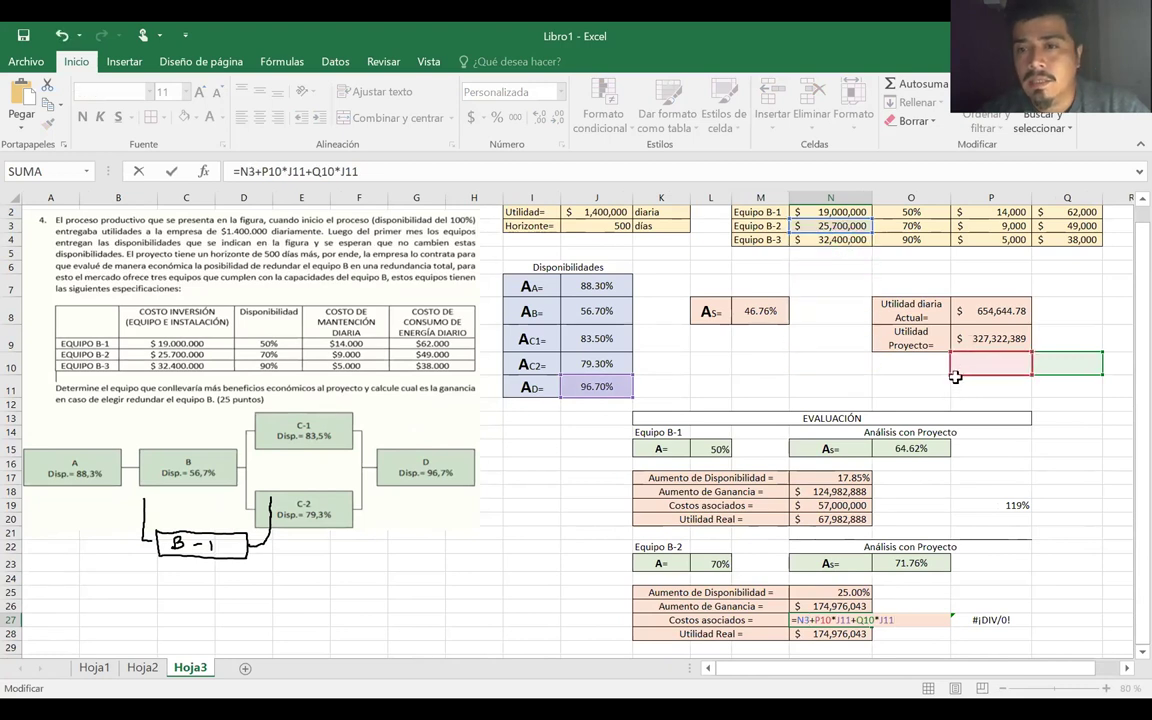
{"action": "left_click_drag", "start_coordinate": [966, 352], "coordinate": [966, 222]}
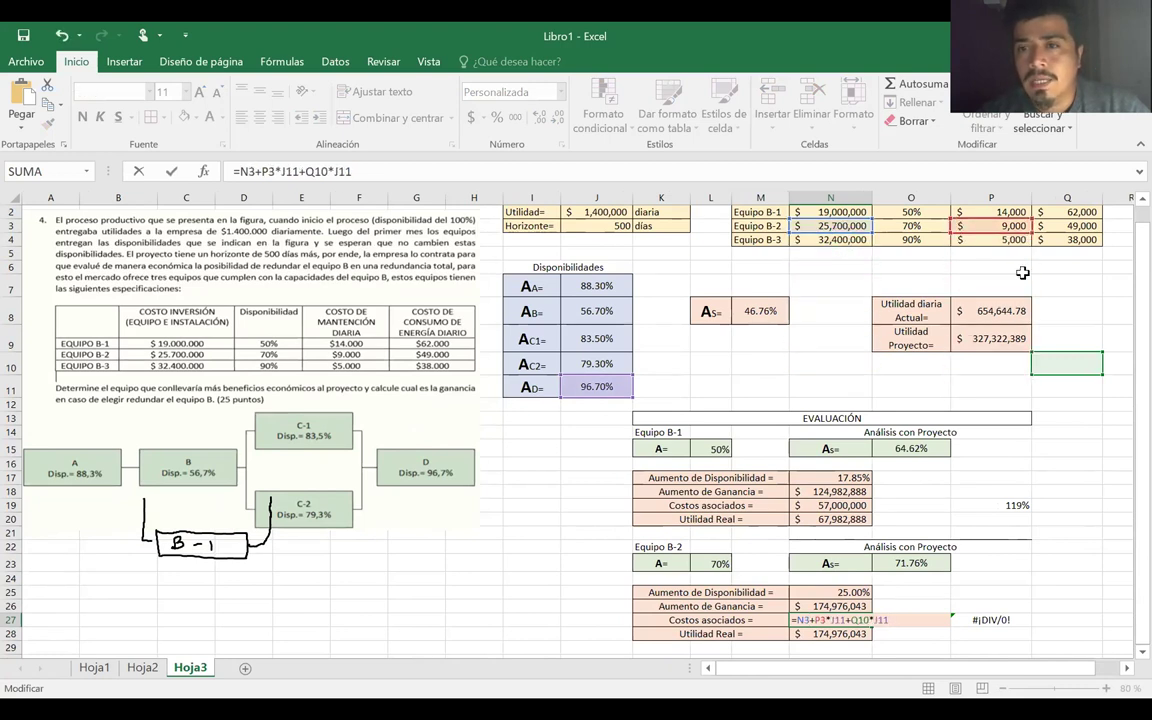
{"action": "left_click_drag", "start_coordinate": [1067, 377], "coordinate": [1067, 239]}
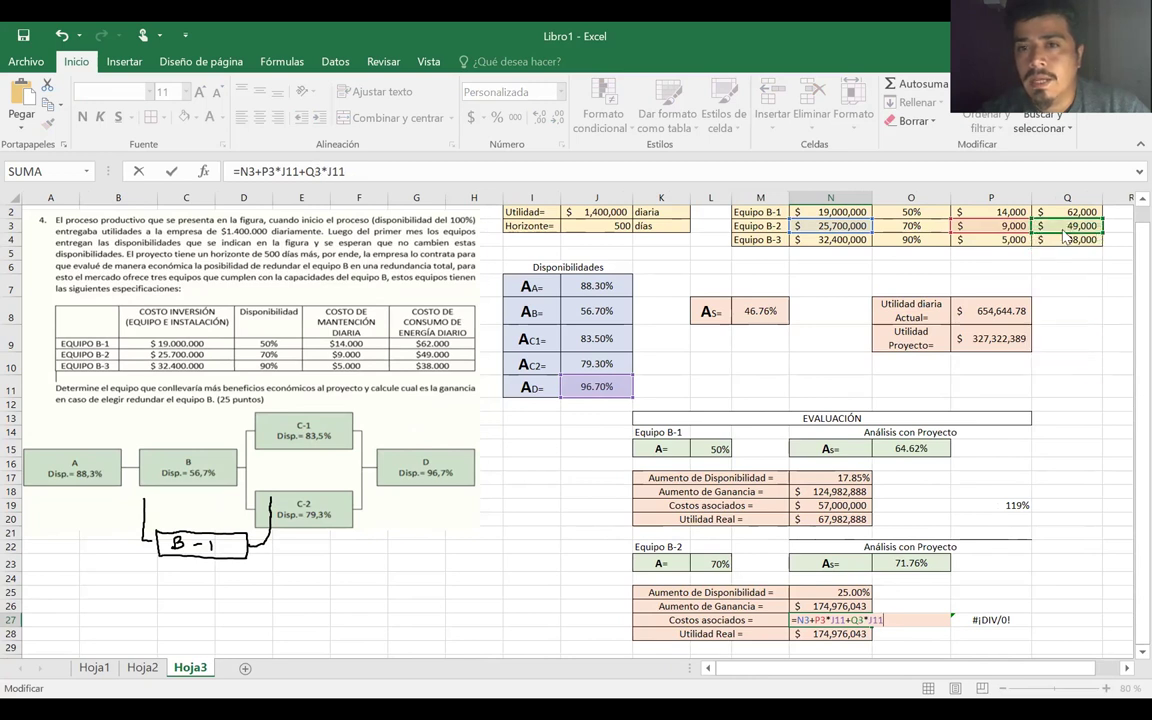
{"action": "left_click_drag", "start_coordinate": [633, 392], "coordinate": [568, 222]}
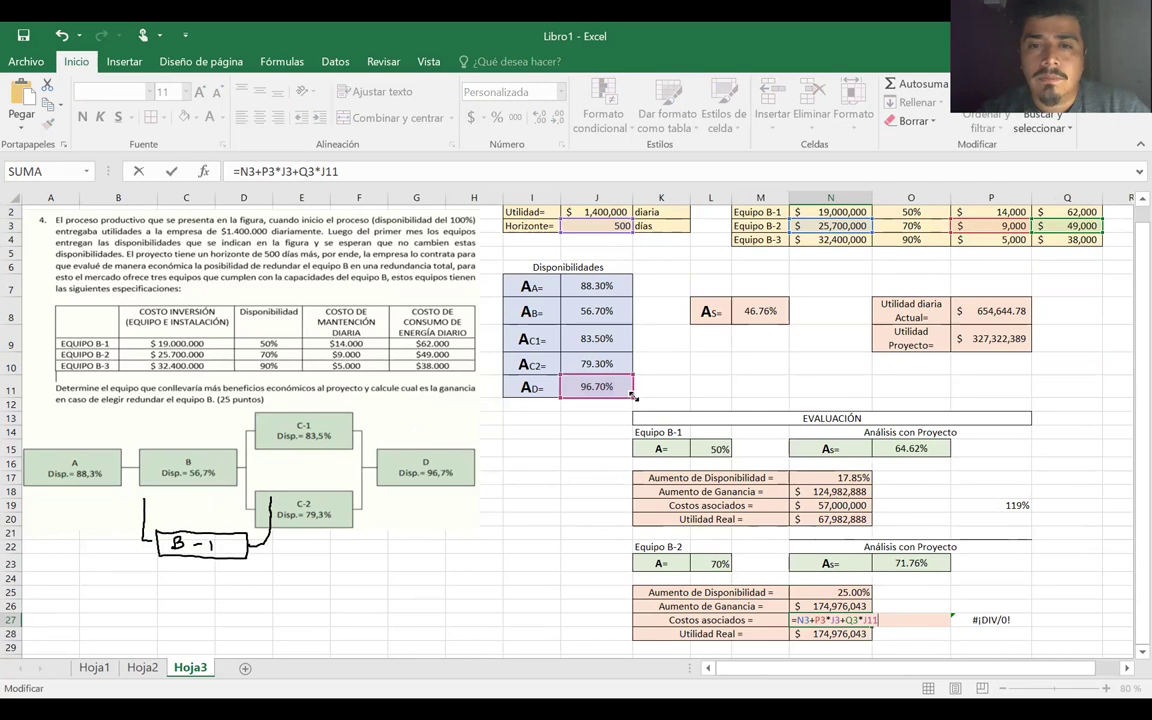
{"action": "left_click_drag", "start_coordinate": [633, 397], "coordinate": [630, 228]}
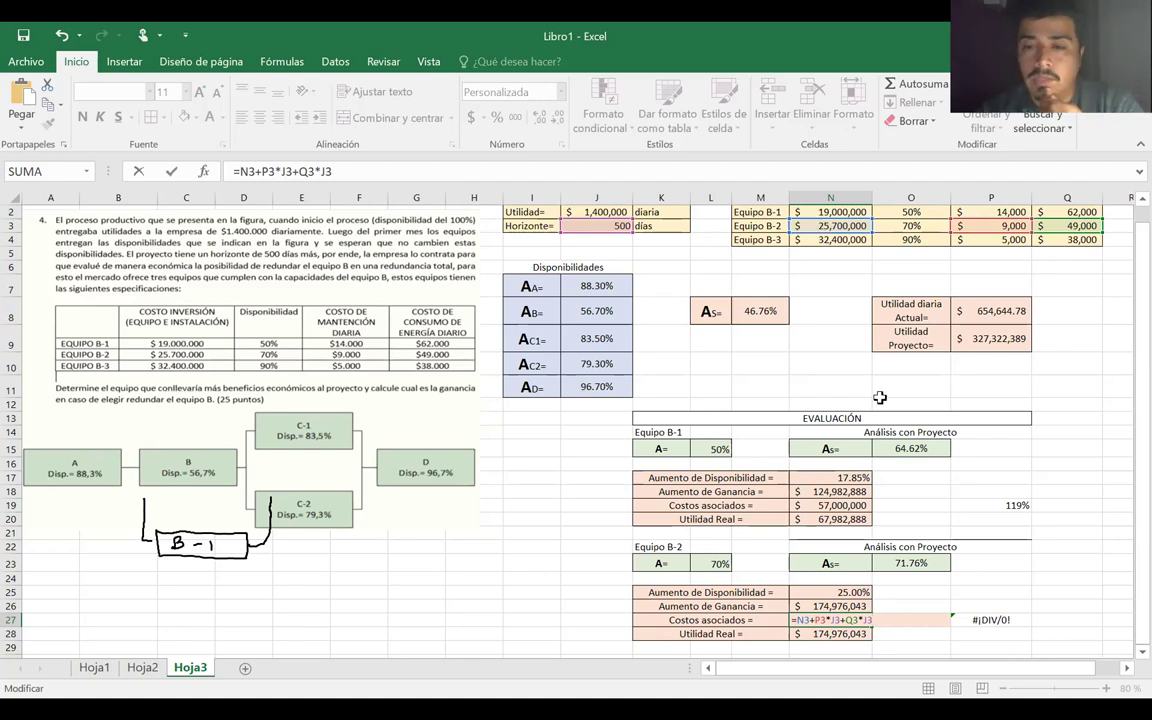
{"action": "key", "text": "Return"}
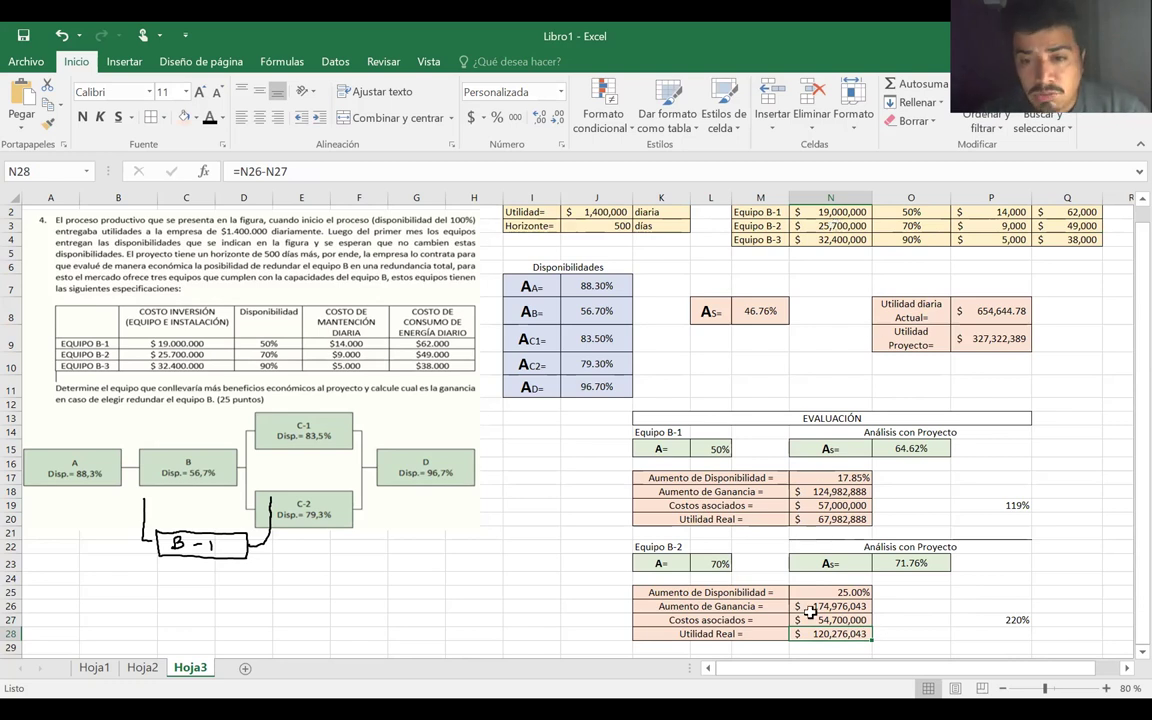
- Duplicate the Equipo B-2 evaluation block K22:P28 below itself, starting at K30
{"action": "left_click_drag", "start_coordinate": [820, 621], "coordinate": [757, 628]}
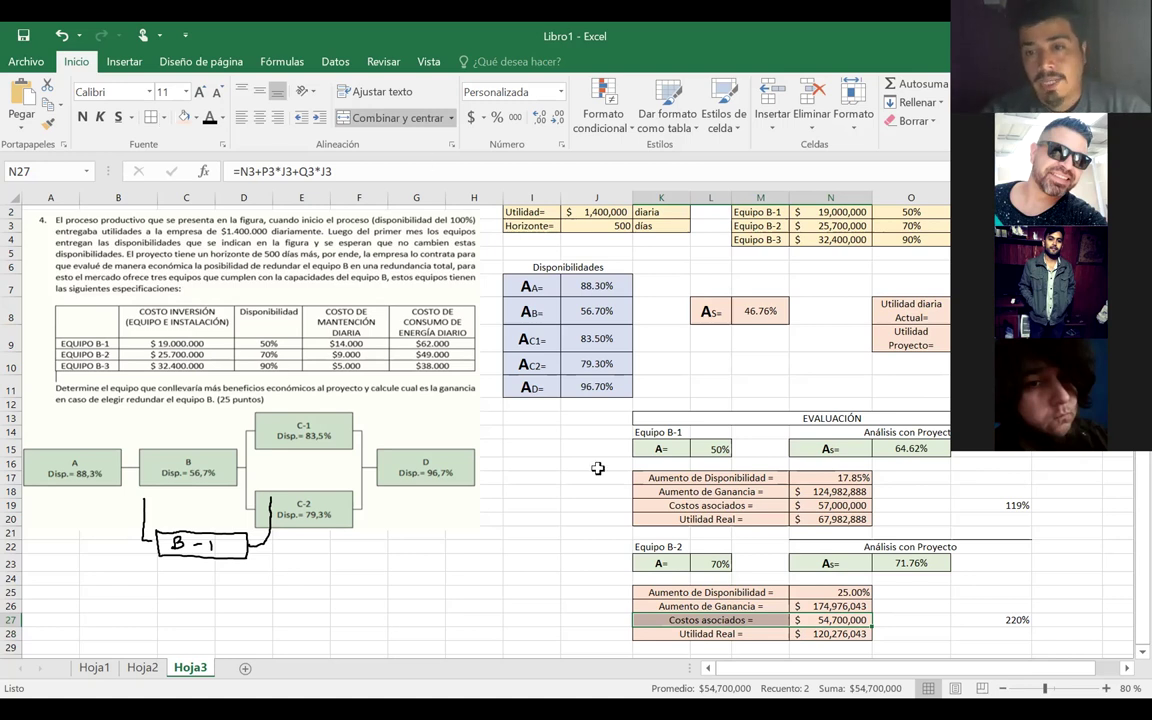
{"action": "left_click", "coordinate": [820, 547]}
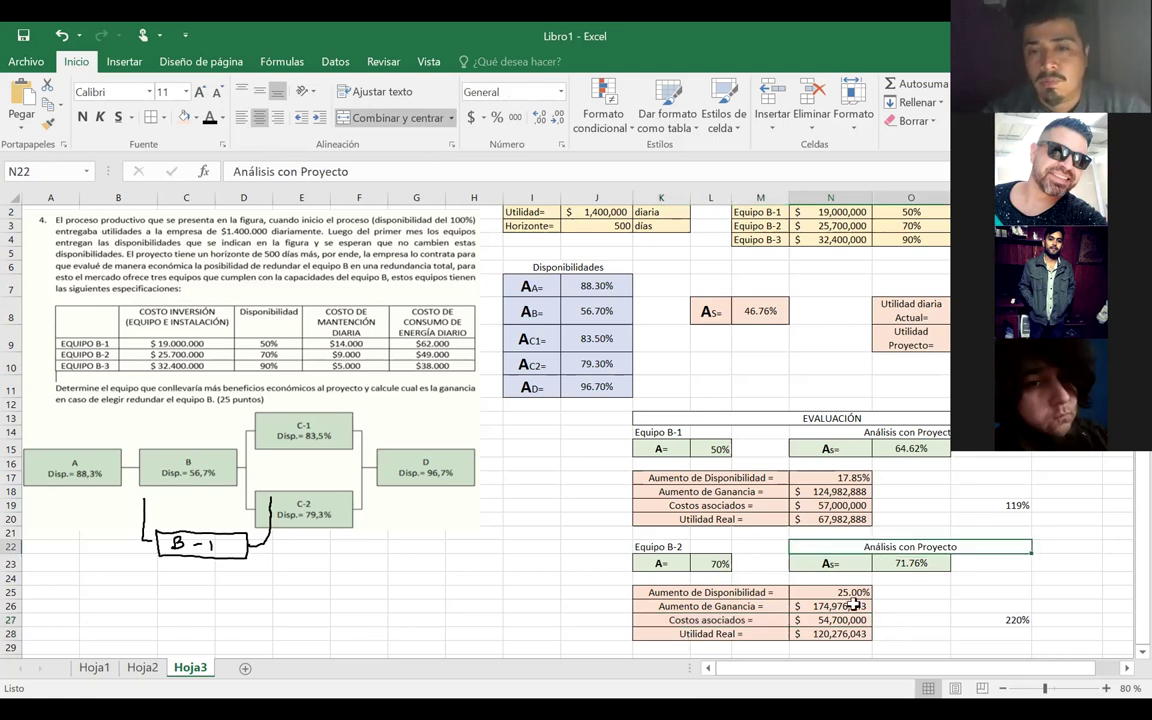
{"action": "scroll", "coordinate": [852, 604], "scroll_direction": "down", "scroll_amount": 1}
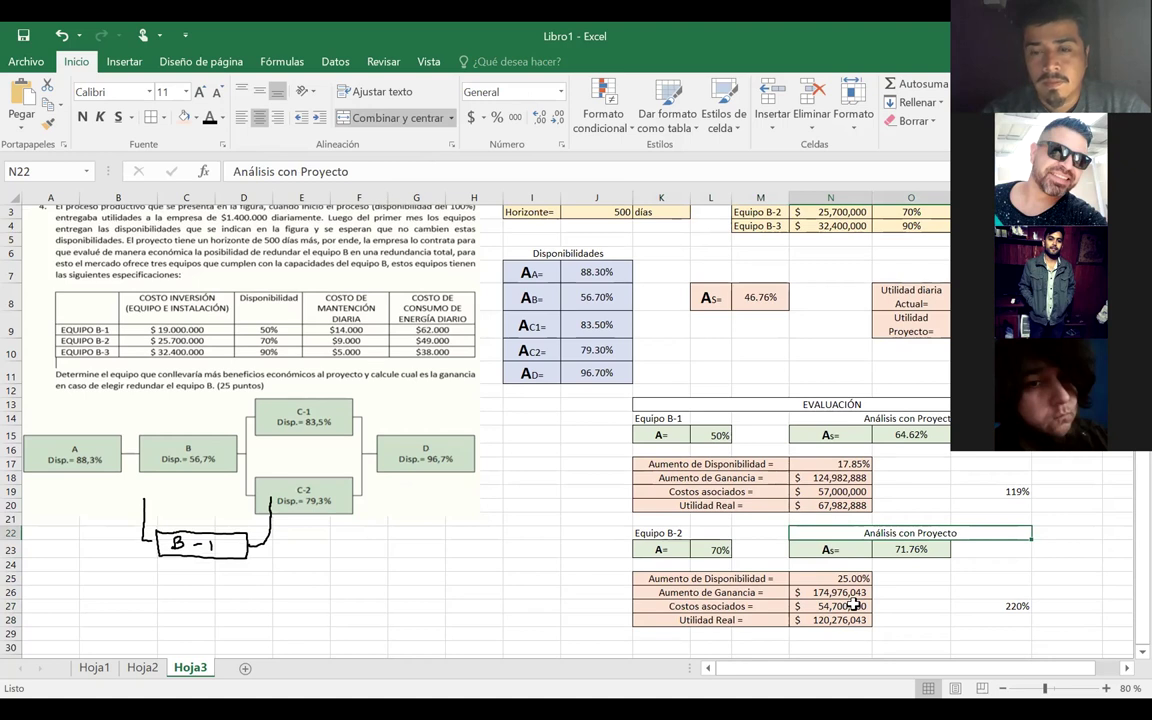
{"action": "left_click_drag", "start_coordinate": [645, 535], "coordinate": [960, 620]}
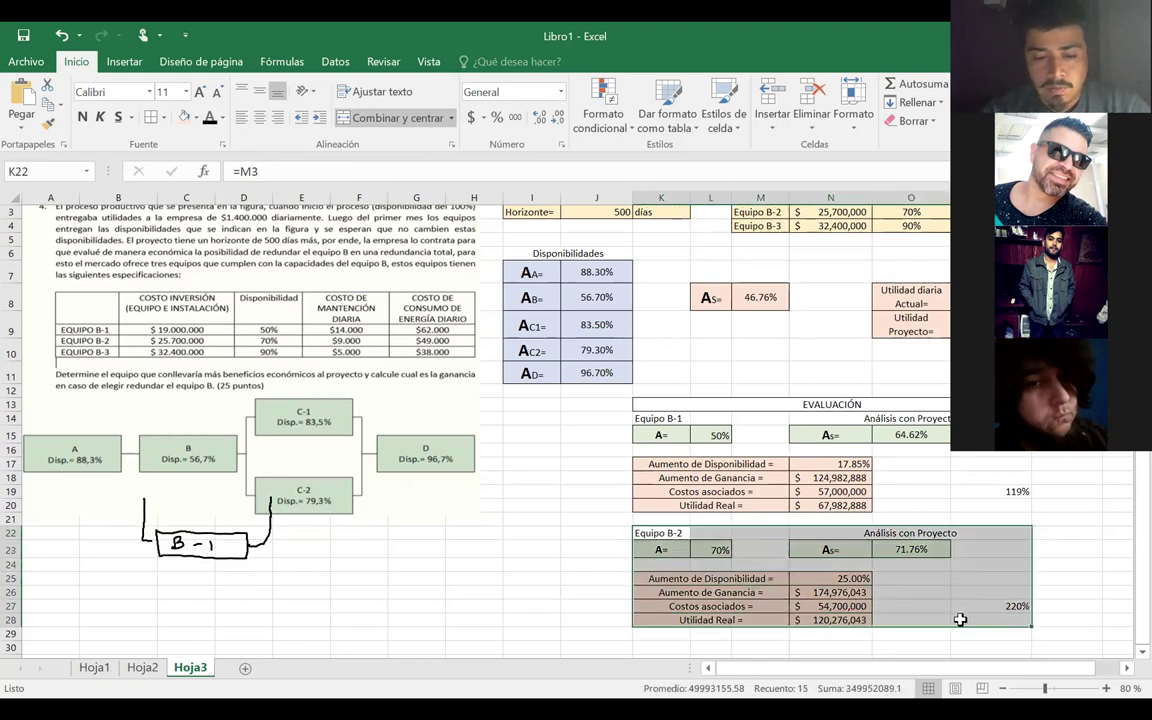
{"action": "key", "text": "ctrl+c"}
{"action": "scroll", "coordinate": [957, 617], "scroll_direction": "down", "scroll_amount": 1}
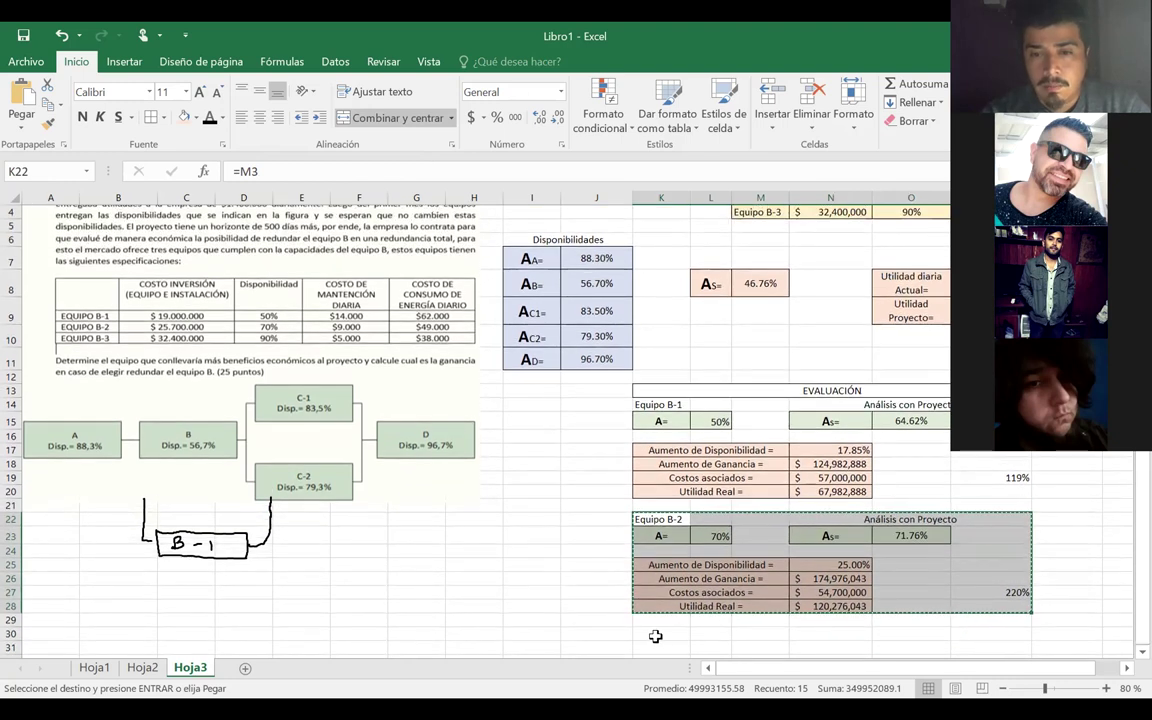
{"action": "left_click", "coordinate": [655, 635]}
{"action": "key", "text": "ctrl+v"}
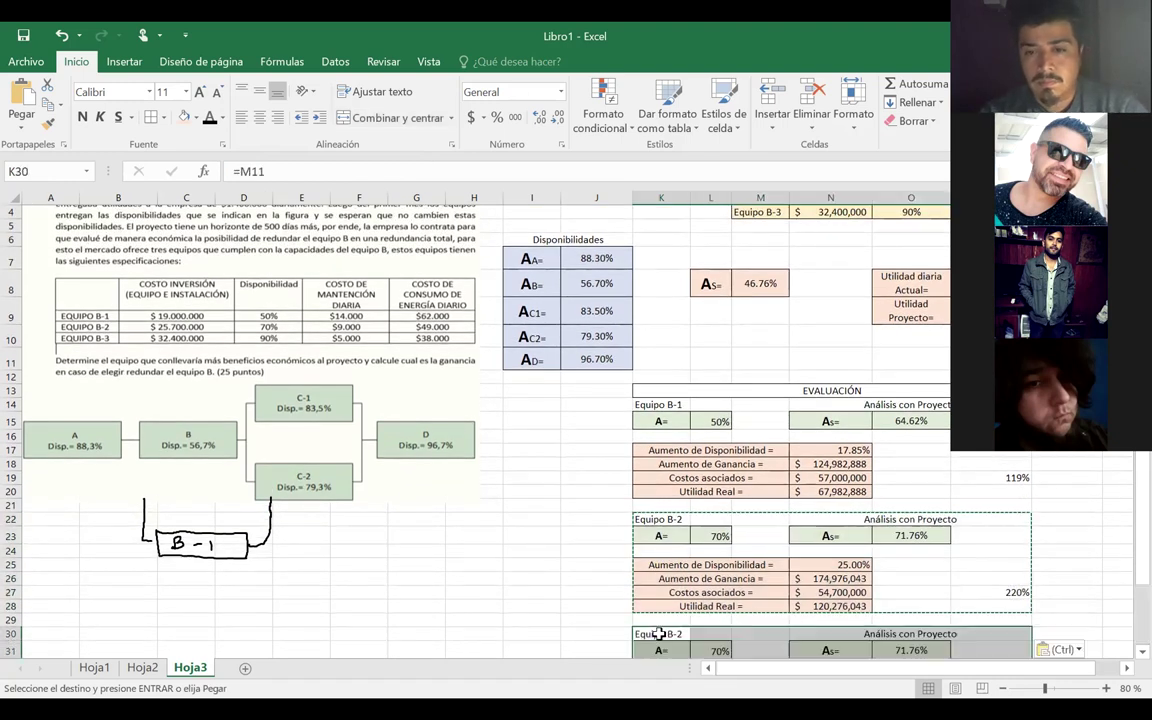
- Relink the heading of the duplicated block in K30 to the Equipo B-3 name in M4
{"action": "double_click", "coordinate": [678, 634]}
{"action": "left_click_drag", "start_coordinate": [766, 373], "coordinate": [760, 271]}
{"action": "key", "text": "Return"}
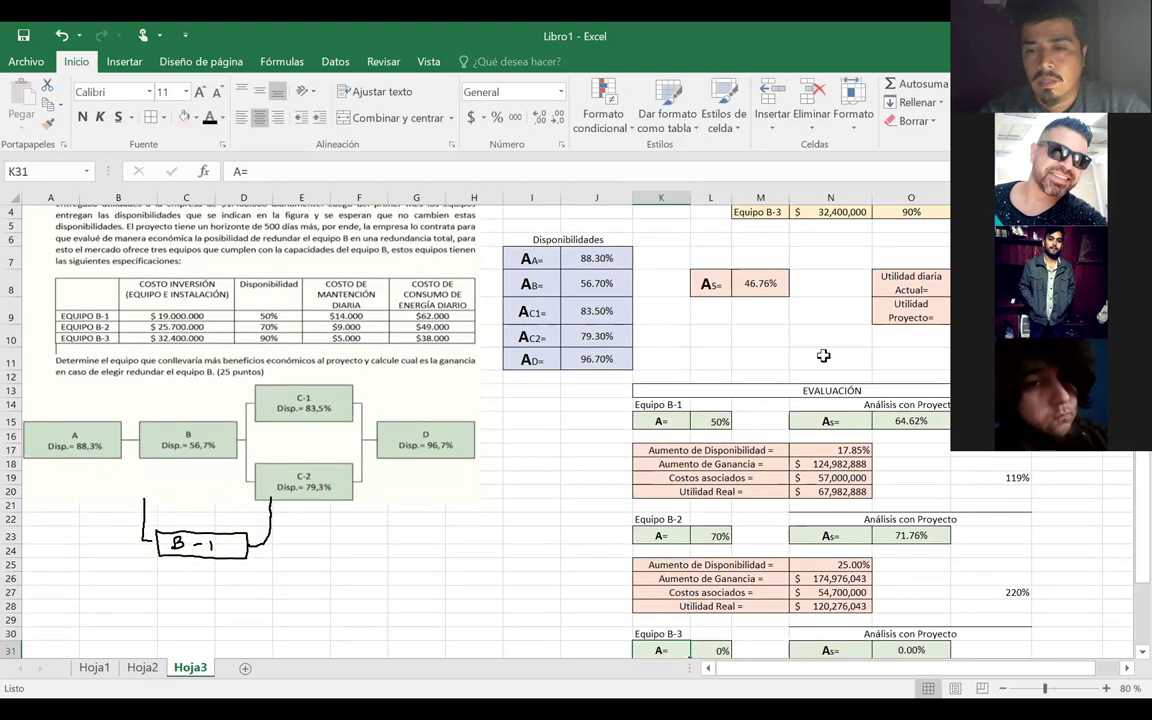
- Link the Equipo B-3 availability in L31 to its value in the data table with =O4
{"action": "left_click", "coordinate": [1002, 688]}
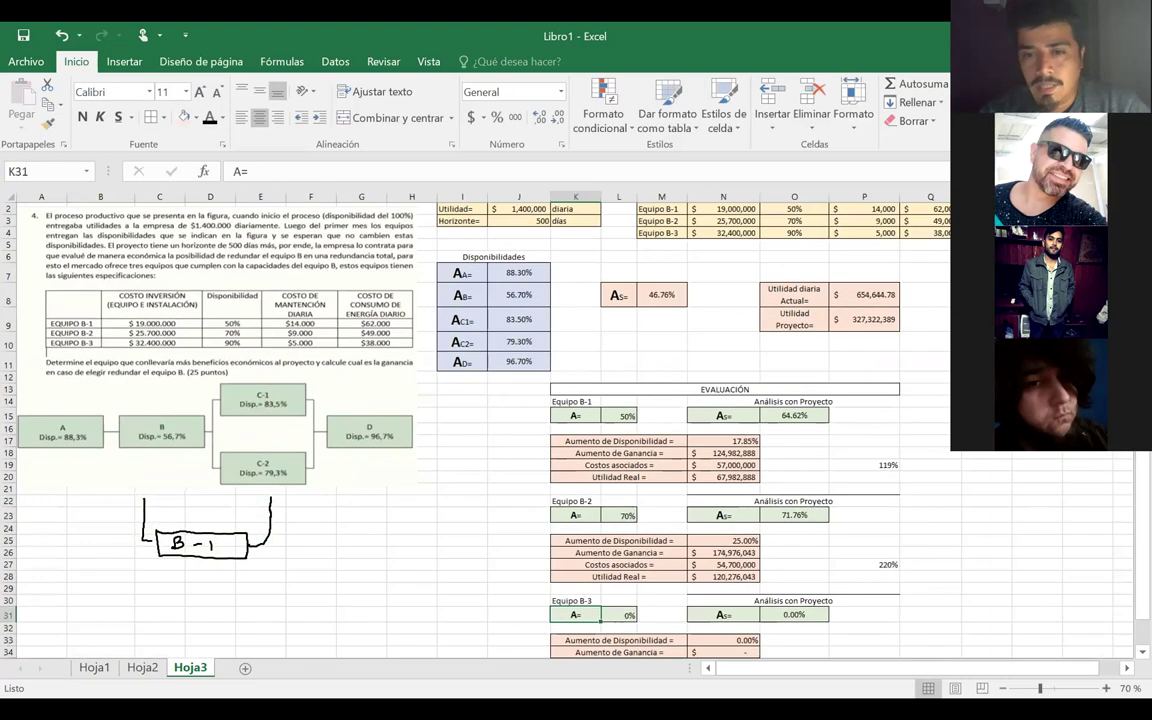
{"action": "left_click", "coordinate": [792, 361]}
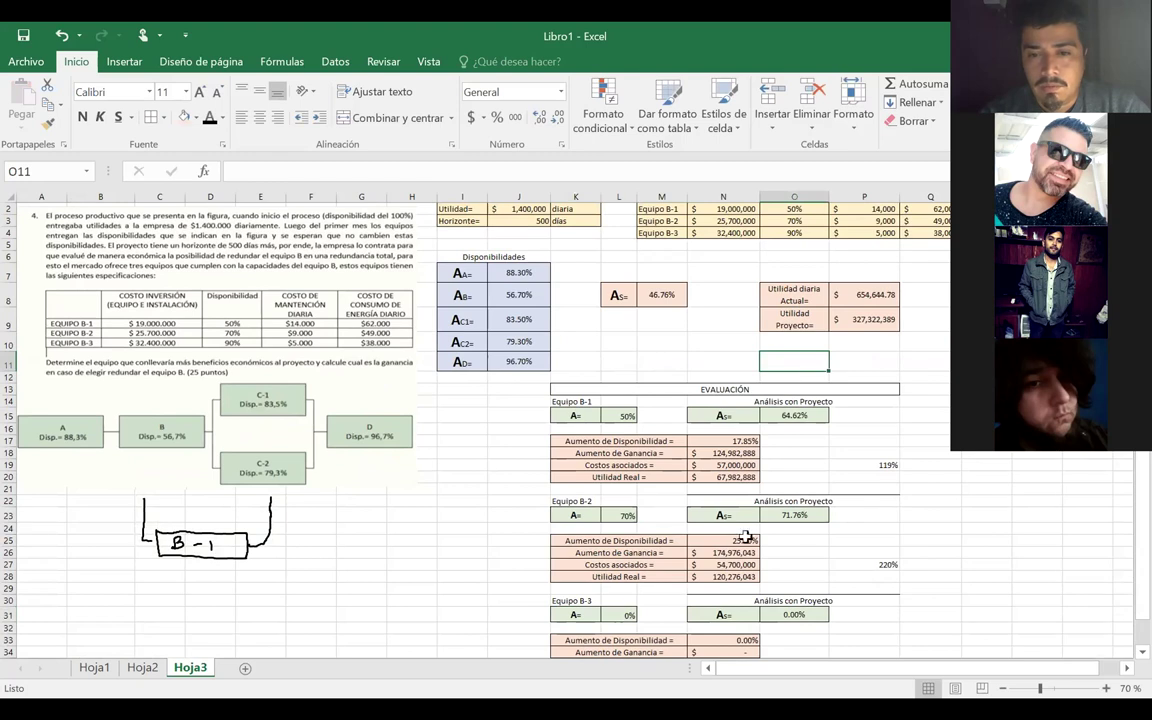
{"action": "left_click", "coordinate": [620, 615]}
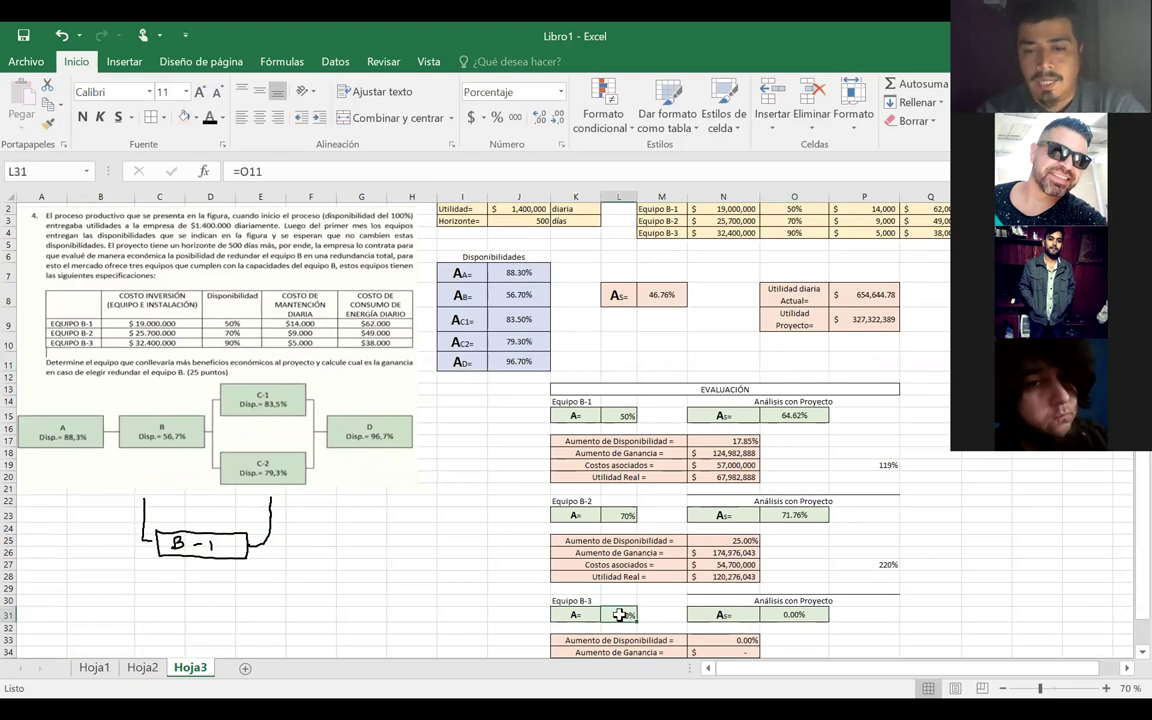
{"action": "type", "text": "="}
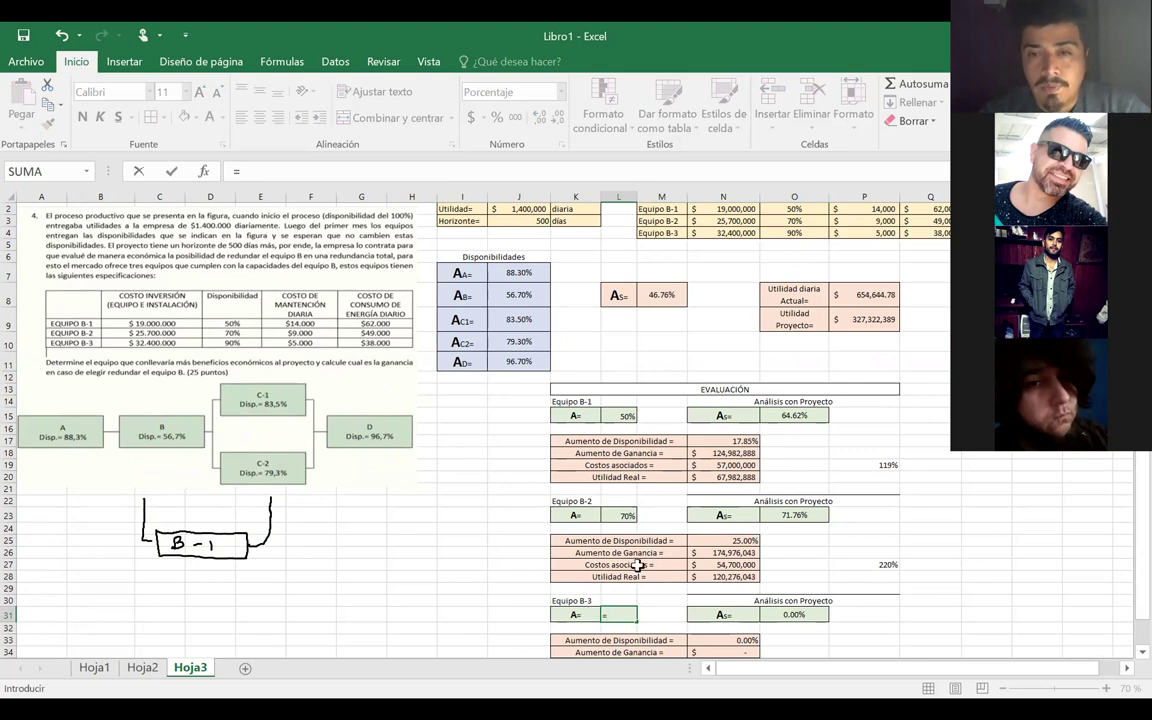
{"action": "left_click", "coordinate": [815, 234]}
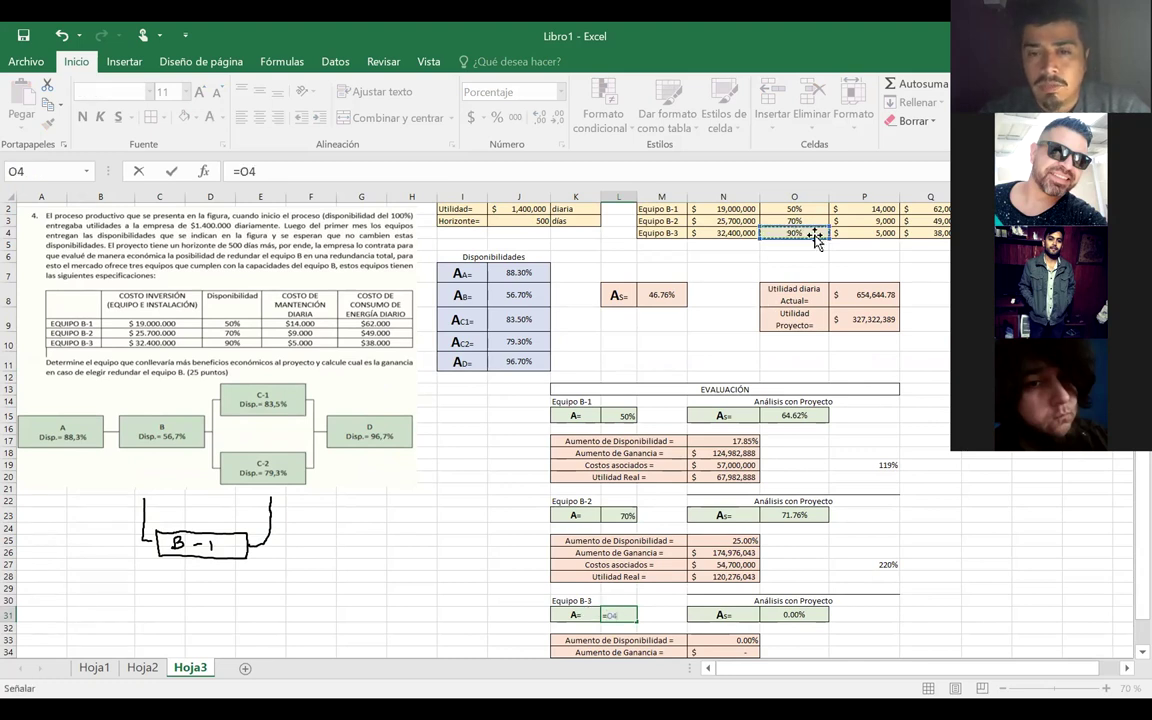
{"action": "key", "text": "Return"}
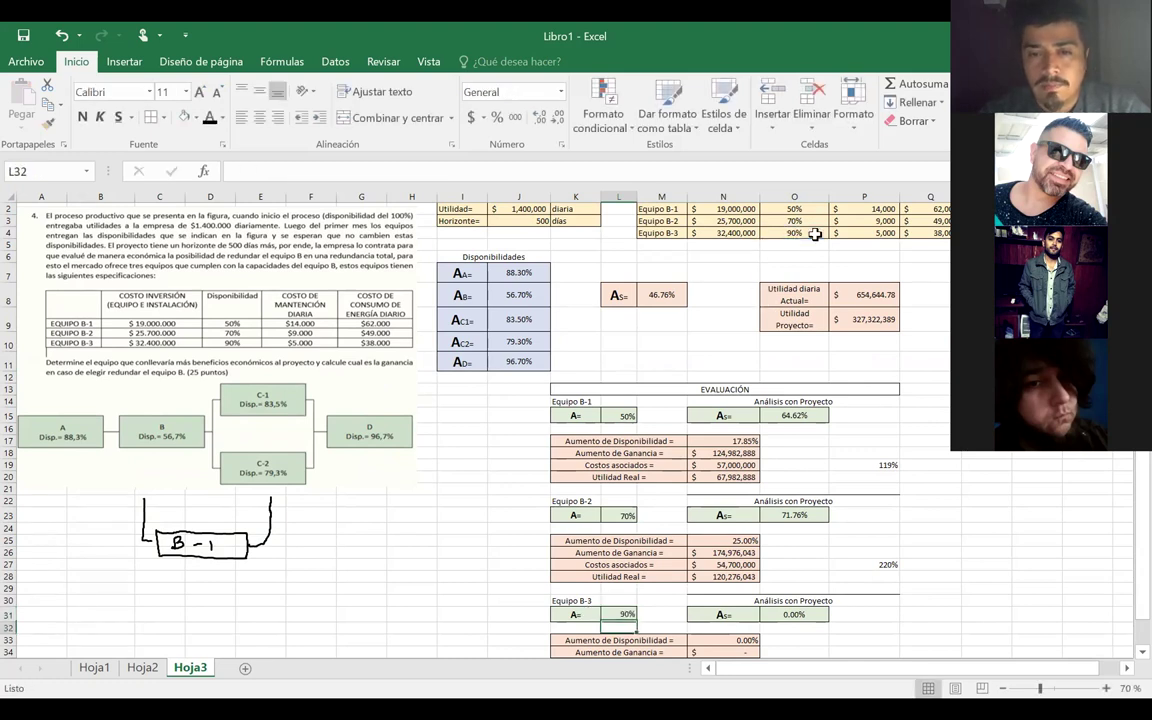
- Clear the system availability formula with shifted references from O31 in the Equipo B-3 block
{"action": "left_click", "coordinate": [782, 615]}
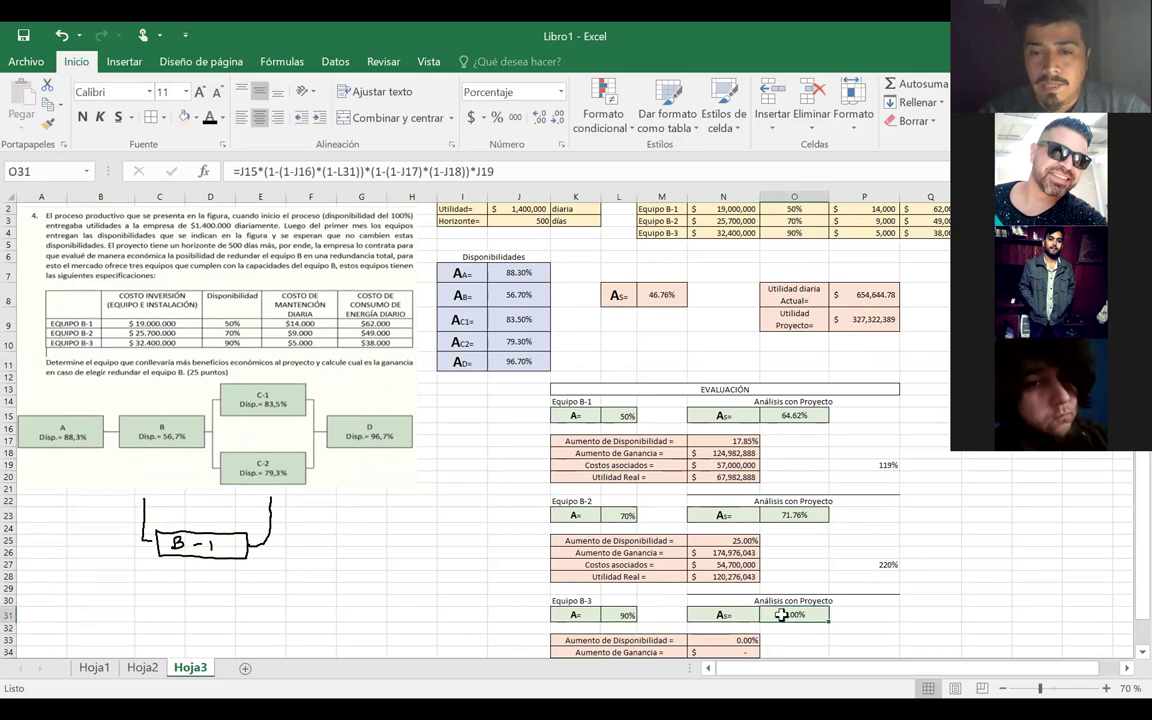
{"action": "double_click", "coordinate": [782, 615]}
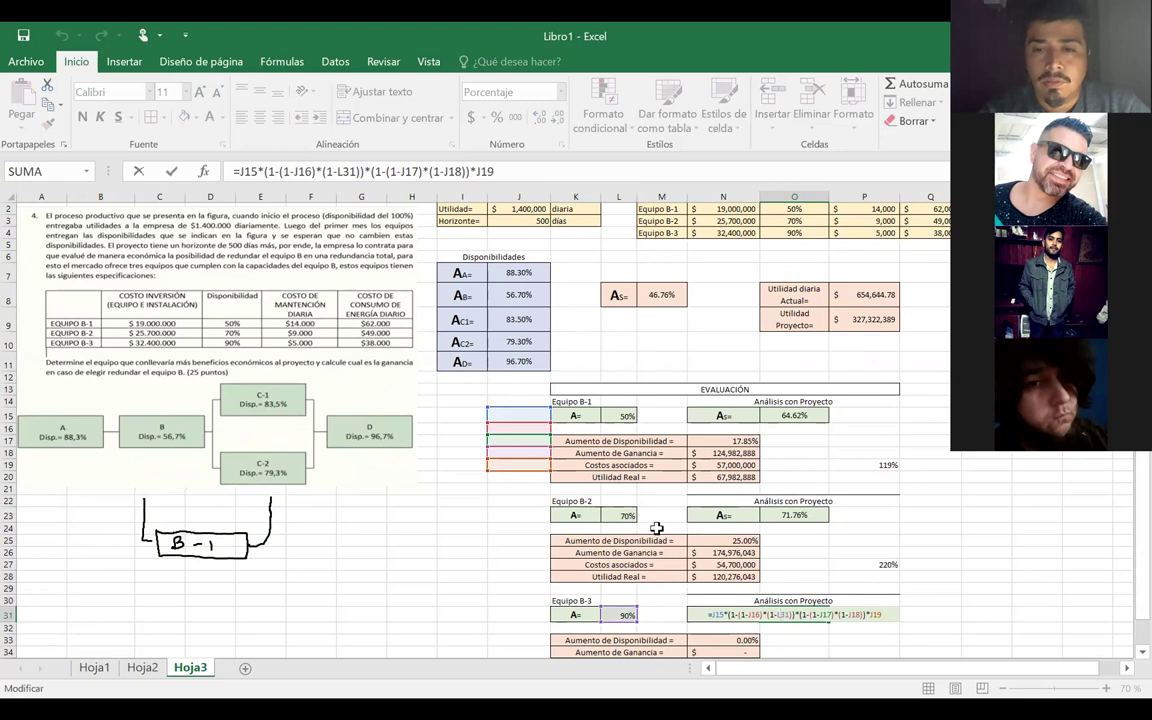
{"action": "key", "text": "Return"}
{"action": "left_click", "coordinate": [808, 615]}
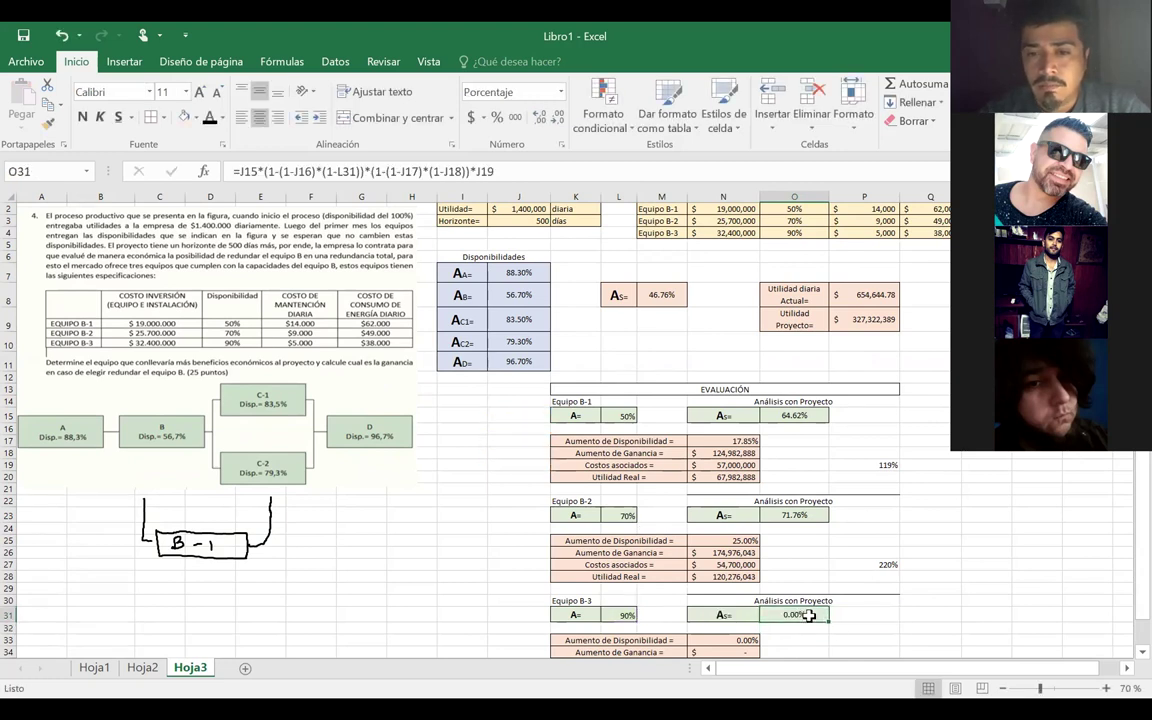
{"action": "key", "text": "Delete"}
{"action": "key", "text": "Return"}
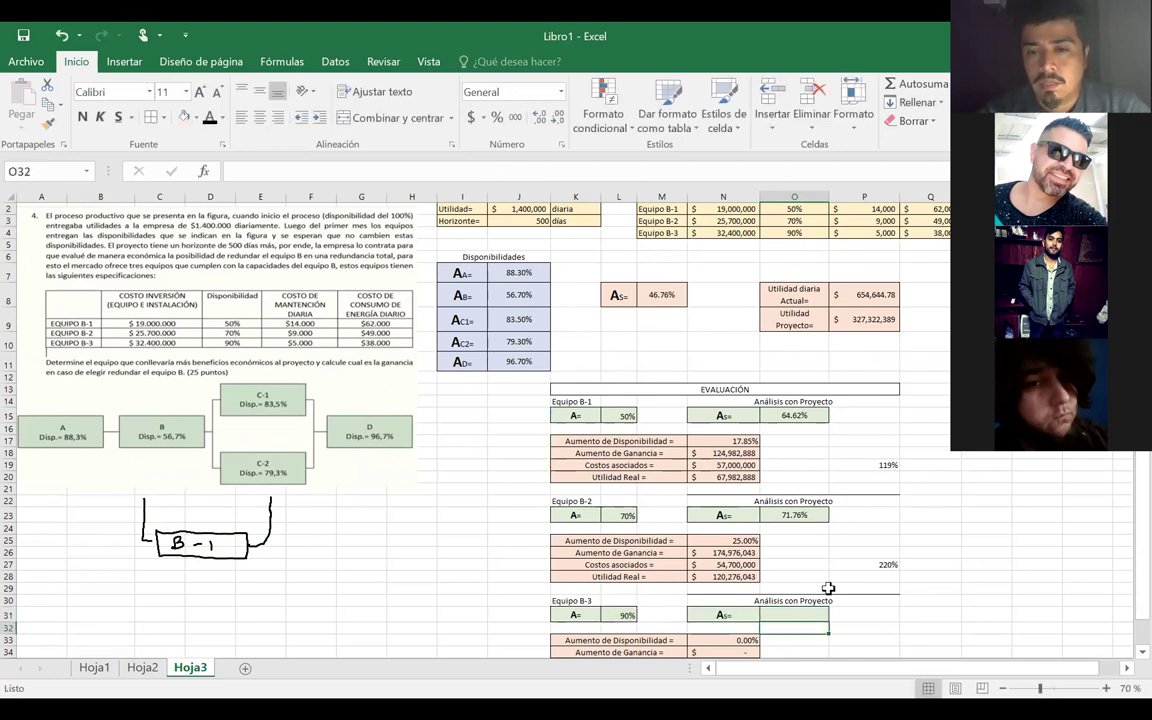
- Copy the system availability formula text from O15 into O31 with unshifted references, as =J7*(1-(1-J8)*(1-L15))*(1-(1-J9)*(1-J10))*J11
{"action": "left_click", "coordinate": [795, 515]}
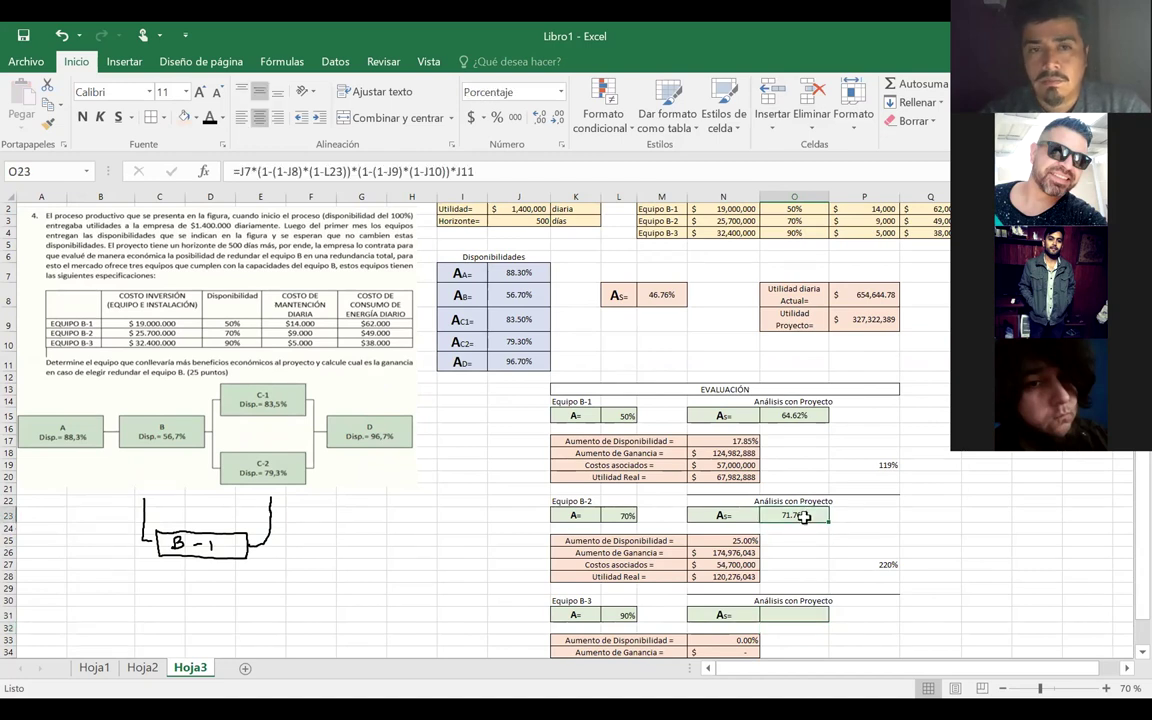
{"action": "left_click", "coordinate": [797, 418]}
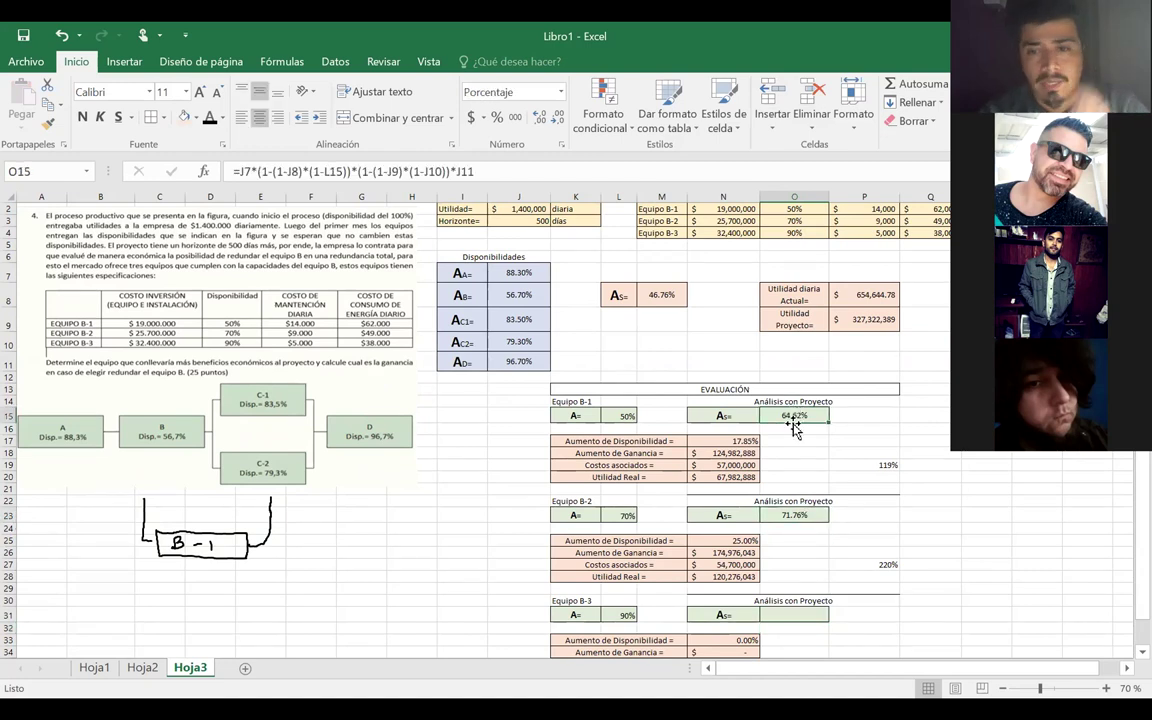
{"action": "left_click", "coordinate": [507, 172]}
{"action": "key", "text": "Return"}
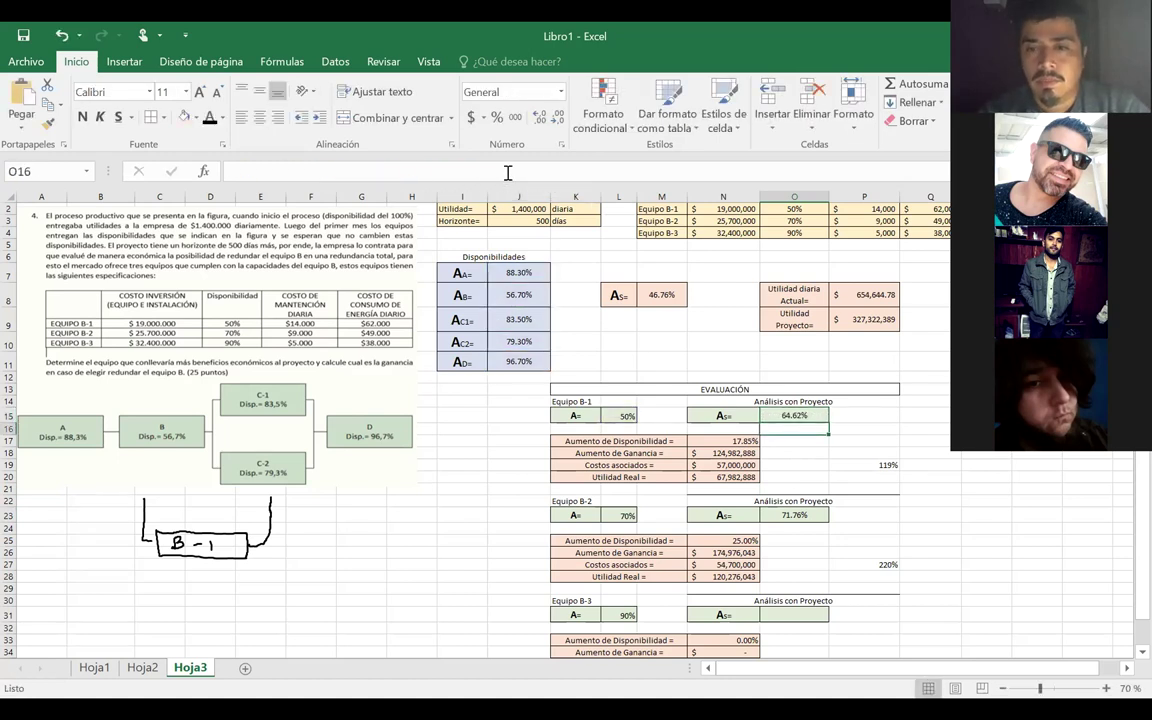
{"action": "left_click", "coordinate": [810, 612]}
{"action": "double_click", "coordinate": [810, 614]}
{"action": "type", "text": "=J7*(1-(1-J8)*(1-L15))*(1-(1-J9)*(1-J10))*J11"}
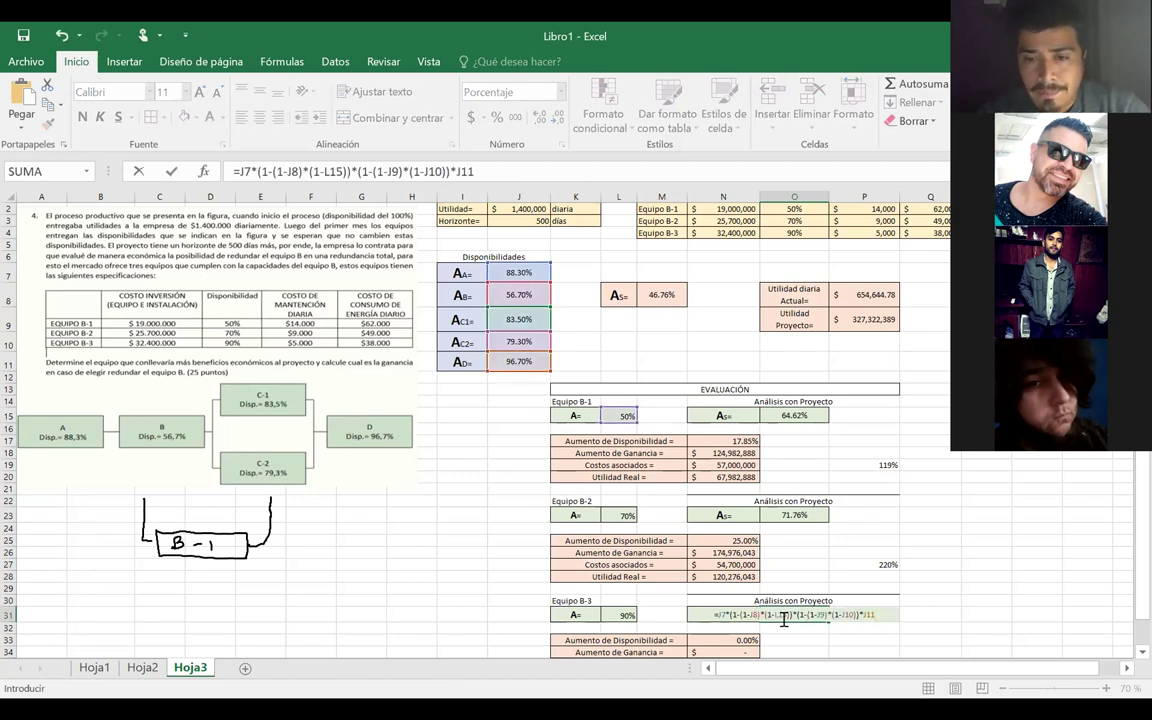
- Point the system availability formula in O31 to the Equipo B-3 availability by replacing the L15 reference with L31
{"action": "left_click_drag", "start_coordinate": [767, 615], "coordinate": [790, 615]}
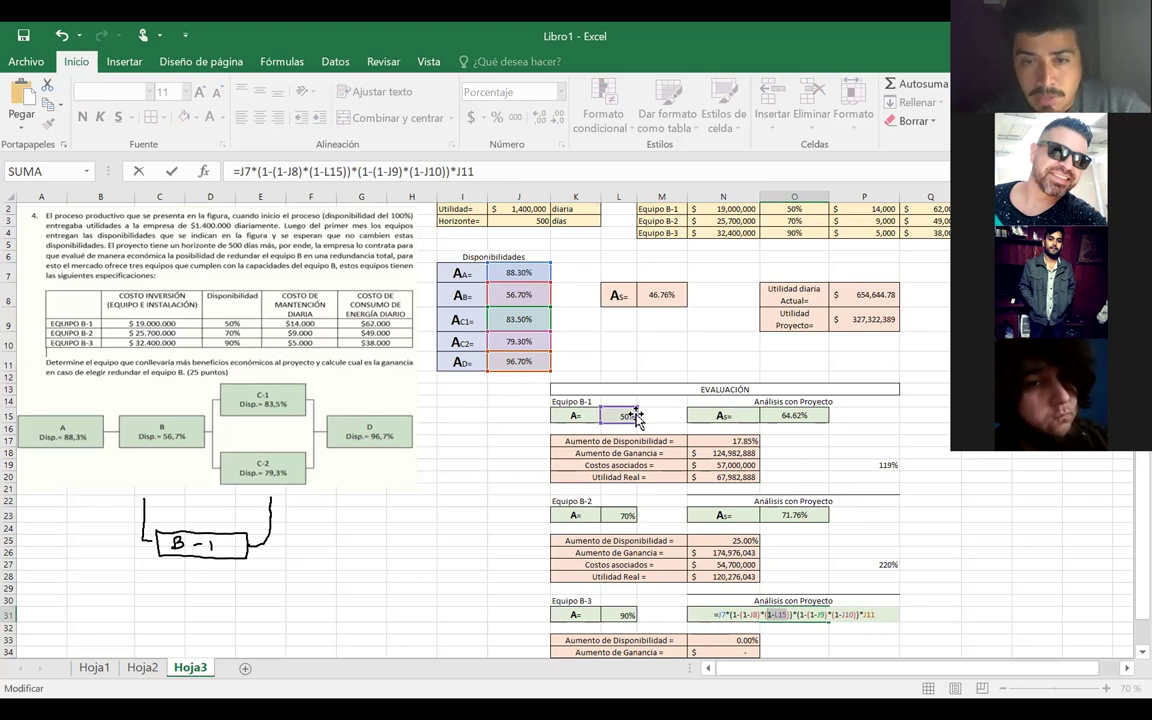
{"action": "left_click", "coordinate": [628, 615]}
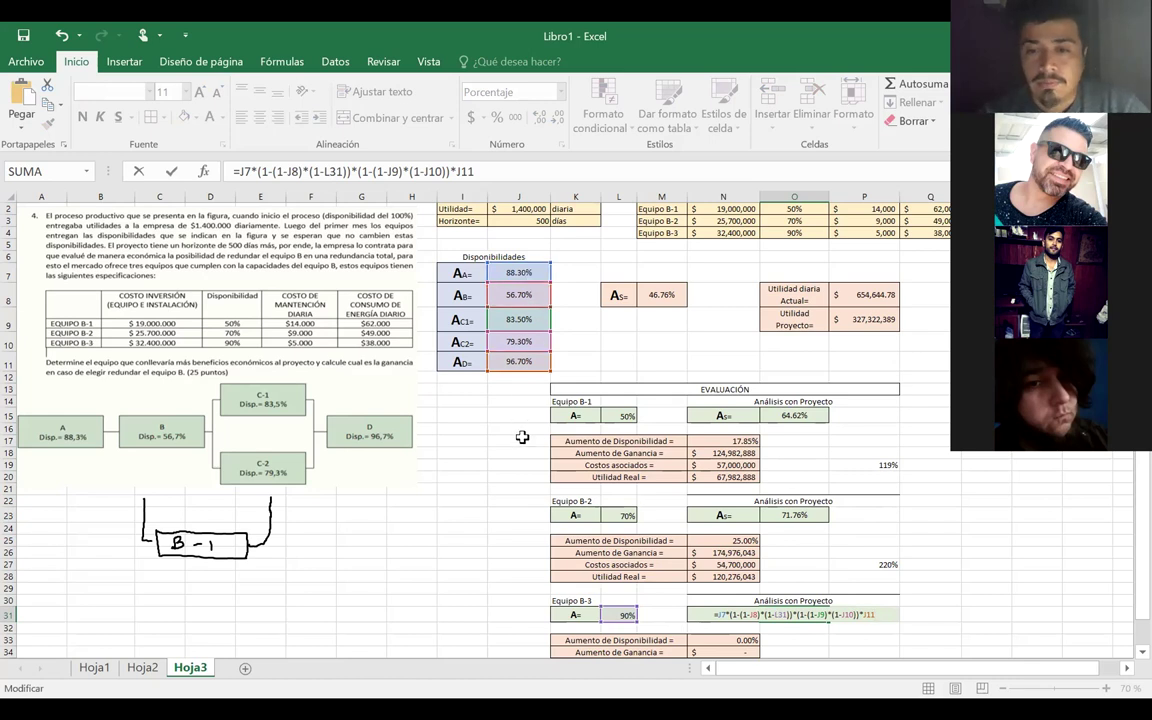
{"action": "key", "text": "Return"}
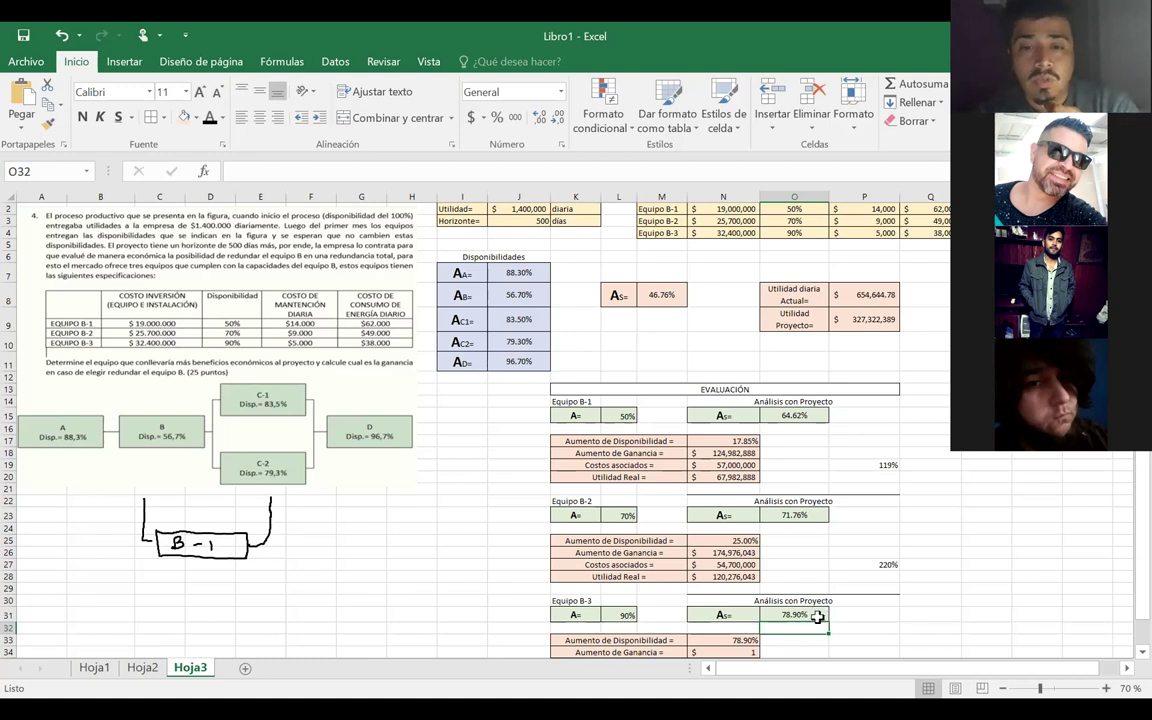
- Correct the Equipo B-3 availability increase in N33 to subtract the current system availability, as =O31-M8
{"action": "left_click", "coordinate": [735, 639]}
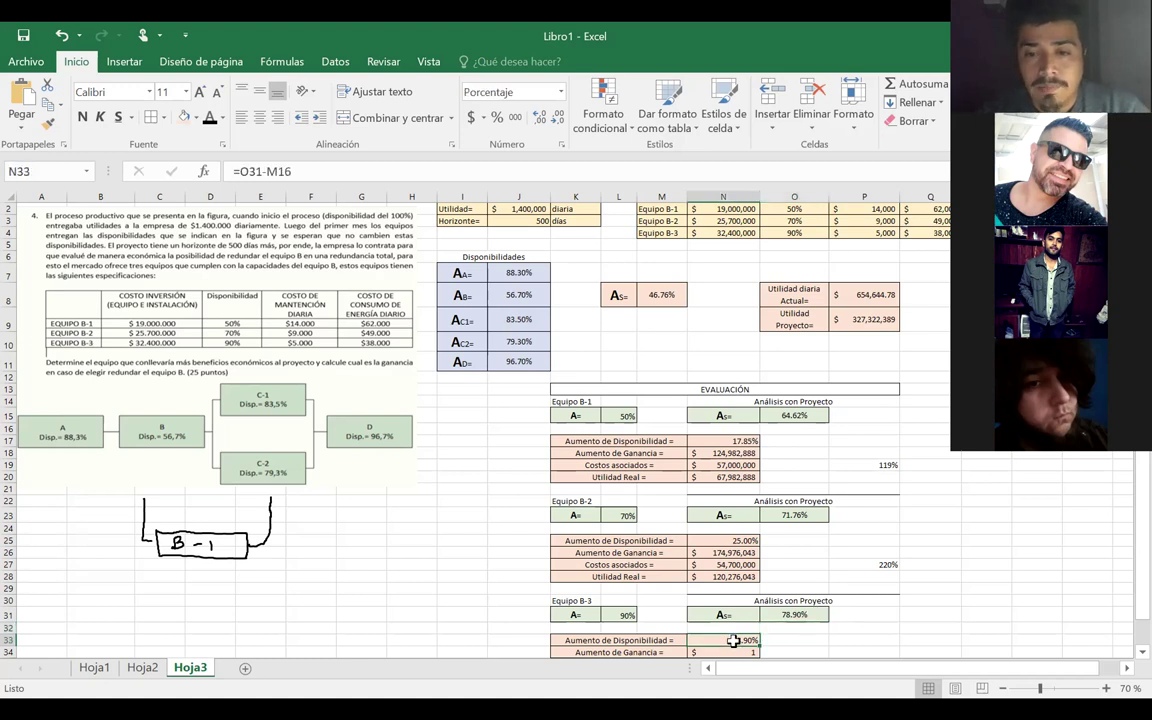
{"action": "double_click", "coordinate": [735, 640]}
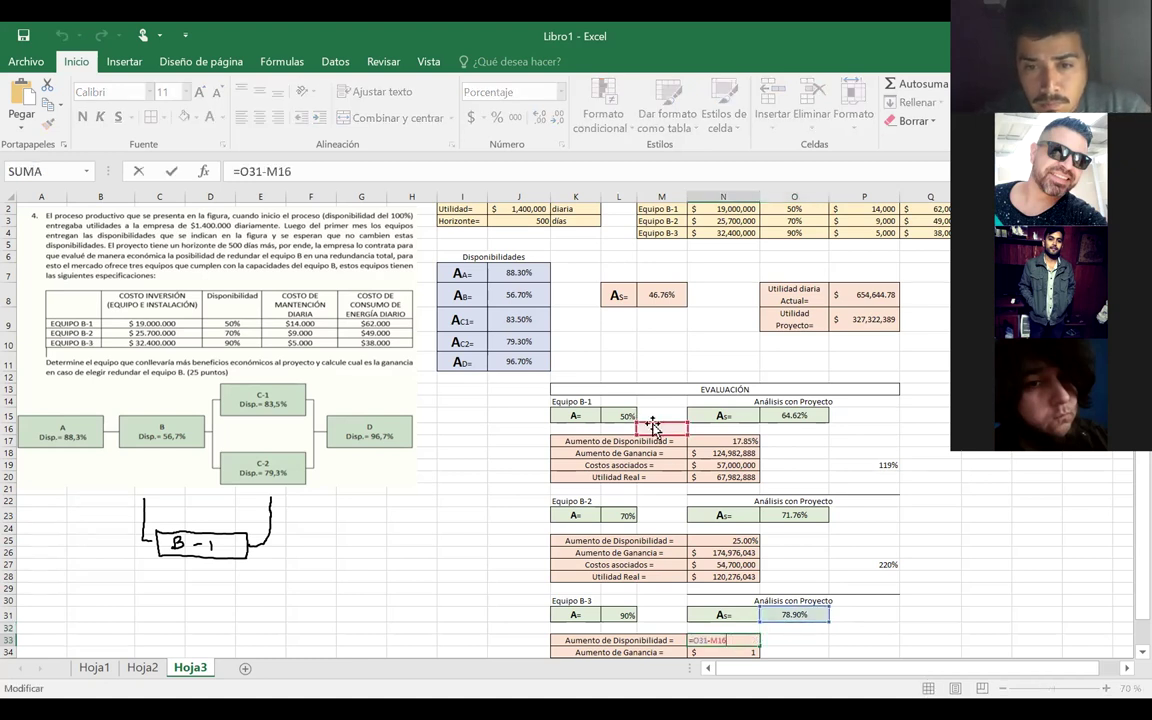
{"action": "left_click", "coordinate": [658, 295]}
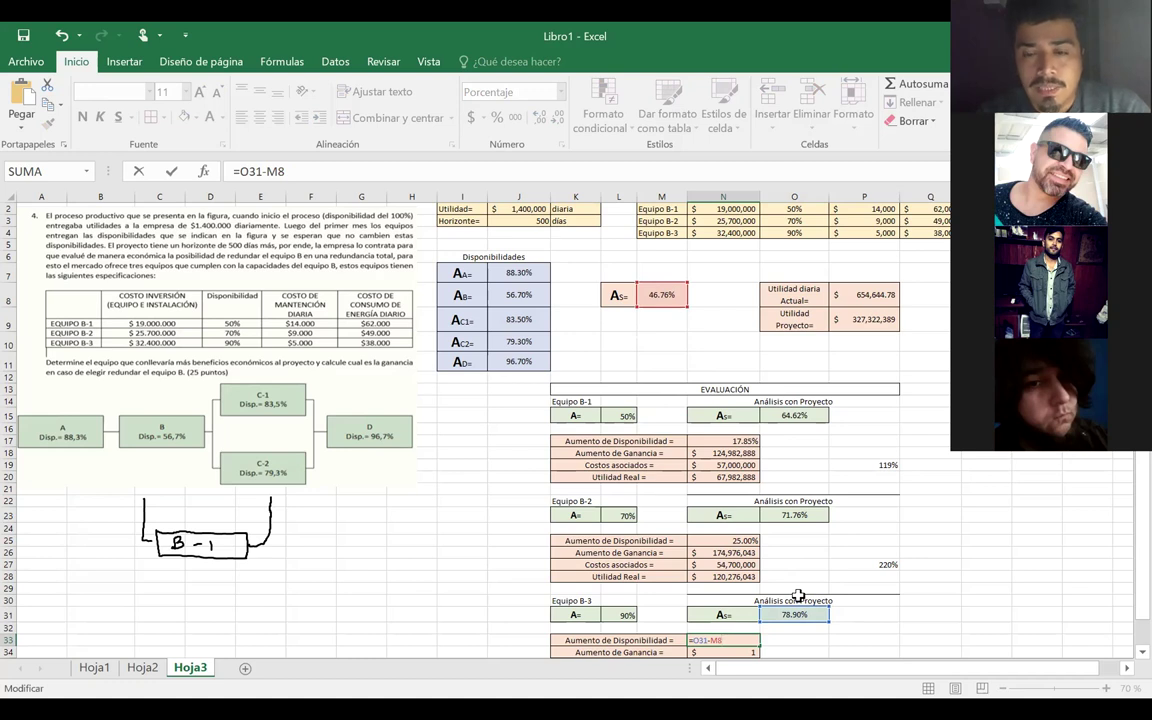
{"action": "key", "text": "Return"}
{"action": "left_click", "coordinate": [731, 640]}
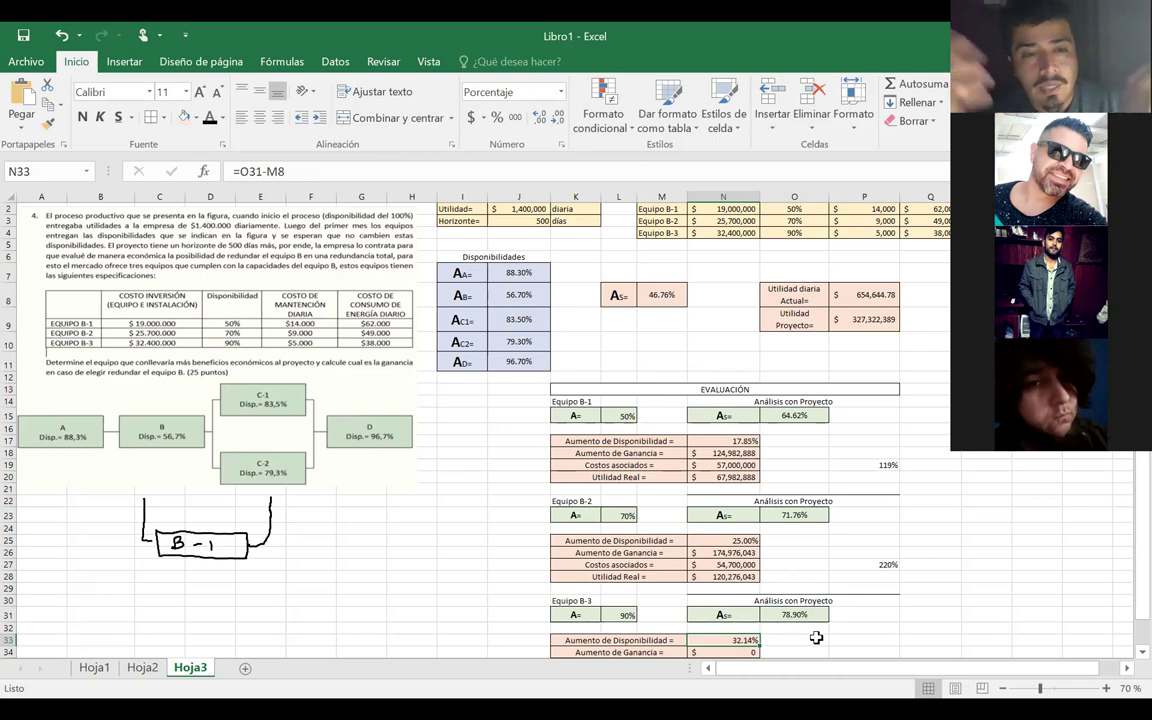
{"action": "key", "text": "Right"}
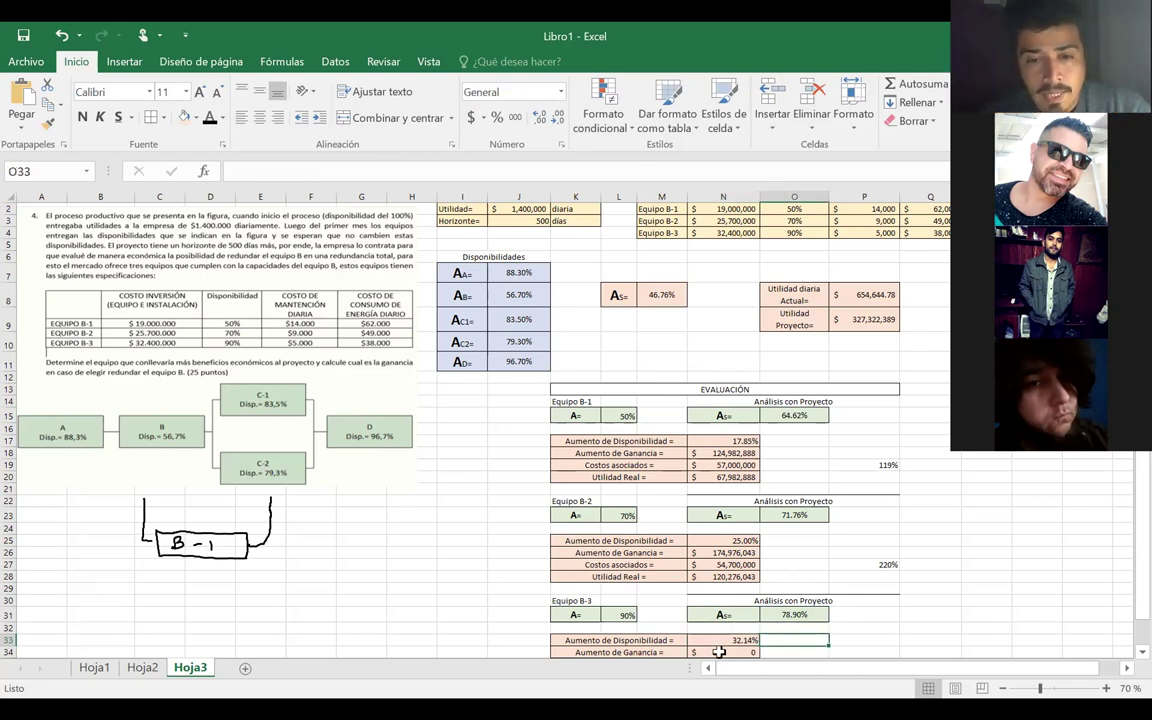
- Replace the Equipo B-3 gain increase formula in N34 with the availability increase times the daily profit, =N33*J2
{"action": "left_click", "coordinate": [752, 652]}
{"action": "type", "text": "="}
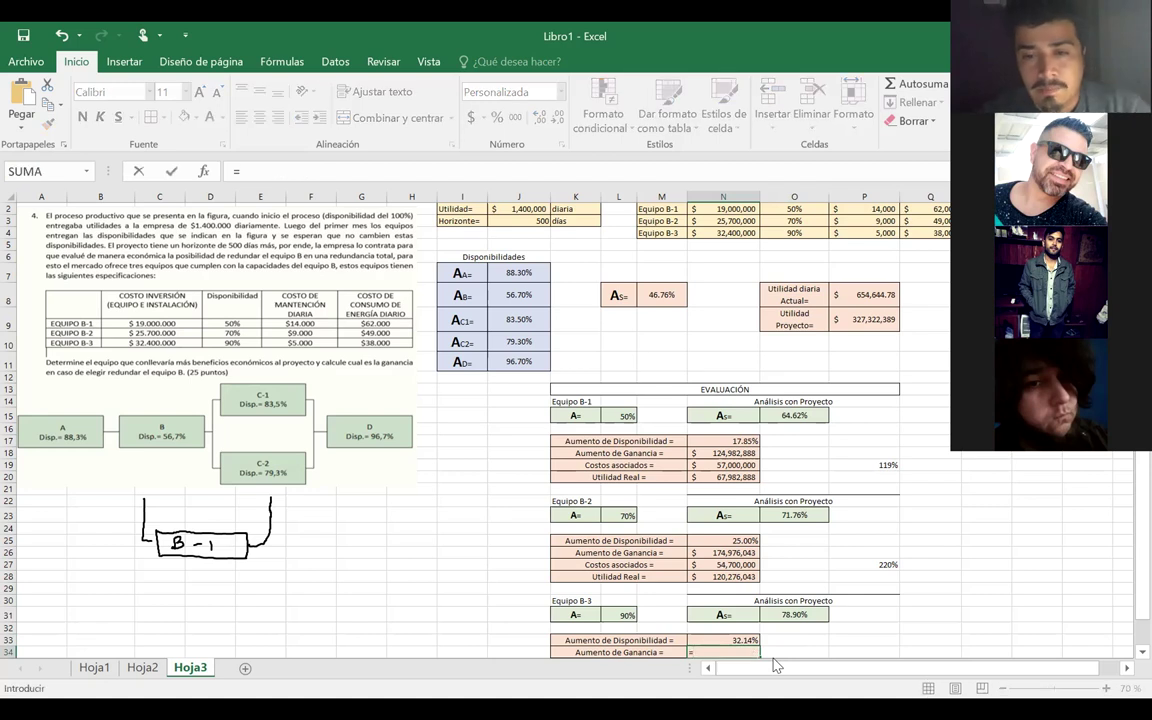
{"action": "left_click", "coordinate": [735, 640]}
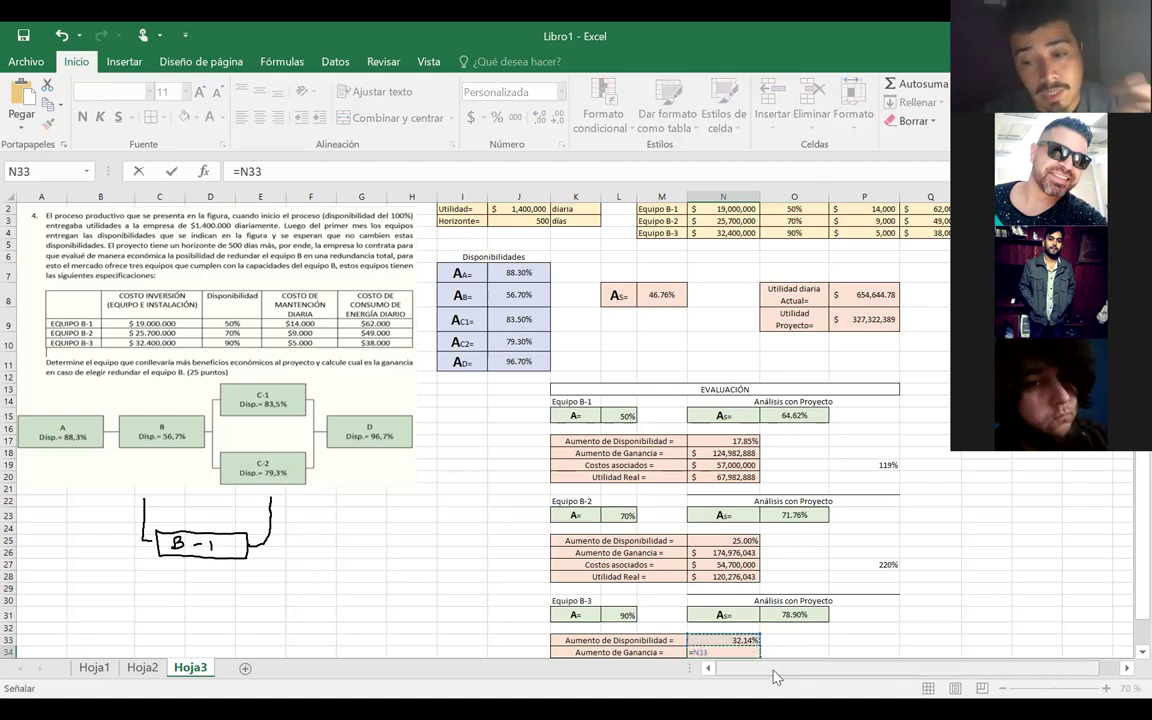
{"action": "type", "text": "*"}
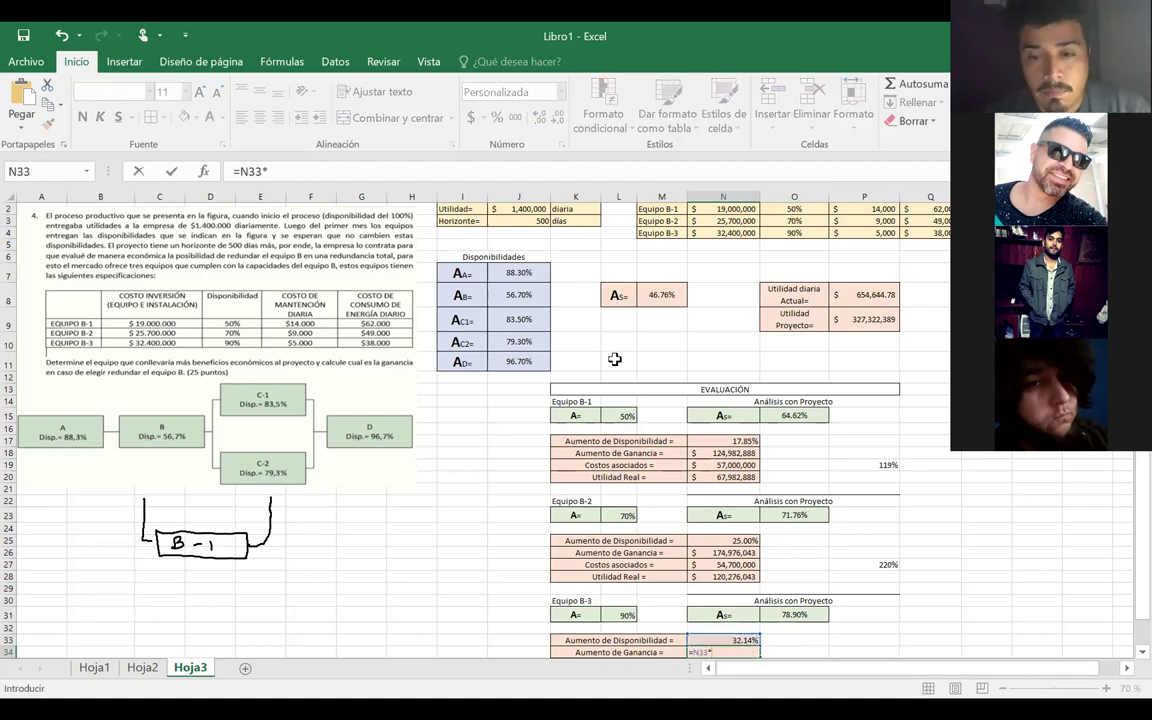
{"action": "left_click", "coordinate": [515, 221]}
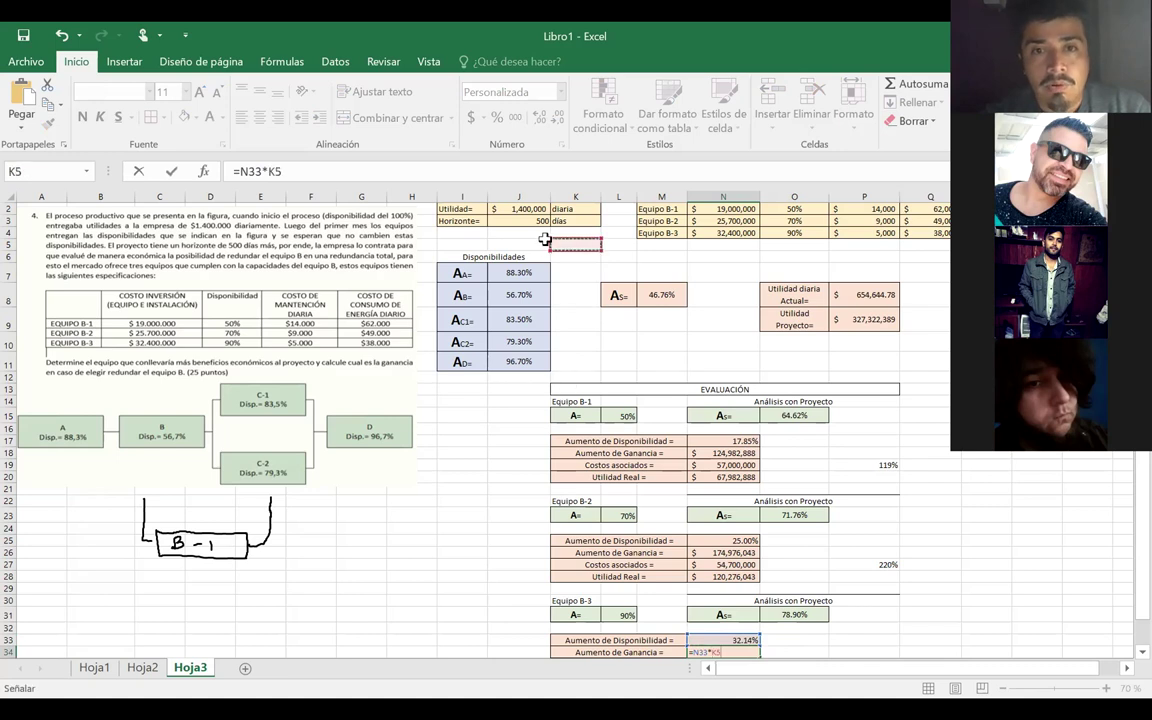
{"action": "left_click", "coordinate": [517, 209]}
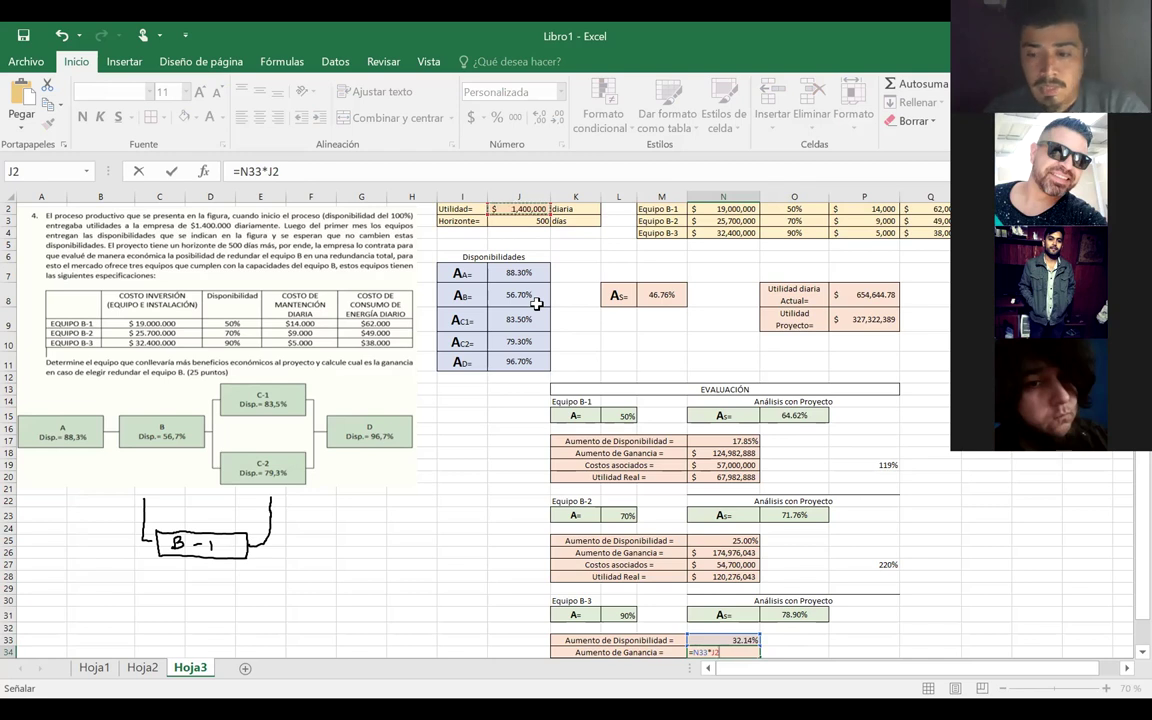
{"action": "key", "text": "Return"}
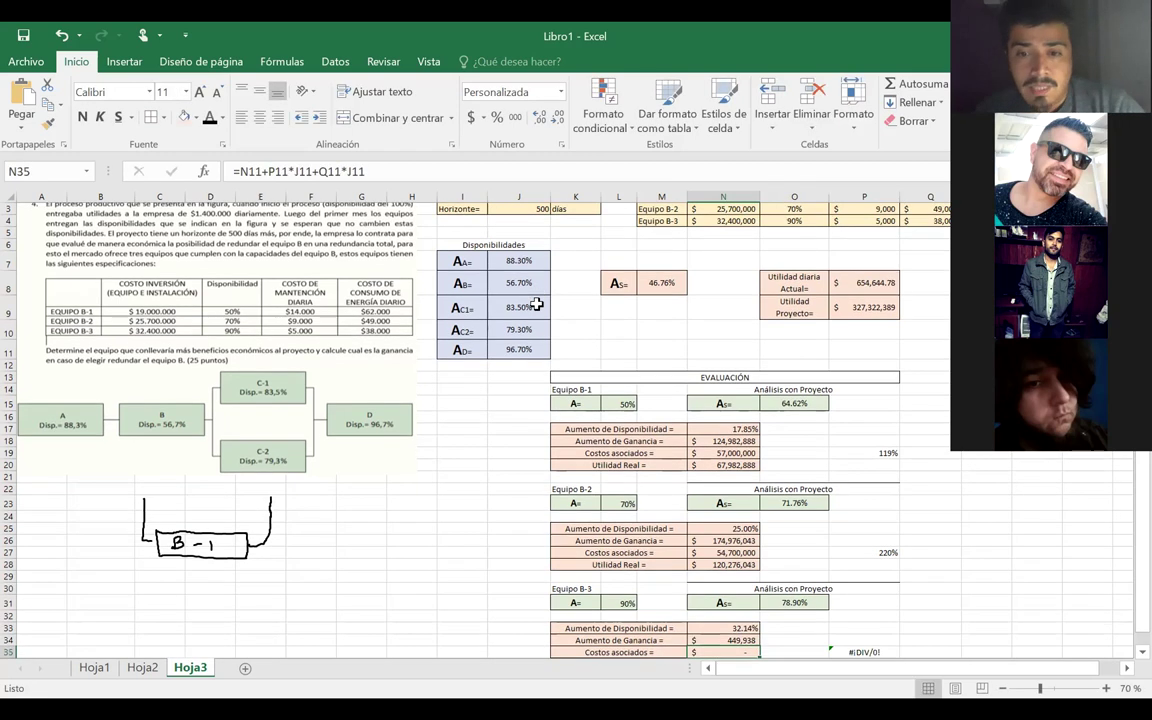
{"action": "left_click", "coordinate": [537, 305]}
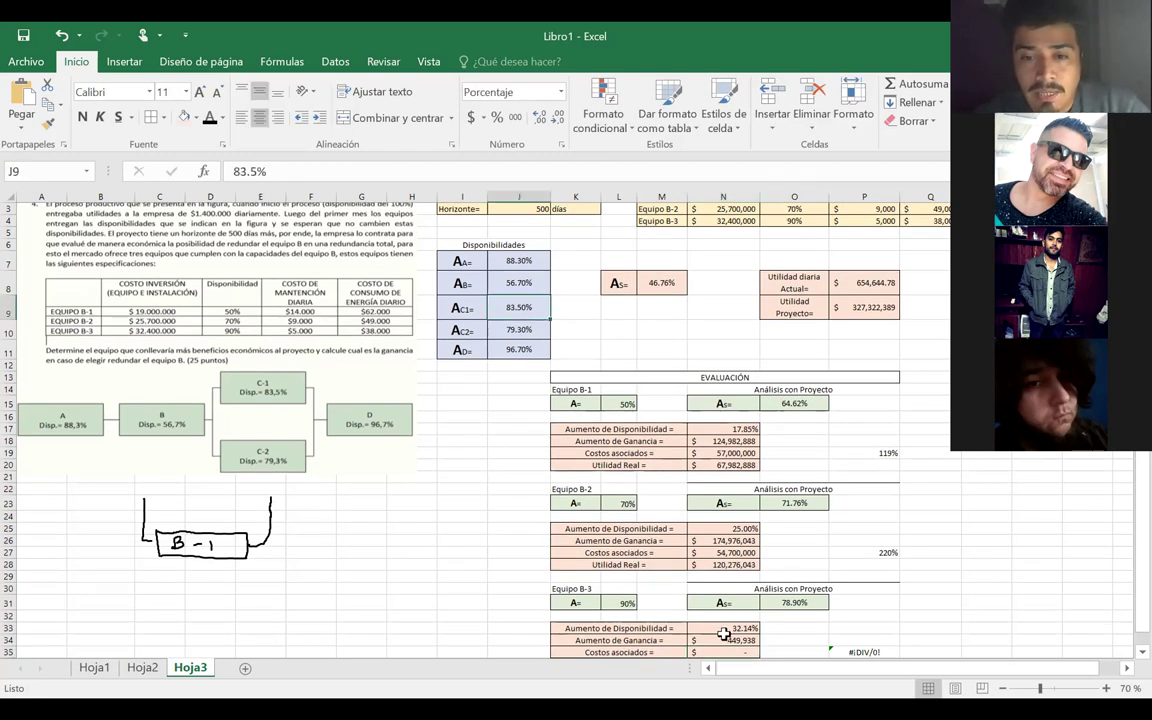
- Extend the gain increase formula in N34 with the project horizon, making it =N33*J2*J3
{"action": "left_click", "coordinate": [724, 638]}
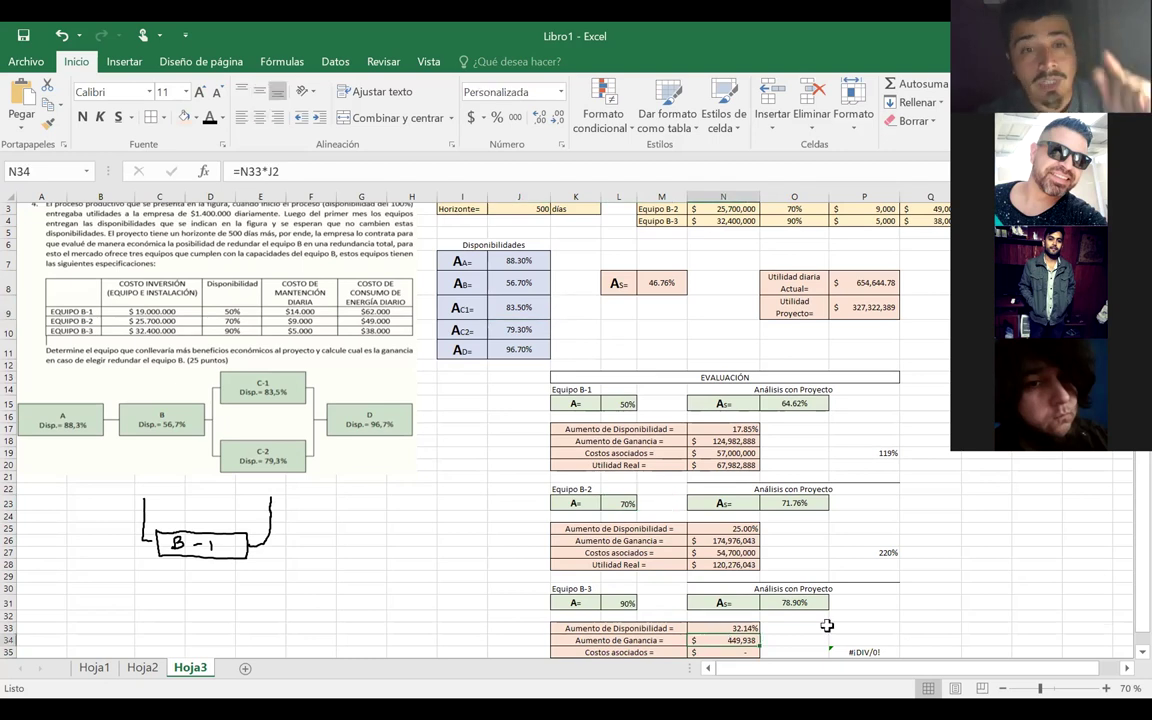
{"action": "scroll", "coordinate": [827, 625], "scroll_direction": "up", "scroll_amount": 1}
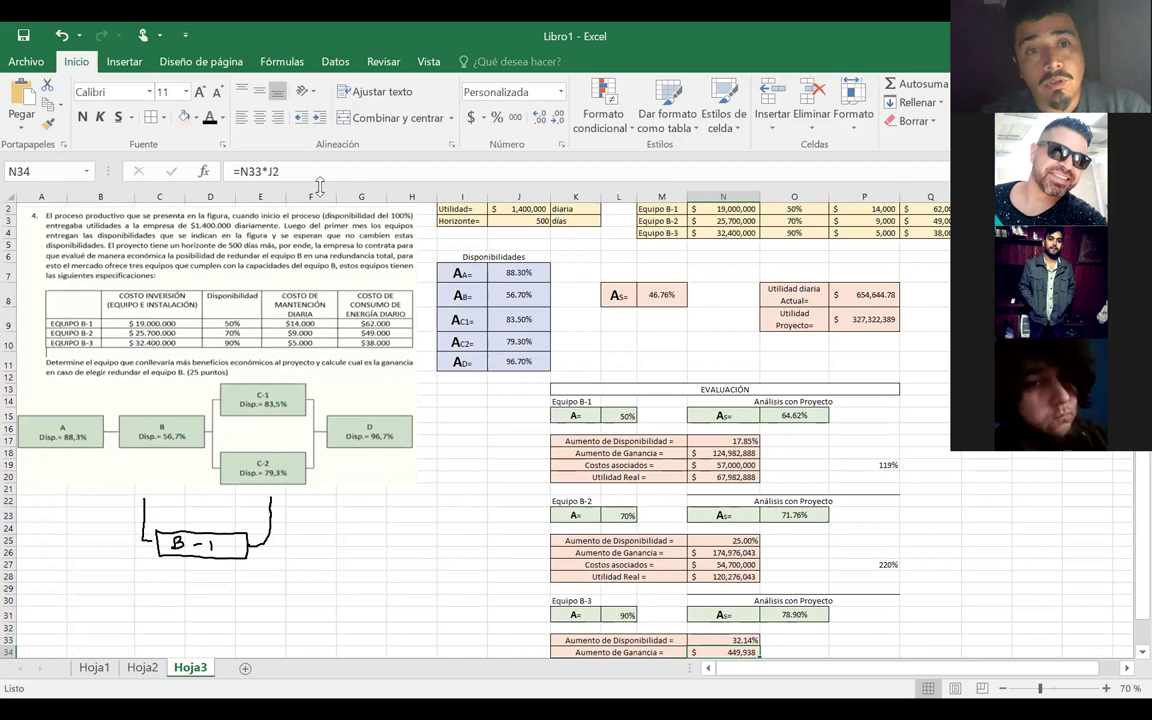
{"action": "left_click", "coordinate": [313, 172]}
{"action": "type", "text": "*"}
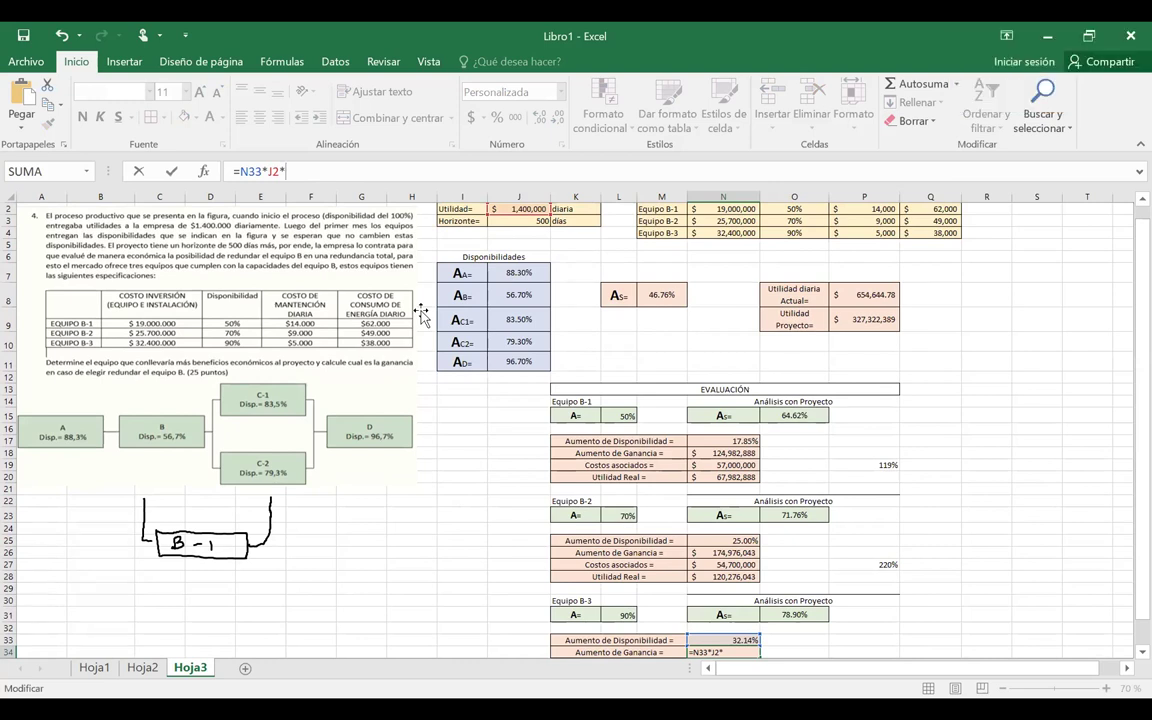
{"action": "left_click", "coordinate": [540, 222]}
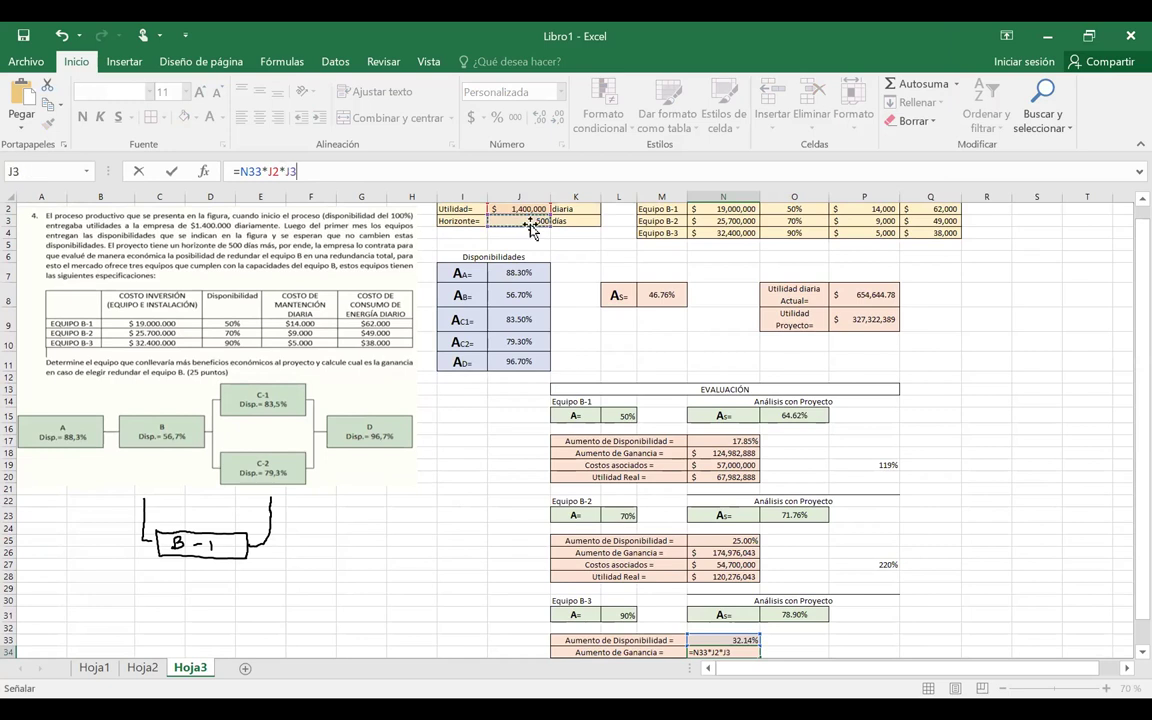
{"action": "key", "text": "Return"}
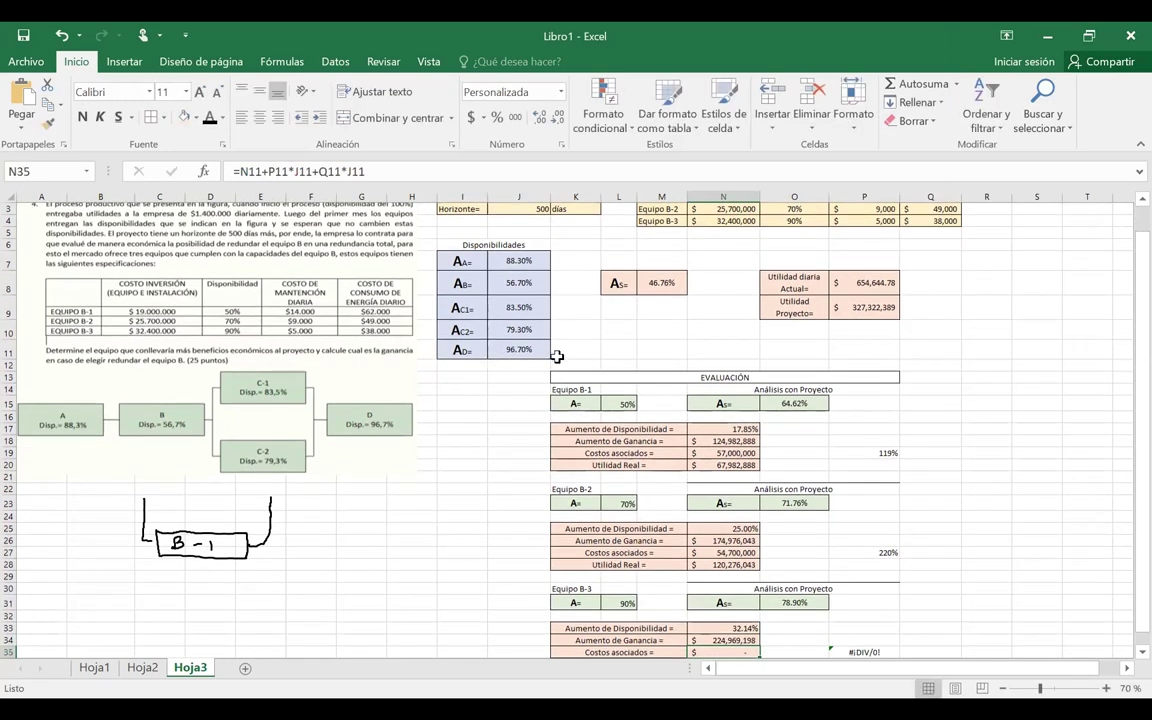
- Rewrite the Equipo B-3 associated costs in N35 as investment plus maintenance and energy costs over the horizon, =N4+P4*J3+Q4*J3
{"action": "scroll", "coordinate": [557, 356], "scroll_direction": "down", "scroll_amount": 1}
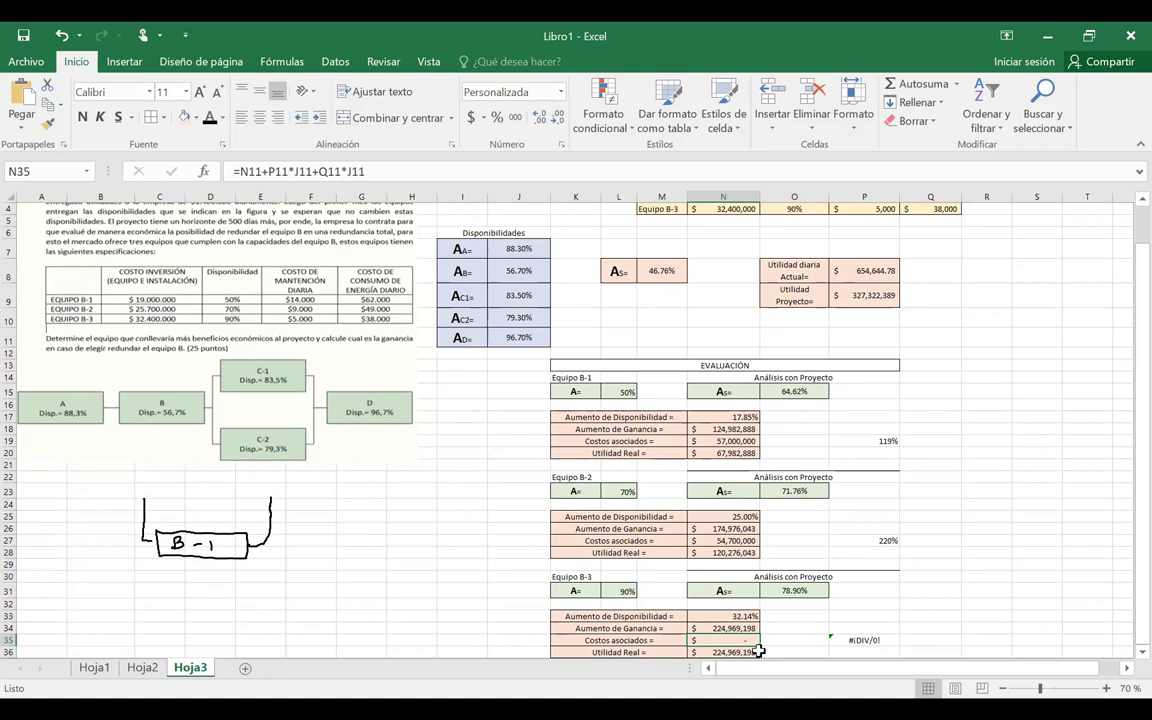
{"action": "type", "text": "="}
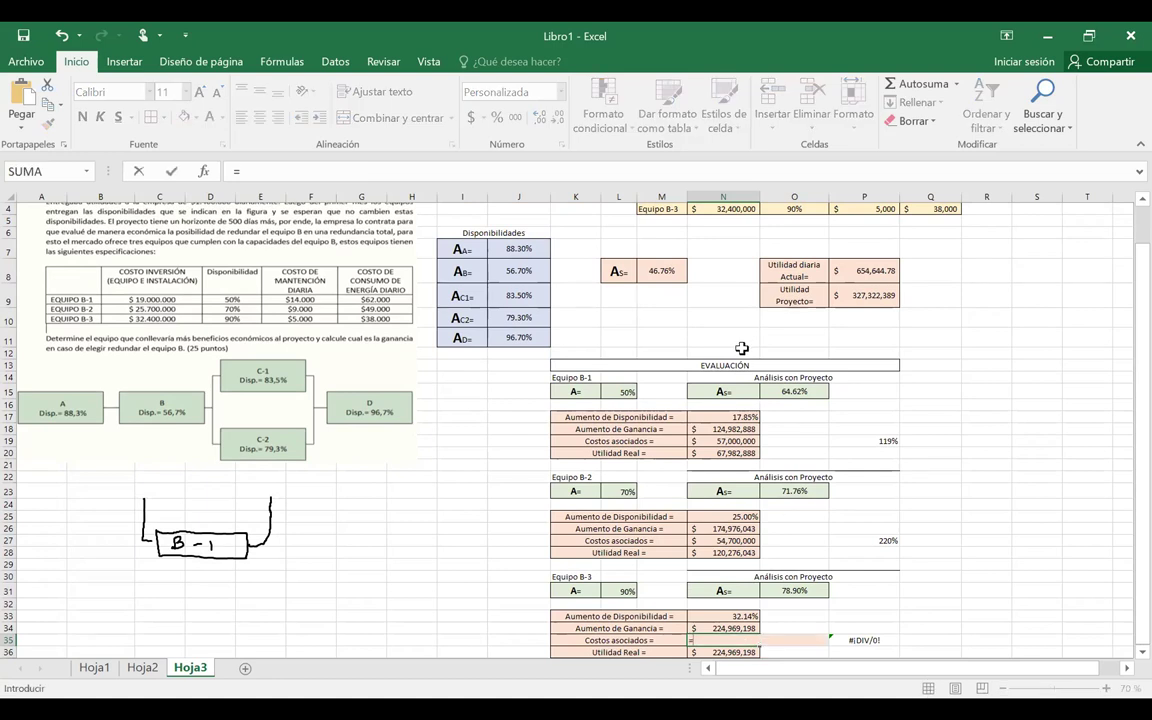
{"action": "left_click", "coordinate": [718, 207]}
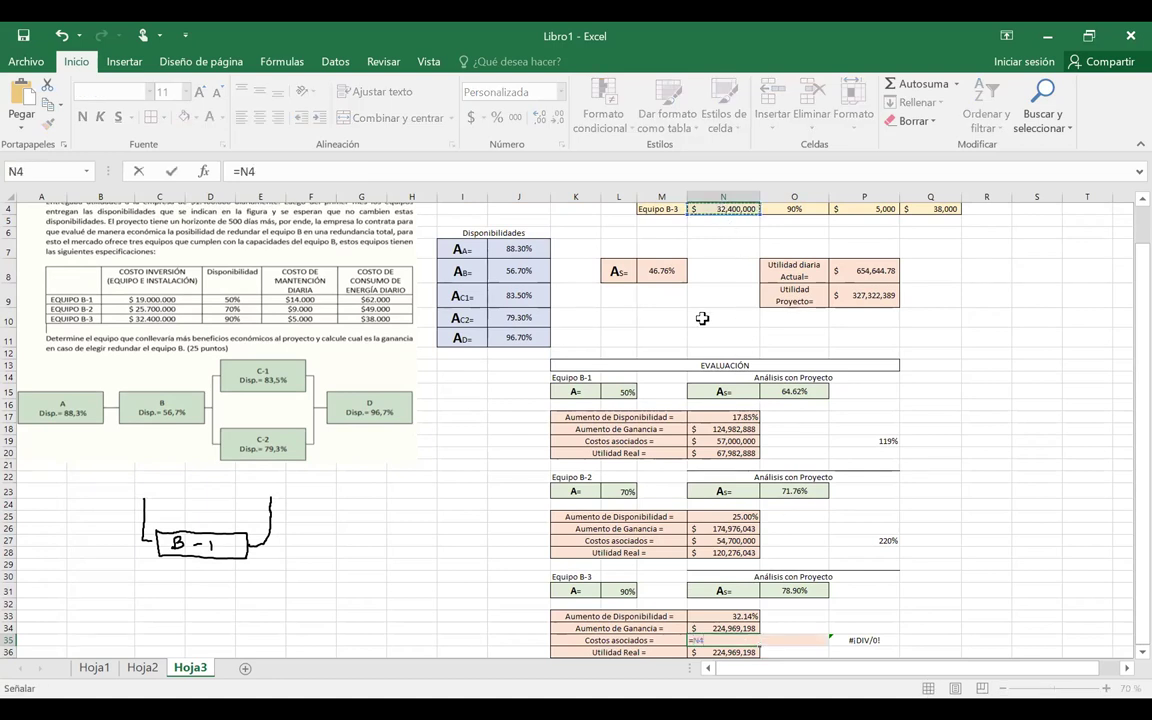
{"action": "scroll", "coordinate": [702, 318], "scroll_direction": "up", "scroll_amount": 1}
{"action": "type", "text": "+"}
{"action": "scroll", "coordinate": [869, 211], "scroll_direction": "up", "scroll_amount": 2}
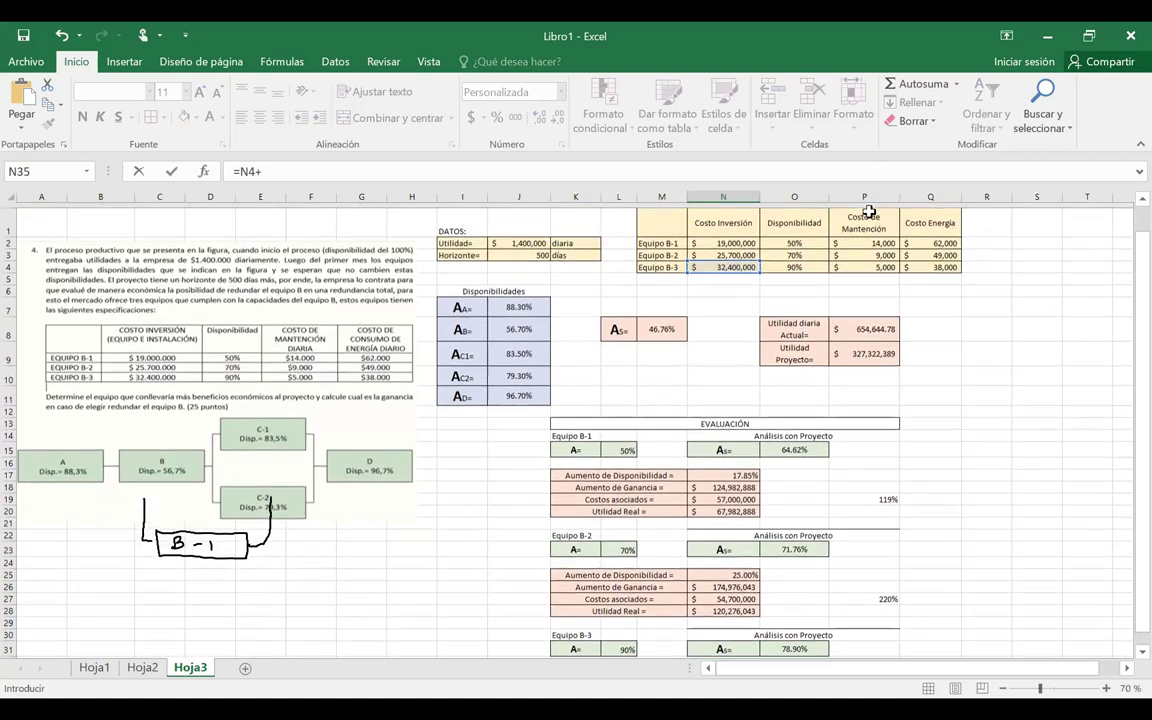
{"action": "left_click", "coordinate": [872, 262]}
{"action": "type", "text": "*"}
{"action": "left_click", "coordinate": [535, 250]}
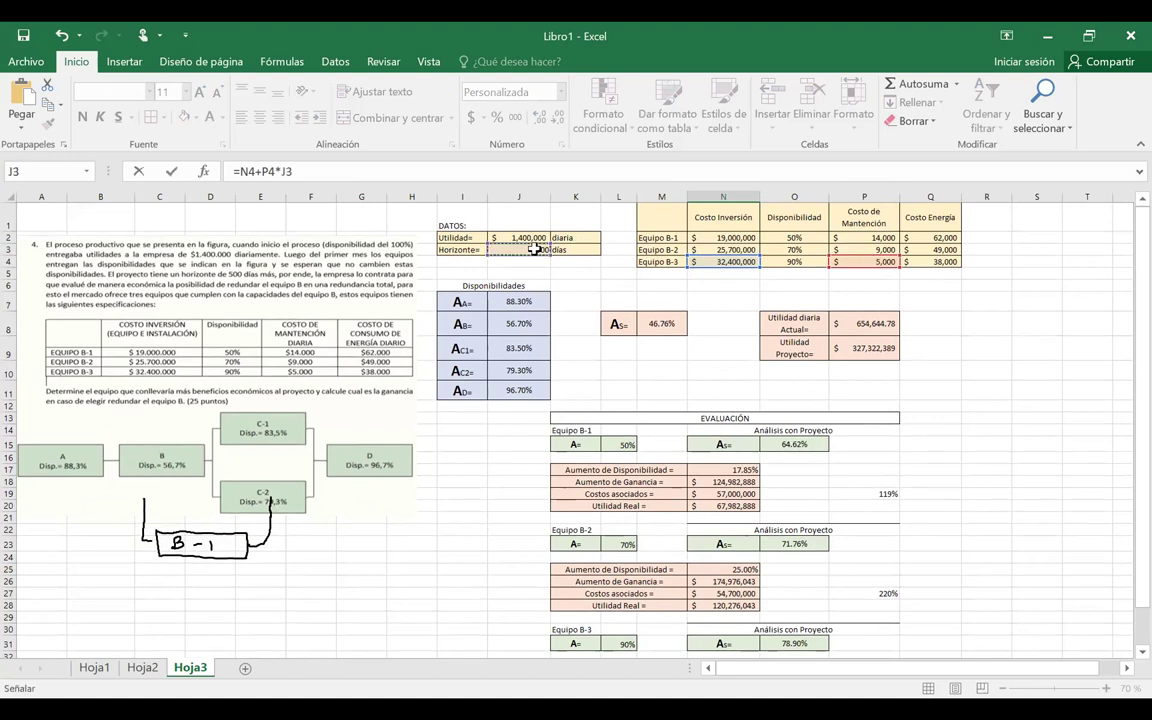
{"action": "type", "text": "+"}
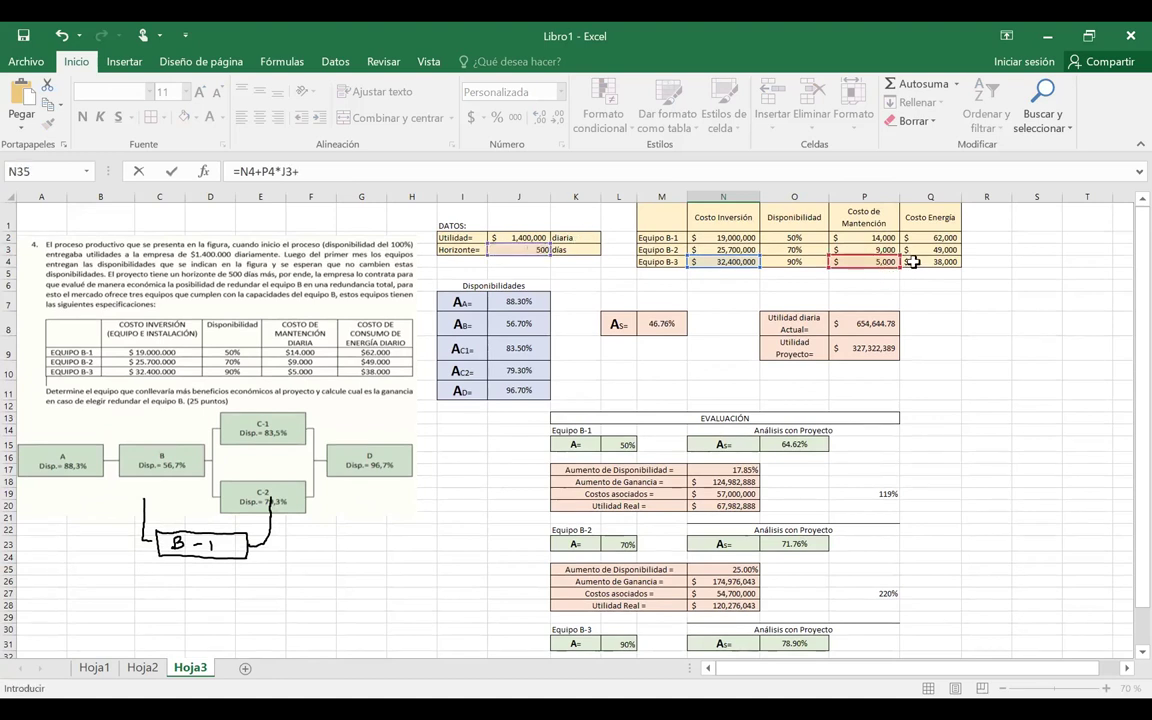
{"action": "left_click", "coordinate": [944, 261]}
{"action": "type", "text": "*"}
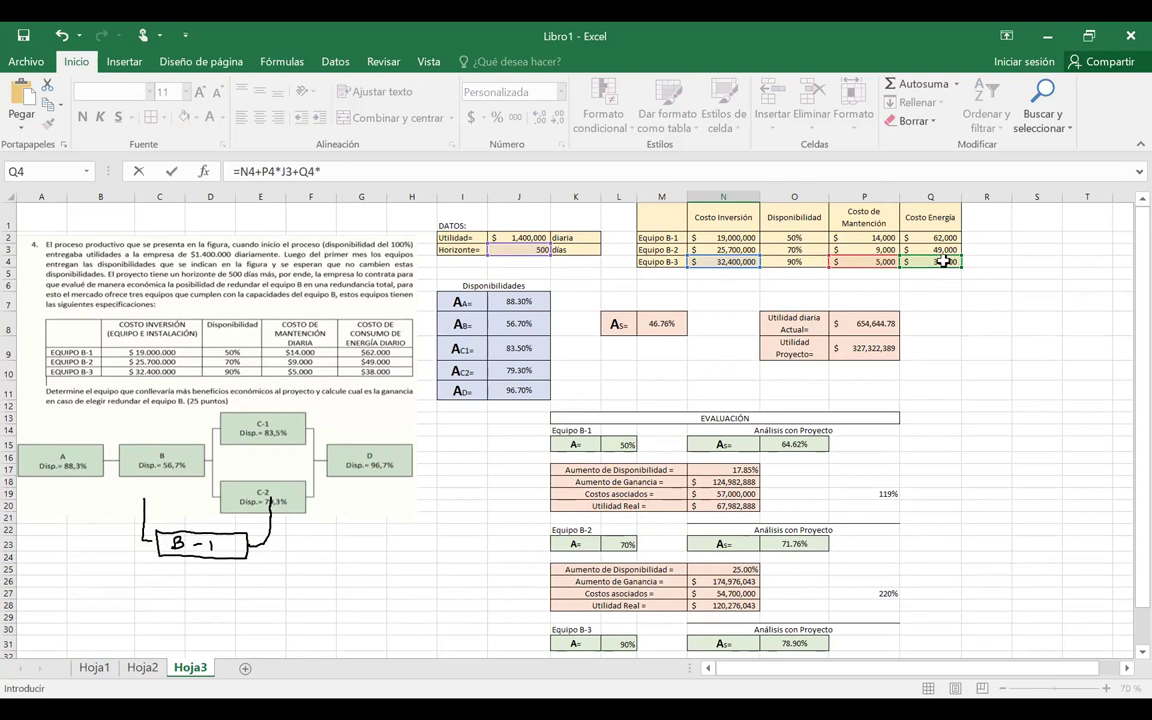
{"action": "left_click", "coordinate": [507, 248]}
{"action": "scroll", "coordinate": [842, 447], "scroll_direction": "down", "scroll_amount": 2}
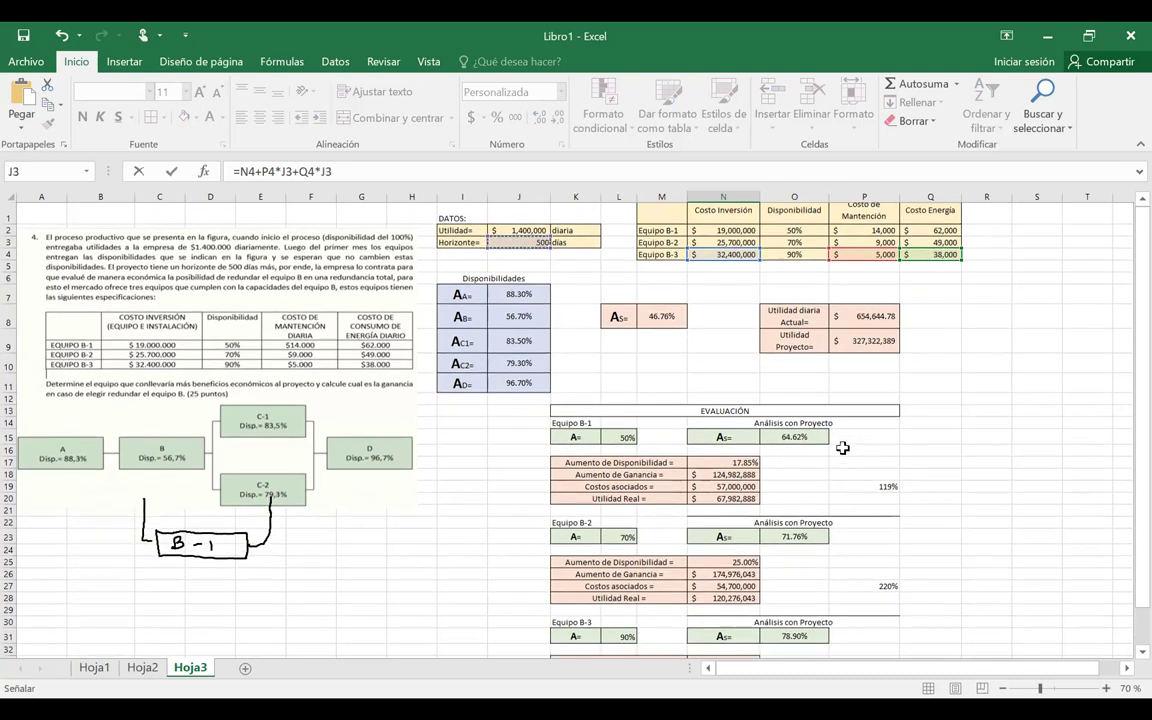
{"action": "scroll", "coordinate": [842, 447], "scroll_direction": "down", "scroll_amount": 1}
{"action": "key", "text": "Return"}
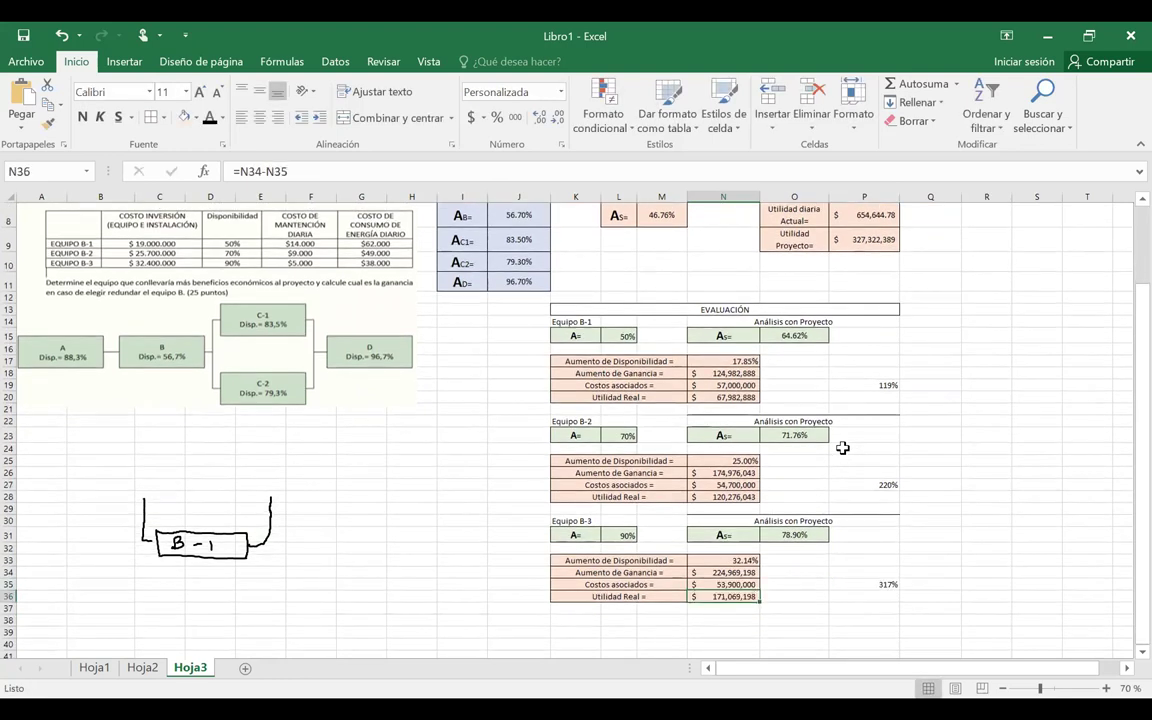
- Compare the associated costs and their formulas for Equipo B-3, B-2 and B-1 in N35, N27 and N19
{"action": "left_click", "coordinate": [751, 587]}
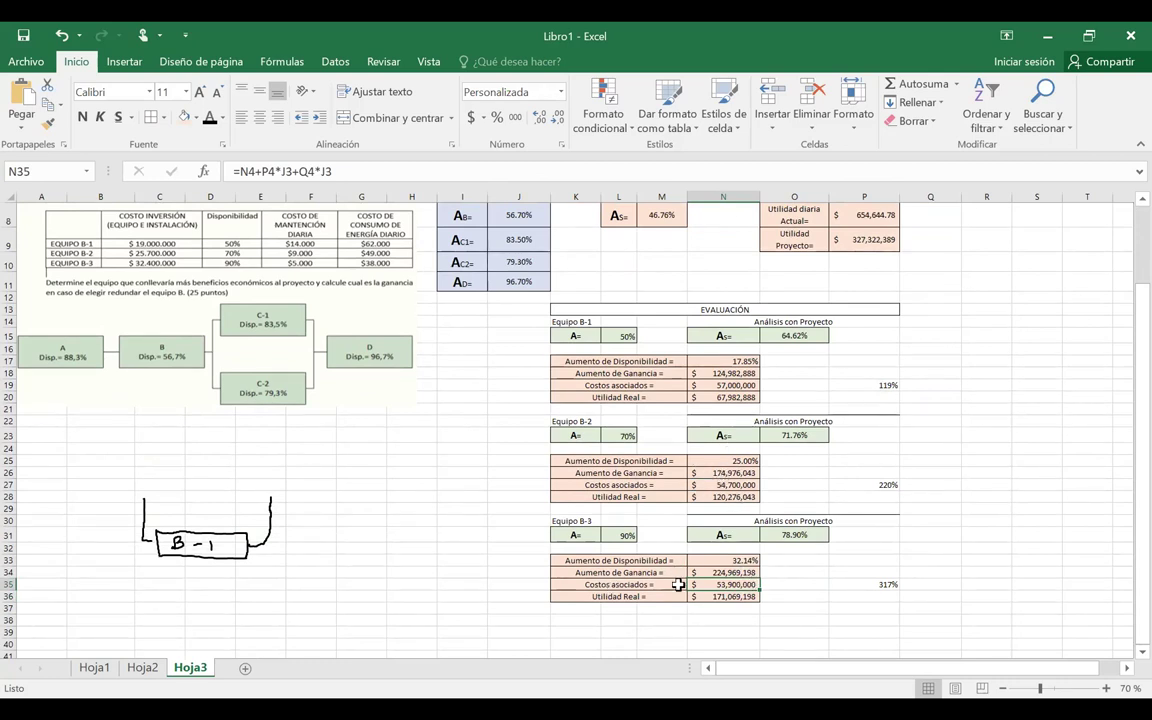
{"action": "left_click_drag", "start_coordinate": [722, 590], "coordinate": [724, 592]}
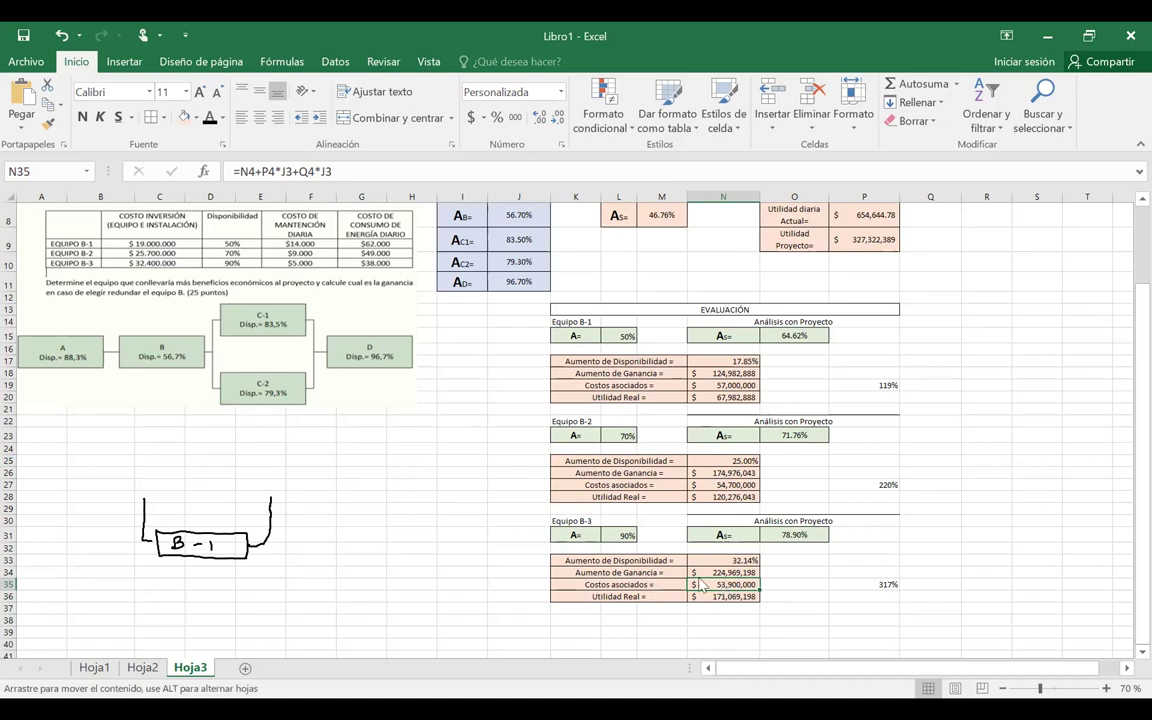
{"action": "left_click", "coordinate": [790, 584]}
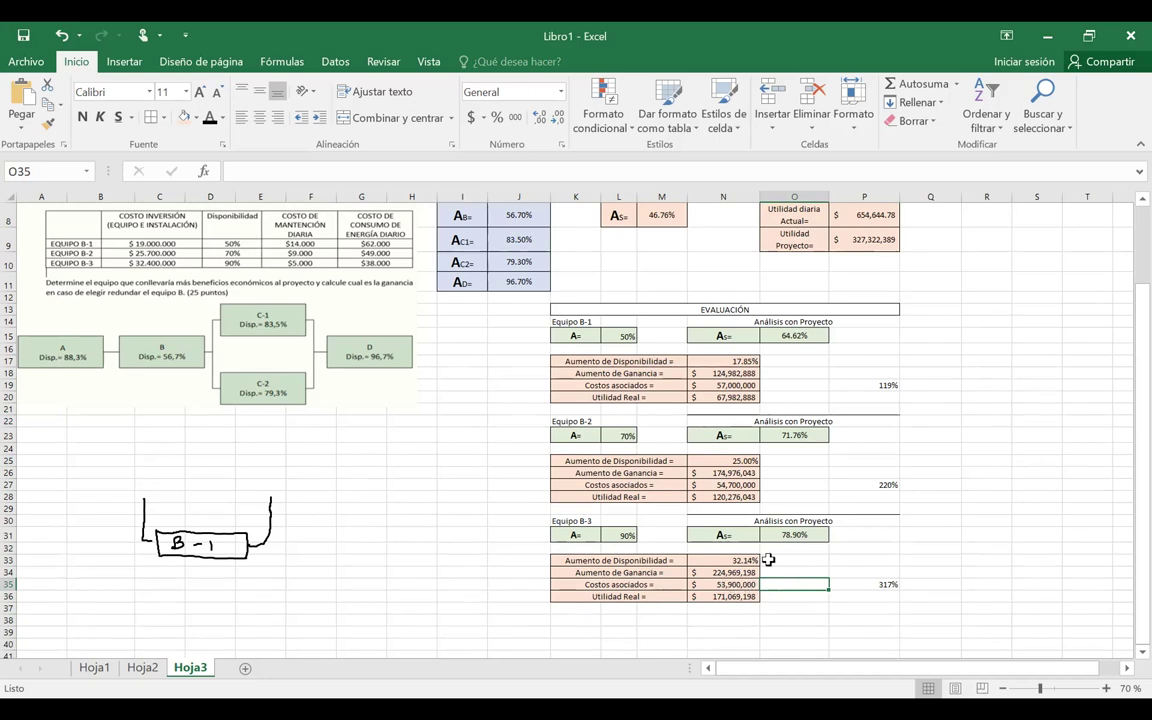
{"action": "left_click", "coordinate": [725, 486]}
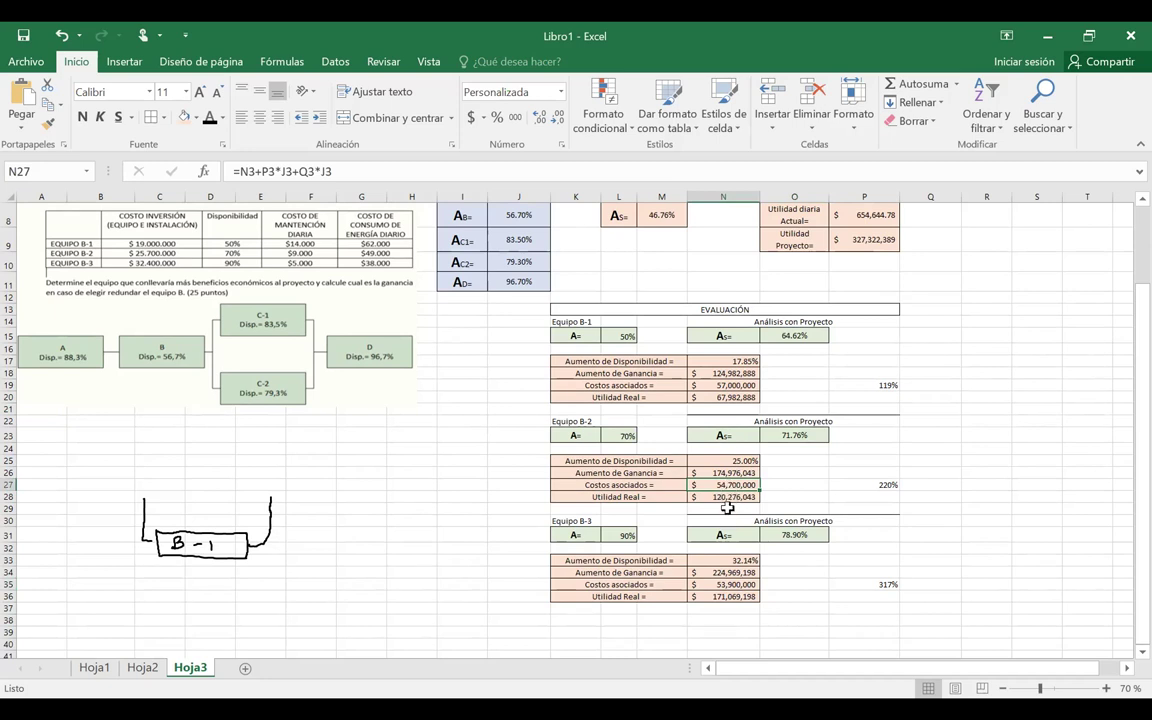
{"action": "left_click", "coordinate": [727, 385]}
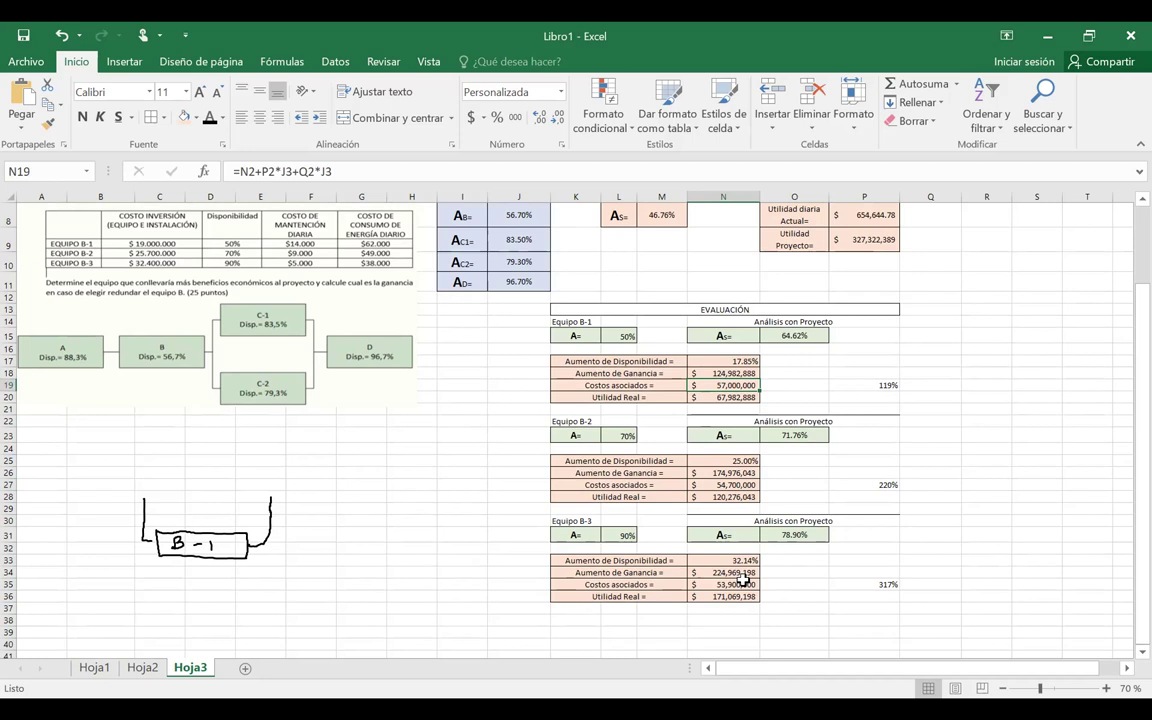
{"action": "scroll", "coordinate": [743, 580], "scroll_direction": "up", "scroll_amount": 1}
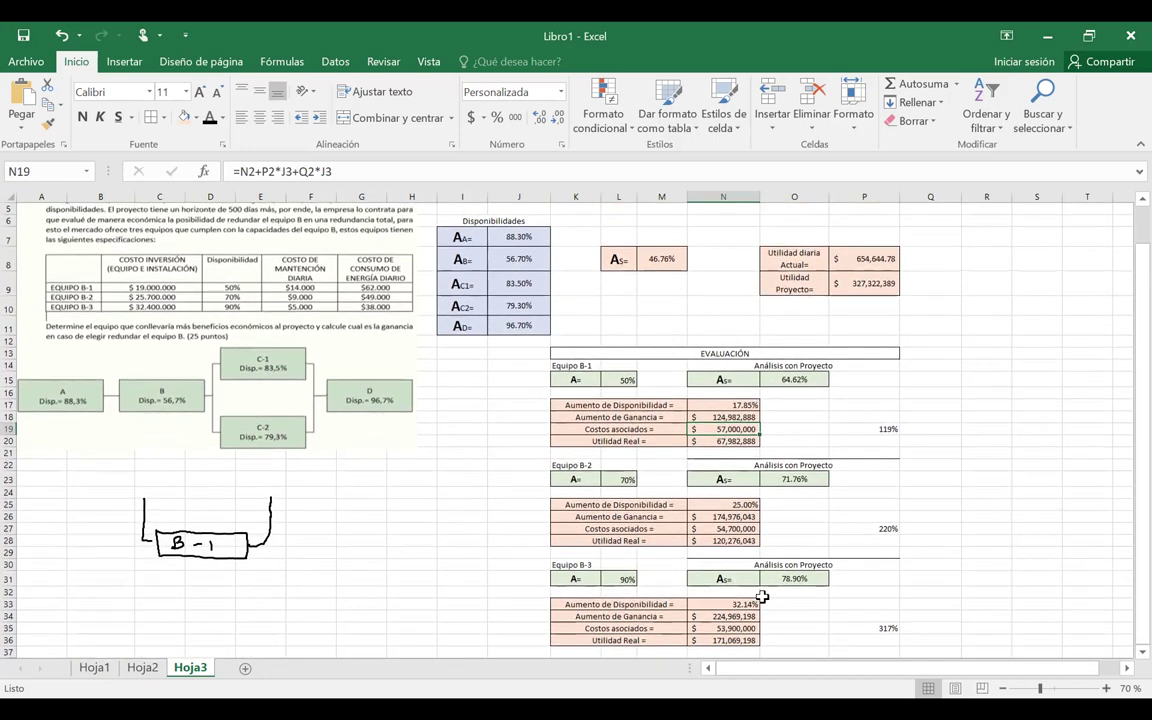
{"action": "left_click", "coordinate": [730, 599]}
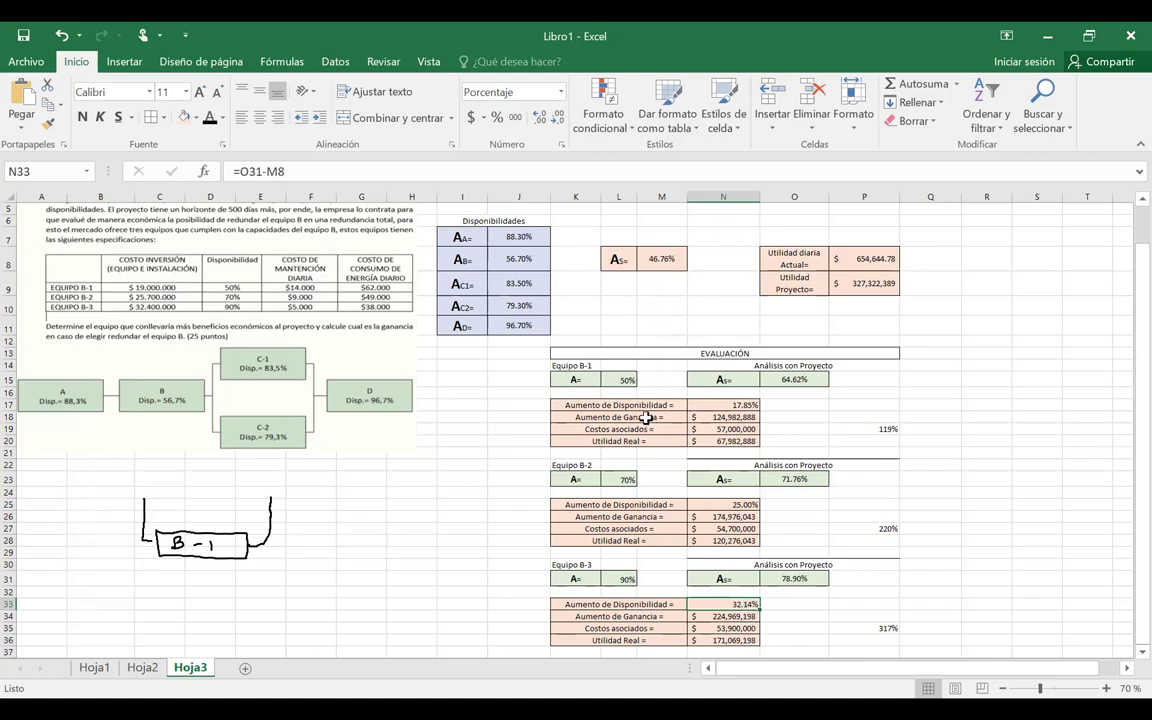
{"action": "left_click", "coordinate": [767, 627]}
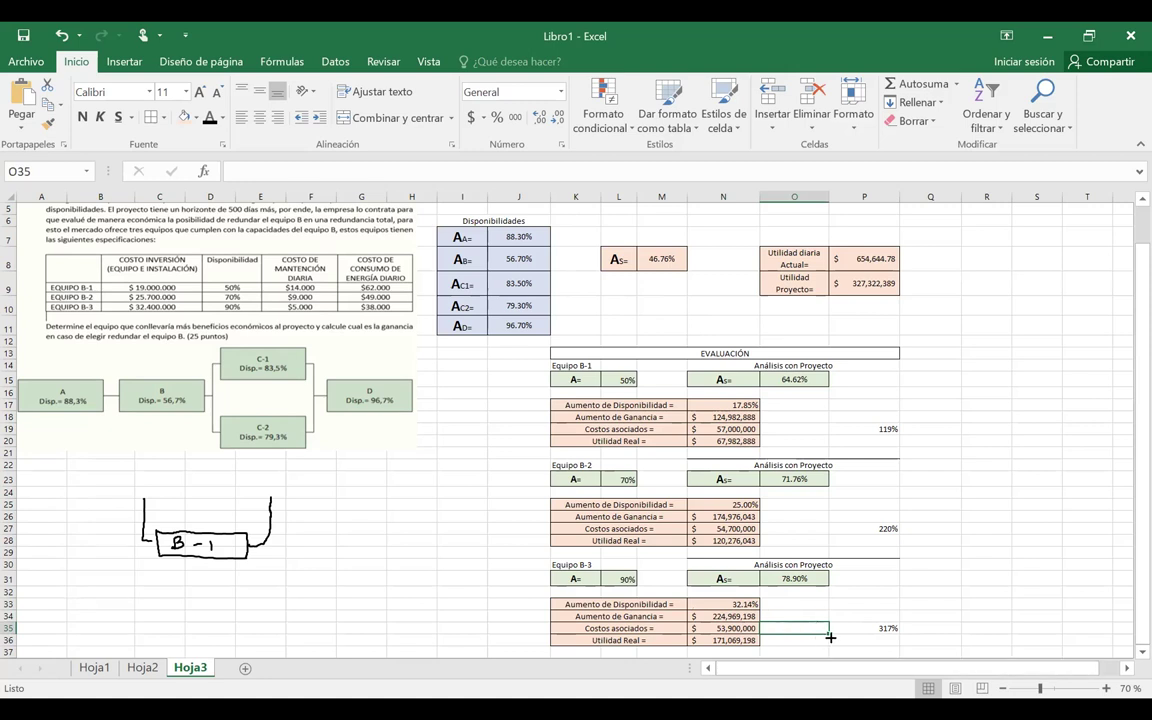
{"action": "right_click", "coordinate": [856, 619]}
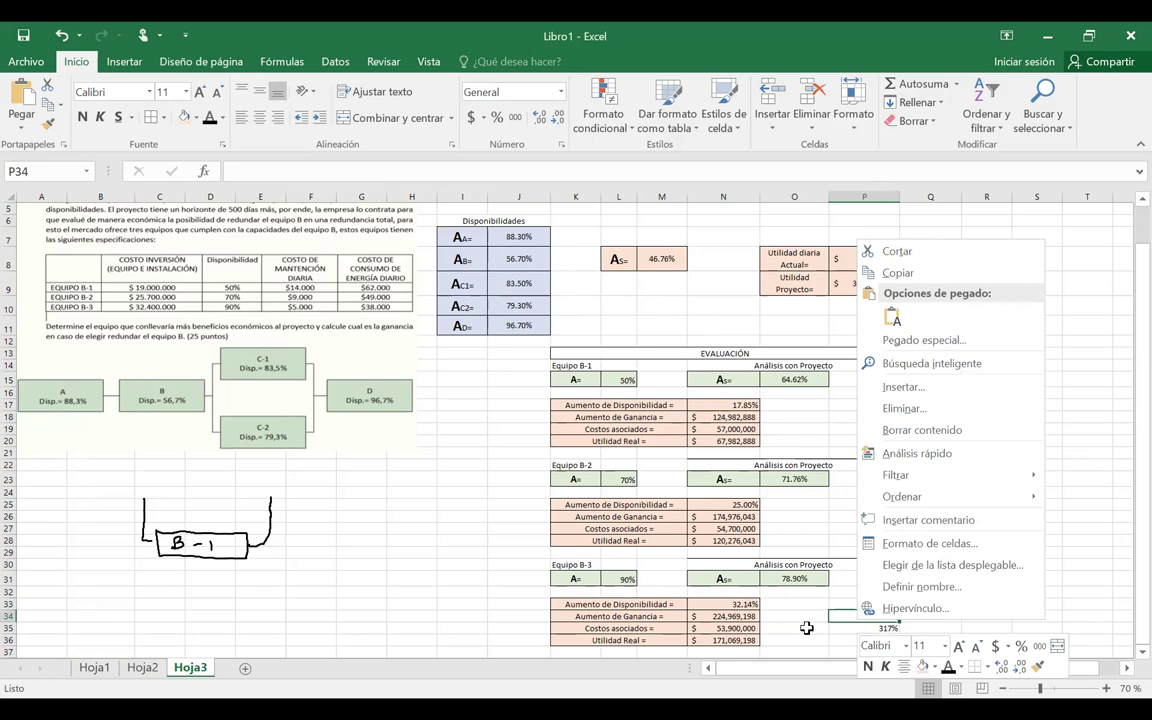
{"action": "left_click", "coordinate": [806, 627]}
{"action": "scroll", "coordinate": [884, 476], "scroll_direction": "up", "scroll_amount": 2}
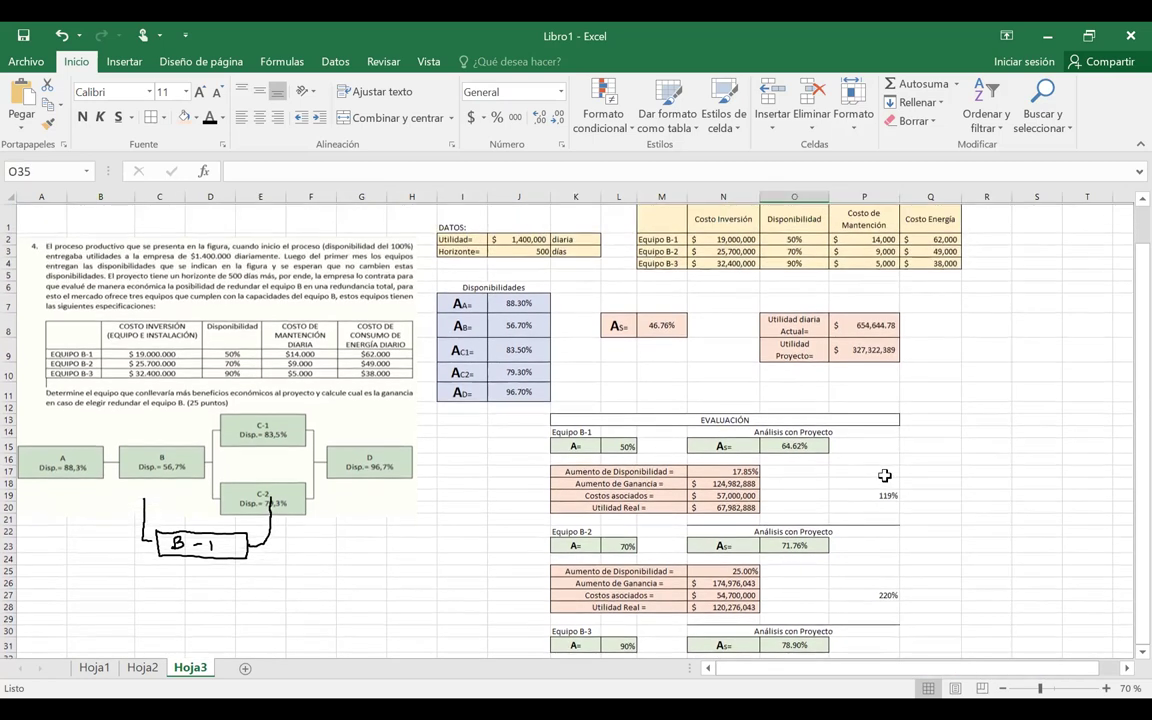
{"action": "scroll", "coordinate": [884, 476], "scroll_direction": "down", "scroll_amount": 2}
{"action": "scroll", "coordinate": [884, 476], "scroll_direction": "up", "scroll_amount": 1}
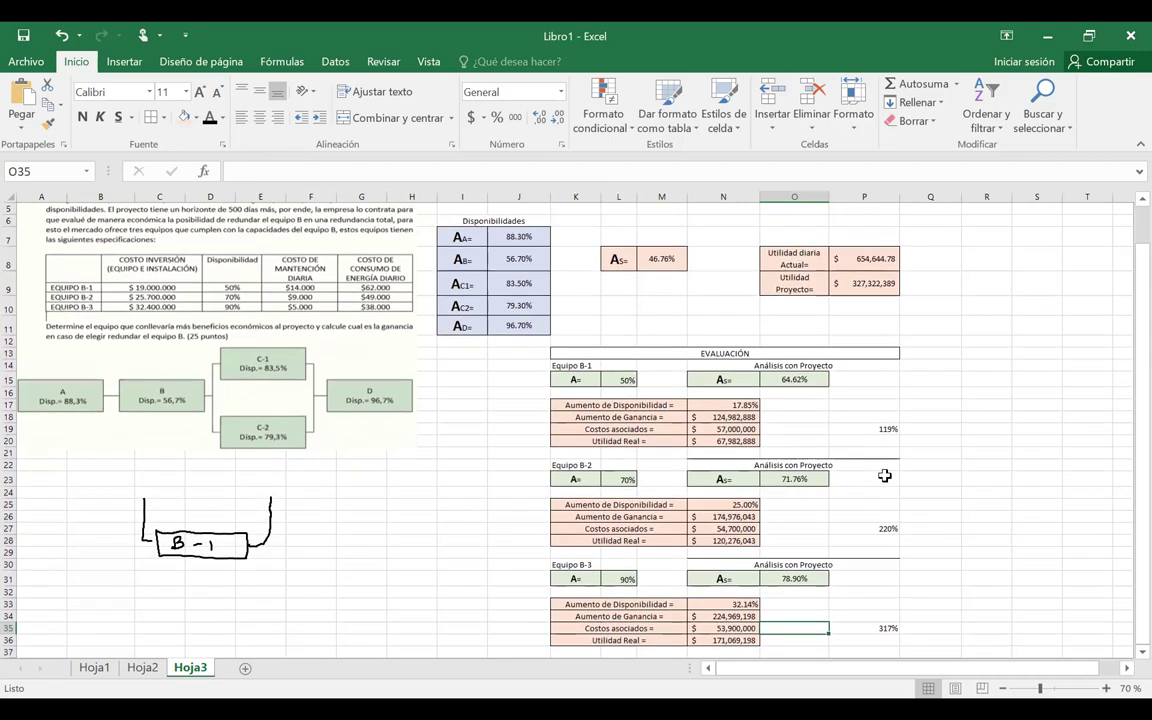
- Enter the heading Resuñltados in R7, to the right of the current profit figures
{"action": "scroll", "coordinate": [884, 476], "scroll_direction": "up", "scroll_amount": 2}
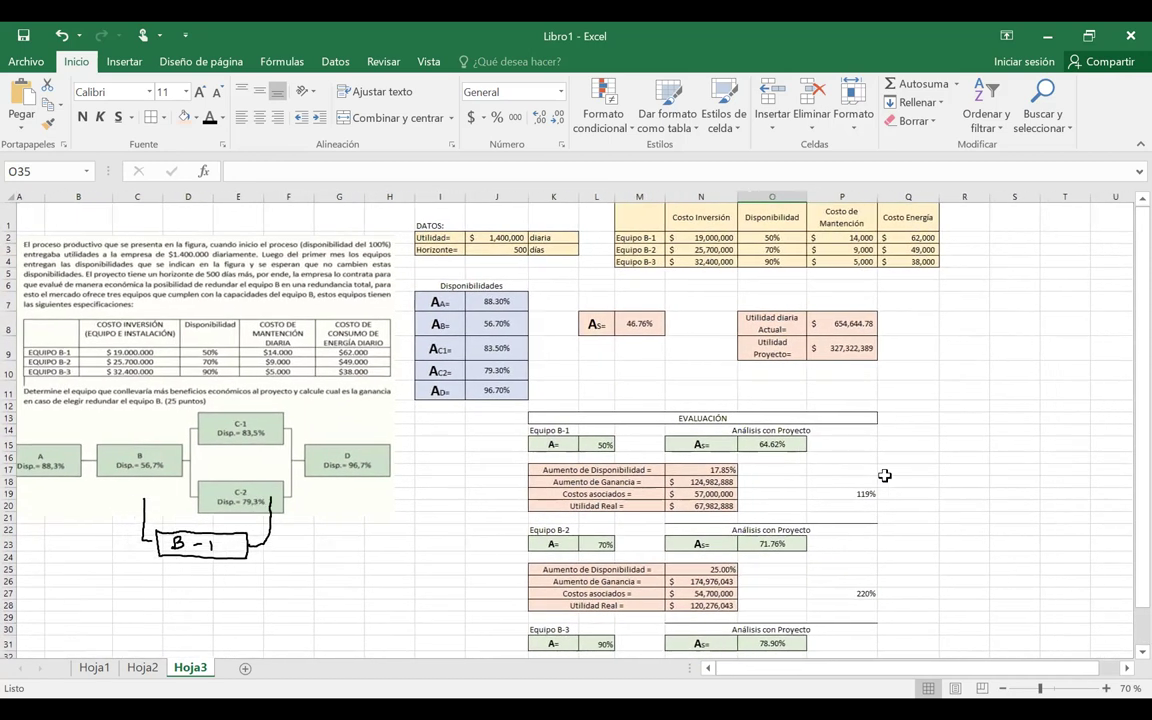
{"action": "scroll", "coordinate": [884, 476], "scroll_direction": "right", "scroll_amount": 1}
{"action": "left_click", "coordinate": [929, 297]}
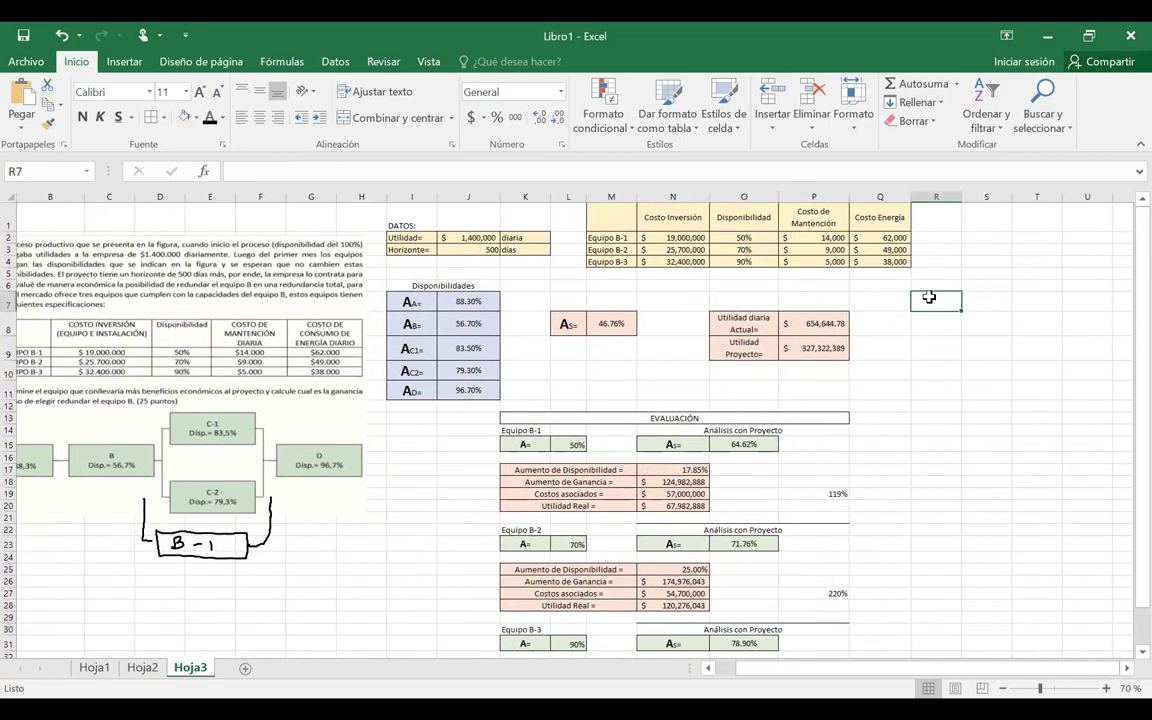
{"action": "type", "text": "REsuñltados"}
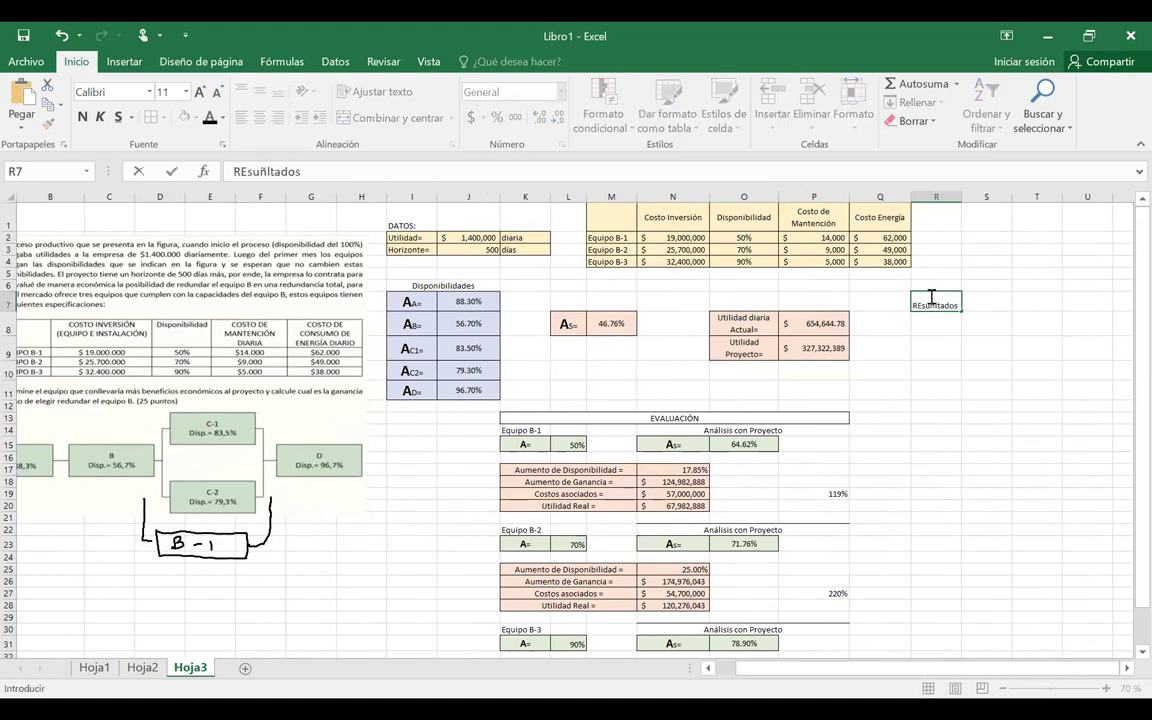
{"action": "key", "text": "Return"}
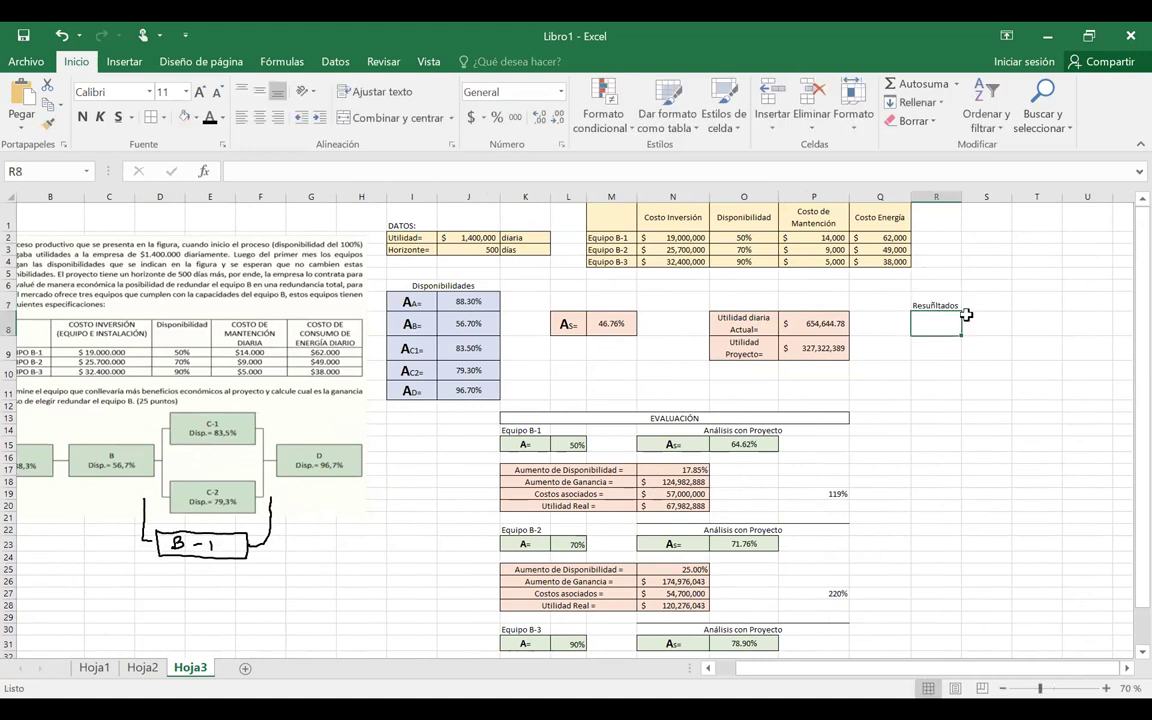
- Link R8 to the first equipment name with =M2 and fill the formula down through R10
{"action": "type", "text": "="}
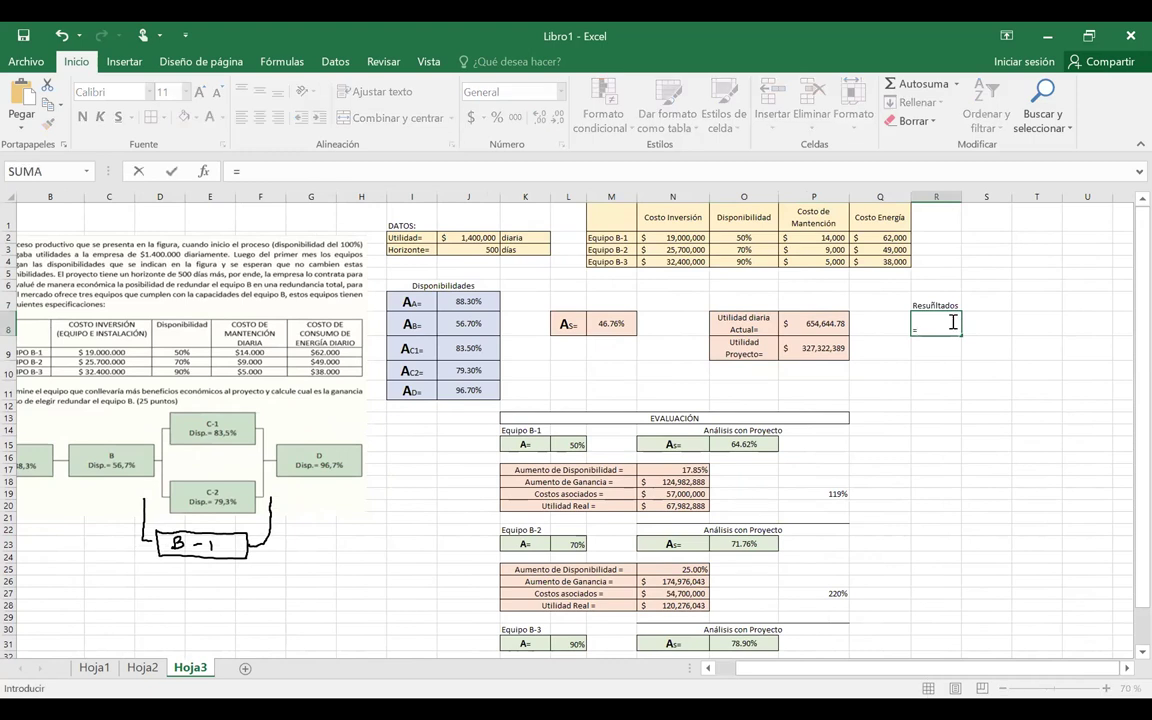
{"action": "left_click", "coordinate": [596, 240]}
{"action": "key", "text": "Return"}
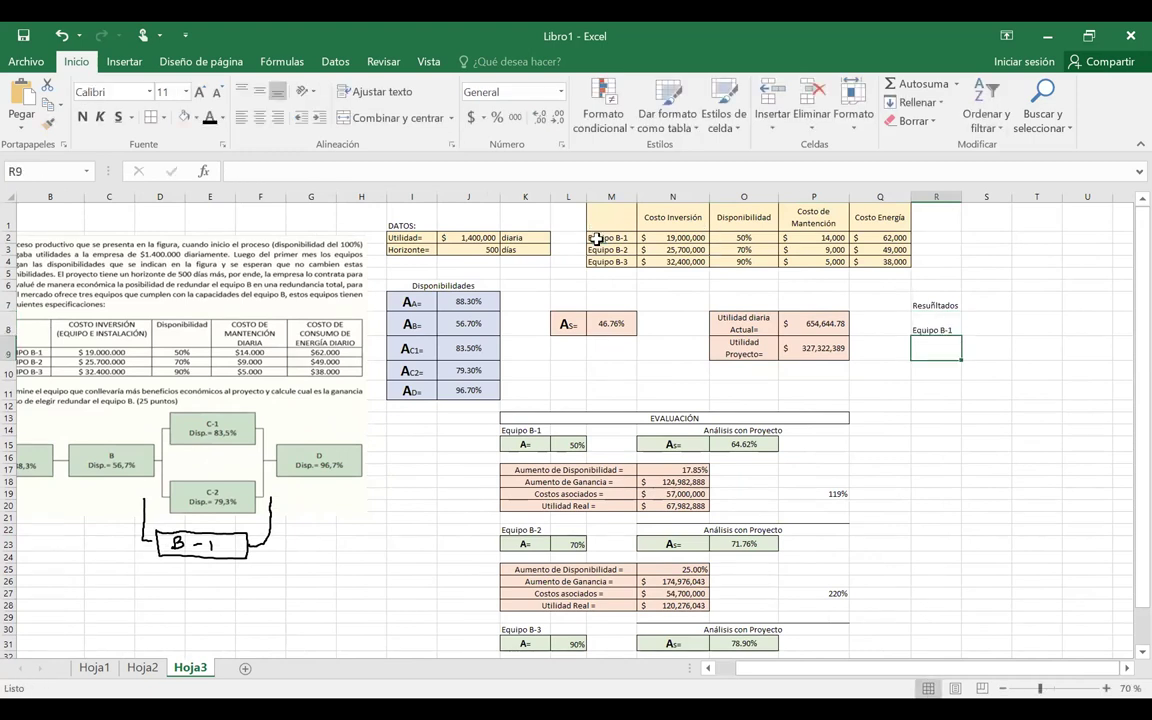
{"action": "left_click", "coordinate": [945, 328]}
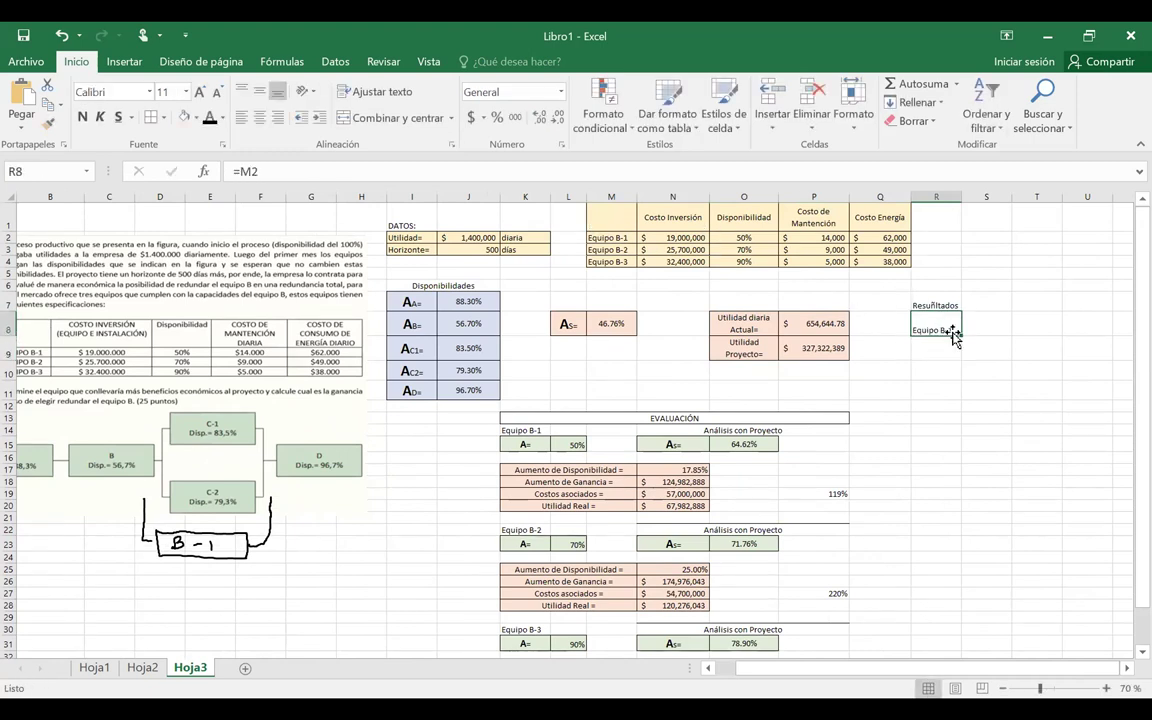
{"action": "left_click_drag", "start_coordinate": [960, 337], "coordinate": [960, 376]}
- Link S8 and S9 to the Utilidad Real of Equipo B-1 and Equipo B-2, using =N20 and =N28
{"action": "left_click", "coordinate": [986, 323]}
{"action": "type", "text": "="}
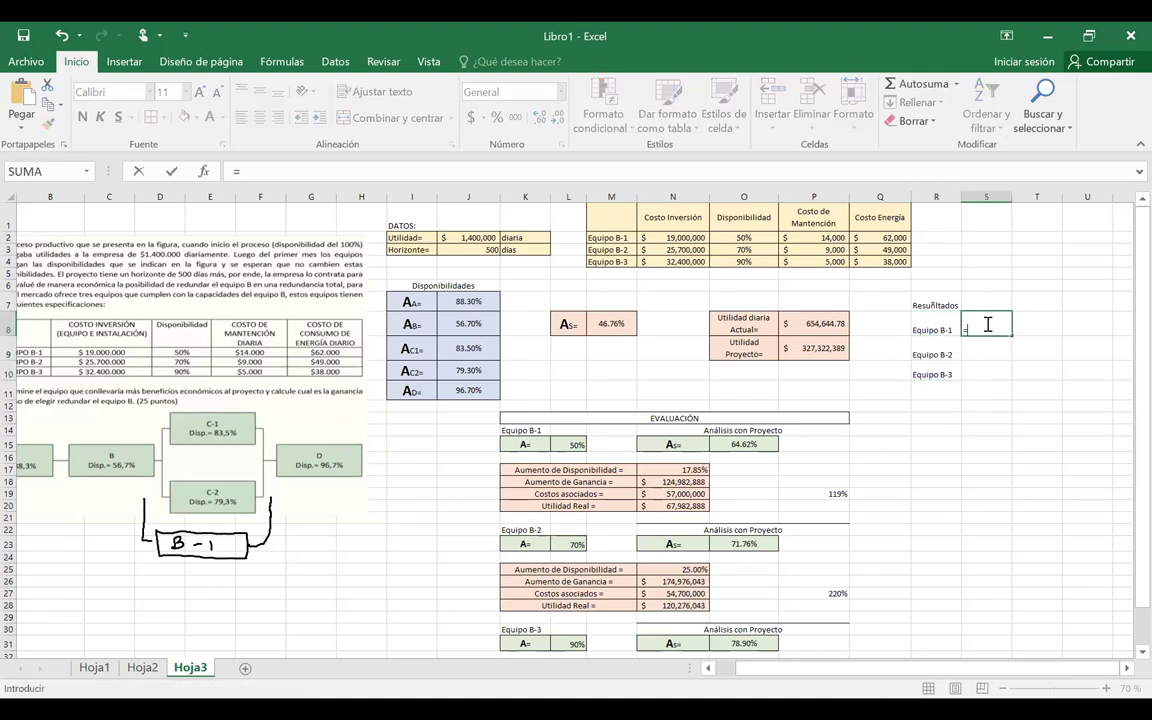
{"action": "left_click", "coordinate": [689, 507]}
{"action": "key", "text": "Return"}
{"action": "type", "text": "="}
{"action": "left_click", "coordinate": [689, 606]}
{"action": "key", "text": "Return"}
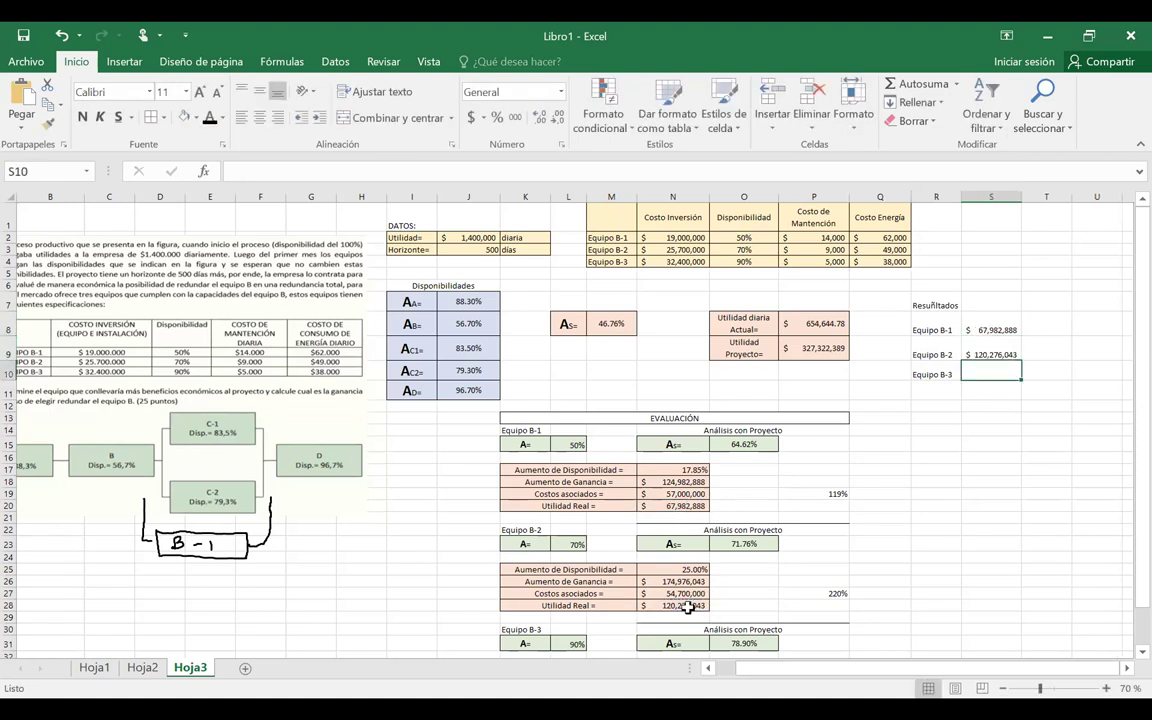
- Link S10 to the Utilidad Real of Equipo B-3 with =N36
{"action": "type", "text": "0"}
{"action": "scroll", "coordinate": [689, 610], "scroll_direction": "down", "scroll_amount": 2}
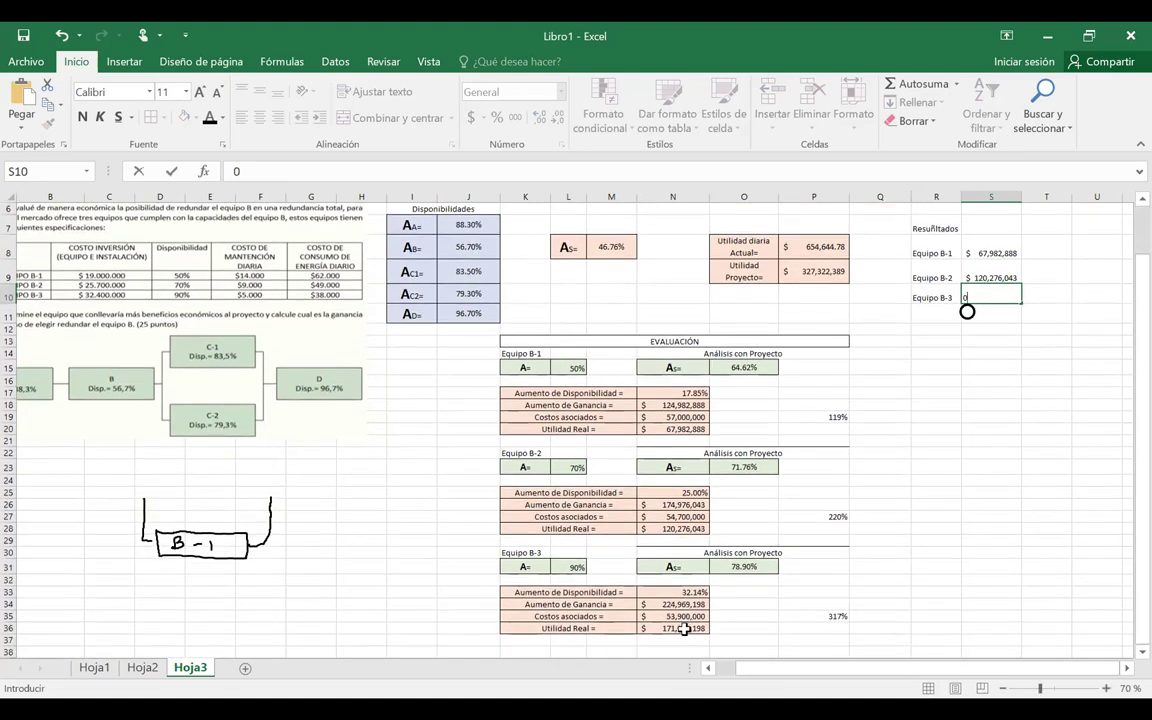
{"action": "left_click", "coordinate": [686, 628]}
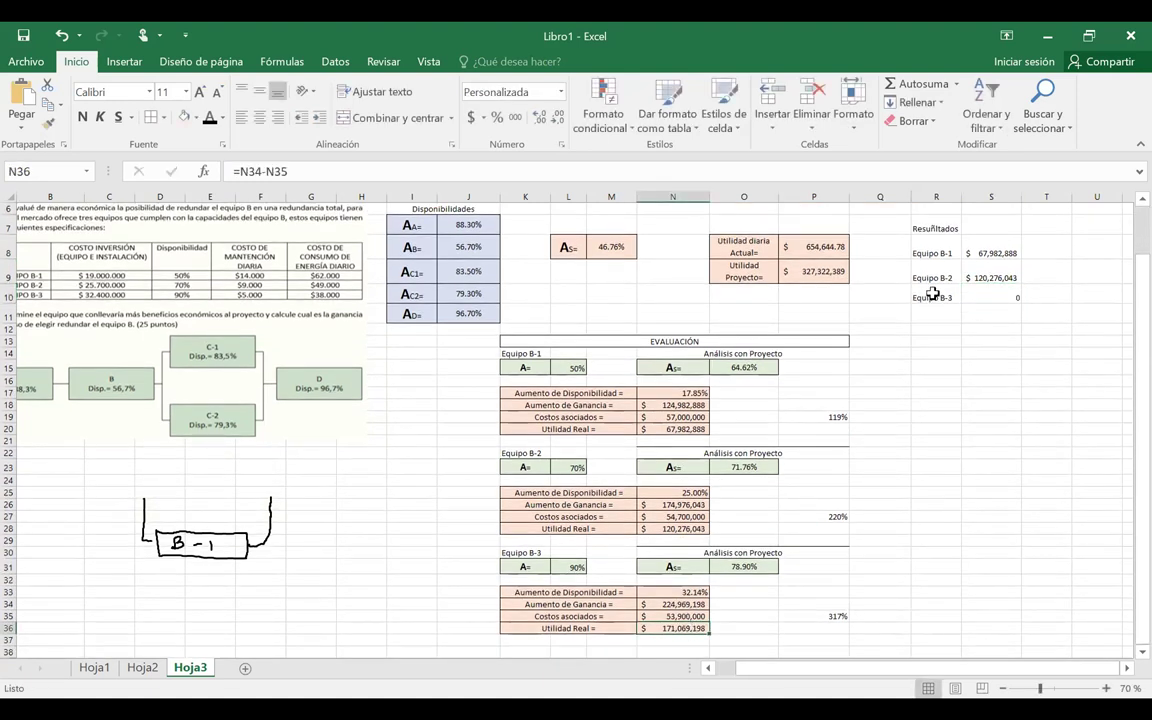
{"action": "left_click", "coordinate": [1006, 295]}
{"action": "type", "text": "="}
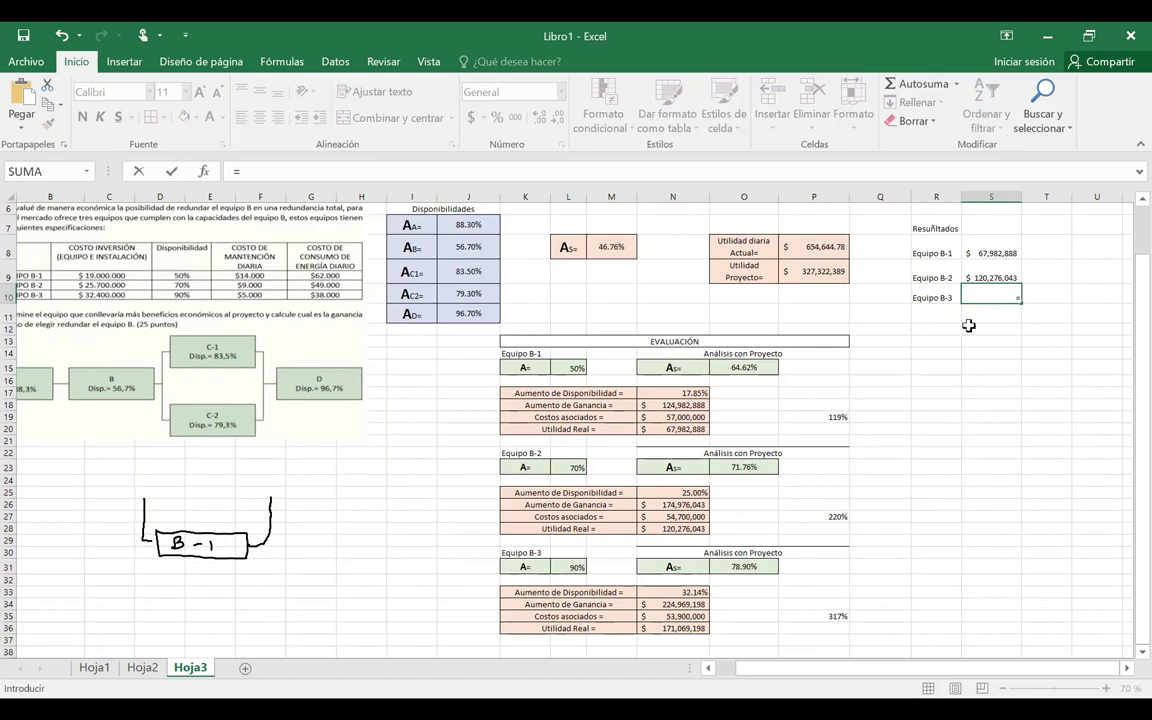
{"action": "left_click", "coordinate": [672, 630]}
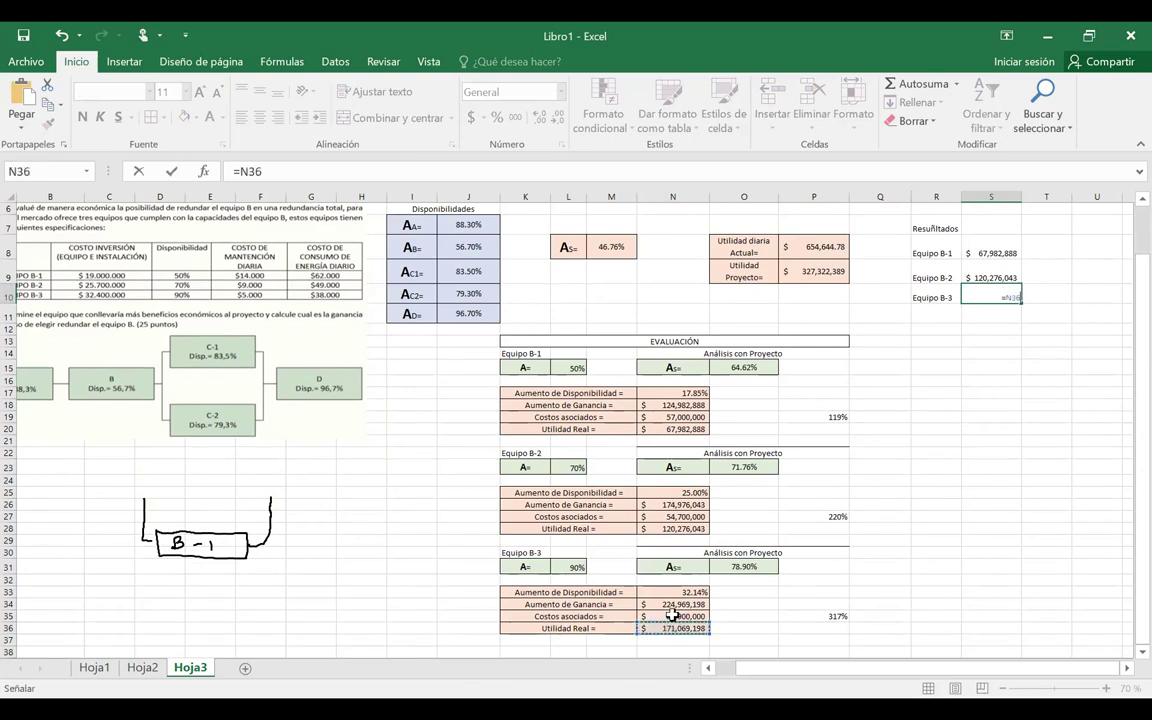
{"action": "key", "text": "Return"}
{"action": "scroll", "coordinate": [672, 616], "scroll_direction": "up", "scroll_amount": 2}
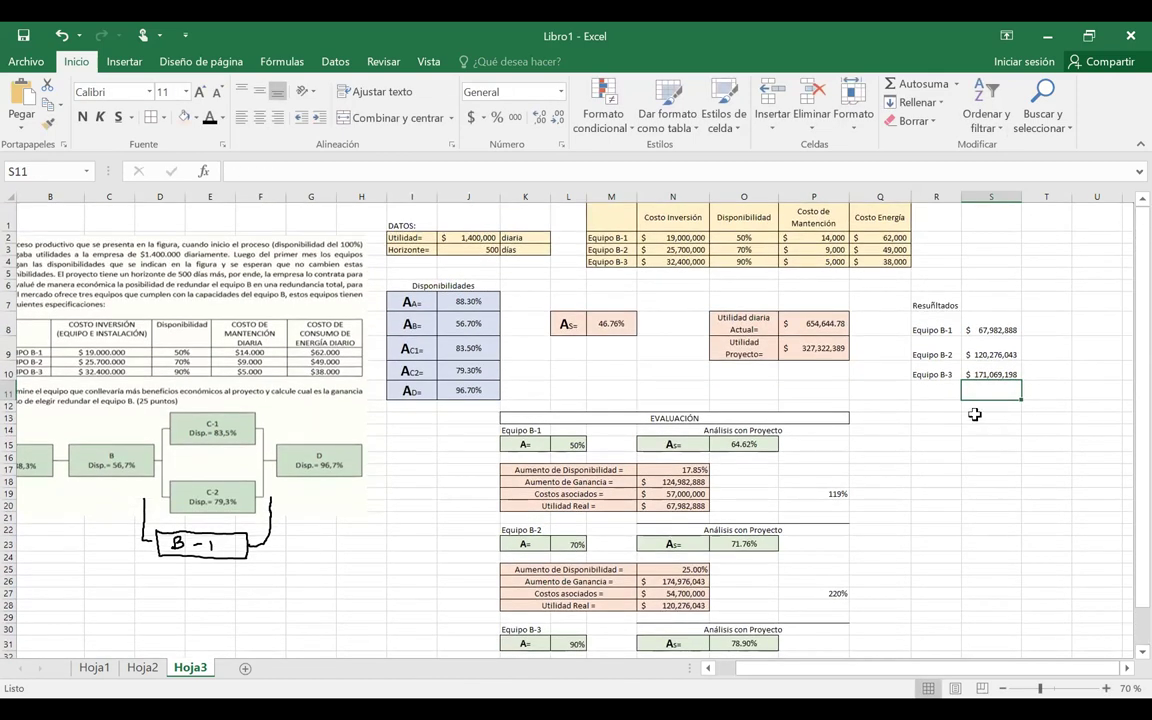
- Give the results table R8:S10 a green fill and borders around all its cells
{"action": "left_click_drag", "start_coordinate": [935, 330], "coordinate": [992, 370]}
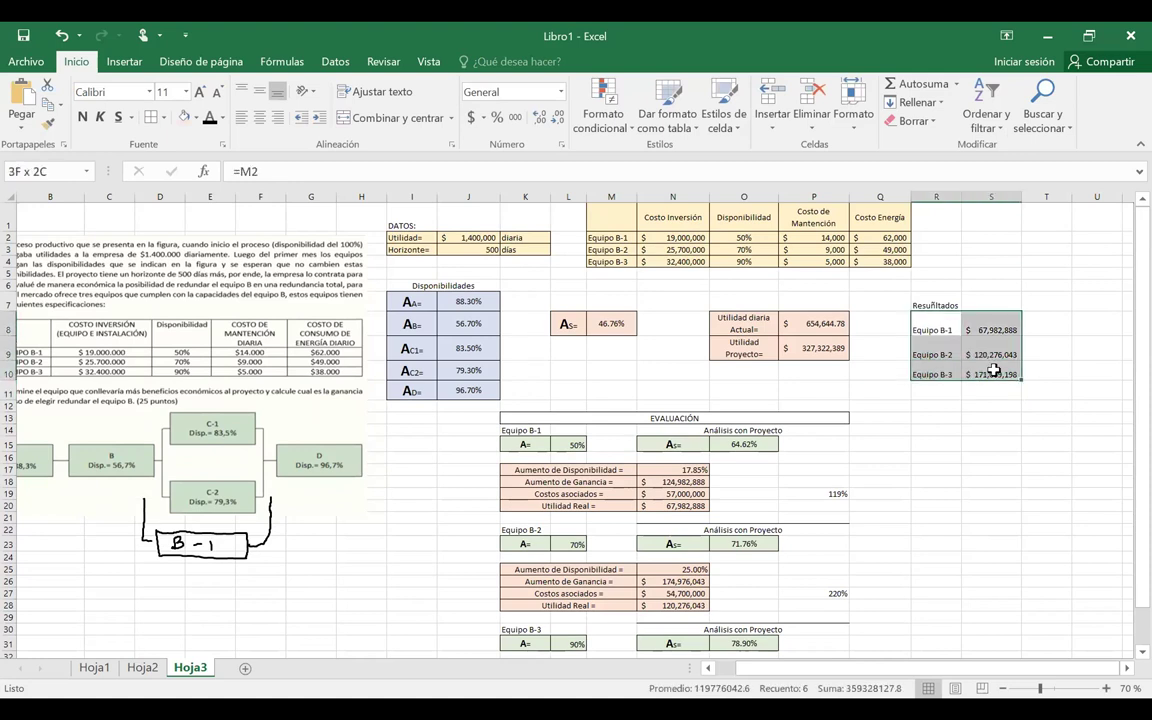
{"action": "left_click", "coordinate": [196, 118]}
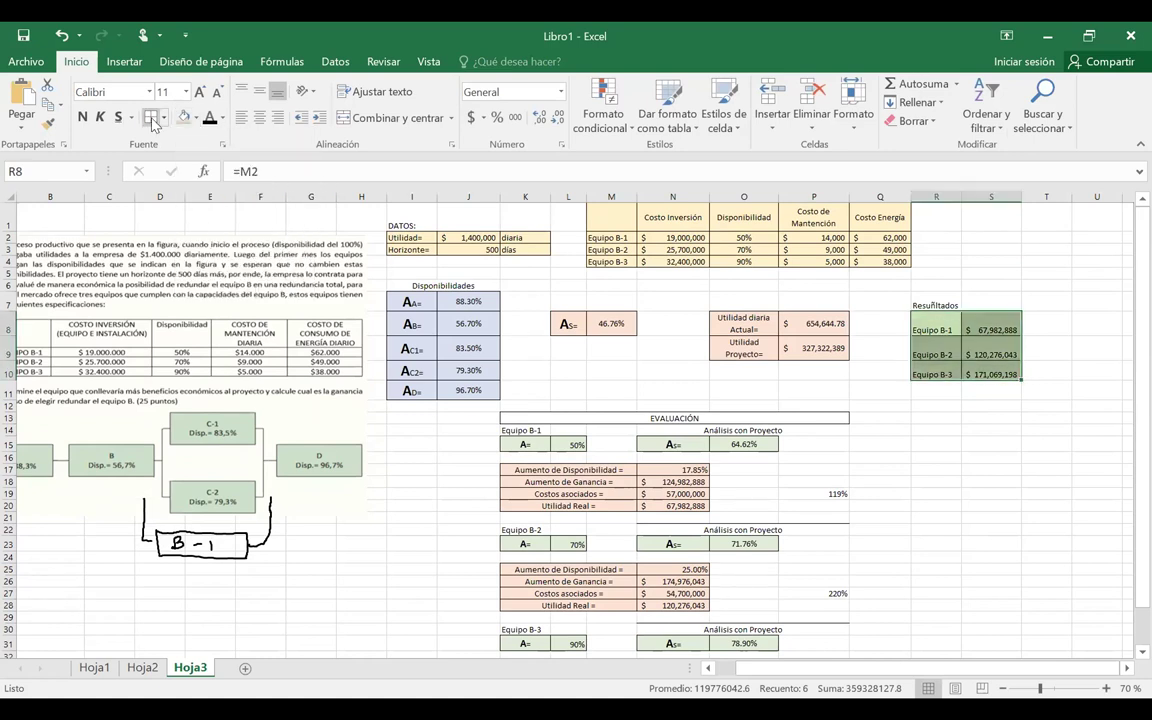
- Try a project horizon of 30 days in J3 to test the results table, and undo the change
{"action": "left_click", "coordinate": [477, 252]}
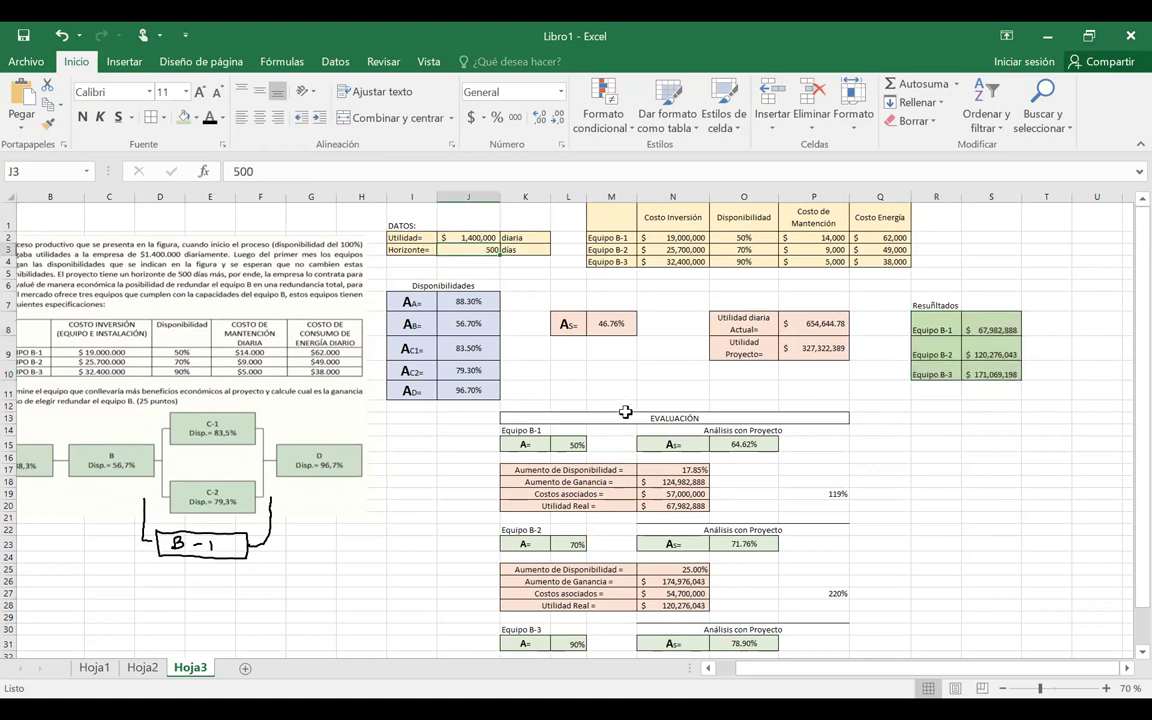
{"action": "type", "text": "30"}
{"action": "key", "text": "Return"}
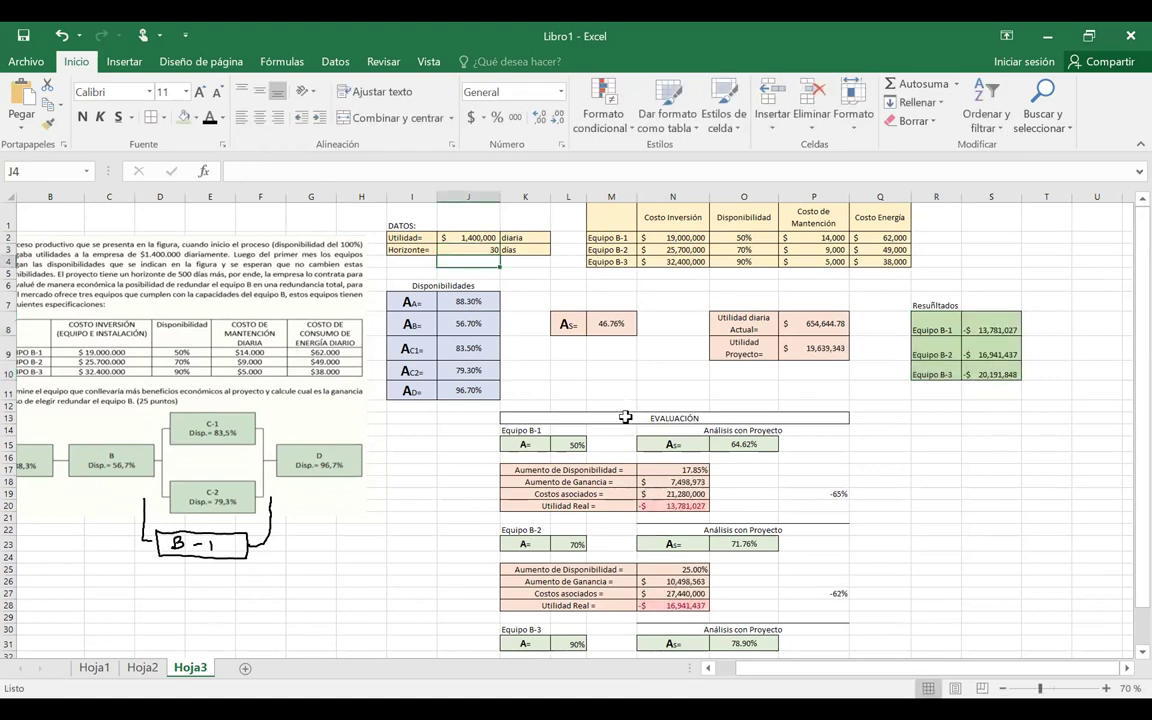
{"action": "mouse_move", "coordinate": [975, 376]}
{"action": "left_mouse_down"}
{"action": "mouse_move", "coordinate": [972, 303]}
{"action": "mouse_move", "coordinate": [987, 368]}
{"action": "left_mouse_up"}
{"action": "key", "text": "ctrl+z"}
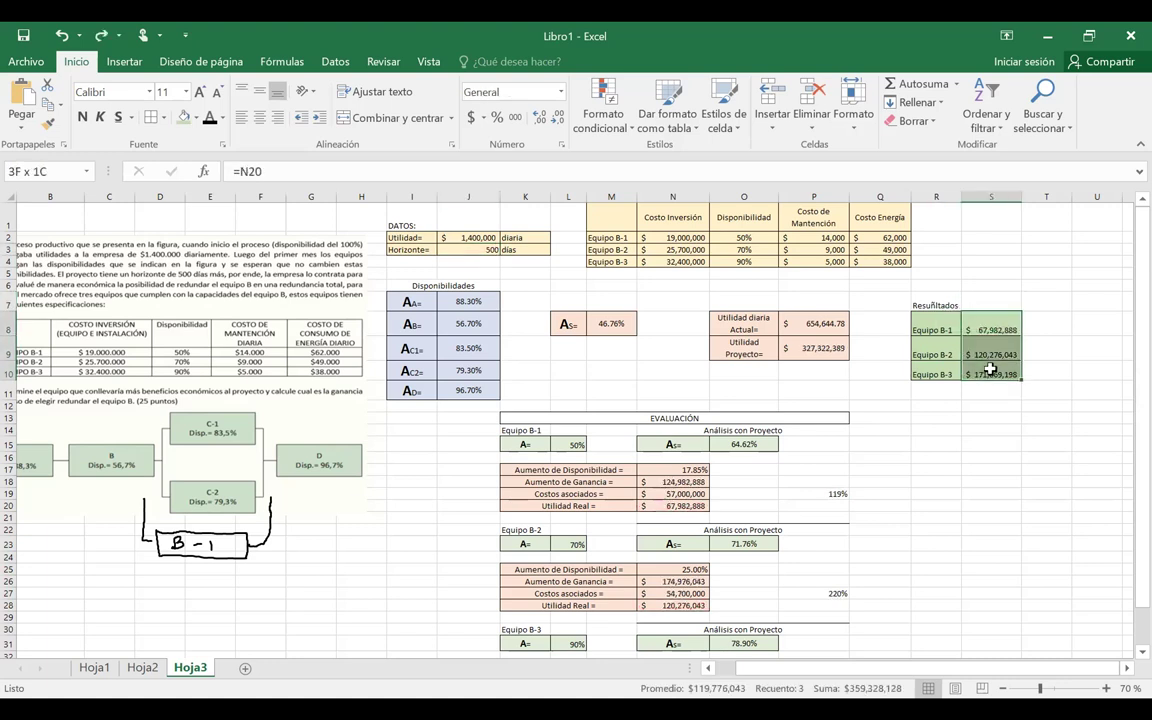
- Add a less-than highlighting rule to S8:S10 that compares with =$A$19 and uses Relleno rojo claro con texto rojo oscuro
{"action": "left_click", "coordinate": [601, 130]}
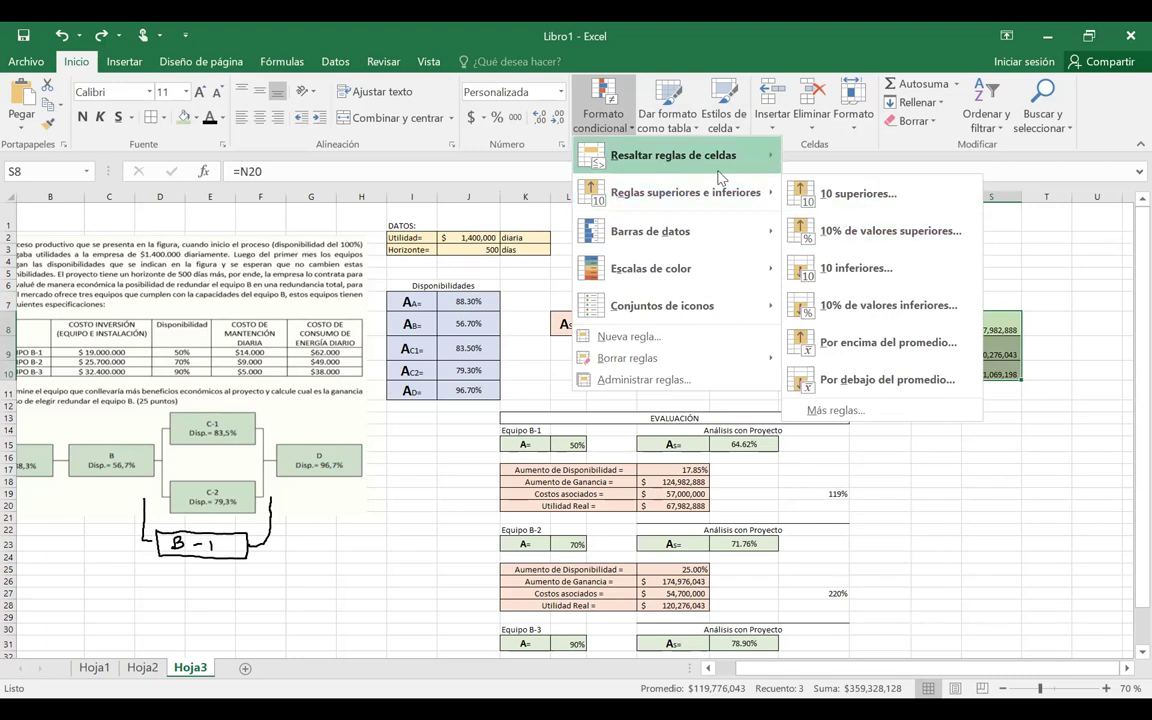
{"action": "mouse_move", "coordinate": [745, 157]}
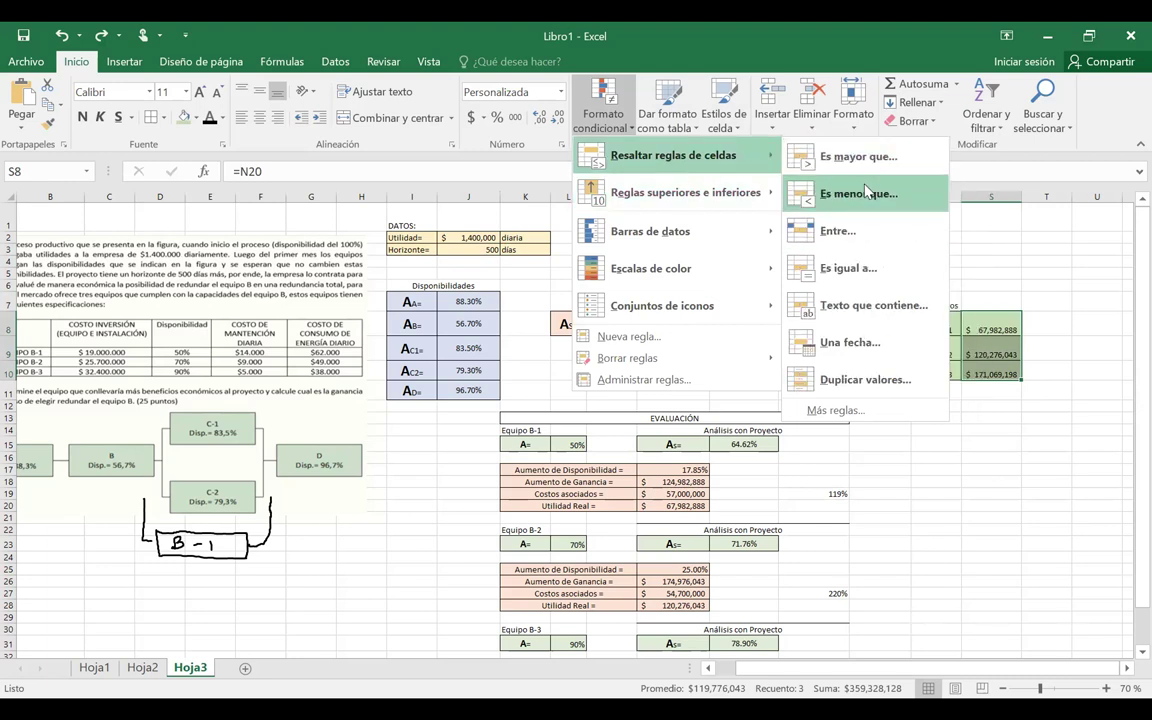
{"action": "key", "text": "Return"}
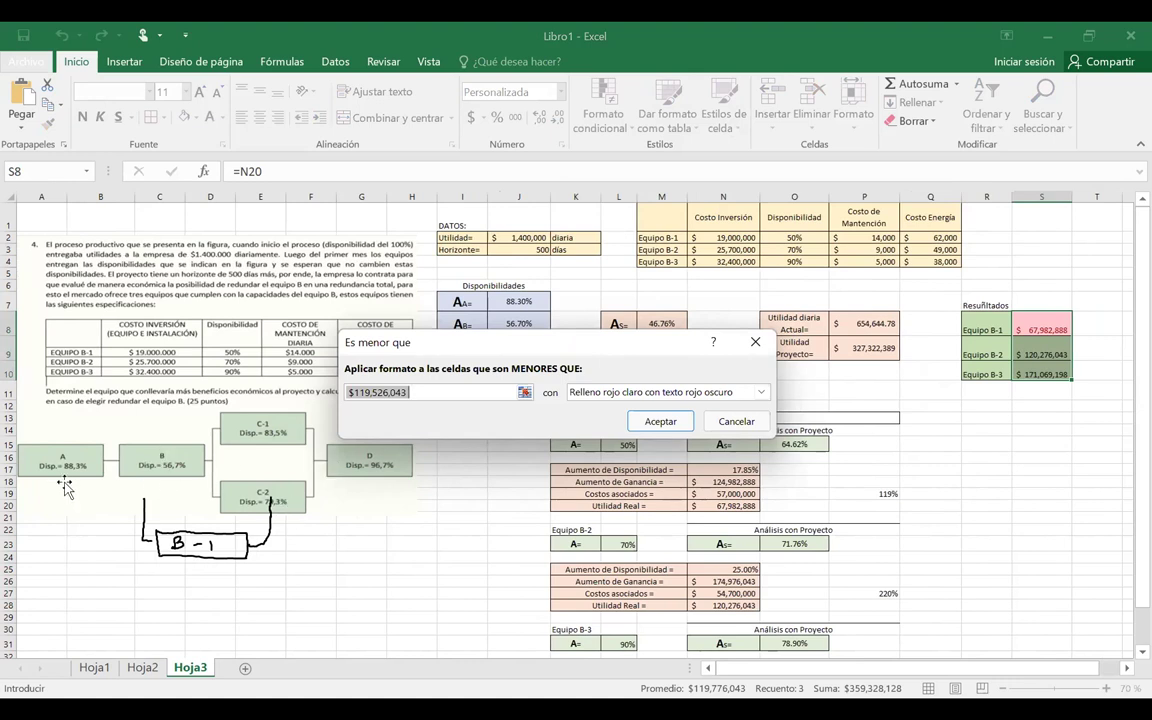
{"action": "left_click", "coordinate": [41, 505]}
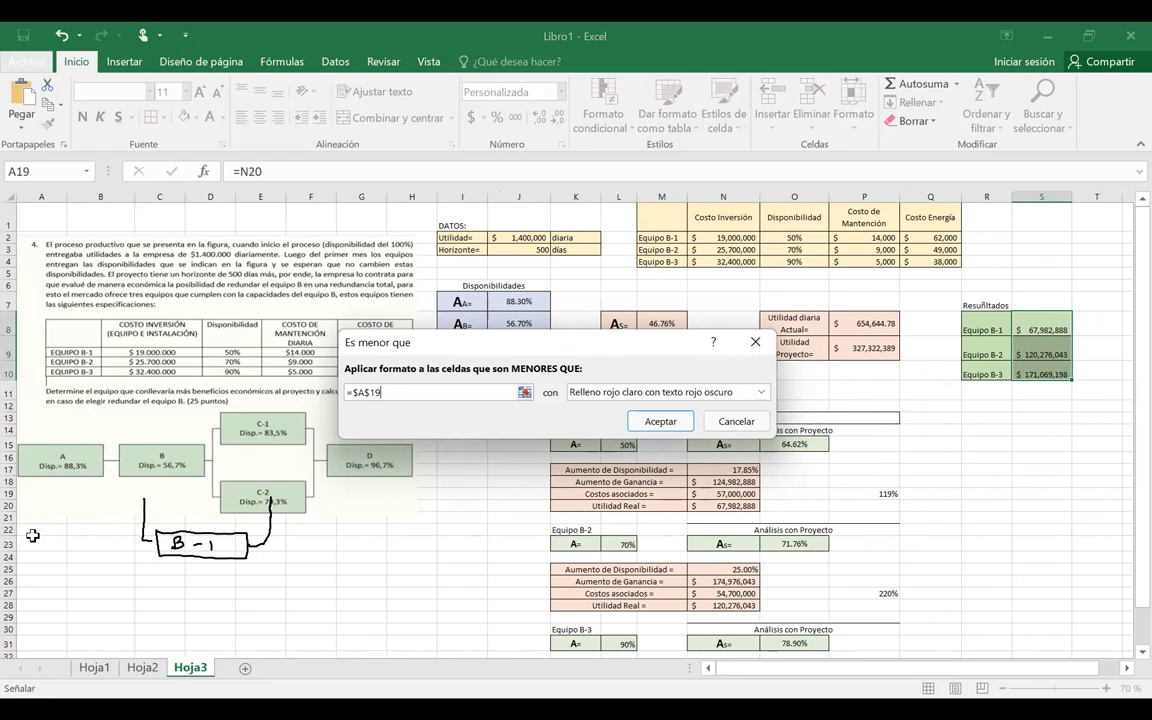
{"action": "left_click", "coordinate": [663, 422]}
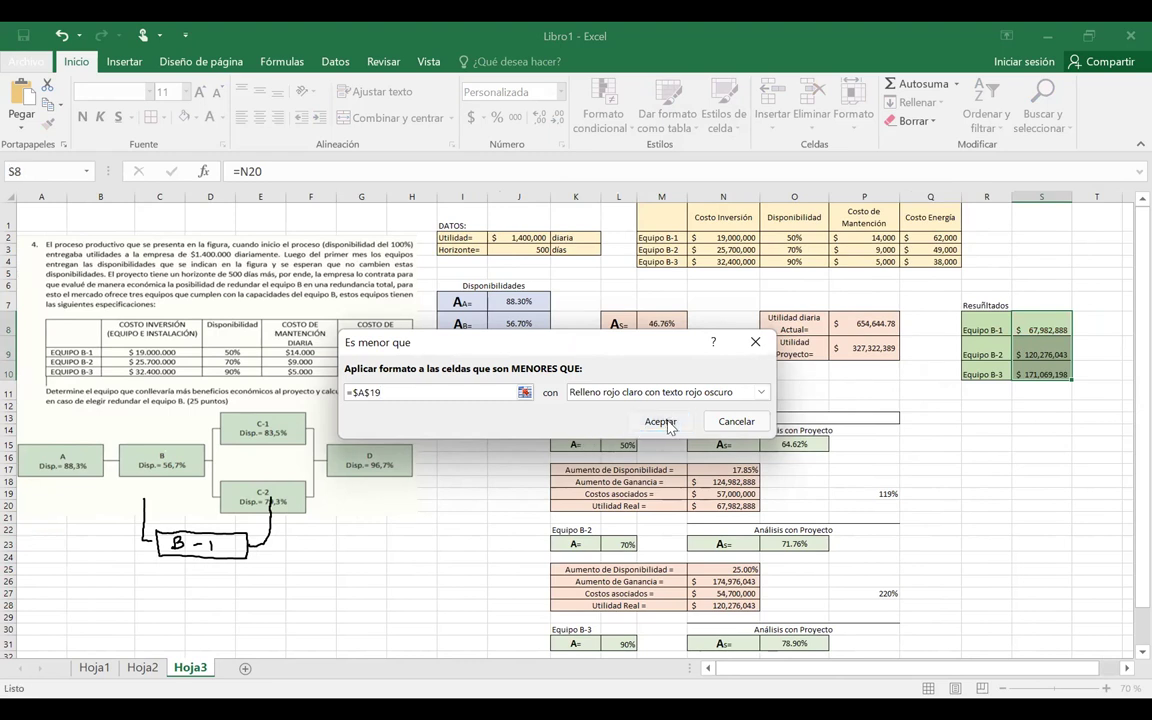
{"action": "key", "text": "Return"}
- Move the problem statement picture to uncover B20 and clear the conditional formatting rules from S8:S10
{"action": "left_click", "coordinate": [391, 405]}
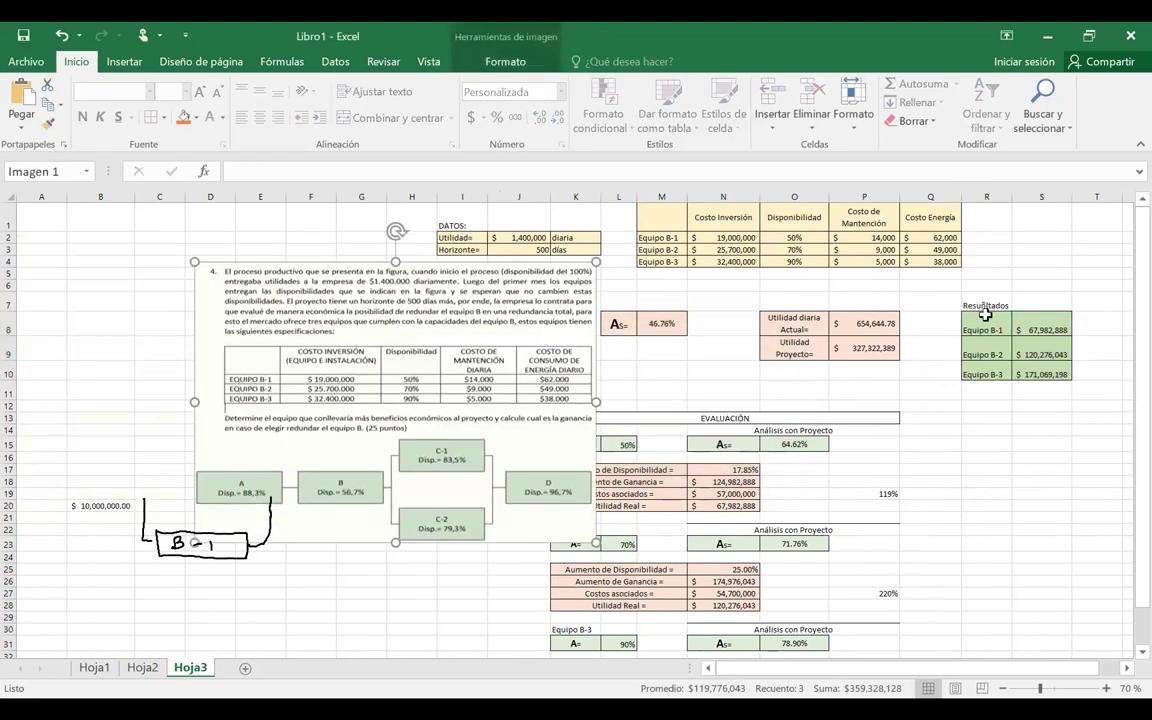
{"action": "left_click_drag", "start_coordinate": [1044, 327], "coordinate": [1045, 374]}
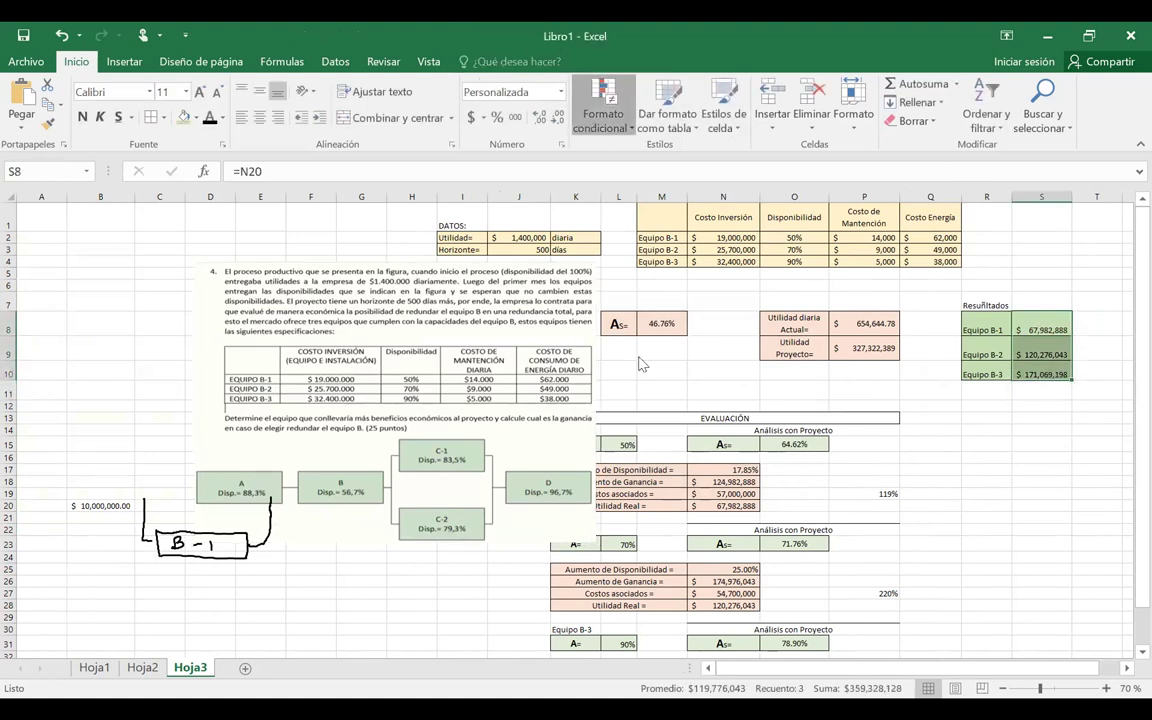
{"action": "left_click", "coordinate": [592, 128]}
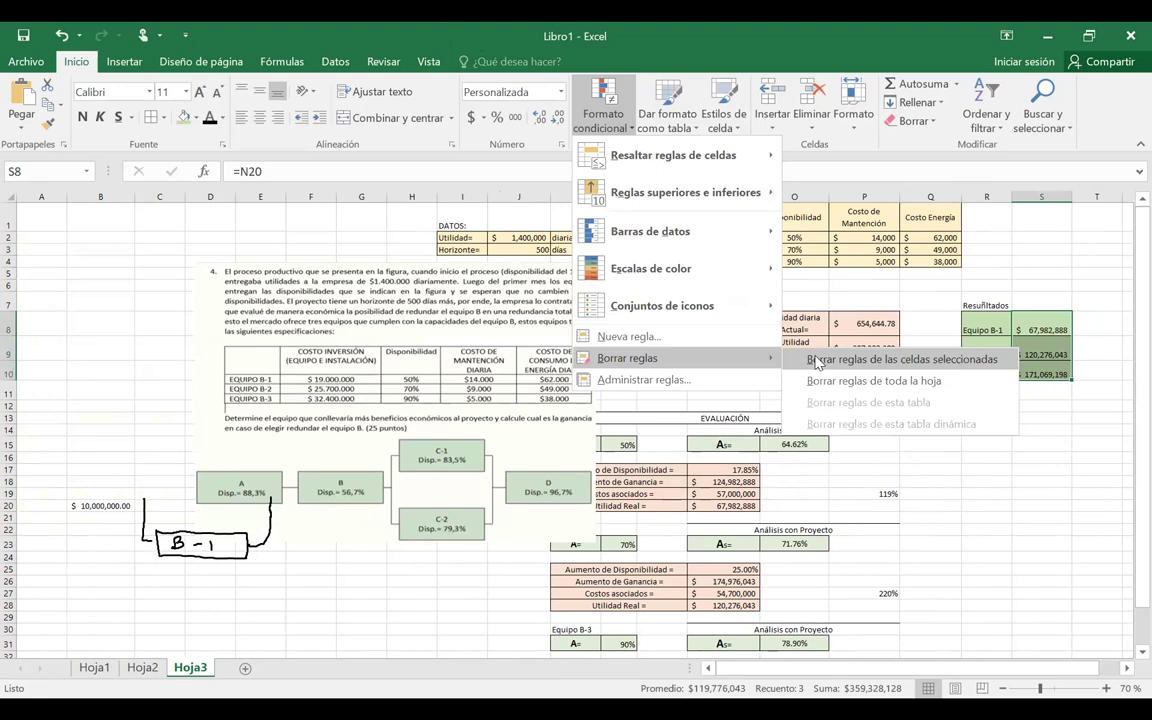
{"action": "left_click", "coordinate": [815, 360]}
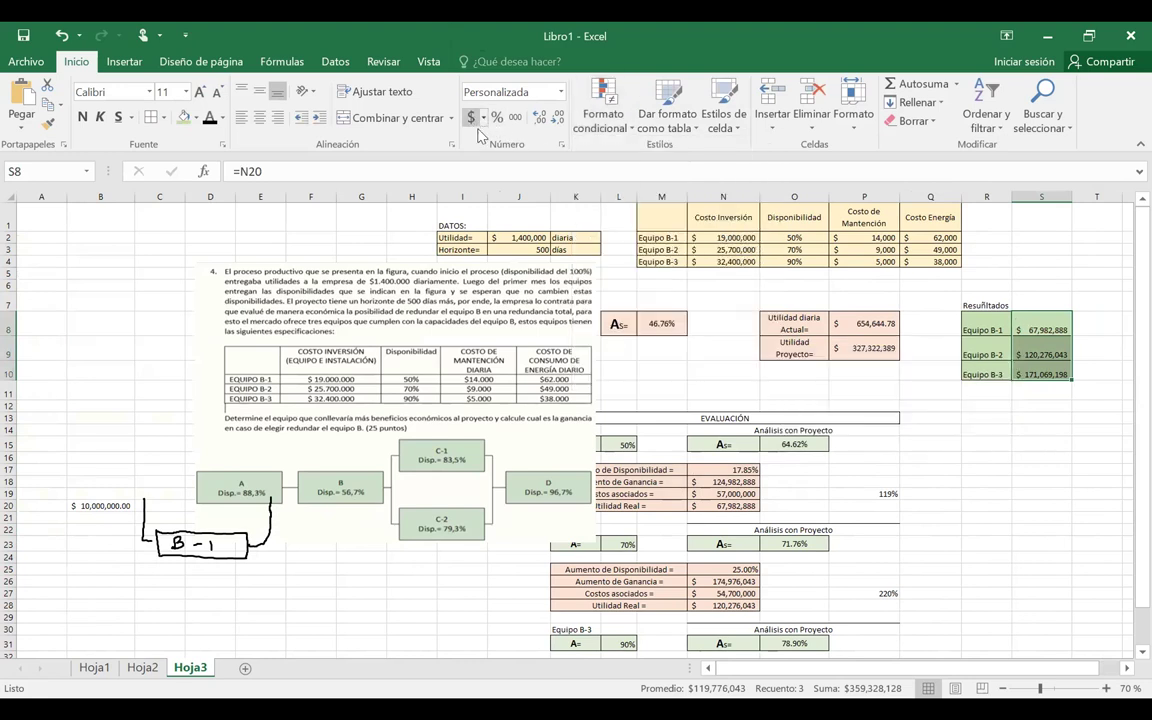
{"action": "left_click", "coordinate": [604, 128]}
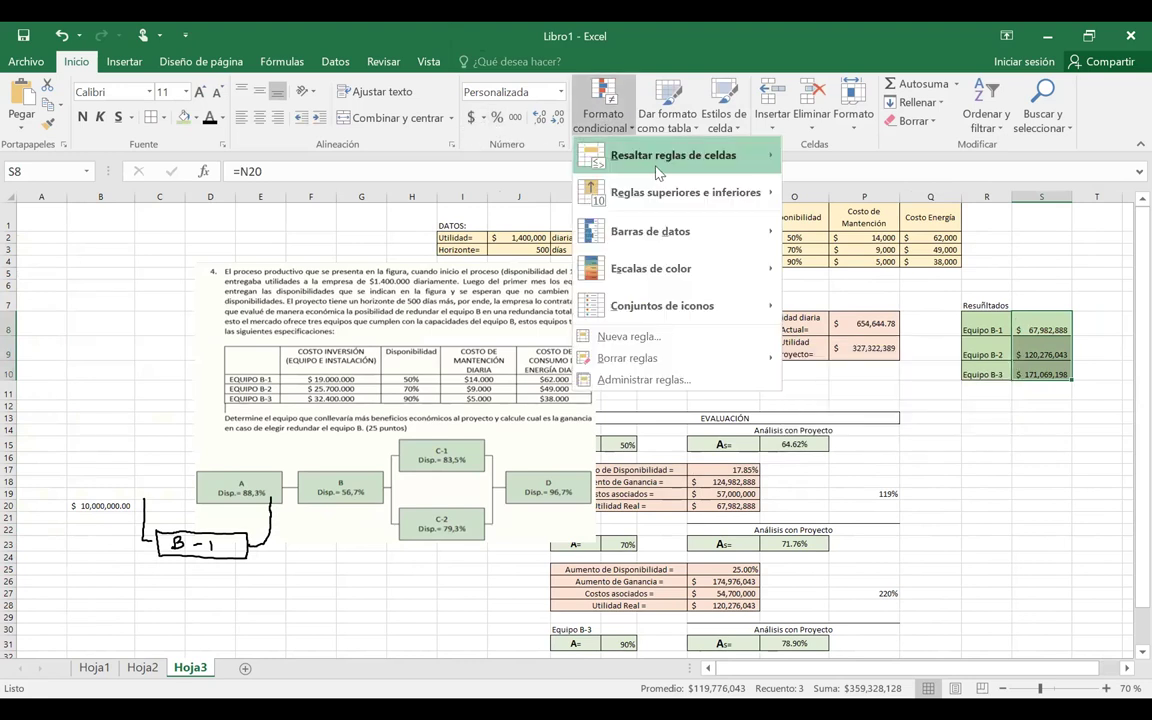
{"action": "mouse_move", "coordinate": [660, 160]}
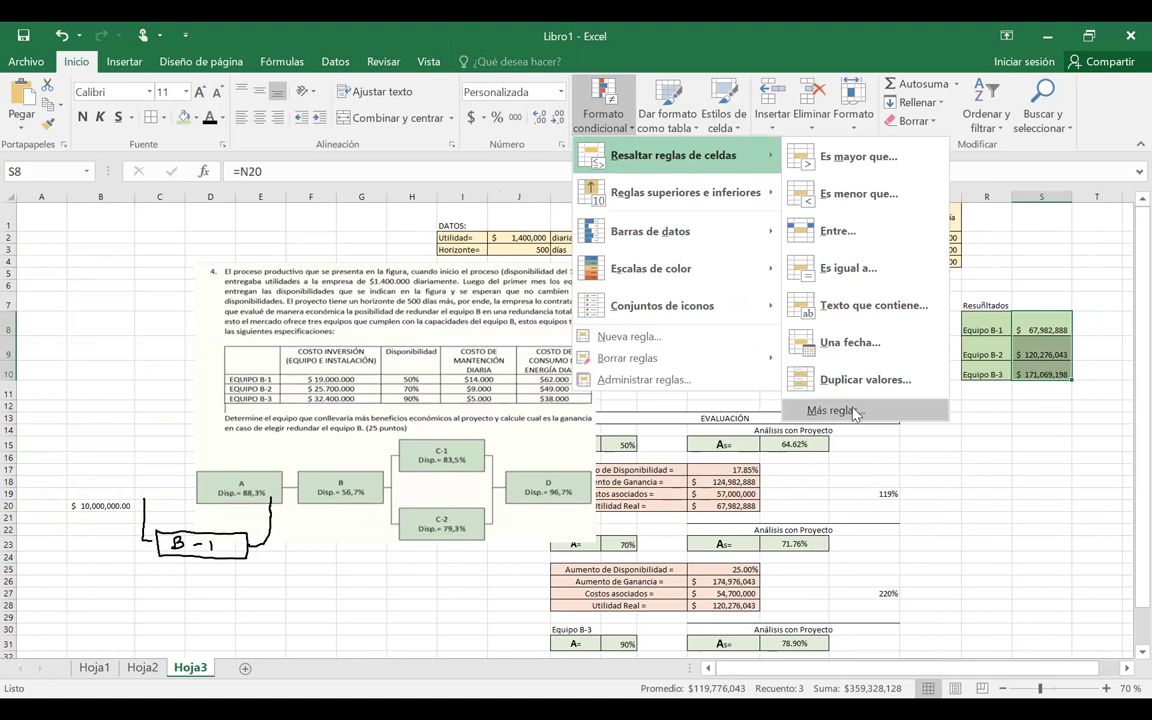
{"action": "left_click", "coordinate": [838, 410]}
{"action": "left_click", "coordinate": [764, 235]}
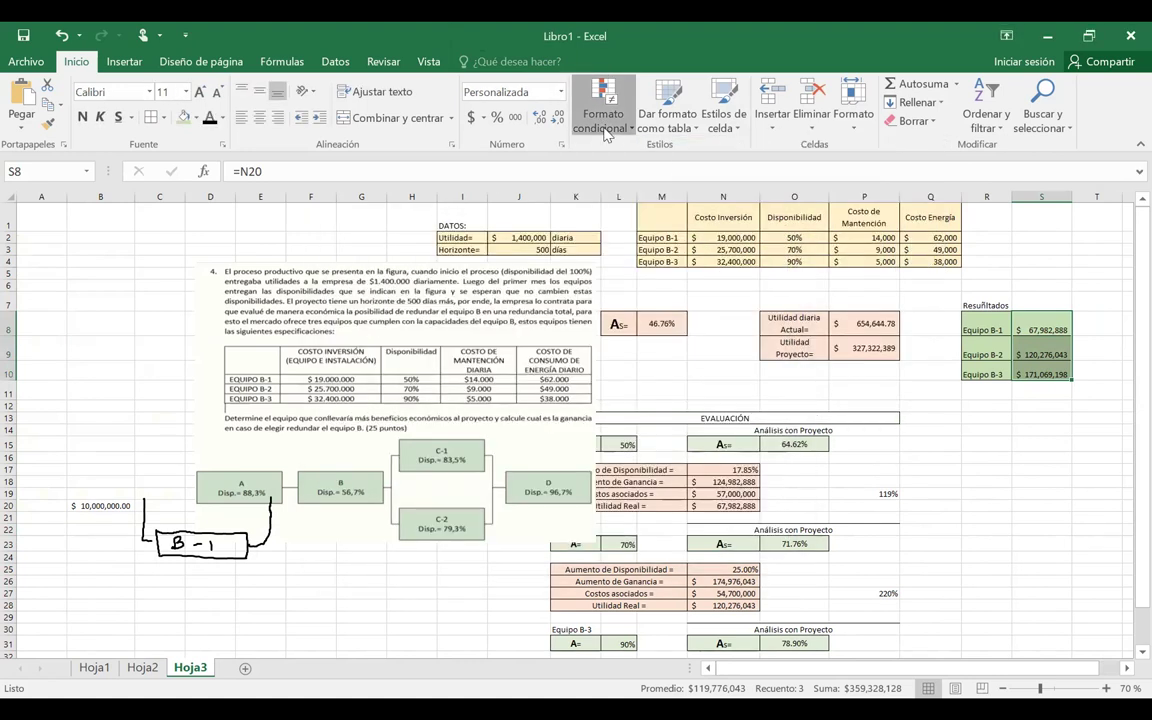
- Clear the rules from S8:S10 and add a less-than highlighting rule against =$B$20 with Relleno rojo claro con texto rojo oscuro
{"action": "left_click", "coordinate": [605, 130]}
{"action": "mouse_move", "coordinate": [680, 360]}
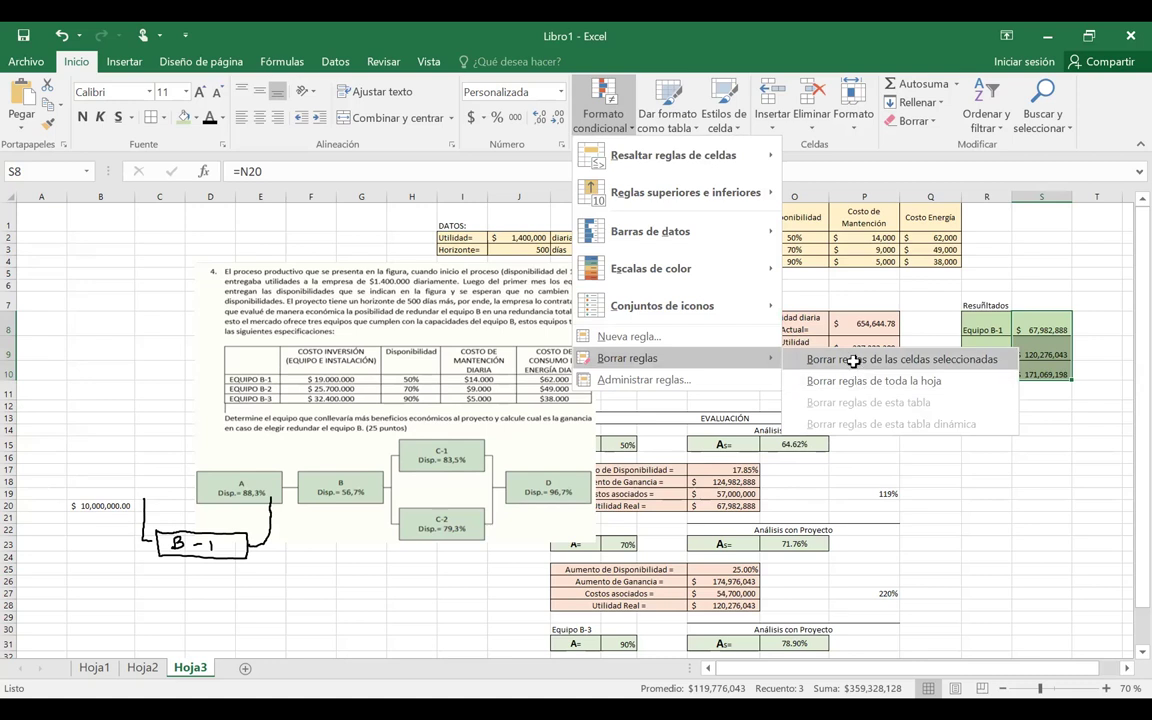
{"action": "left_click", "coordinate": [853, 360]}
{"action": "left_click", "coordinate": [613, 131]}
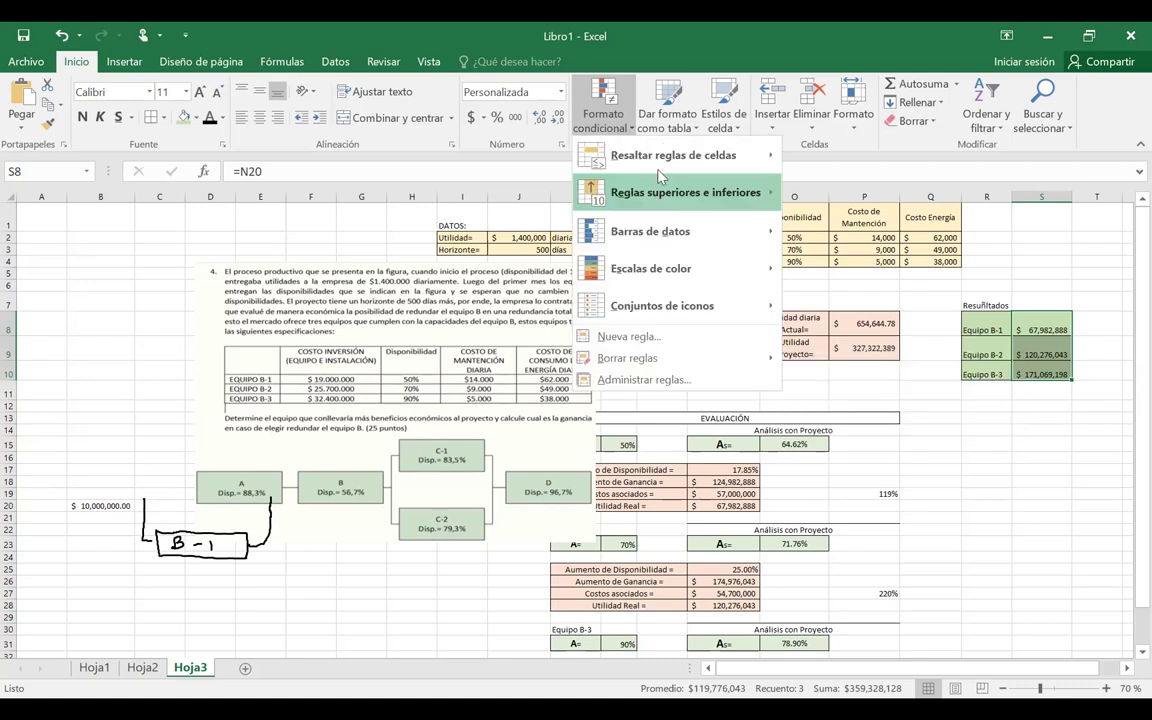
{"action": "mouse_move", "coordinate": [695, 156]}
{"action": "left_click", "coordinate": [868, 196]}
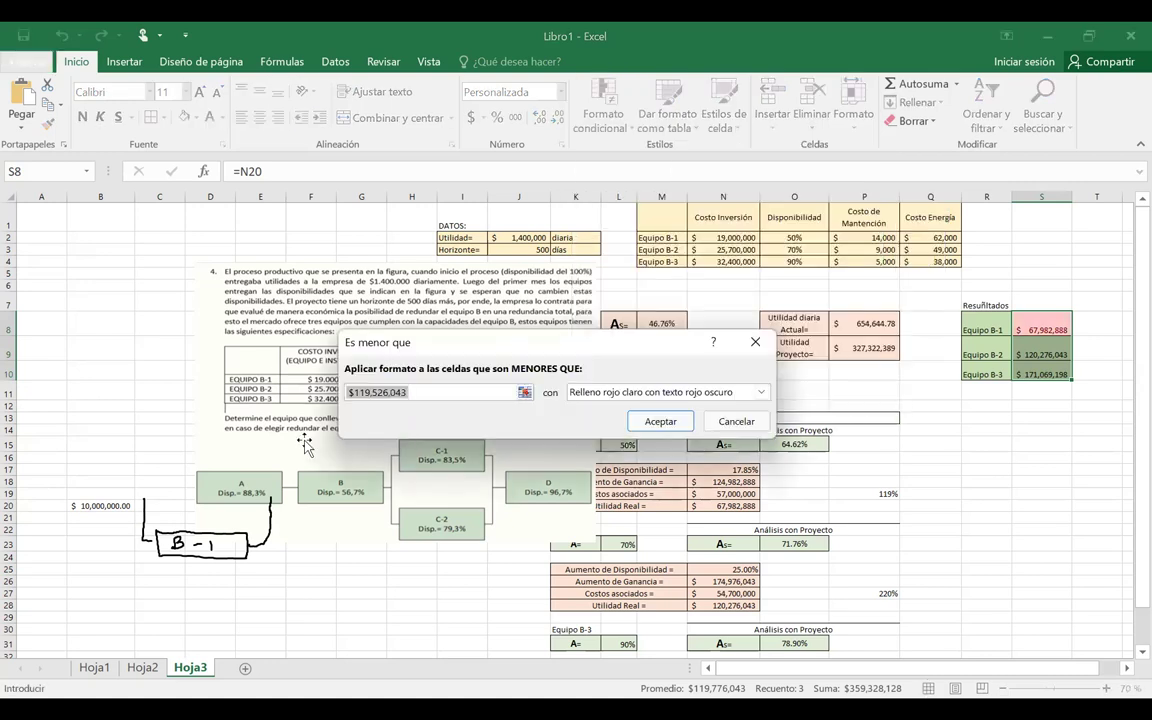
{"action": "left_click", "coordinate": [100, 506]}
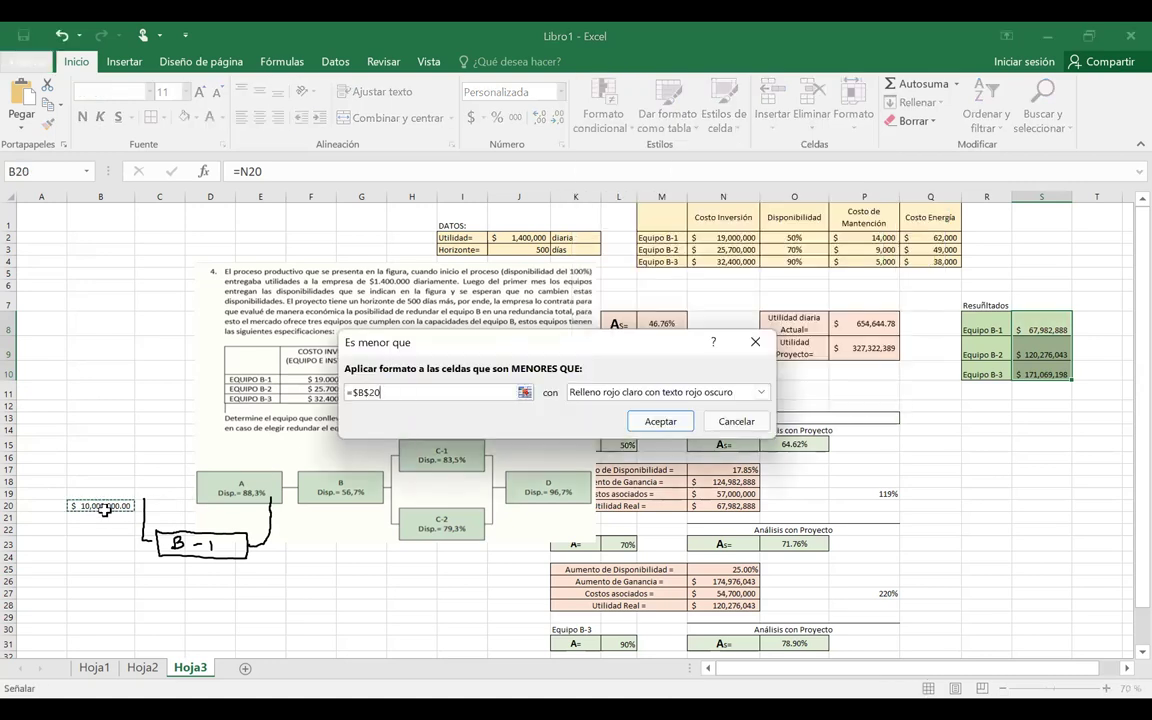
{"action": "left_click", "coordinate": [660, 421]}
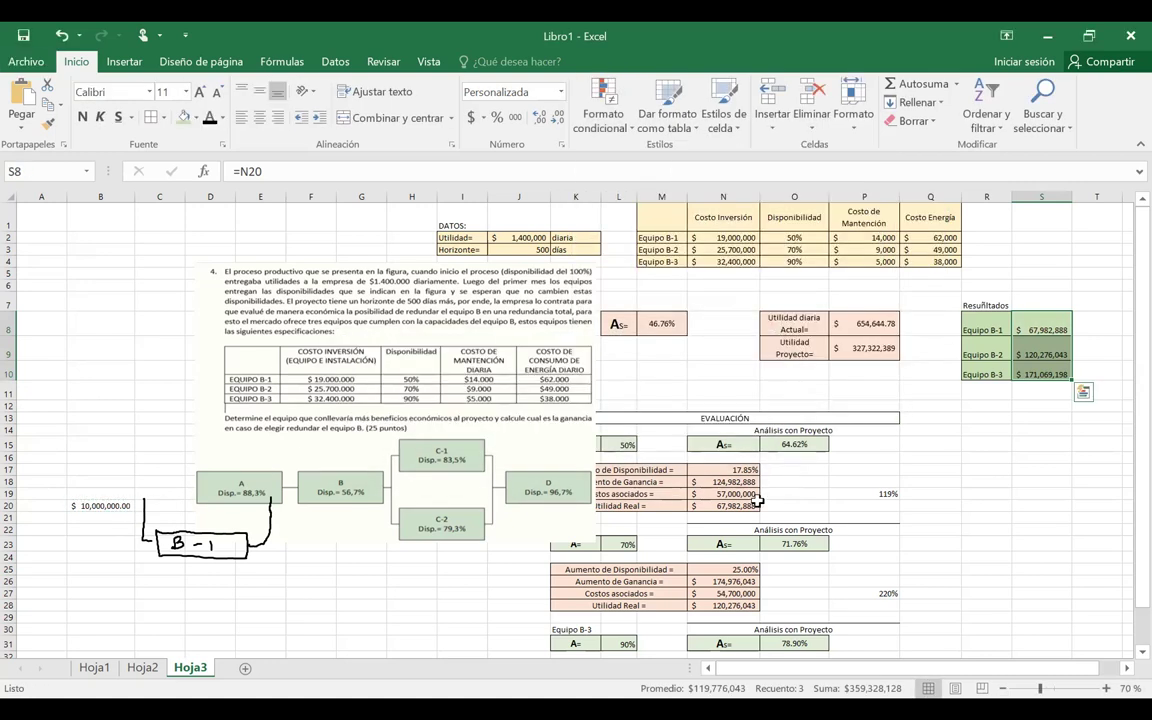
- Move the problem statement picture clear of the data tables and set the project horizon in J3 to 30 days
{"action": "scroll", "coordinate": [600, 420], "scroll_direction": "right", "scroll_amount": 2}
{"action": "left_click_drag", "start_coordinate": [353, 329], "coordinate": [174, 268]}
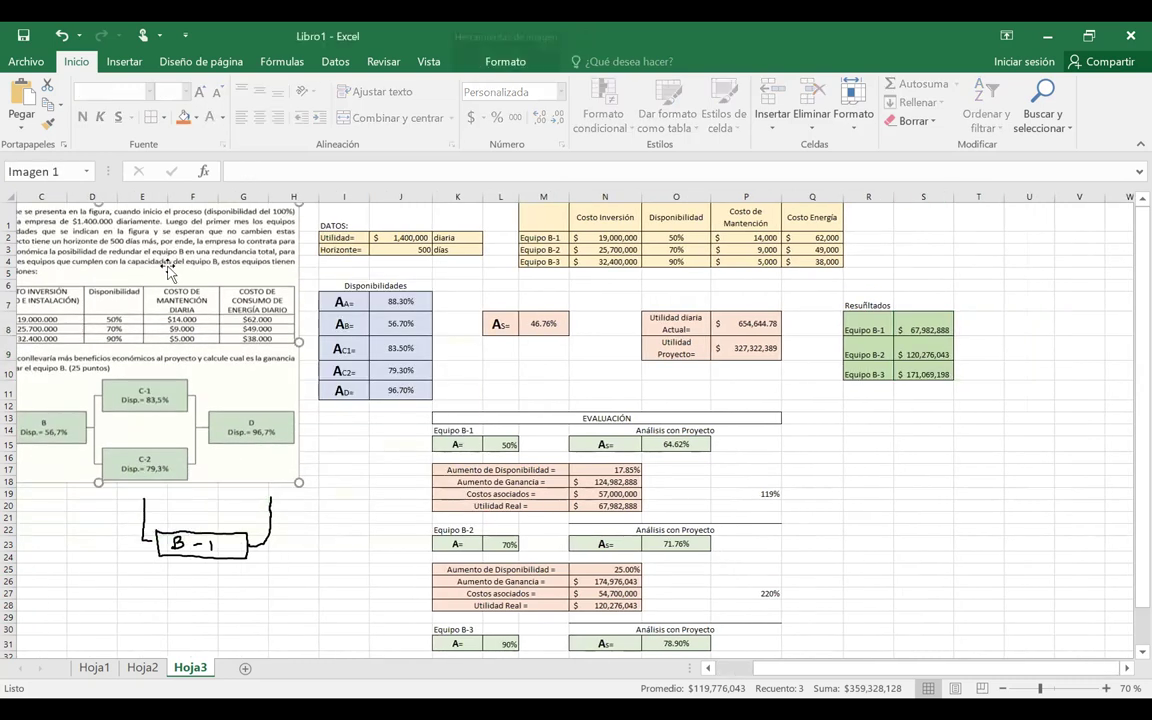
{"action": "left_click", "coordinate": [425, 250]}
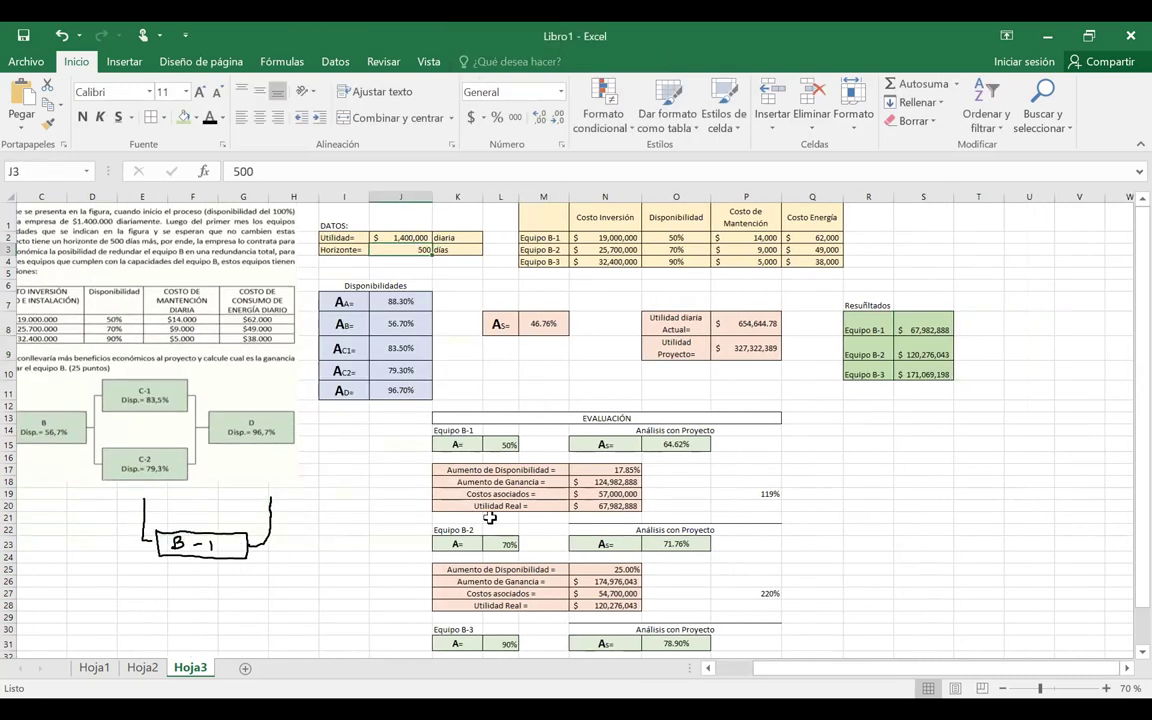
{"action": "type", "text": "30"}
{"action": "key", "text": "Return"}
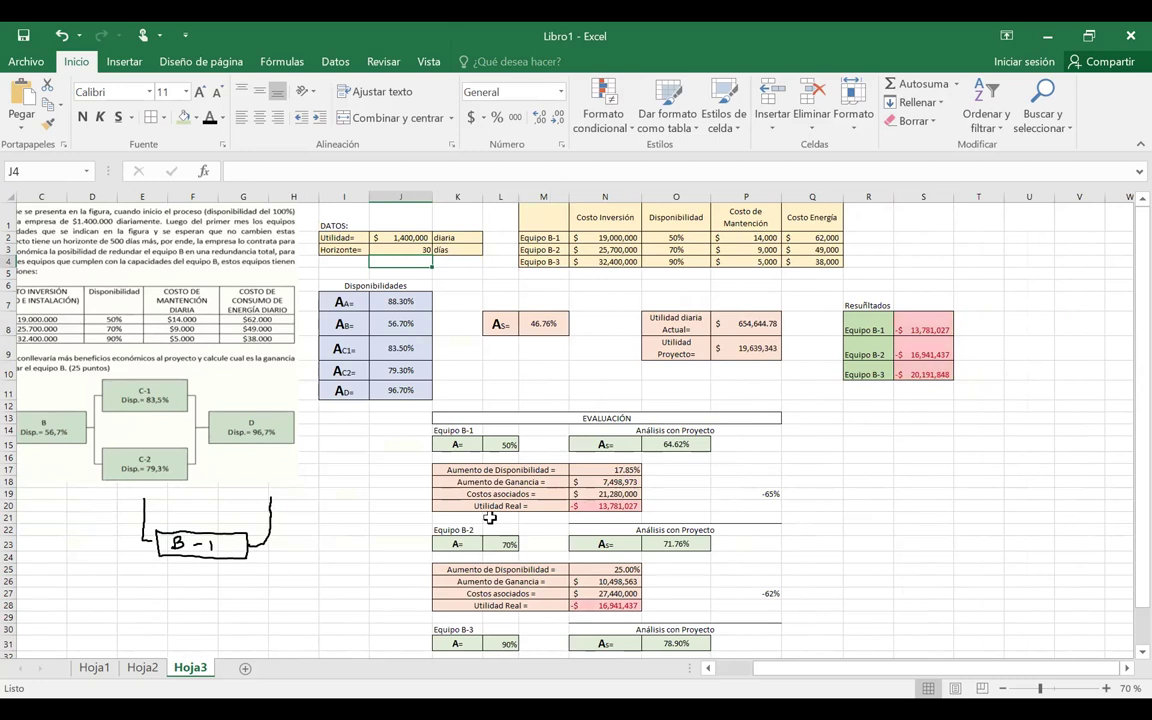
- Try a project horizon of 100 days in J3 and review the three equipment evaluations
{"action": "key", "text": "Up"}
{"action": "type", "text": "100"}
{"action": "key", "text": "Return"}
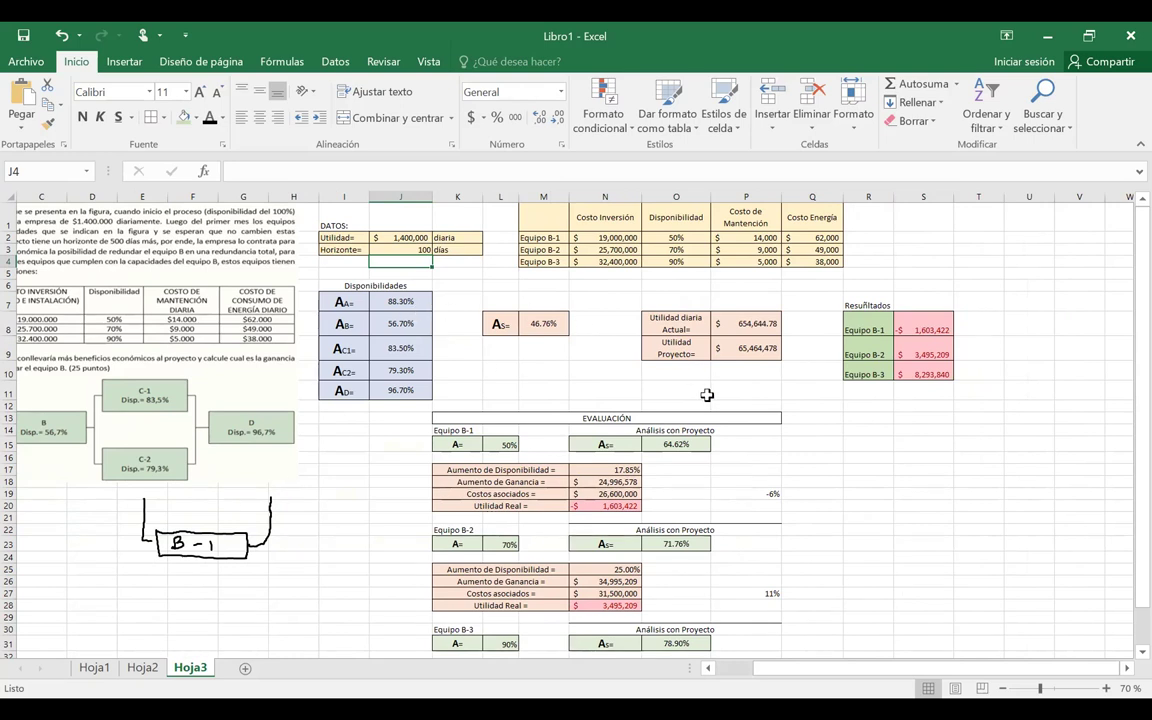
{"action": "scroll", "coordinate": [706, 395], "scroll_direction": "down", "scroll_amount": 2}
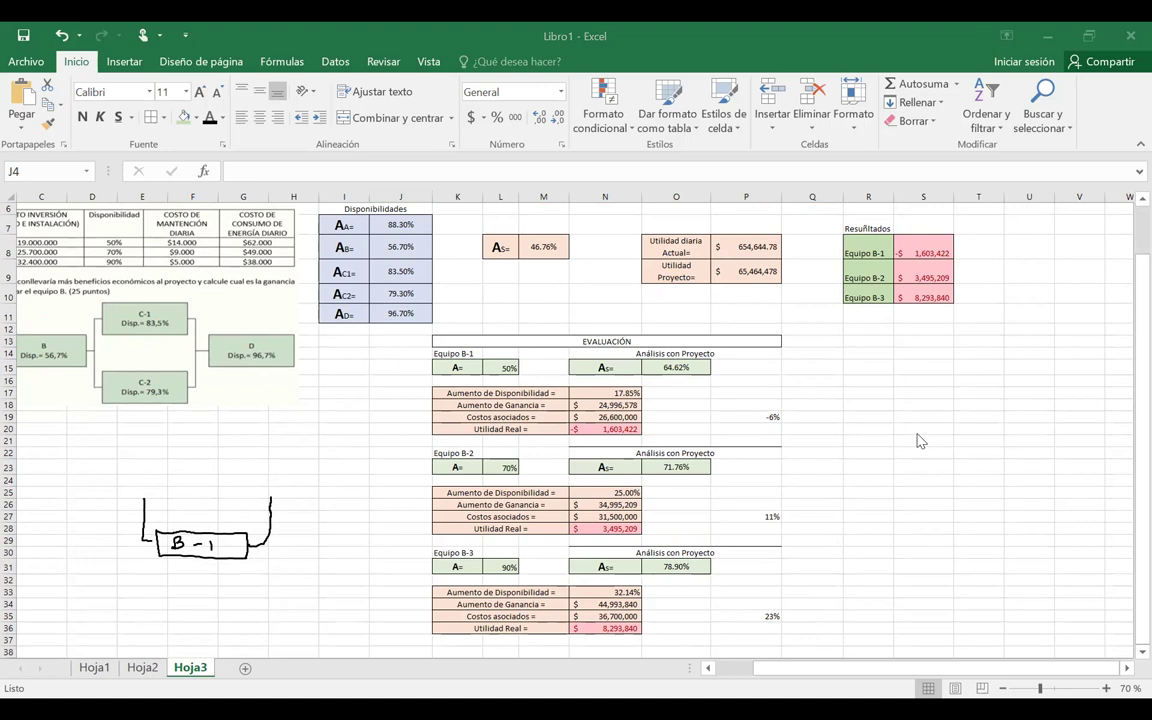
{"action": "scroll", "coordinate": [242, 295], "scroll_direction": "up", "scroll_amount": 2}
- Set the project horizon in J3 to 400 days
{"action": "left_click", "coordinate": [411, 250]}
{"action": "type", "text": "400"}
{"action": "key", "text": "Return"}
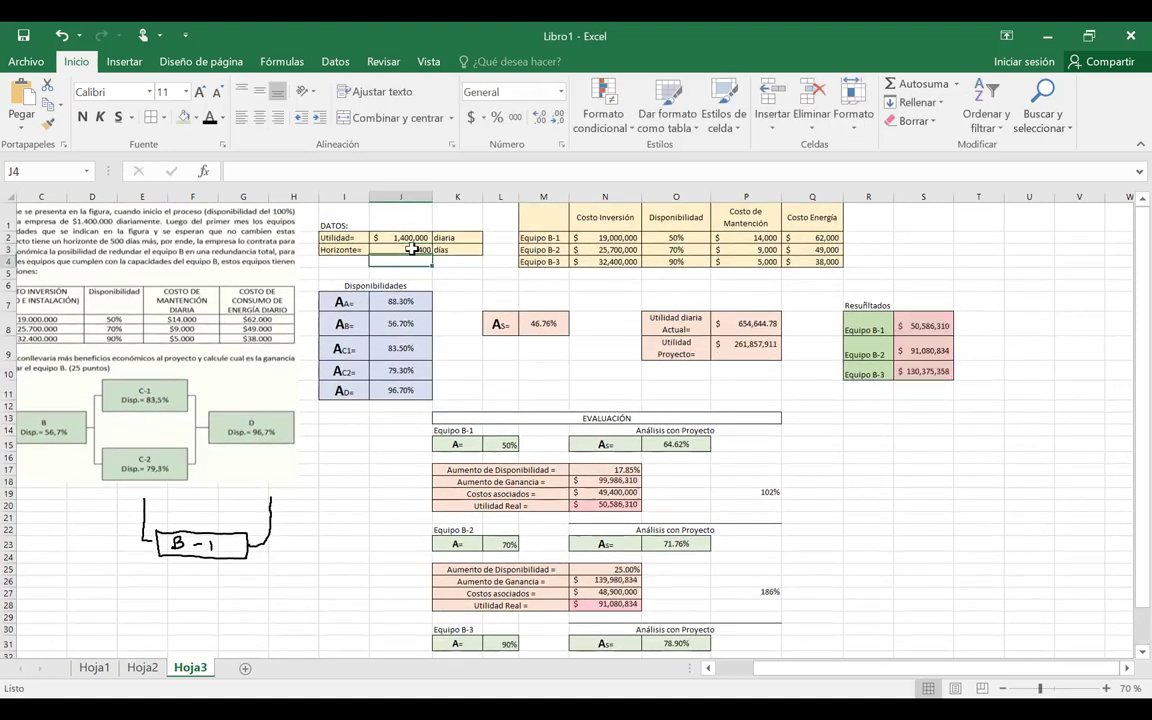
{"action": "left_click", "coordinate": [411, 250]}
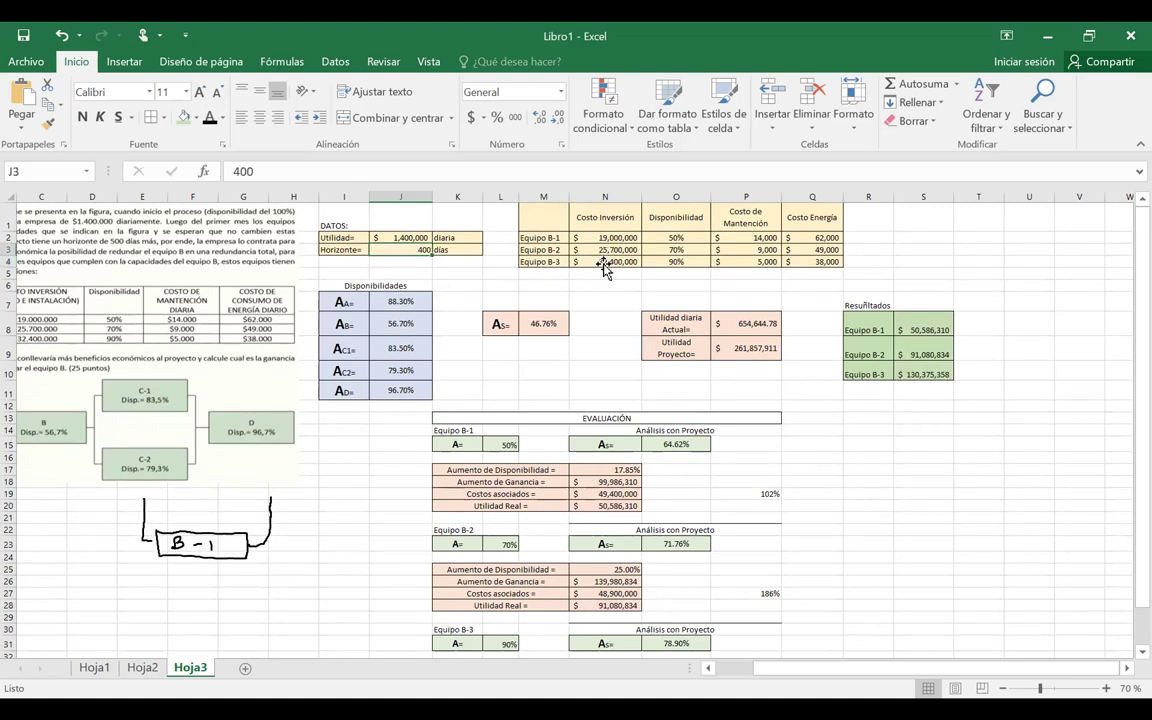
{"action": "left_click", "coordinate": [606, 418]}
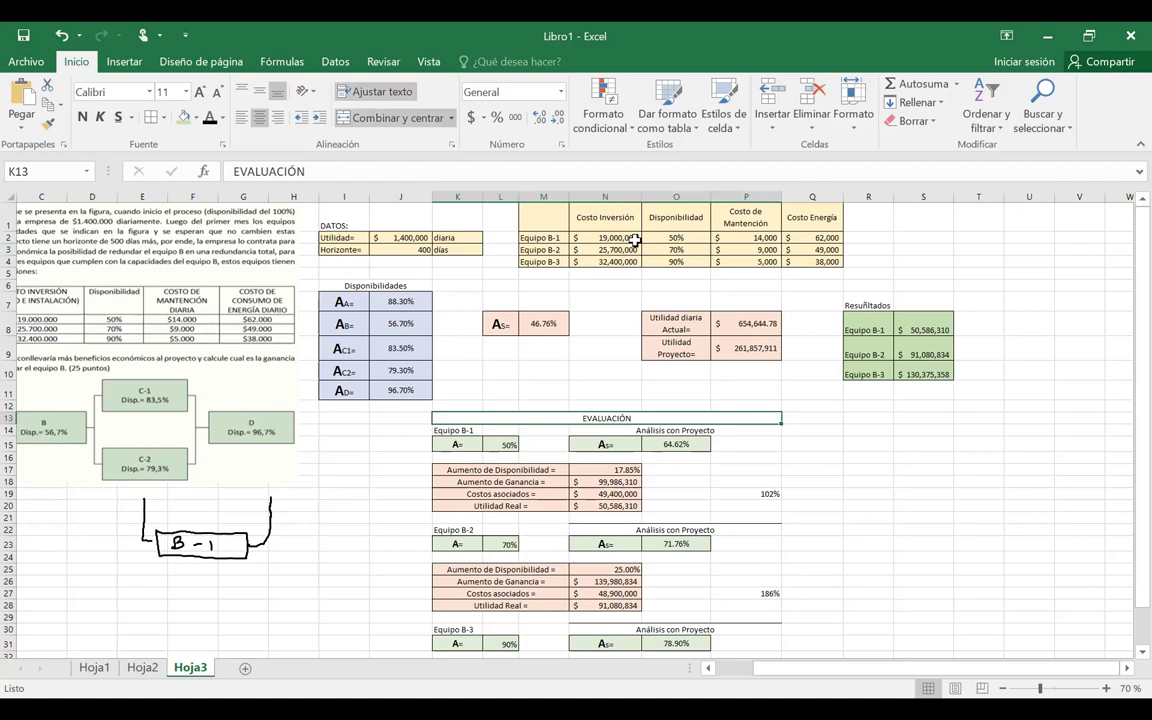
- Try investment costs of 190,000,000, 257,000,000 and 324,000,000 for Equipo B-1, B-2 and B-3 in N2:N4
{"action": "left_click", "coordinate": [610, 237]}
{"action": "key", "text": "Down"}
{"action": "key", "text": "Down"}
{"action": "double_click", "coordinate": [631, 237]}
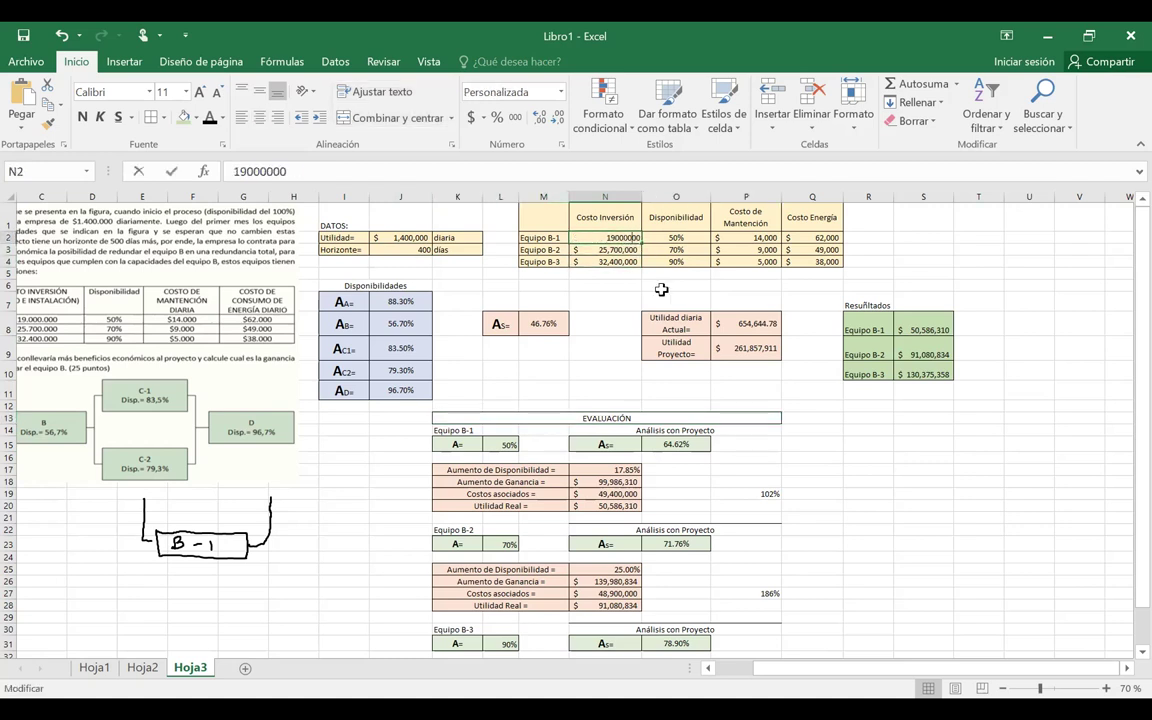
{"action": "type", "text": "0"}
{"action": "key", "text": "Return"}
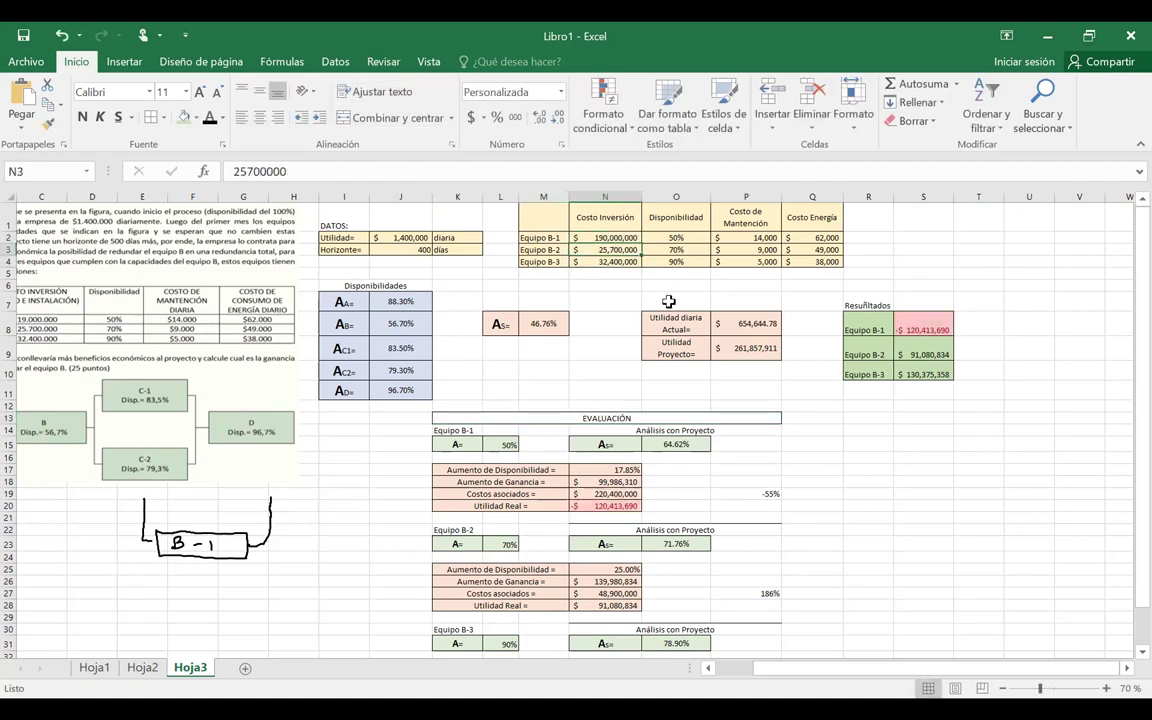
{"action": "double_click", "coordinate": [632, 249]}
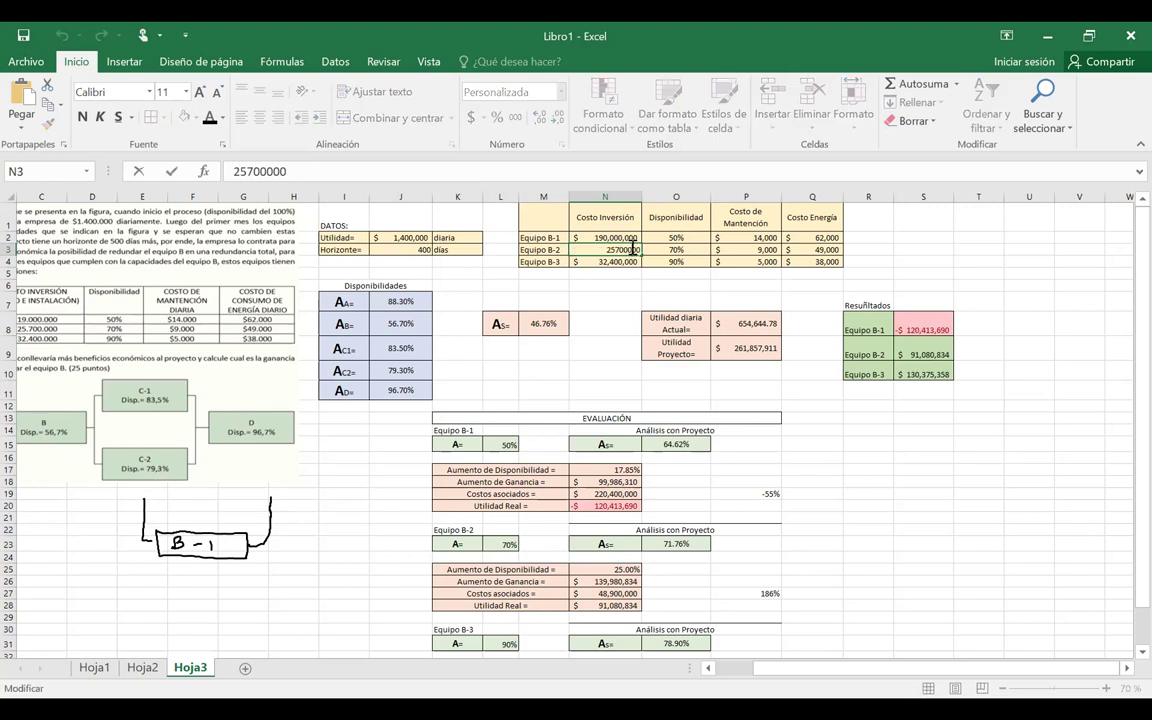
{"action": "type", "text": "0"}
{"action": "key", "text": "Return"}
{"action": "double_click", "coordinate": [632, 262]}
{"action": "type", "text": "0"}
{"action": "key", "text": "Return"}
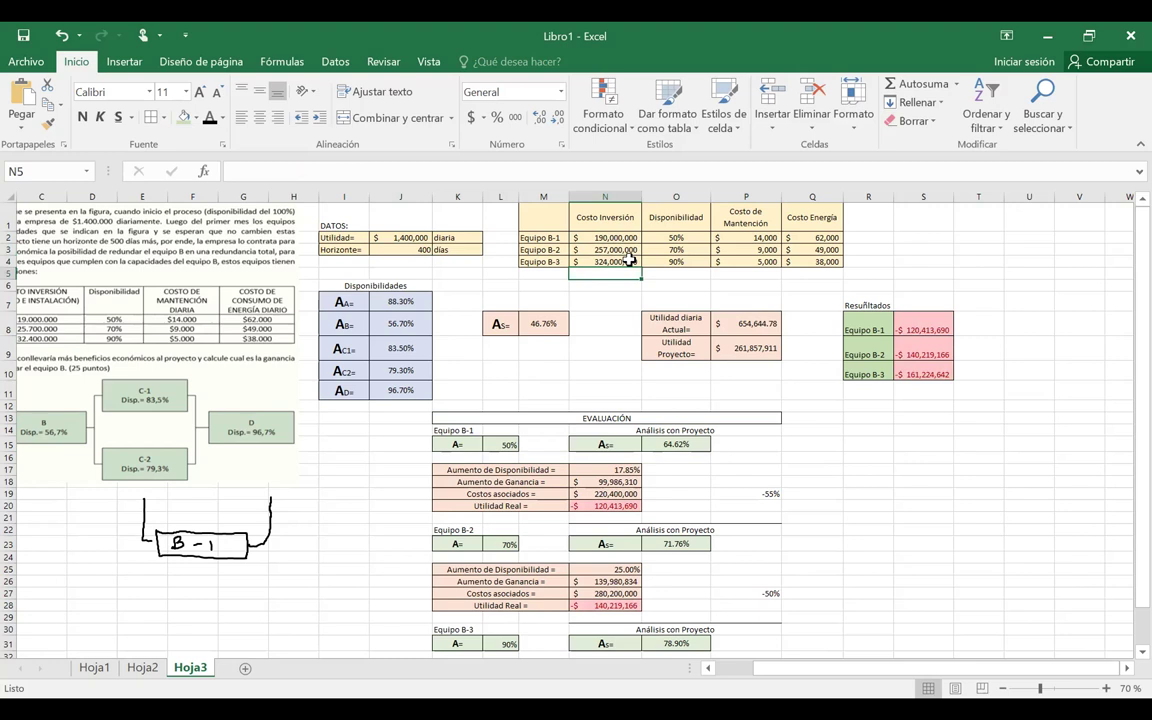
- Try a project horizon of 500 days in J3 with the raised investment costs
{"action": "left_click", "coordinate": [392, 250]}
{"action": "type", "text": "500"}
{"action": "key", "text": "Return"}
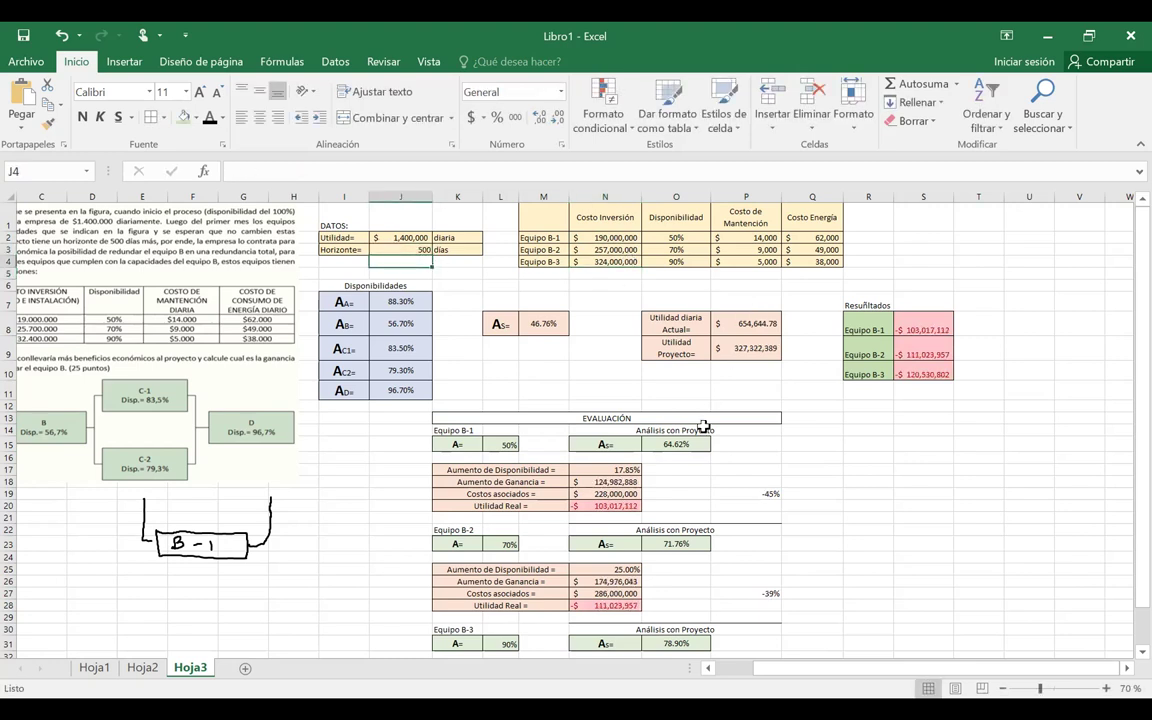
- Try a ten-year horizon in J3 with the formula =10*365 and autofit the width of column S
{"action": "left_click", "coordinate": [416, 248]}
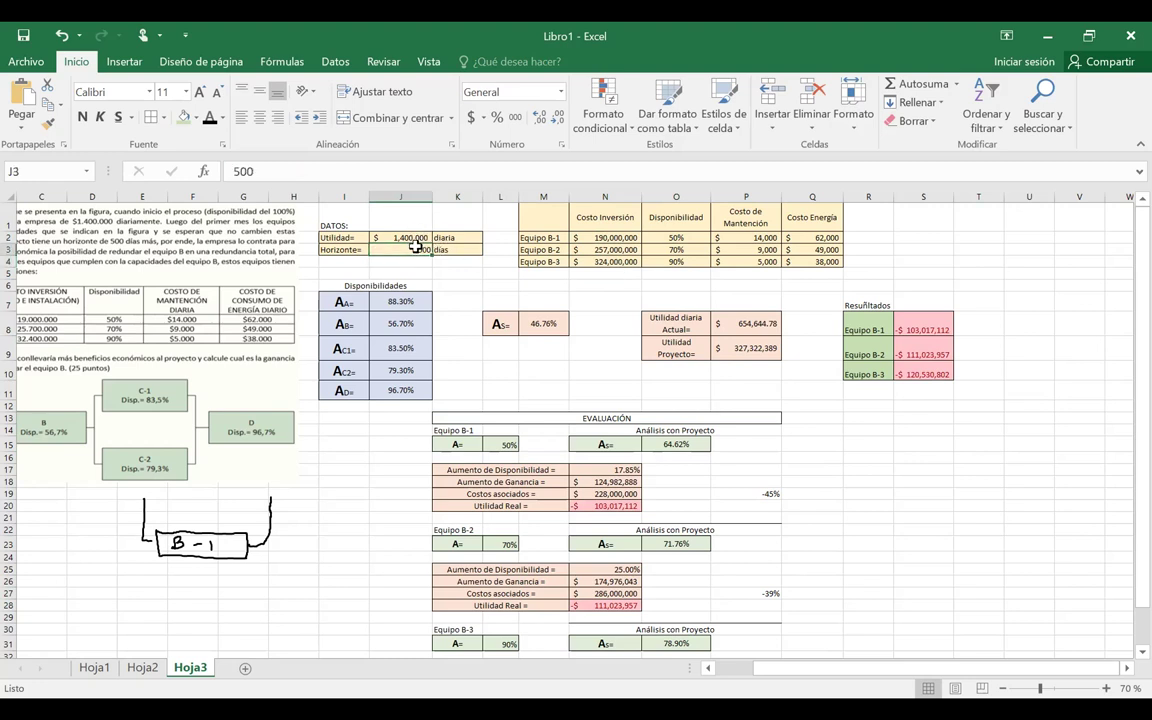
{"action": "type", "text": "="}
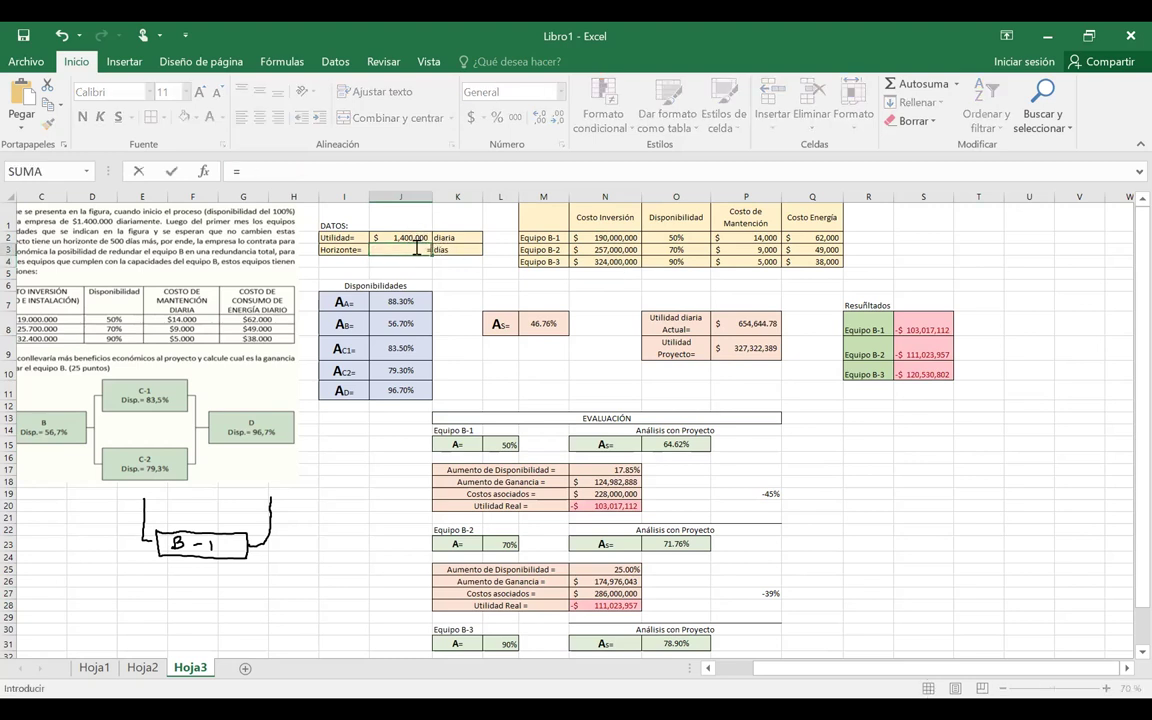
{"action": "type", "text": "10"}
{"action": "type", "text": "*365"}
{"action": "key", "text": "Return"}
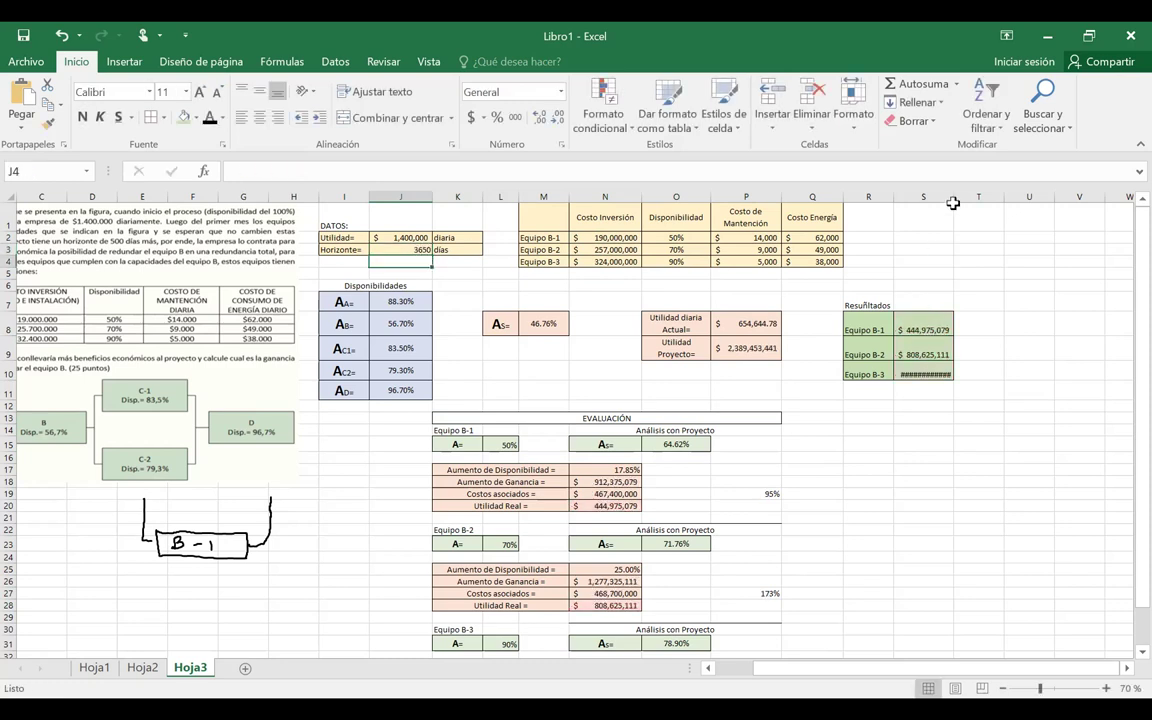
{"action": "double_click", "coordinate": [953, 198]}
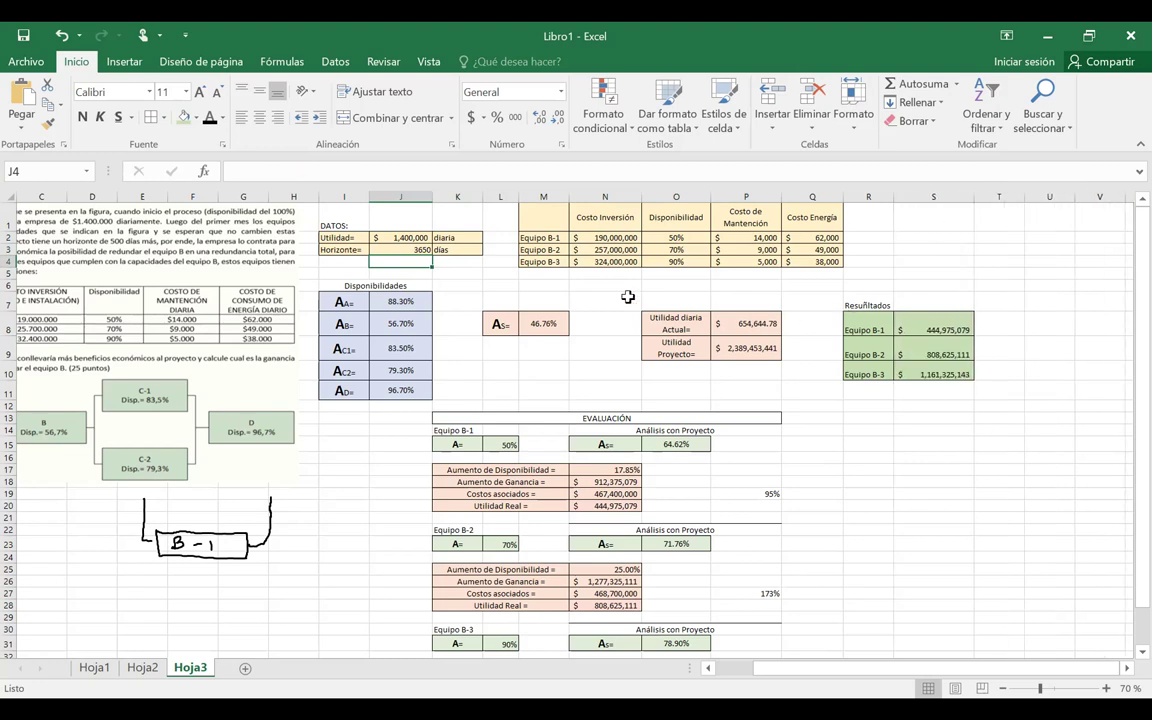
- Undo the trial changes to the horizon in J3, the width of column S and the investment costs in N2:N4
{"action": "left_click", "coordinate": [418, 249]}
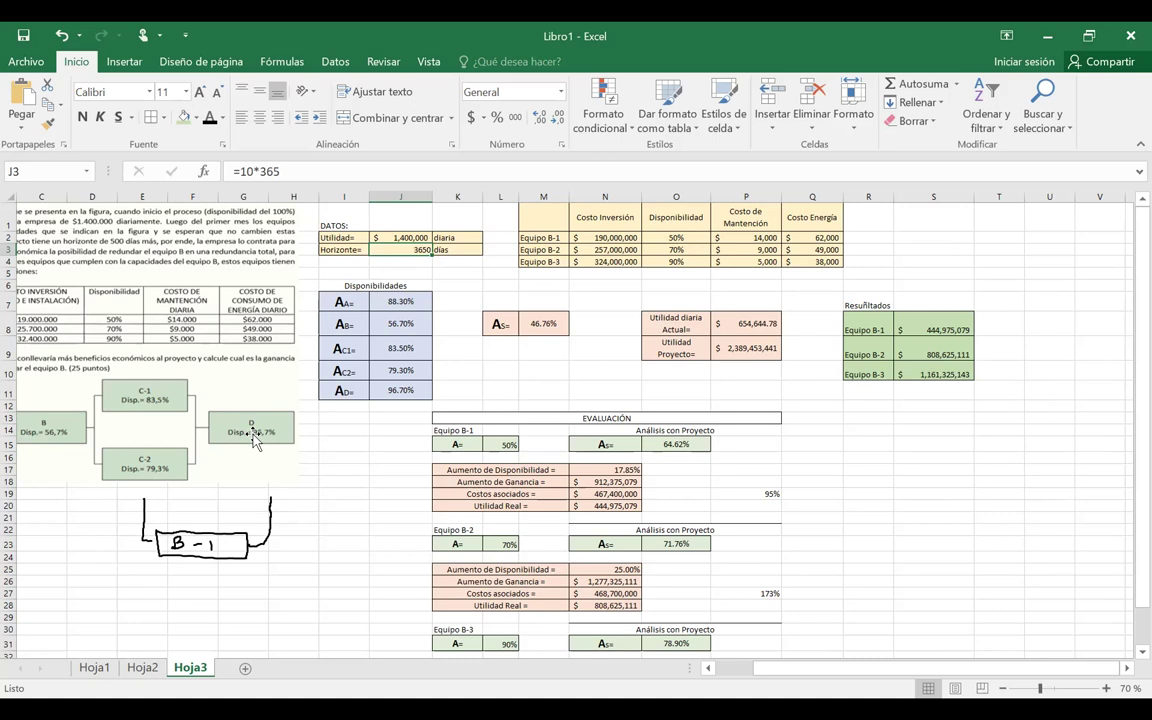
{"action": "key", "text": "ctrl+z"}
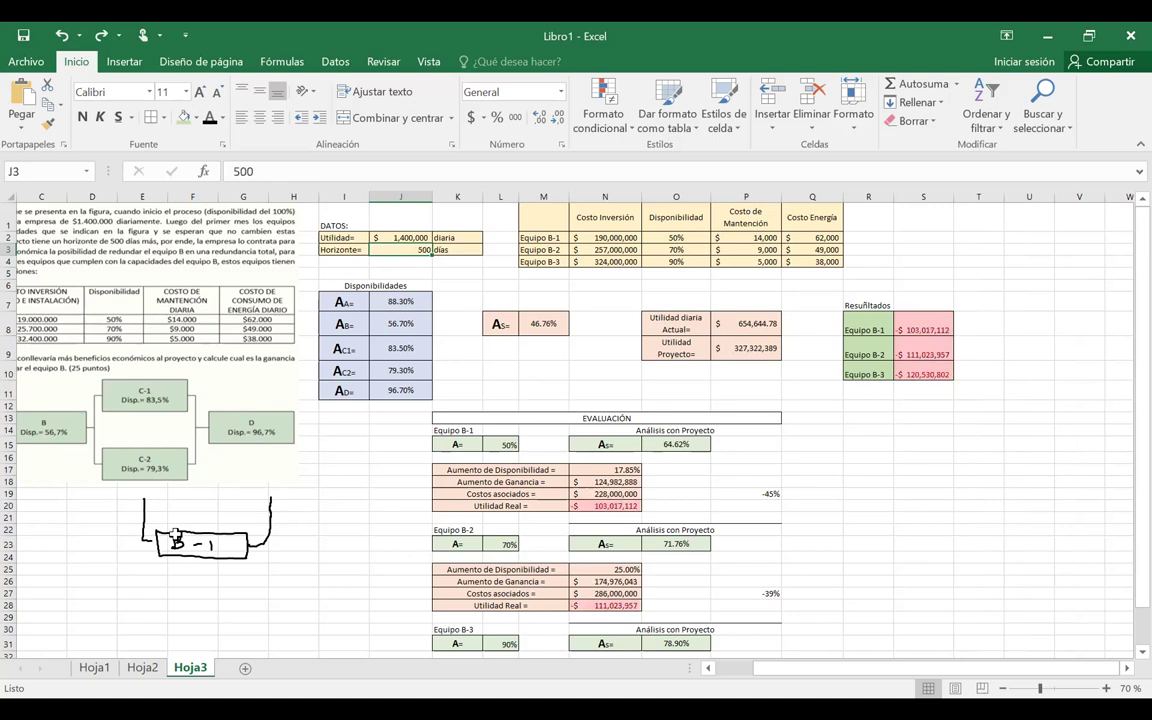
{"action": "key", "text": "ctrl+z"}
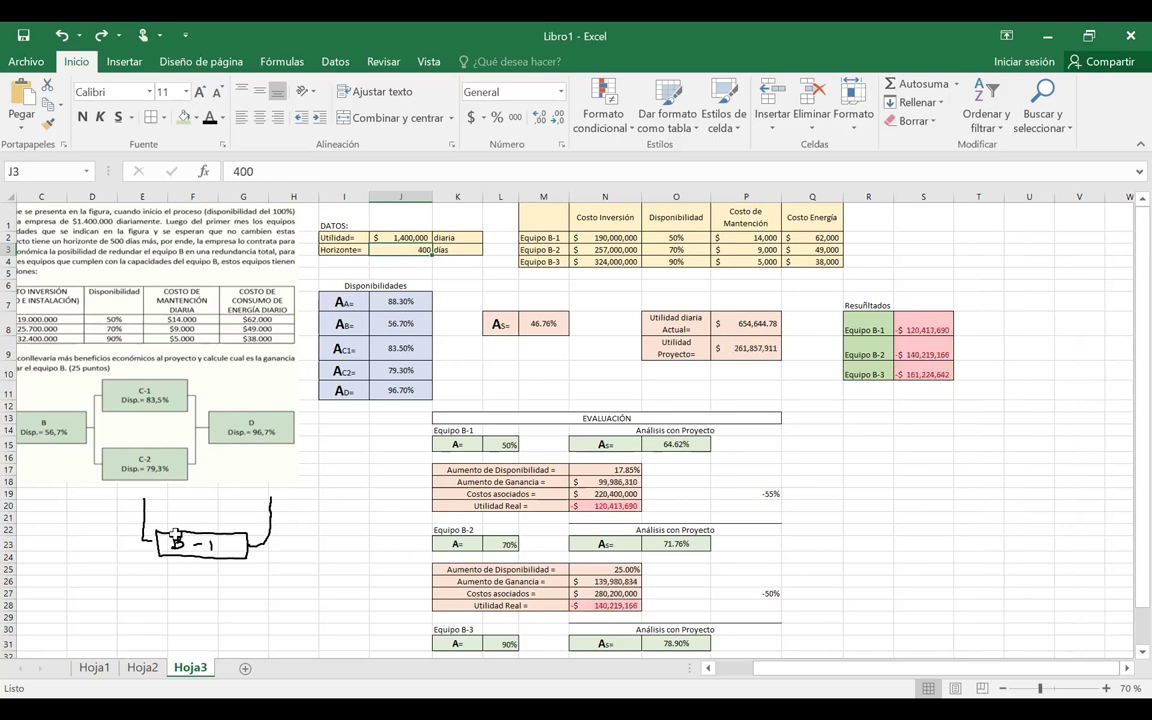
{"action": "key", "text": "ctrl+z"}
{"action": "key", "text": "ctrl+z"}
{"action": "key", "text": "ctrl+z"}
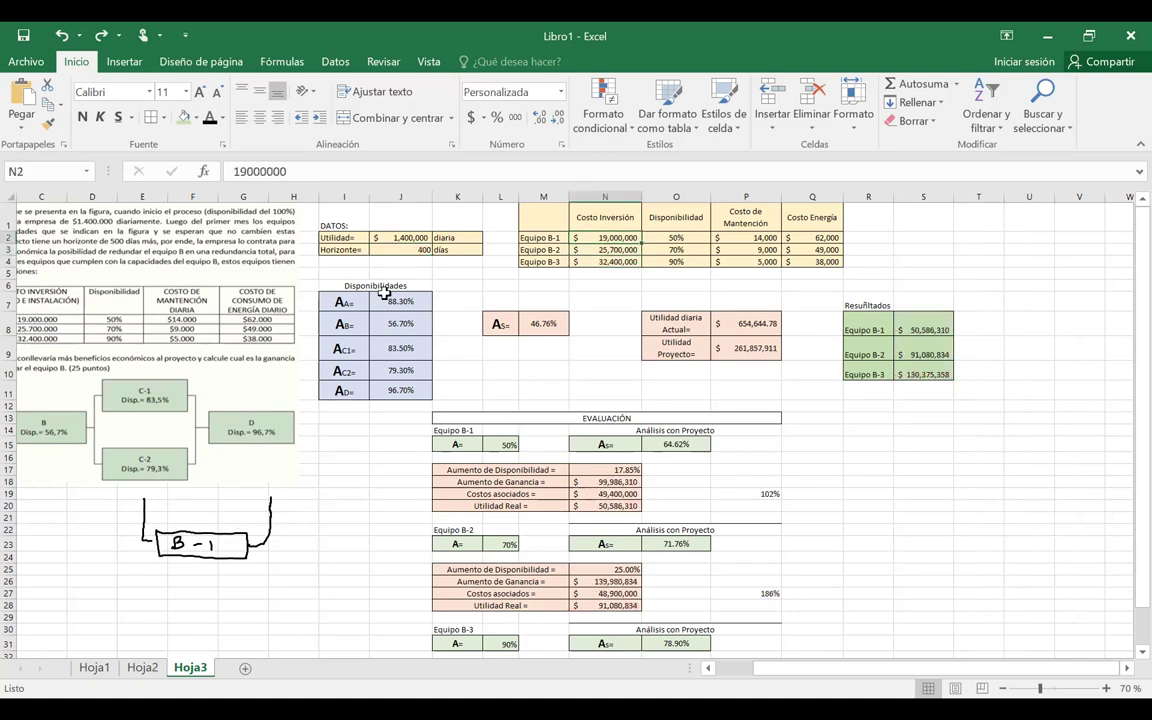
{"action": "key", "text": "ctrl+z"}
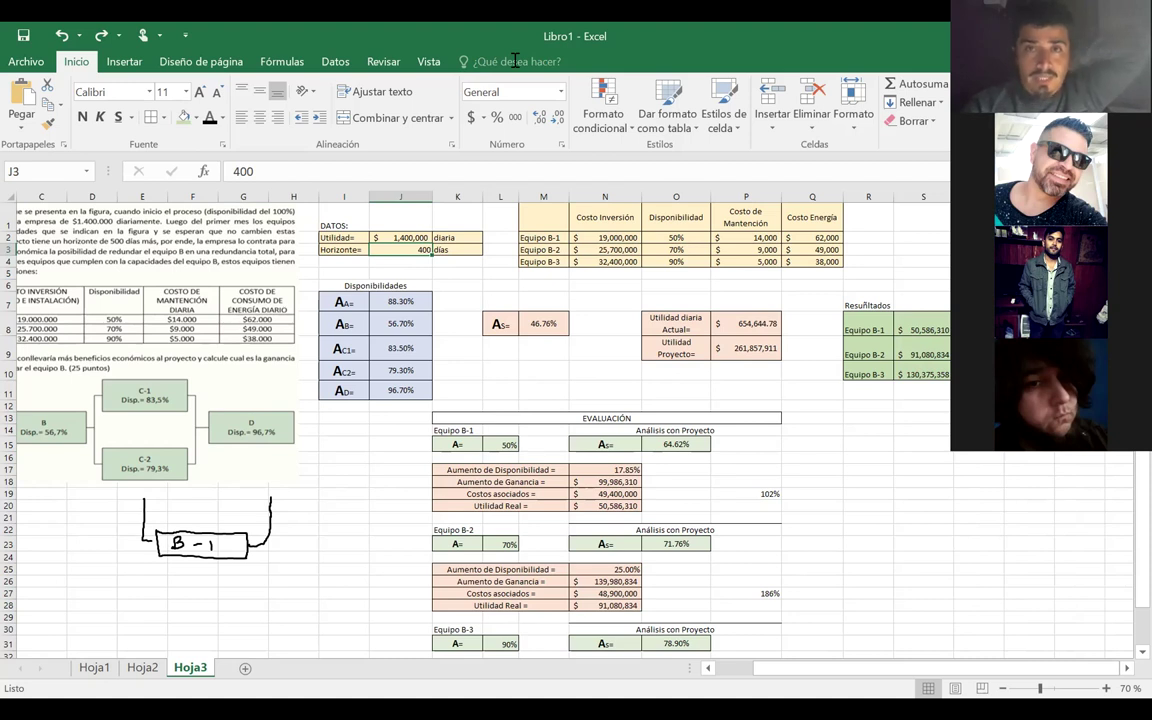
{"action": "left_click", "coordinate": [659, 295]}
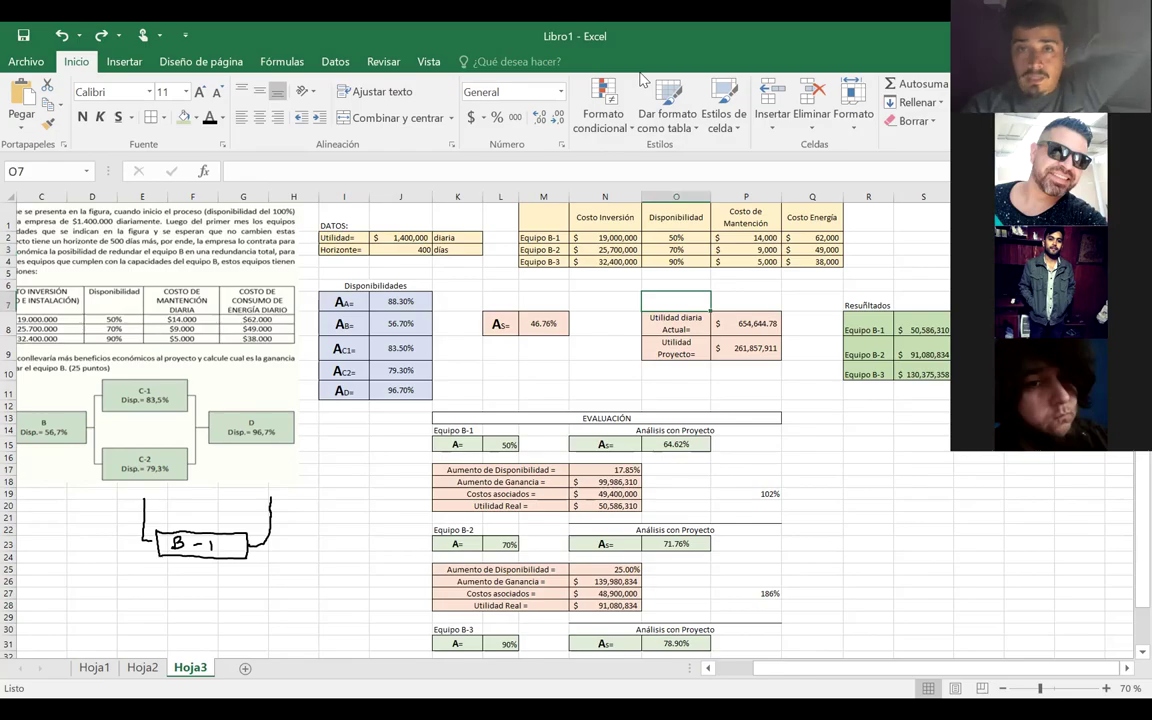